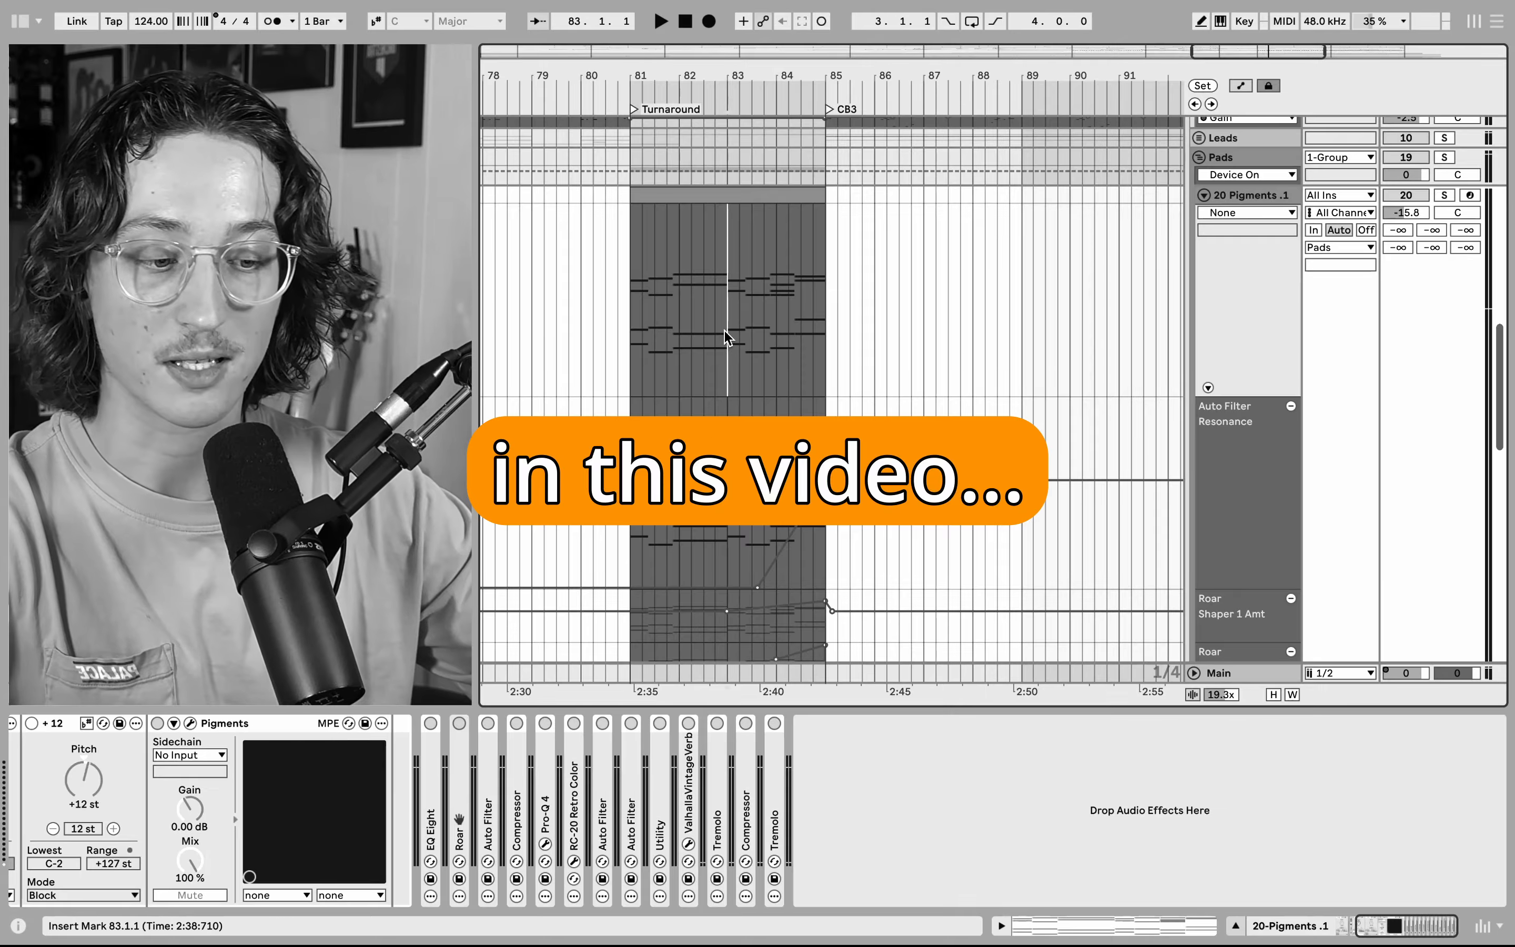
# - Fit the track heights to the arrangement view and look through the string, lead, pad, bass and drum tracks during playback
pyautogui.hscroll(-3, 725, 330)
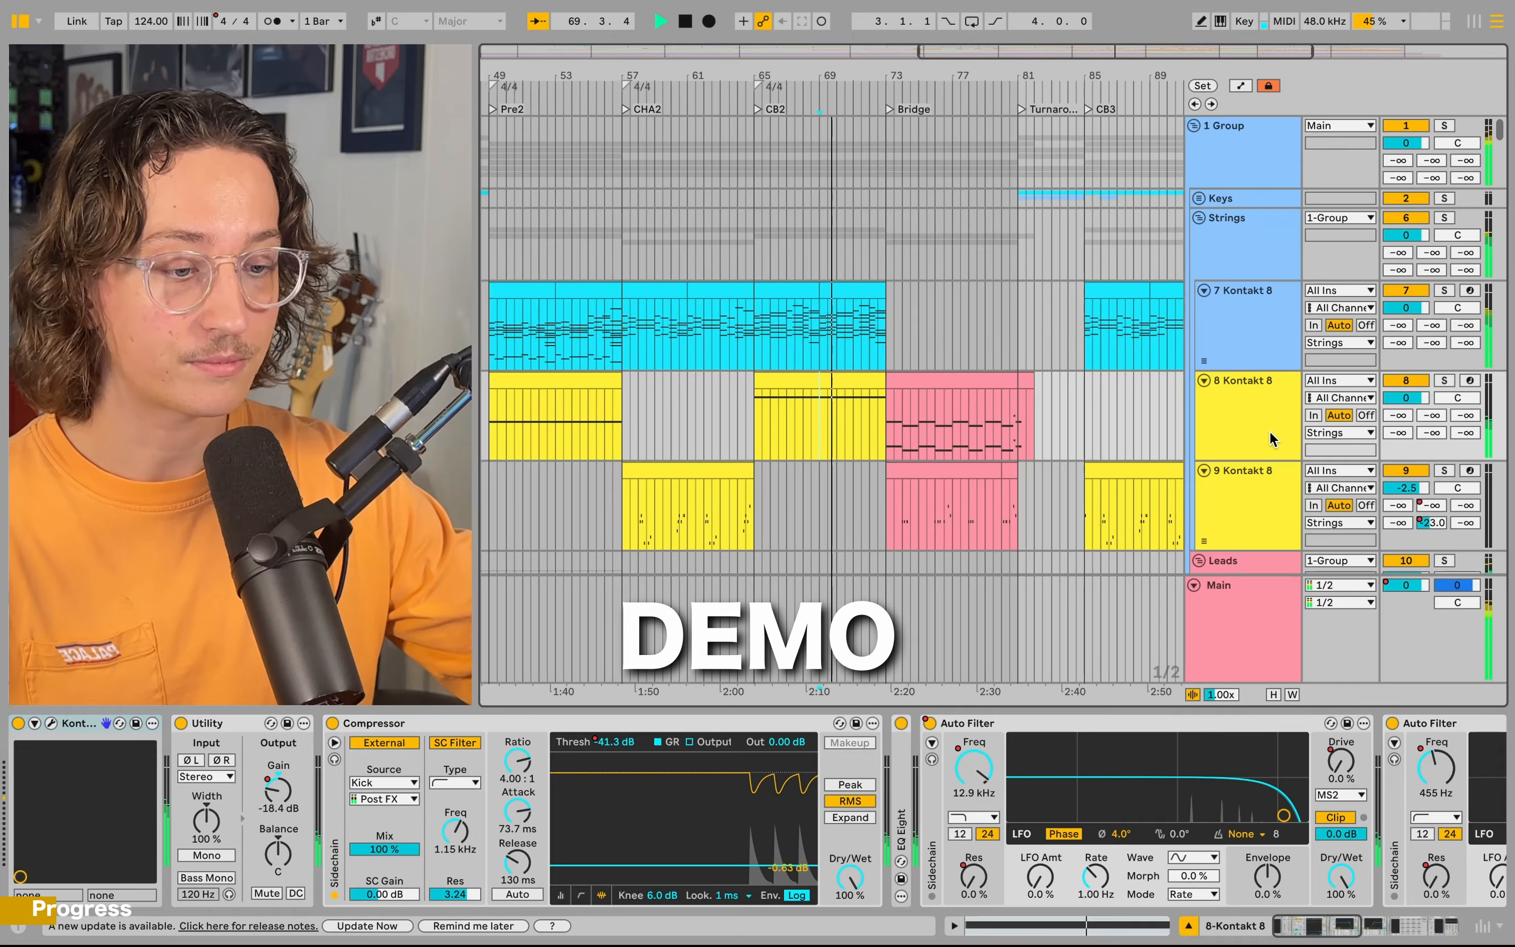
pyautogui.scroll(-6, 1271, 438)
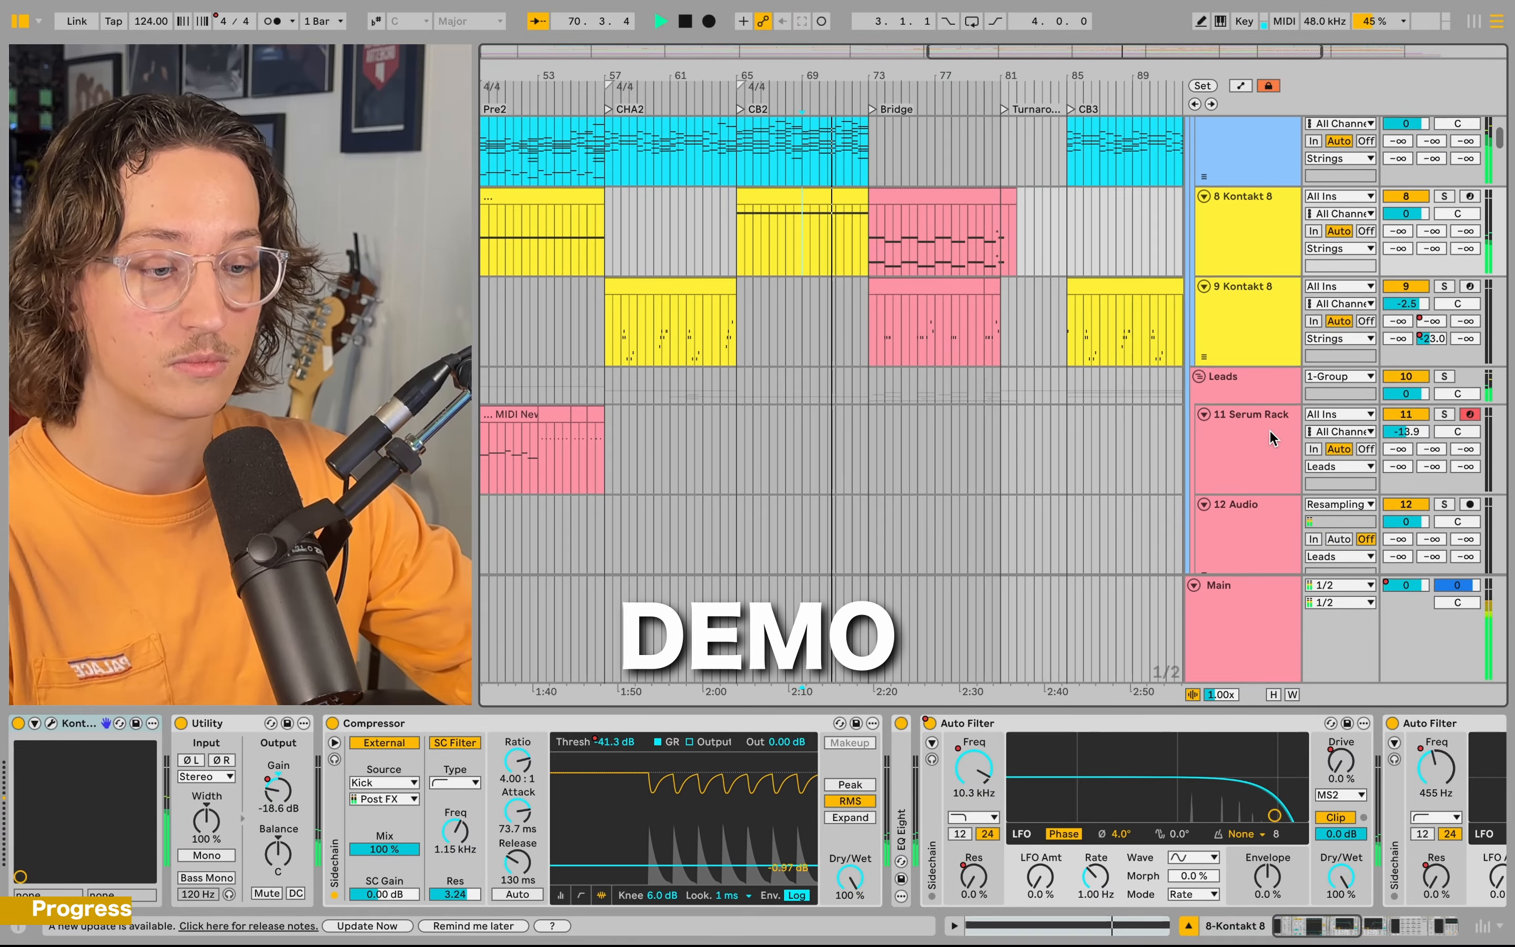
pyautogui.scroll(-10, 1269, 429)
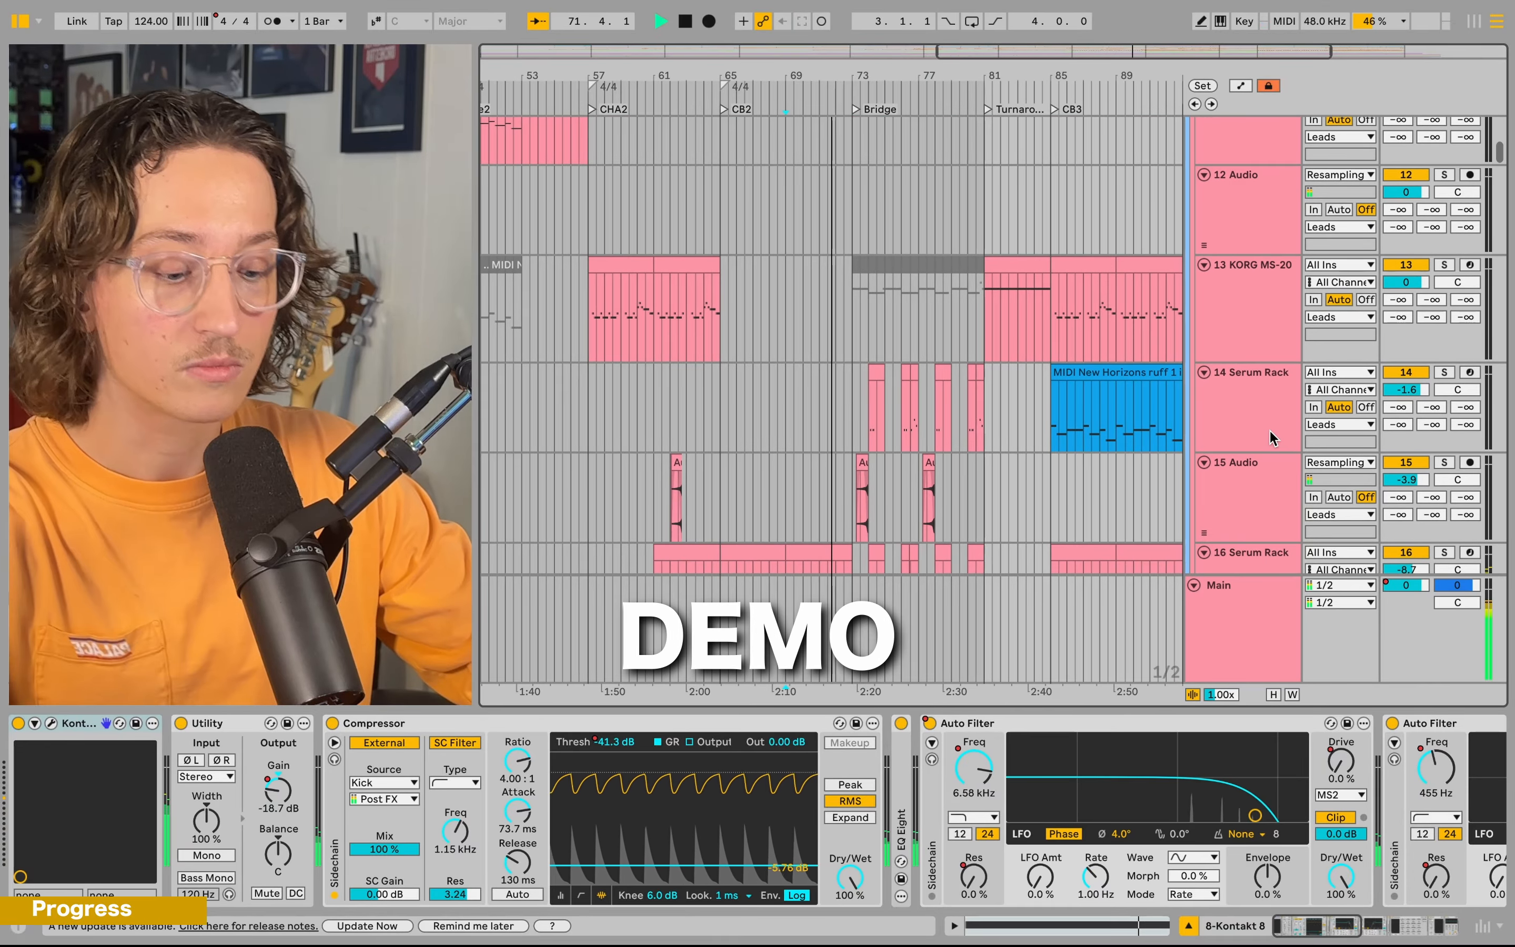
pyautogui.press('h')
pyautogui.scroll(-5, 1269, 430)
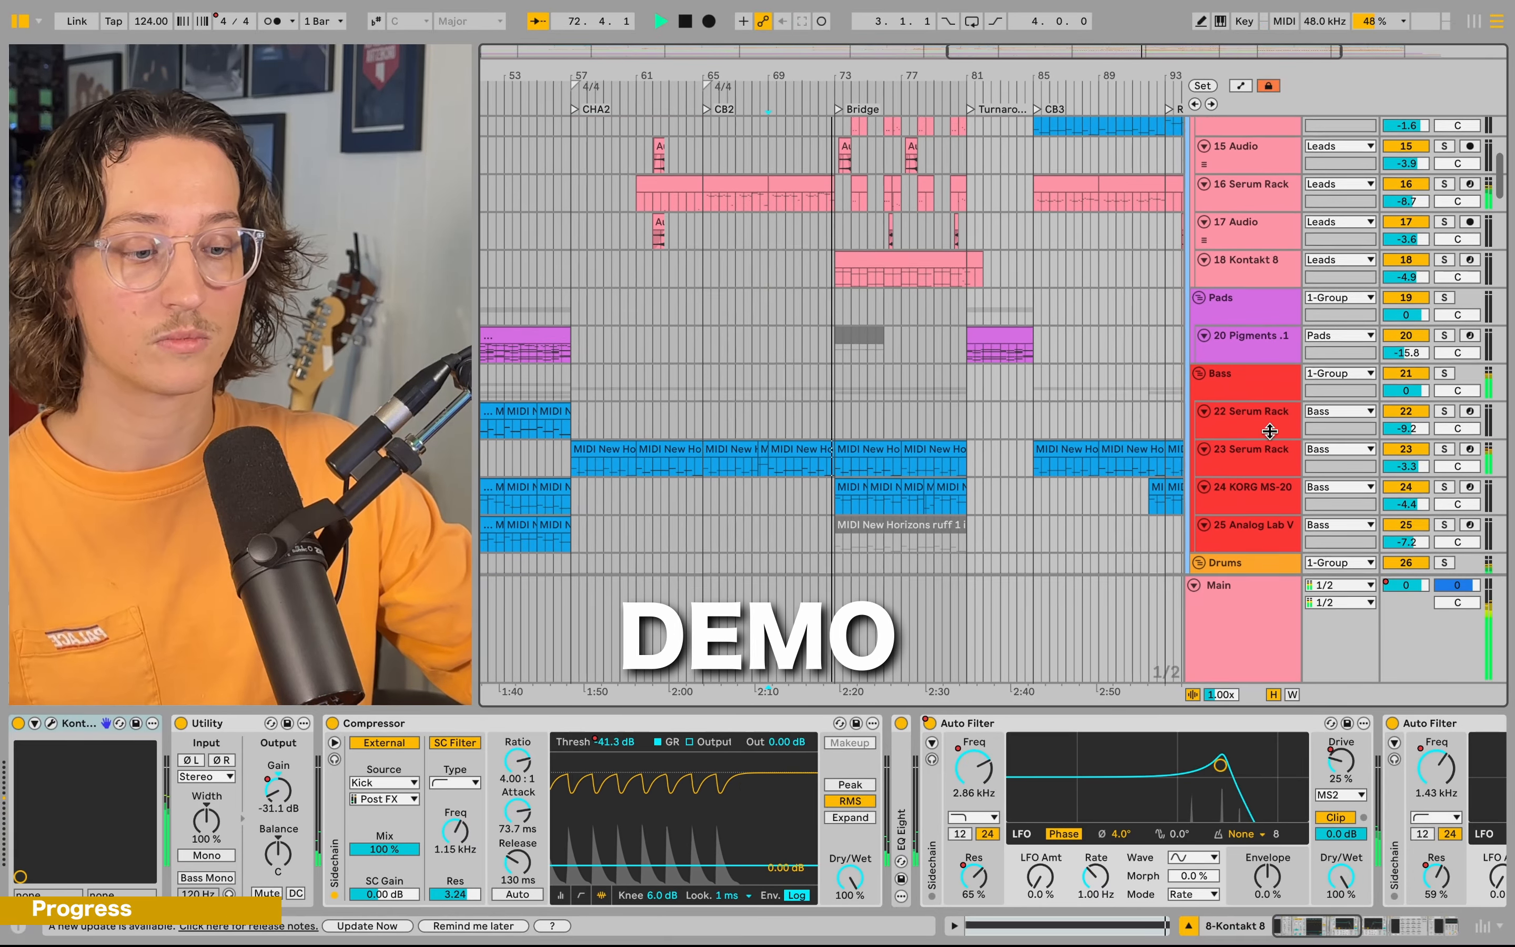
pyautogui.scroll(-2, 1269, 431)
pyautogui.scroll(-2, 1271, 437)
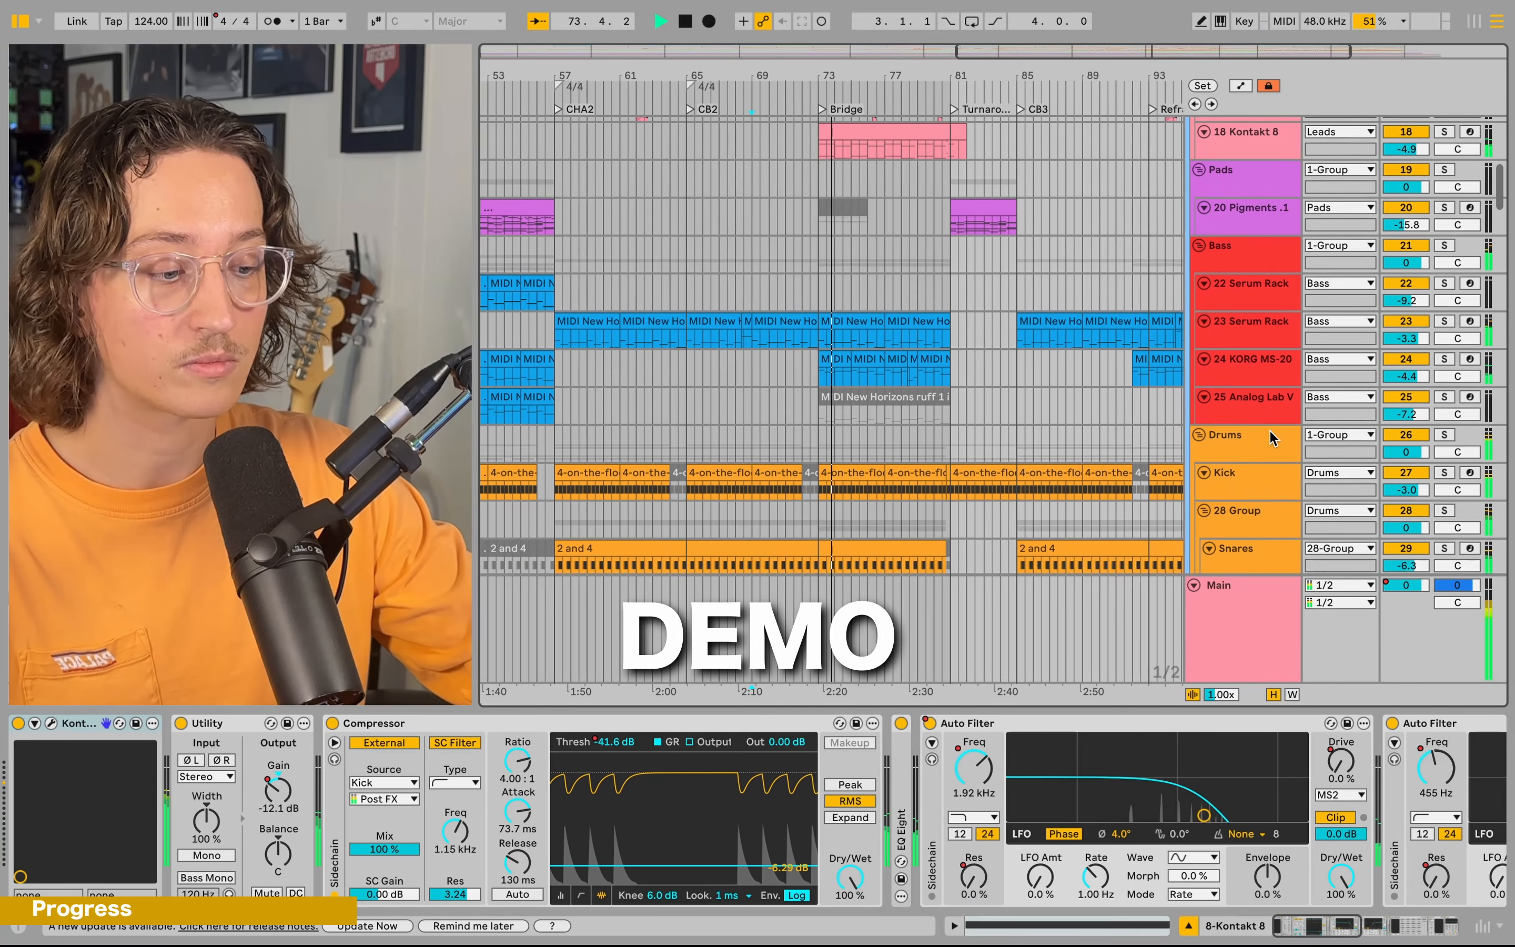
pyautogui.scroll(-2, 1271, 435)
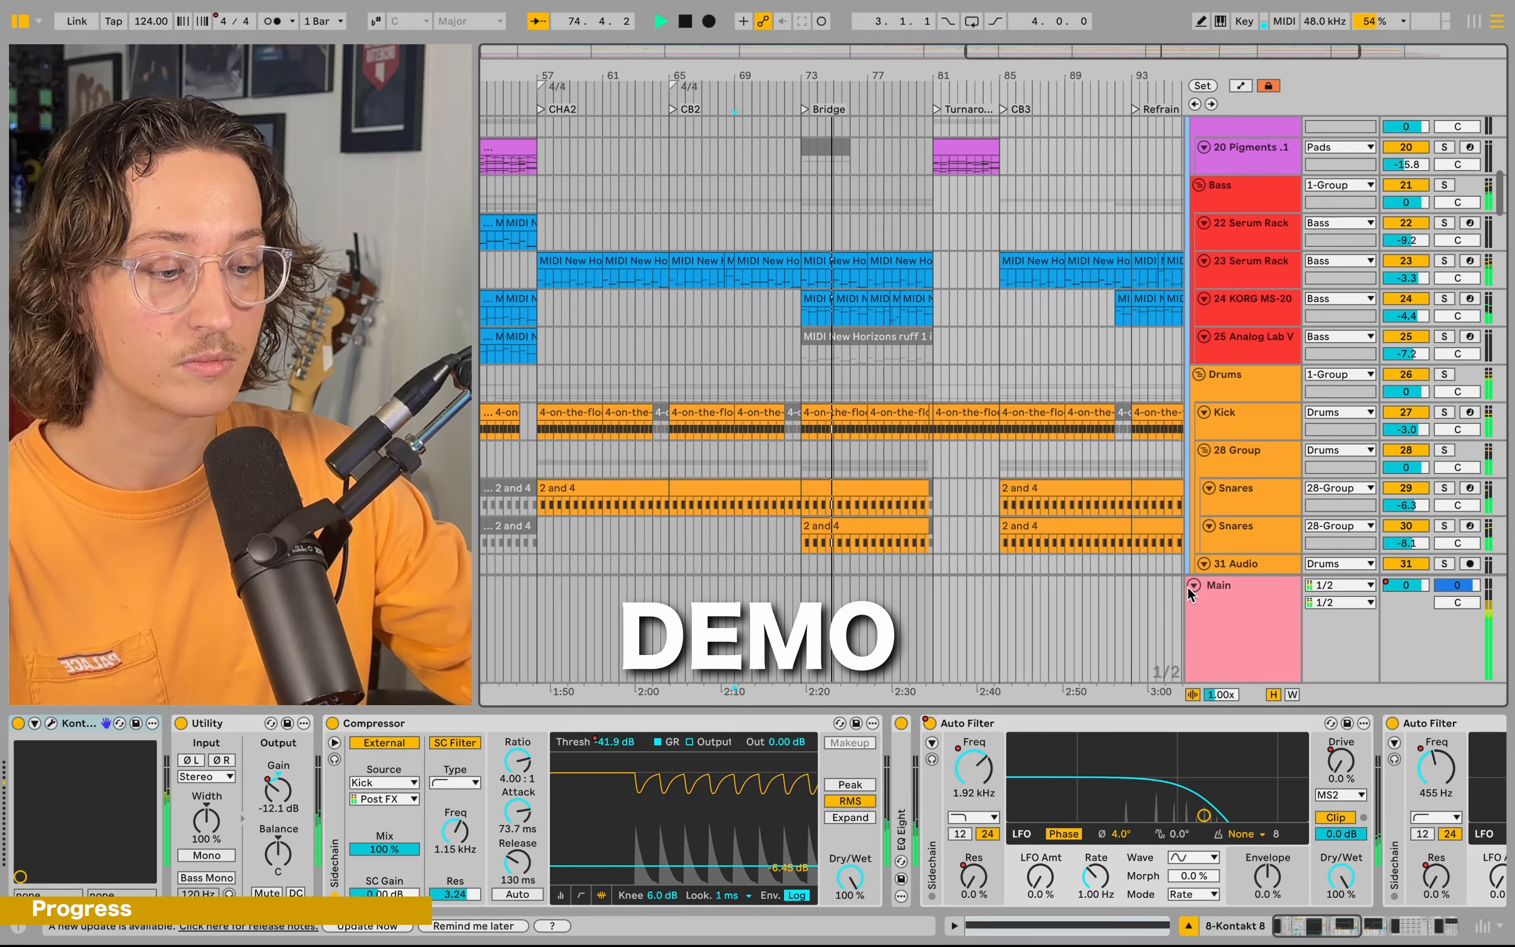
# - Look through the percussion, fills, loops, FX, lead vocal and background vocal tracks while the song plays
pyautogui.scroll(-10, 1264, 426)
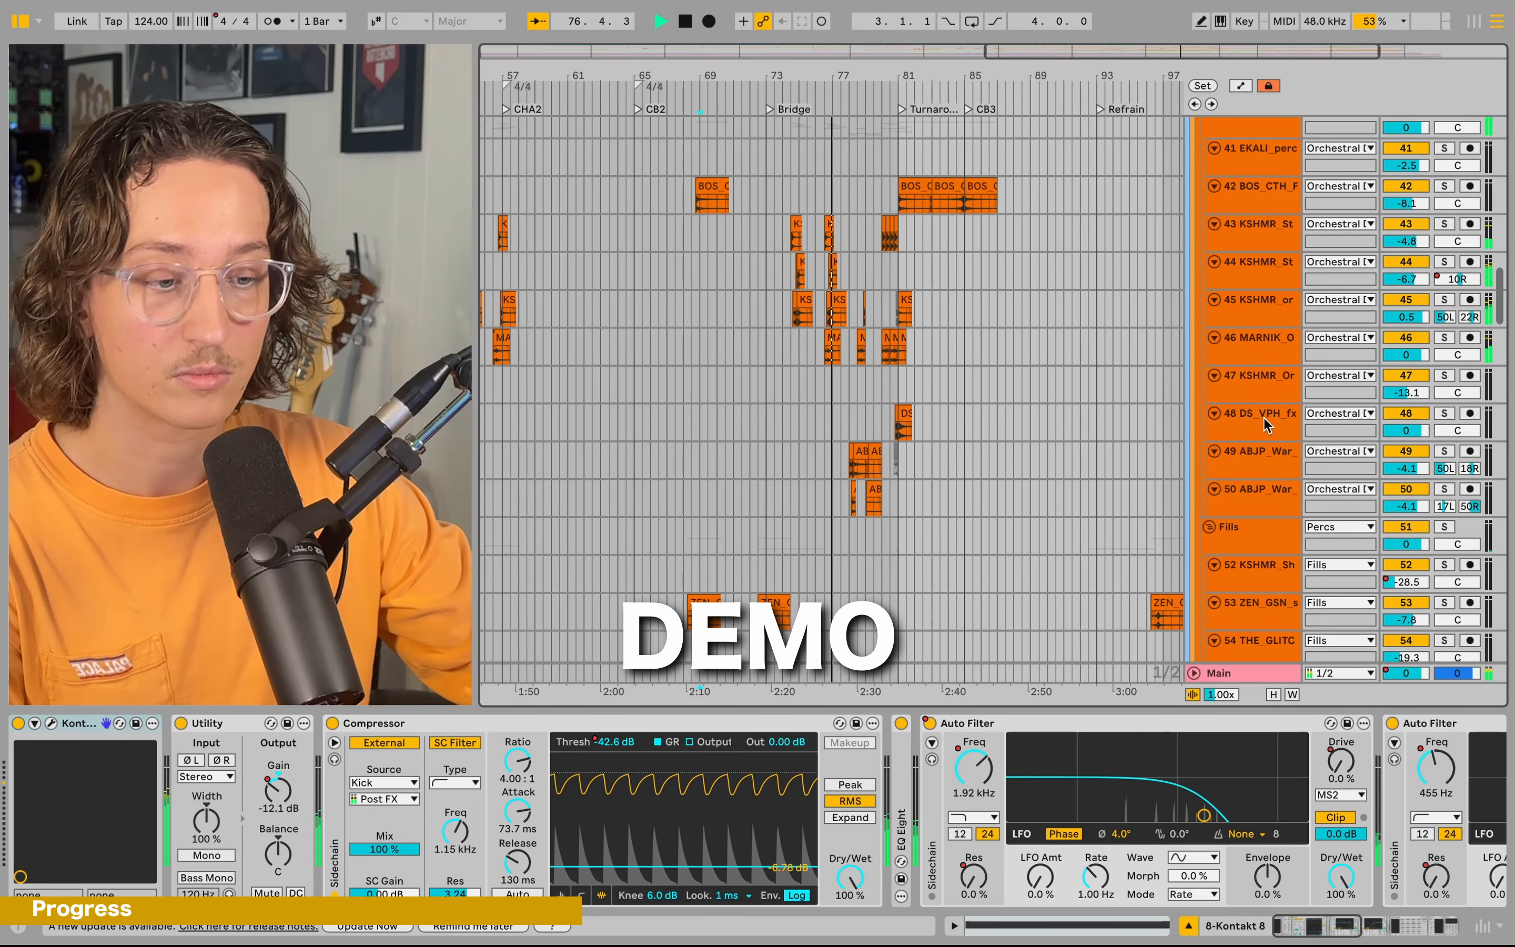
pyautogui.scroll(-10, 1265, 424)
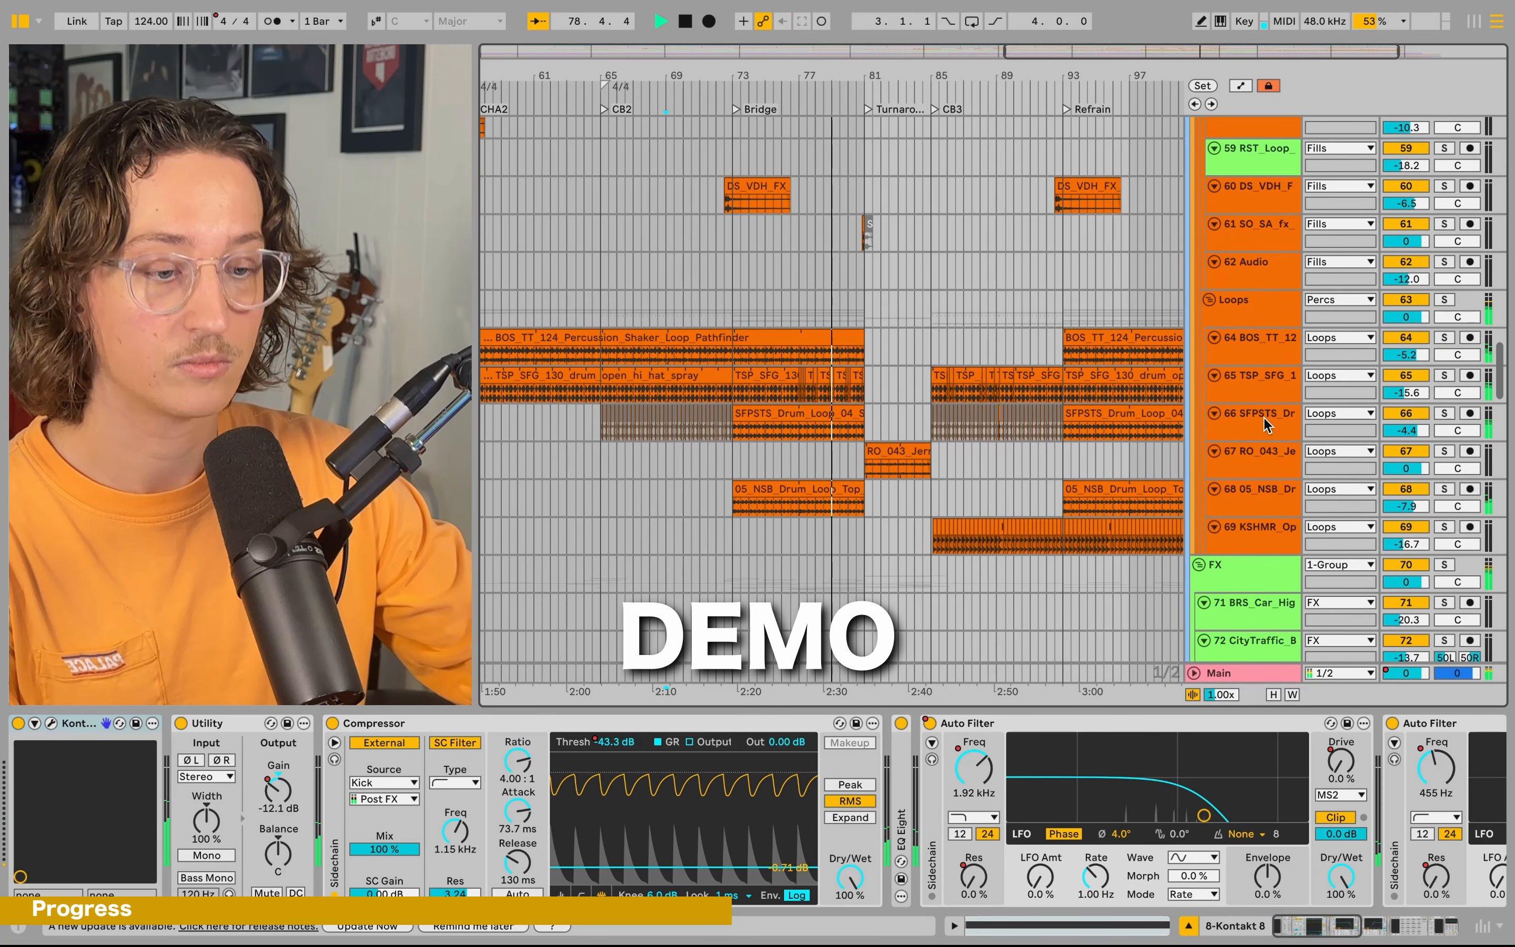
pyautogui.scroll(-15, 1265, 419)
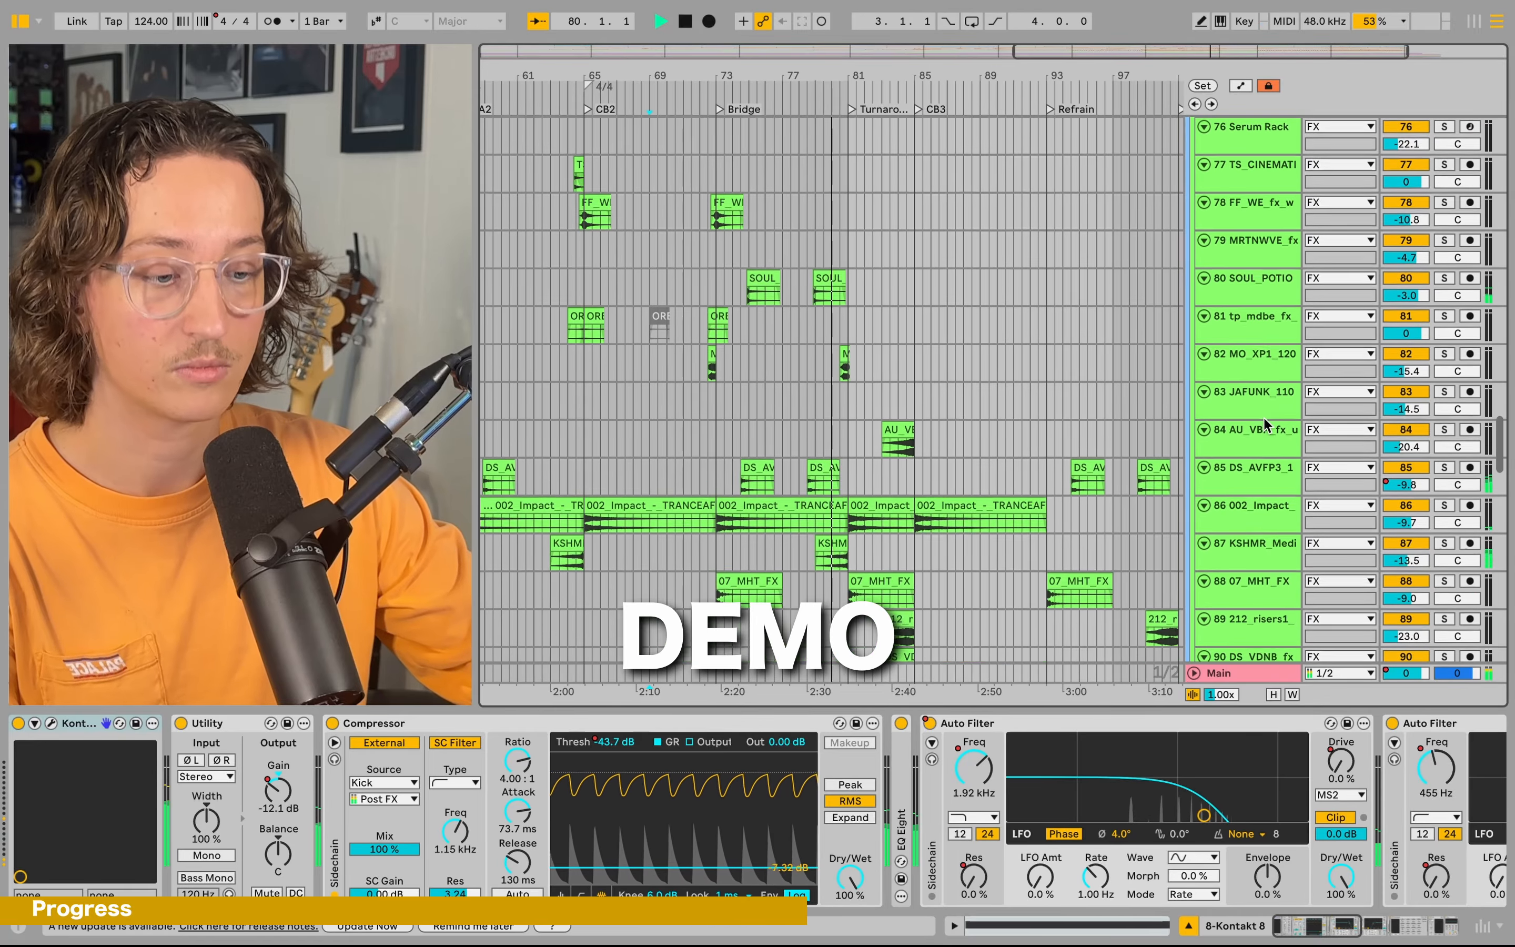
pyautogui.scroll(-20, 1264, 418)
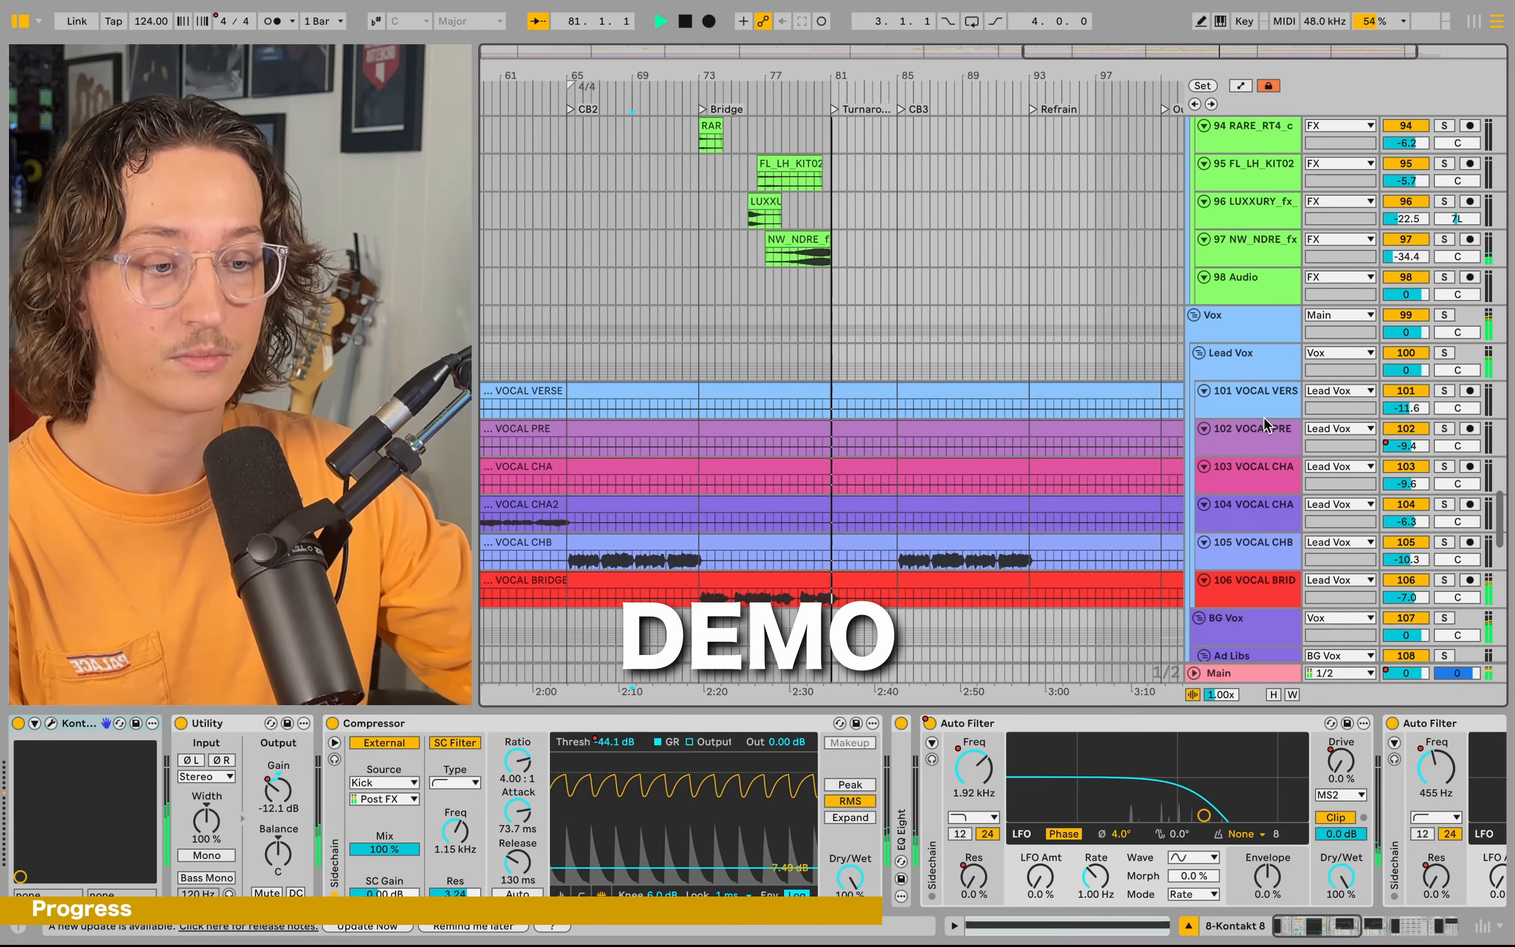
pyautogui.scroll(-14, 1265, 424)
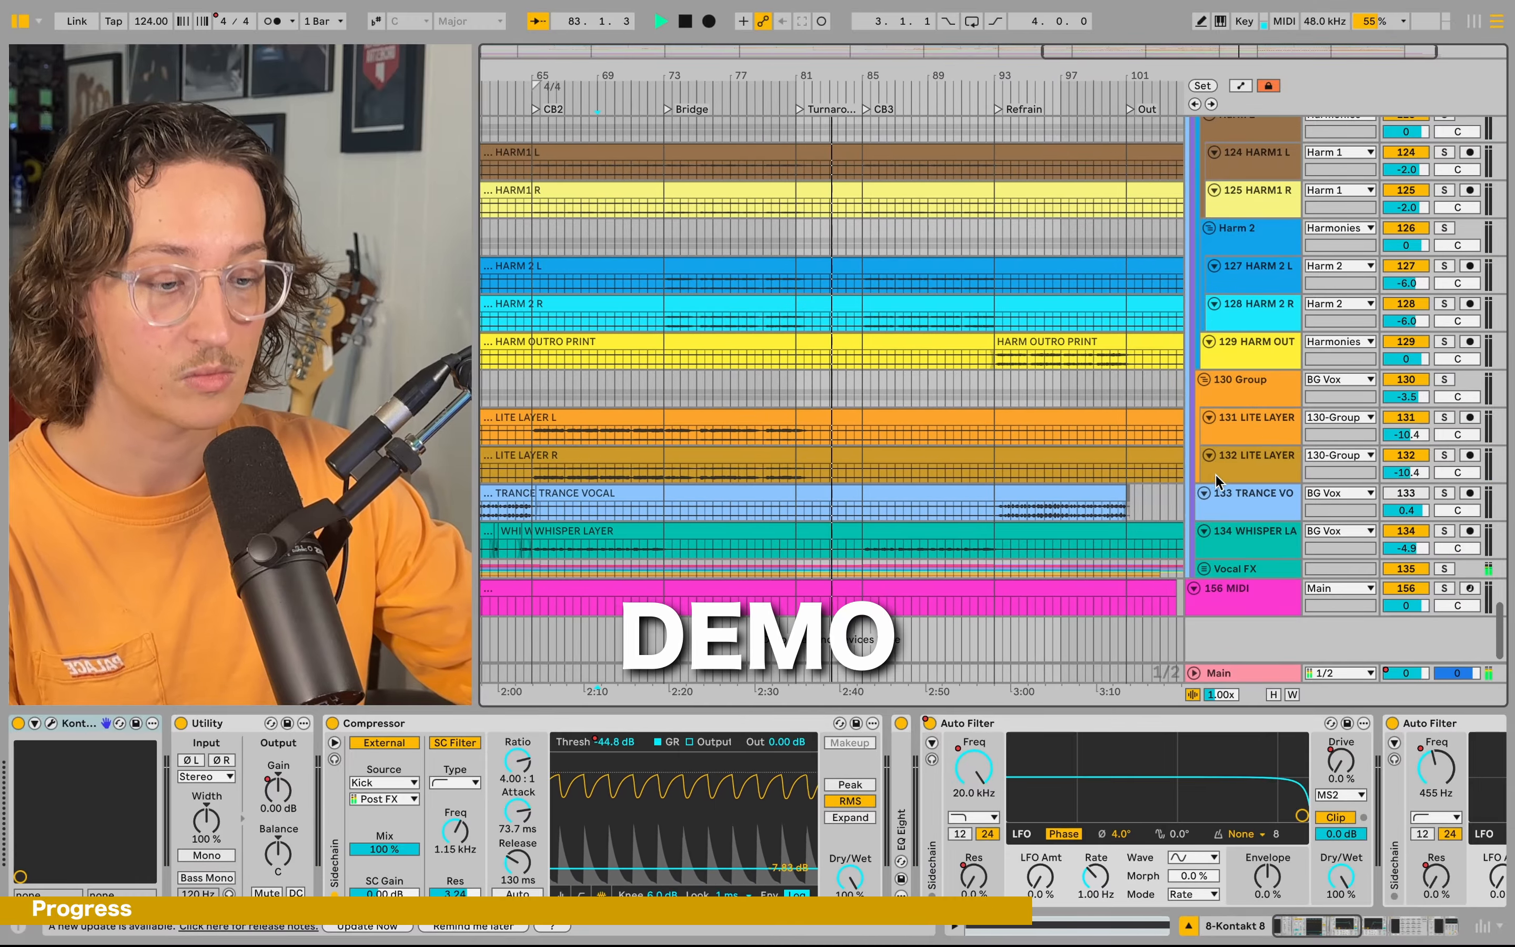
pyautogui.scroll(-10, 1203, 572)
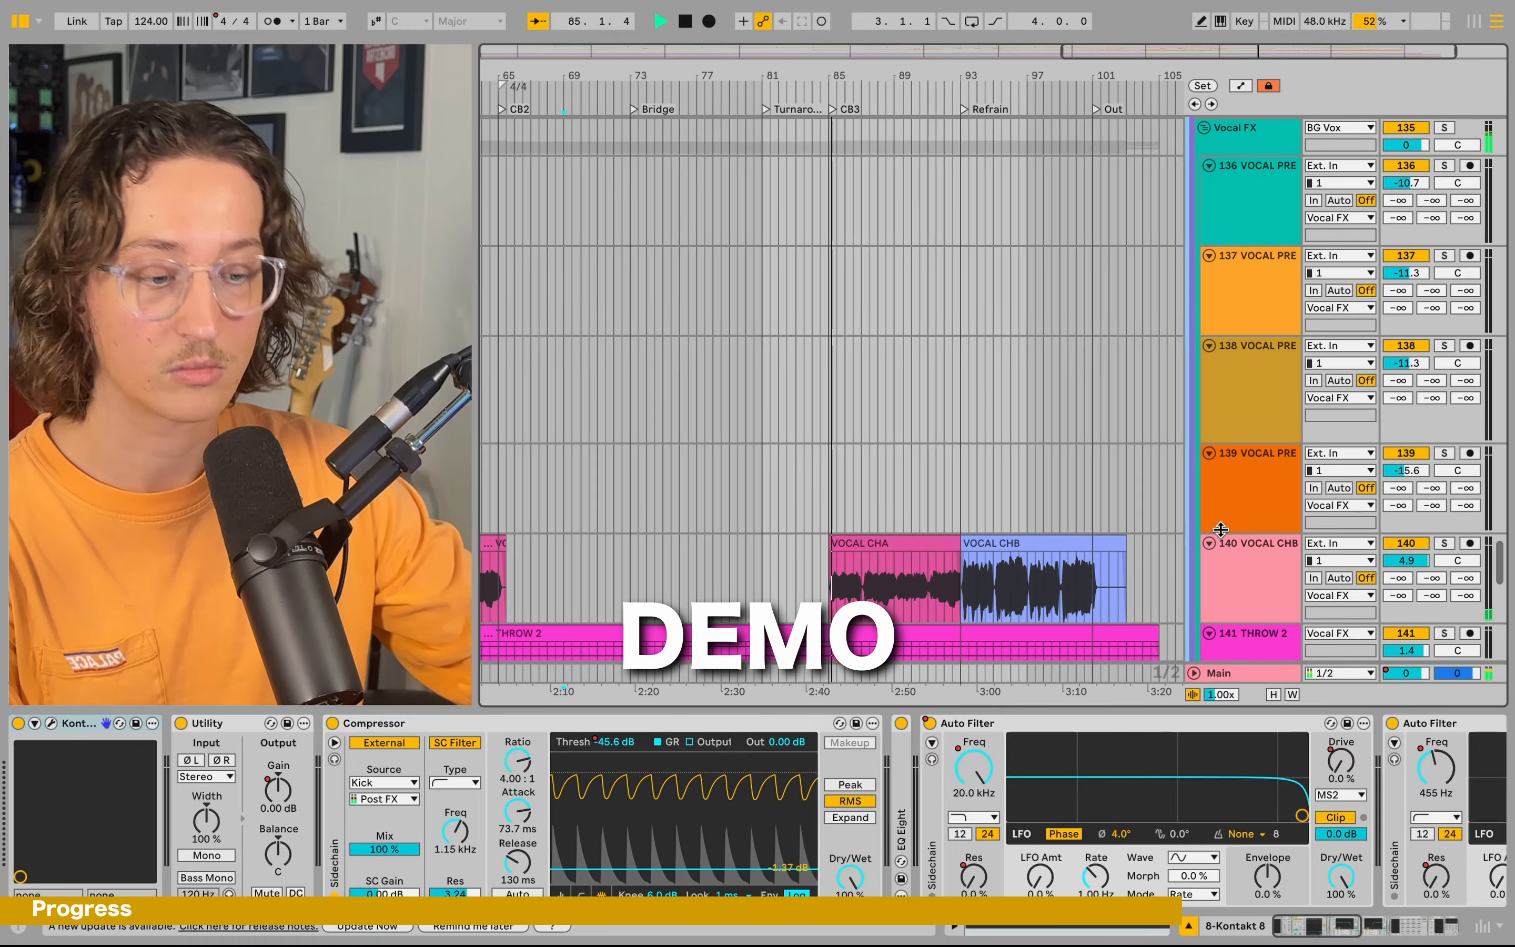
pyautogui.scroll(15, 1221, 529)
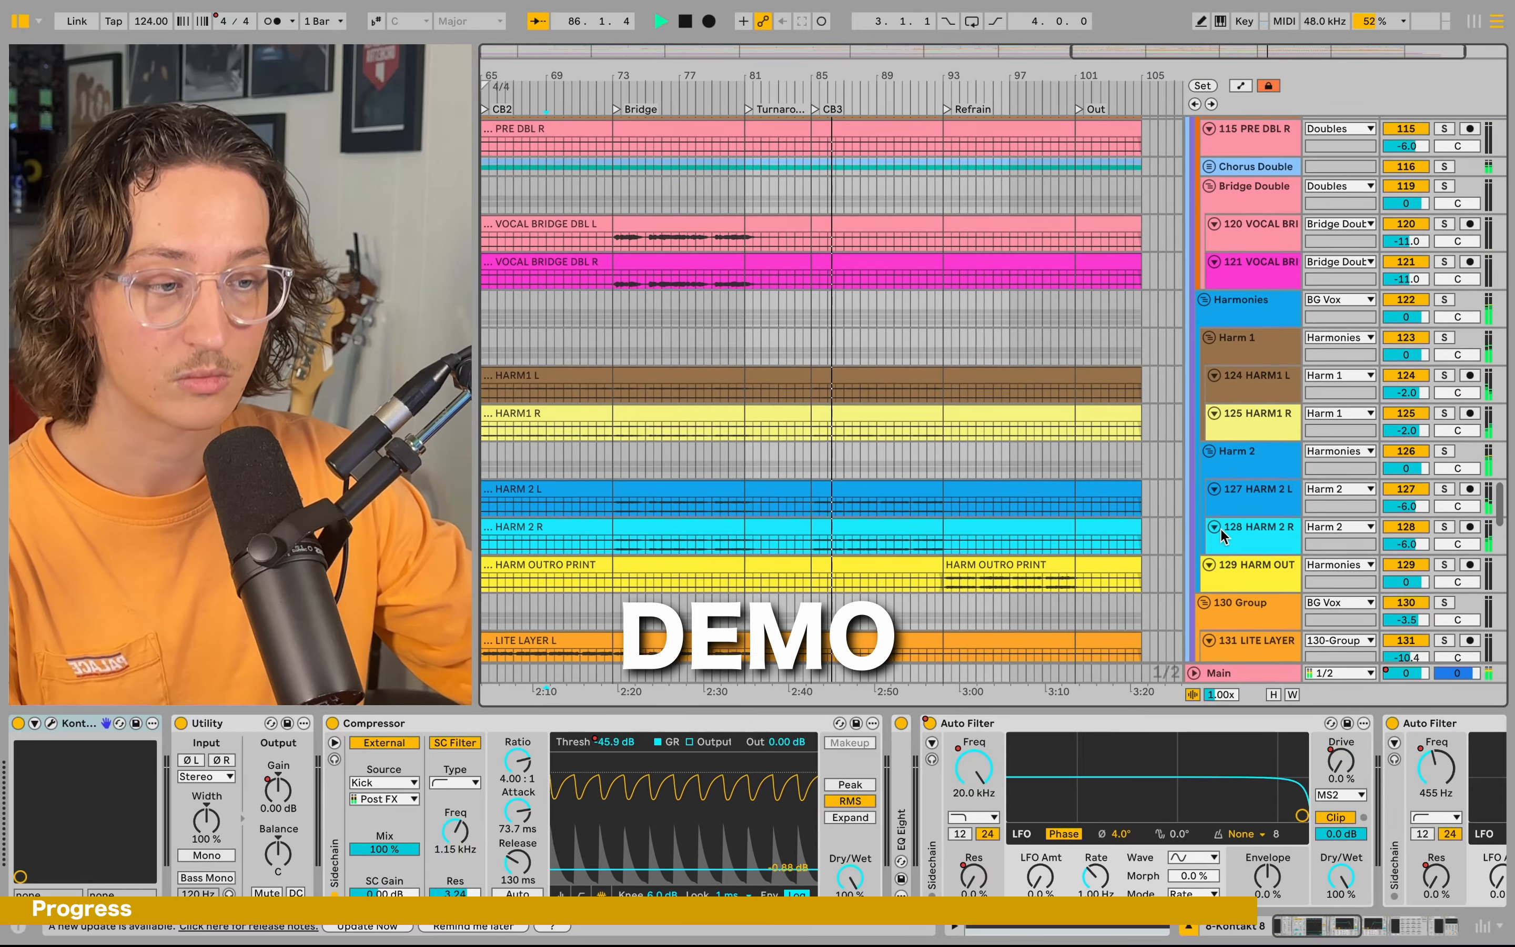
pyautogui.scroll(8, 1222, 530)
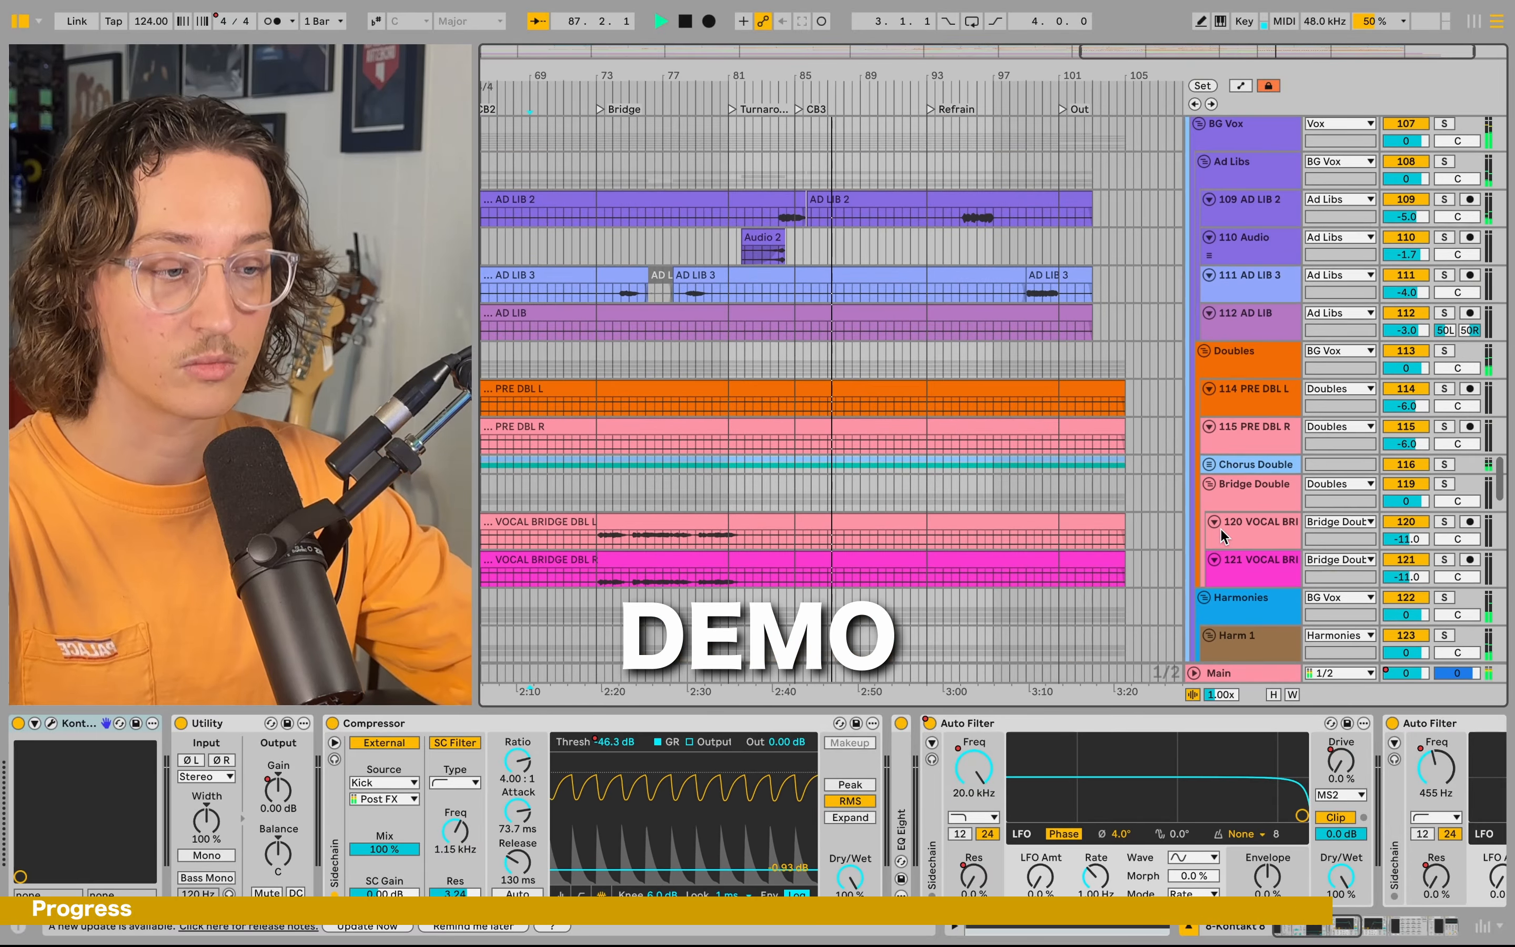
pyautogui.scroll(1, 1224, 536)
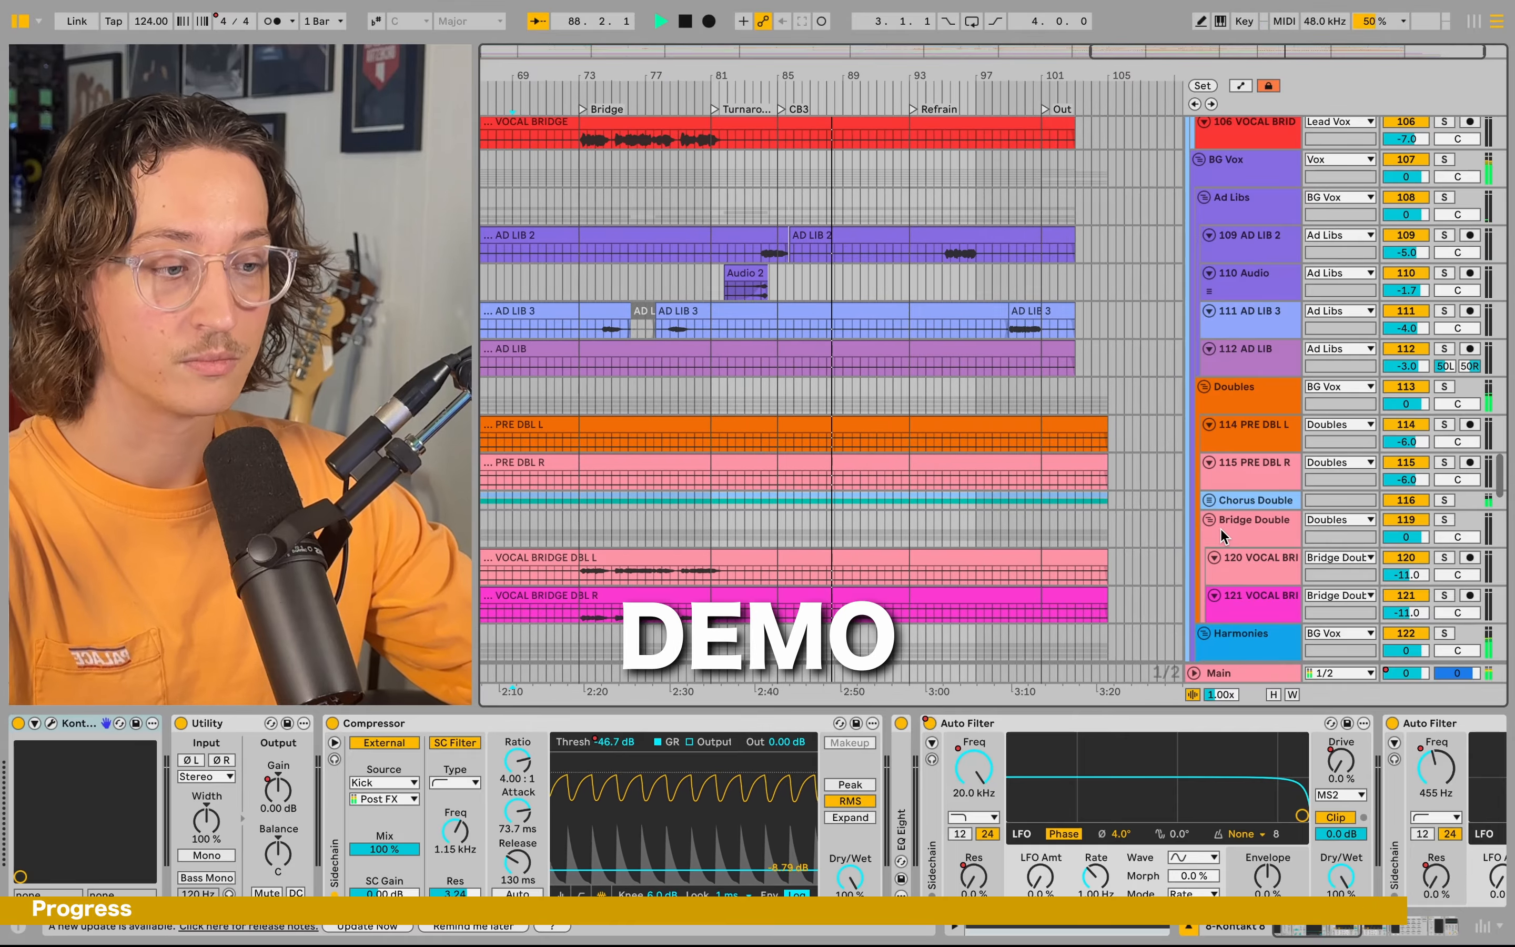
pyautogui.scroll(6, 1224, 535)
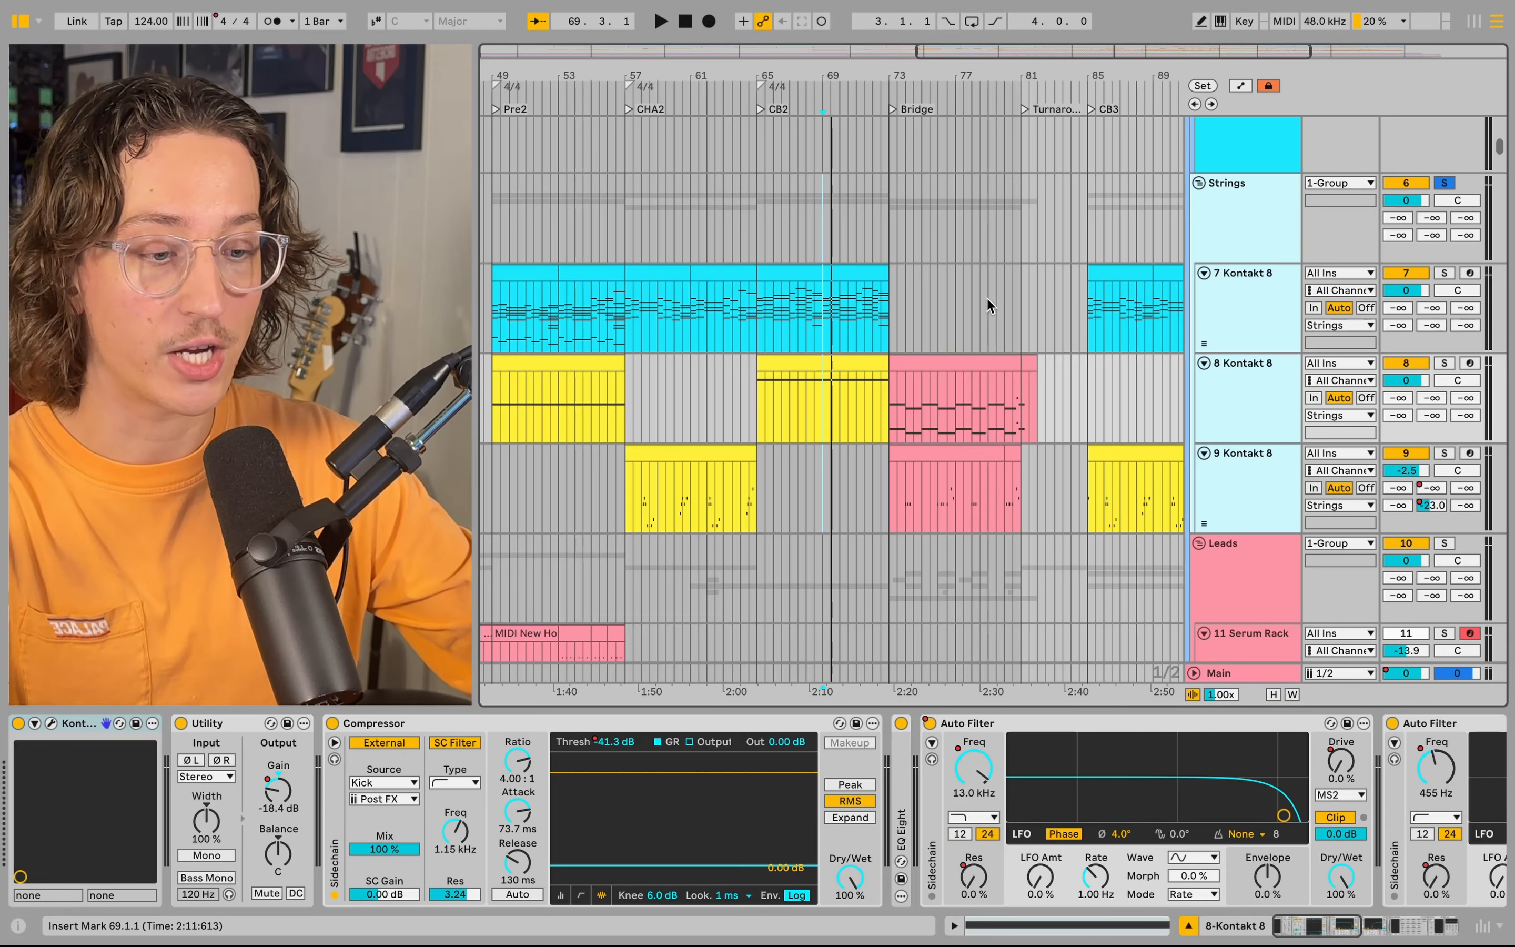
# - Solo the 7 Kontakt 8 strings track and play it from bar 69 in the CB2 section
pyautogui.scroll(3, 988, 305)
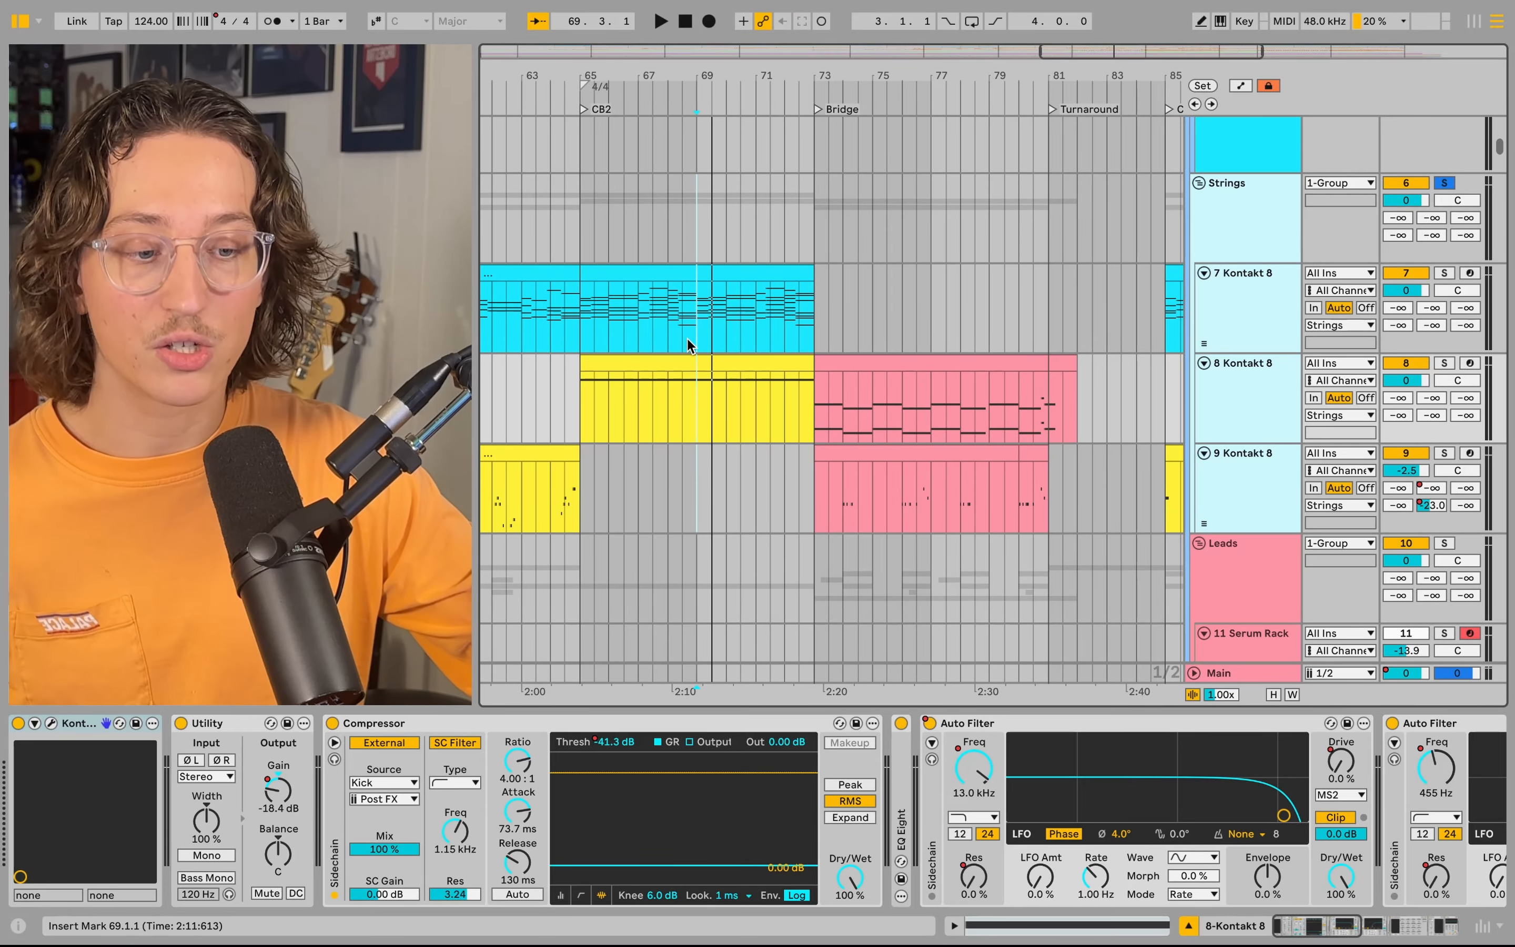
pyautogui.click(691, 319)
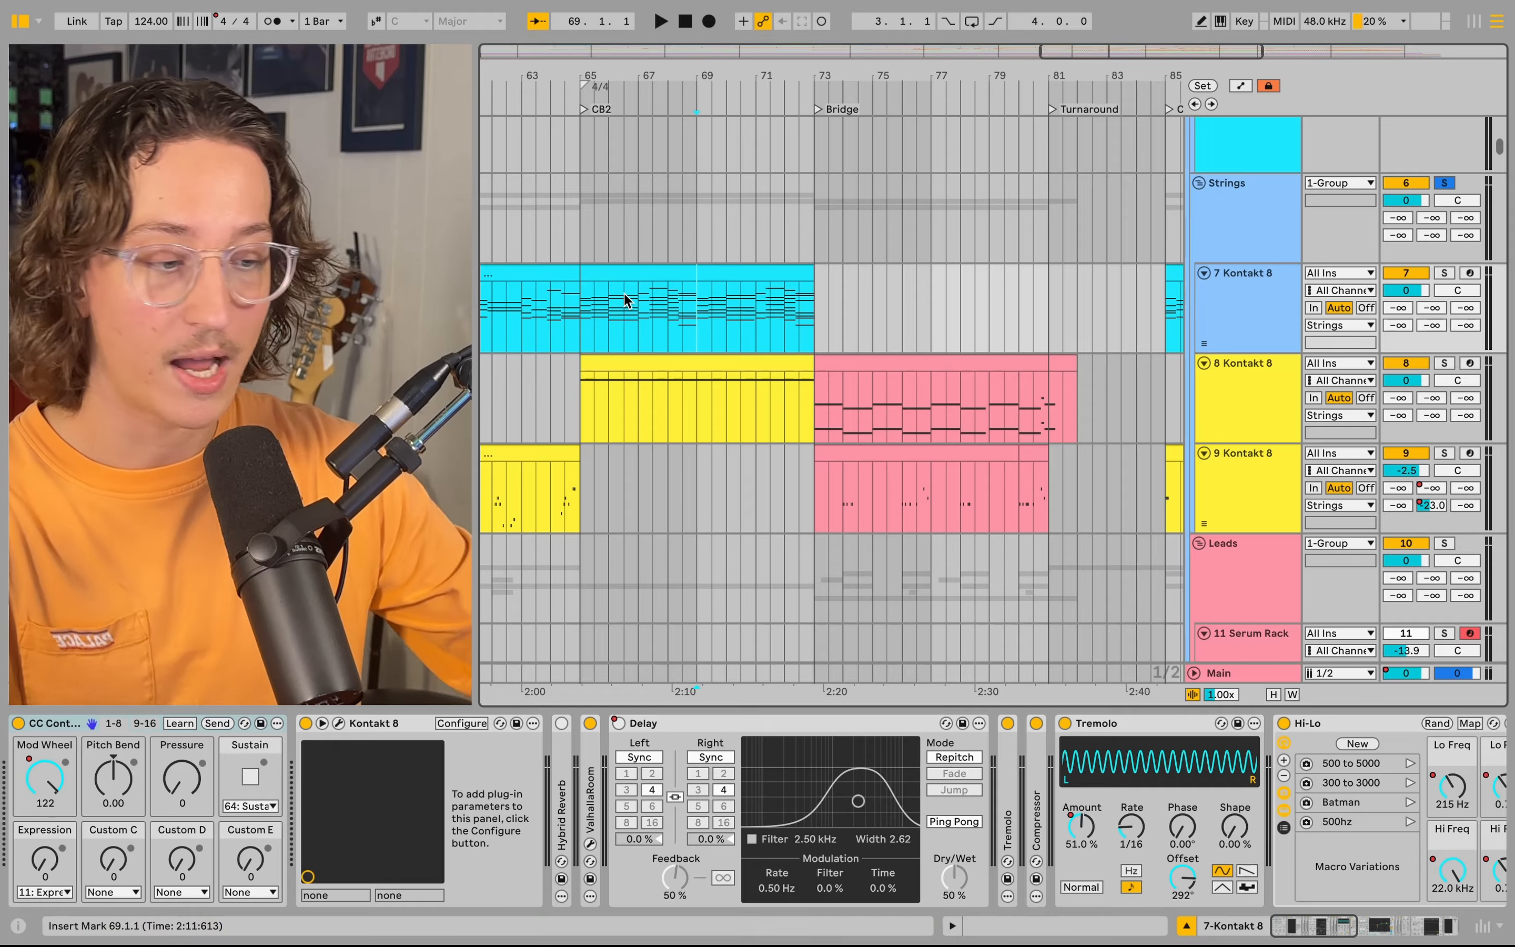
pyautogui.click(1222, 305)
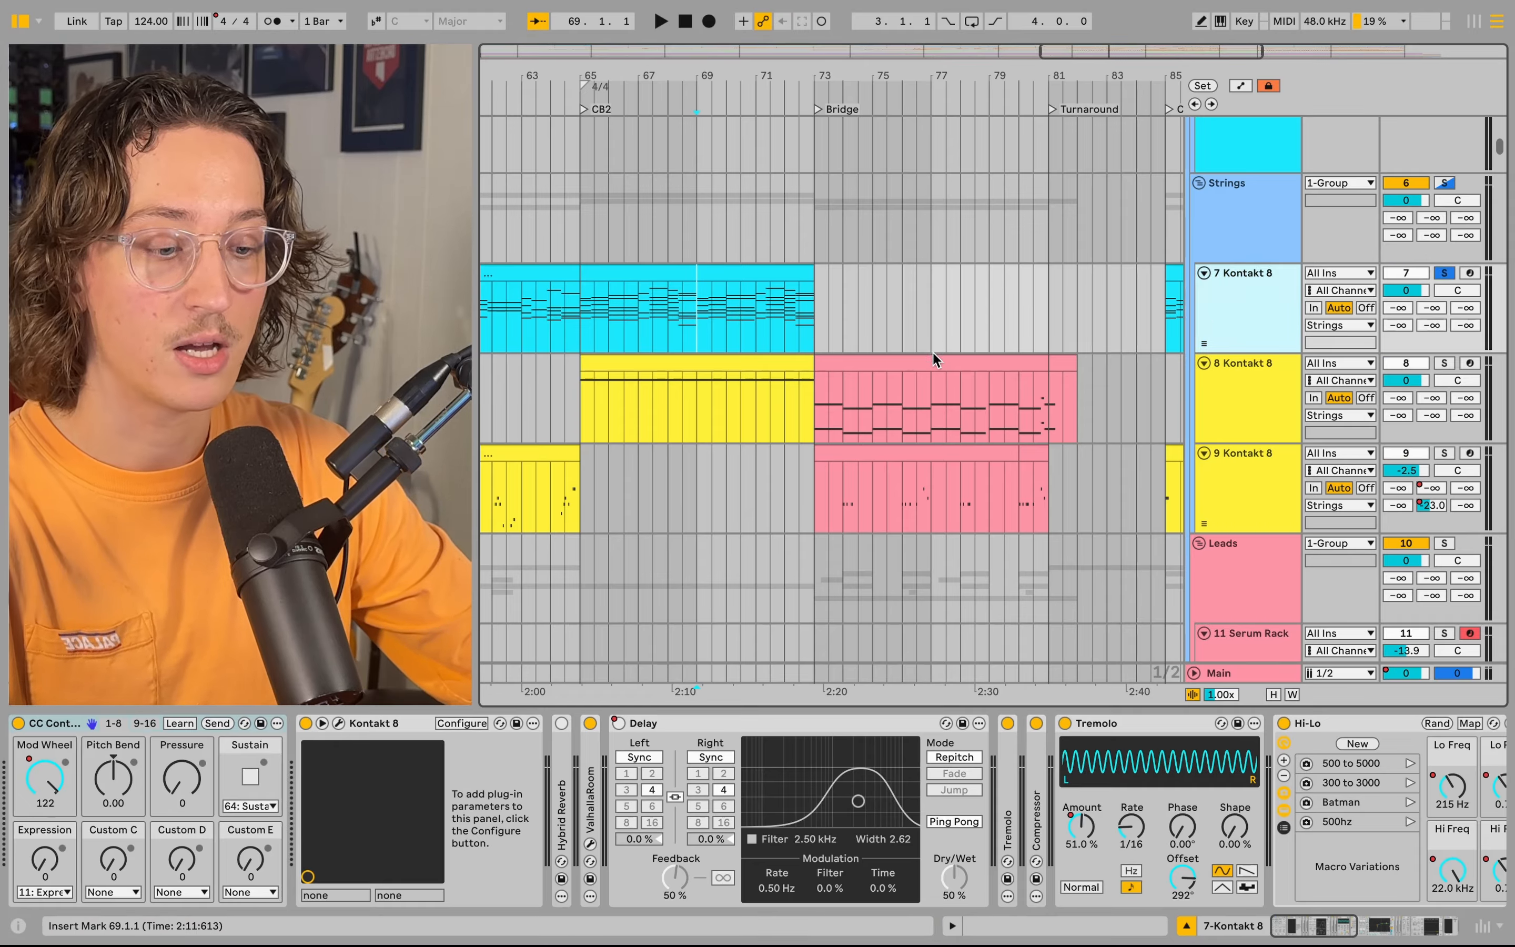
pyautogui.press('space')
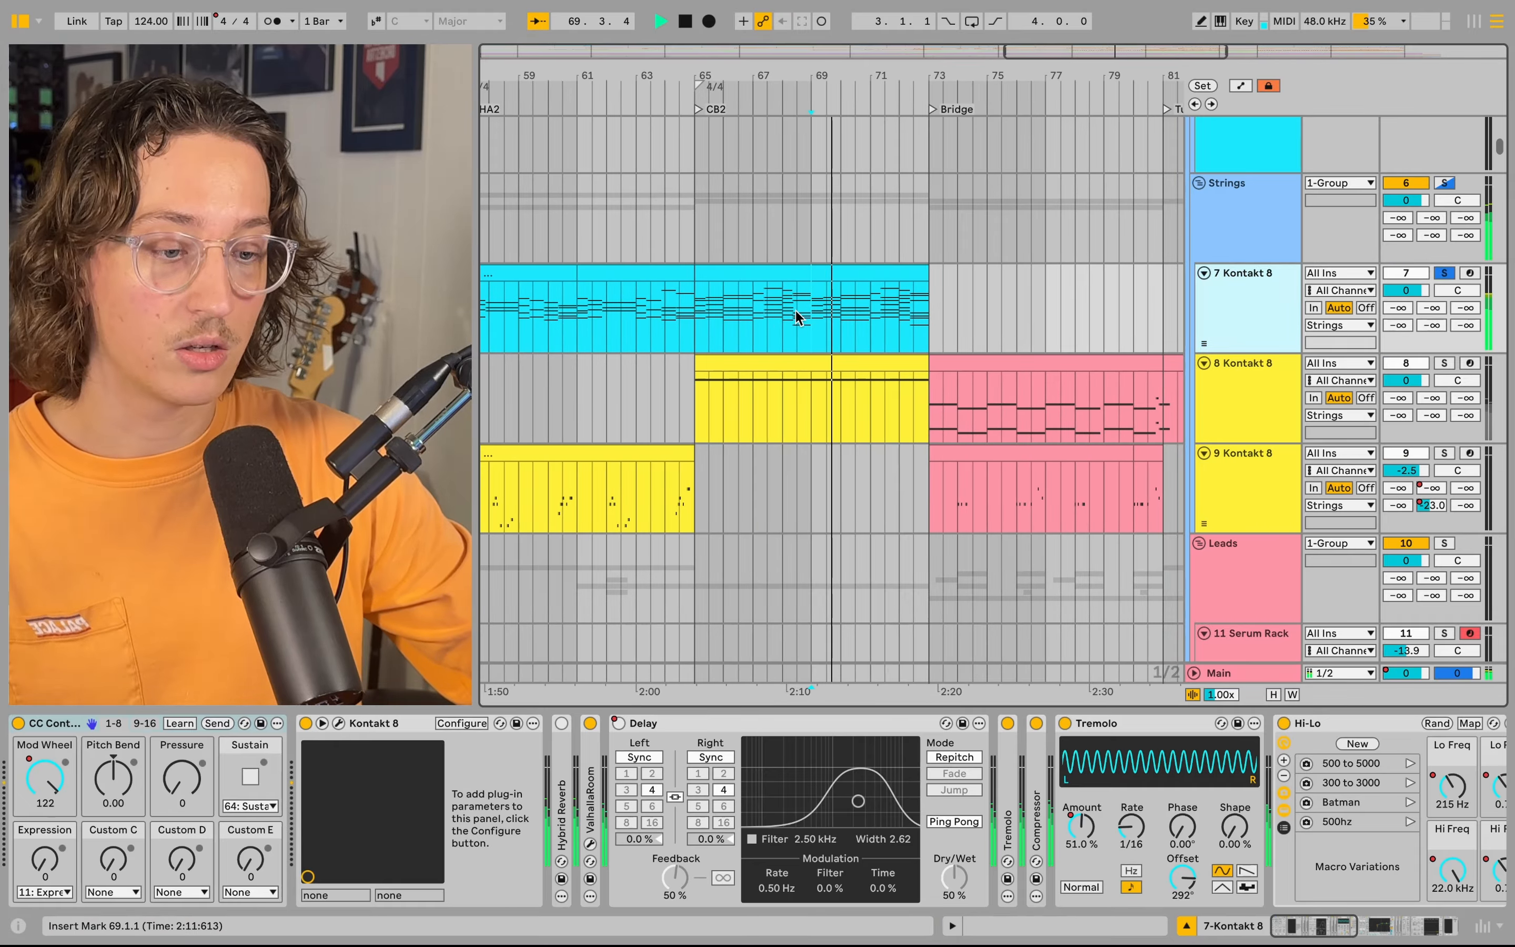
pyautogui.press('space')
# - Open the Kontakt 8 instrument on the 7 Kontakt 8 track and examine the effects chain that follows it
pyautogui.click(338, 724)
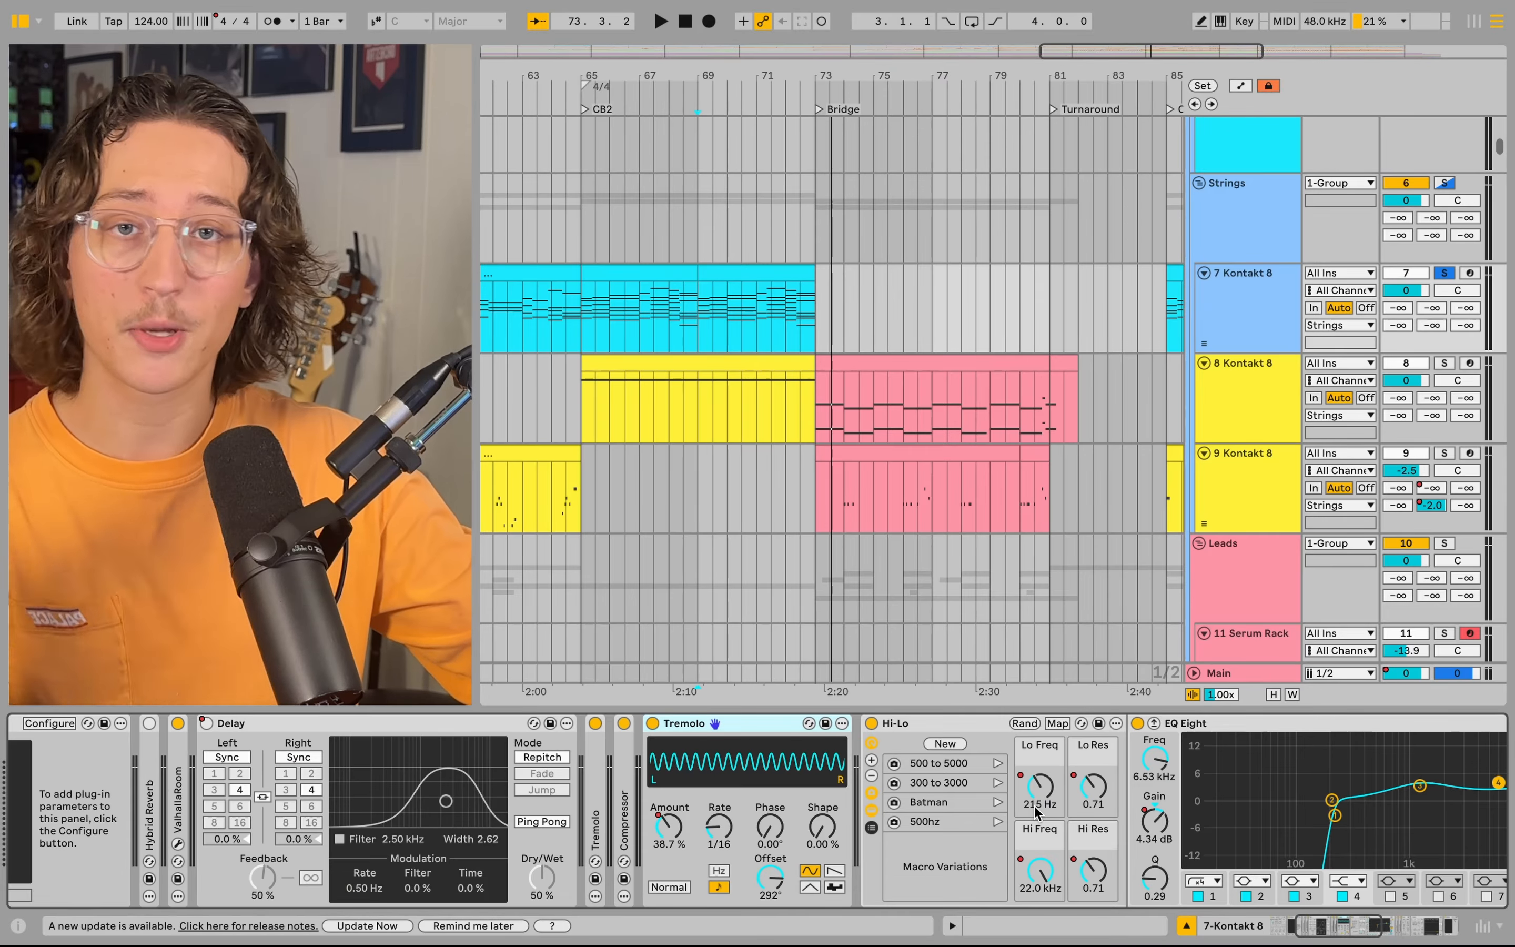
pyautogui.hscroll(5, 1037, 811)
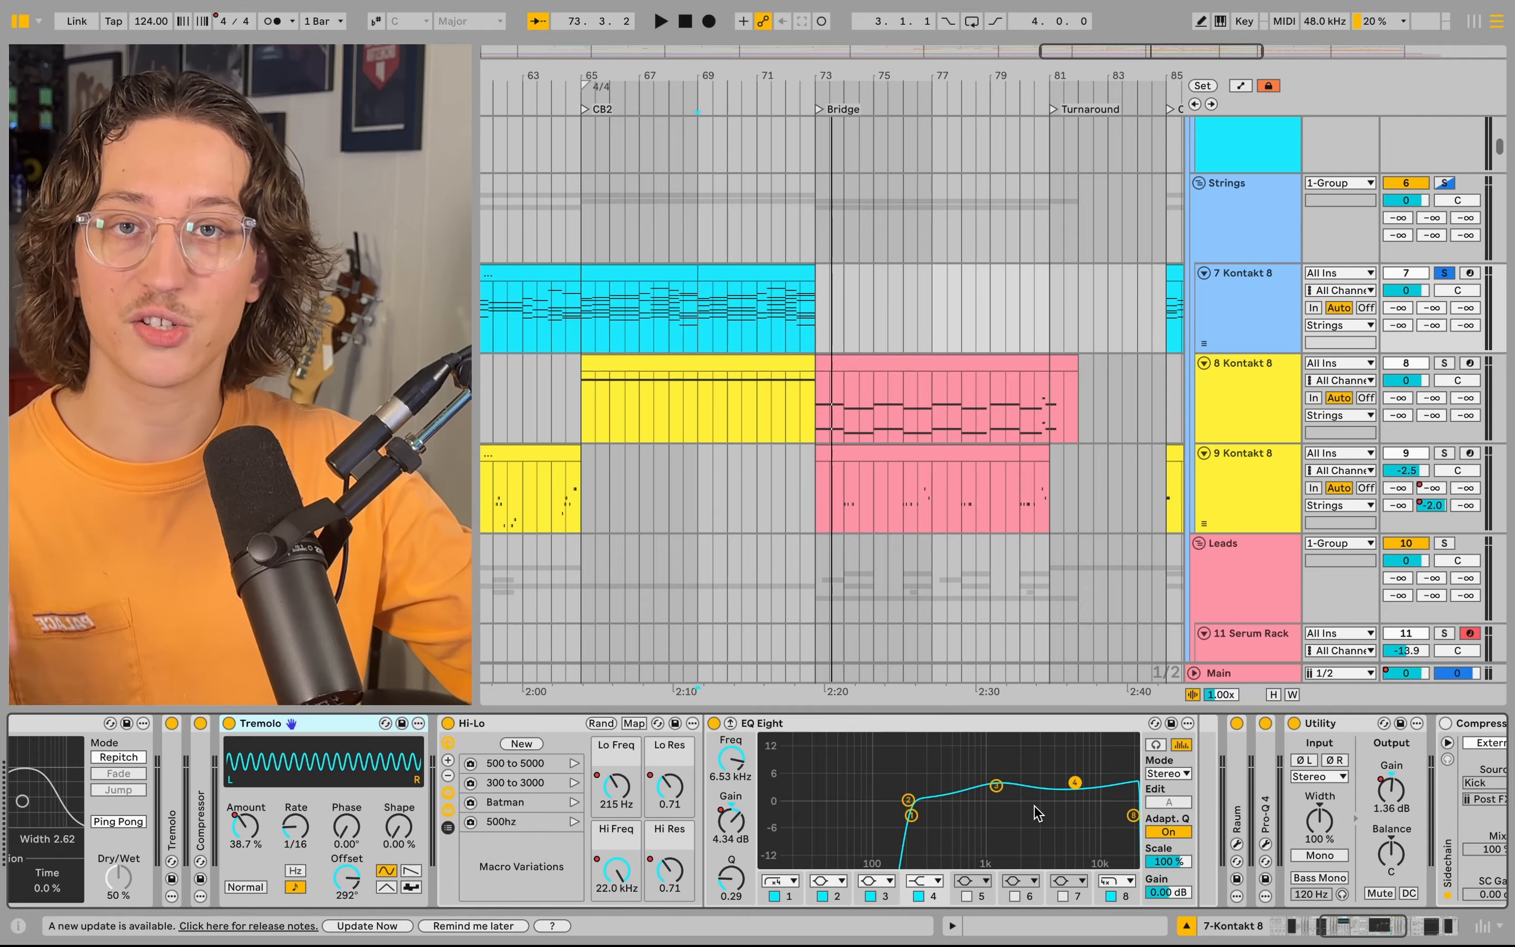
pyautogui.hscroll(10, 1037, 813)
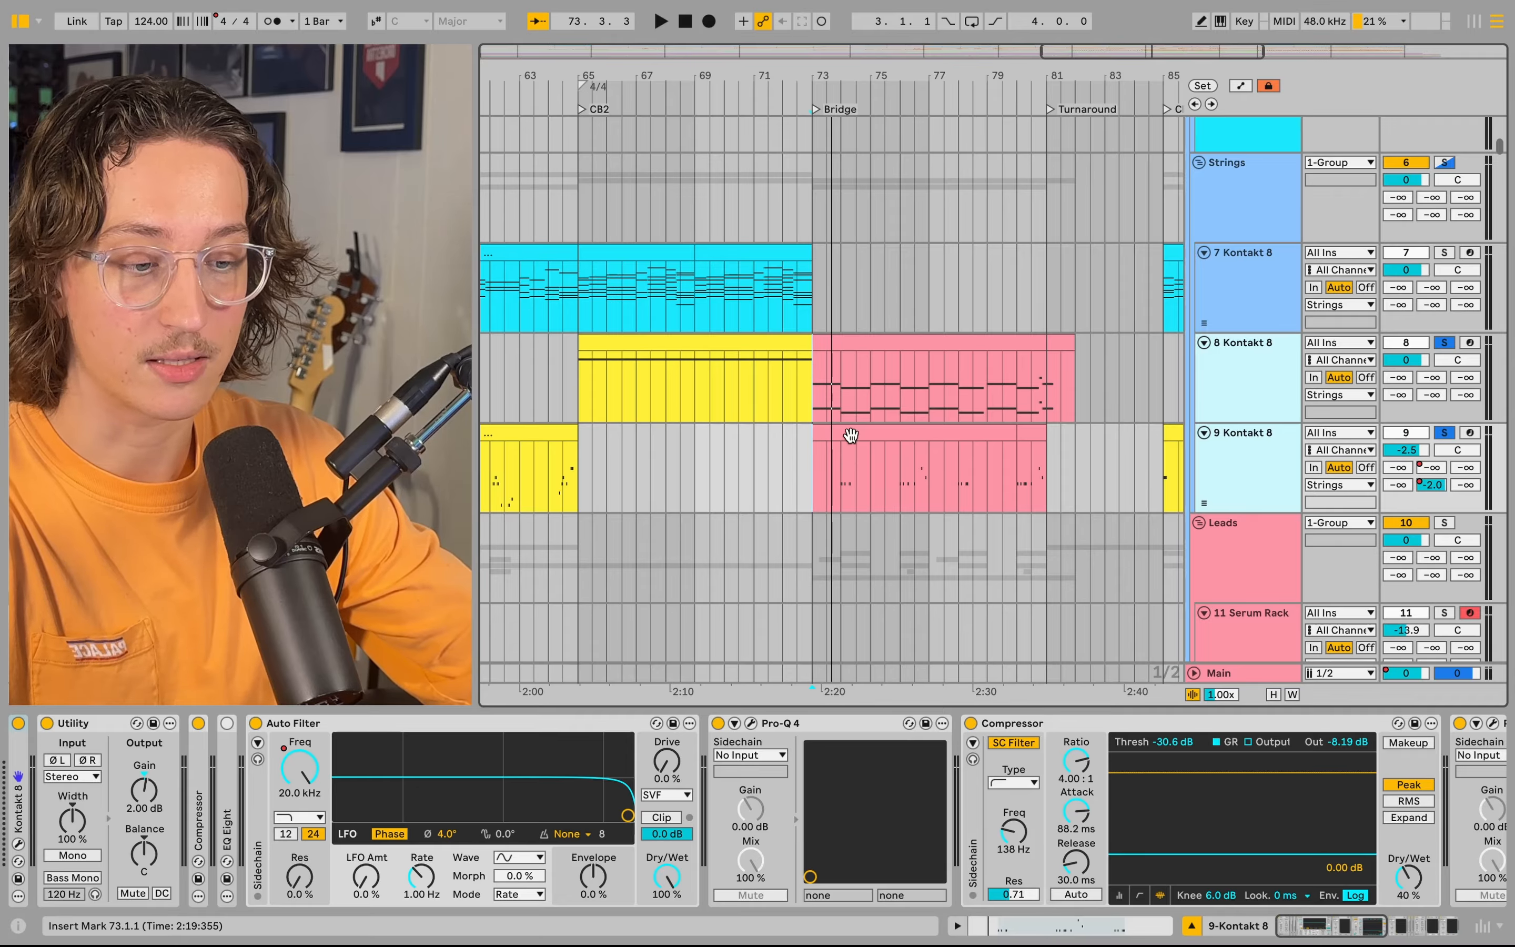
# - Play the soloed 8 Kontakt 8 and 9 Kontakt 8 string tracks from the start of the Bridge
pyautogui.scroll(-10, 850, 434)
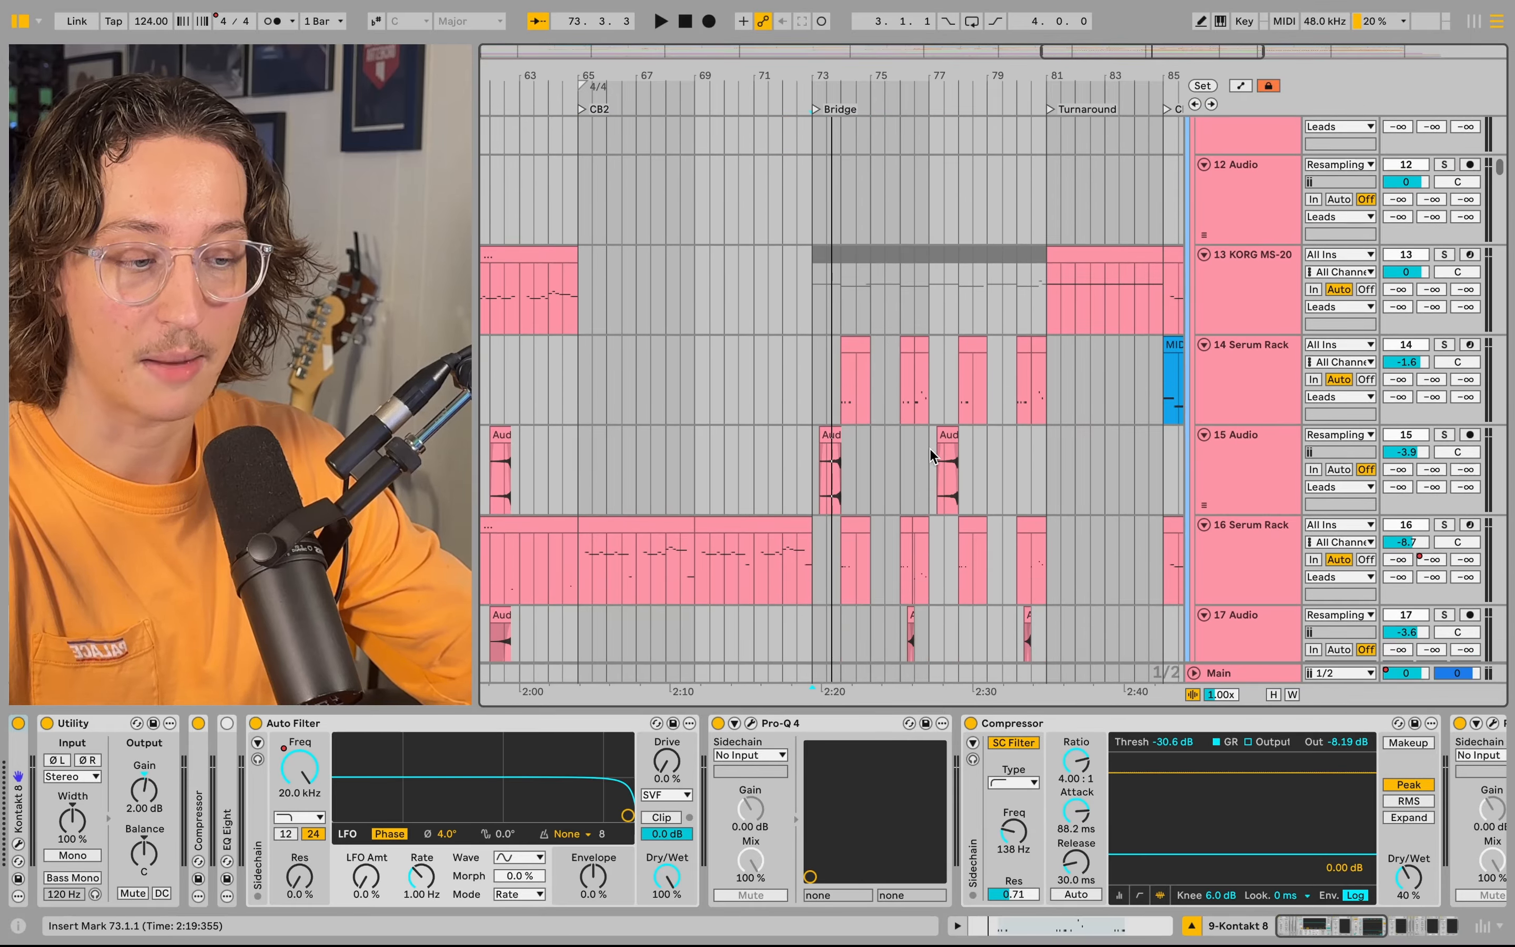
pyautogui.scroll(5, 914, 446)
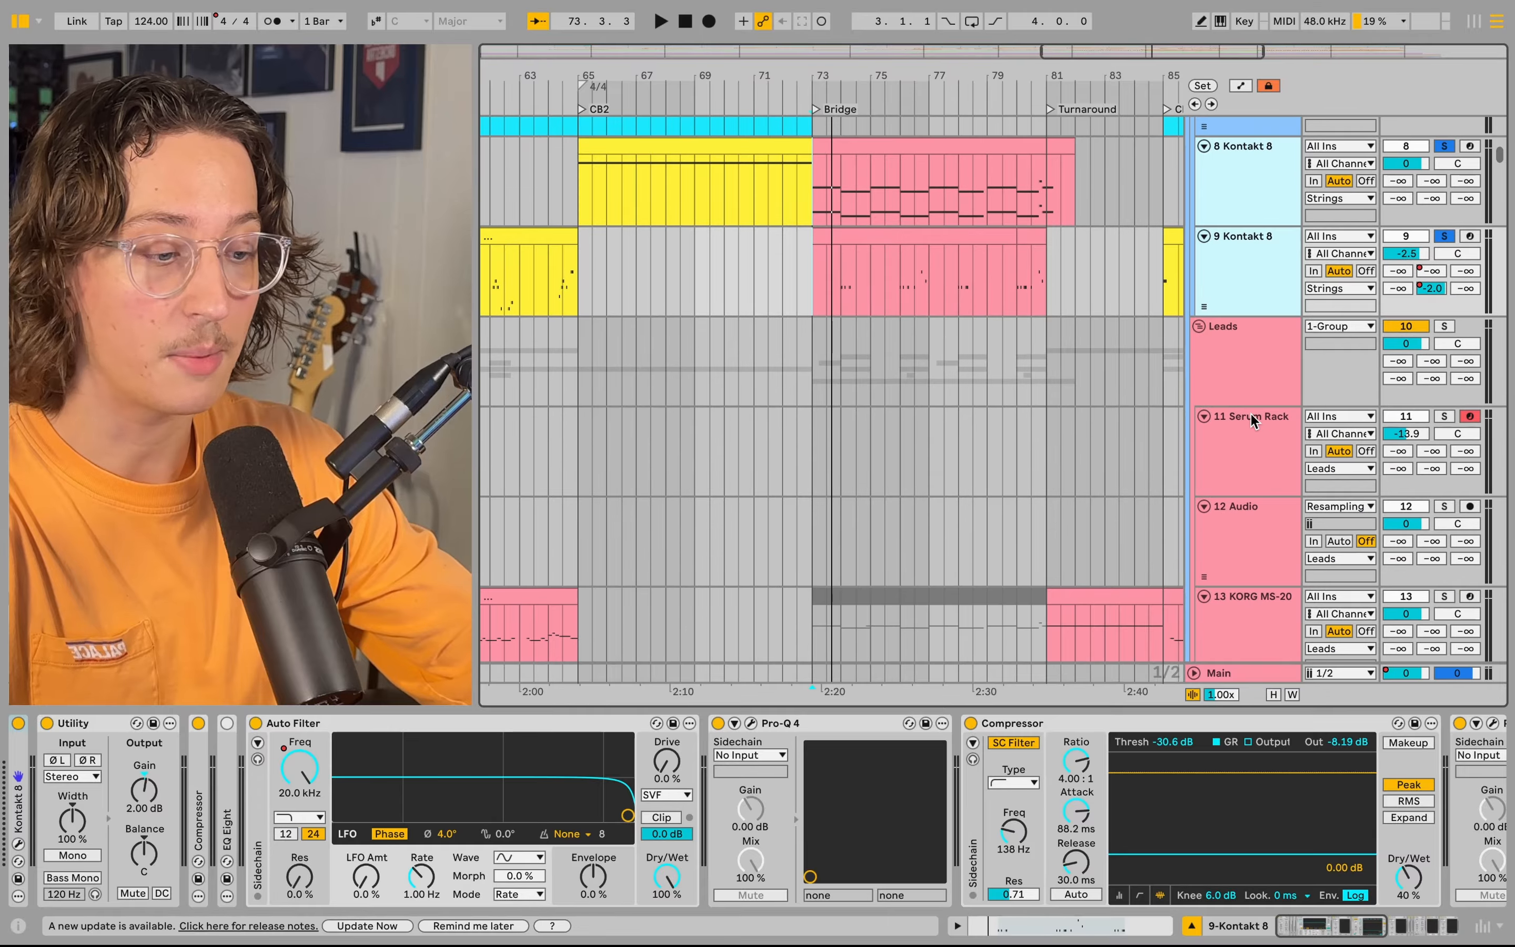
pyautogui.press('space')
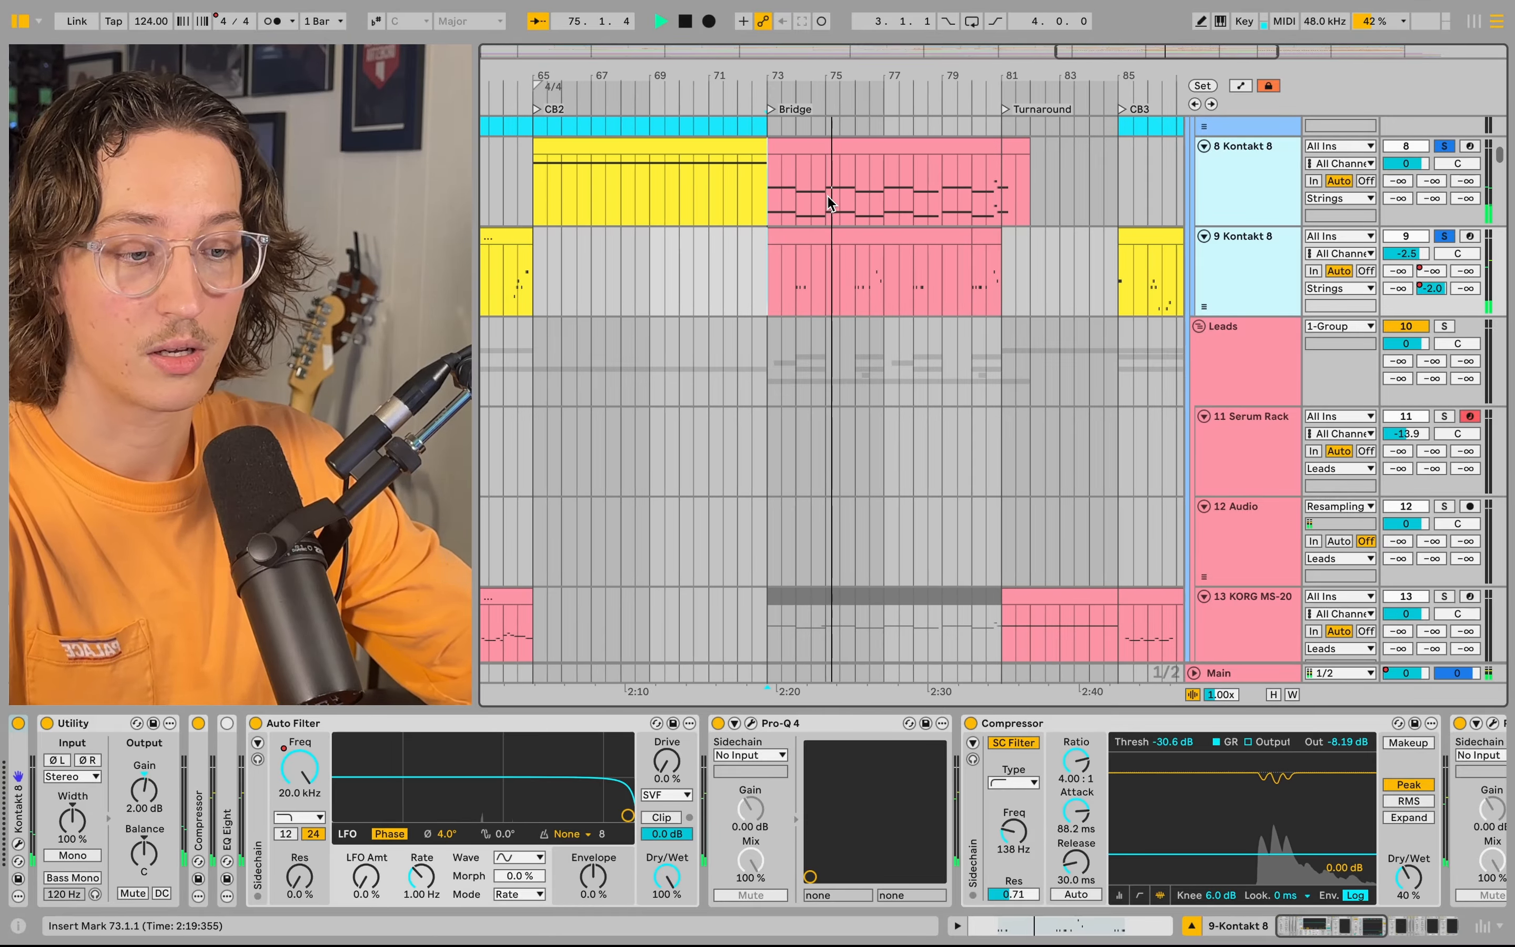
# - Solo the Leads group and play the Bridge from its start, examining the lead clips across its tracks
pyautogui.click(1293, 343)
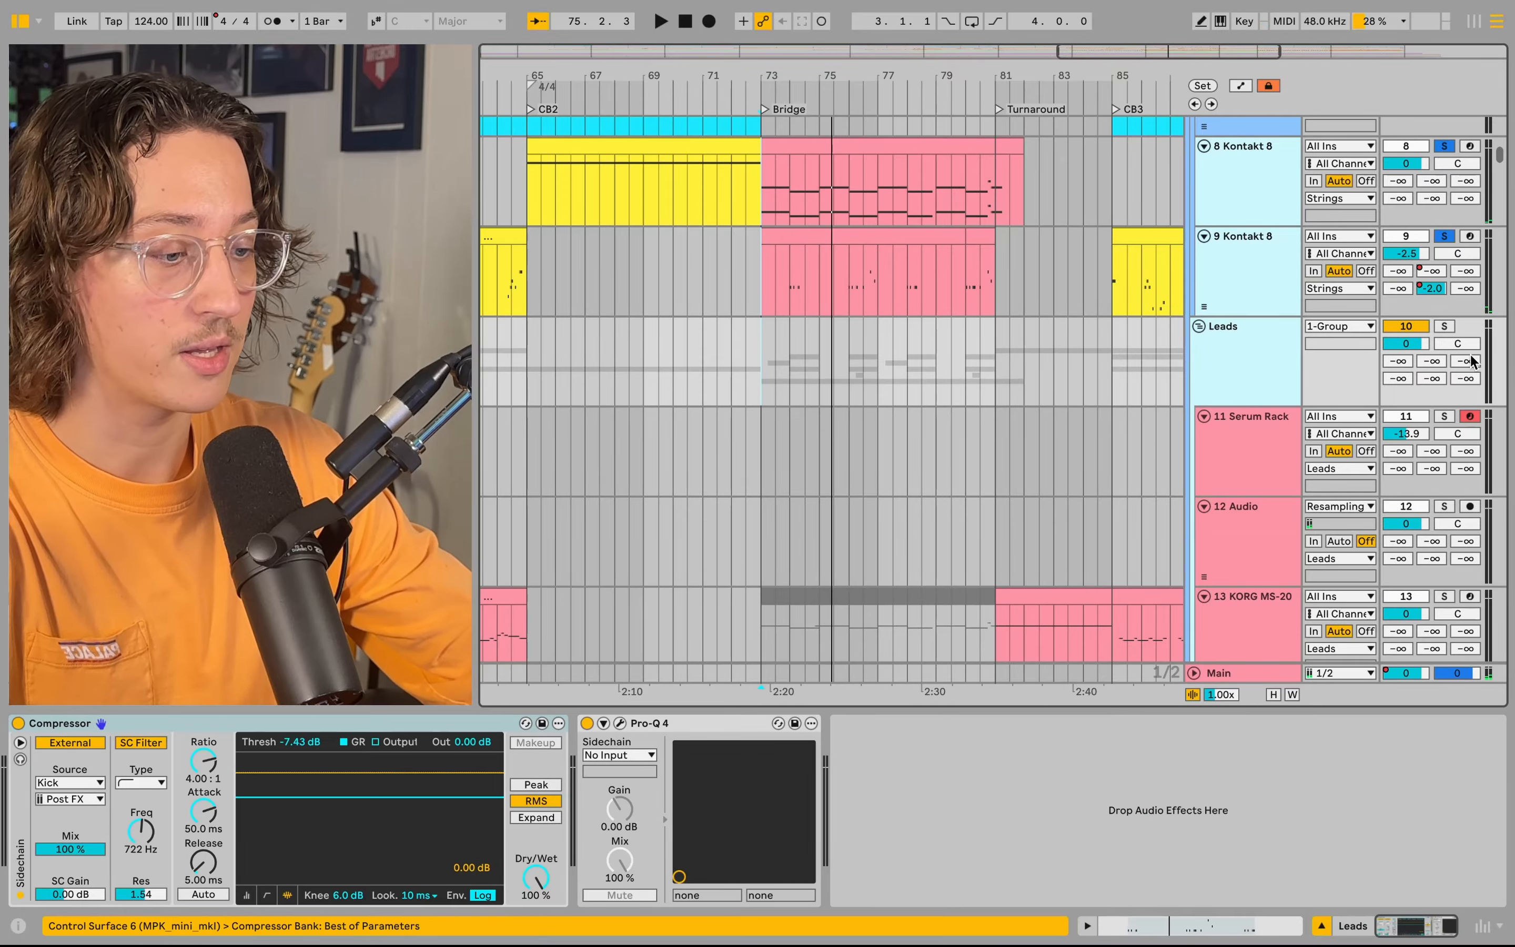
pyautogui.click(1440, 326)
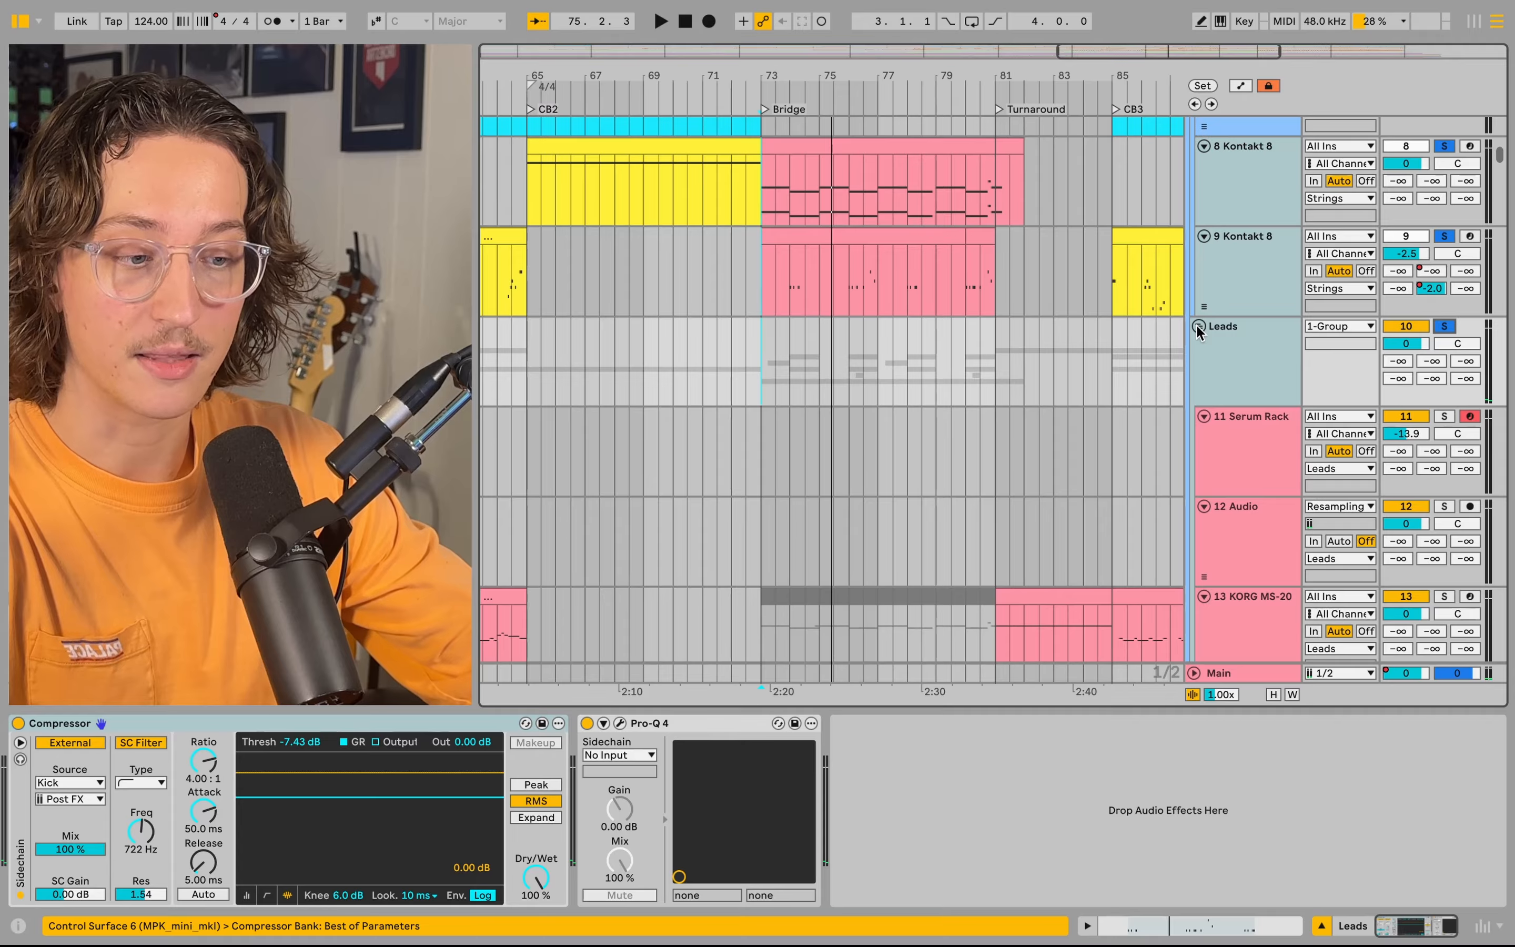
pyautogui.press('space')
pyautogui.scroll(-5, 1197, 325)
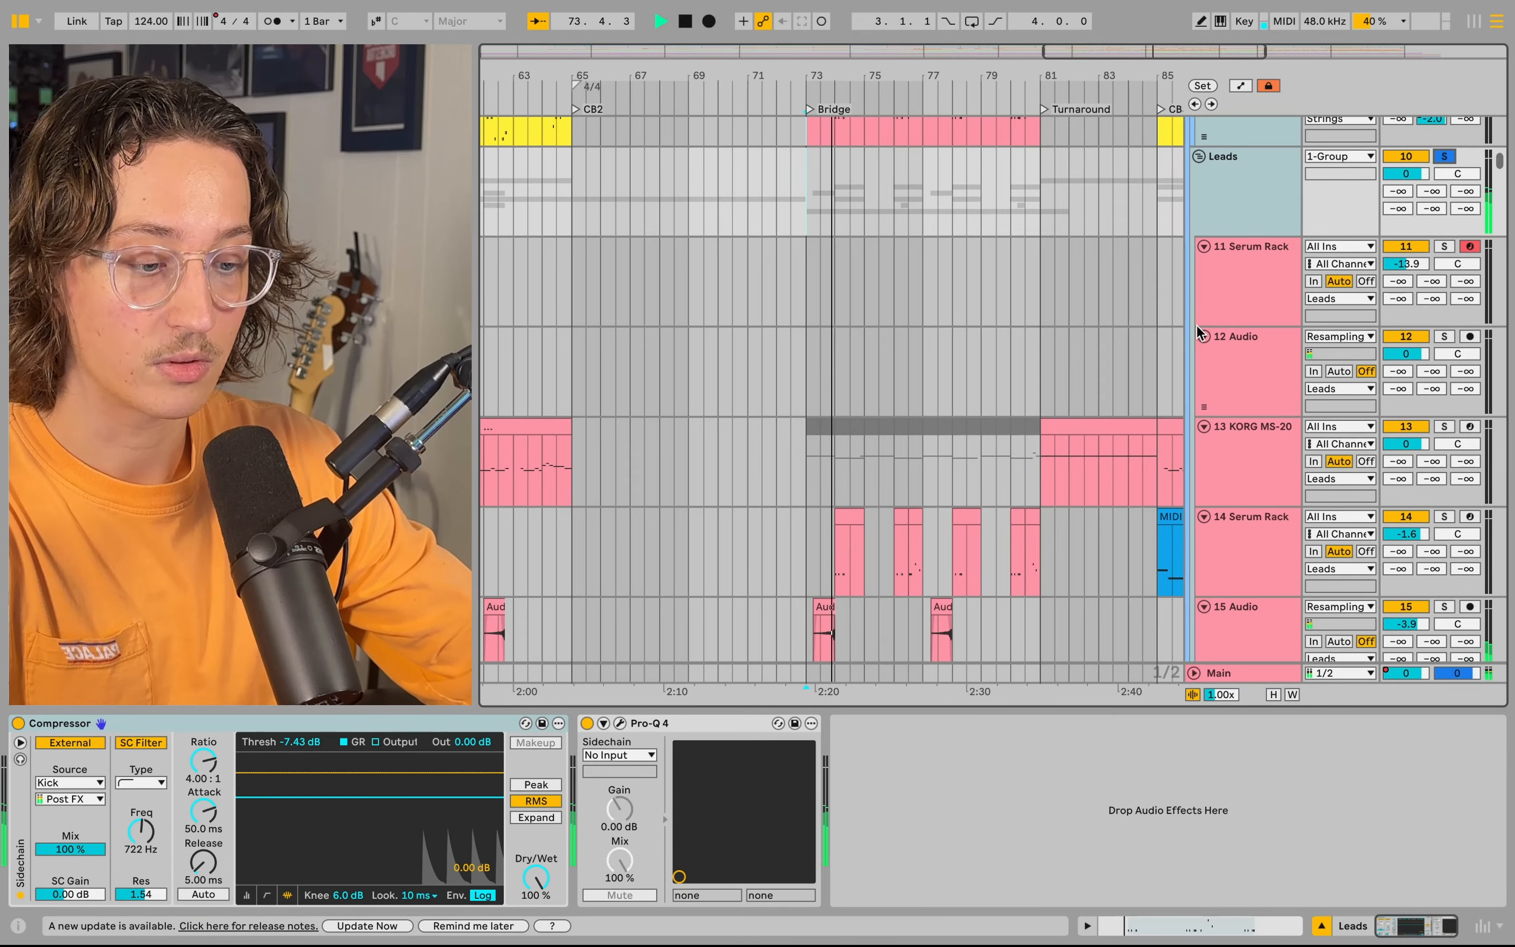
pyautogui.scroll(-3, 1196, 325)
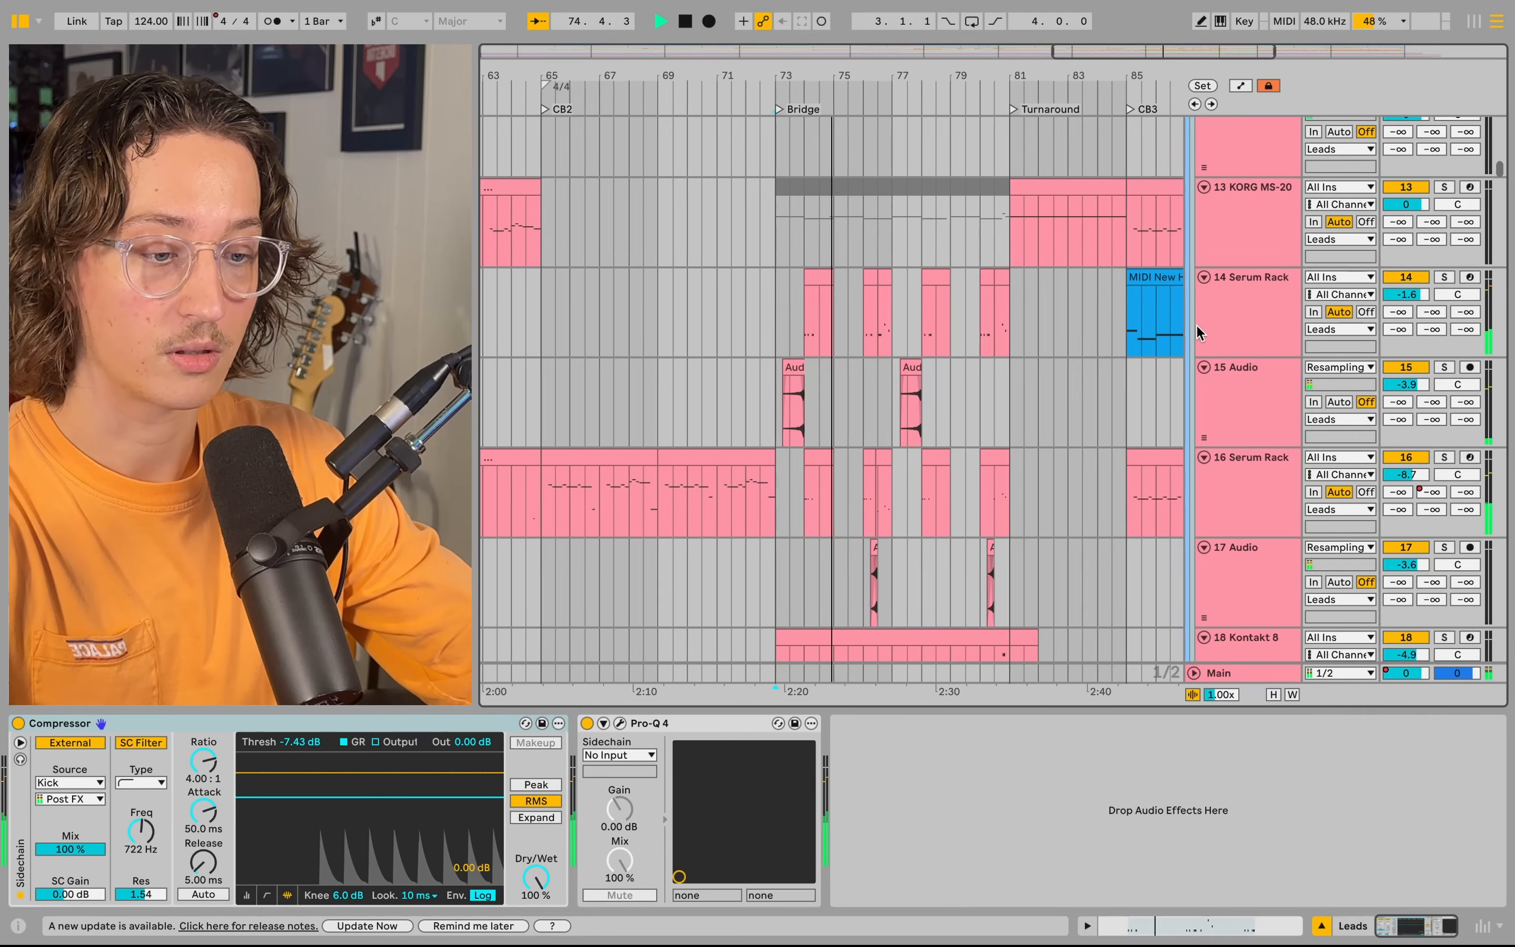
pyautogui.scroll(1, 1197, 325)
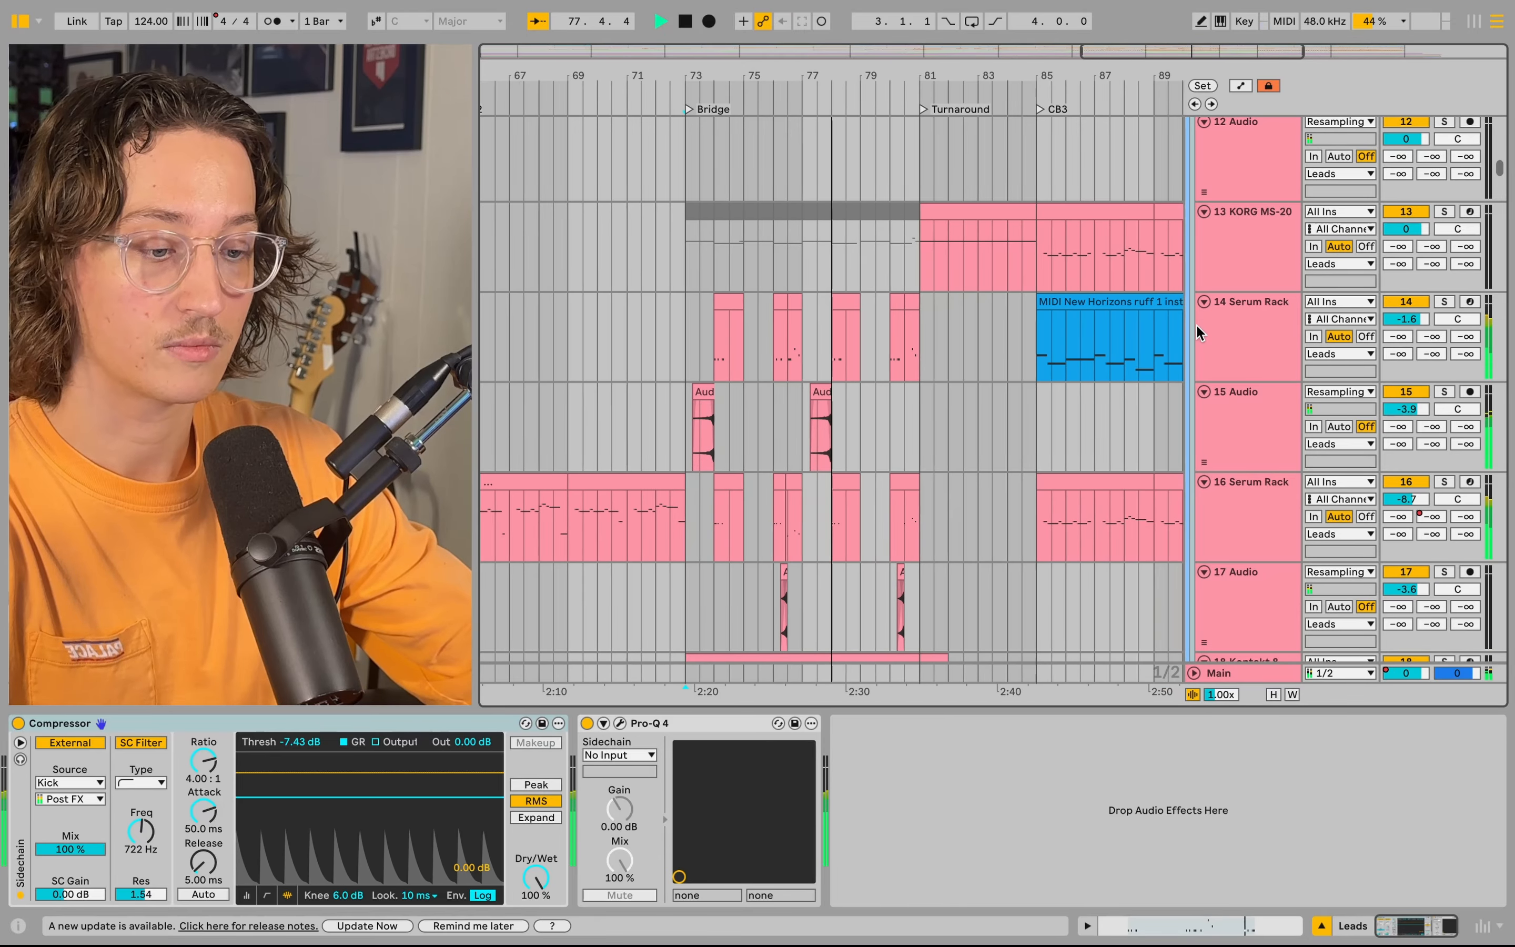
# - Play the CHA2 section from bar 58 and examine where the 9 Kontakt 8 clips fall in the whole arrangement
pyautogui.scroll(15, 1197, 325)
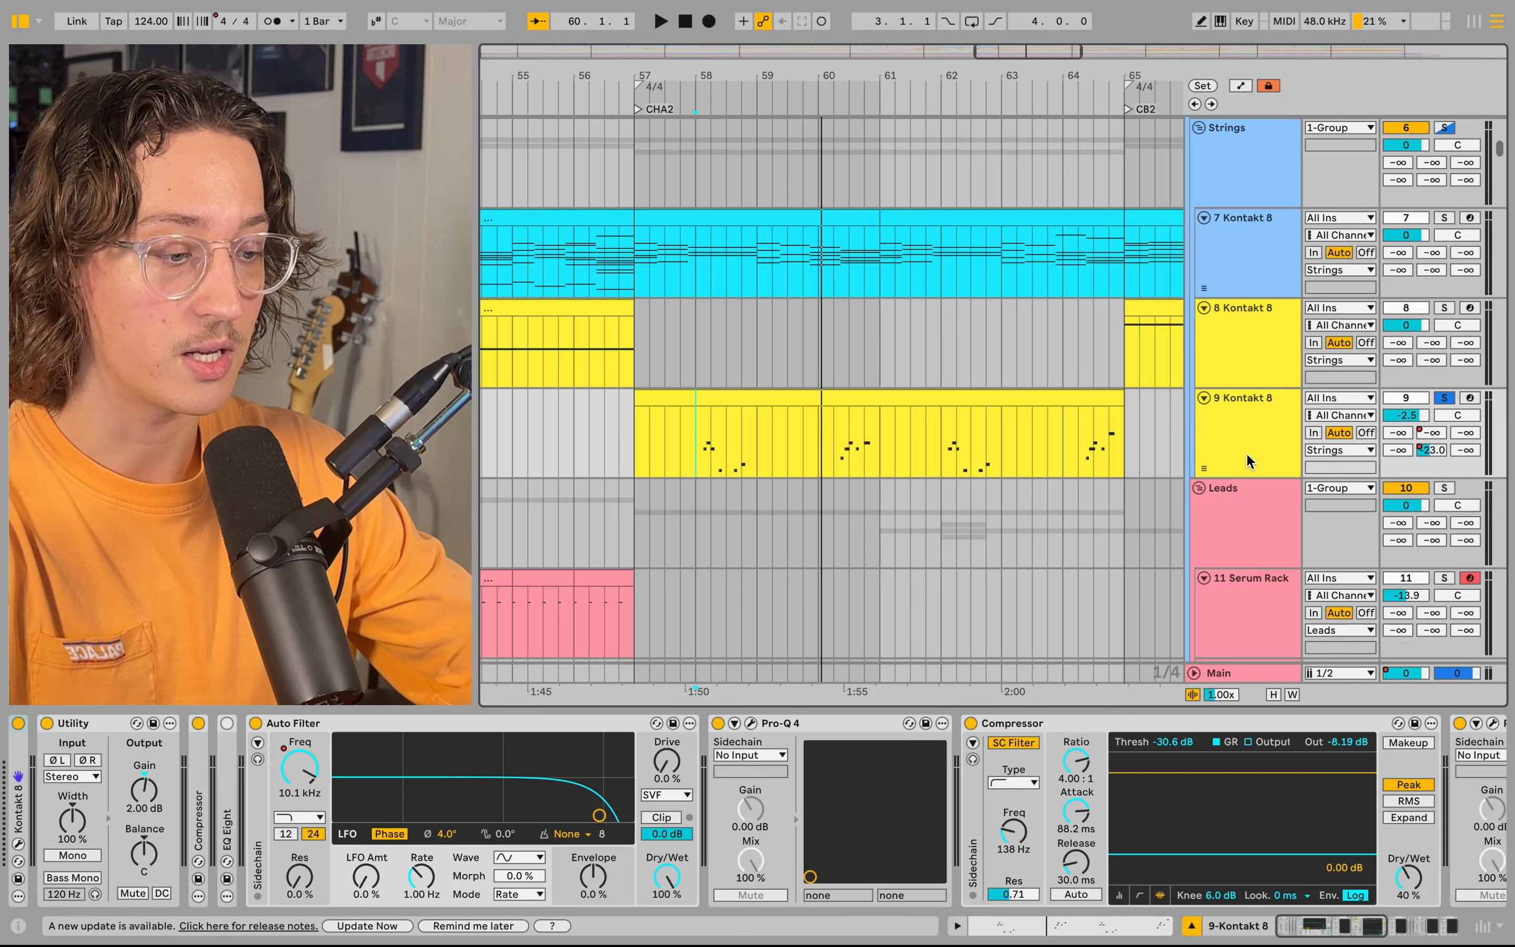
pyautogui.press('space')
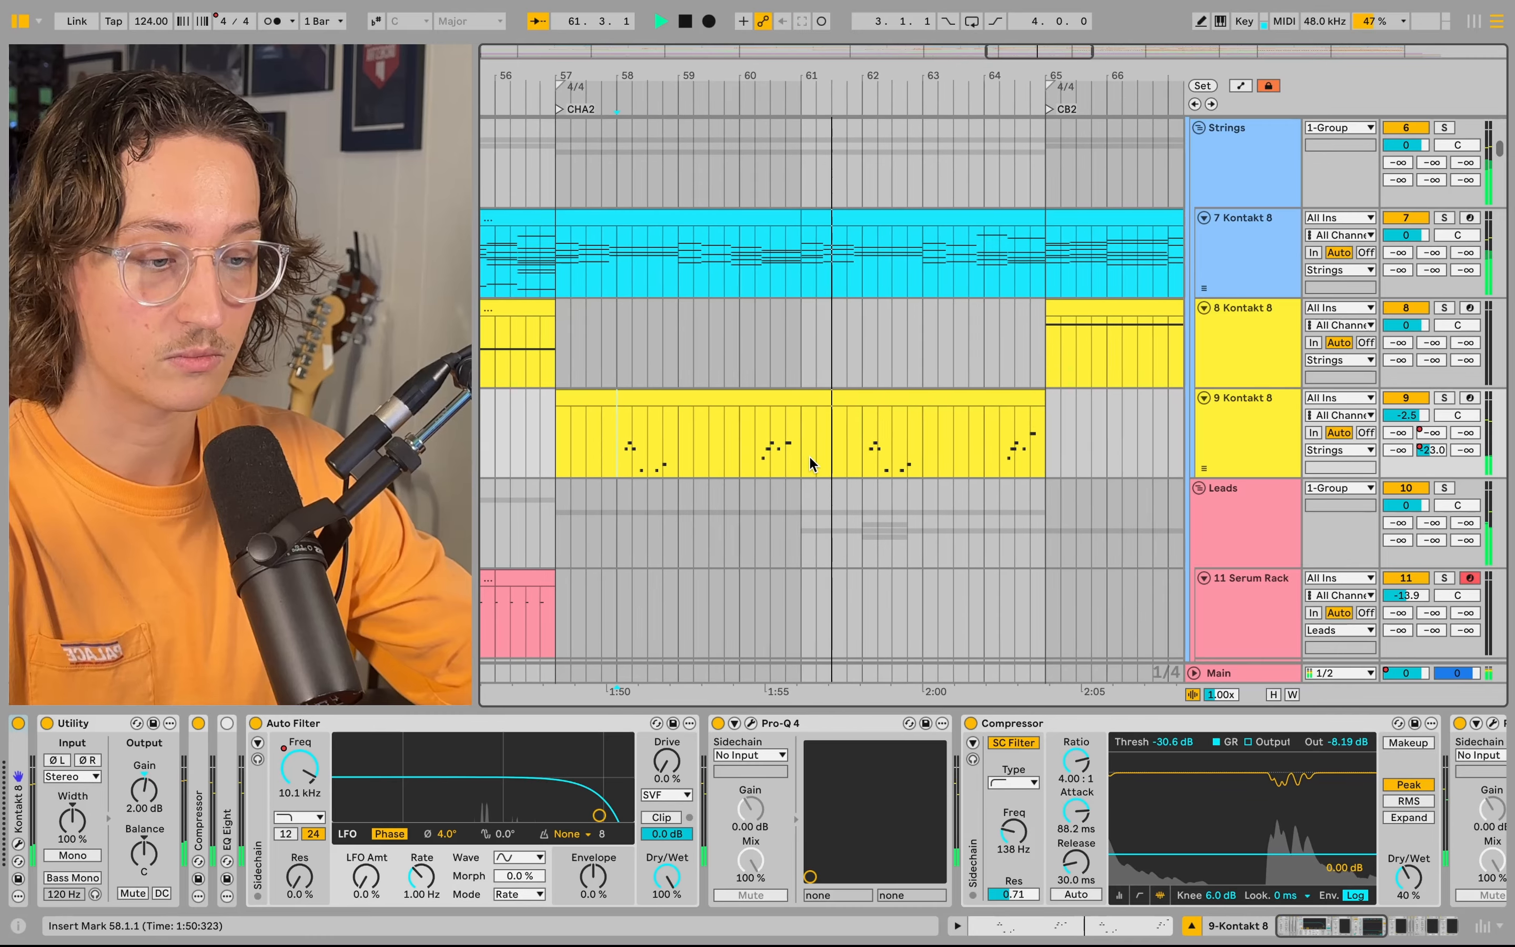
pyautogui.scroll(-5, 810, 456)
pyautogui.scroll(-5, 810, 456)
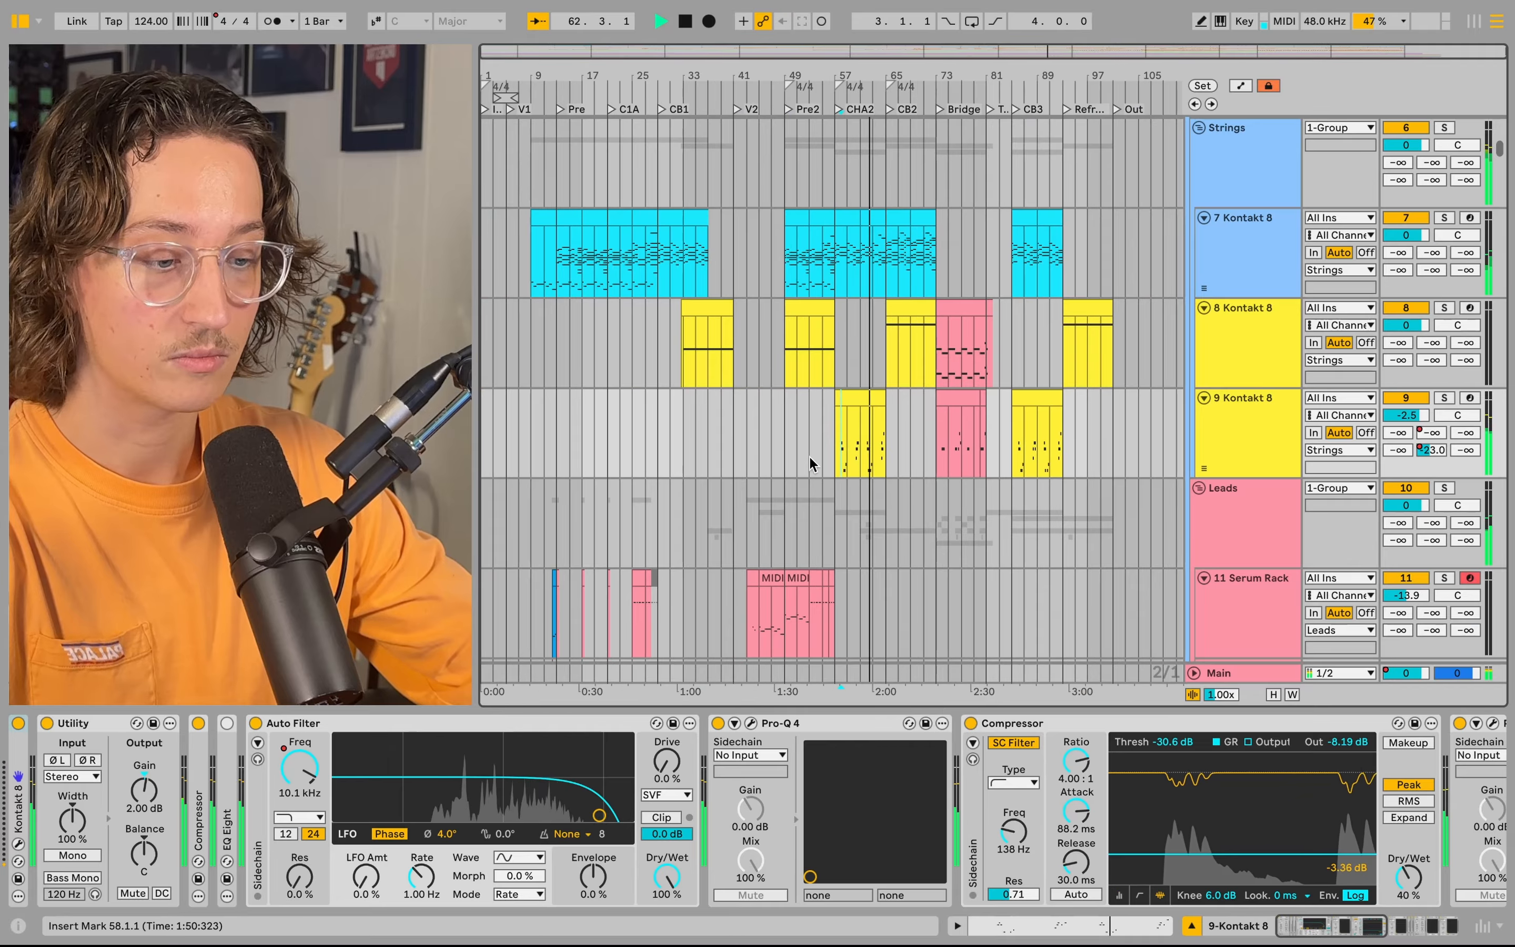
pyautogui.scroll(4, 810, 456)
pyautogui.scroll(5, 789, 468)
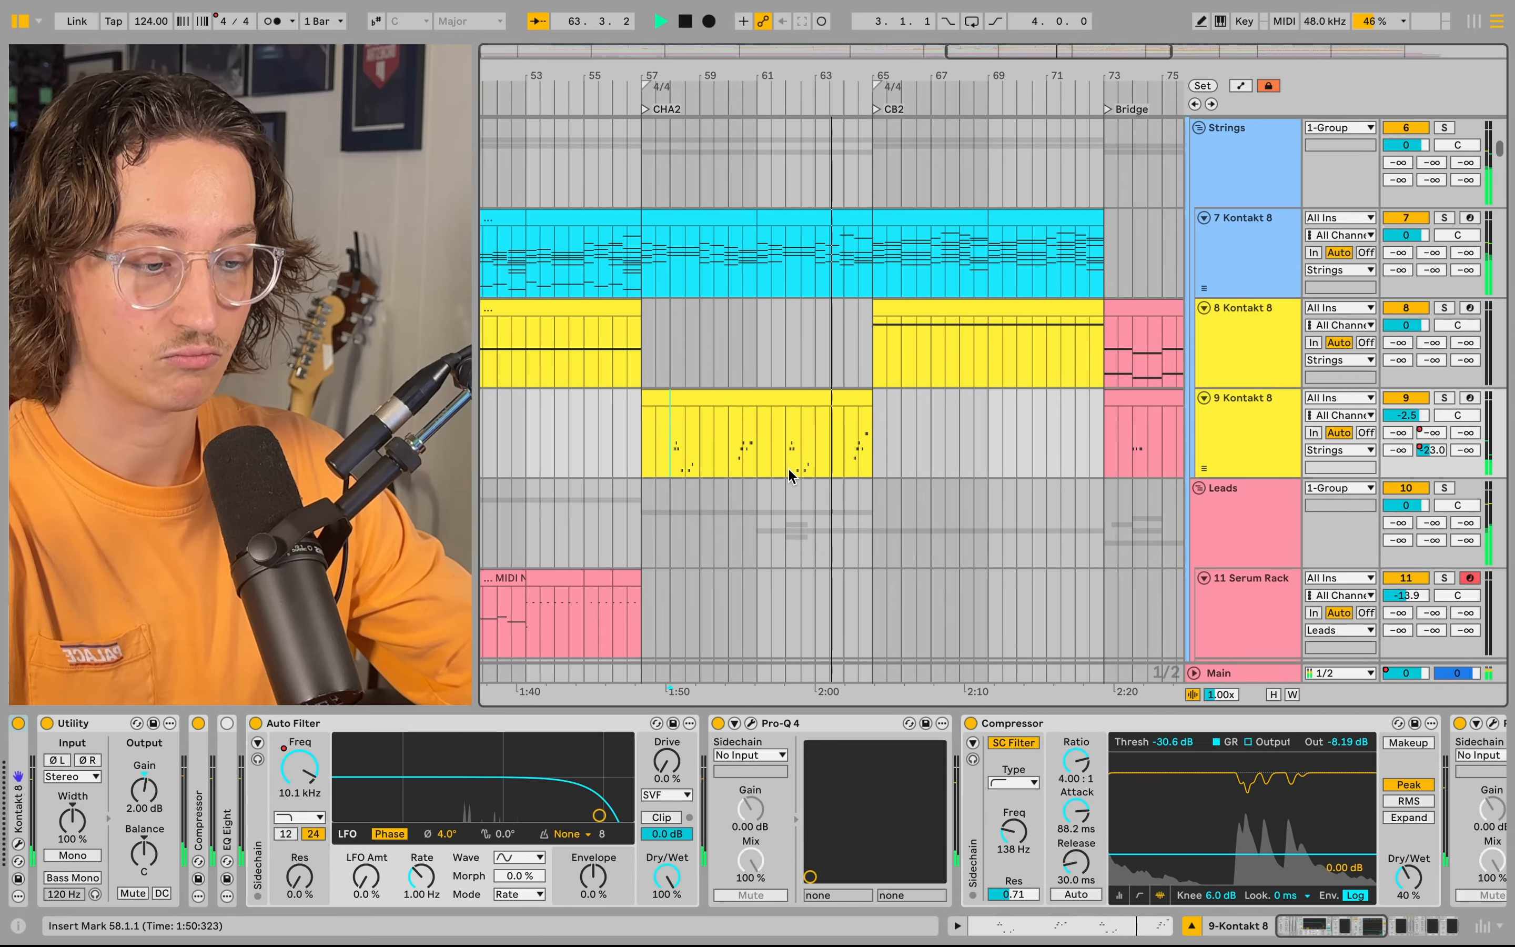
# - Solo and play the 13 KORG MS-20 lead from bar 61, selecting its clip in the second half of CHA2
pyautogui.scroll(2, 788, 467)
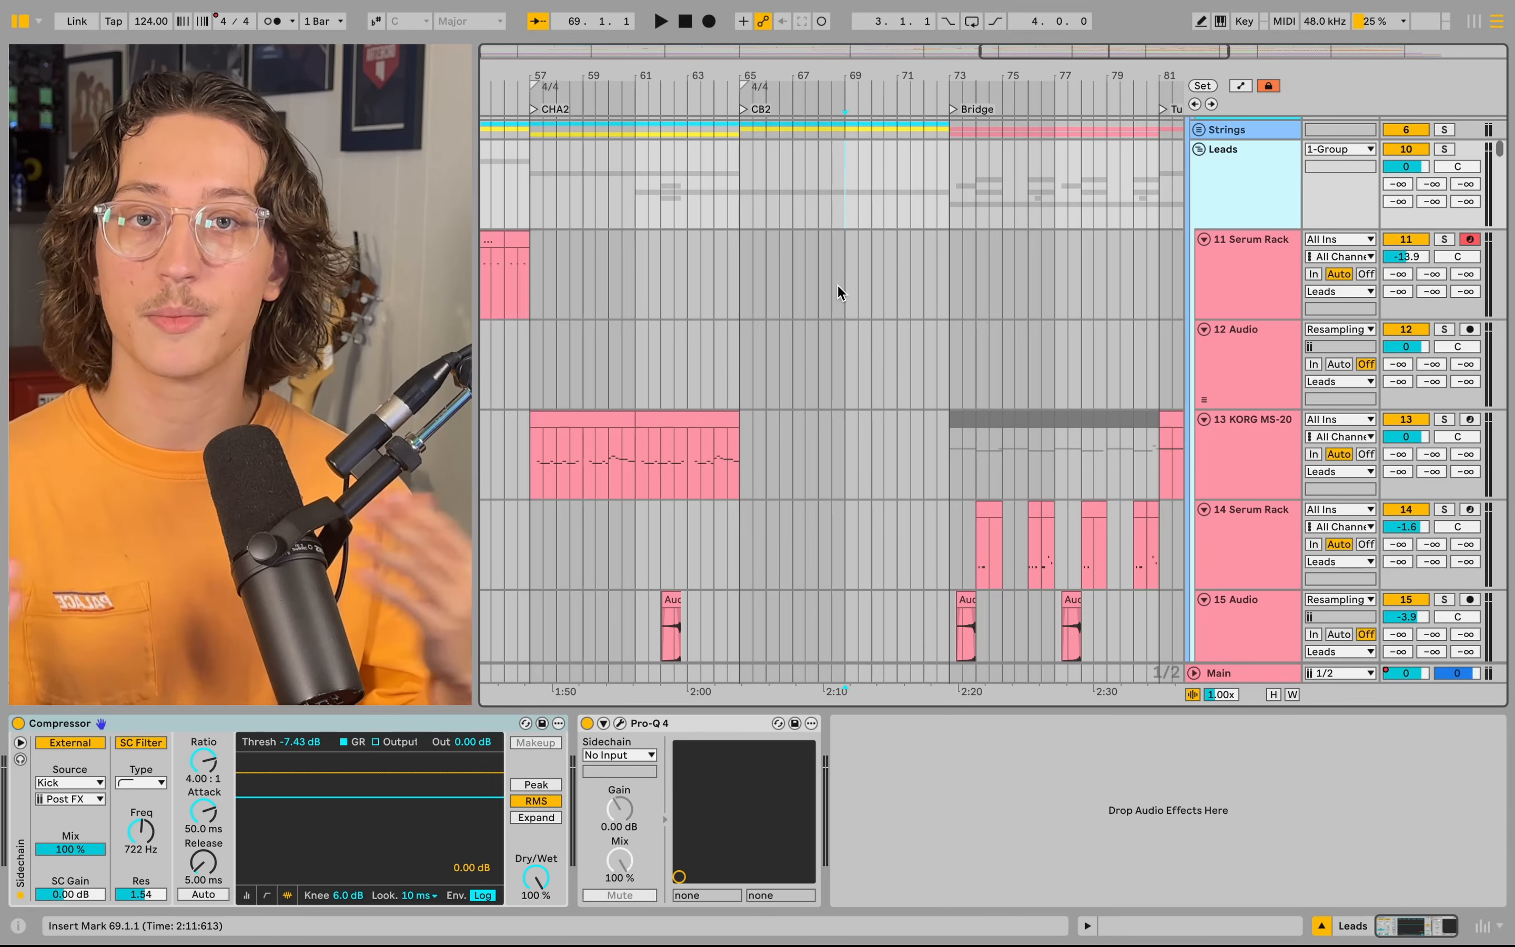
pyautogui.click(846, 454)
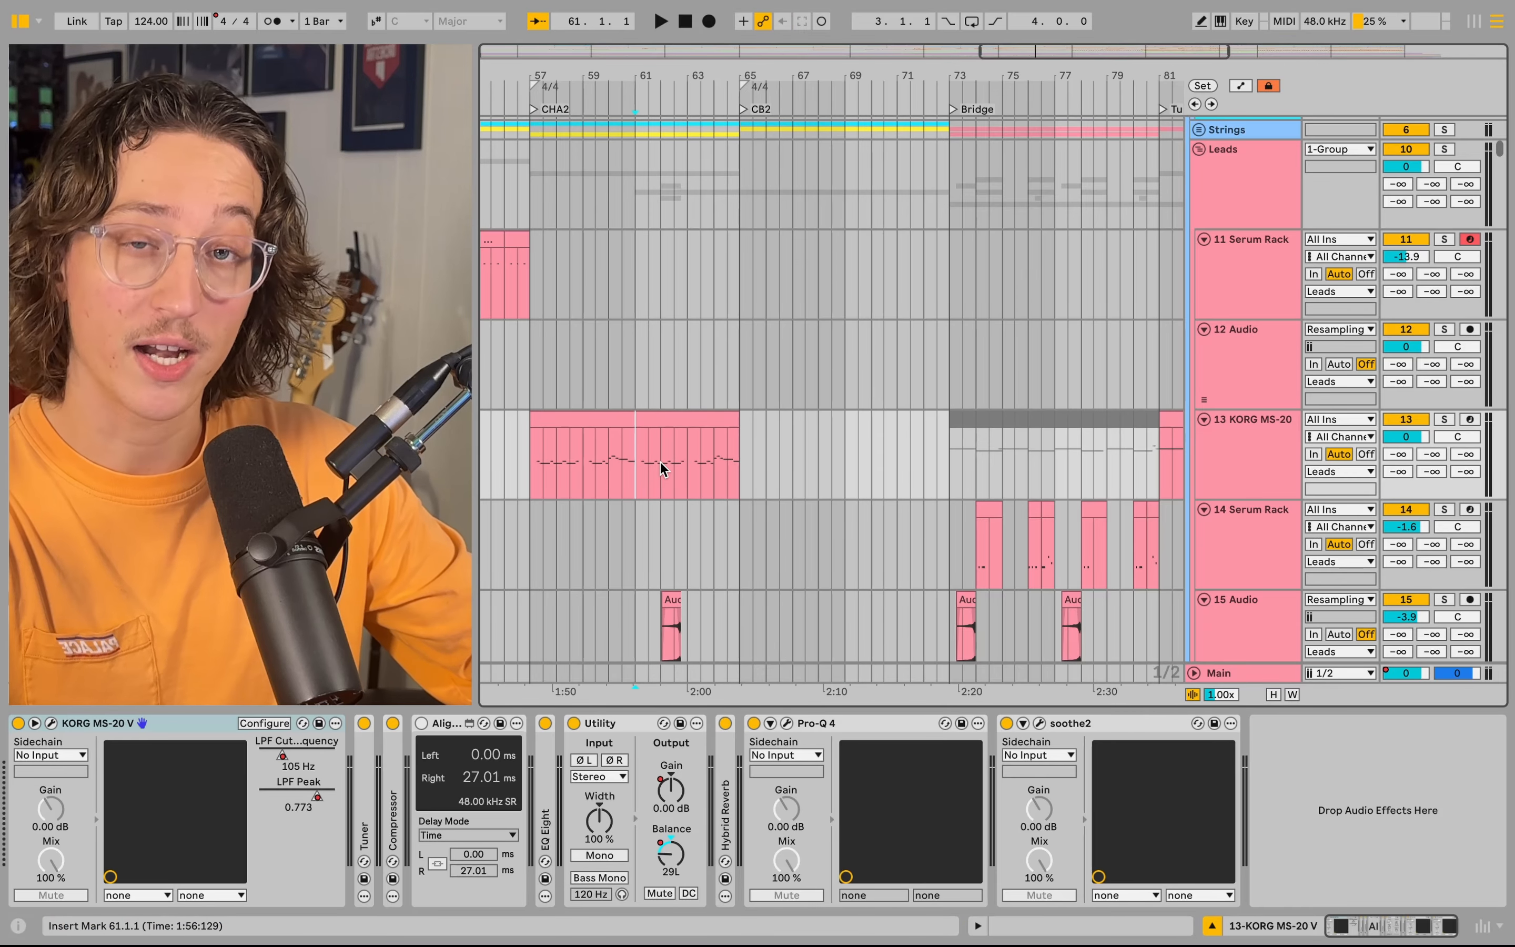
pyautogui.press('space')
pyautogui.moveTo(815, 463); pyautogui.dragTo(918, 463)
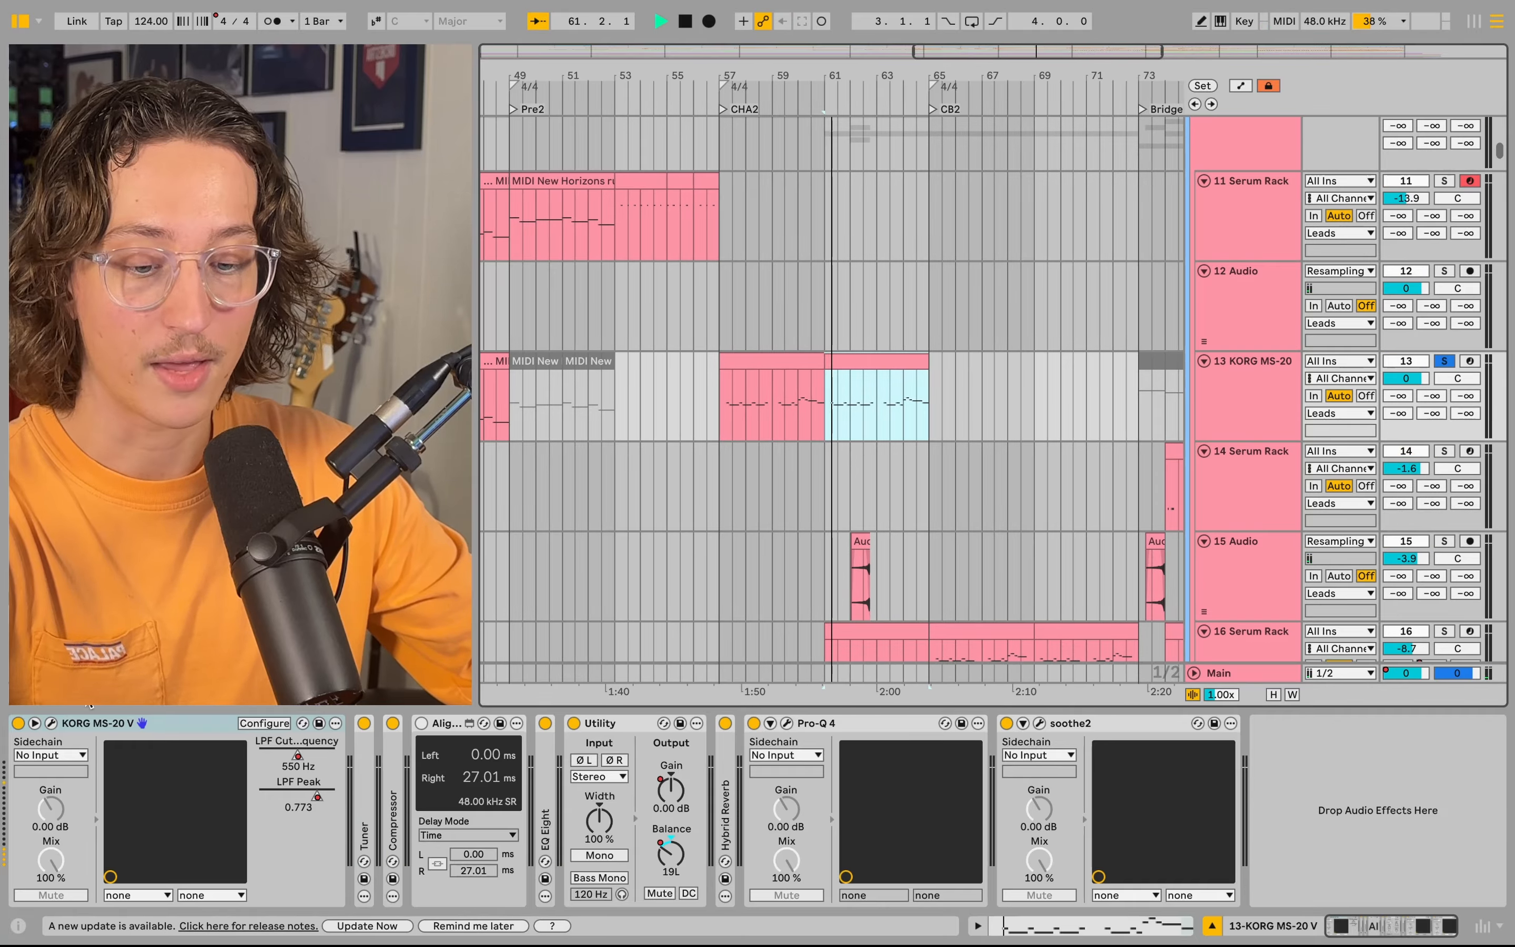
# - Replay the soloed 13 KORG MS-20 track from bar 61 and examine its KORG MS-20 V instrument
pyautogui.click(810, 427)
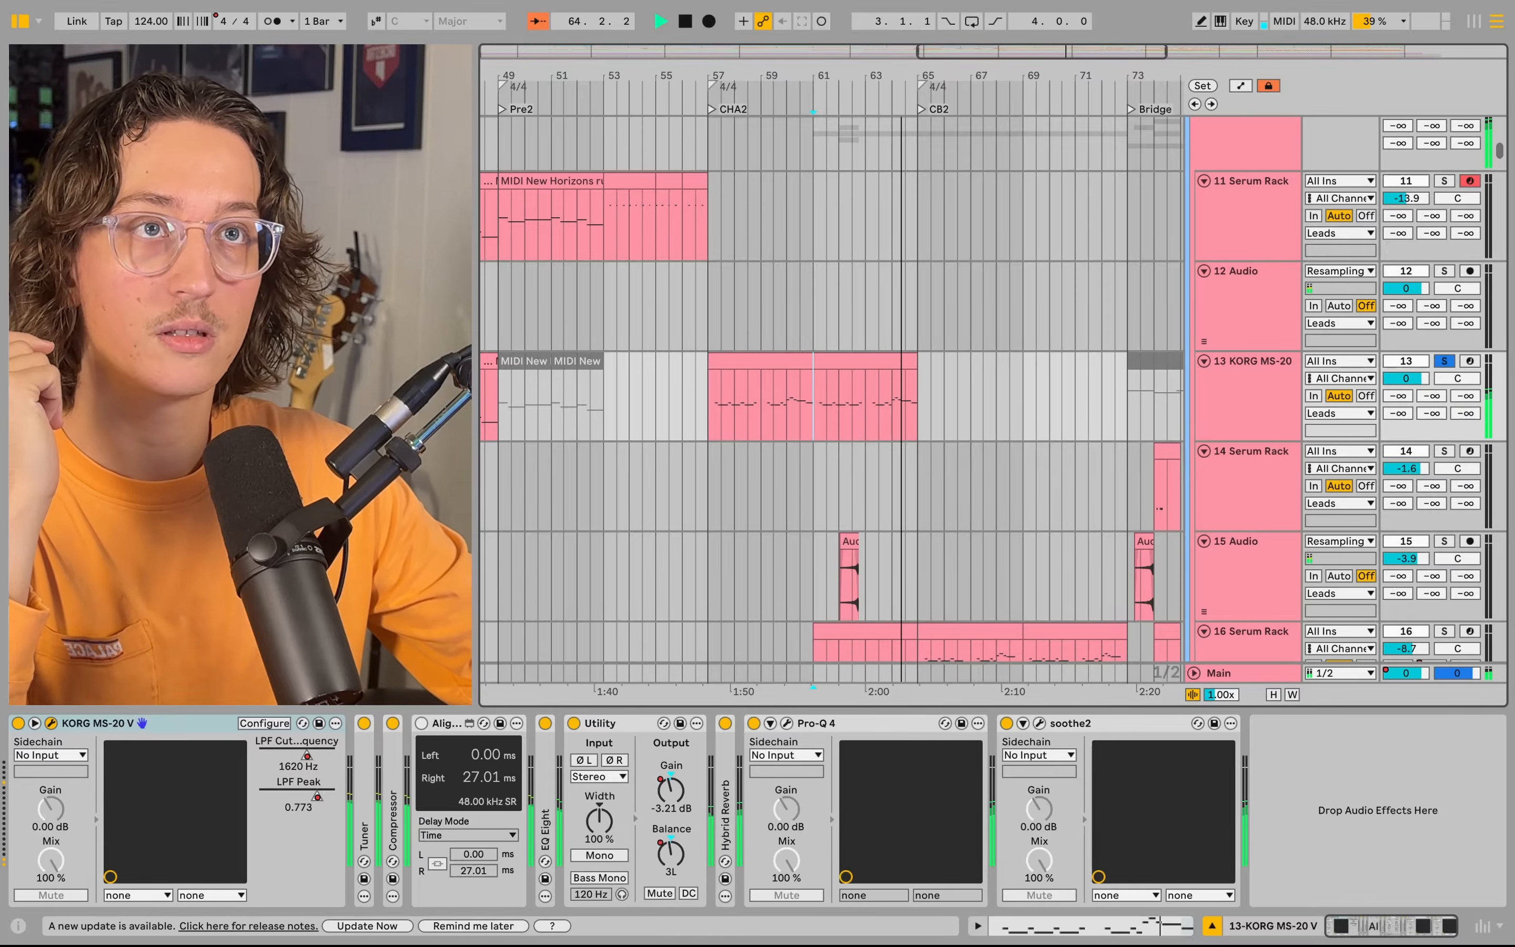
pyautogui.moveTo(1120, 0); pyautogui.dragTo(1083, 93)
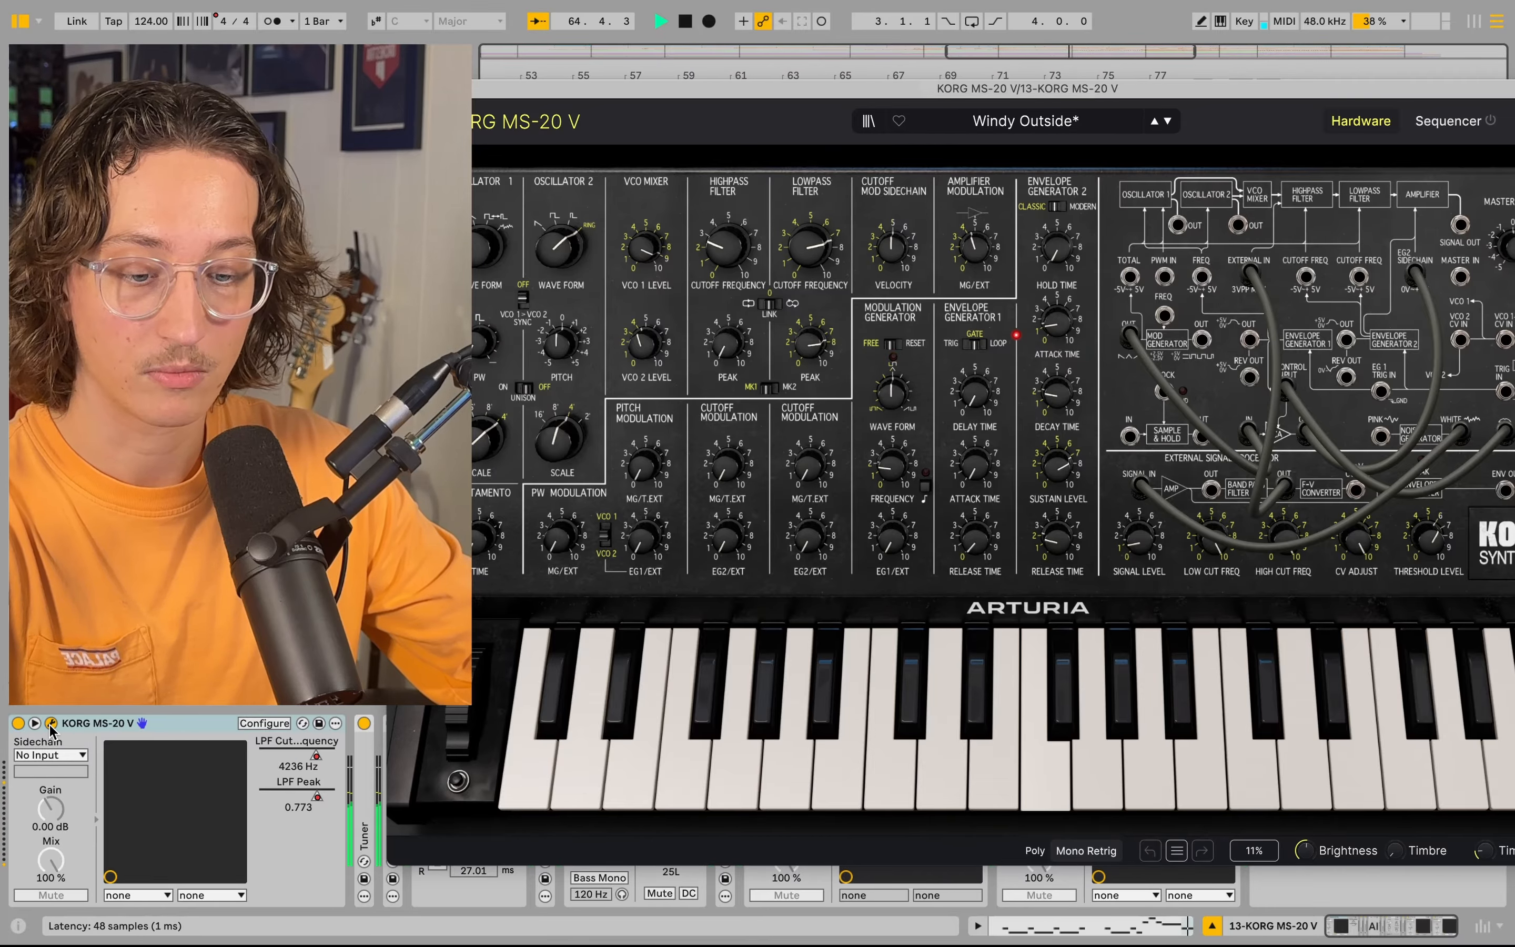
pyautogui.click(50, 725)
# - Play the soloed 16 Serum Rack track from 62.3.1 in the CHA2 section
pyautogui.scroll(-2, 786, 428)
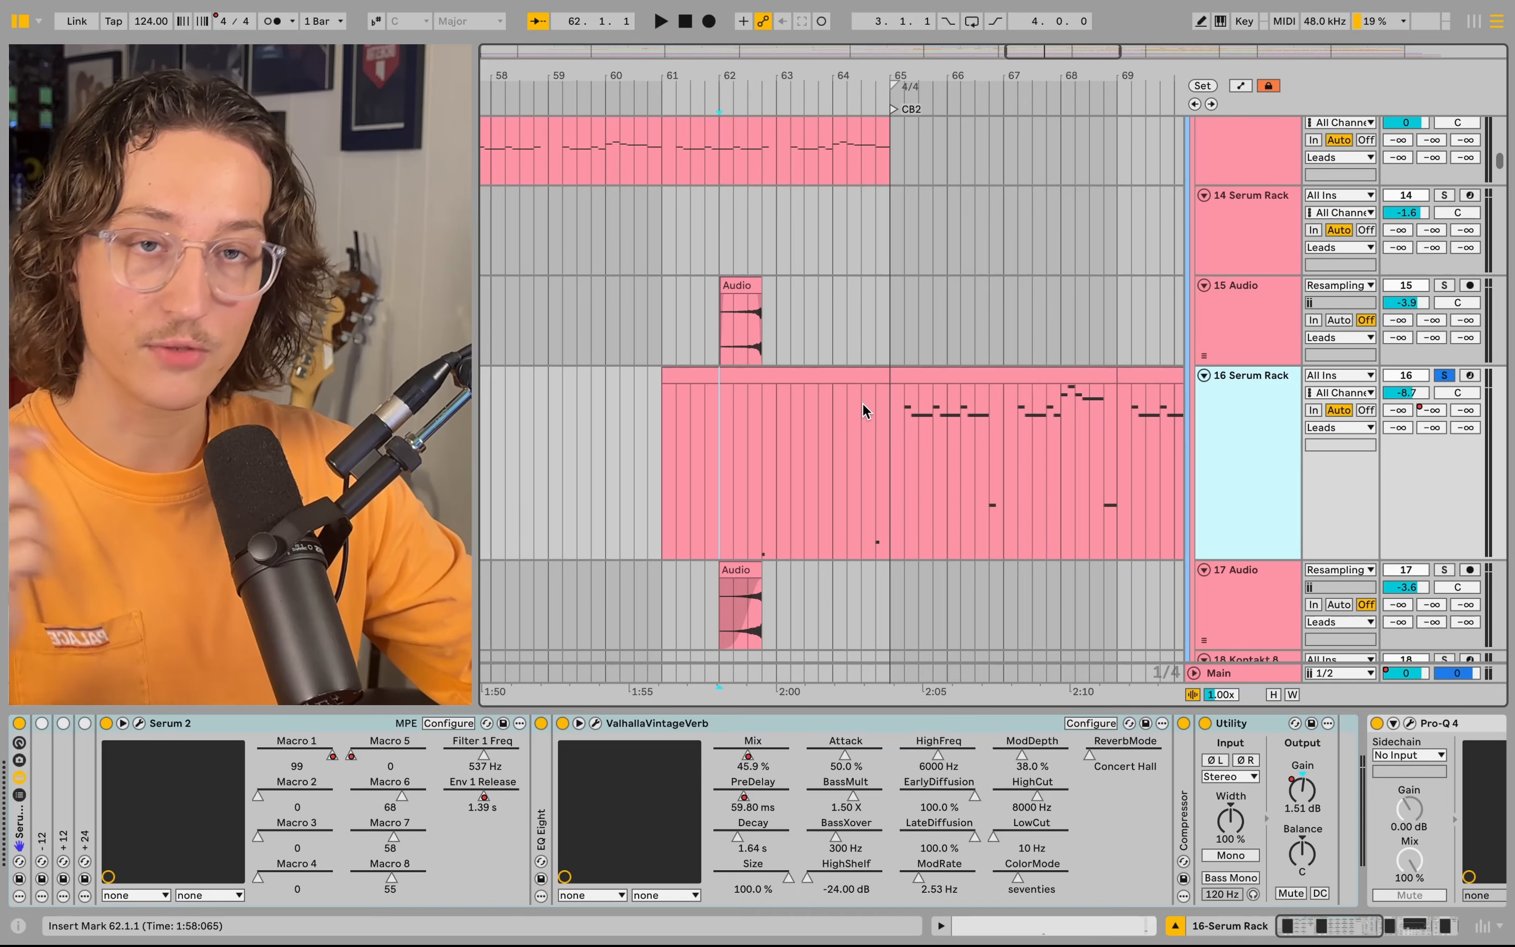
pyautogui.click(748, 488)
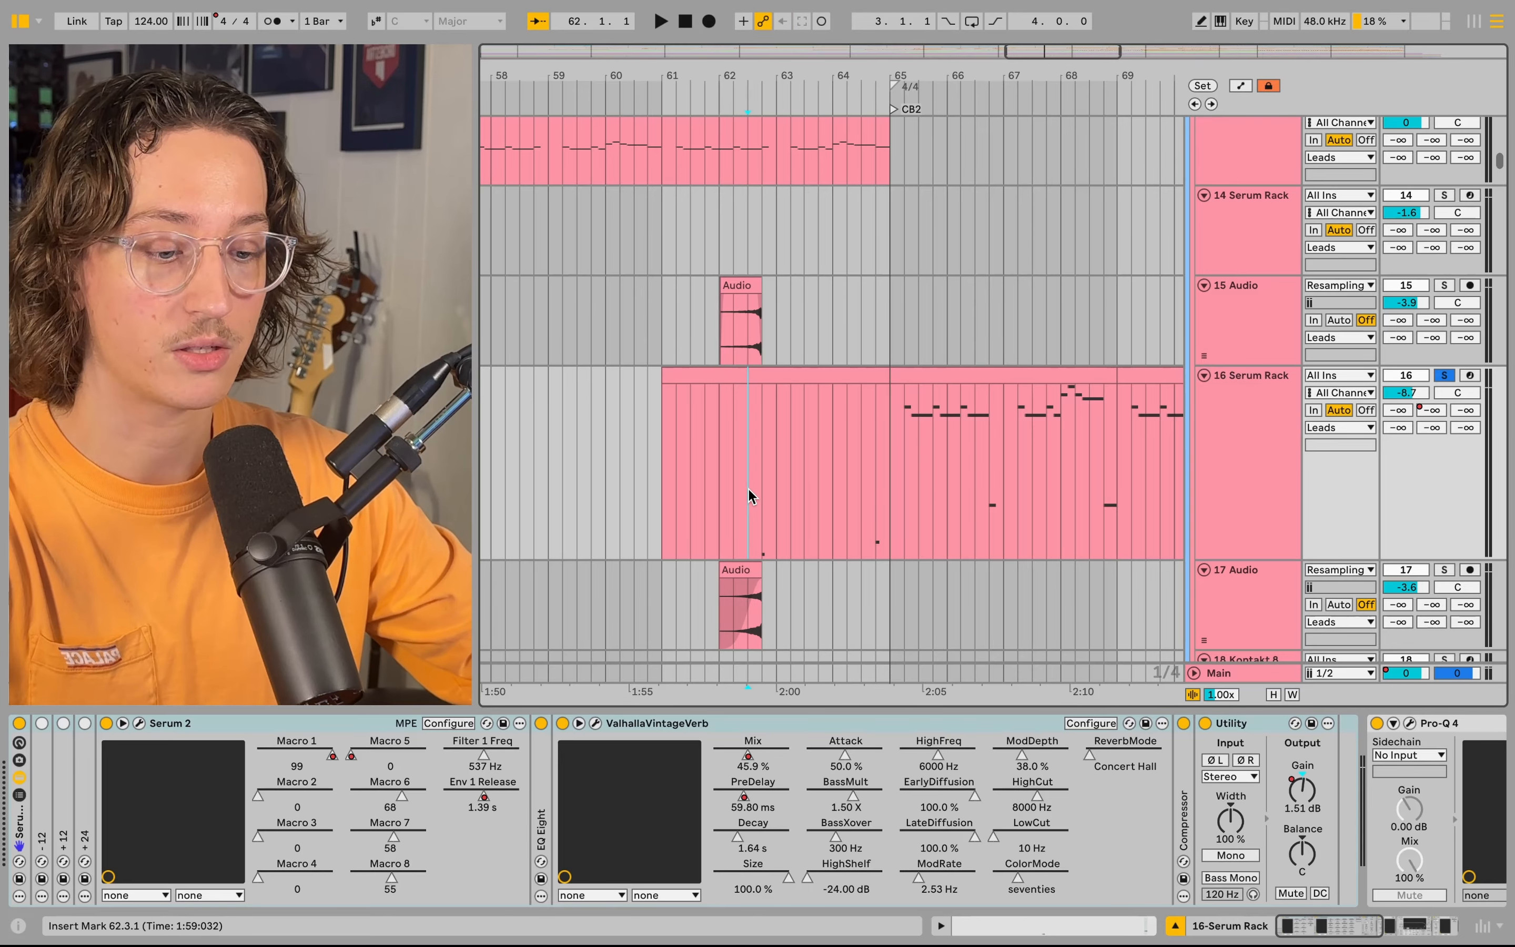
pyautogui.press('space')
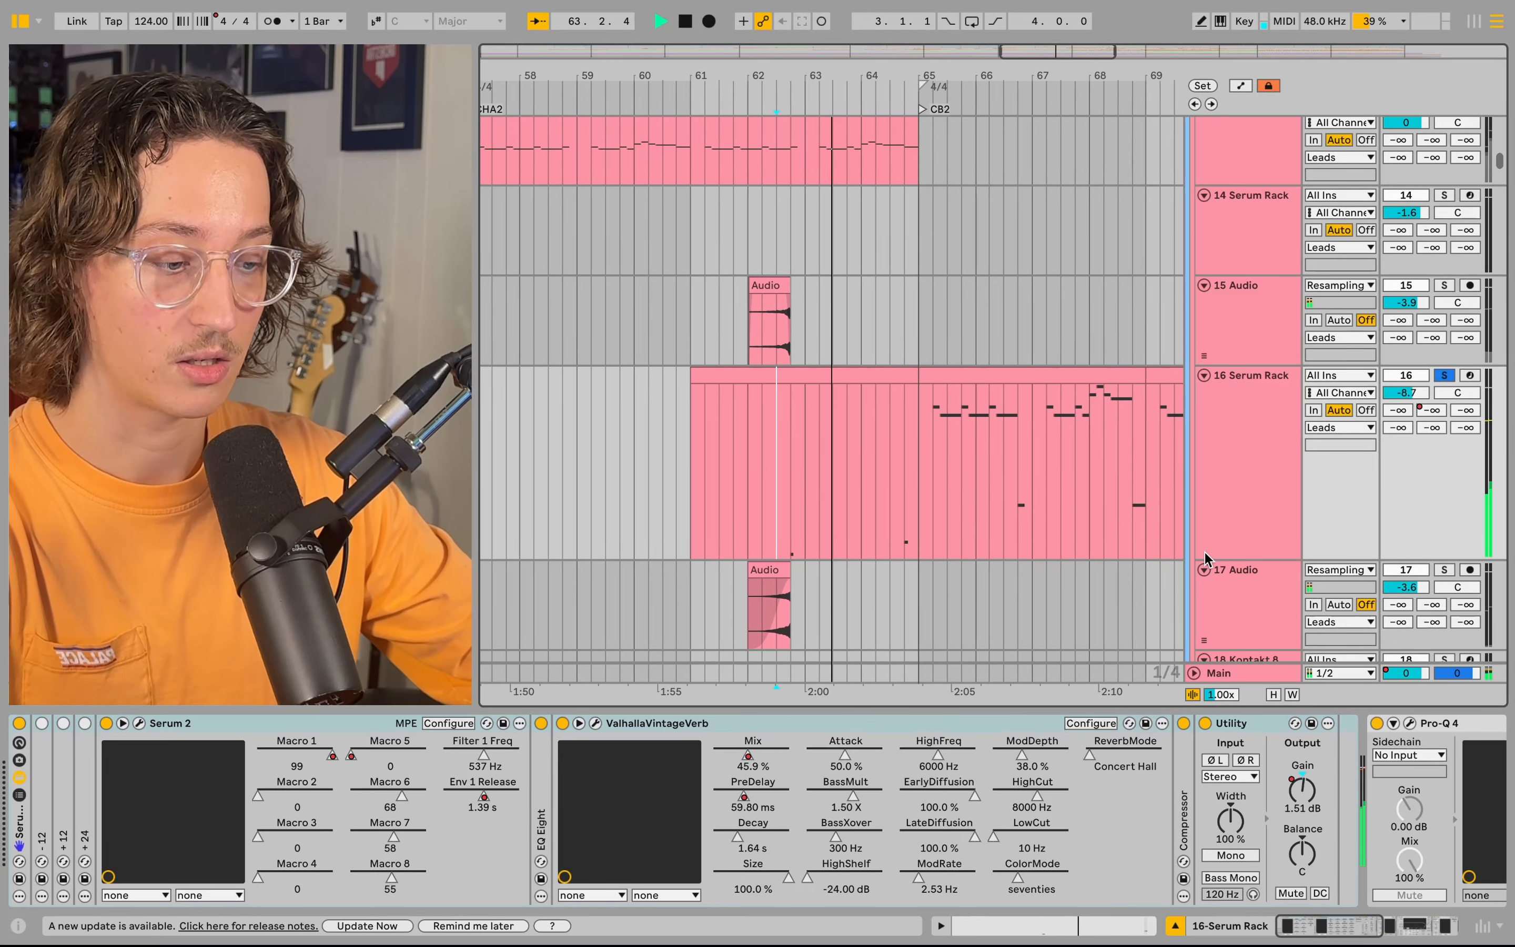
pyautogui.scroll(-1, 1229, 546)
pyautogui.press('space')
# - Add 15 Audio and 17 Audio to the solo with 16 Serum Rack and play the three layers around bar 62
pyautogui.click(740, 419)
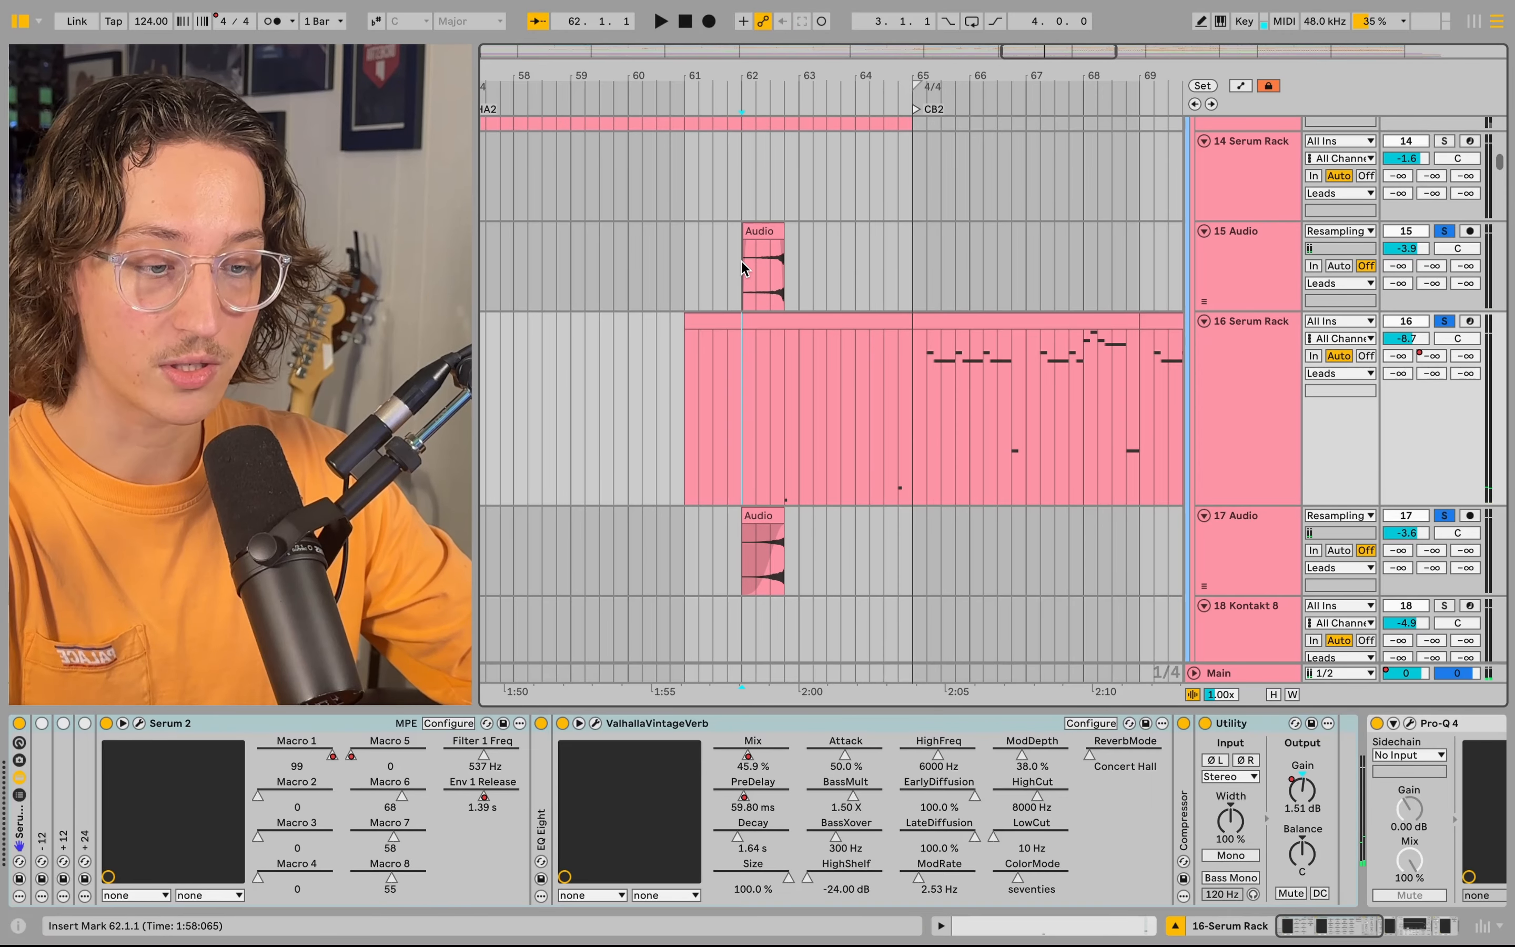
pyautogui.moveTo(744, 267); pyautogui.dragTo(783, 569)
pyautogui.click(736, 455)
pyautogui.press('space')
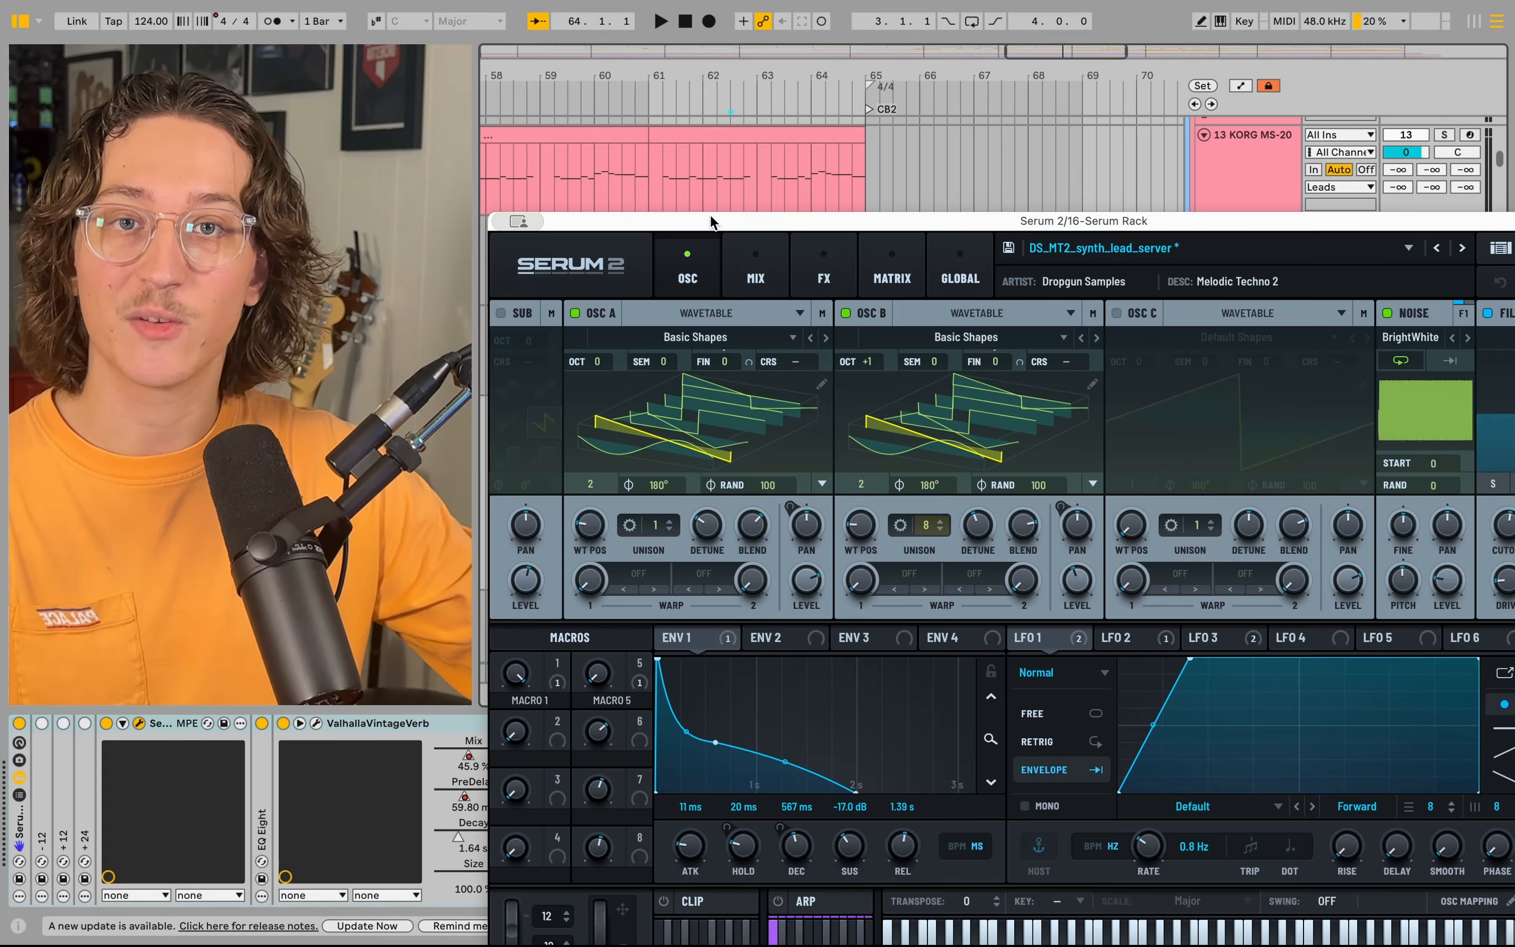
# - Render the Serum 2 sound as an audio clip on 15 Audio at 63.3.1, play it and undo the insertion
pyautogui.moveTo(710, 222); pyautogui.dragTo(1157, 232)
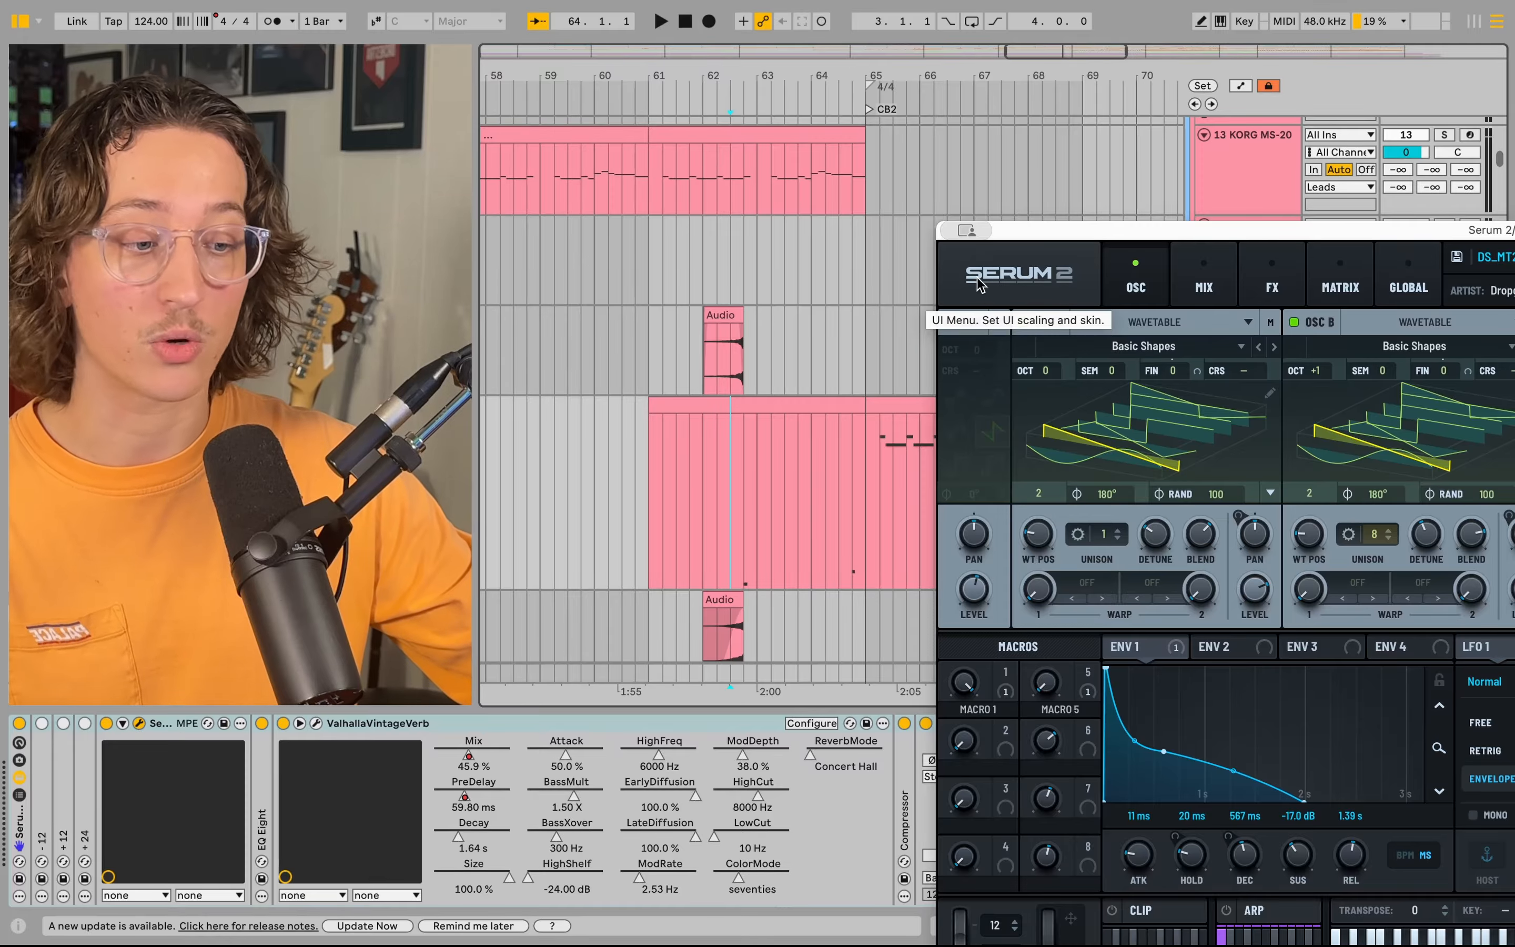
pyautogui.moveTo(949, 274); pyautogui.dragTo(824, 339)
pyautogui.click(780, 382)
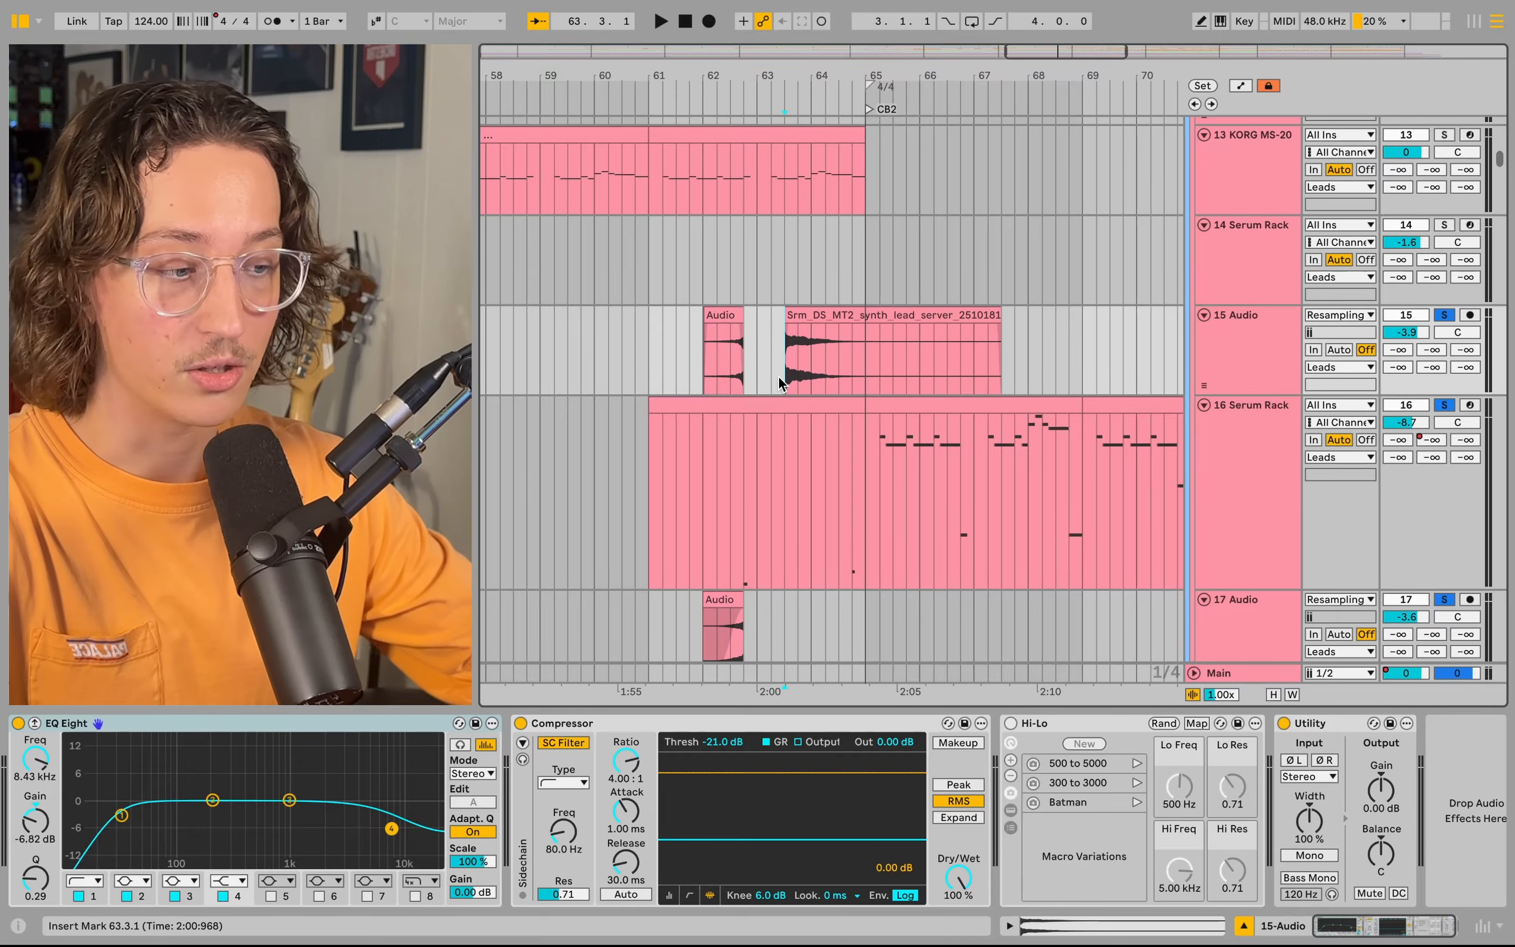
pyautogui.press('space')
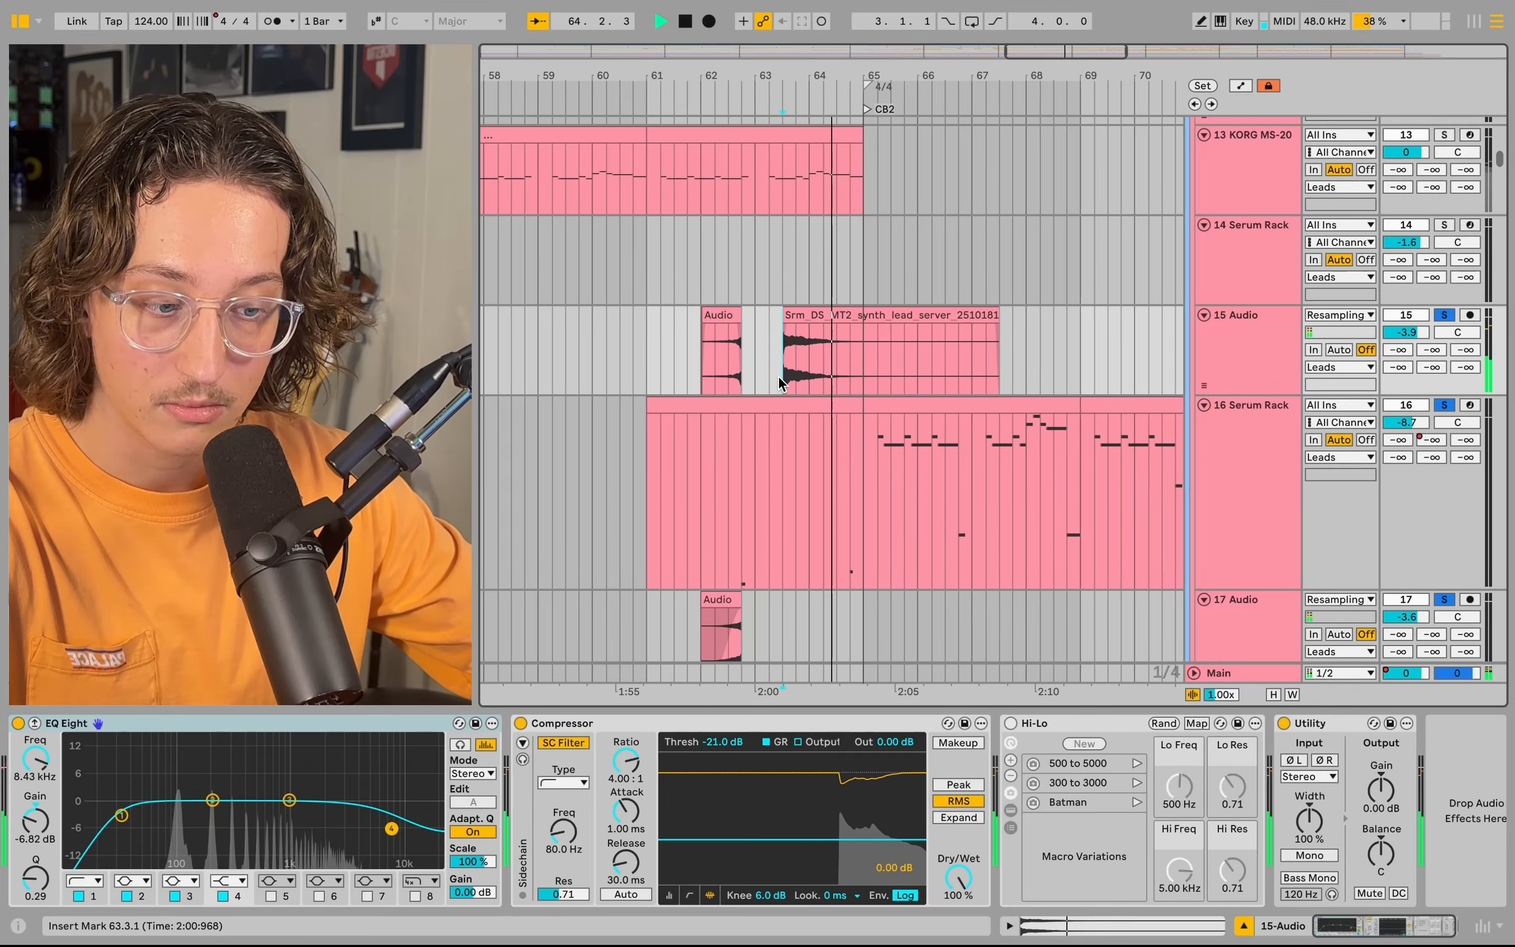
pyautogui.press('space')
pyautogui.hotkey('ctrl', 'z')
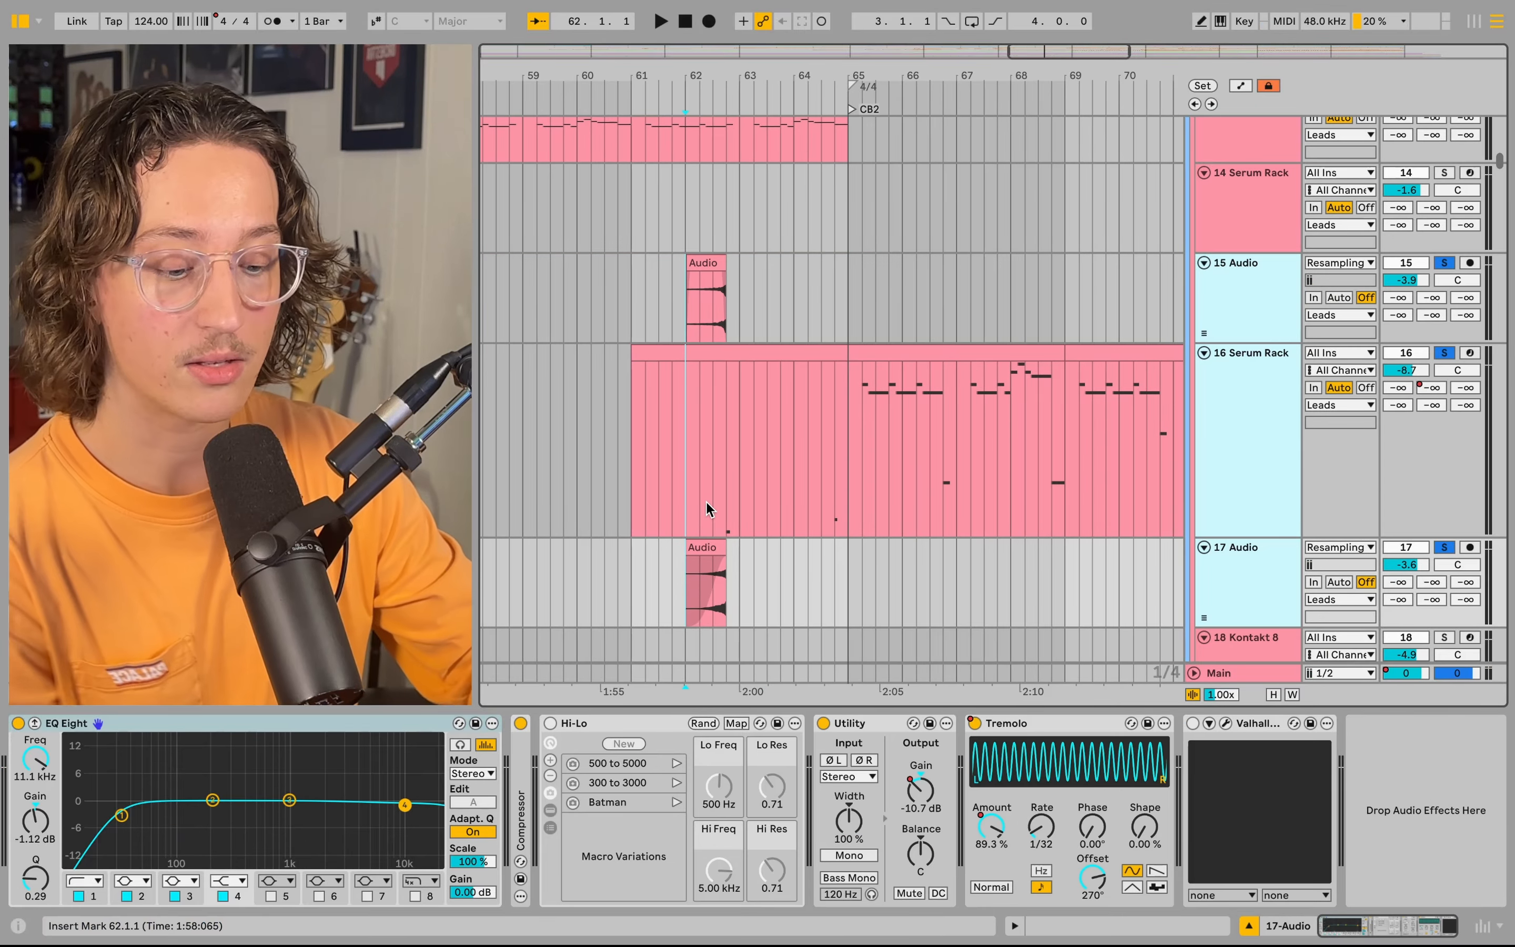
# - Play the soloed 15 Audio, 16 Serum Rack and 17 Audio tracks together from bar 62
pyautogui.press('space')
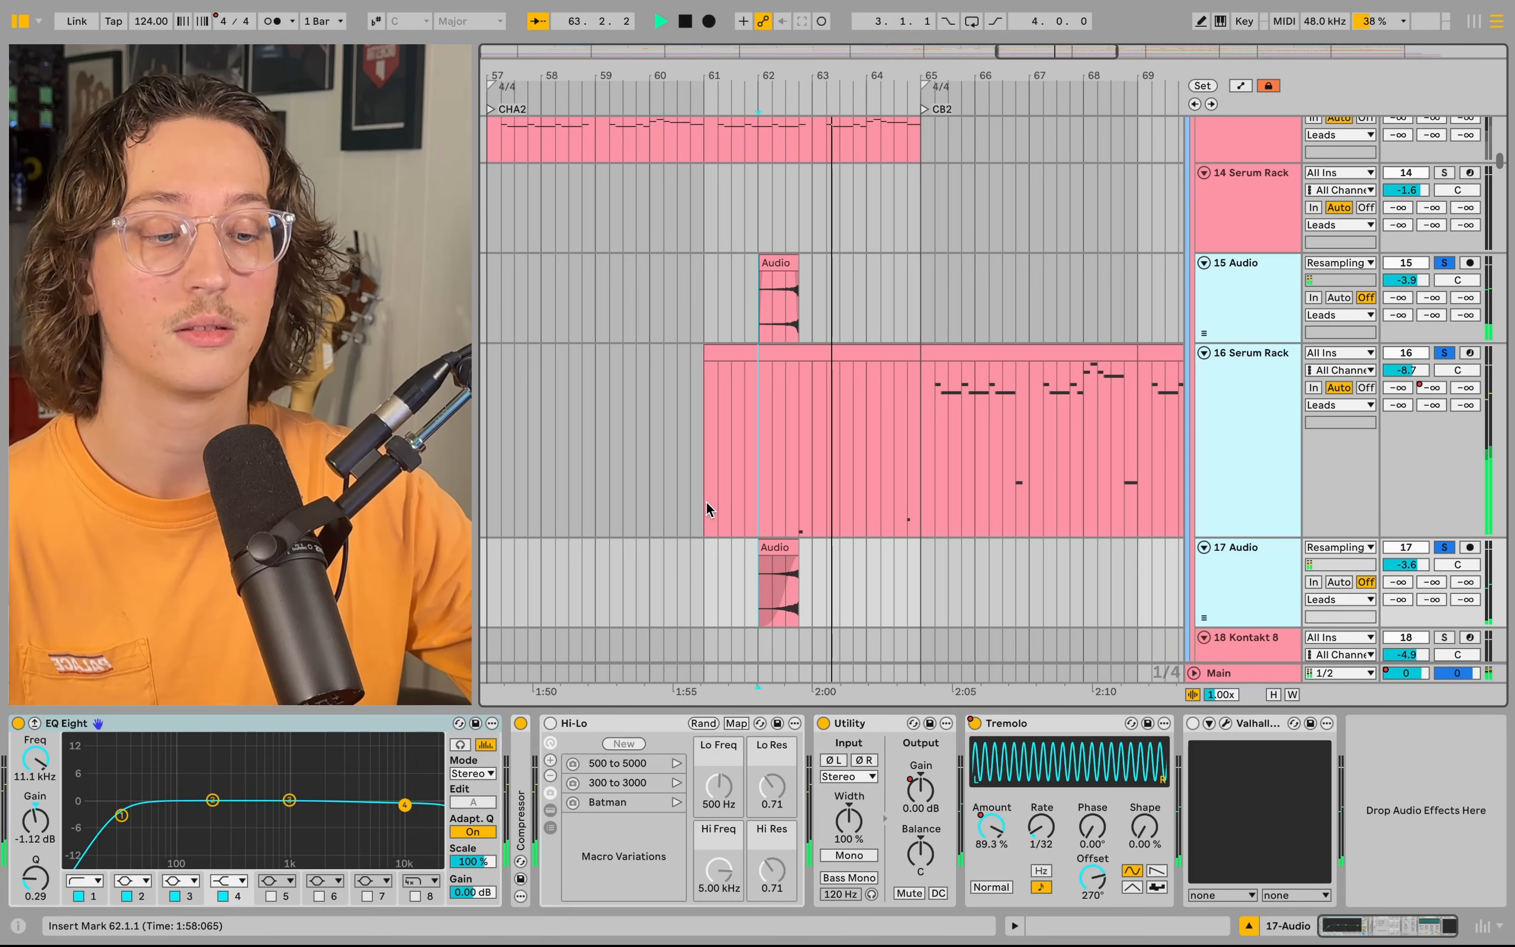
pyautogui.press('space')
# - Play the start of CB2 from bar 65 with the 16 Serum Rack lead heard within the full mix
pyautogui.hscroll(3, 839, 448)
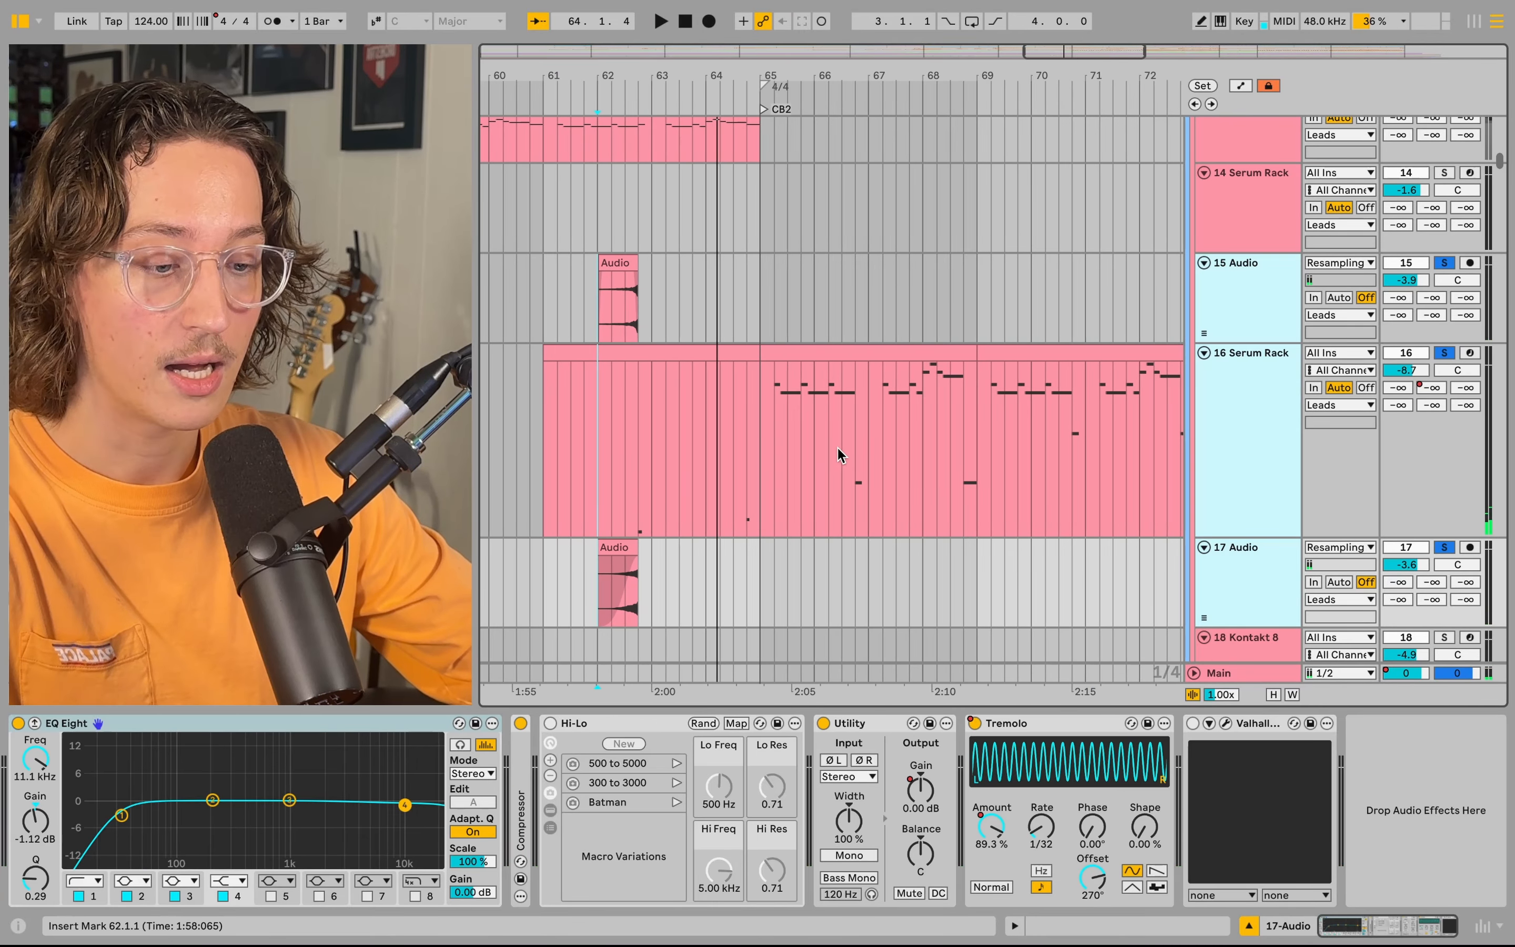
pyautogui.click(755, 453)
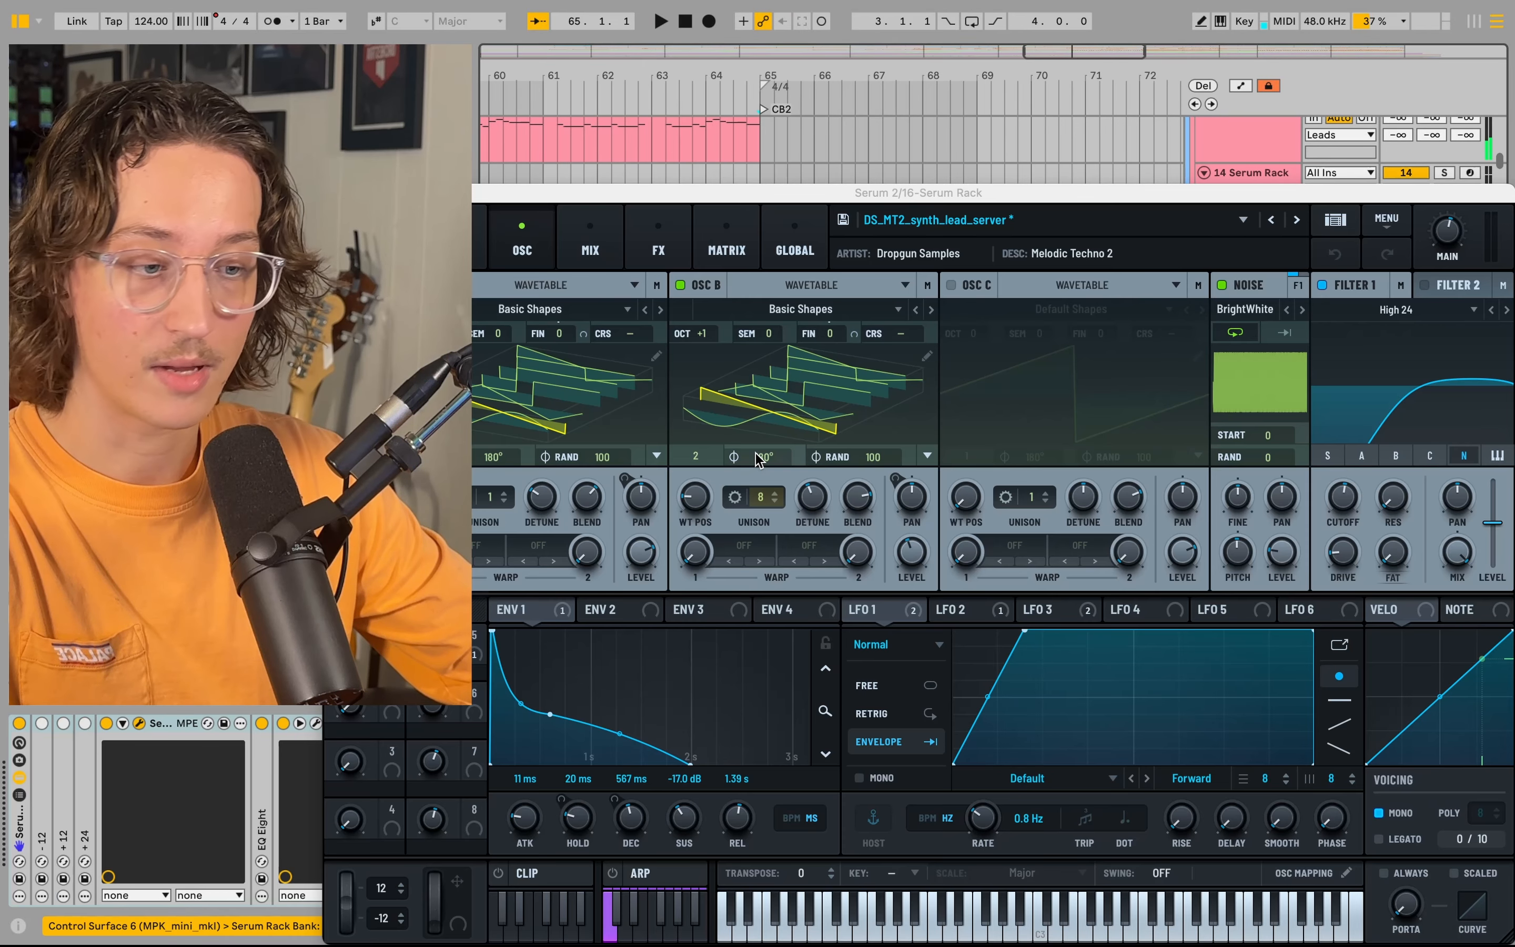
pyautogui.click(140, 724)
pyautogui.press('space')
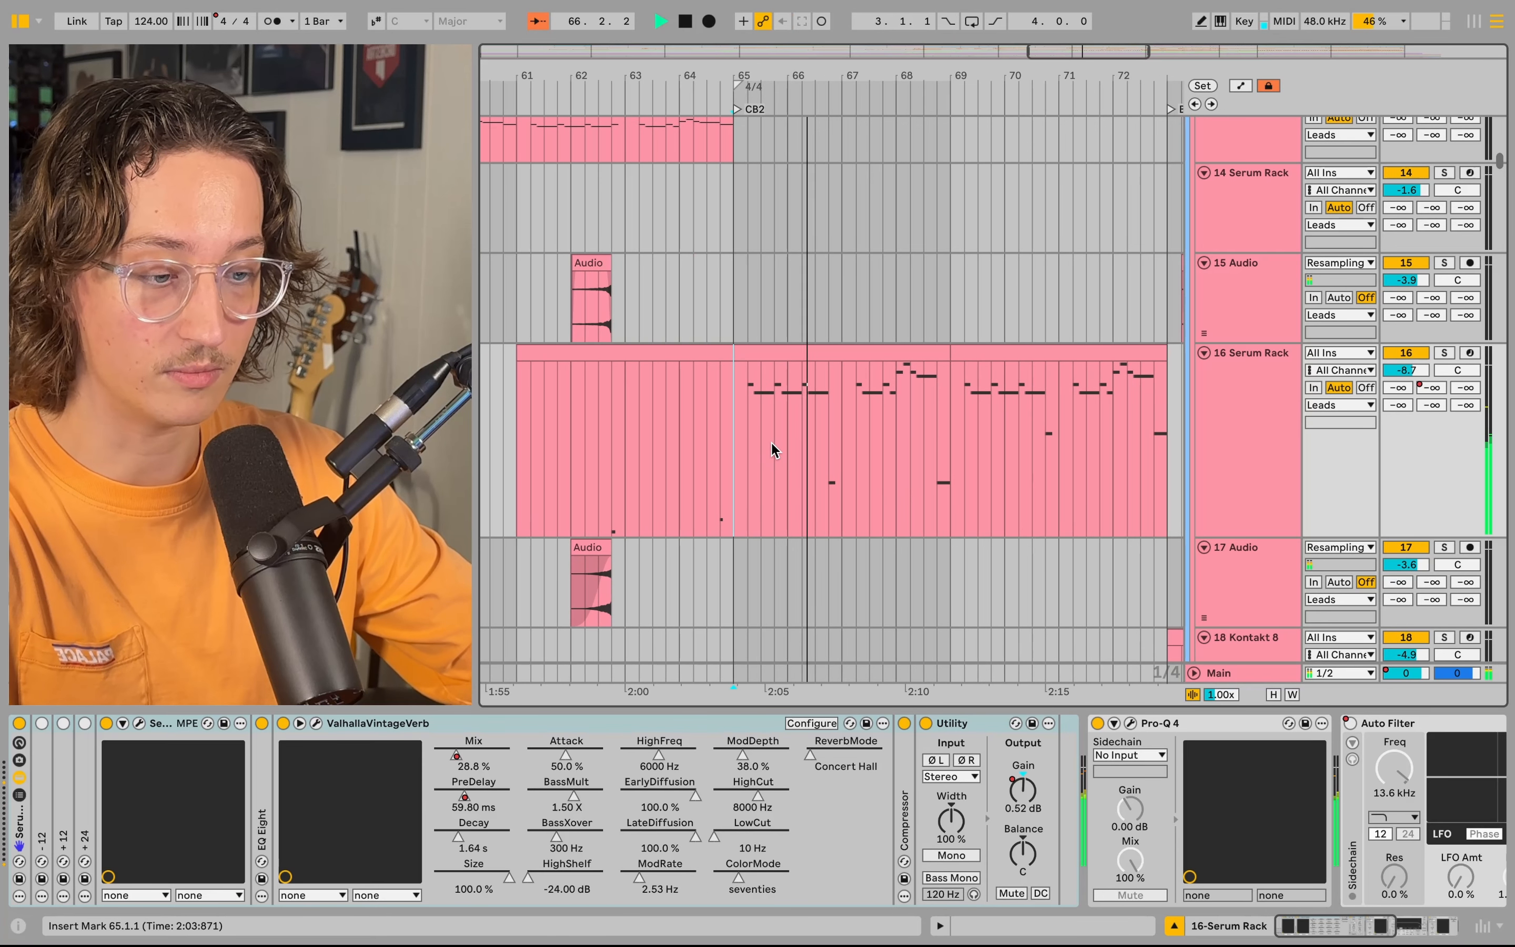
pyautogui.press('space')
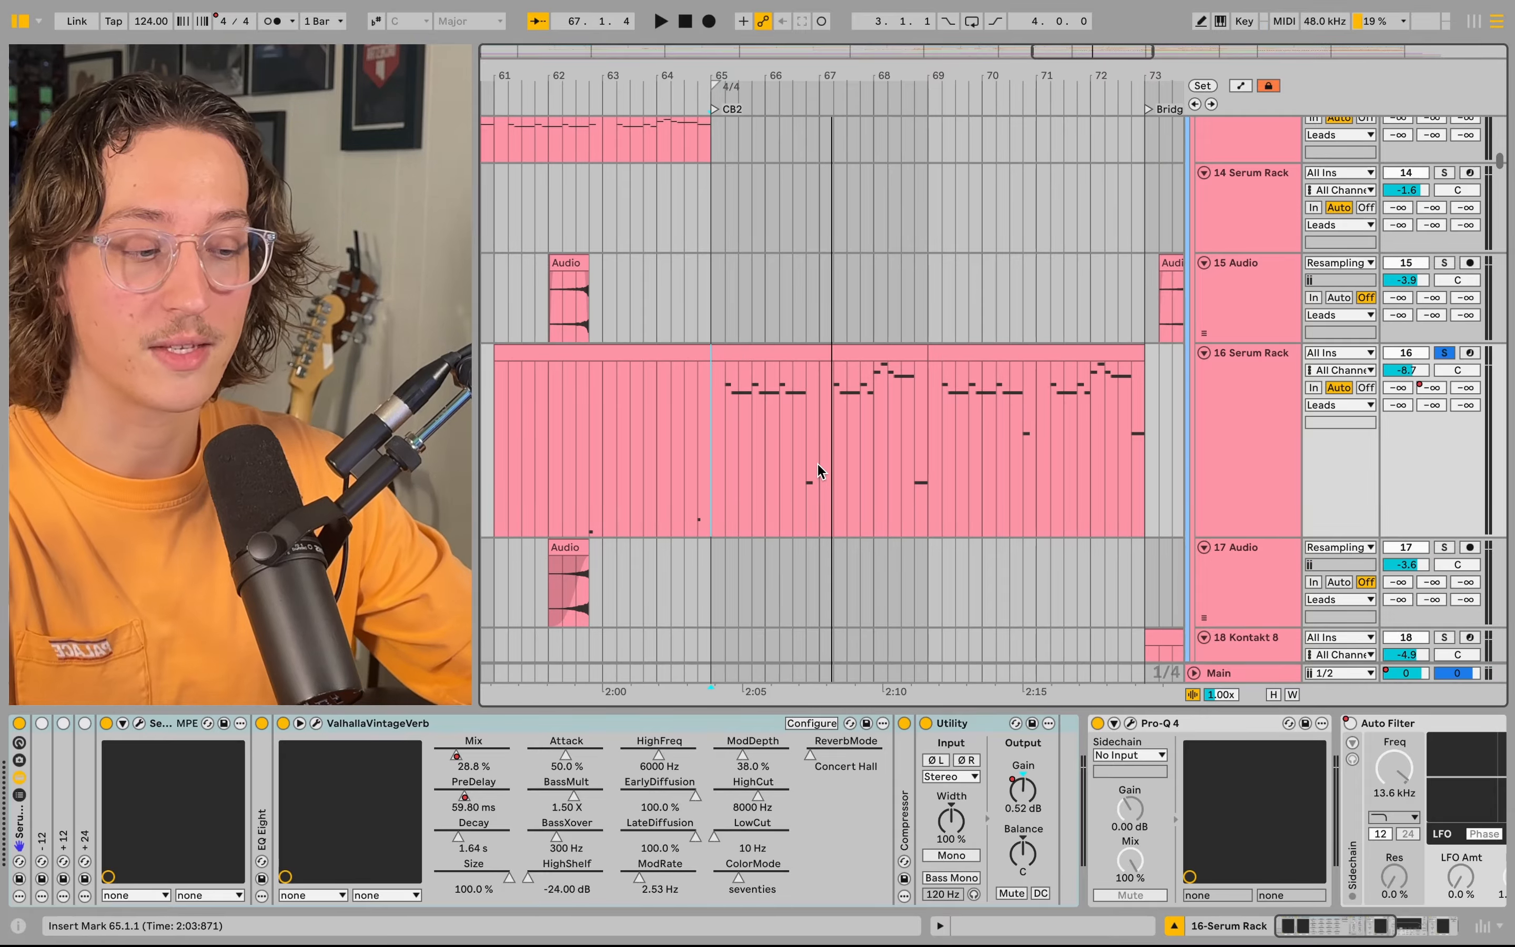
# - Replay CB2 from bar 65, comparing 16 Serum Rack in the mix and soloed, and examine its Serum 2 instrument
pyautogui.press('space')
pyautogui.press('s')
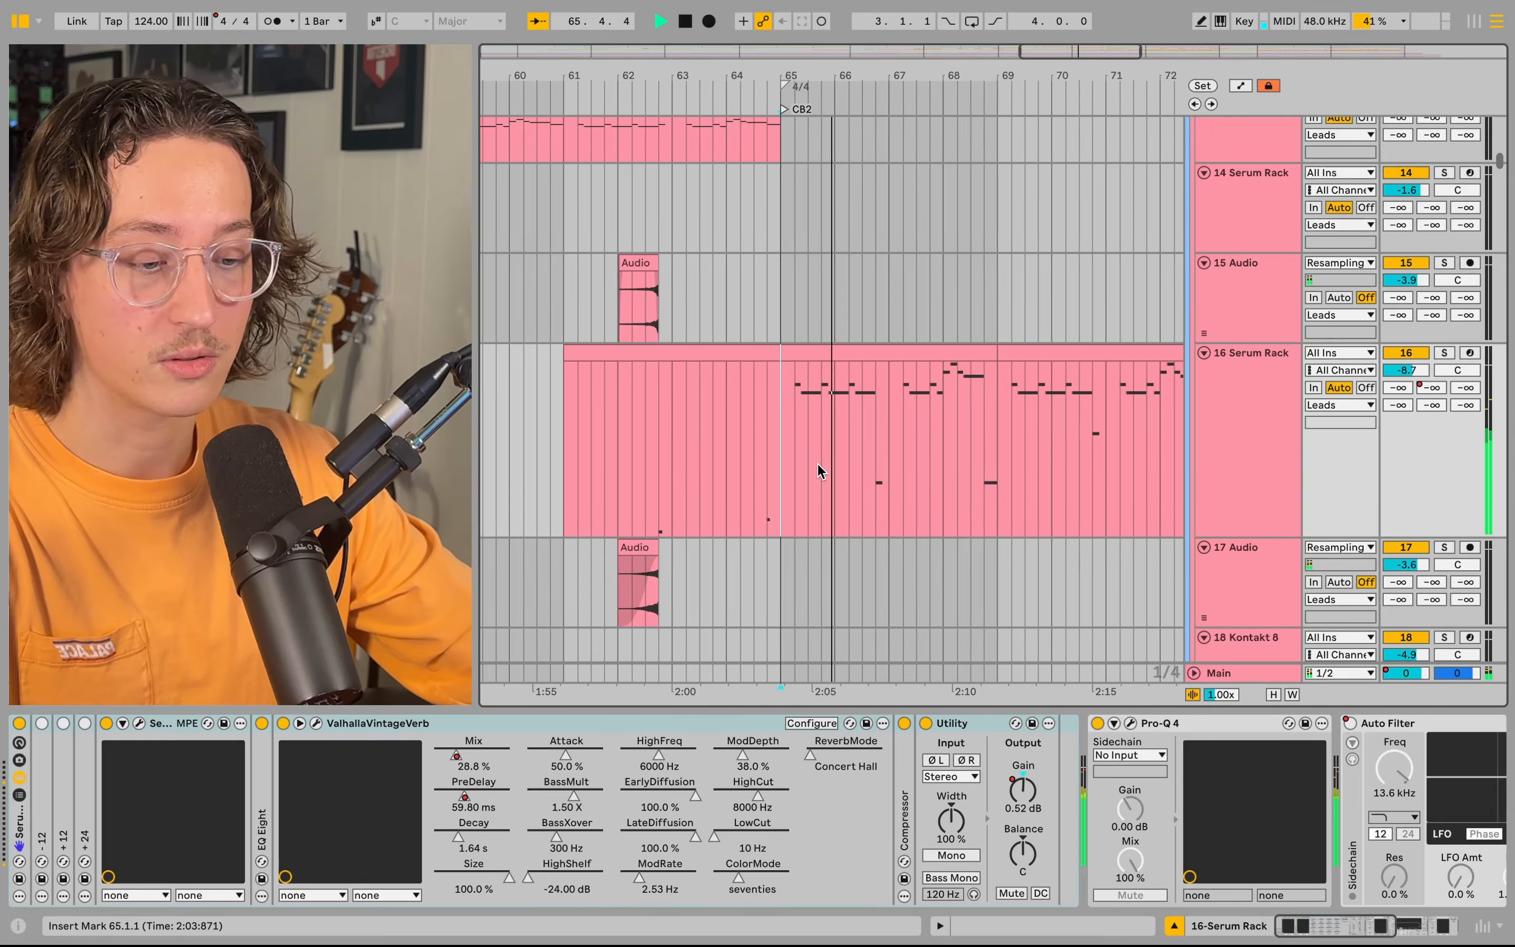
pyautogui.press('s')
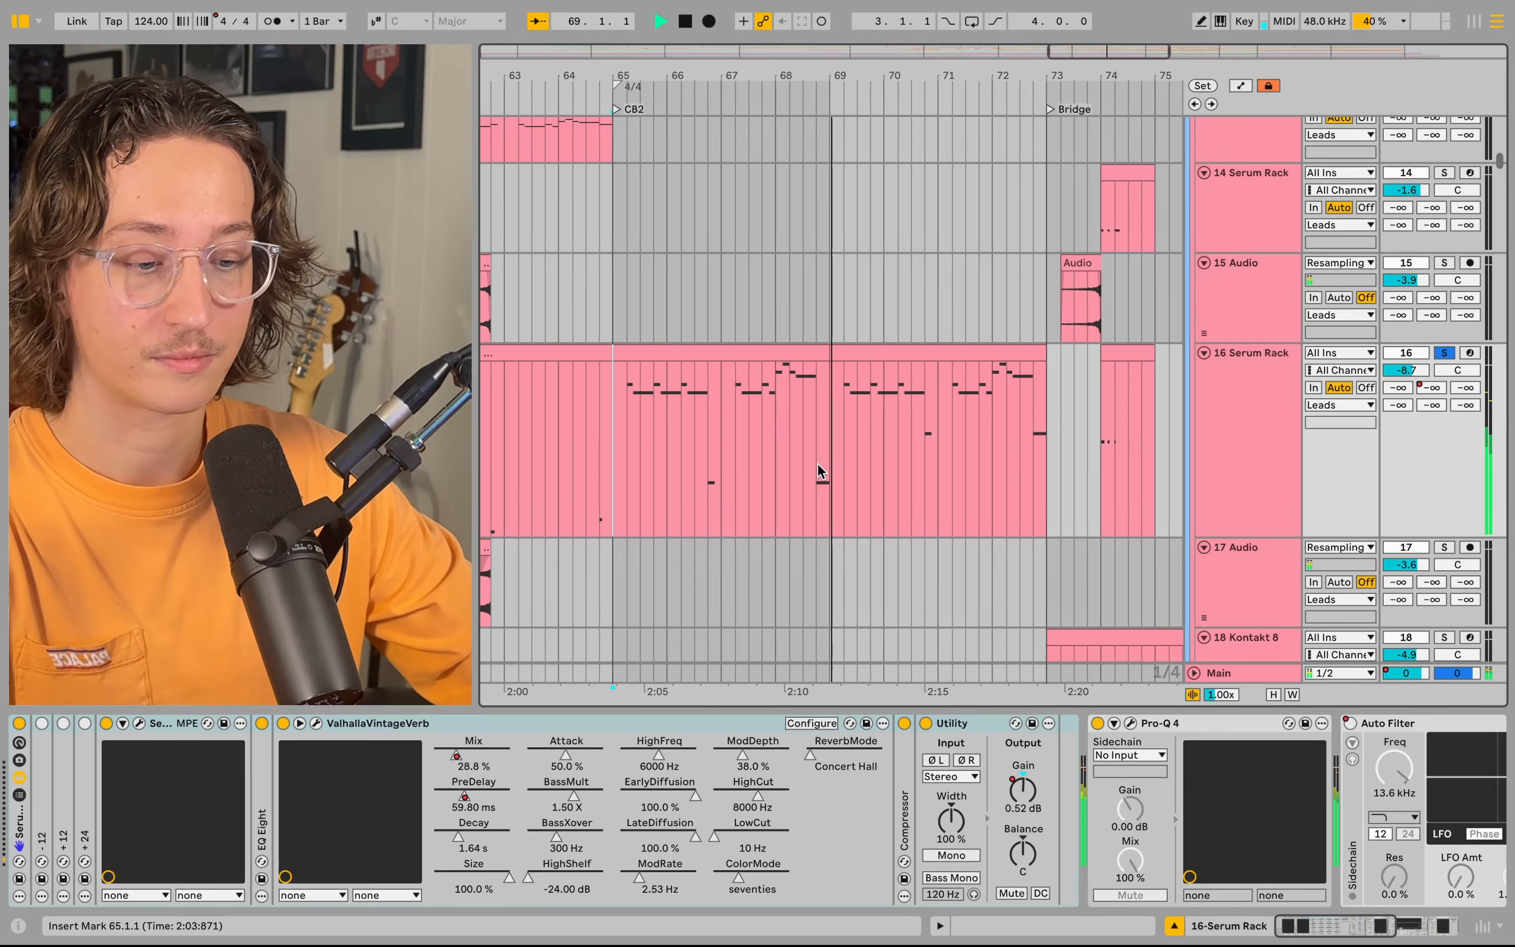
pyautogui.click(139, 724)
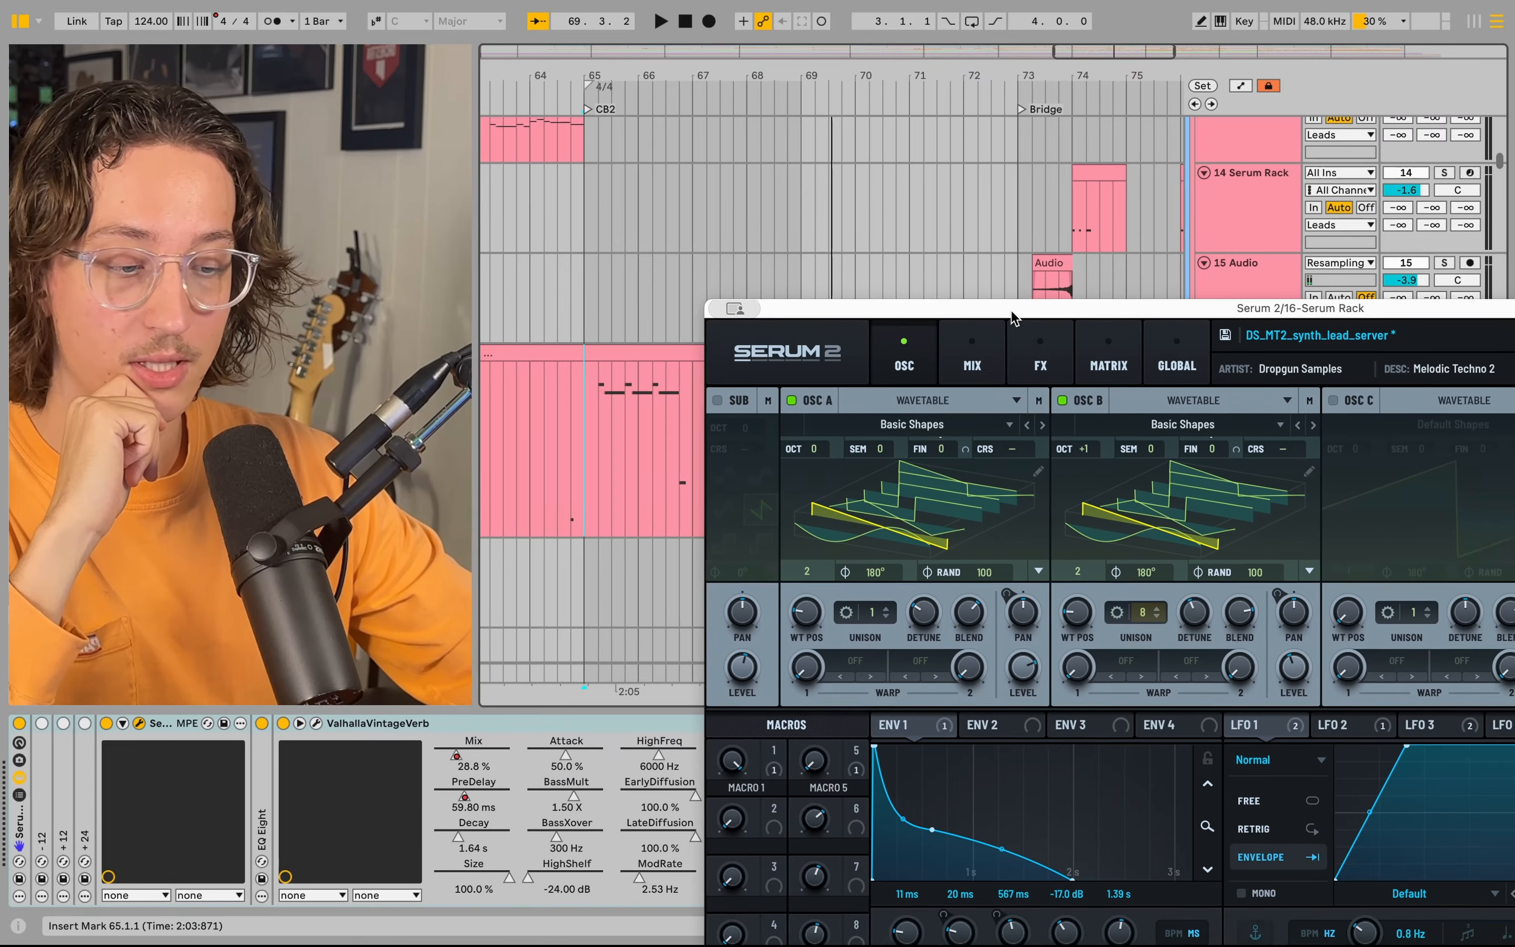
pyautogui.click(139, 724)
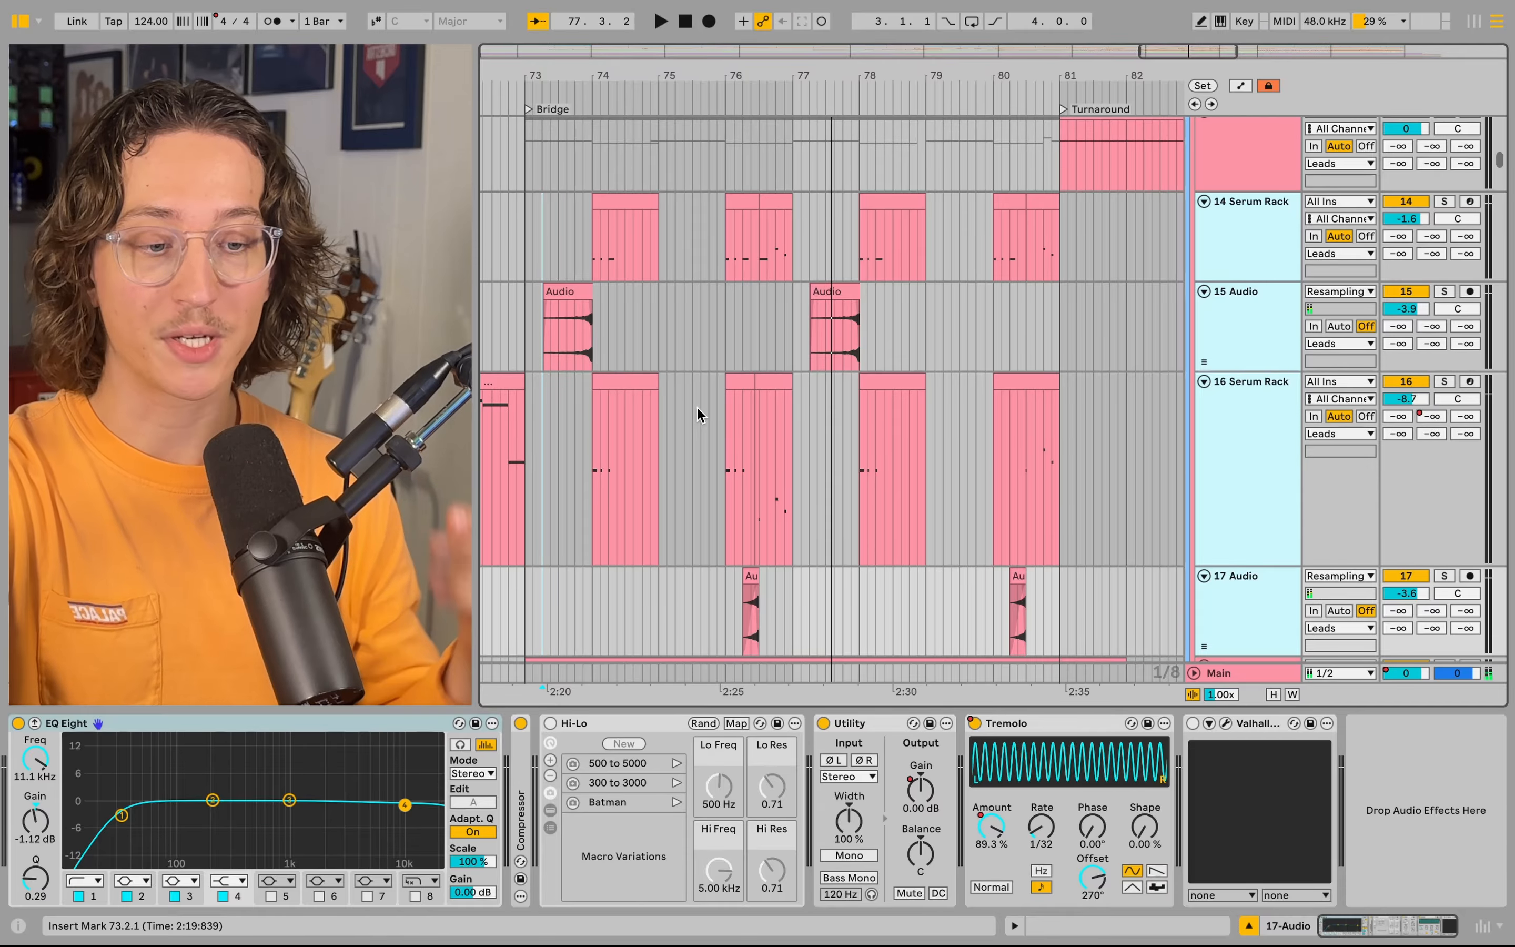
# - Play the Bridge from 73.2.1, switching tracks 14 to 17 between the full mix and solo
pyautogui.press('space')
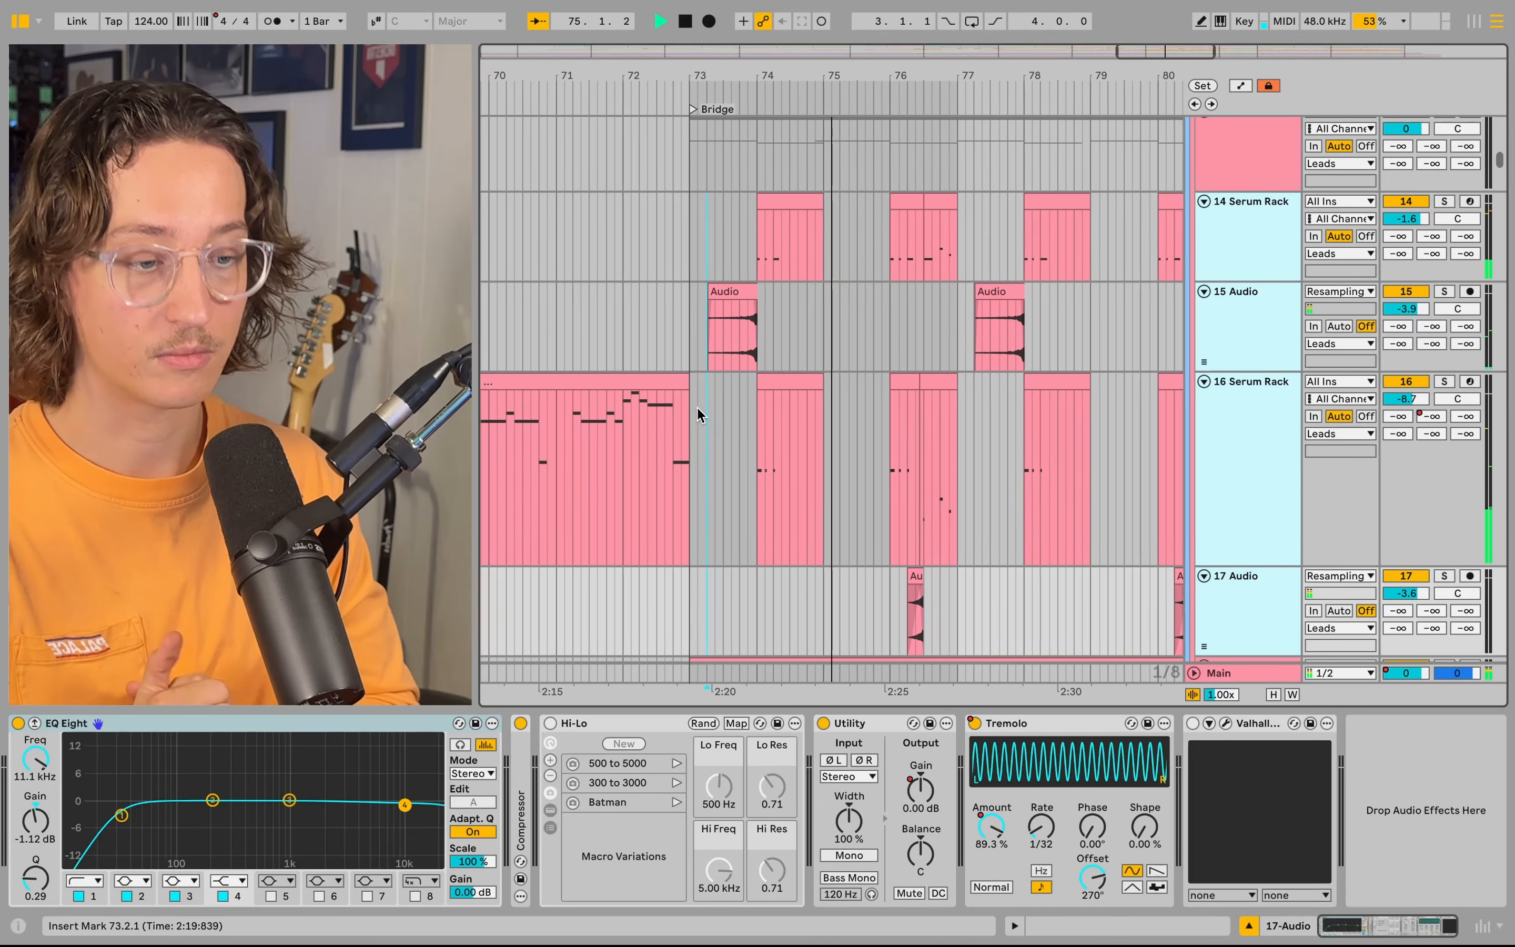
pyautogui.press('s')
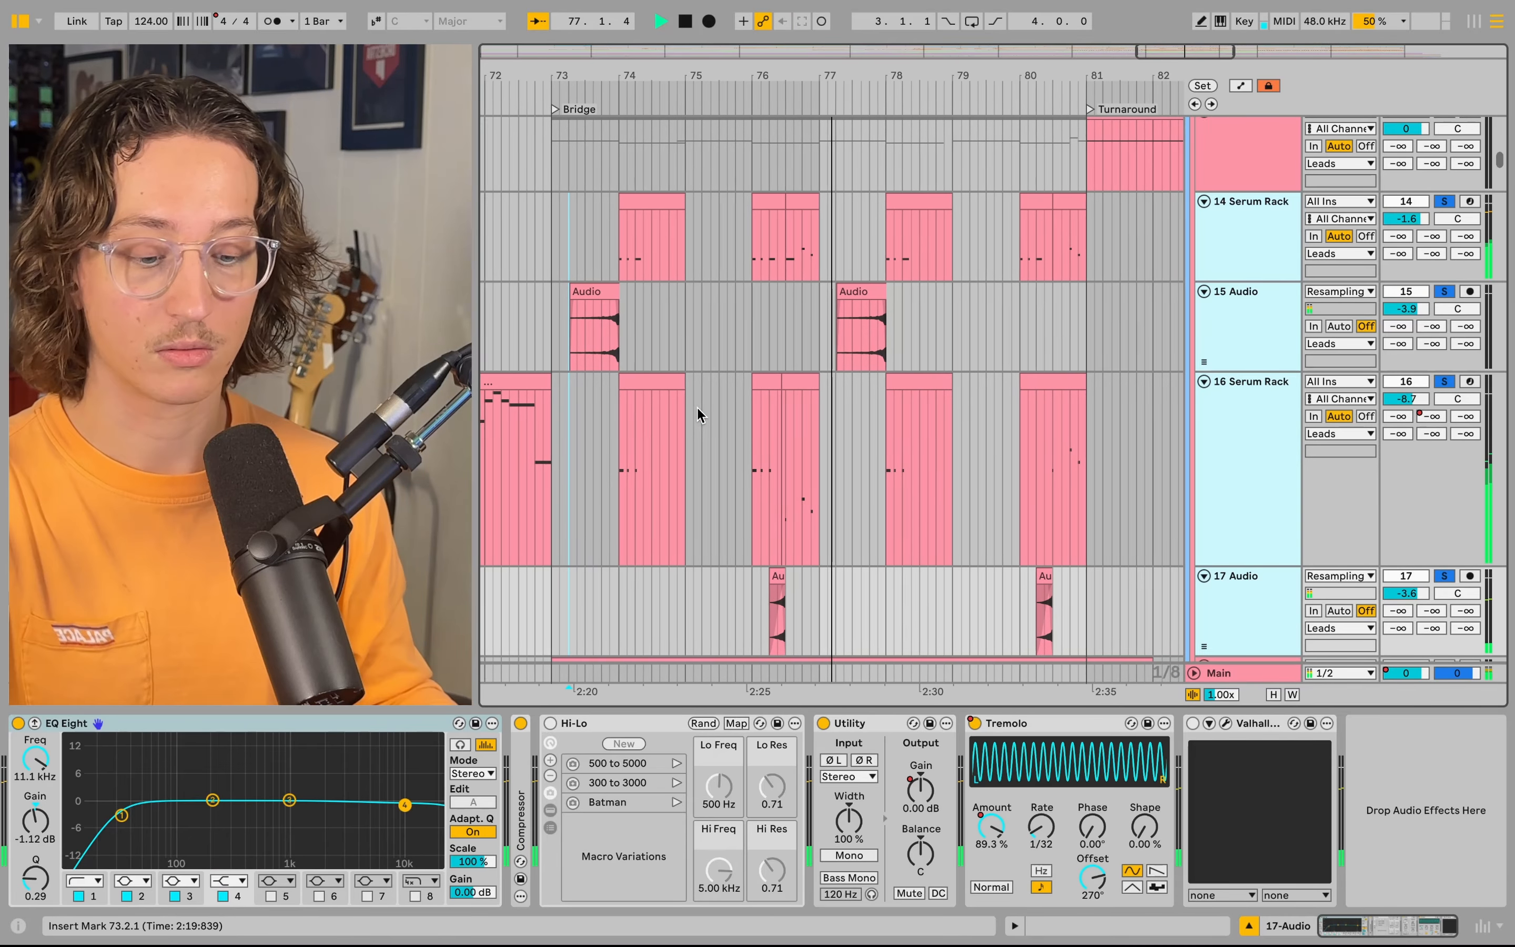
pyautogui.press('space')
pyautogui.press('s')
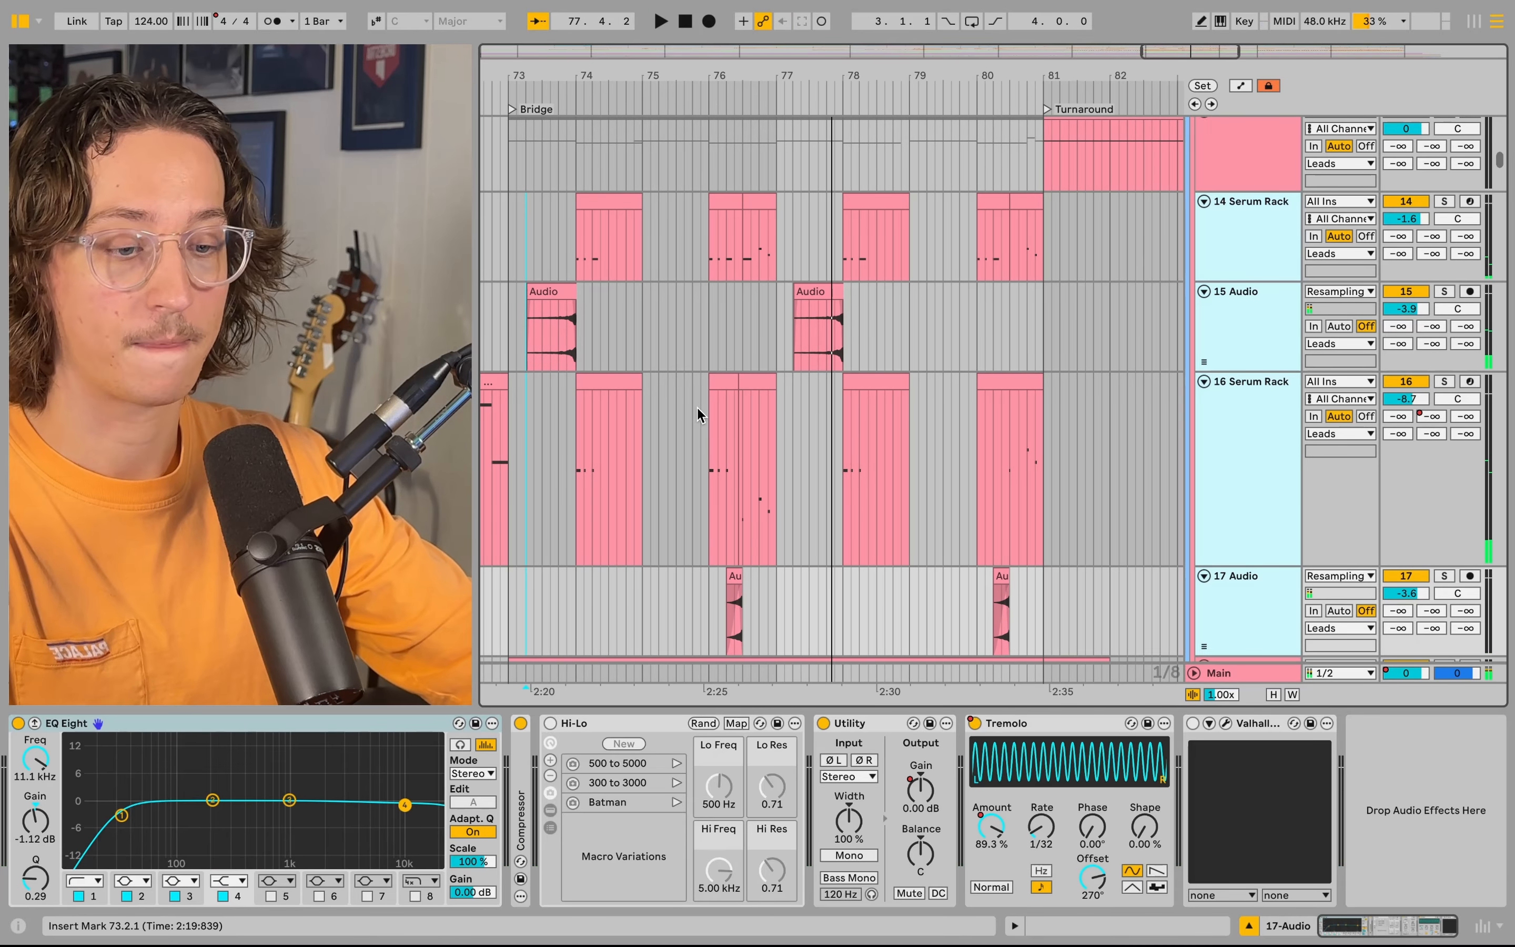
# - Play the soloed 18 Kontakt 8 track from the start of the Bridge and examine its Utopia instrument
pyautogui.hscroll(-3, 698, 407)
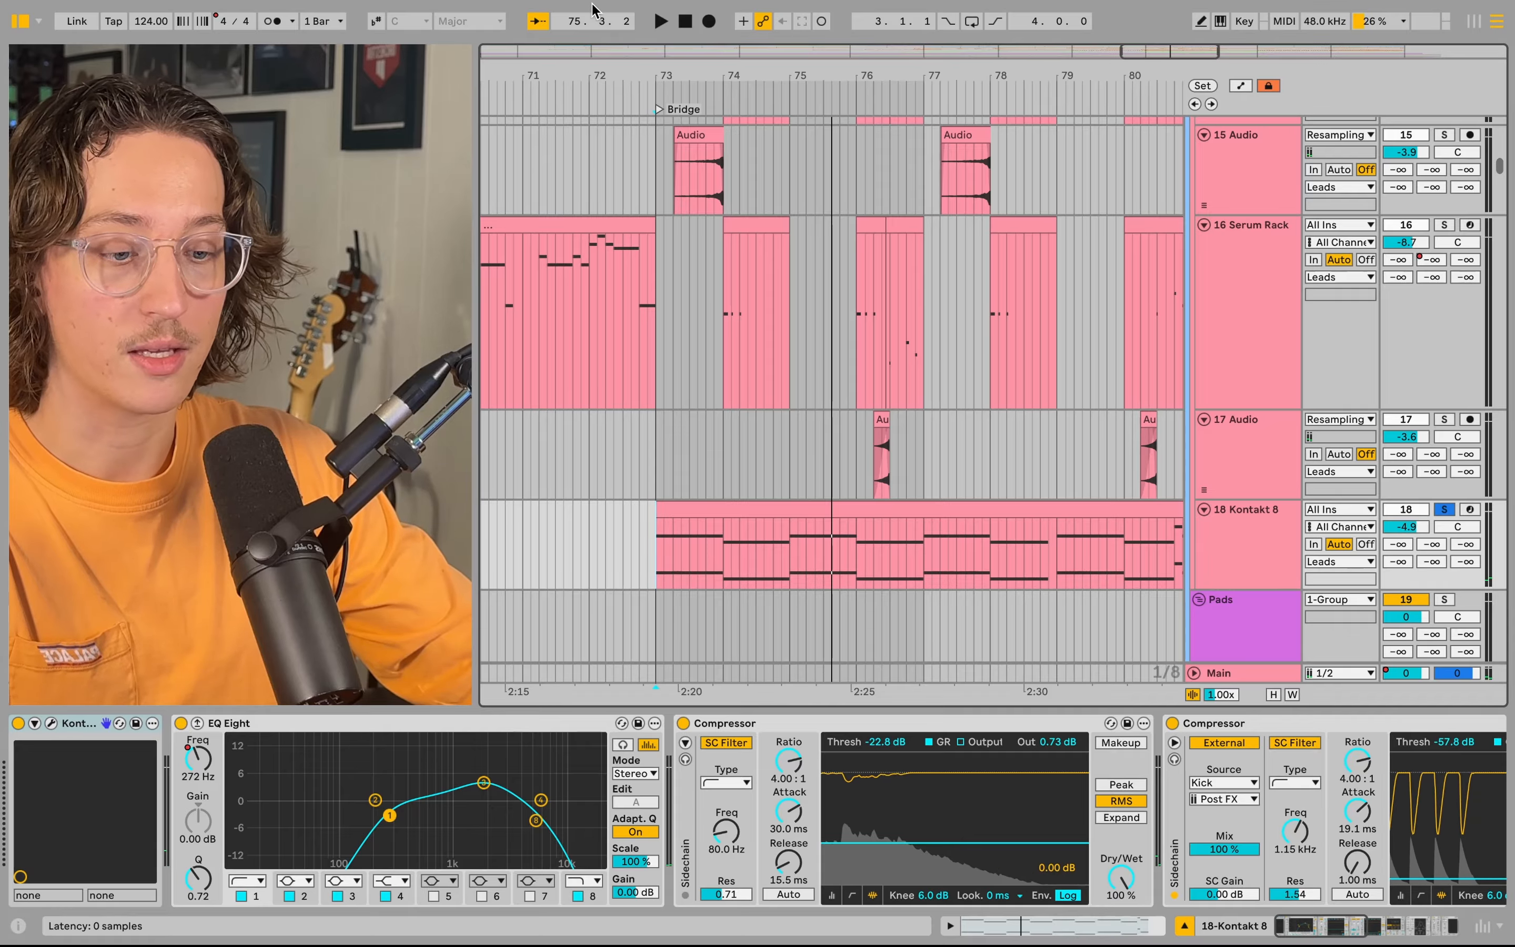
pyautogui.moveTo(721, 729); pyautogui.dragTo(700, 148)
pyautogui.press('space')
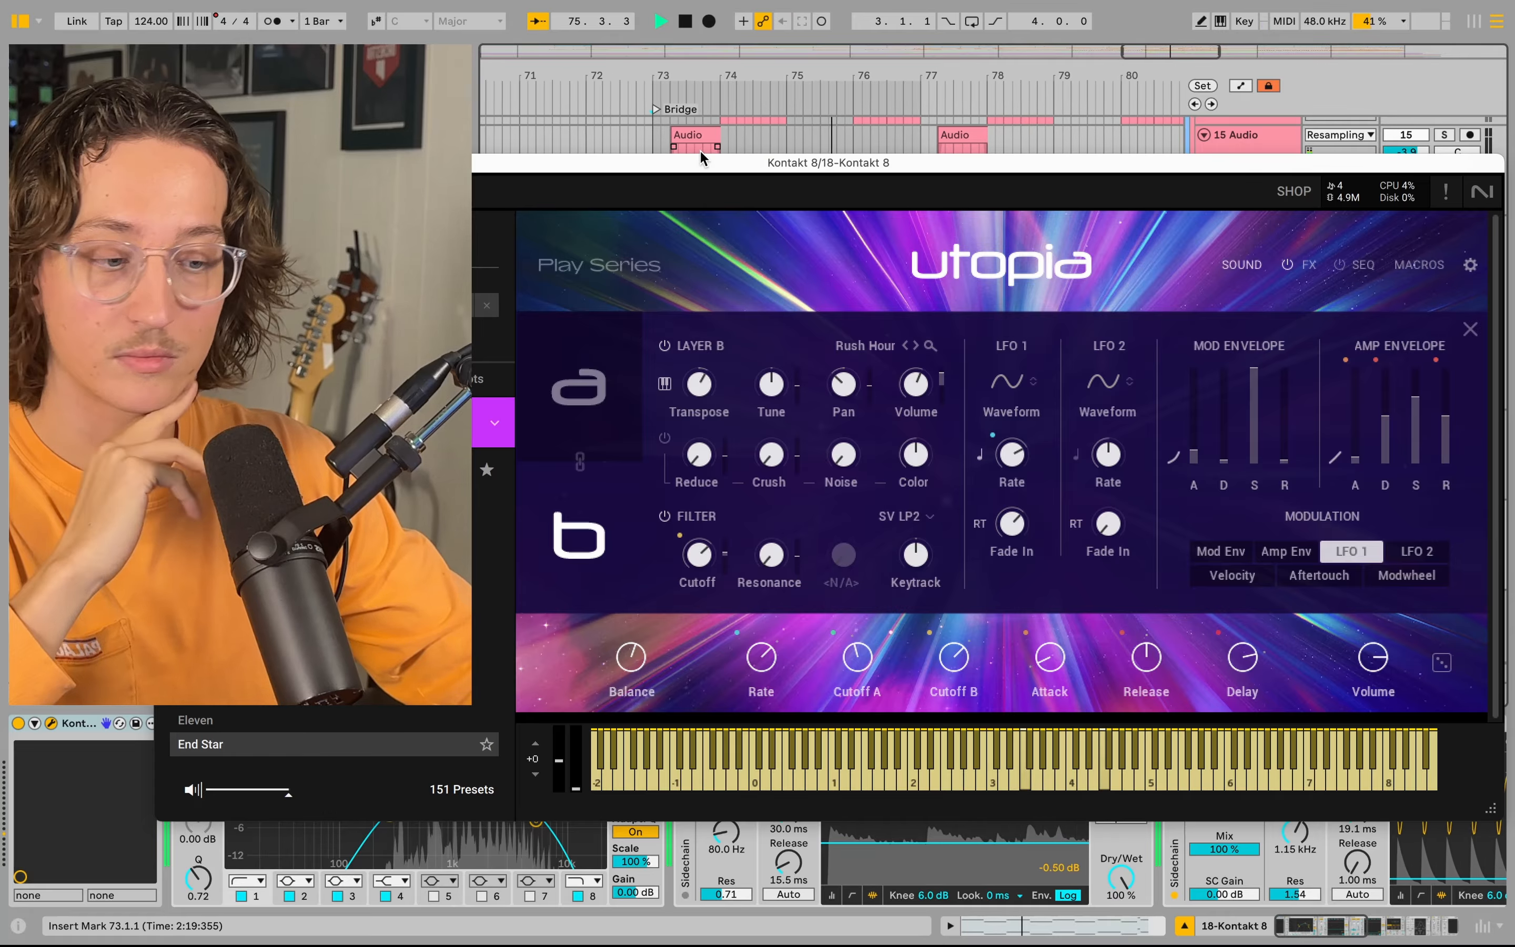
pyautogui.press('space')
pyautogui.click(50, 726)
# - Open the Serum 2 instrument on 16 Serum Rack and watch it while playing the Bridge from 76.2.3
pyautogui.scroll(3, 663, 422)
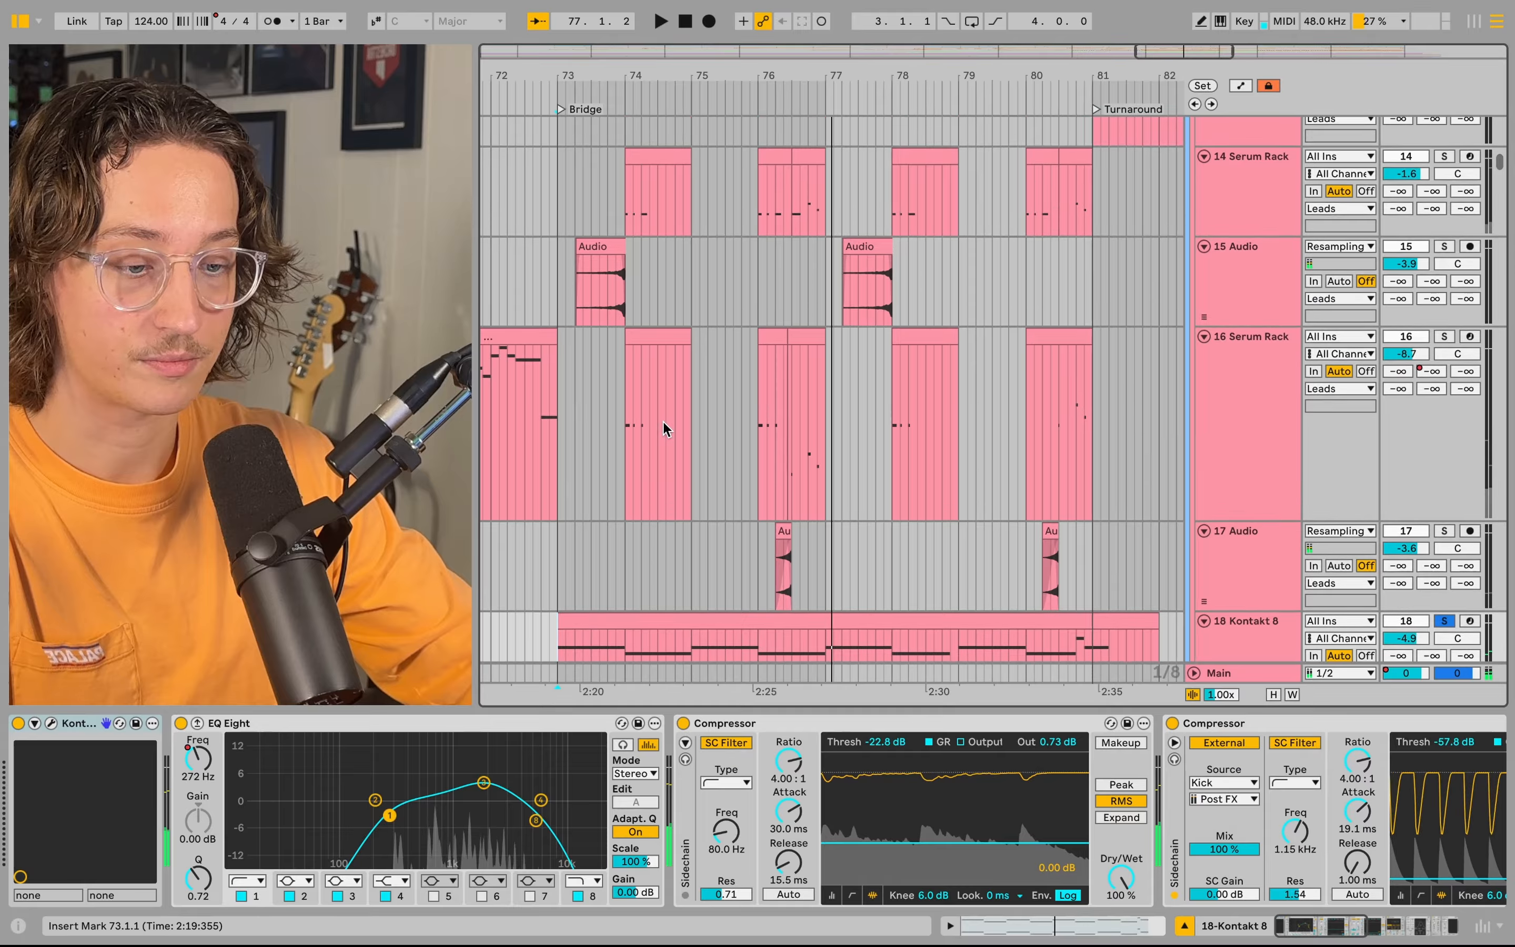
pyautogui.click(626, 442)
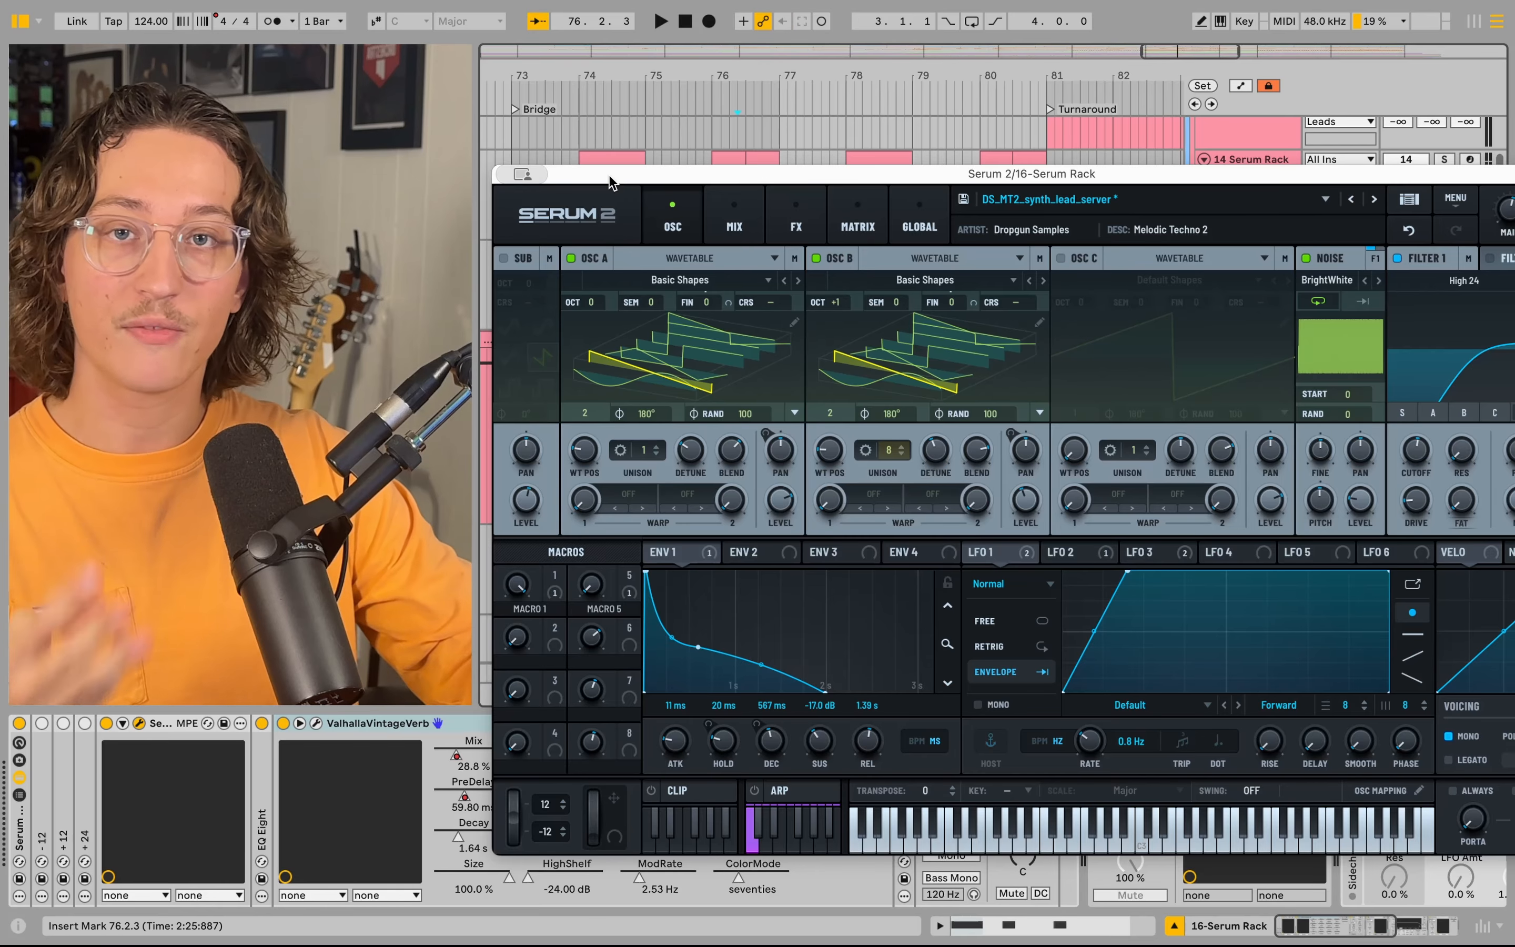
pyautogui.moveTo(610, 182); pyautogui.dragTo(639, 187)
pyautogui.press('space')
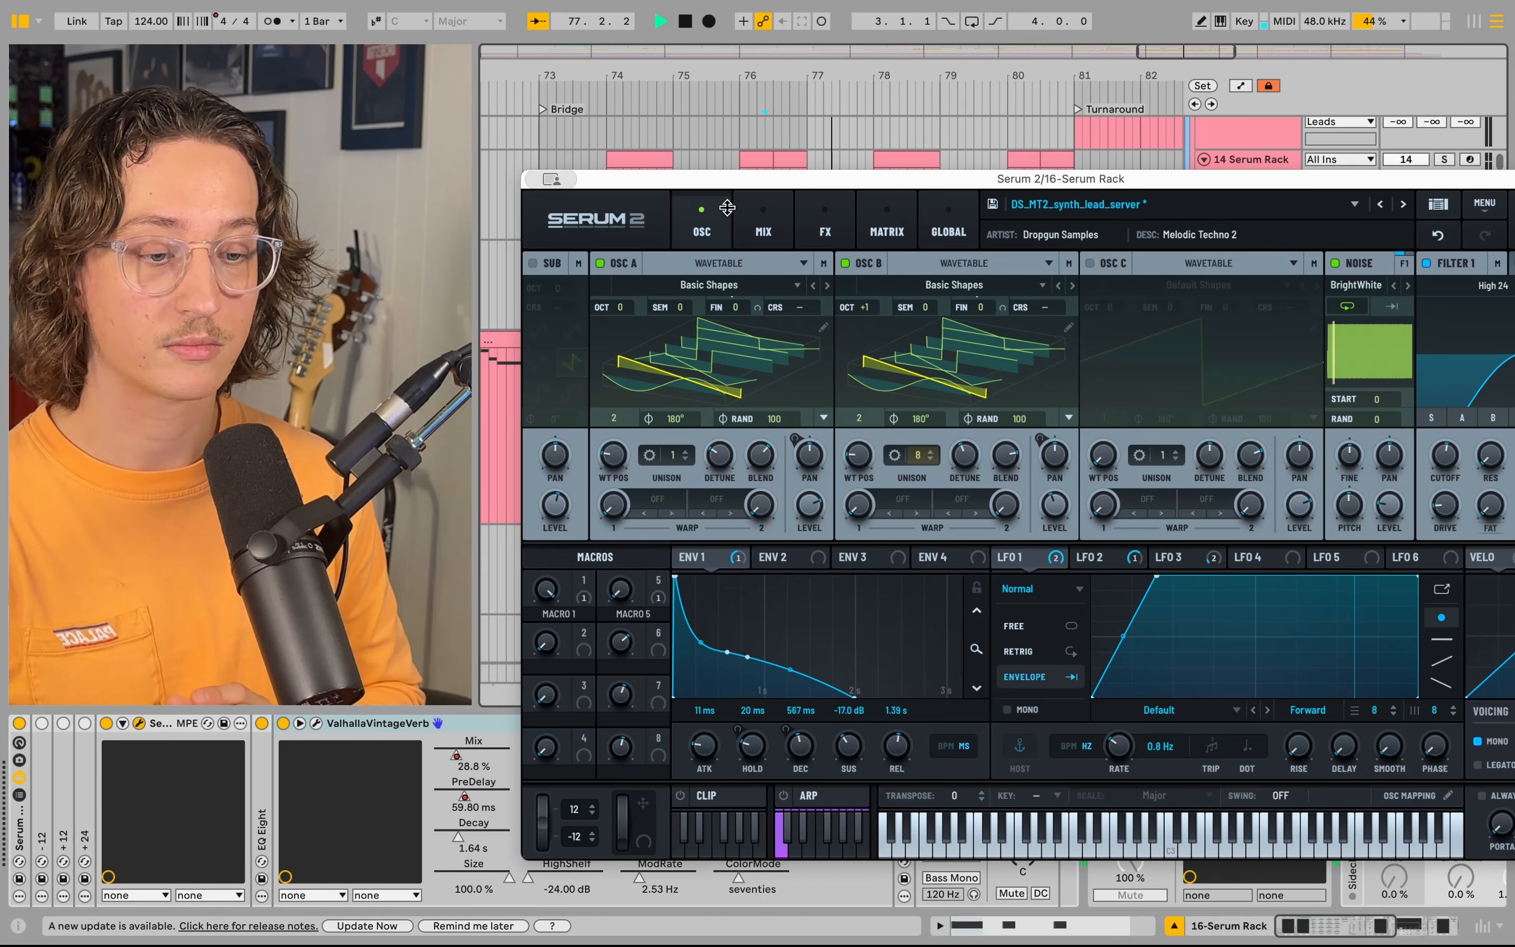
pyautogui.press('space')
# - Examine Serum 2's modulation matrix and the source options of the NoteOn Alt. row assigned to A Pan
pyautogui.click(882, 230)
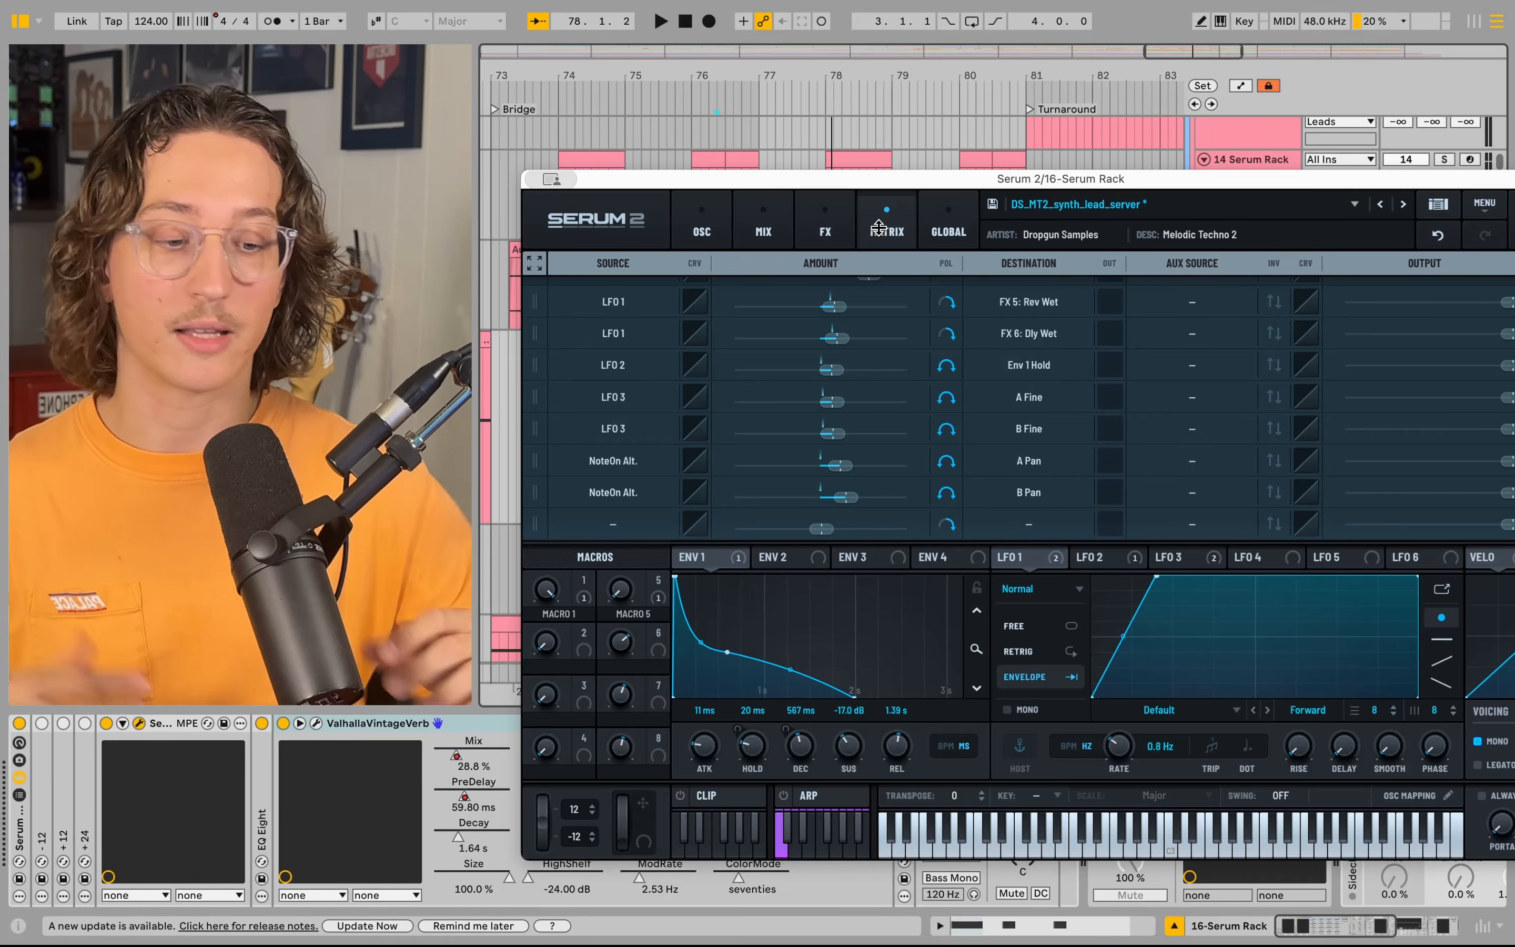
pyautogui.click(623, 464)
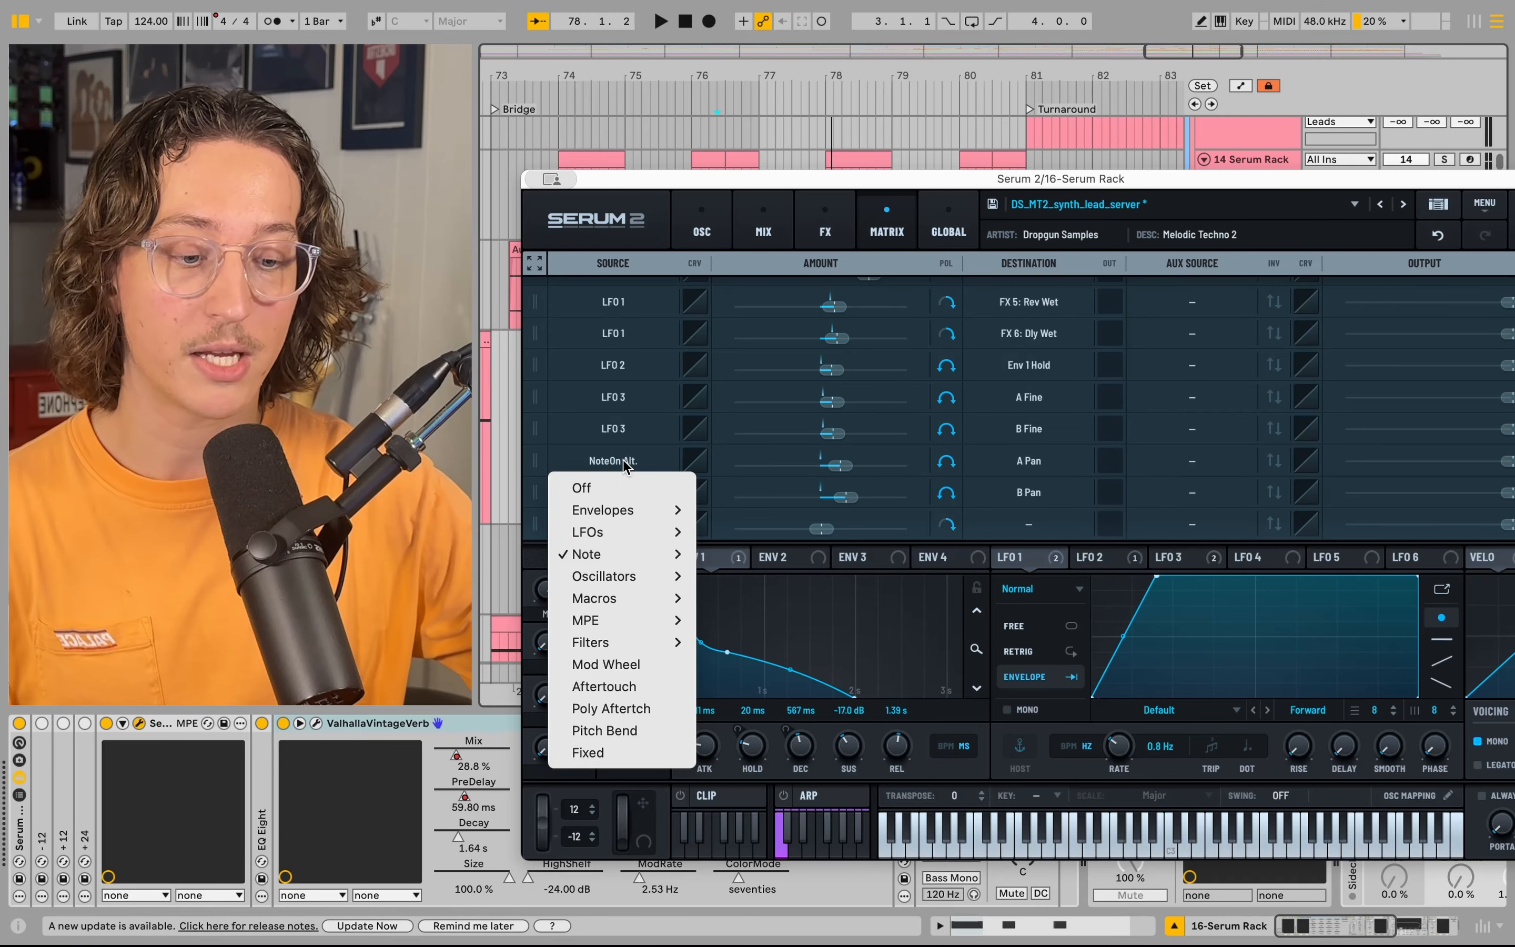
pyautogui.click(623, 465)
pyautogui.click(614, 464)
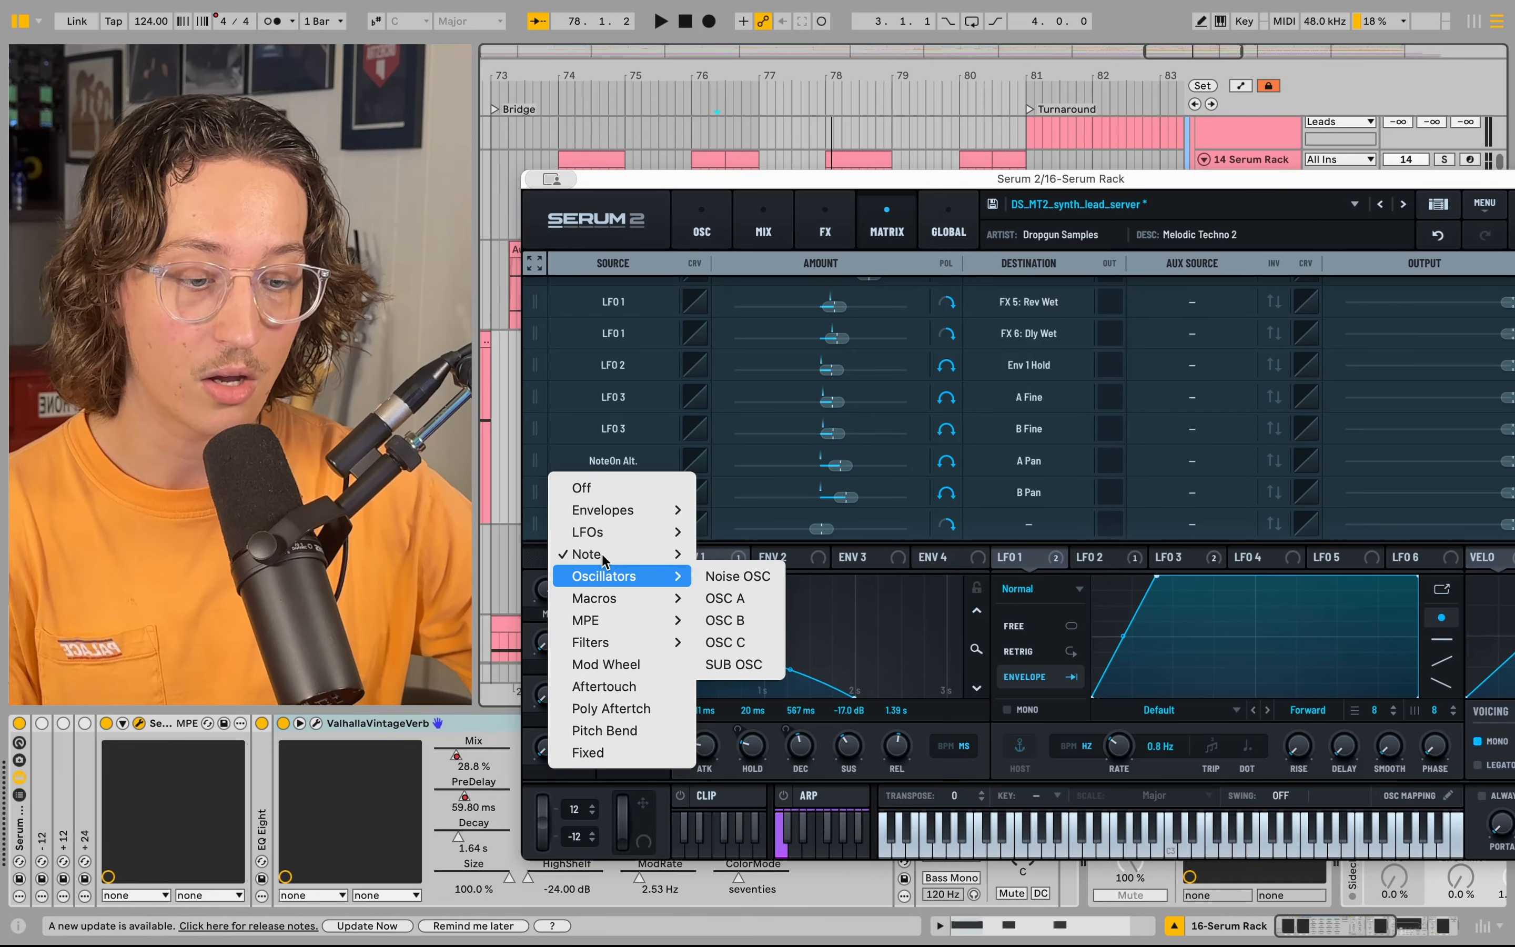
pyautogui.click(603, 453)
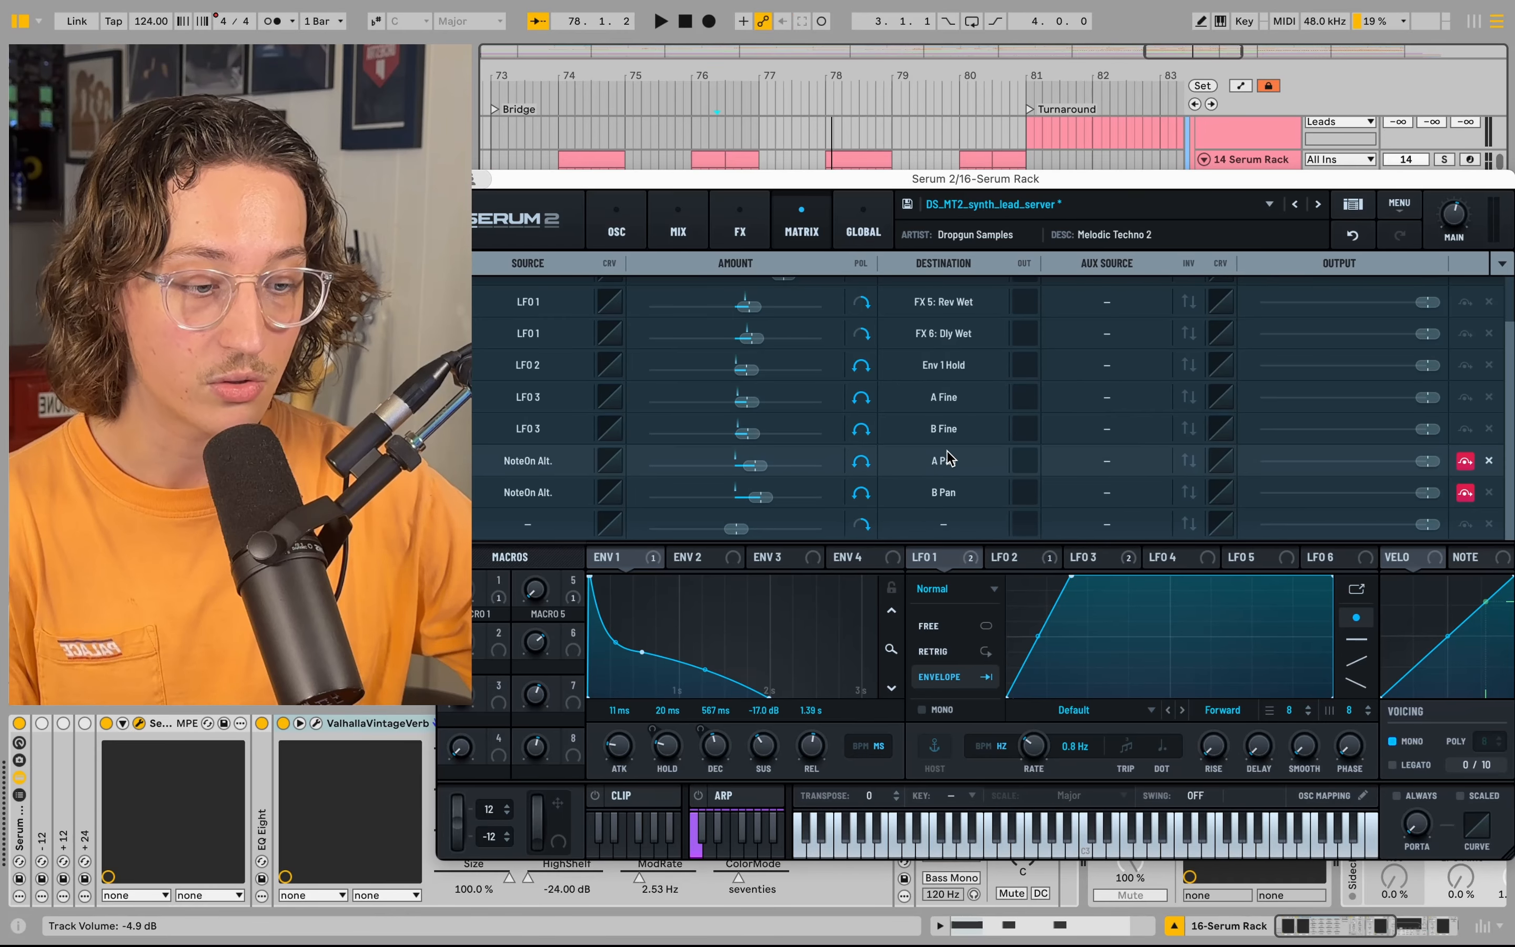
# - Examine the destination options of the NoteOn Alt. row assigned to A Pan in the modulation matrix
pyautogui.click(931, 467)
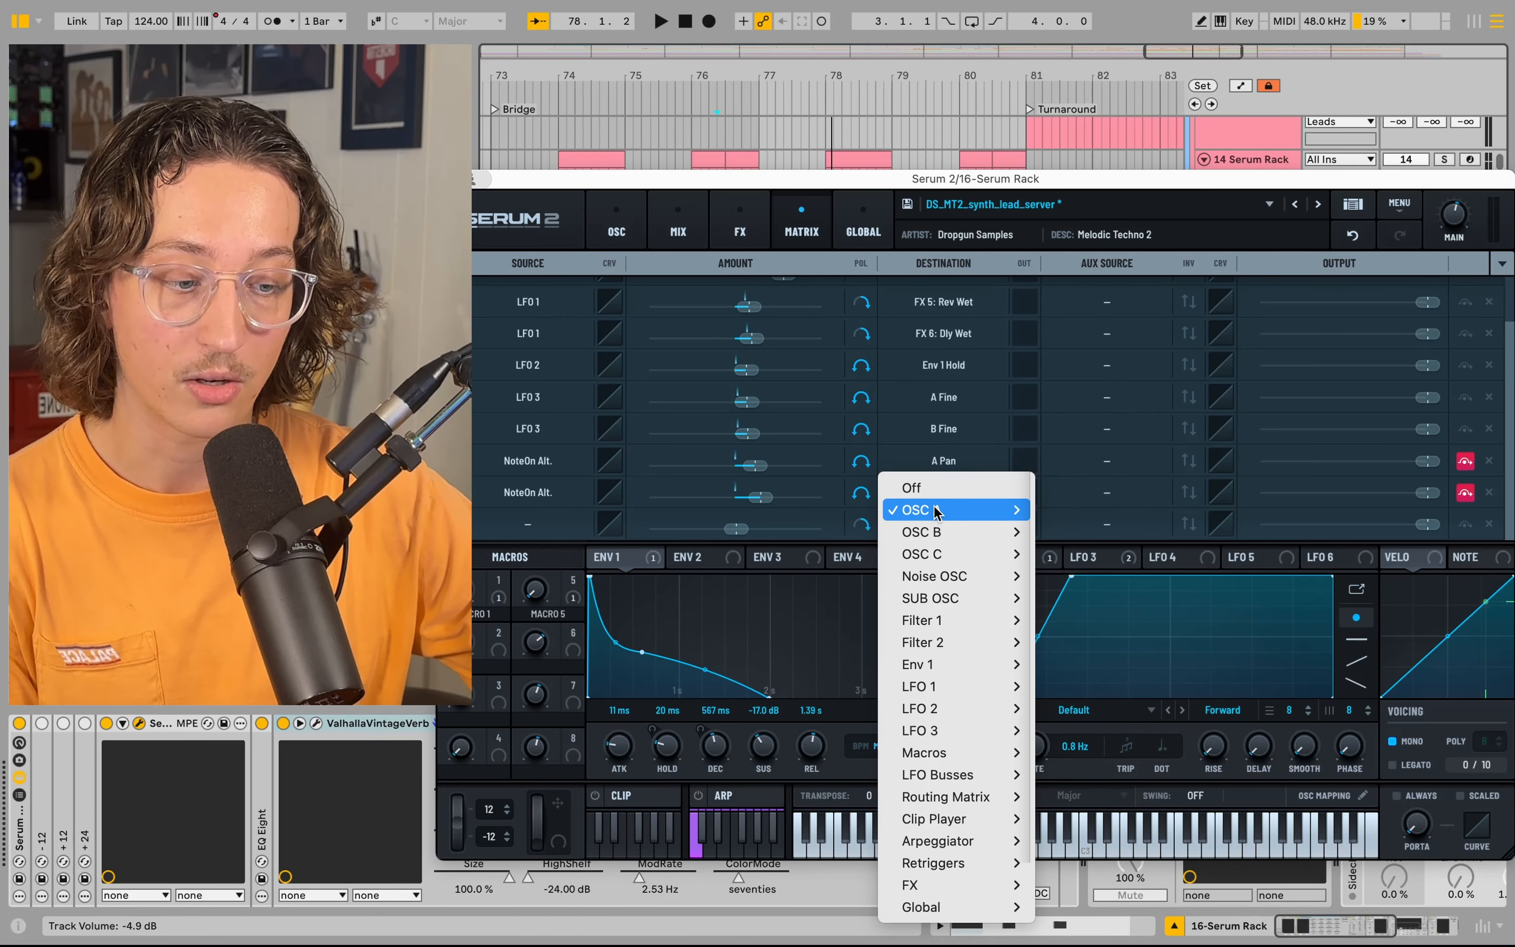
pyautogui.moveTo(938, 539)
pyautogui.click(1037, 505)
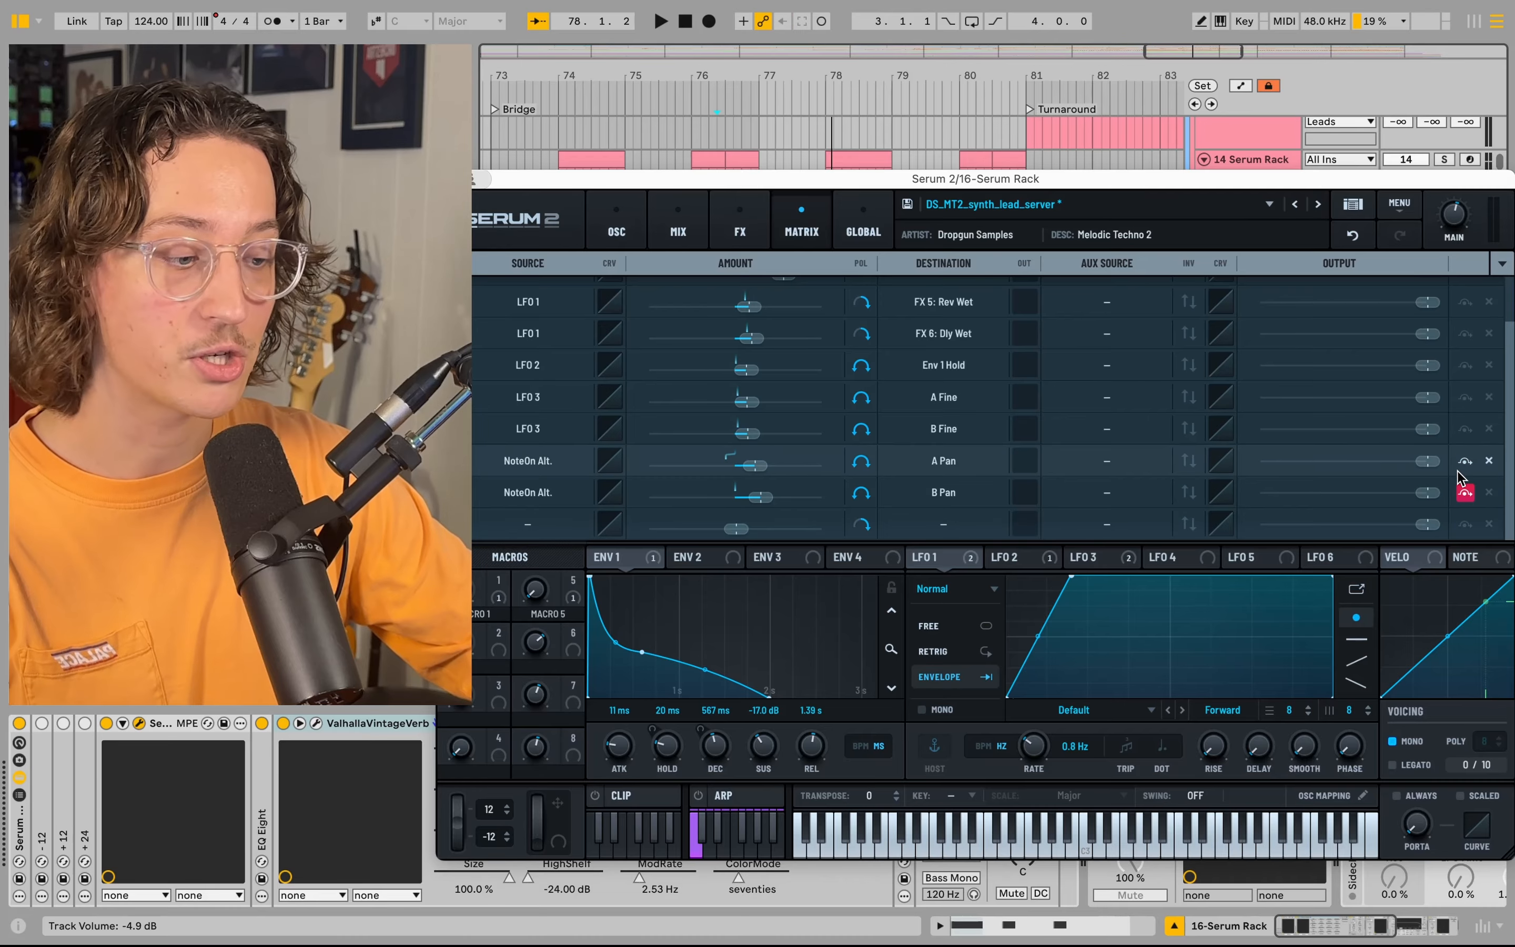
# - Turn off the bypass on the NoteOn Alt. rows for A Pan and B Pan and play the Bridge to hear the panning
pyautogui.click(1465, 492)
pyautogui.press('space')
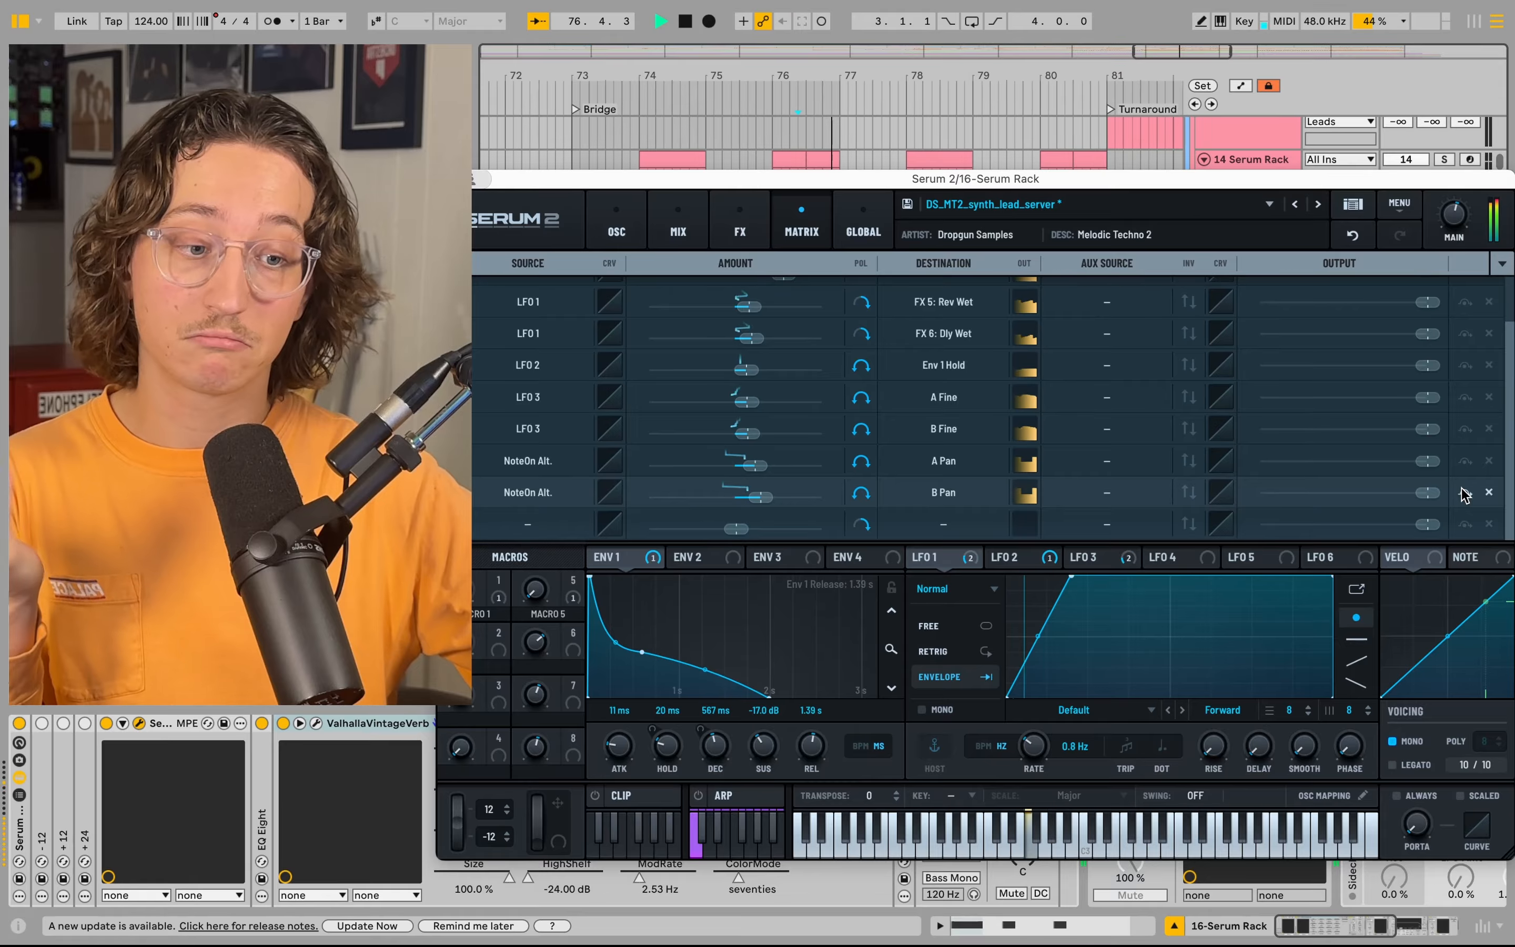
pyautogui.press('space')
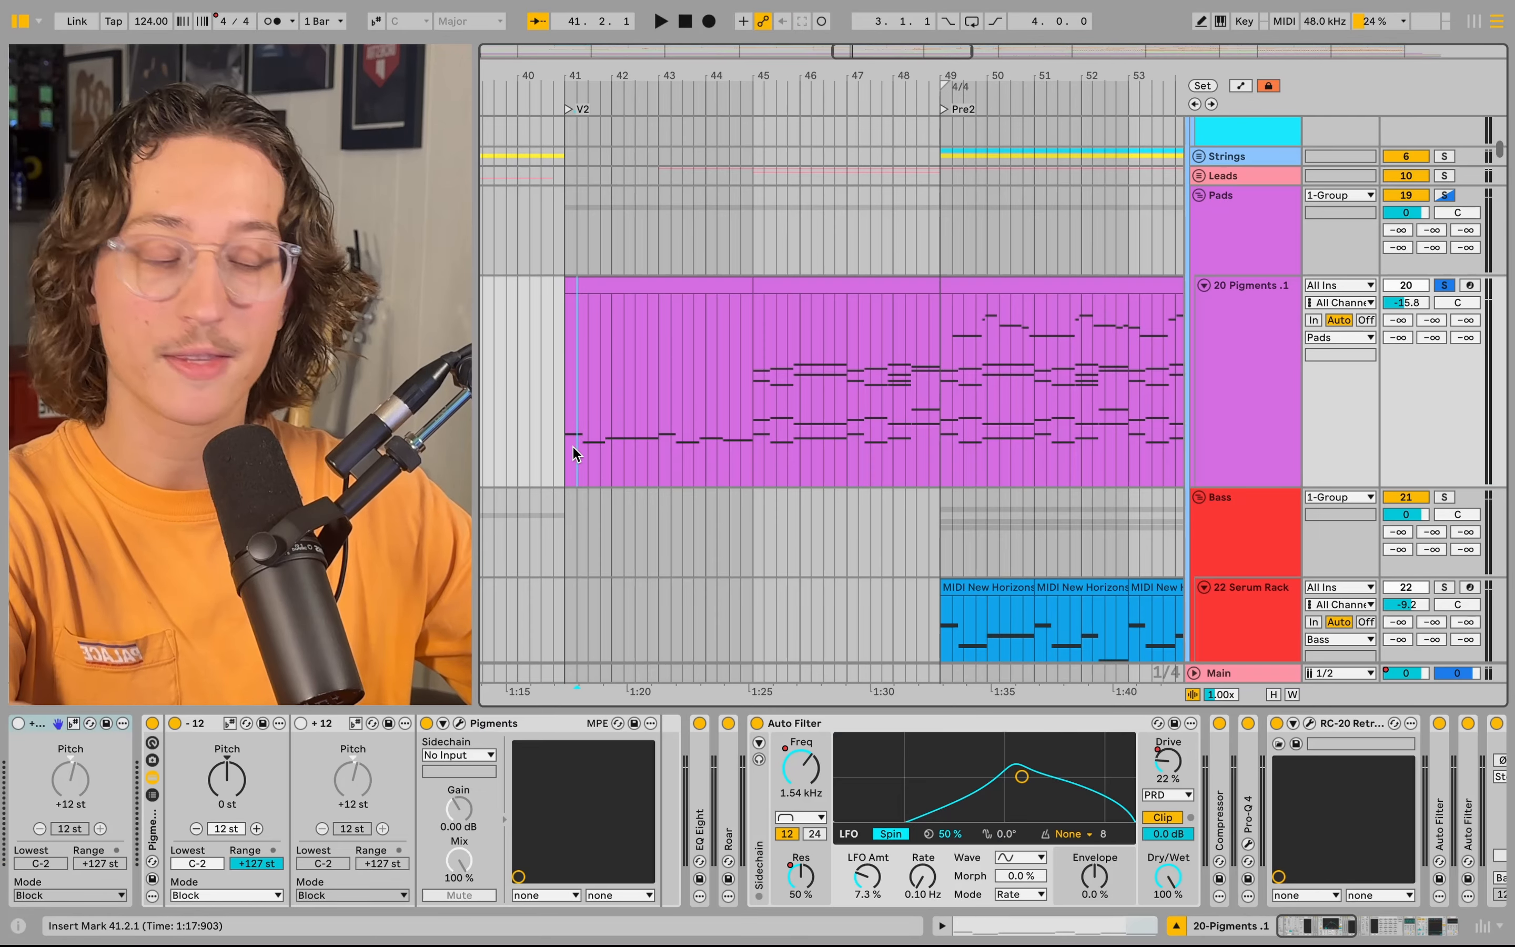
# - Play the 20 Pigments .1 pad through V2 and Pre2, switching between solo and the full mix
pyautogui.click(574, 448)
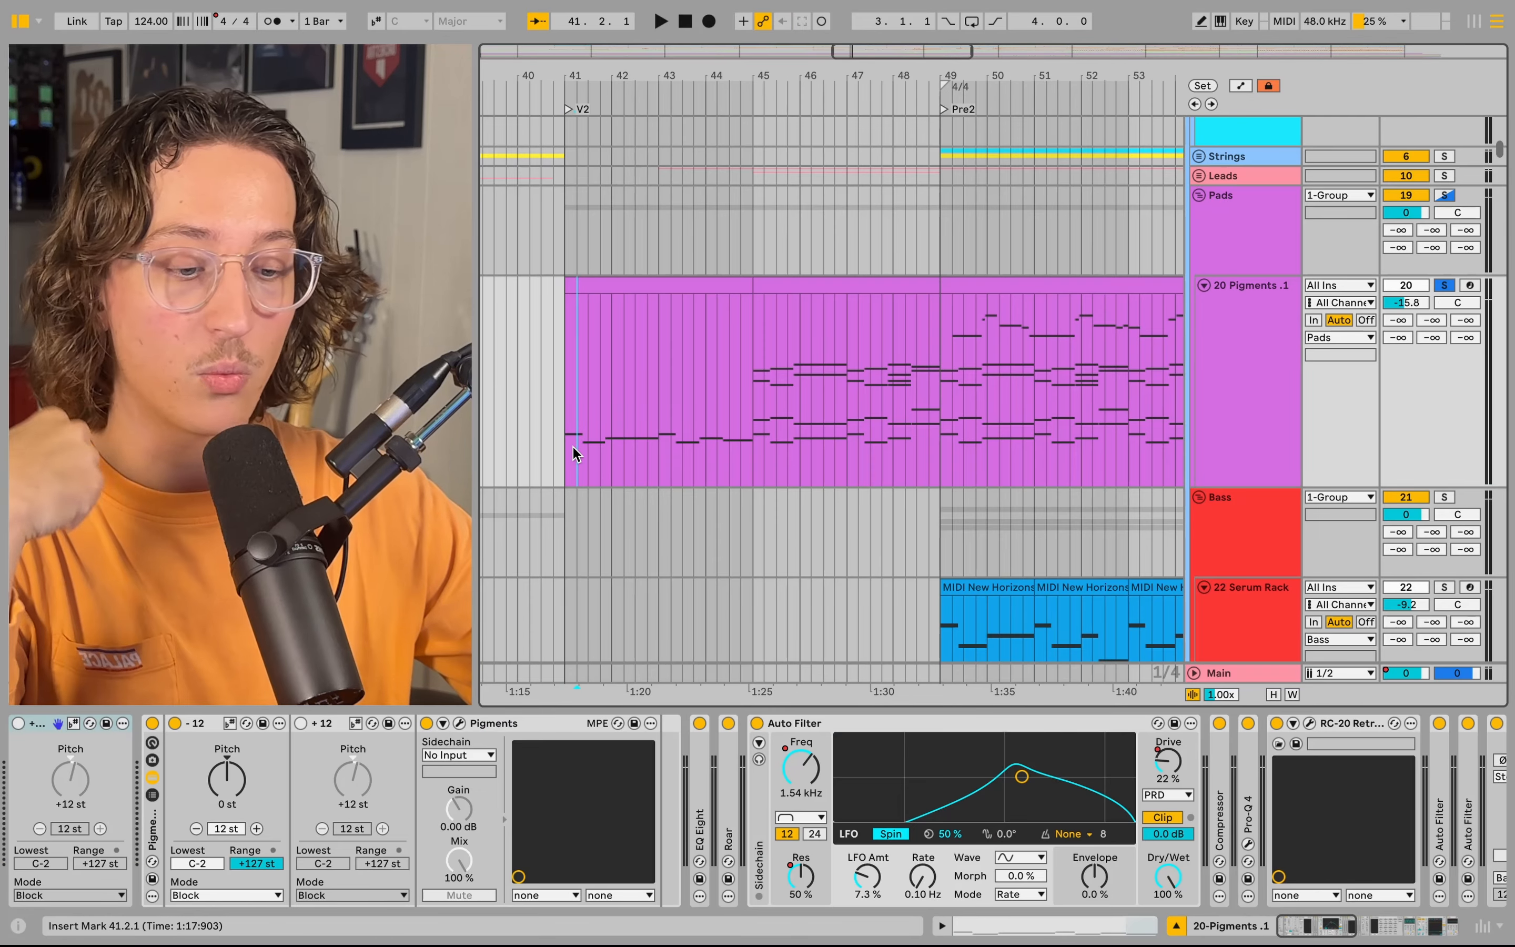
pyautogui.click(564, 450)
pyautogui.press('space')
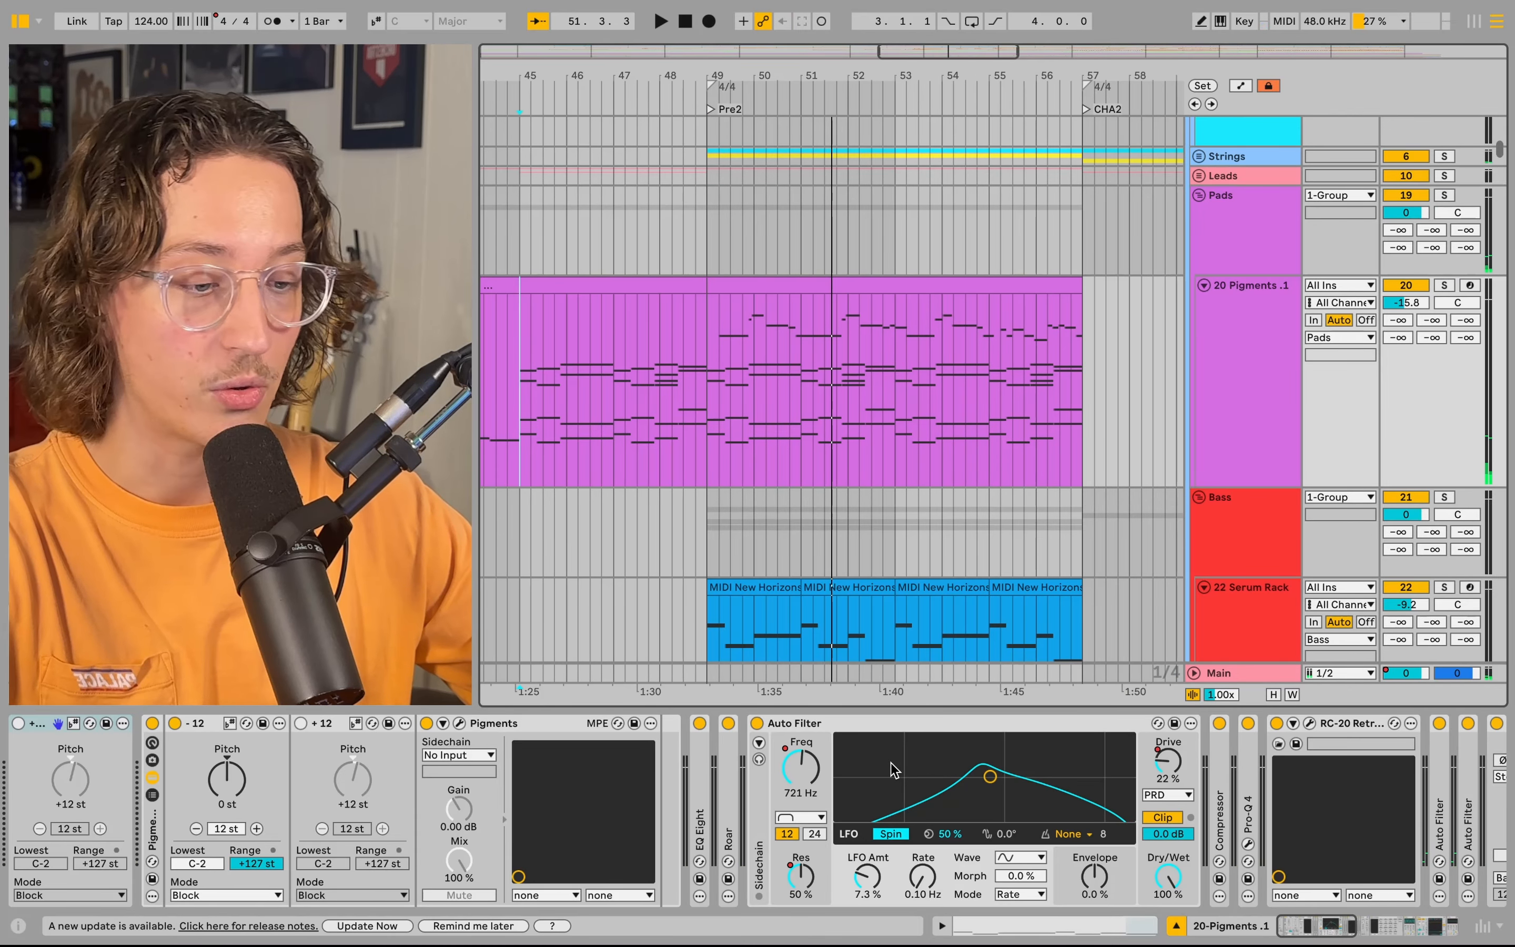
pyautogui.press('space')
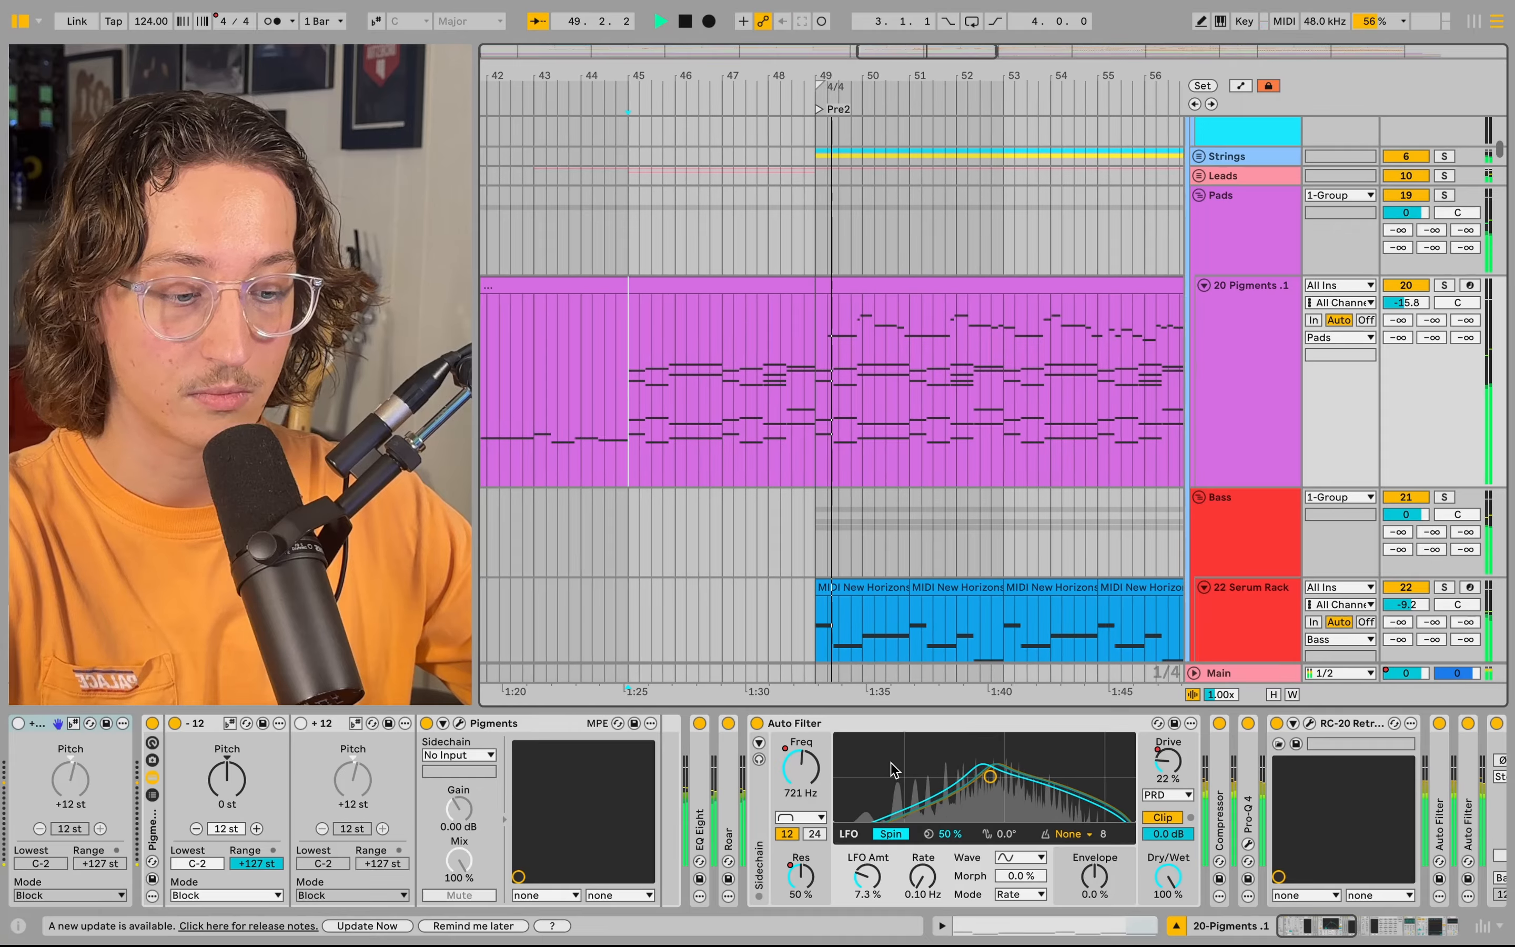
pyautogui.press('s')
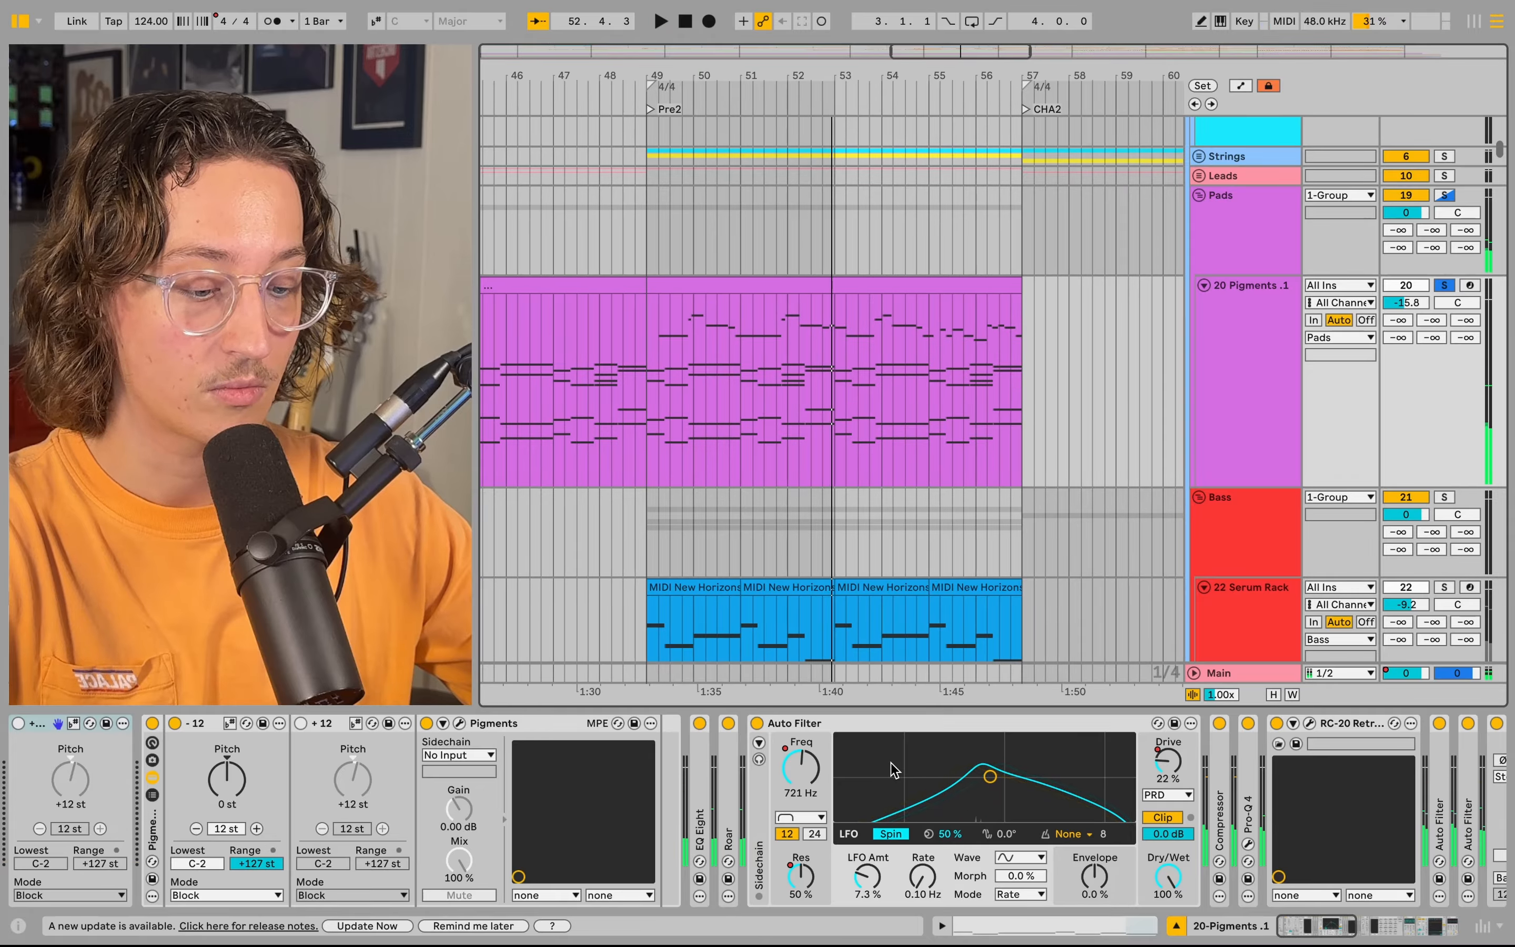
# - Collapse the expanded effects around RC-20 Retro Color in the 20 Pigments .1 device chain and stop playback
pyautogui.click(699, 832)
pyautogui.hscroll(1, 699, 833)
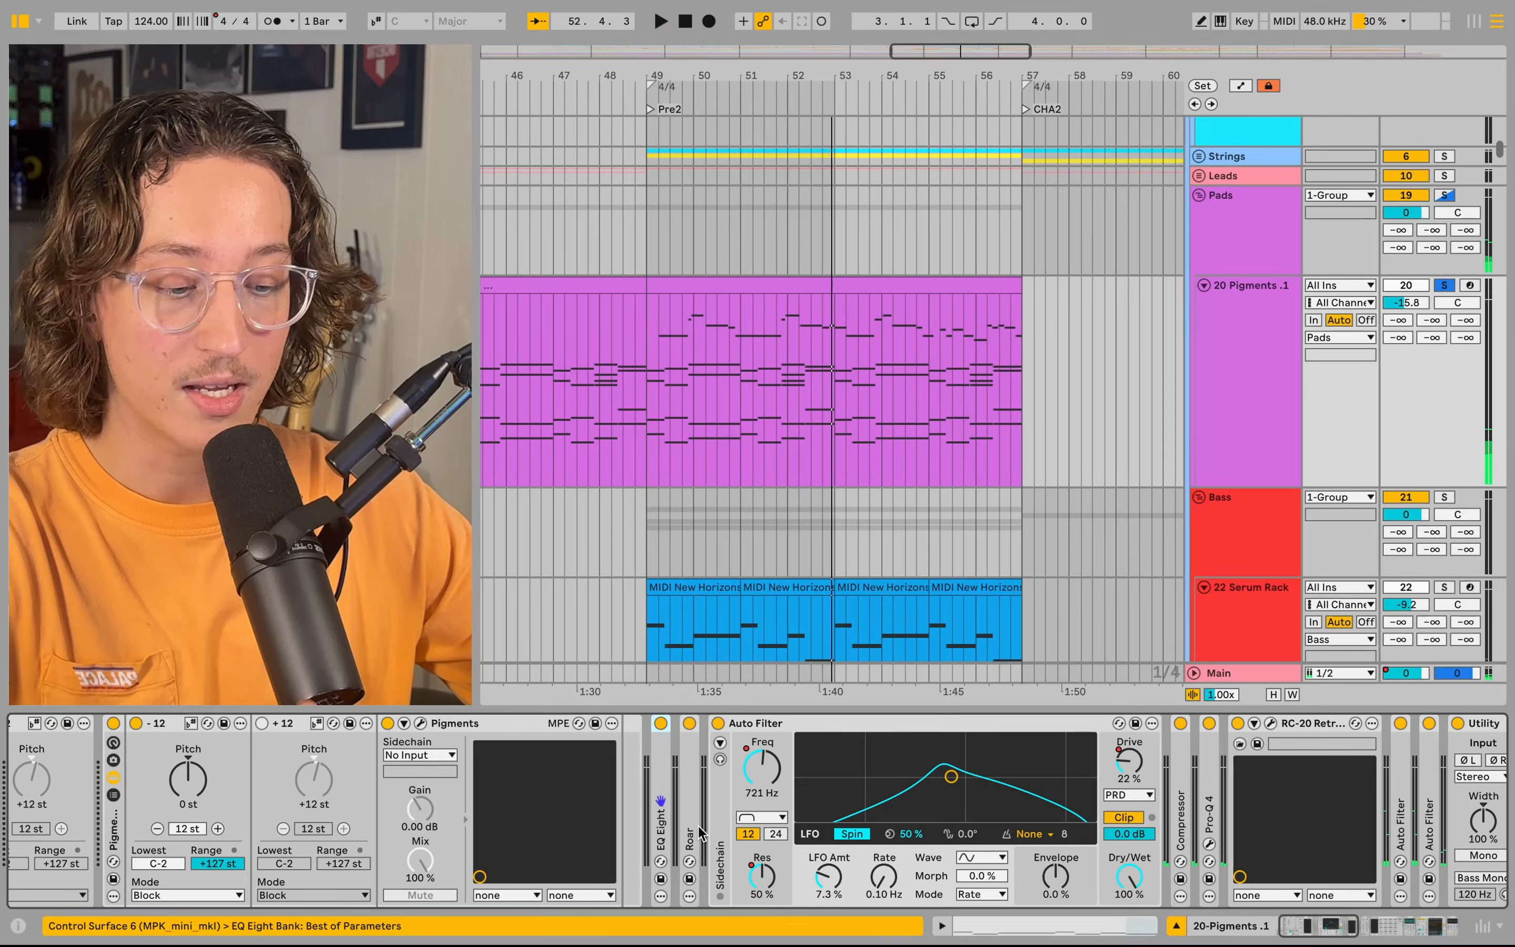
pyautogui.doubleClick(787, 726)
pyautogui.hscroll(5, 968, 761)
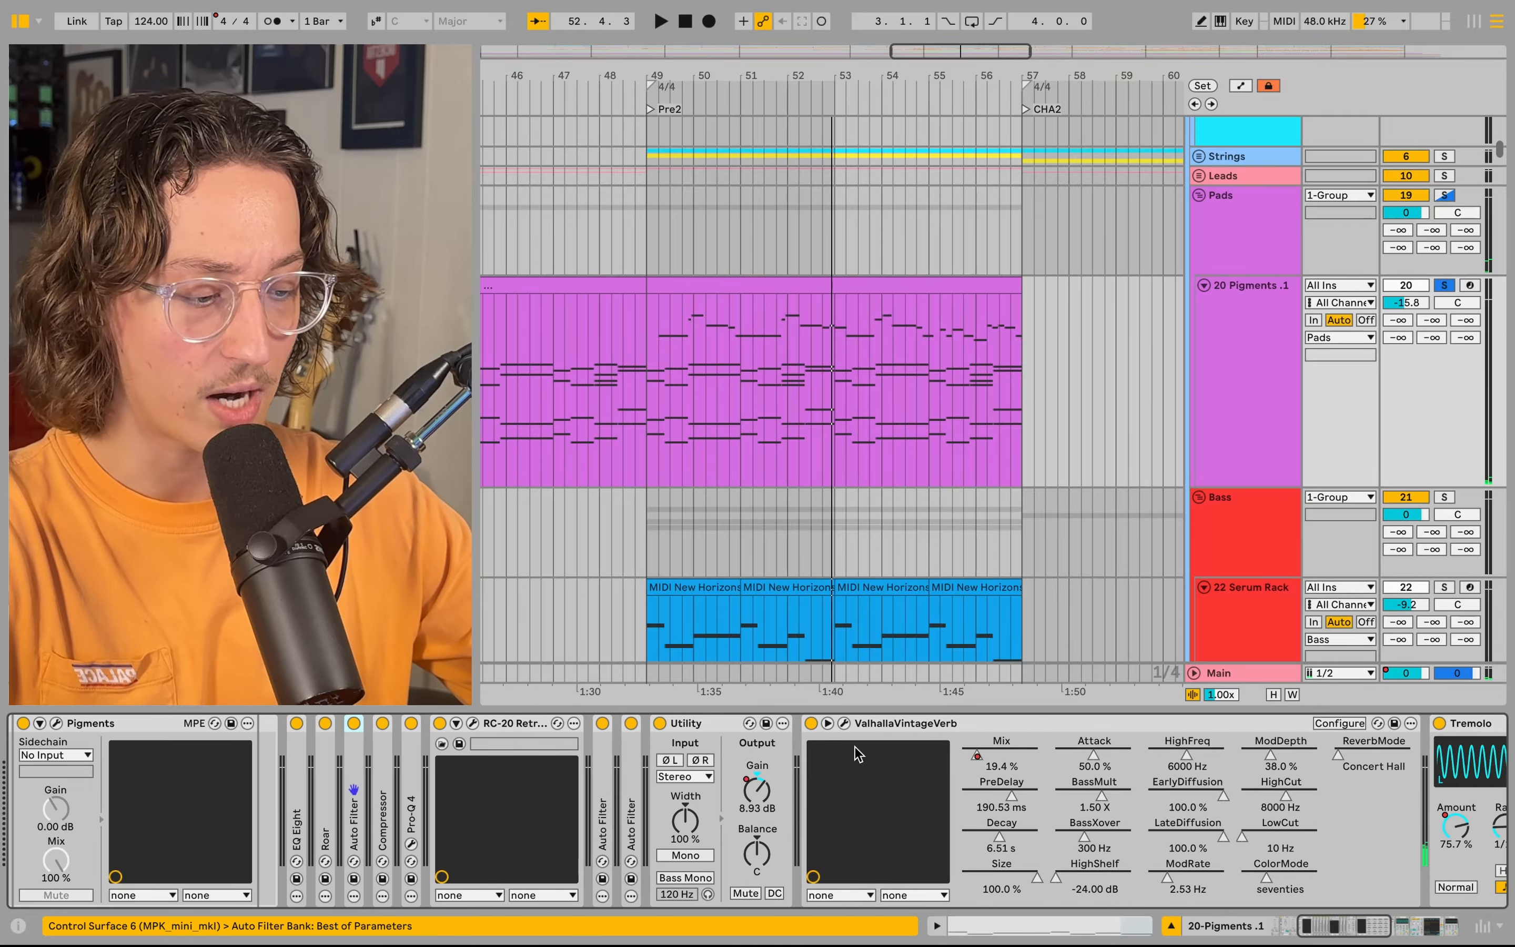
pyautogui.hscroll(3, 858, 754)
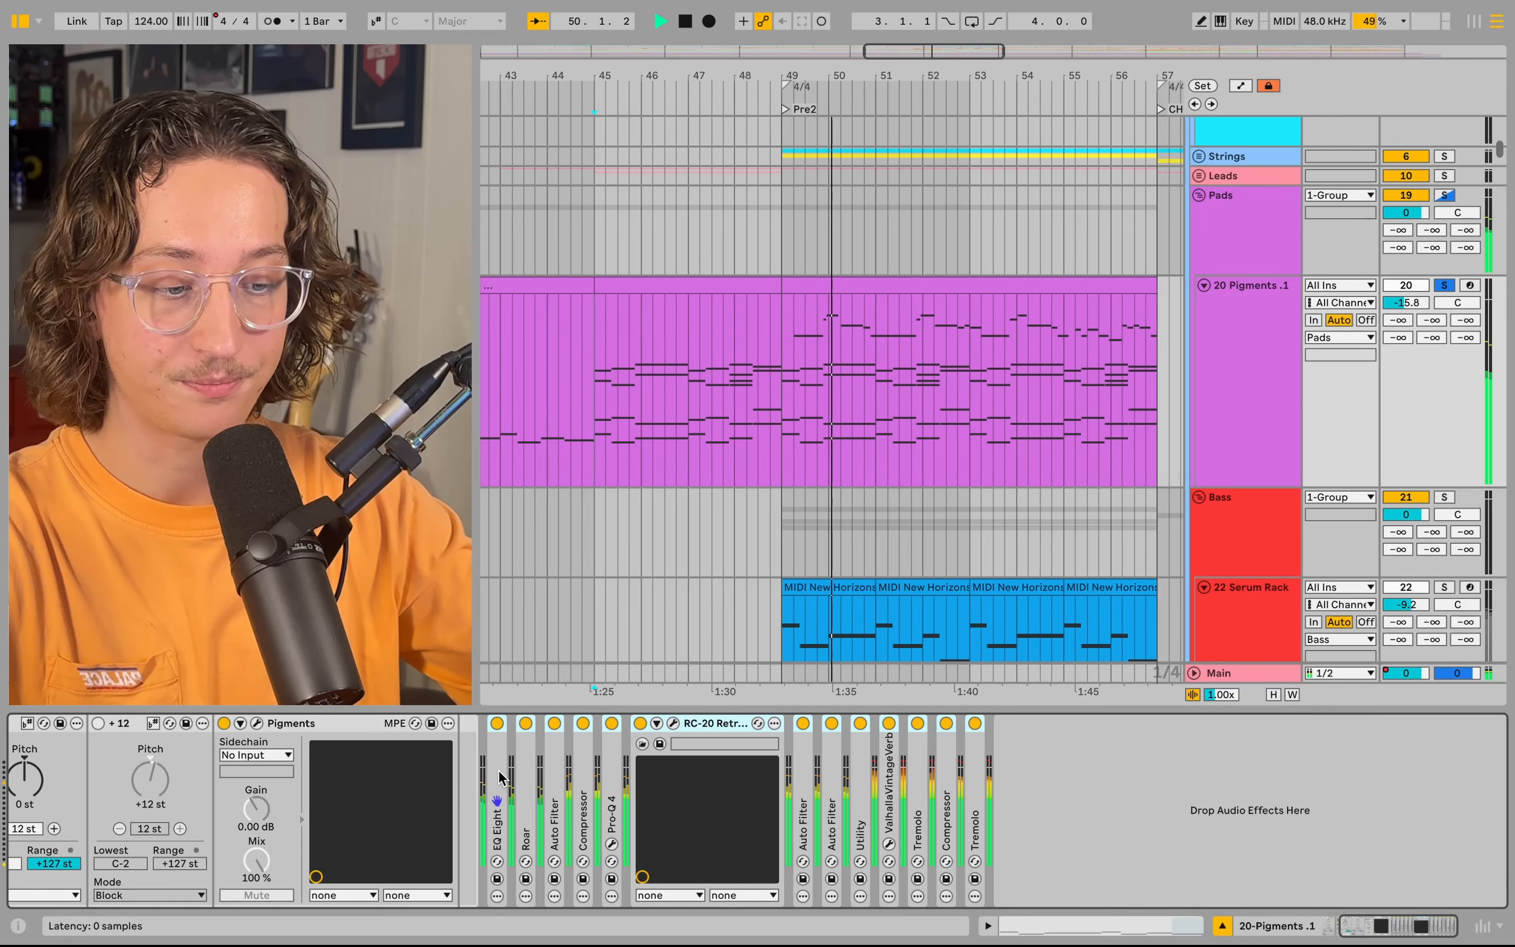
pyautogui.press('space')
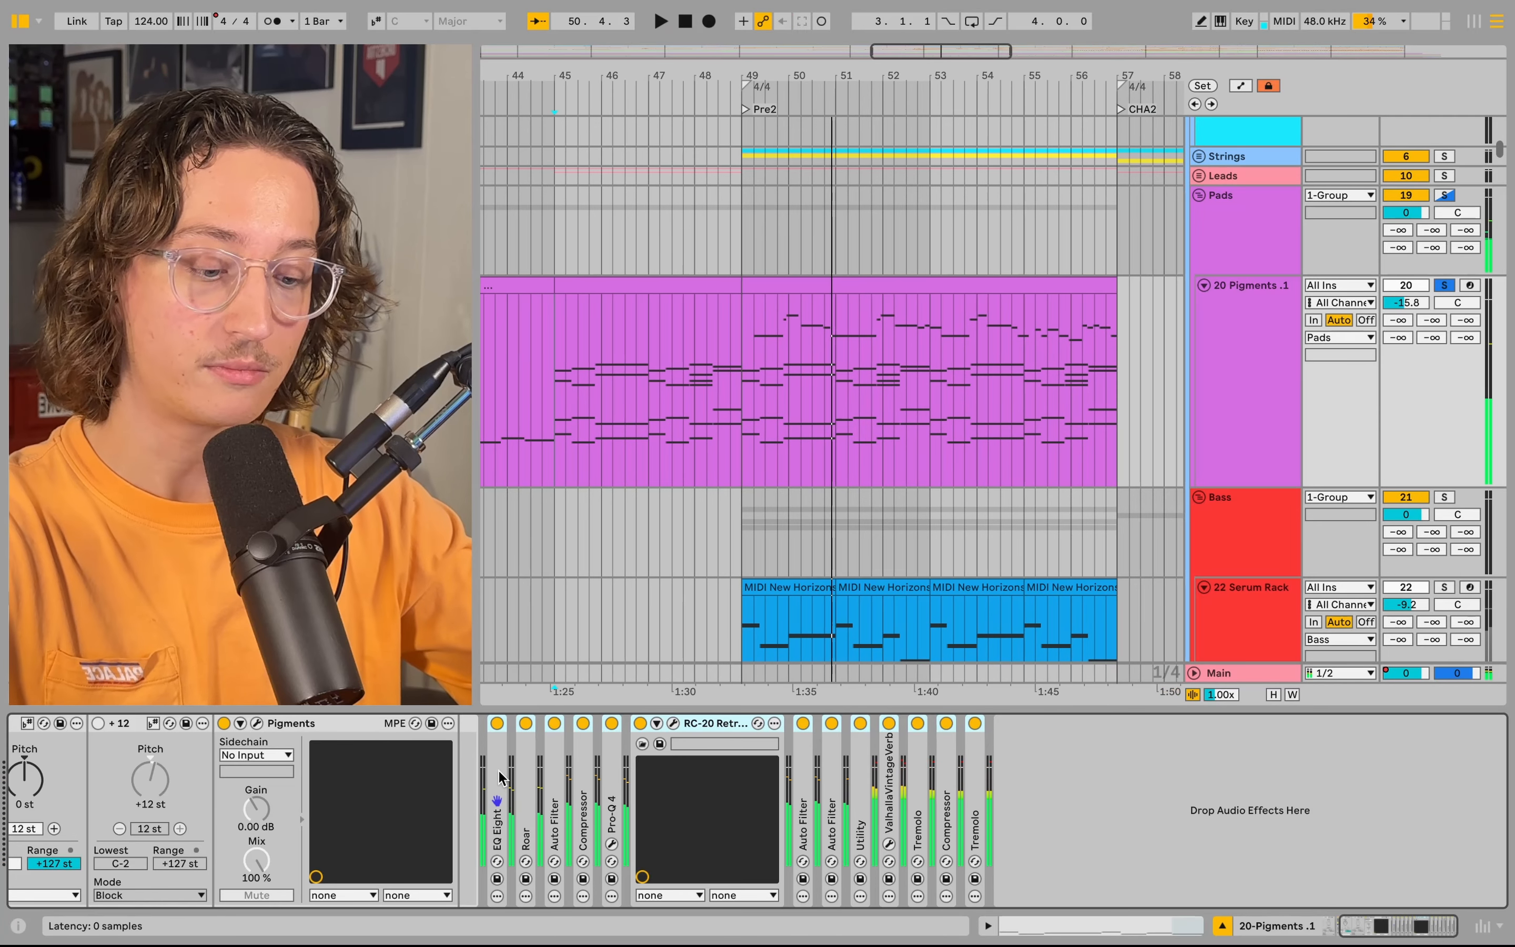
# - Examine the EQ Eight, Roar and first Auto Filter settings on 20 Pigments .1, then collapse Roar and the filter
pyautogui.doubleClick(496, 808)
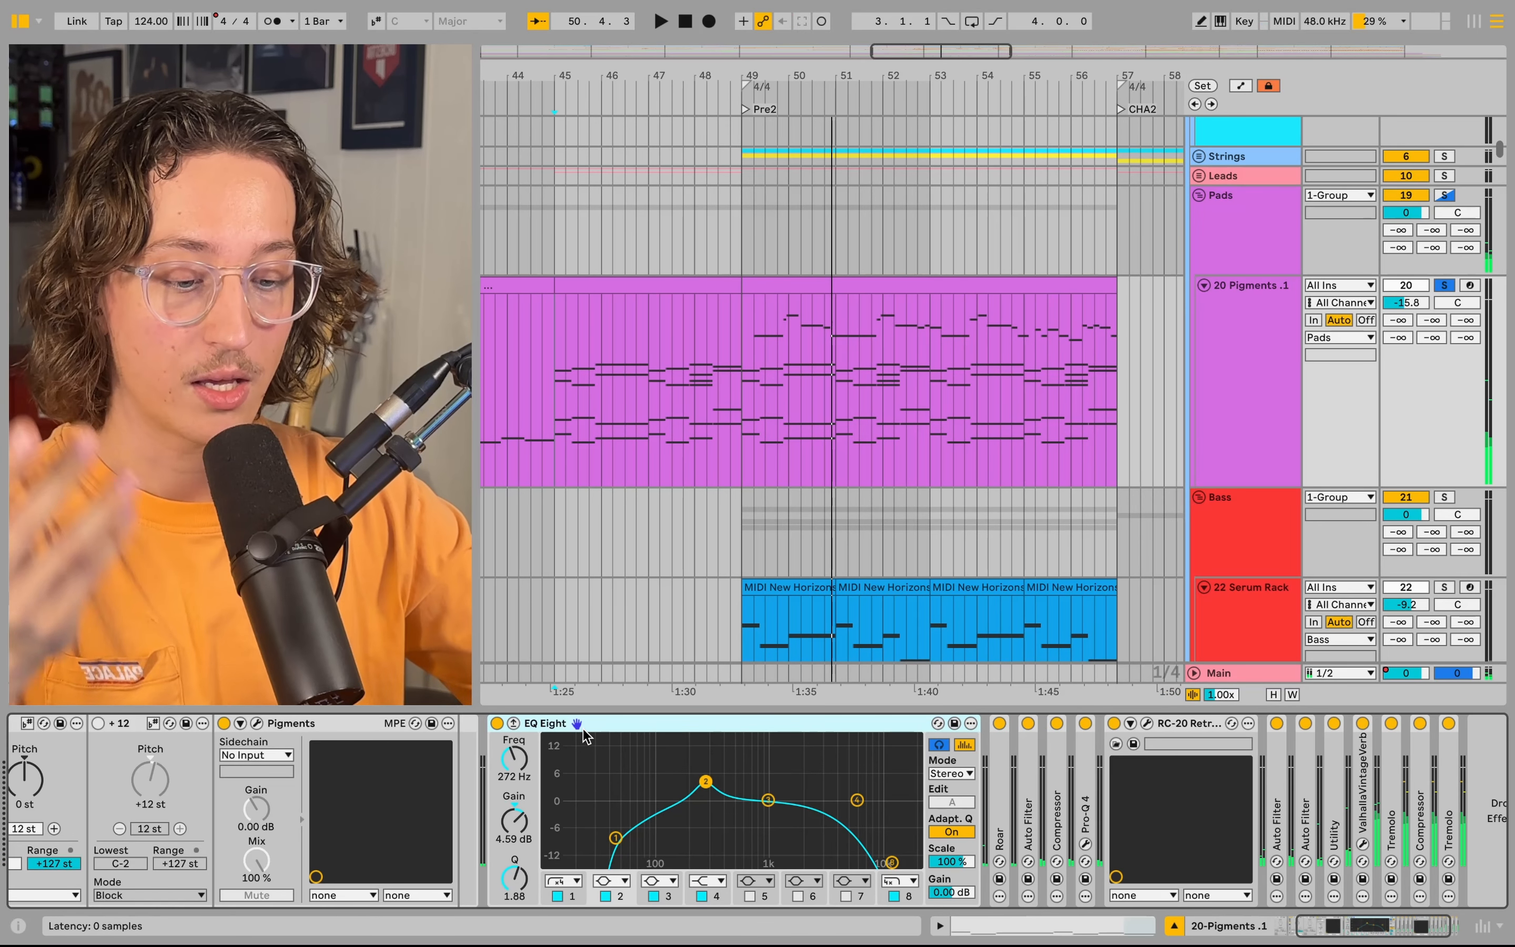
pyautogui.doubleClick(996, 814)
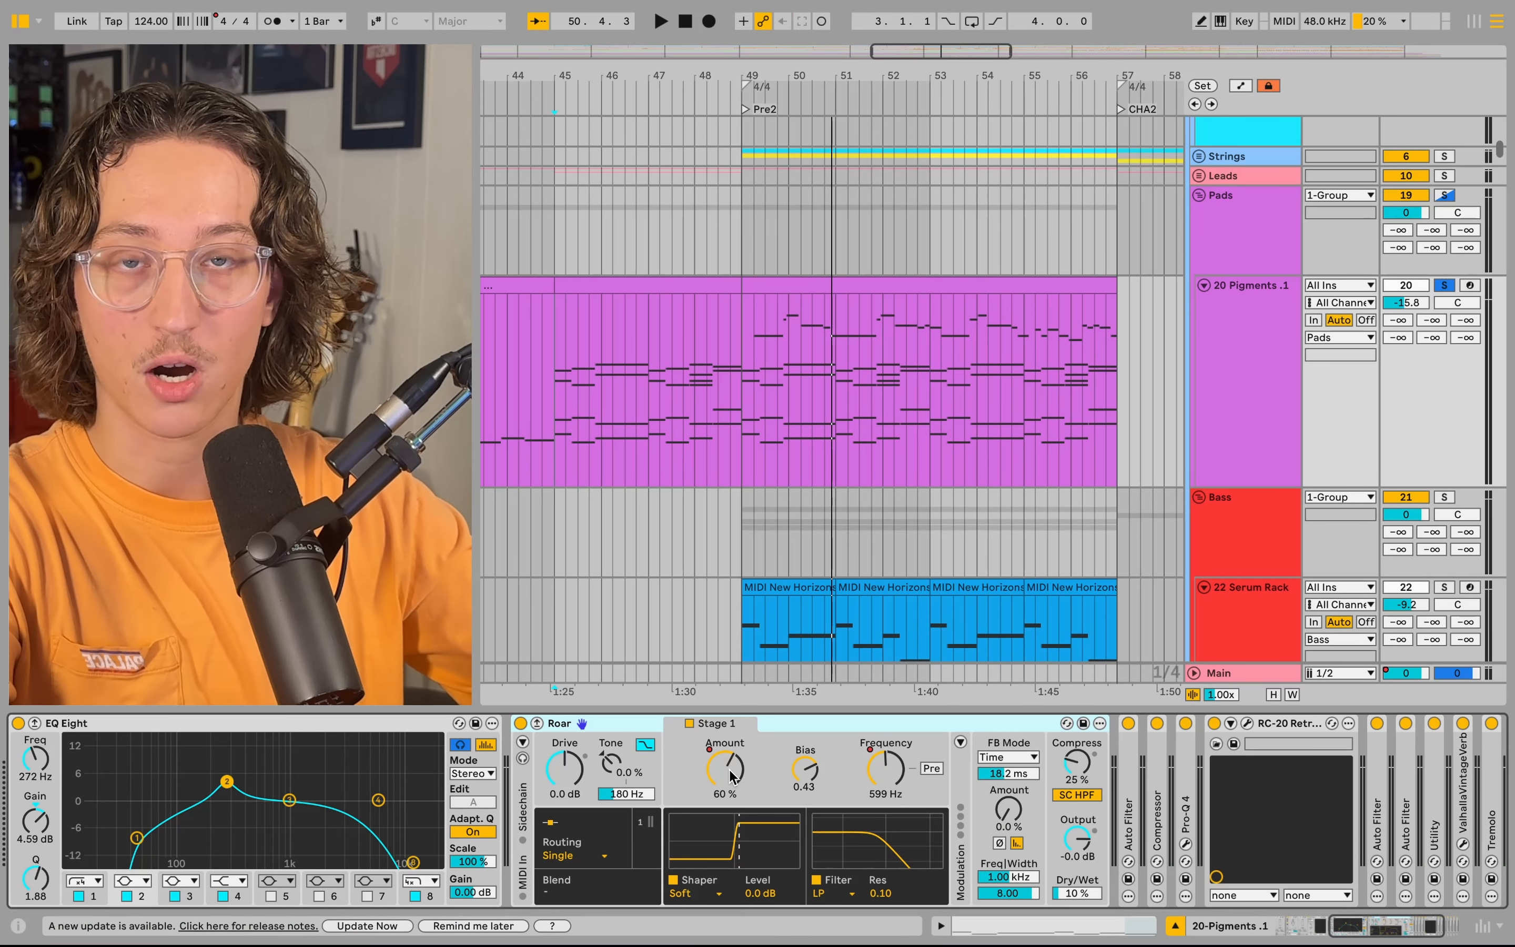
pyautogui.hscroll(4, 731, 775)
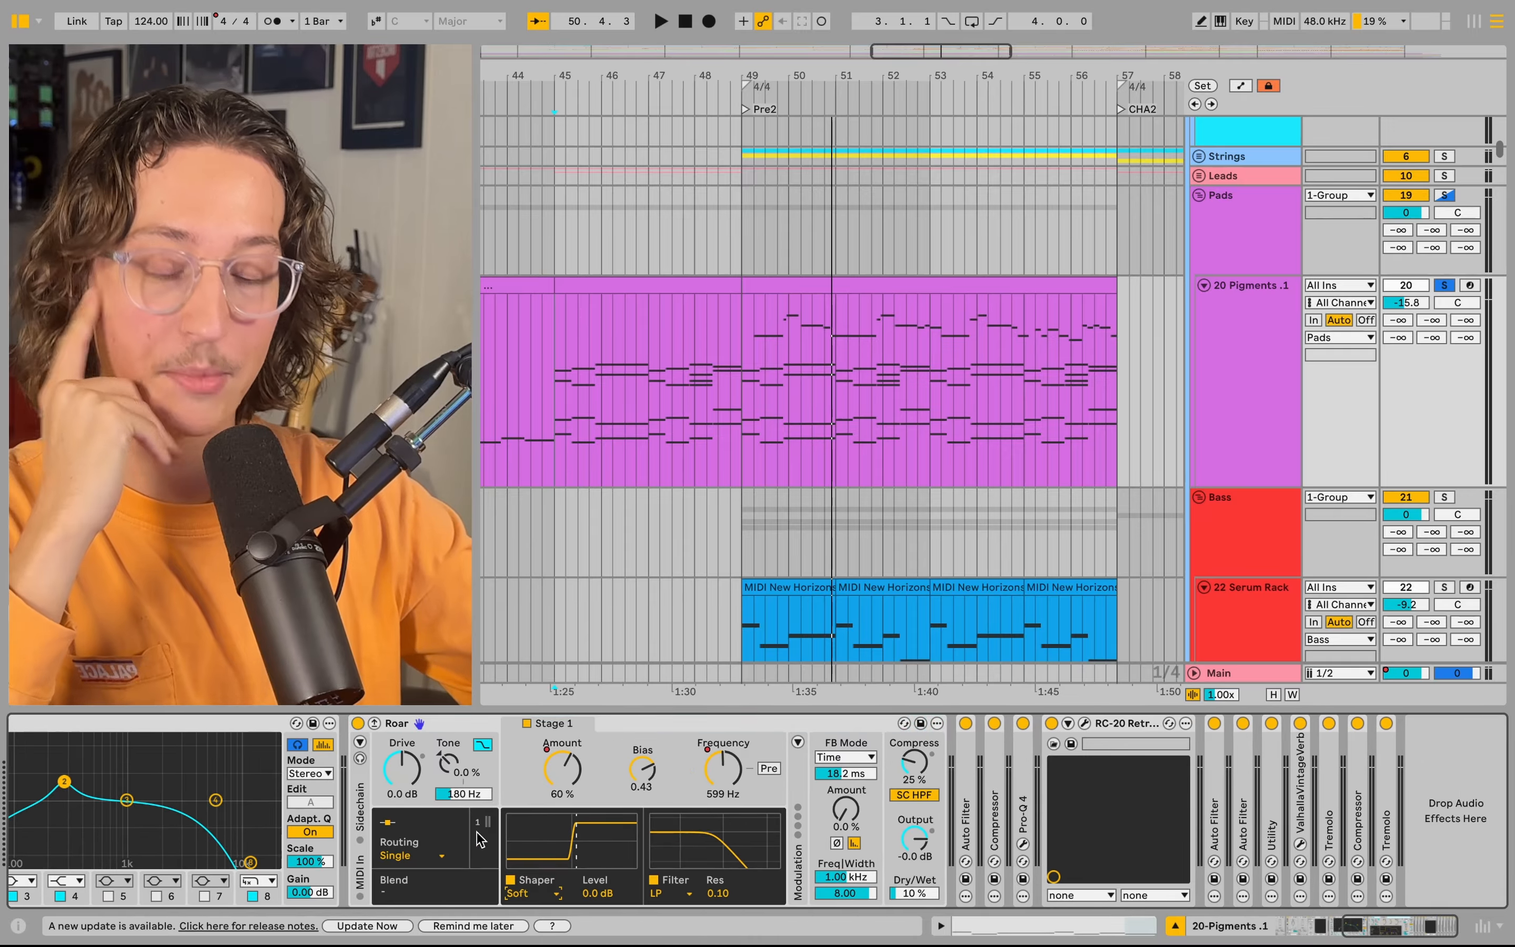
pyautogui.doubleClick(606, 725)
pyautogui.doubleClick(395, 843)
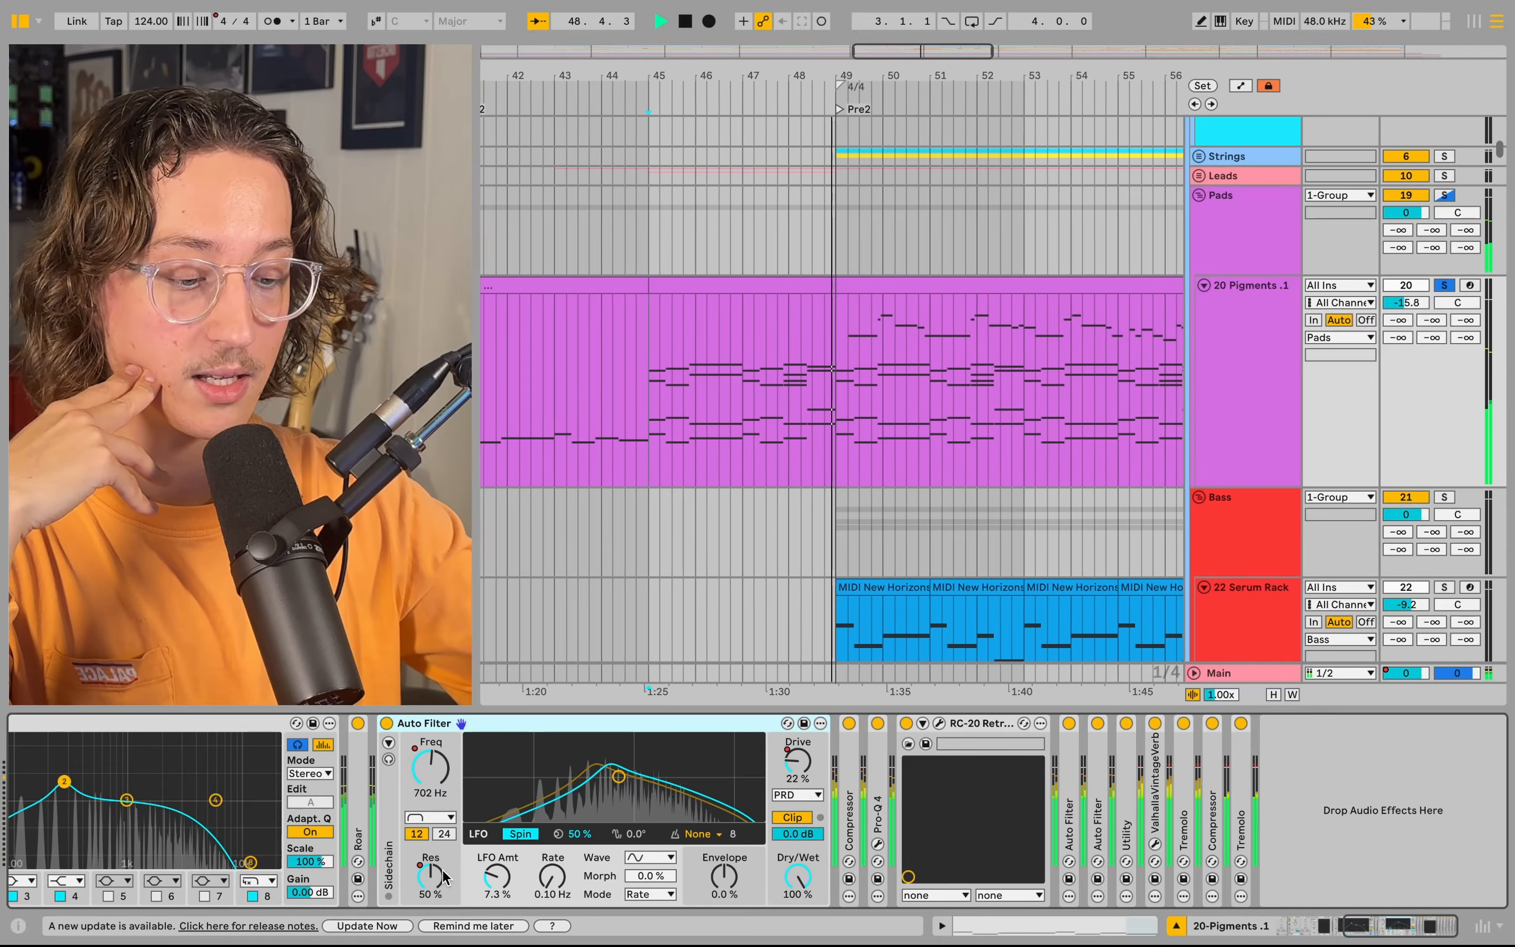
pyautogui.doubleClick(463, 725)
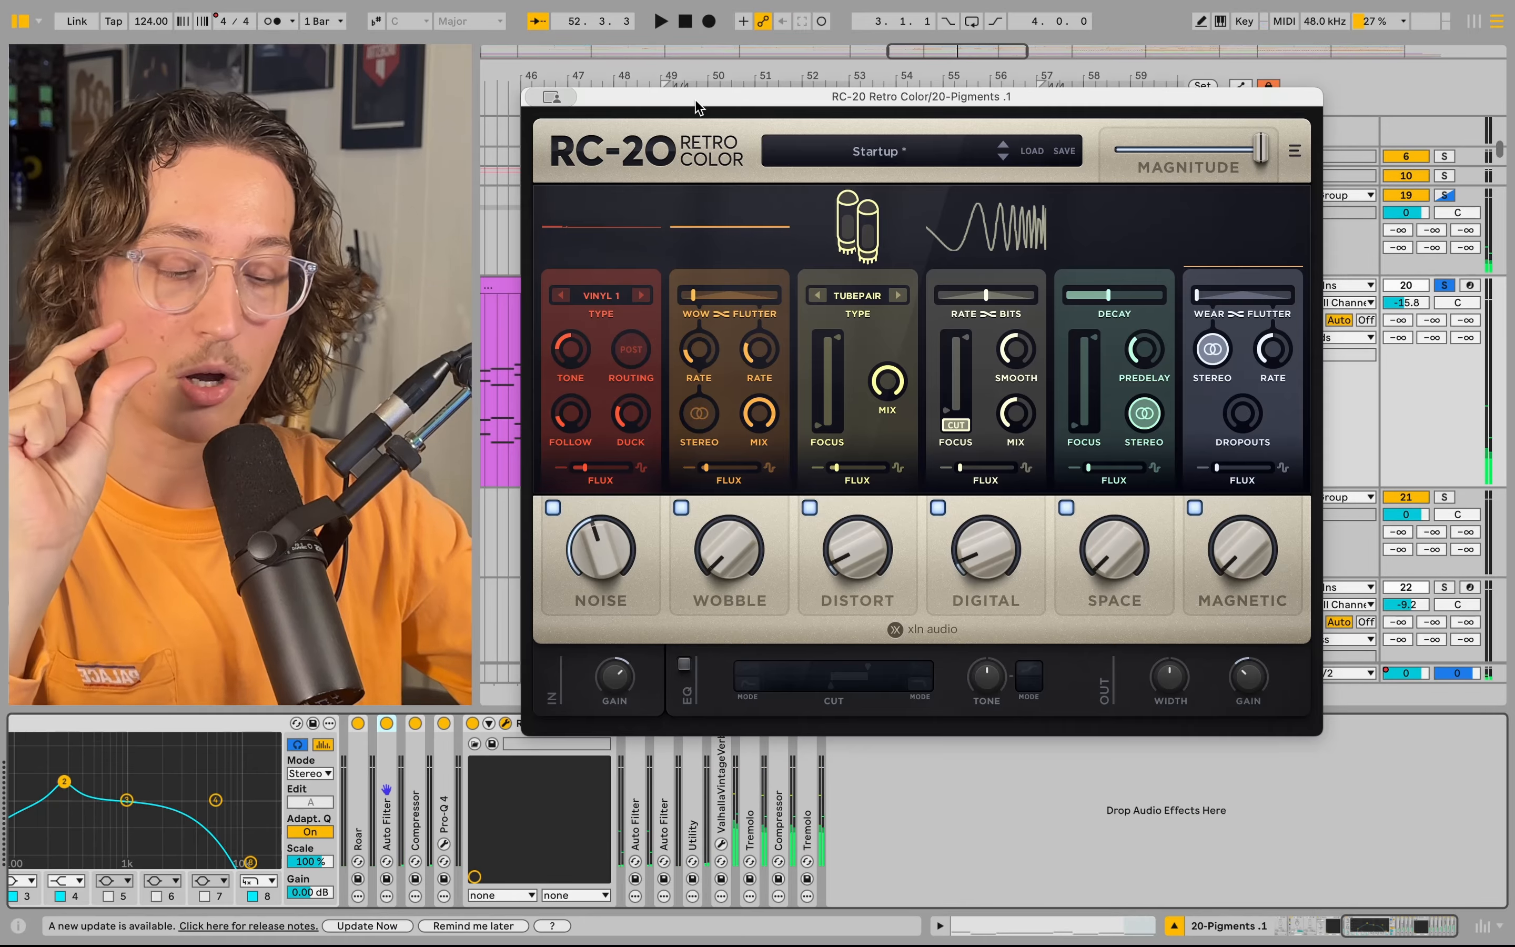
# - Play the soloed pad from bar 45 with RC-20 Retro Color open, then close its window and collapse the device
pyautogui.press('space')
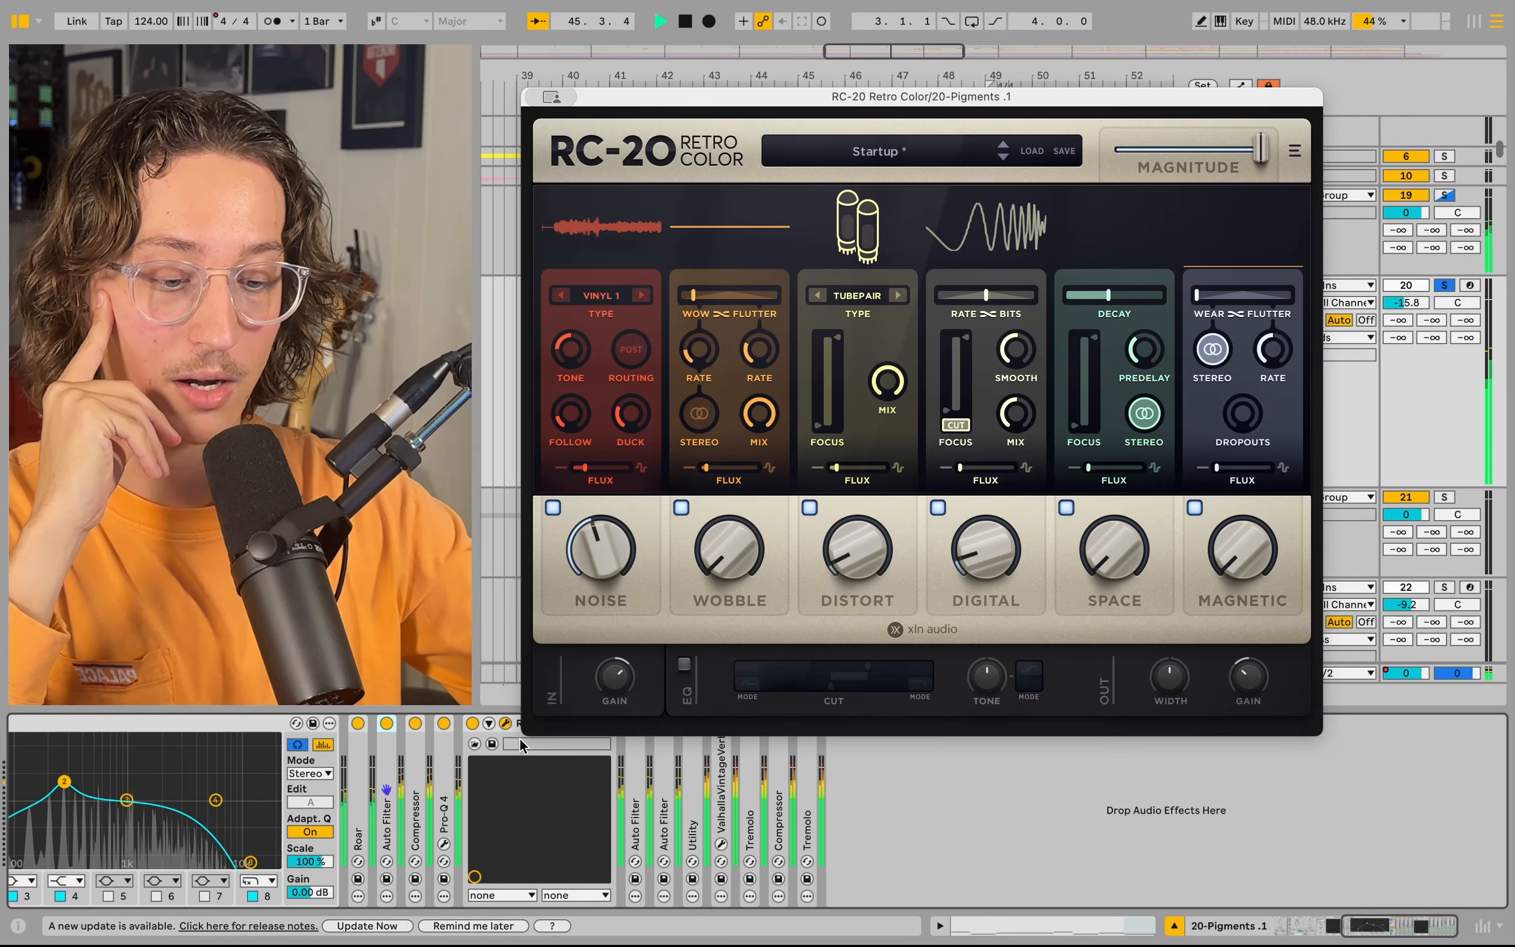
pyautogui.click(506, 724)
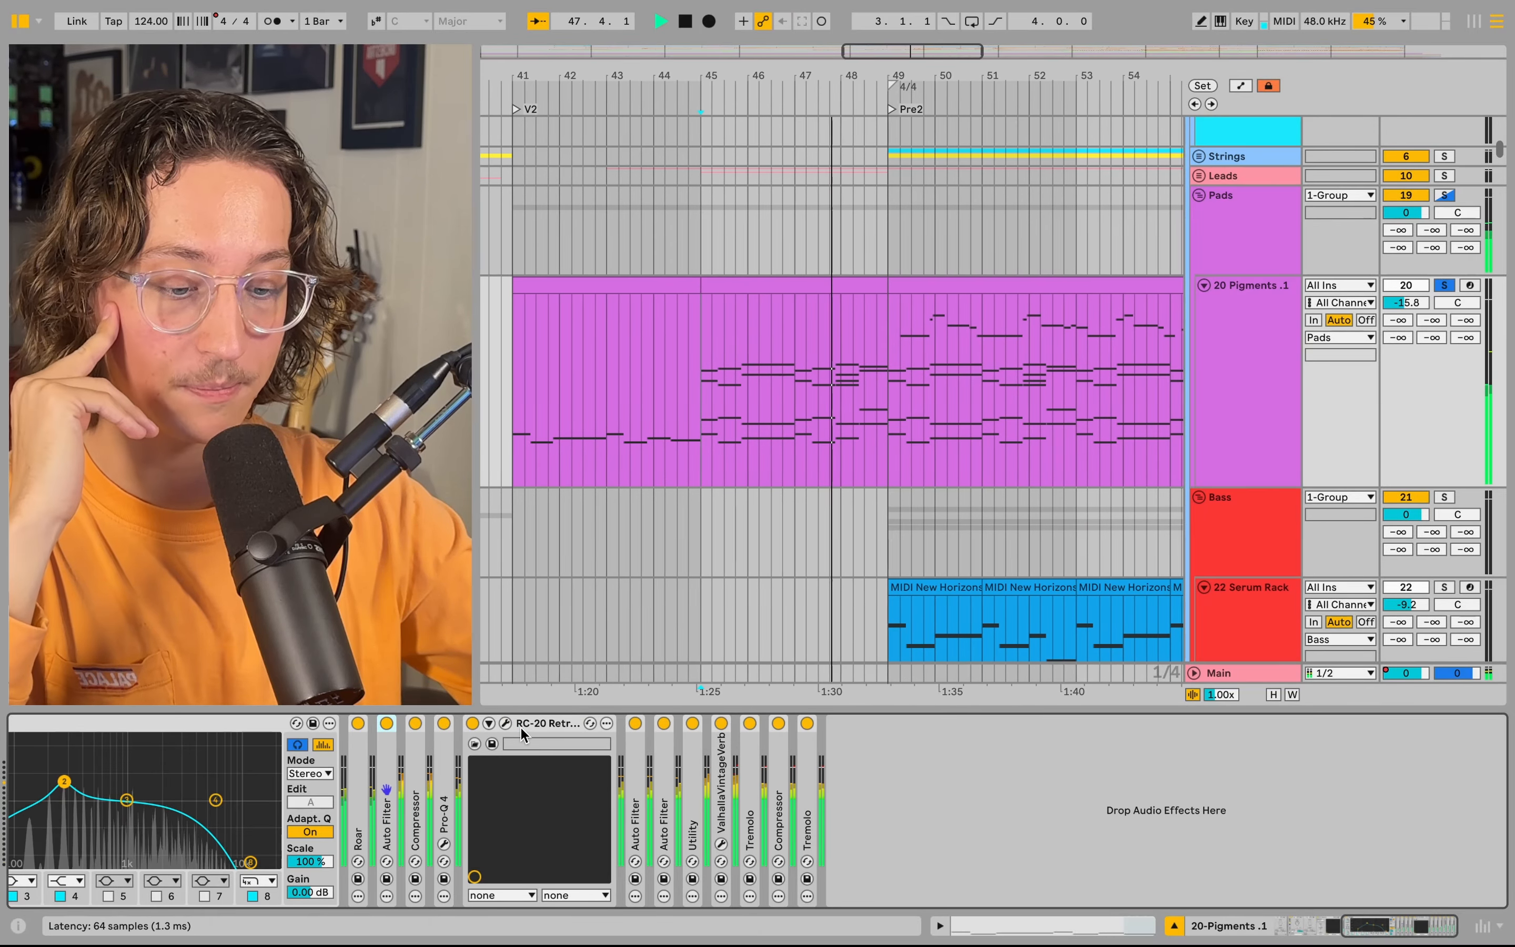
pyautogui.doubleClick(521, 725)
# - Examine the two Auto Filters after RC-20 Retro Color, then collapse them and the EQ Eight
pyautogui.doubleClick(497, 765)
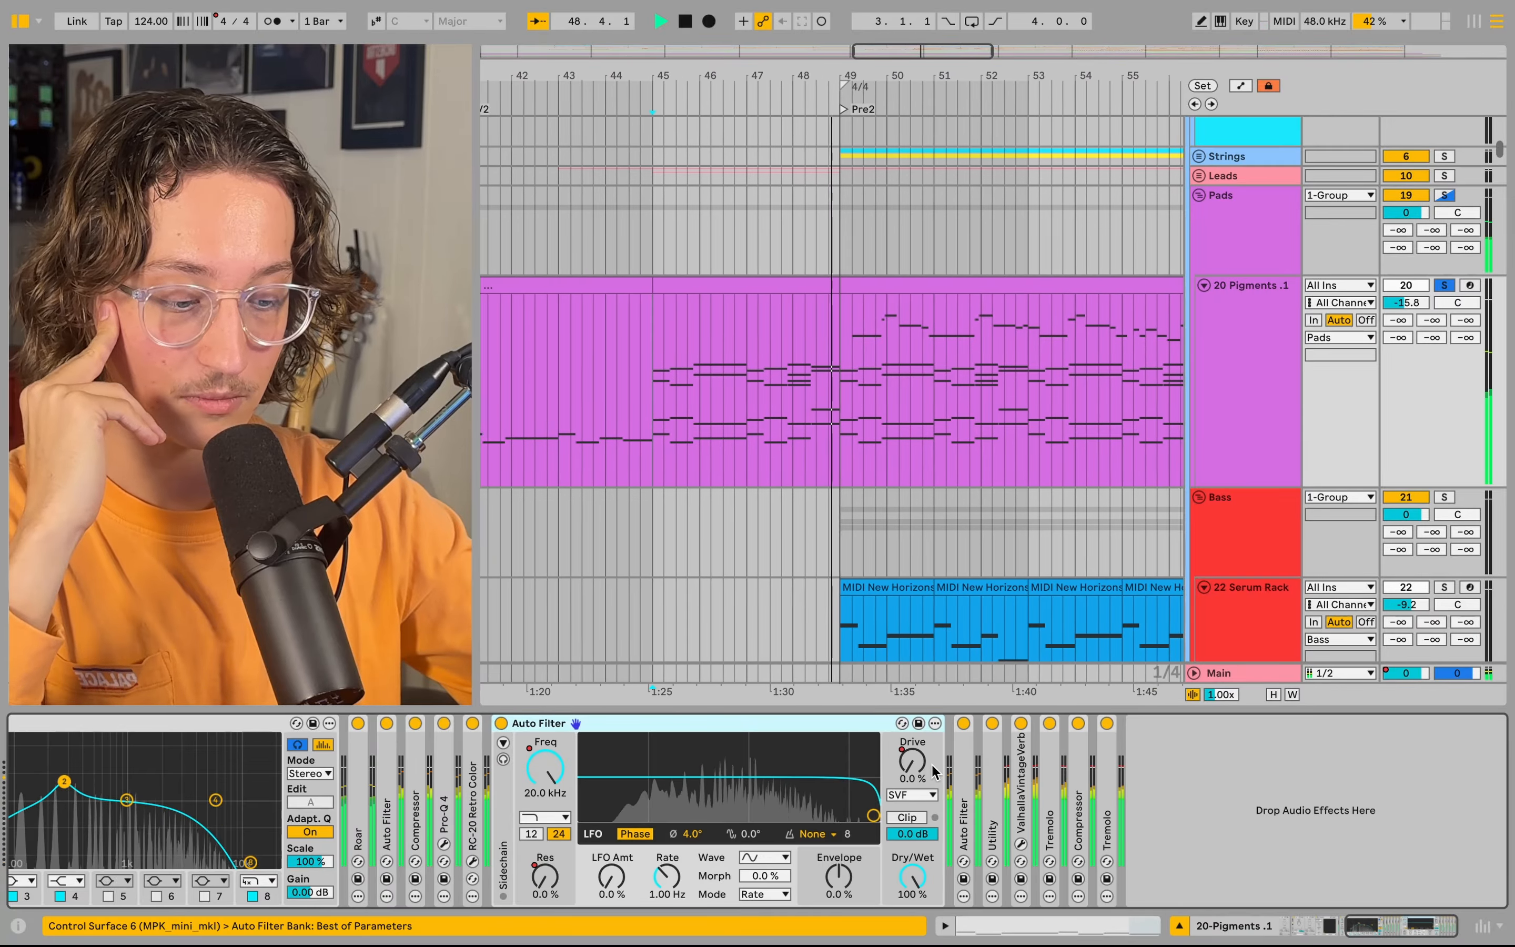
pyautogui.press('space')
pyautogui.doubleClick(1021, 774)
pyautogui.doubleClick(1089, 731)
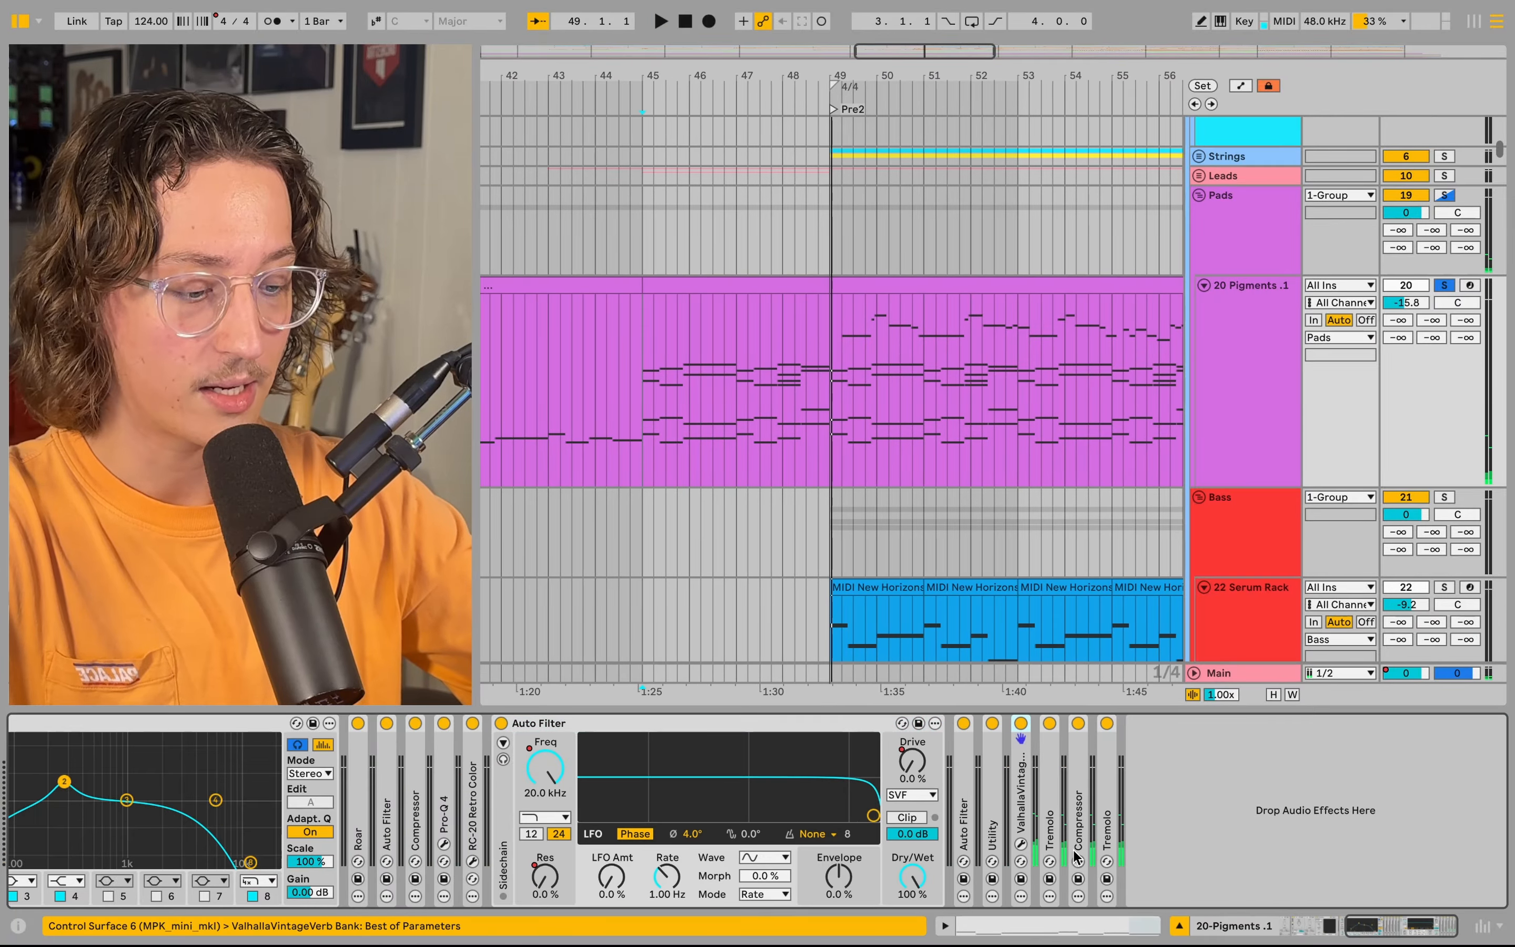
pyautogui.doubleClick(965, 825)
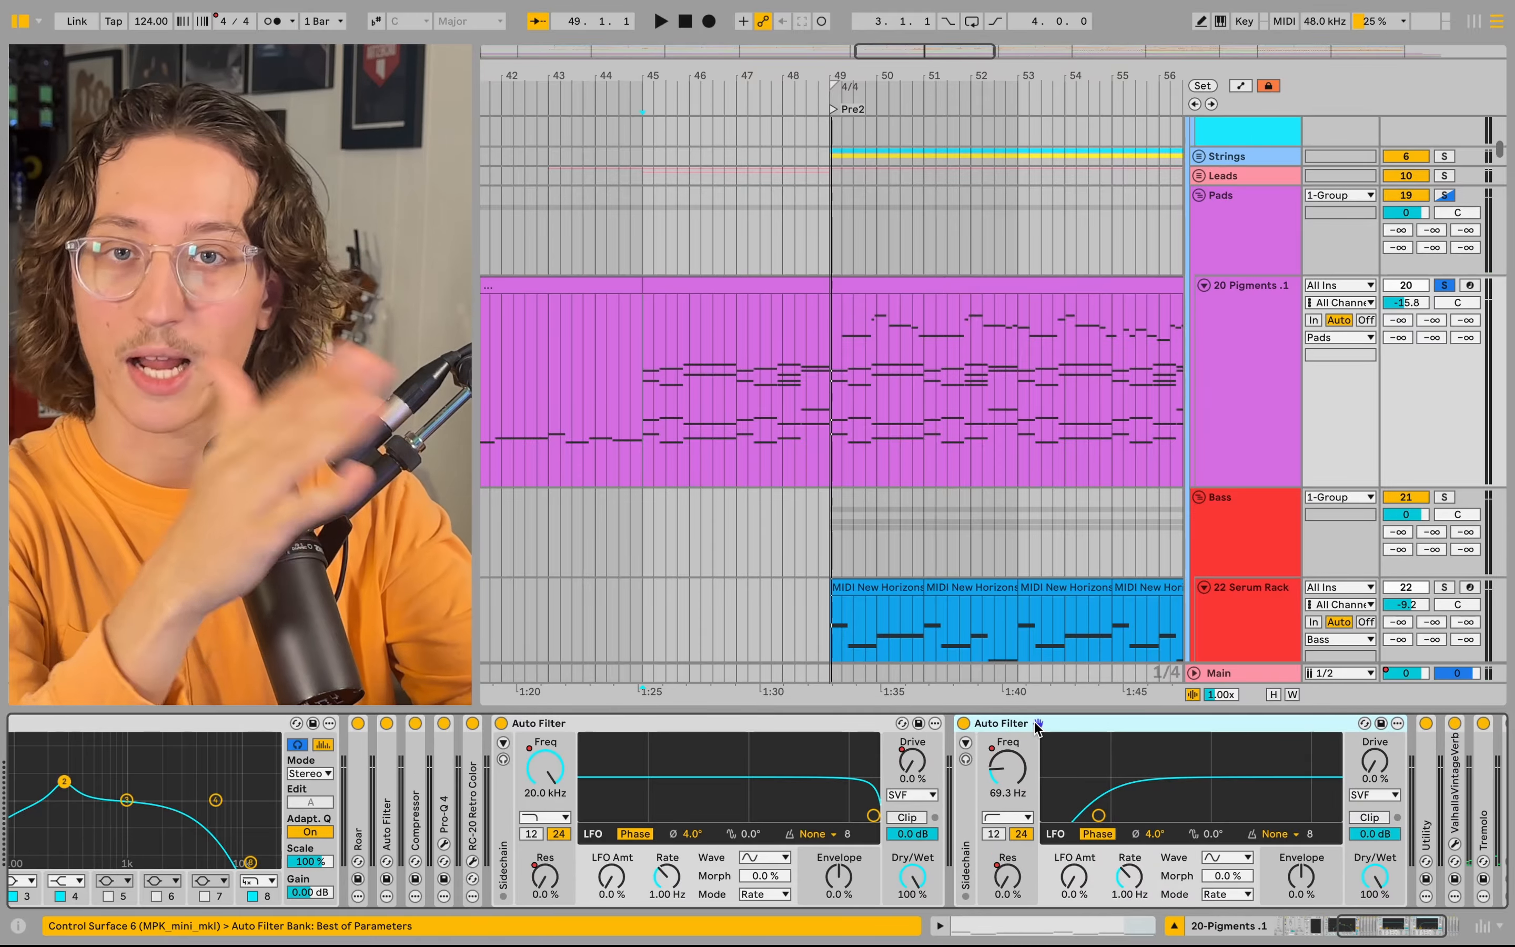
pyautogui.doubleClick(1015, 727)
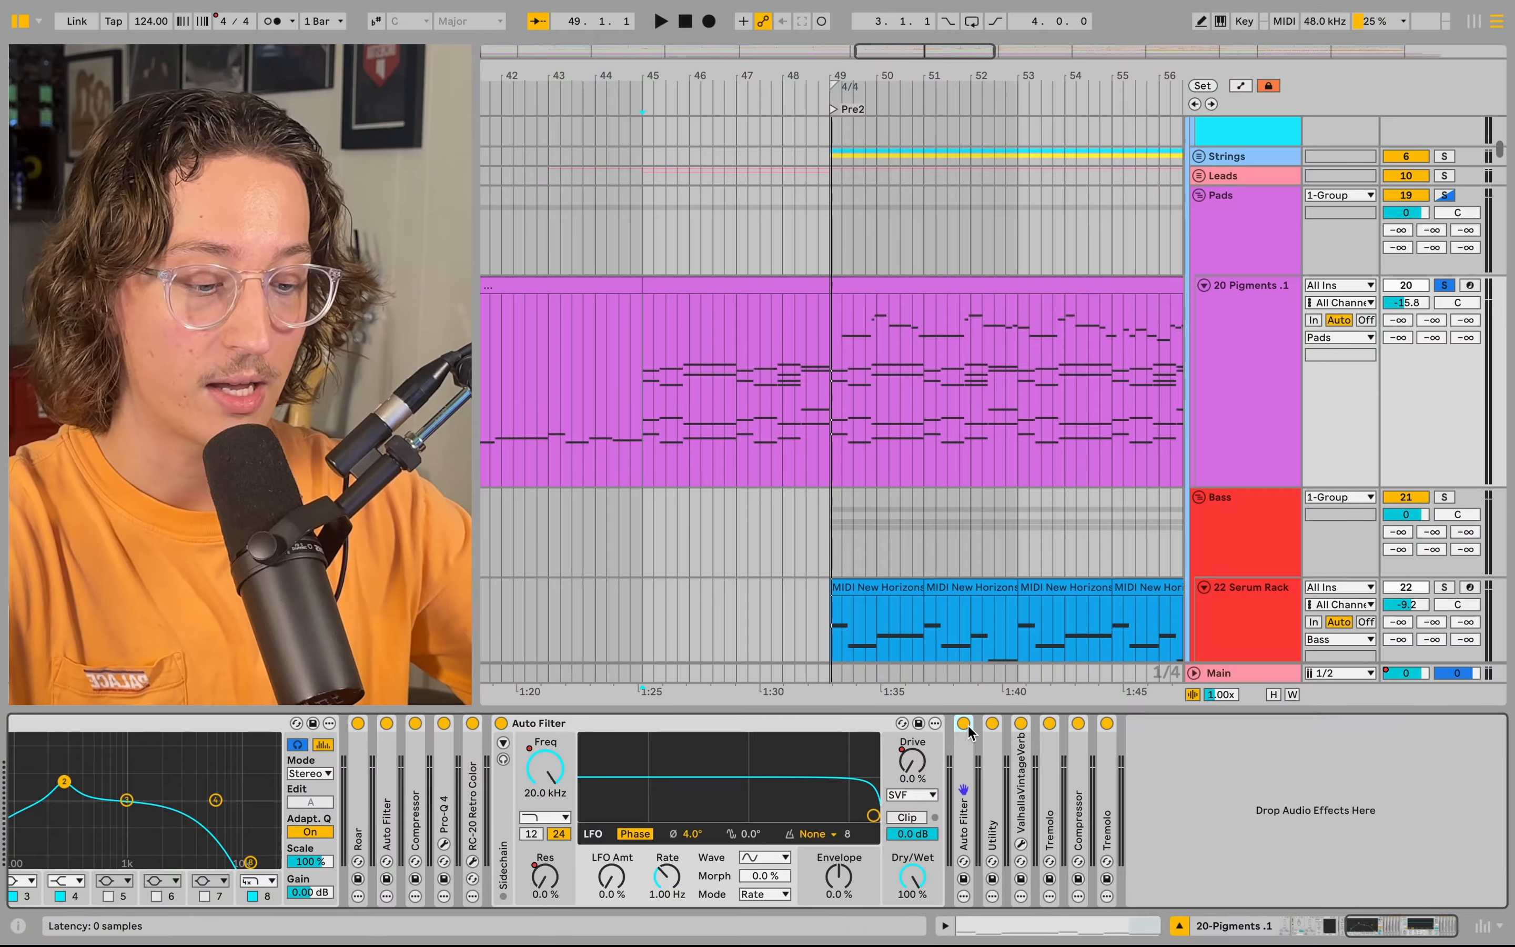
pyautogui.doubleClick(538, 724)
pyautogui.hscroll(-10, 508, 805)
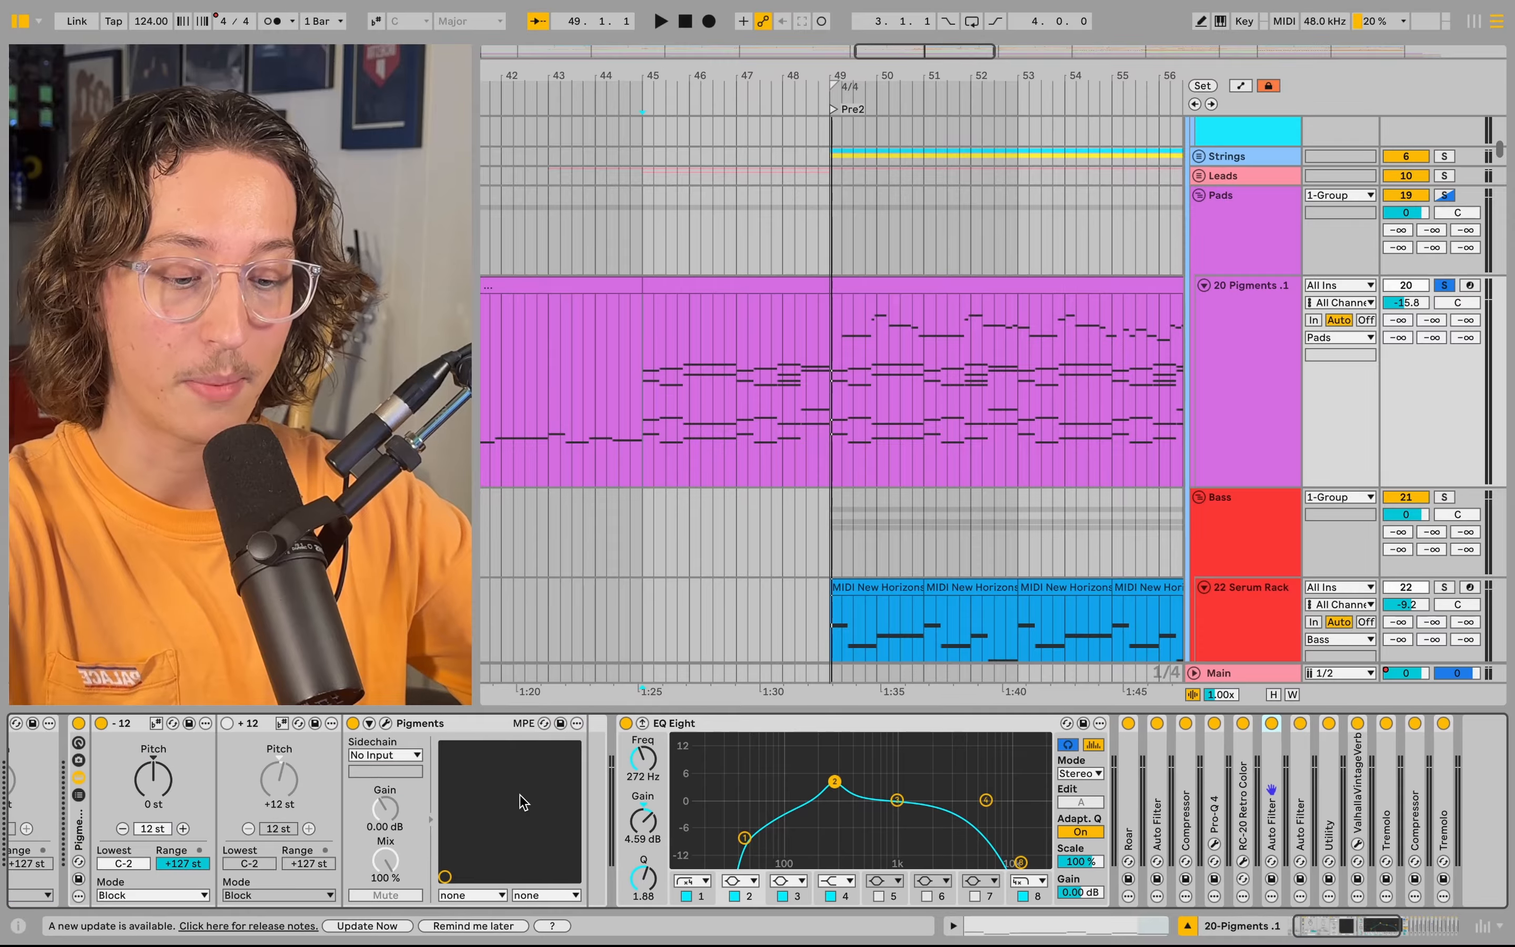
pyautogui.click(694, 724)
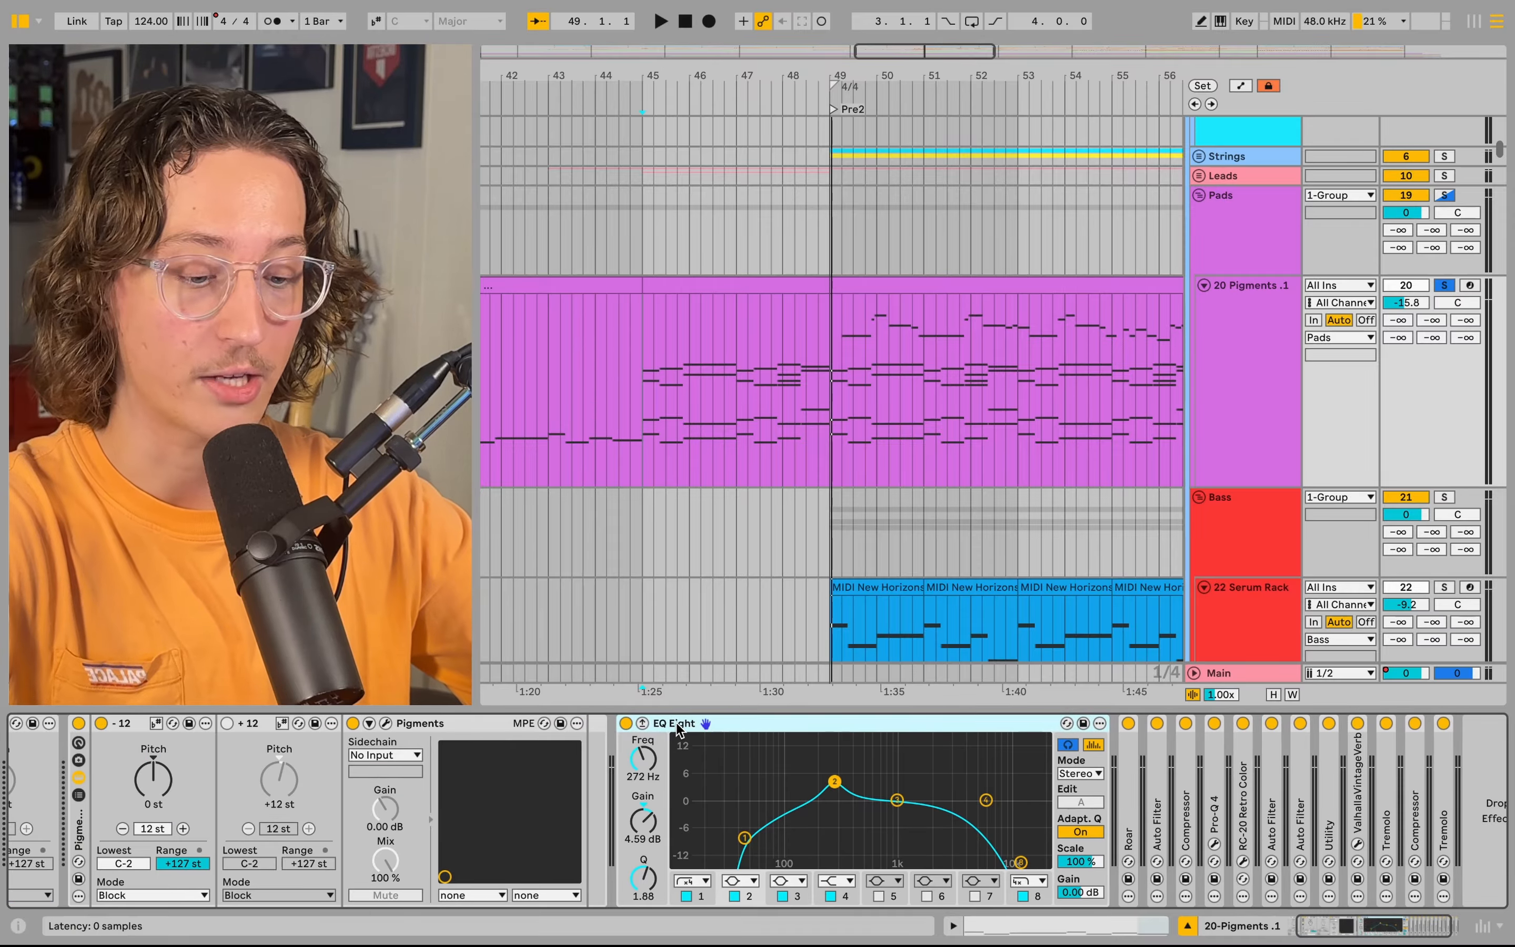
# - Play Pre2 into CHA2 from 53.1.1 and 55.1.1, showing the last Auto Filter's frequency and resonance automation on 20 Pigments .1
pyautogui.click(691, 342)
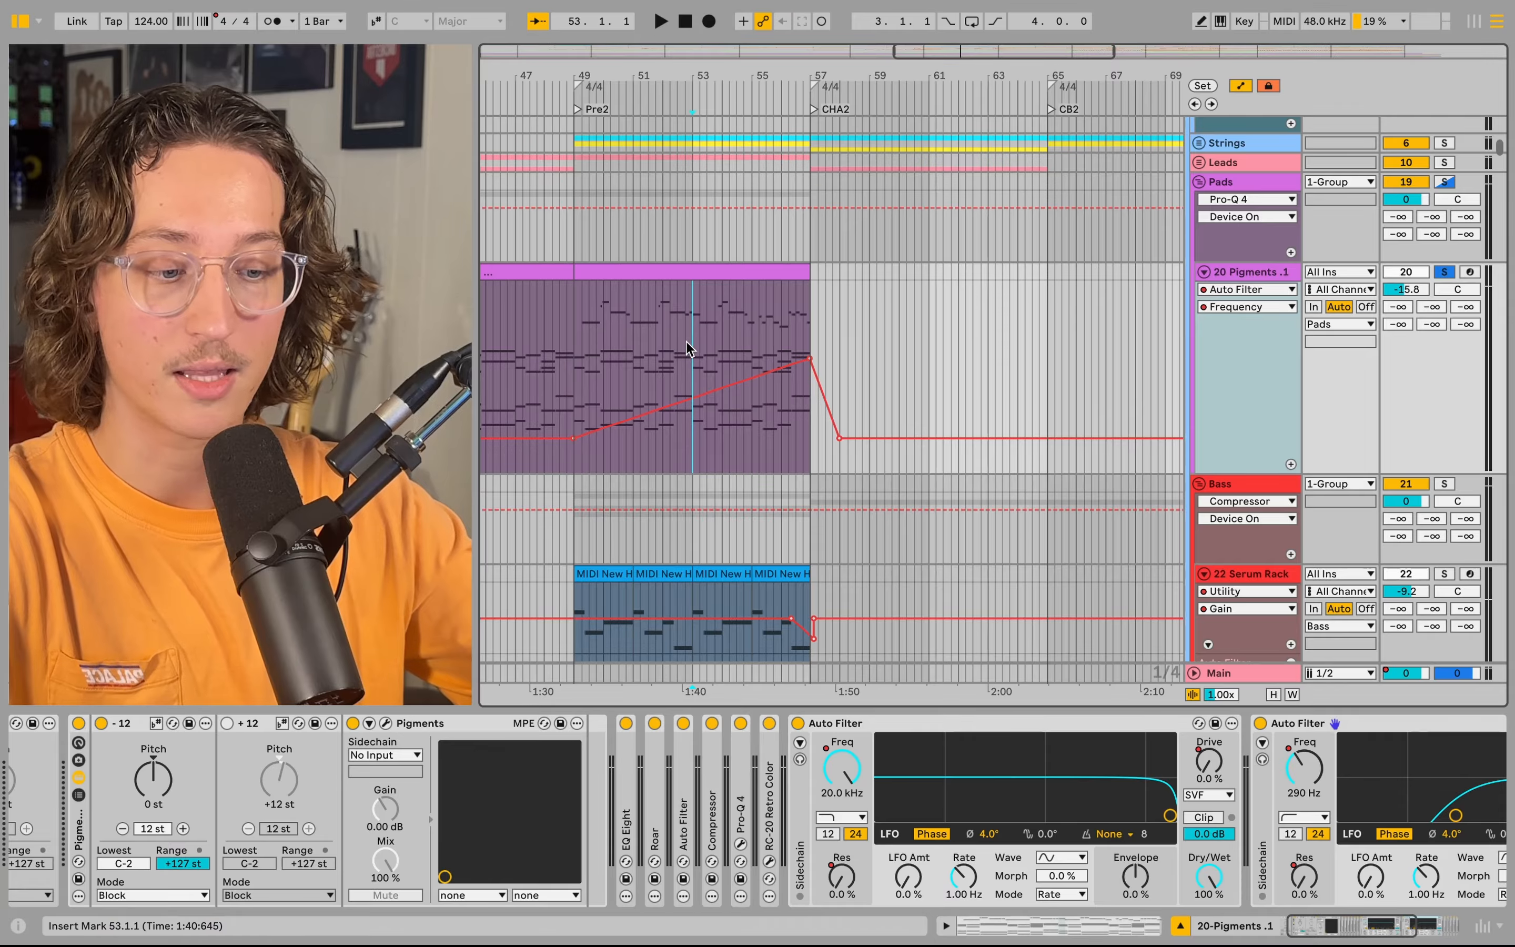
pyautogui.press('space')
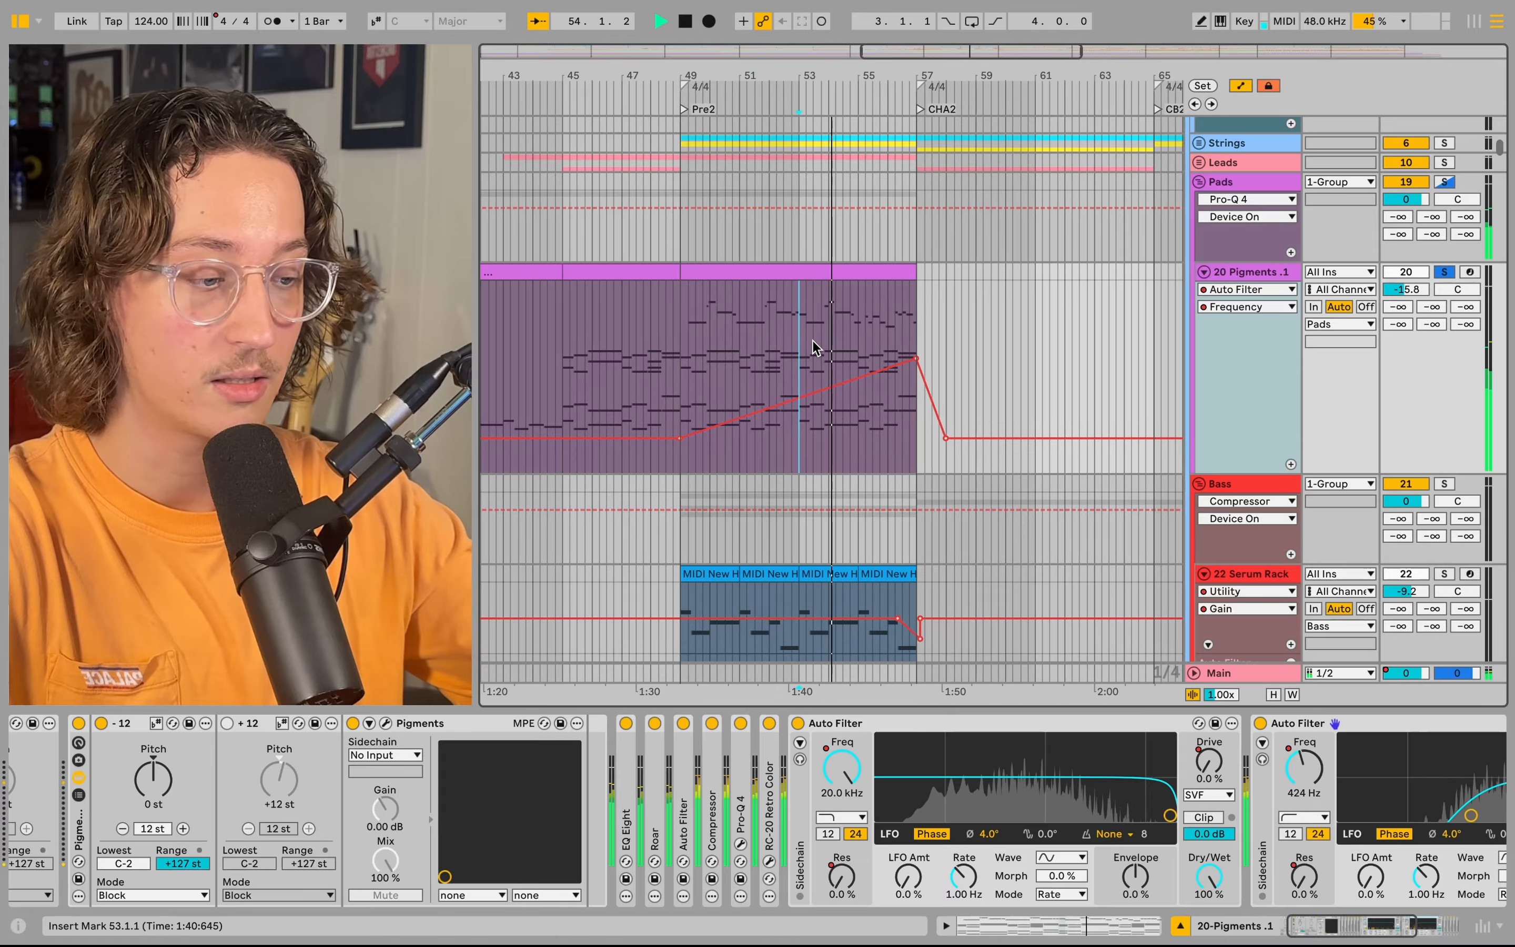
pyautogui.hscroll(3, 1027, 868)
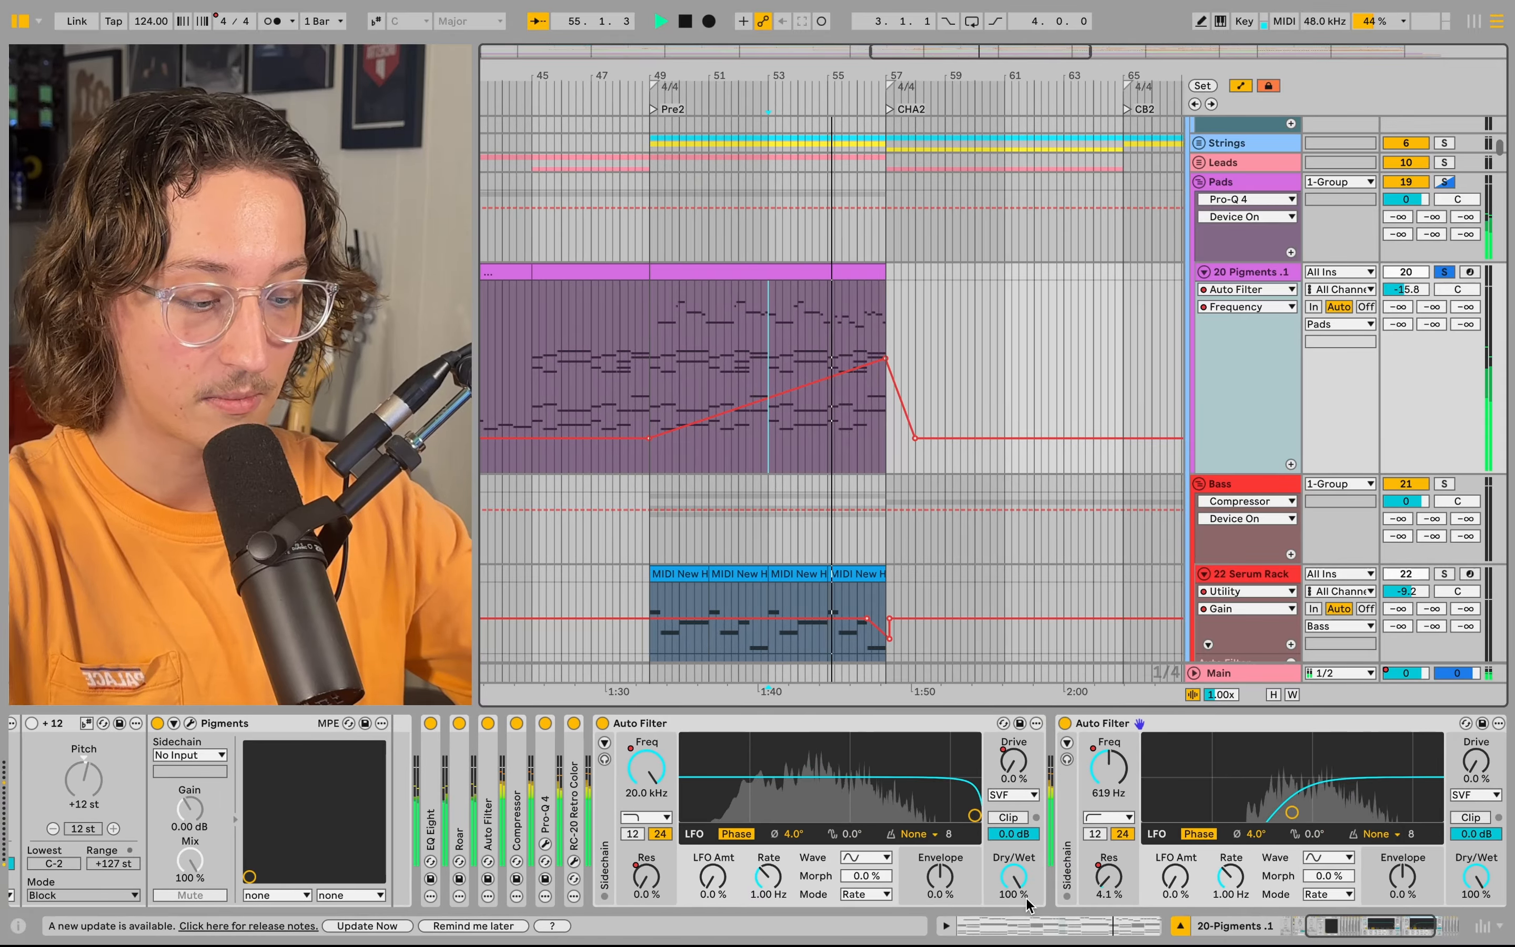
pyautogui.click(1120, 878)
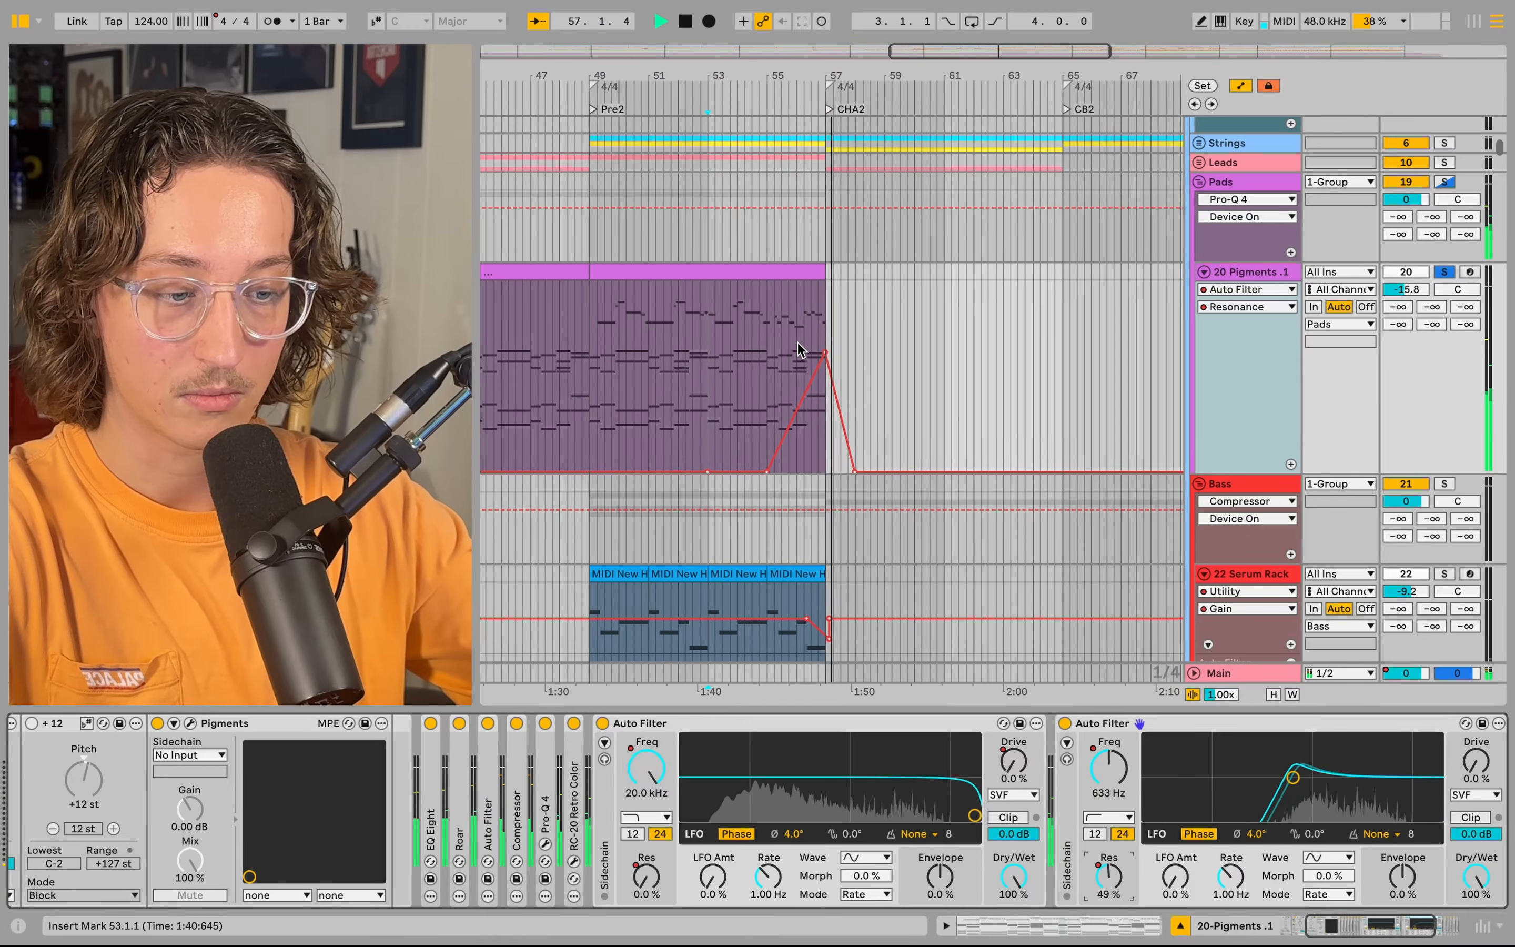
pyautogui.click(749, 334)
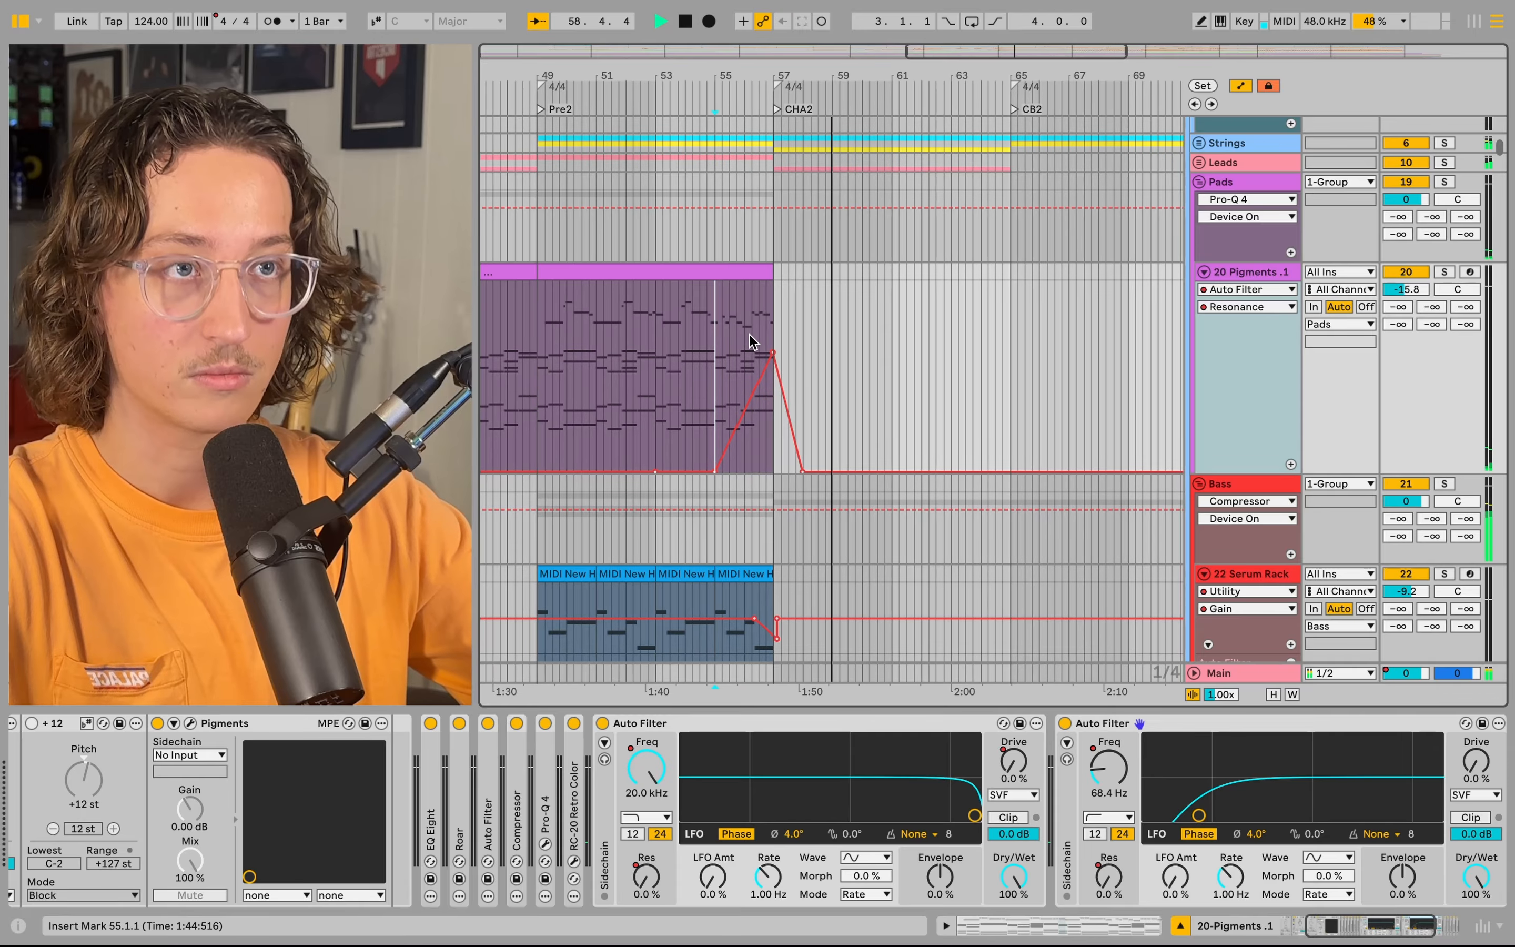
pyautogui.press('space')
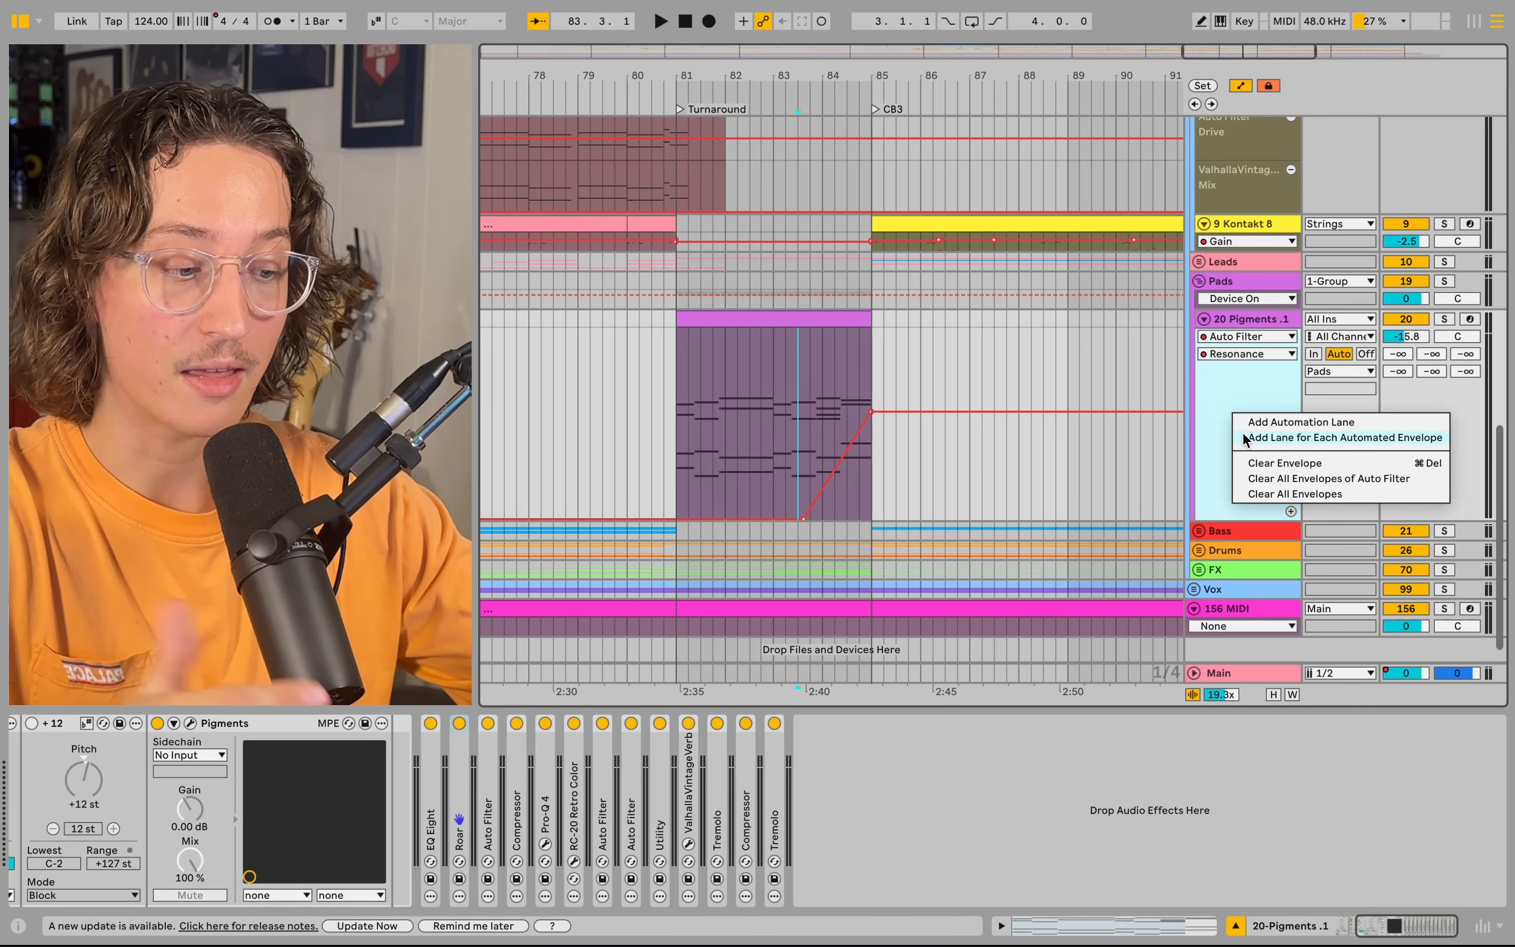
# - Add a lane for each automated envelope on 20 Pigments .1 and review the lanes at the Turnaround
pyautogui.click(1243, 432)
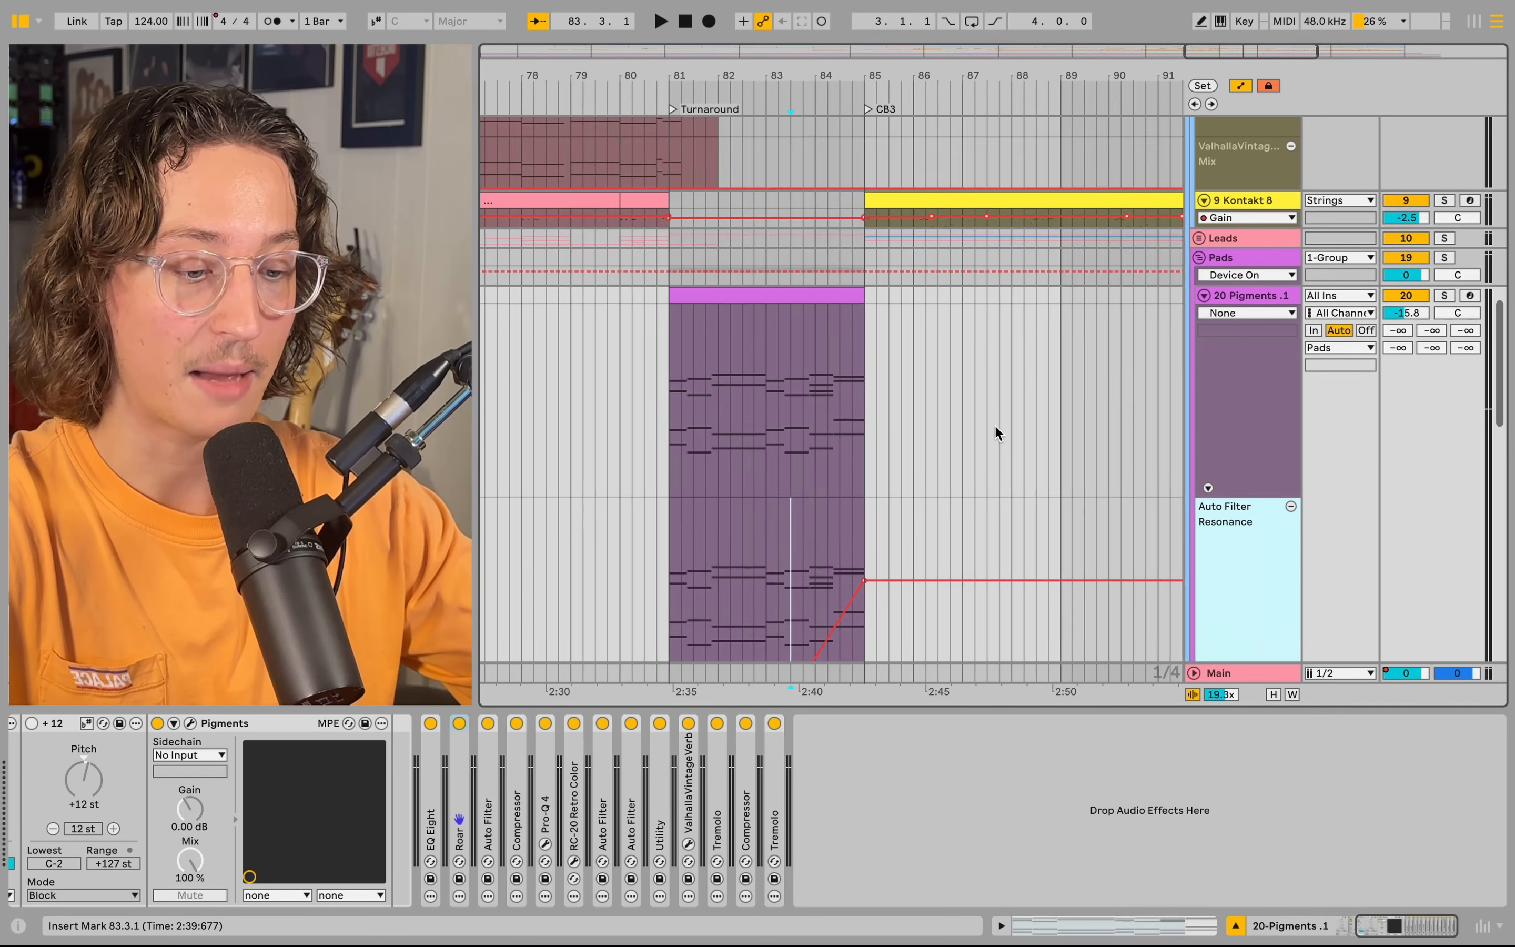
pyautogui.scroll(-6, 993, 423)
pyautogui.scroll(5, 992, 423)
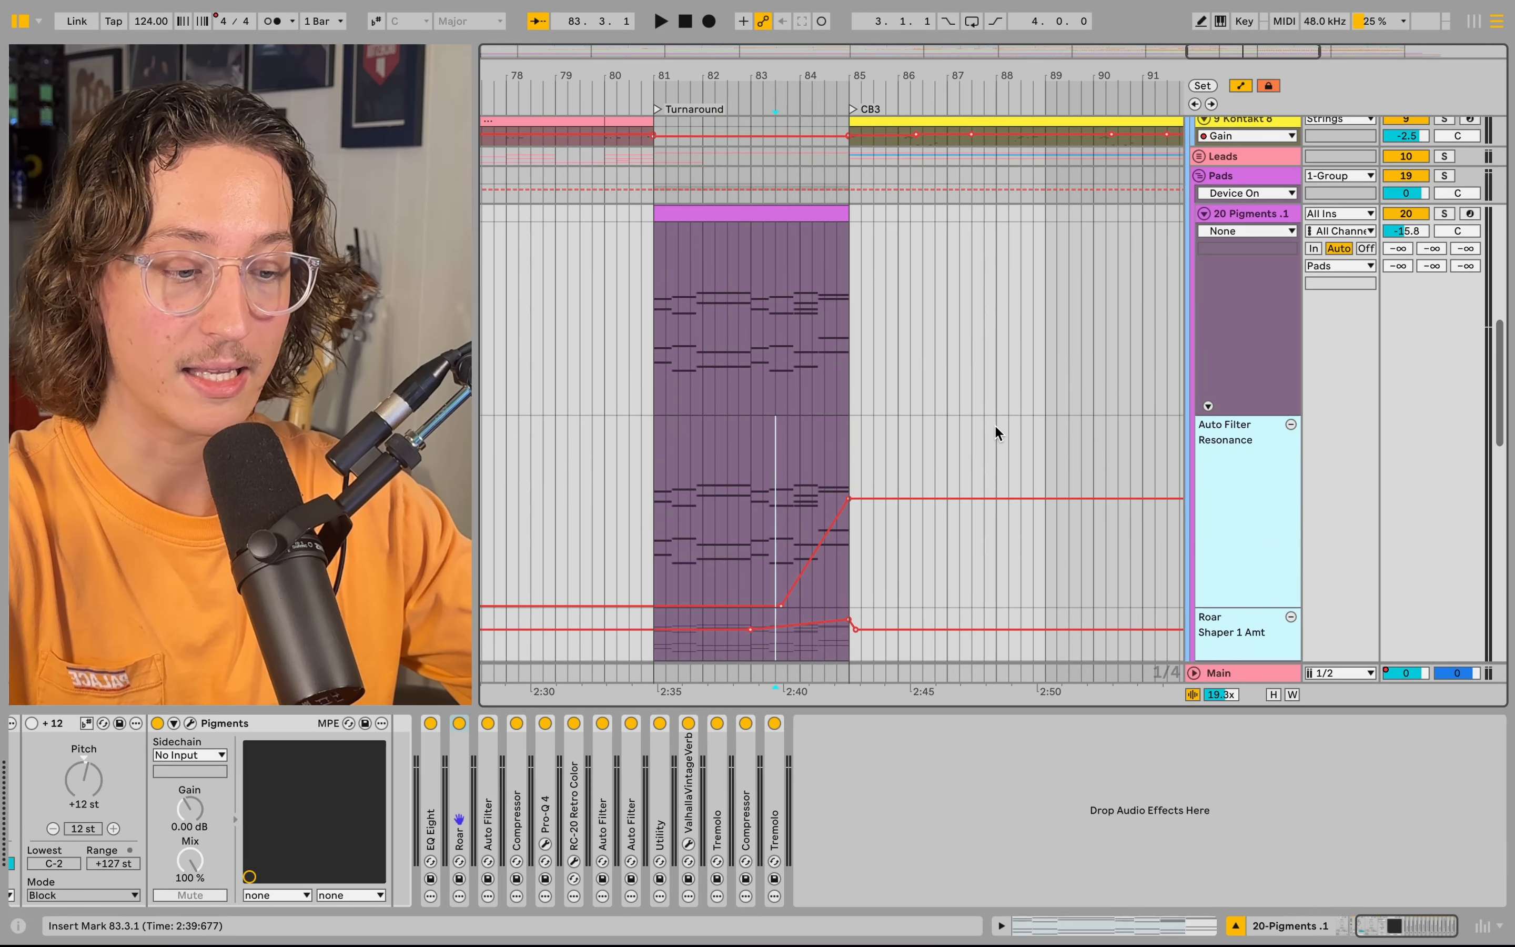
# - Solo 20 Pigments .1 and play the Turnaround from 83.1.1 with its automation lanes visible
pyautogui.click(743, 313)
pyautogui.click(761, 308)
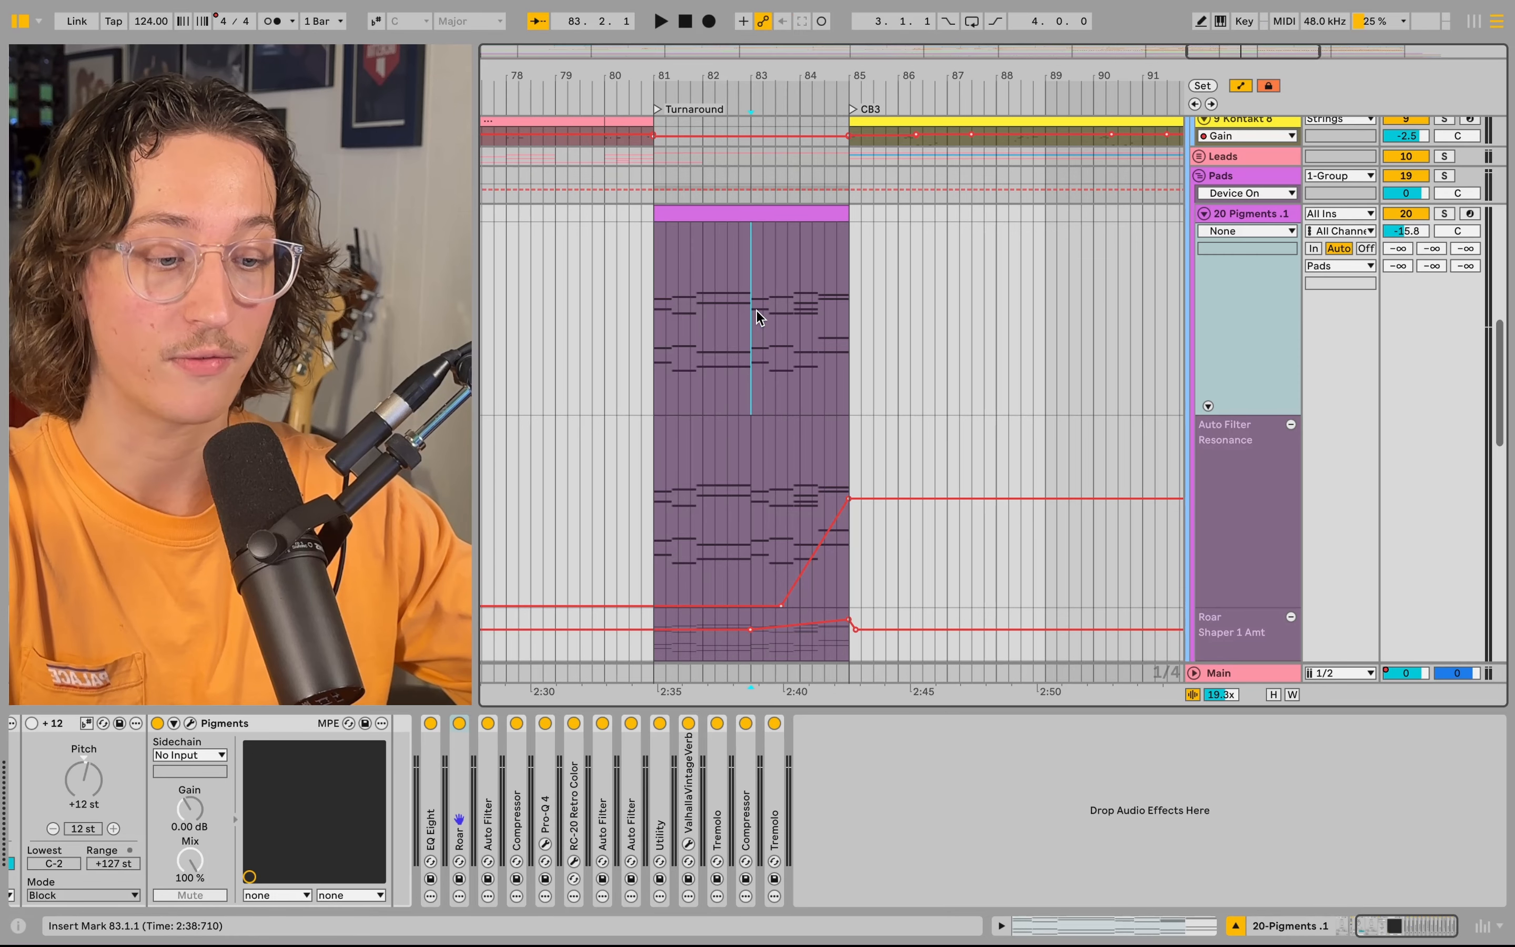
pyautogui.press('s')
pyautogui.press('space')
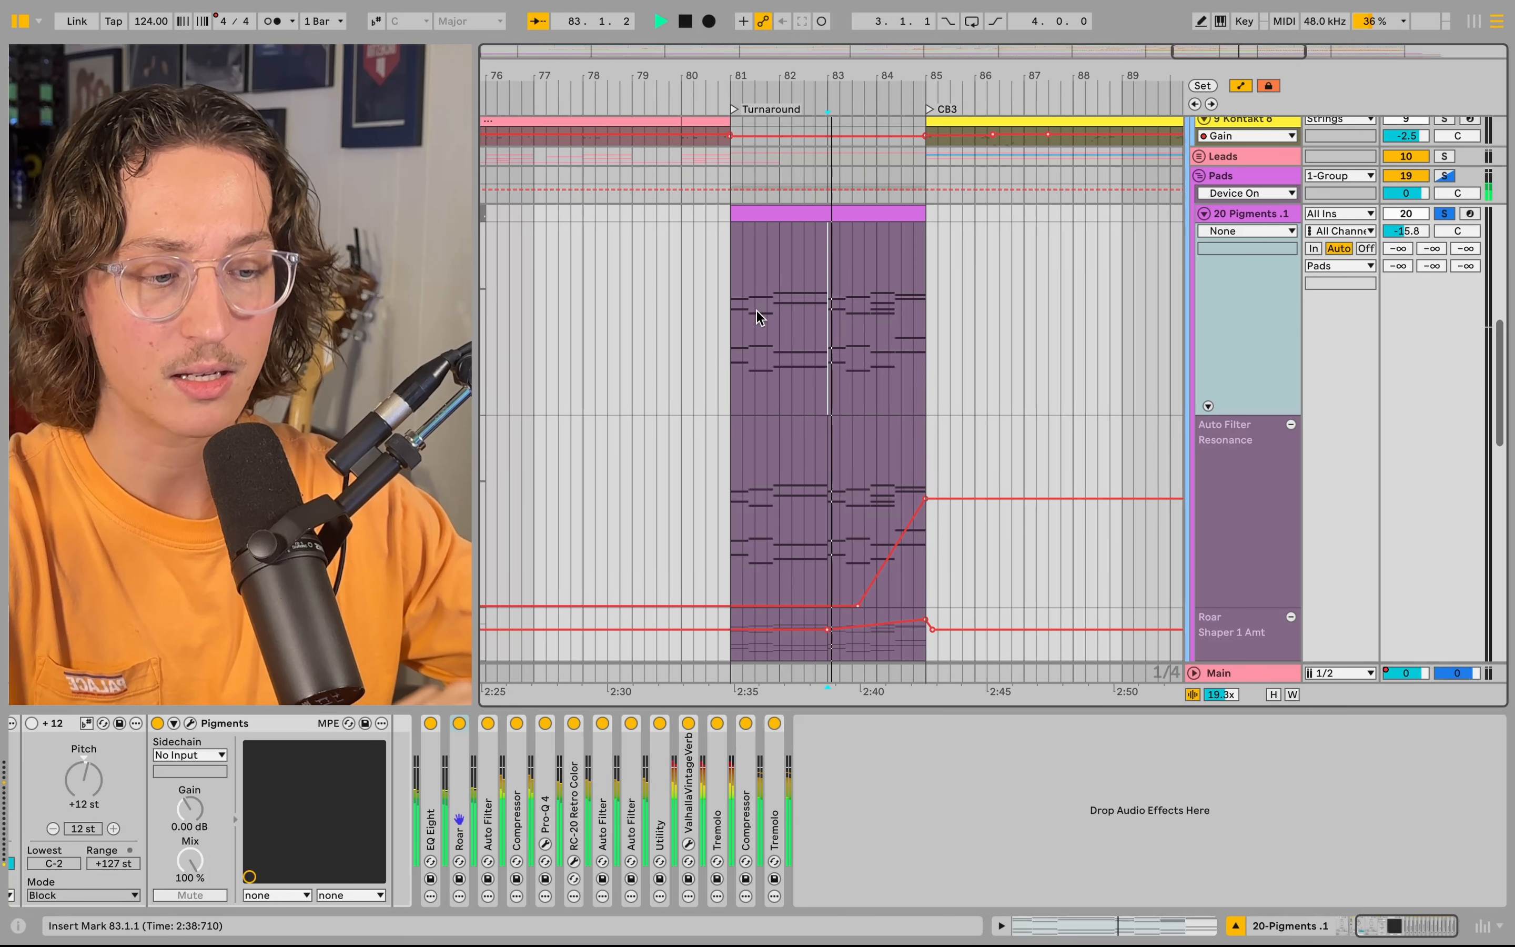
# - Play the soloed 20 Pigments .1 on from 83.1.1 into CB3 while reviewing its Roar, Auto Filter and RC-20 Retro Color automation lanes
pyautogui.scroll(-5, 756, 310)
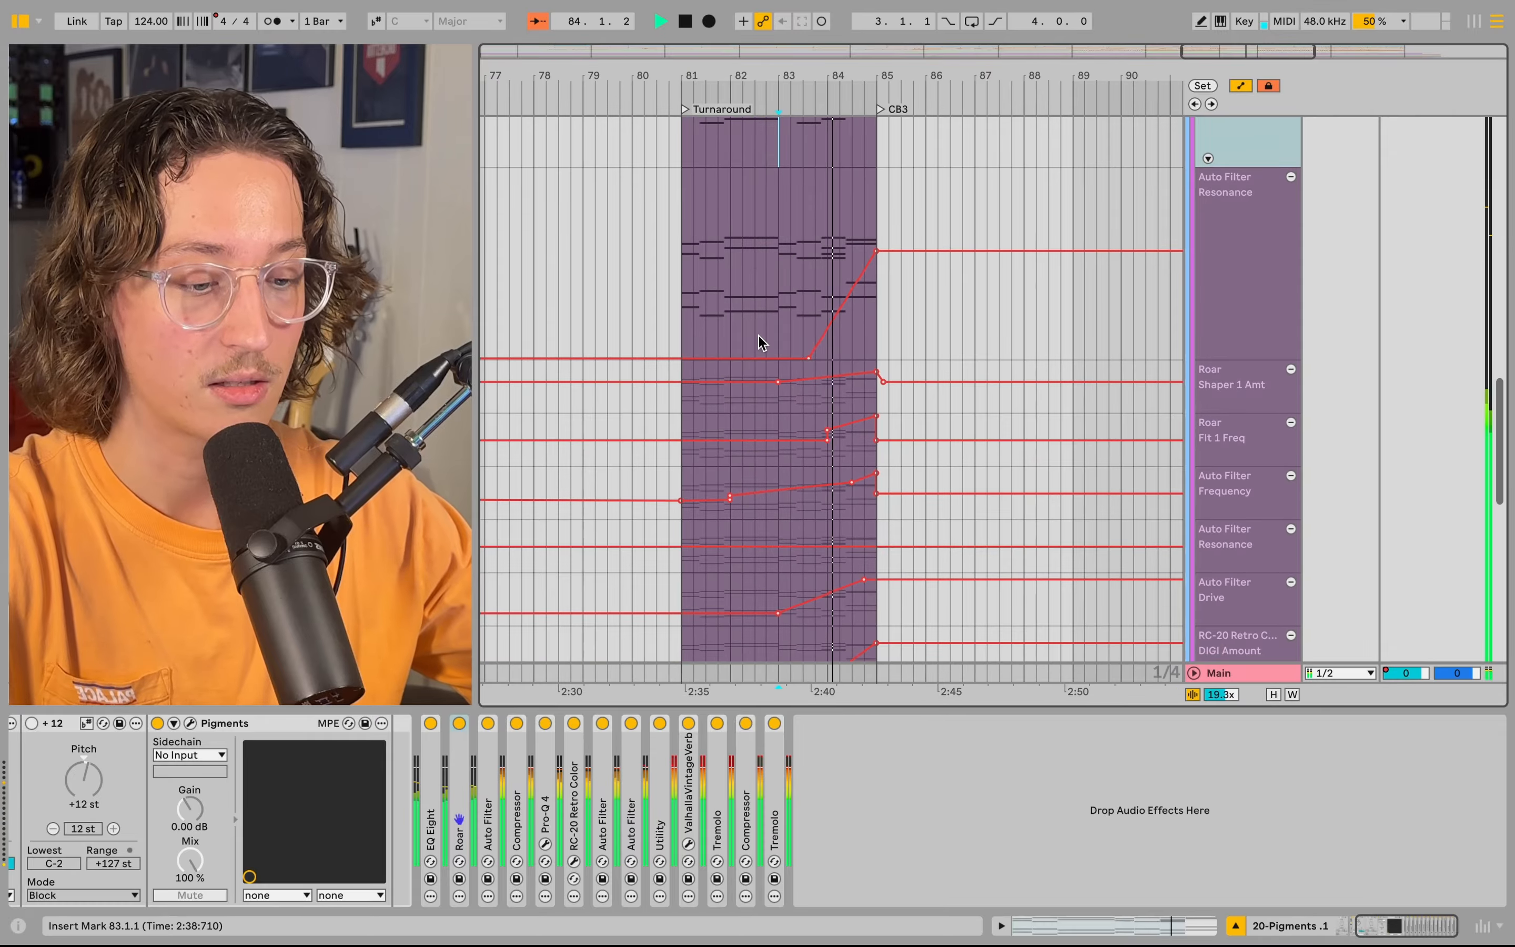
pyautogui.scroll(-8, 757, 335)
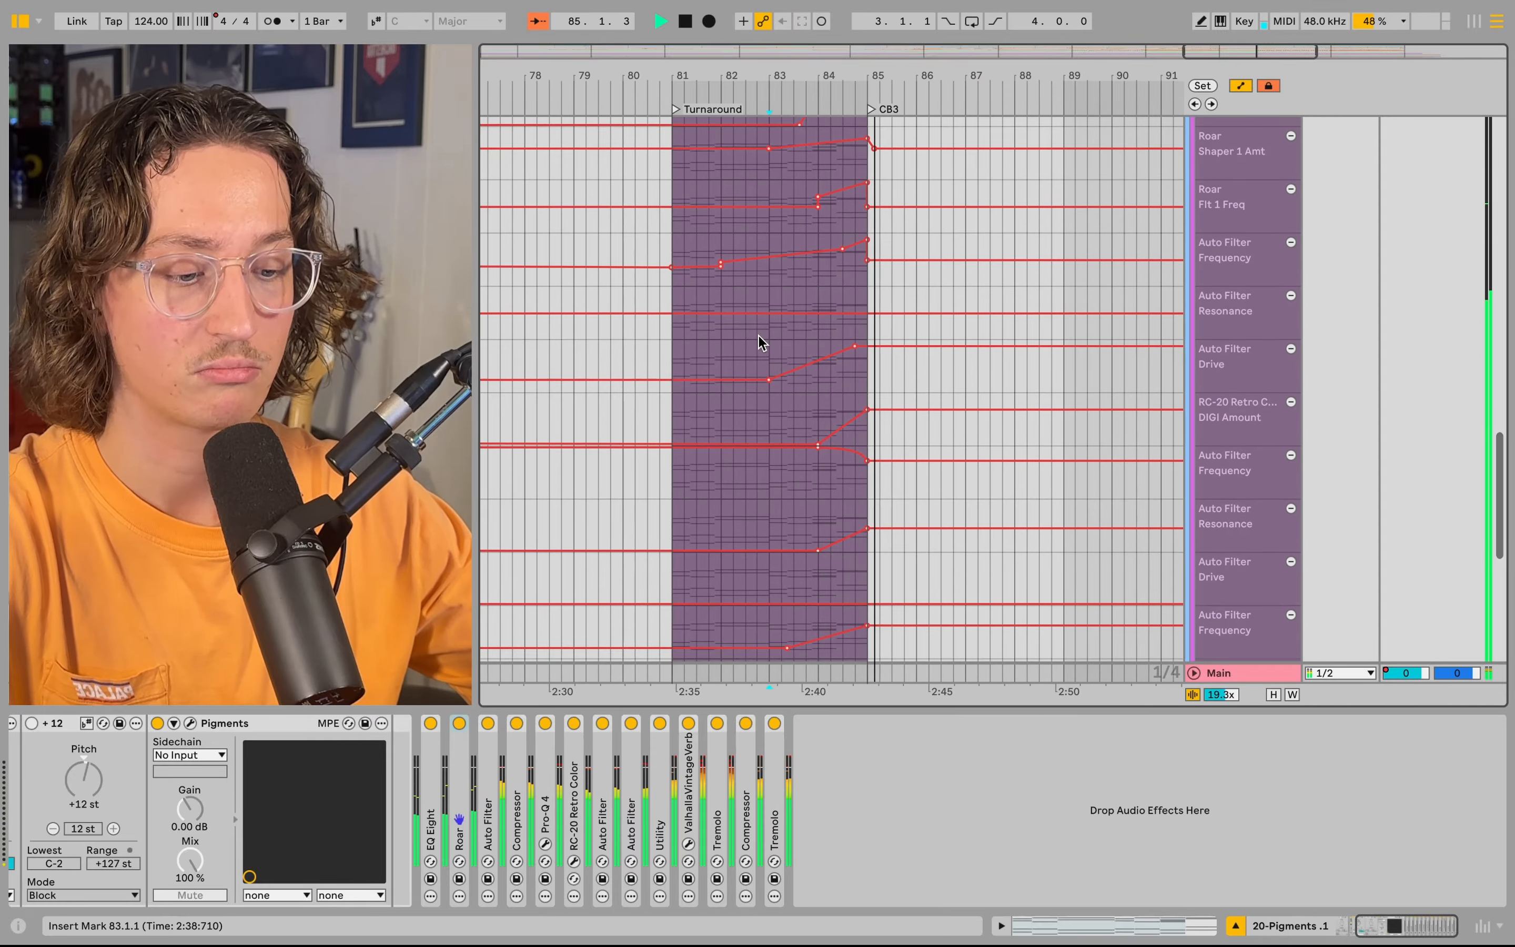
pyautogui.scroll(5, 758, 335)
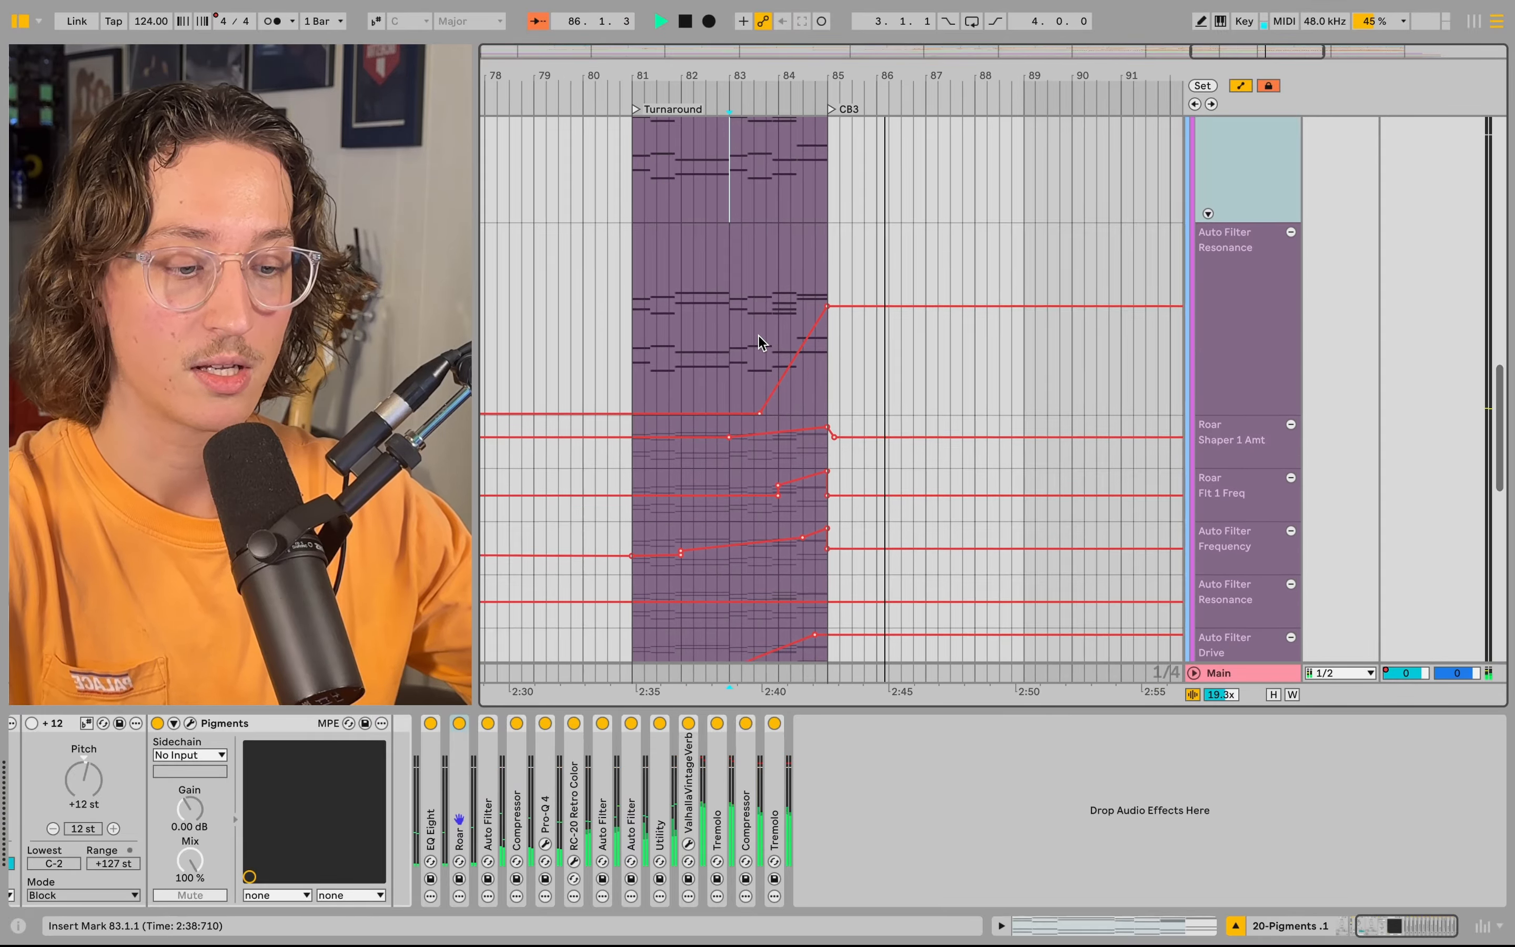
pyautogui.press('space')
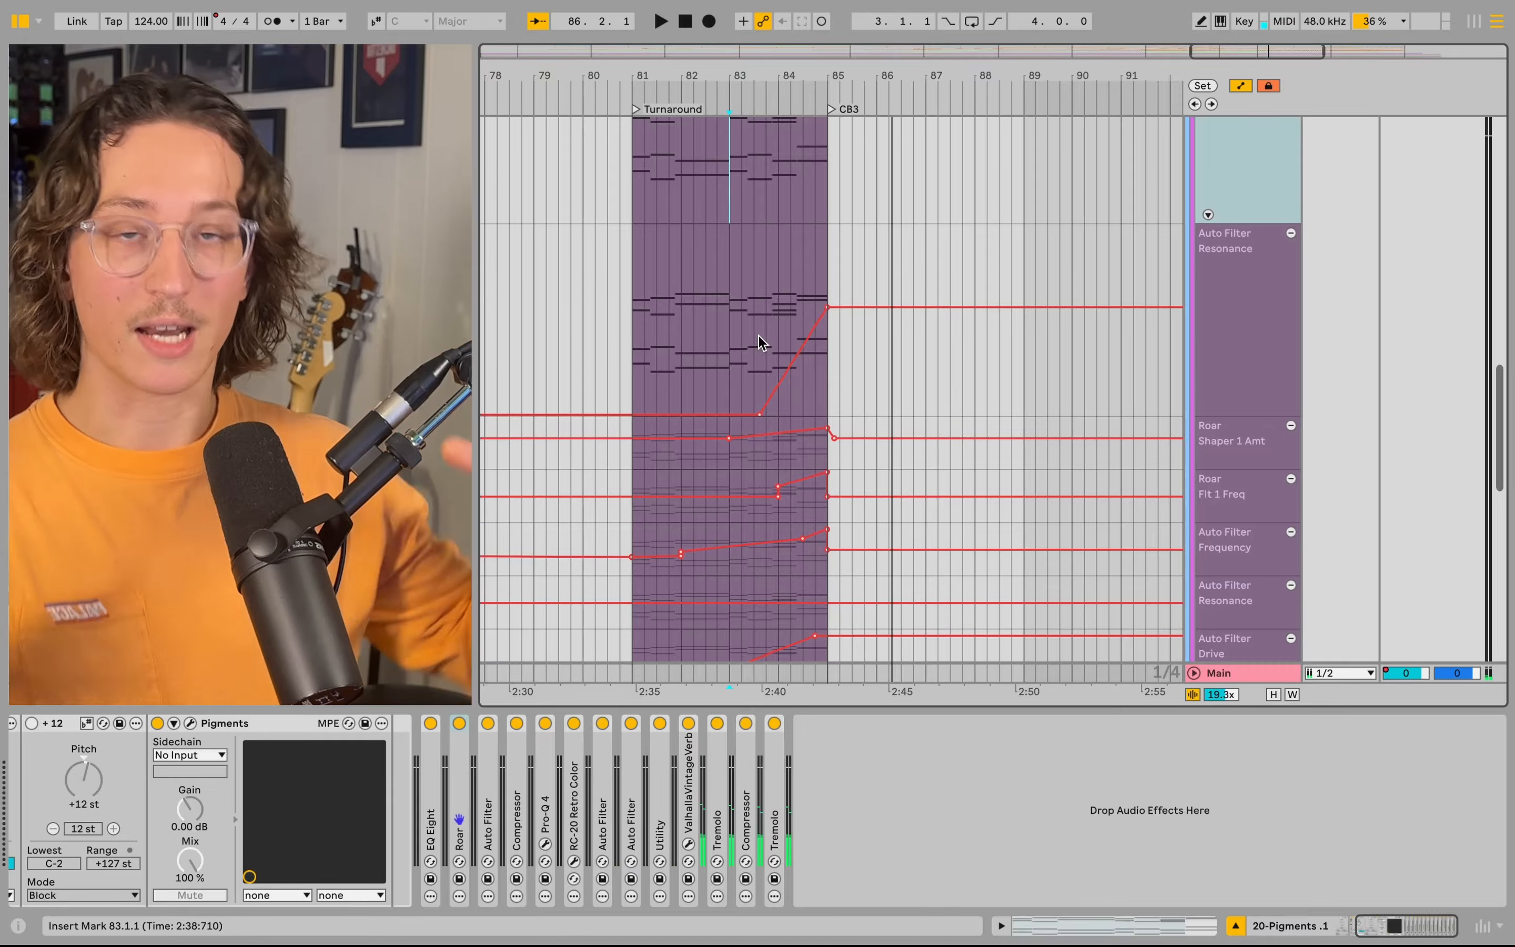
# - Unsolo 20 Pigments .1 and play the Turnaround from 83.1.1 into CB3 with the full arrangement
pyautogui.scroll(3, 757, 335)
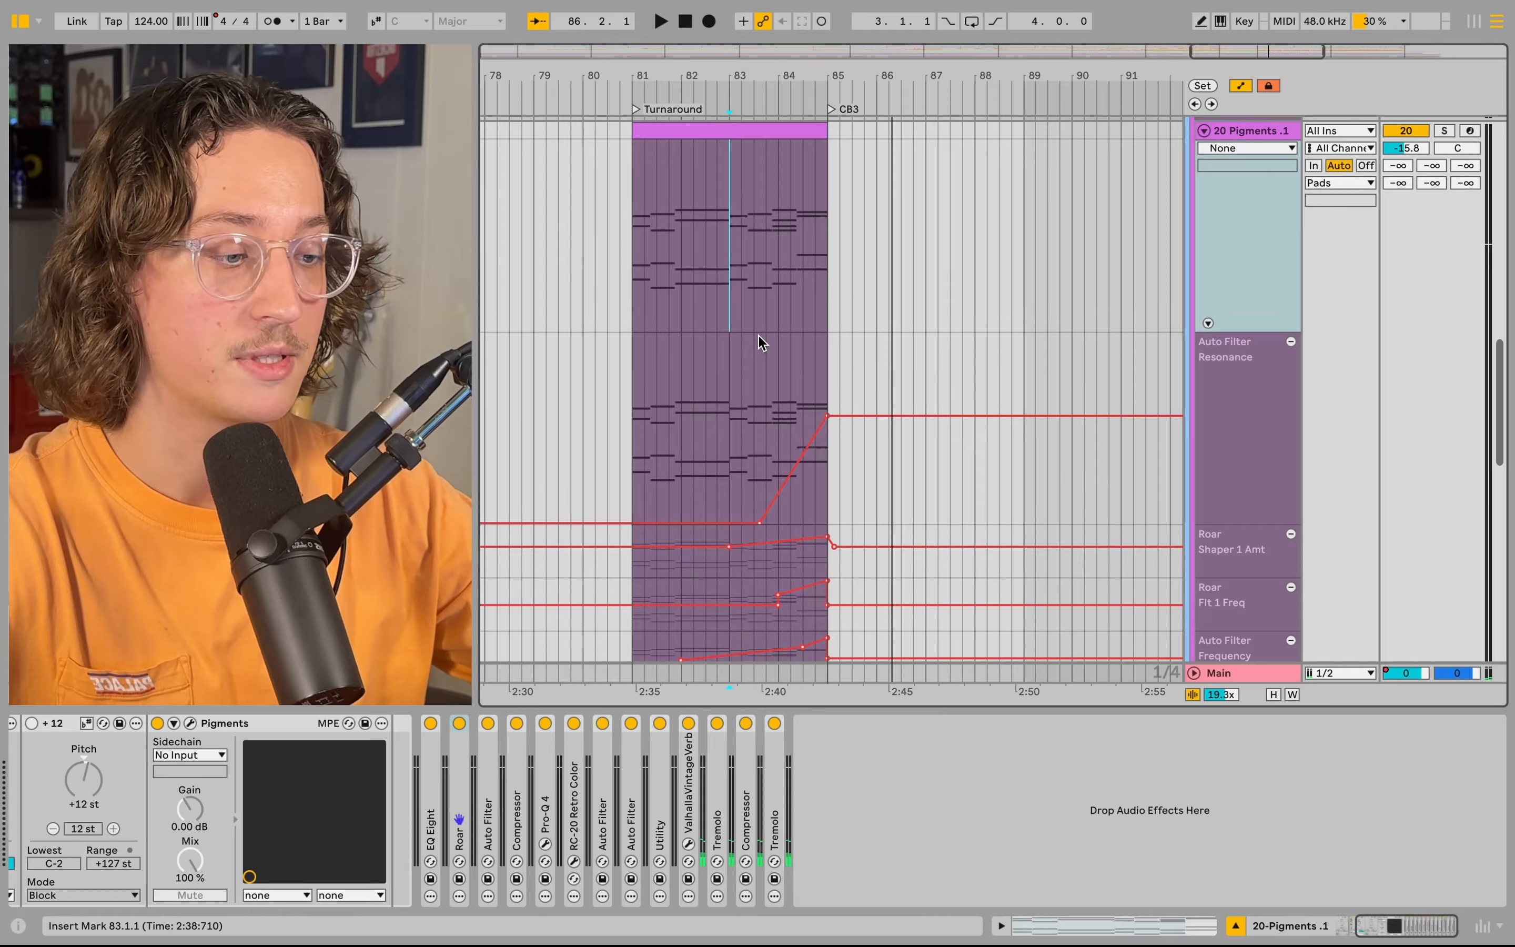
pyautogui.scroll(1, 759, 339)
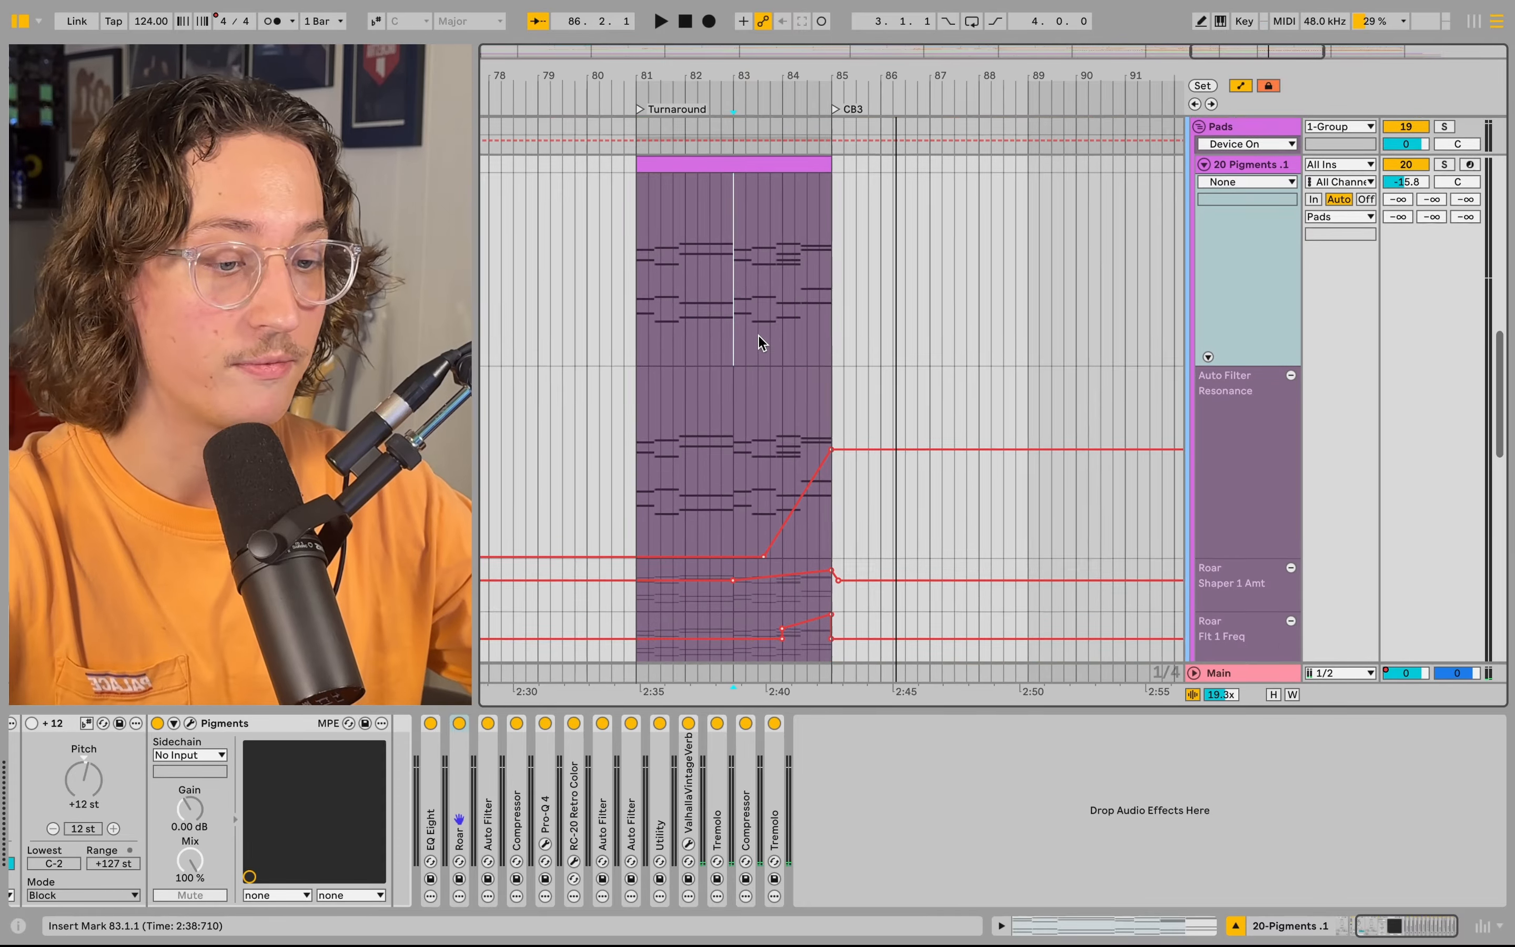
pyautogui.scroll(1, 758, 335)
pyautogui.press('space')
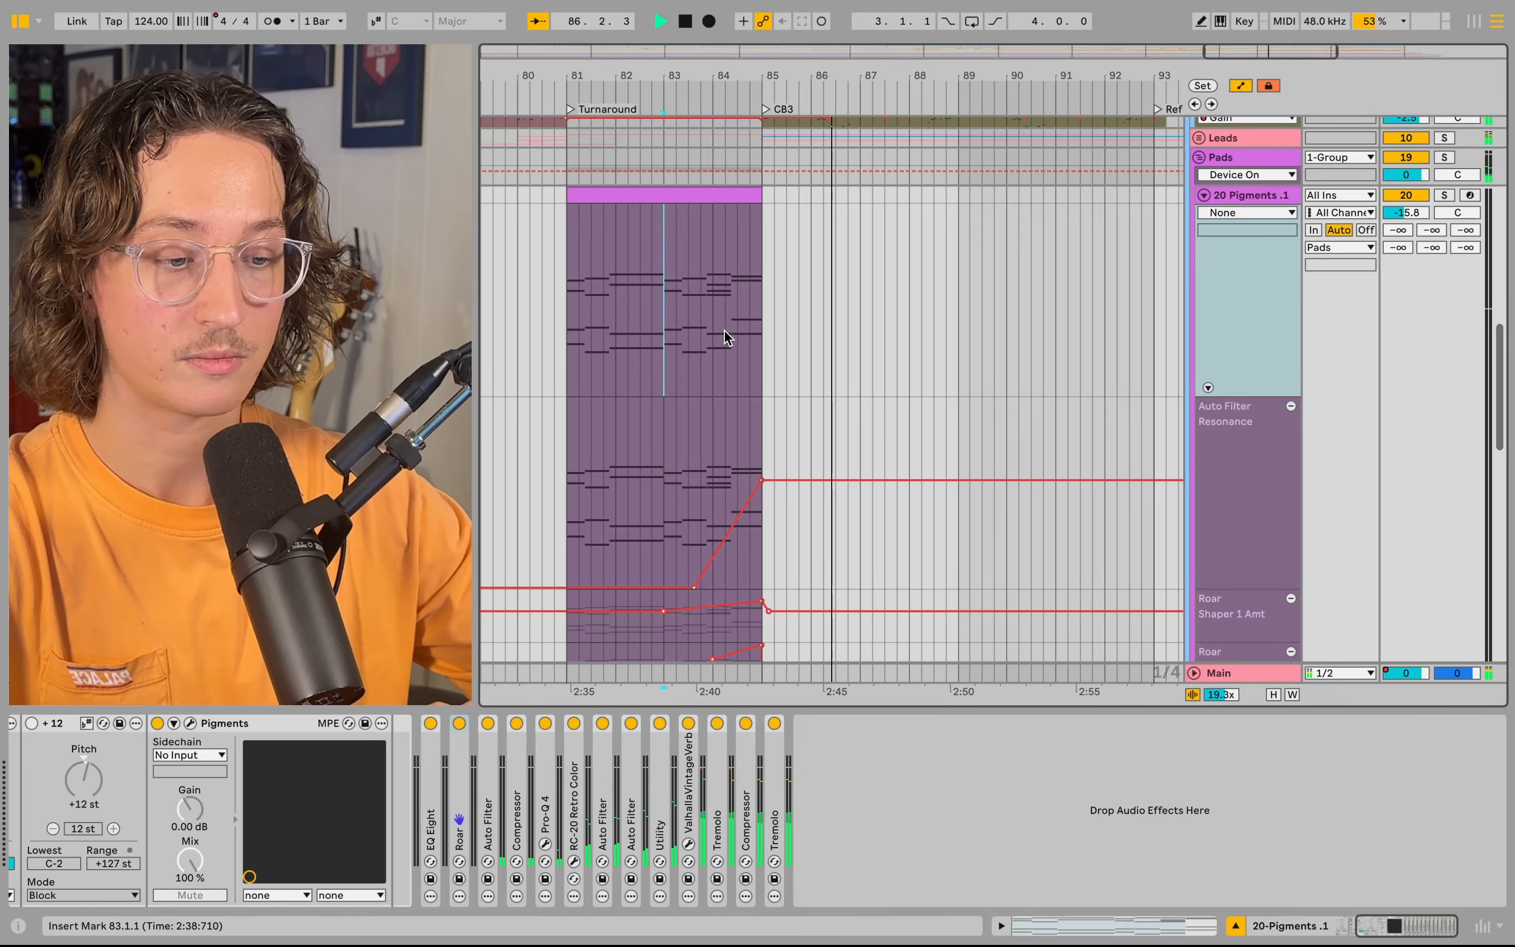
pyautogui.press('space')
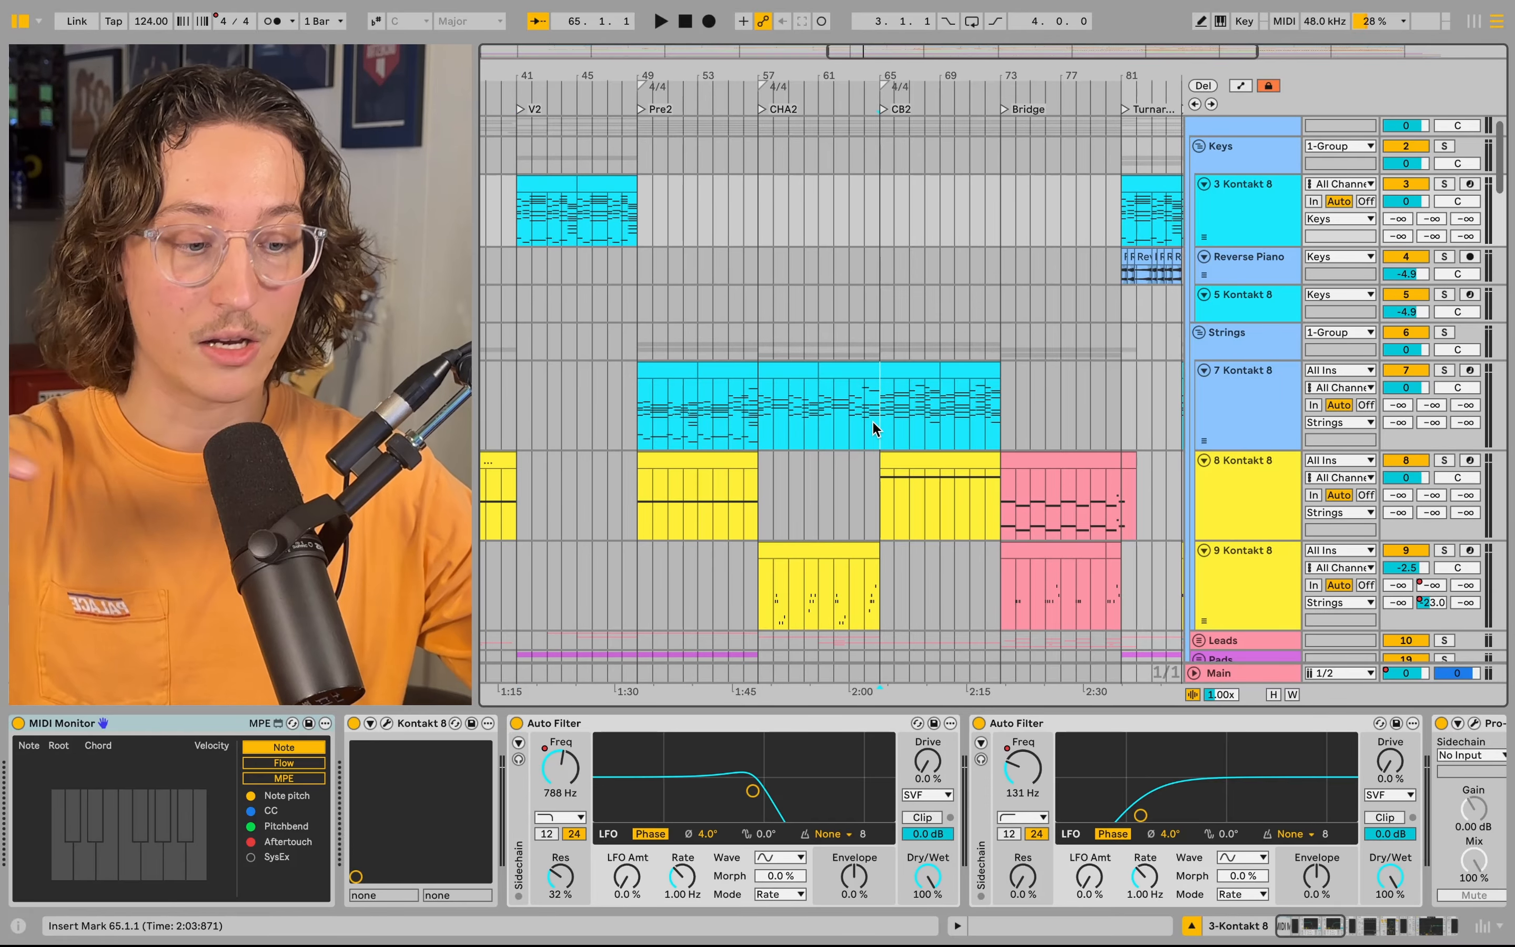
# - Enlarge the 3 Kontakt 8 track to show its notes, solo it and play from 1.1.1
pyautogui.moveTo(872, 419); pyautogui.dragTo(973, 420)
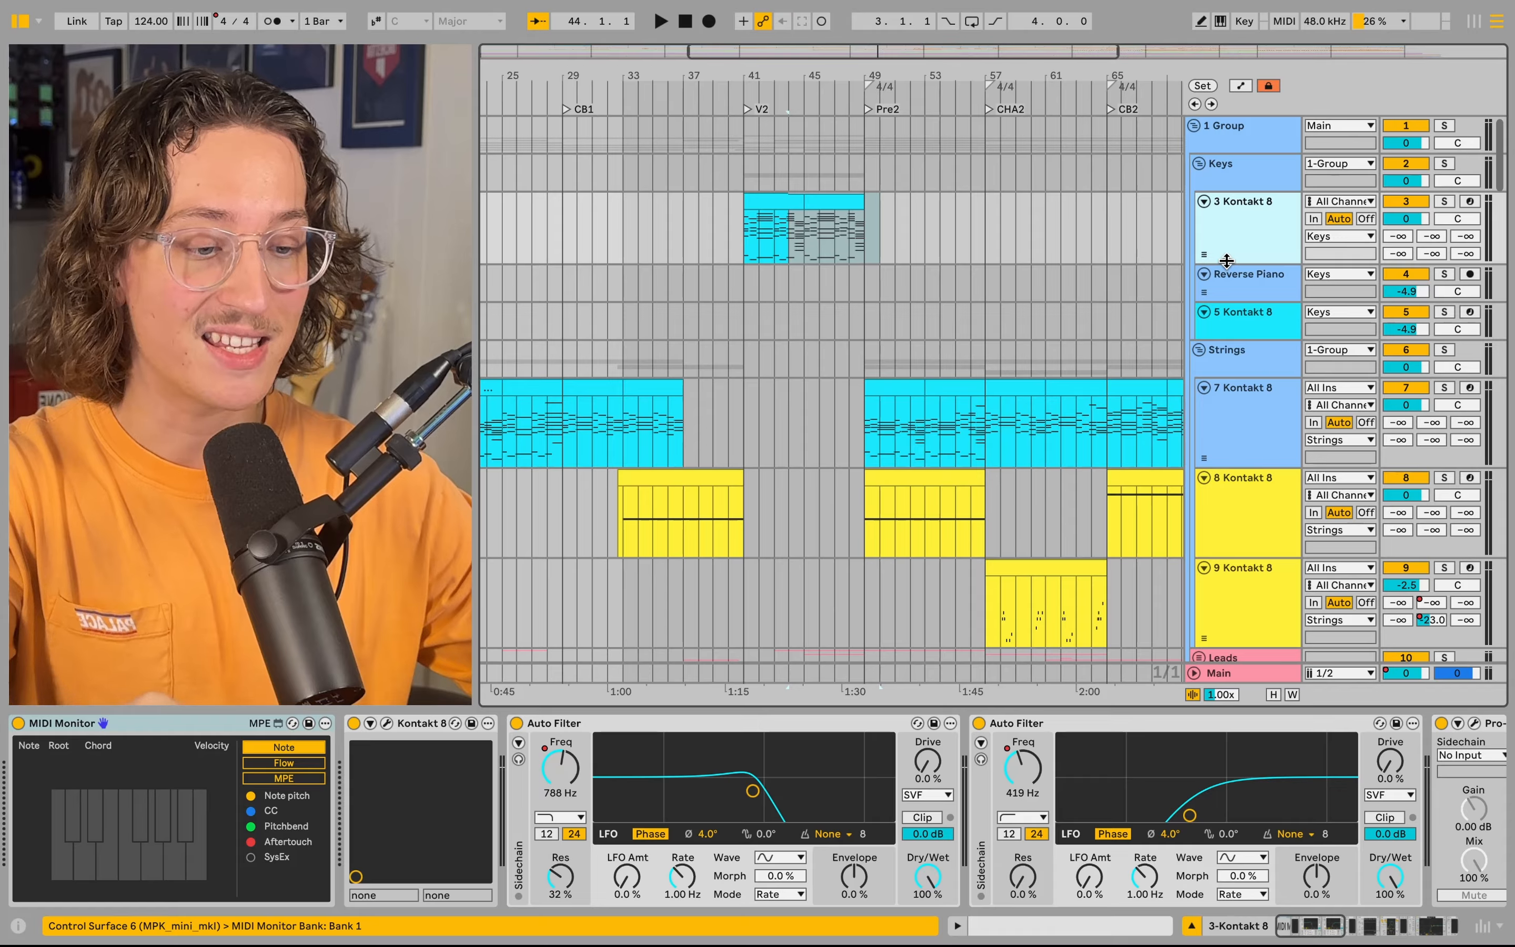
pyautogui.moveTo(1226, 261); pyautogui.dragTo(1226, 341)
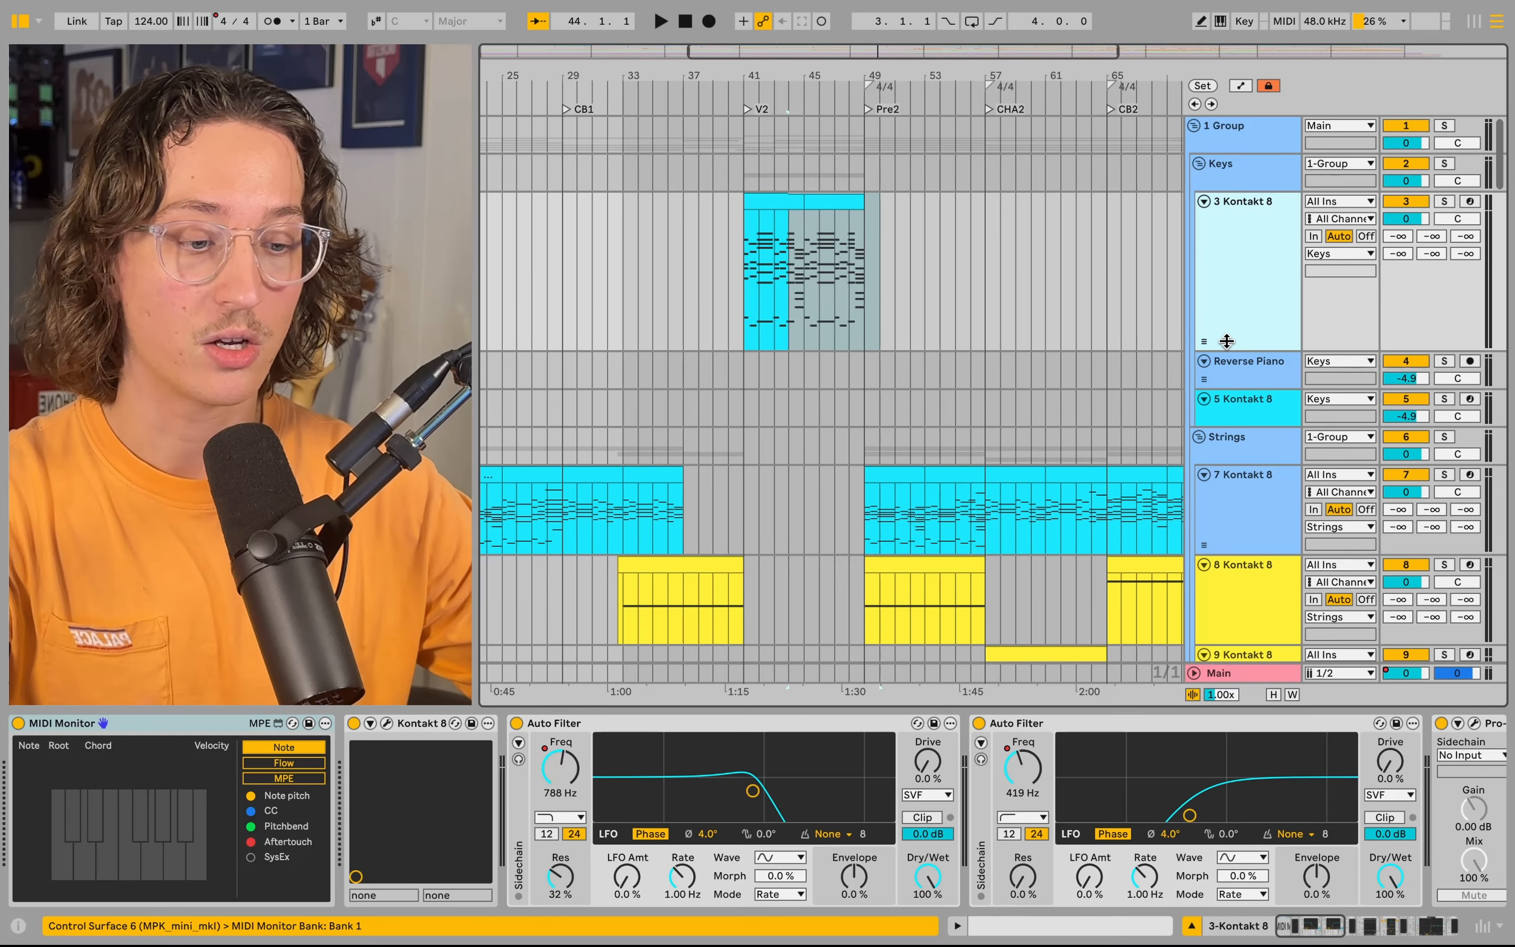
pyautogui.hscroll(-6, 754, 312)
pyautogui.click(484, 283)
pyautogui.press('s')
pyautogui.press('space')
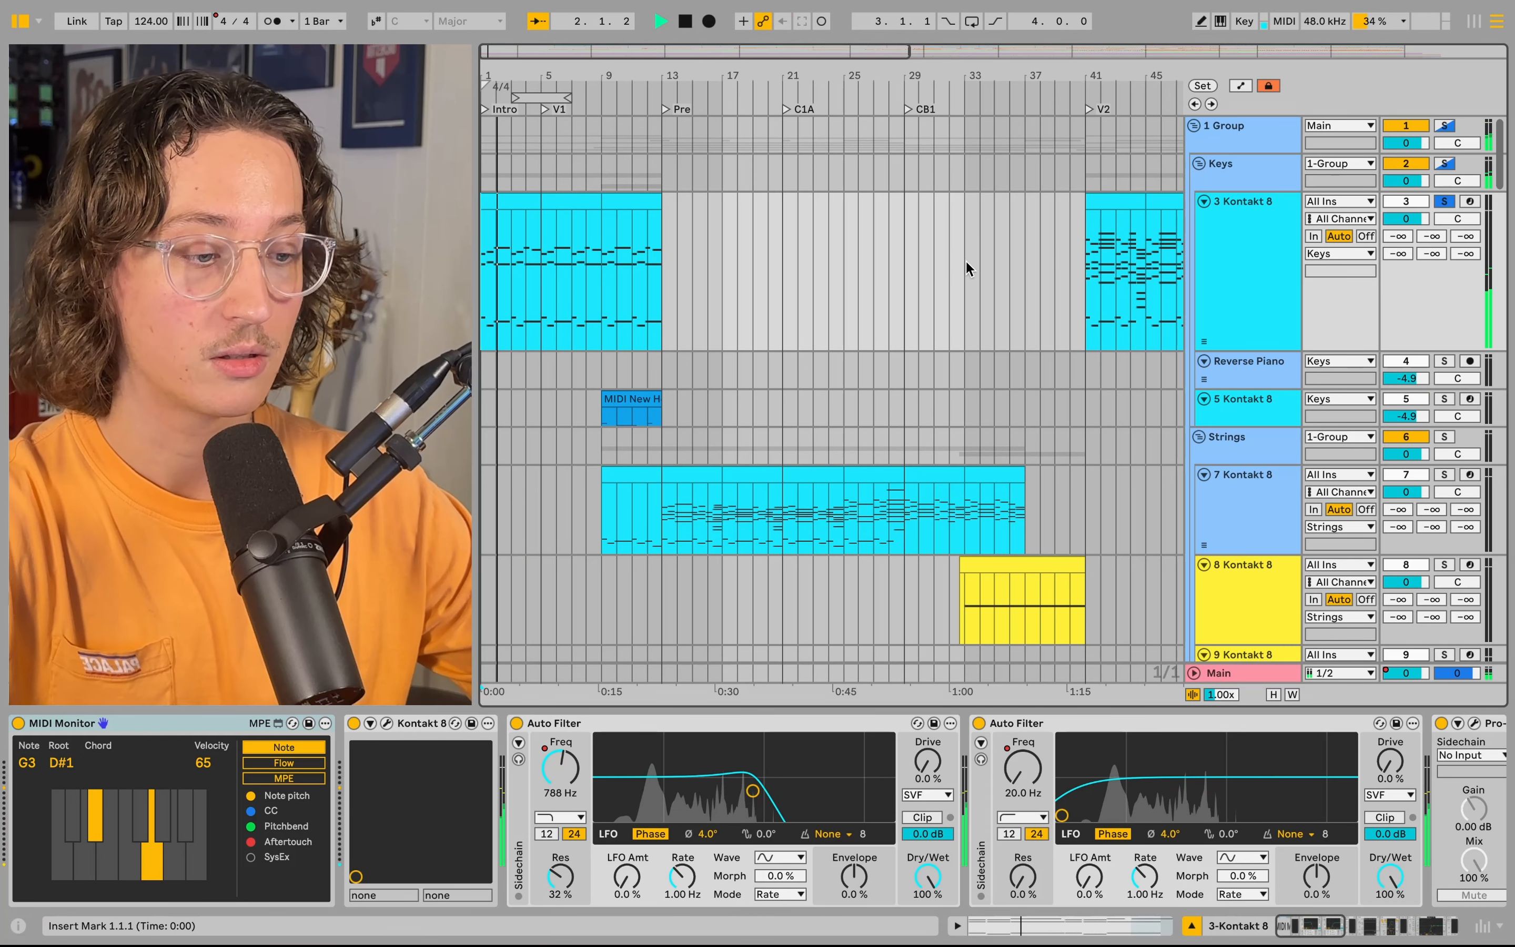
# - Play the soloed 3 Kontakt 8 part at V2 and at the Turnaround
pyautogui.click(1089, 111)
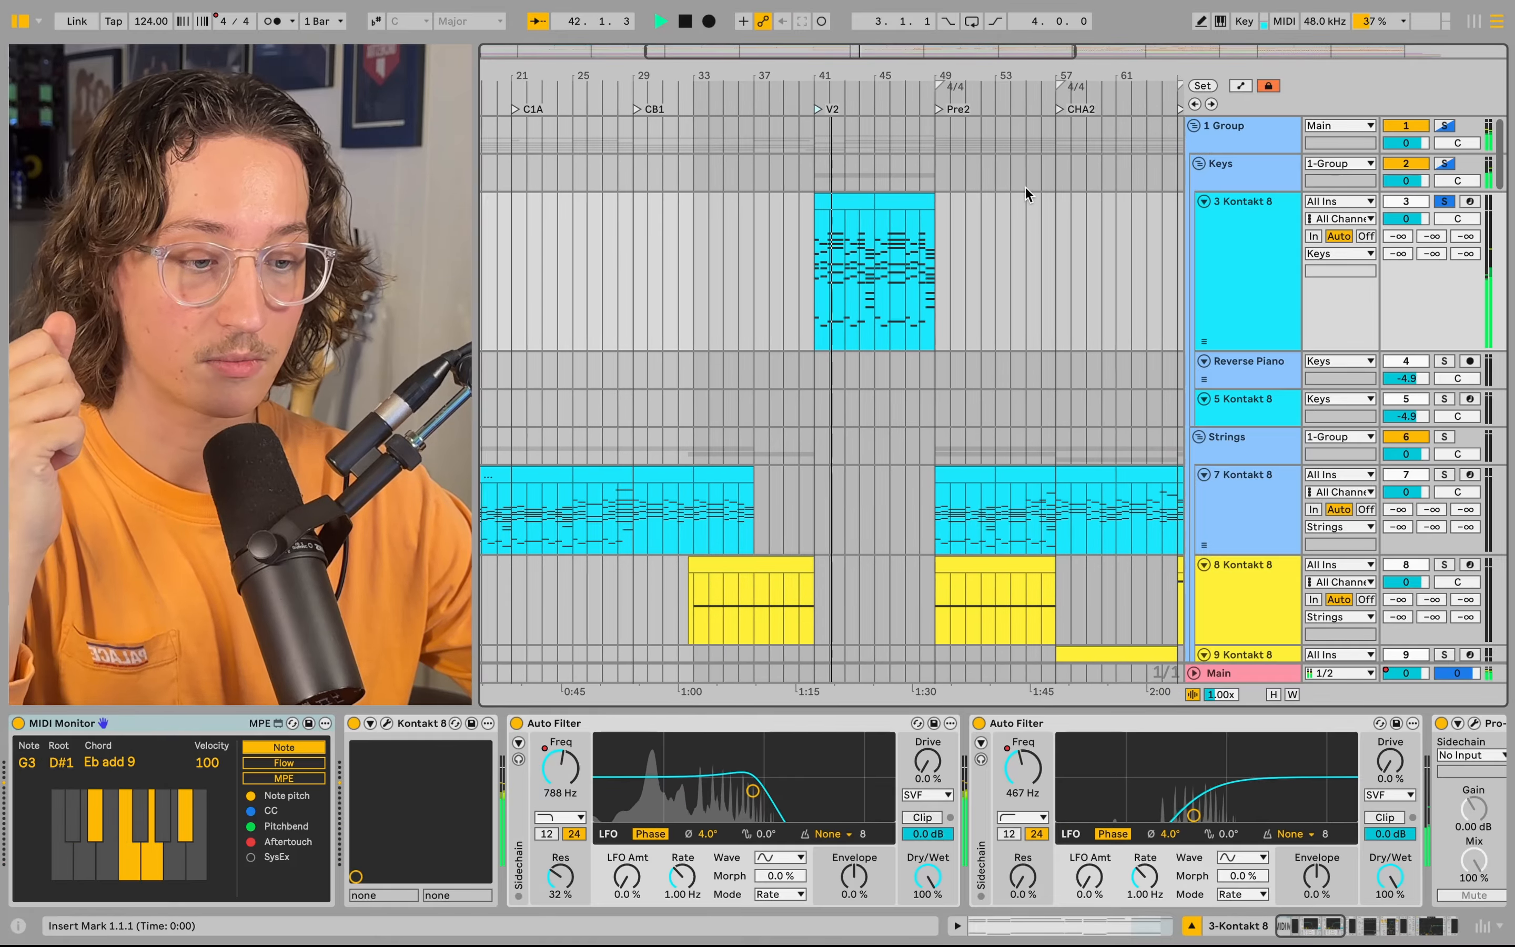
pyautogui.press('-')
pyautogui.press('-')
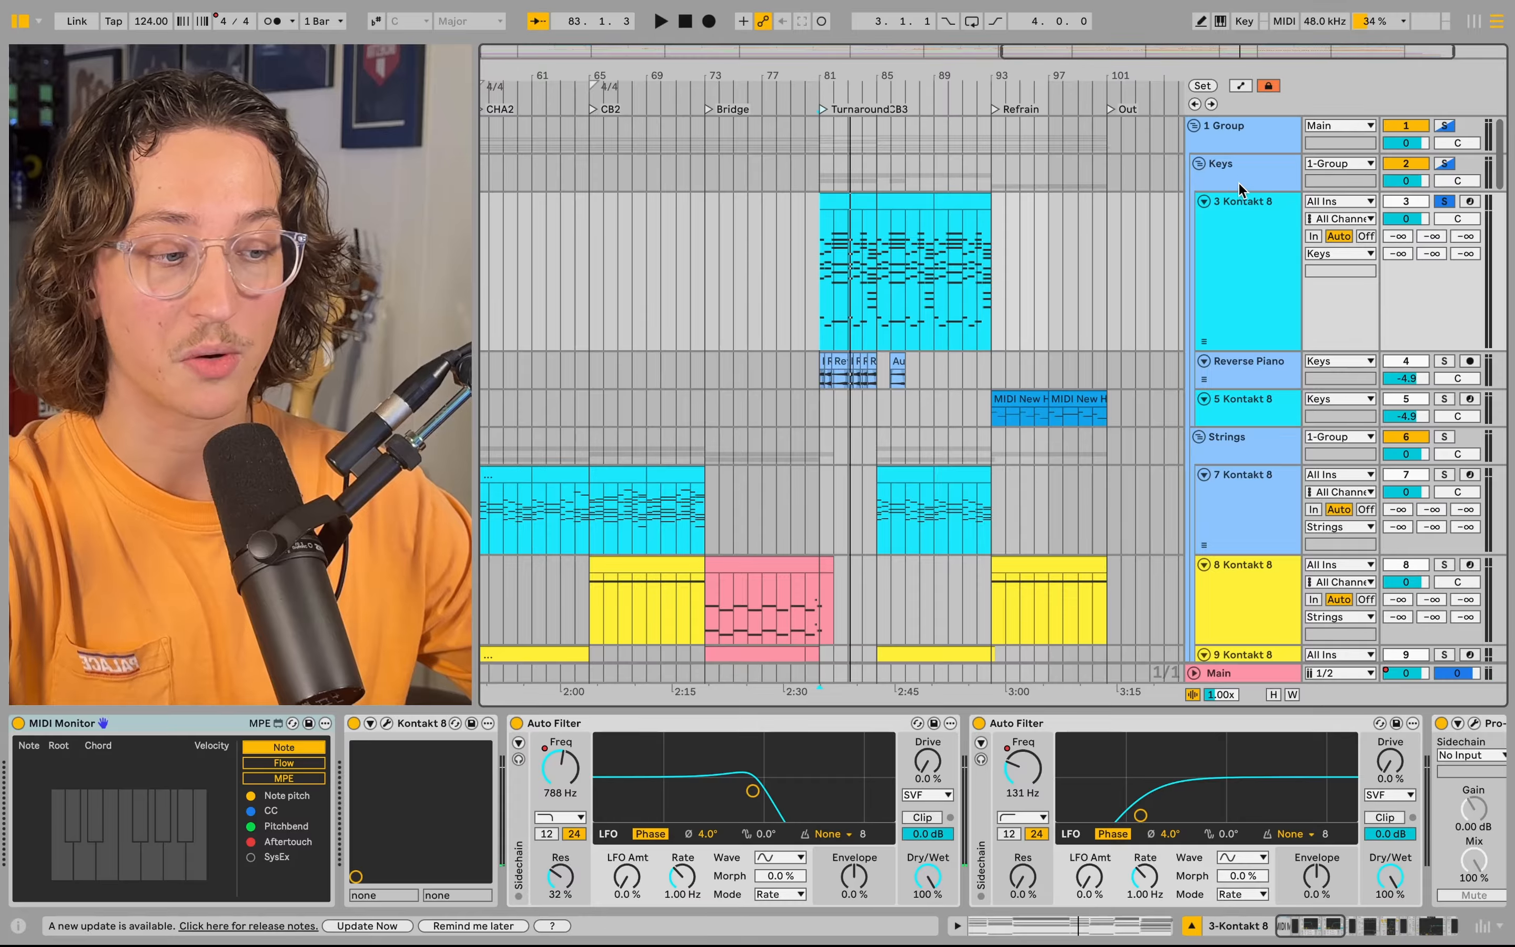
# - Solo the Keys group and play the Turnaround into CB3 to hear Reverse Piano alongside 3 Kontakt 8
pyautogui.click(1242, 184)
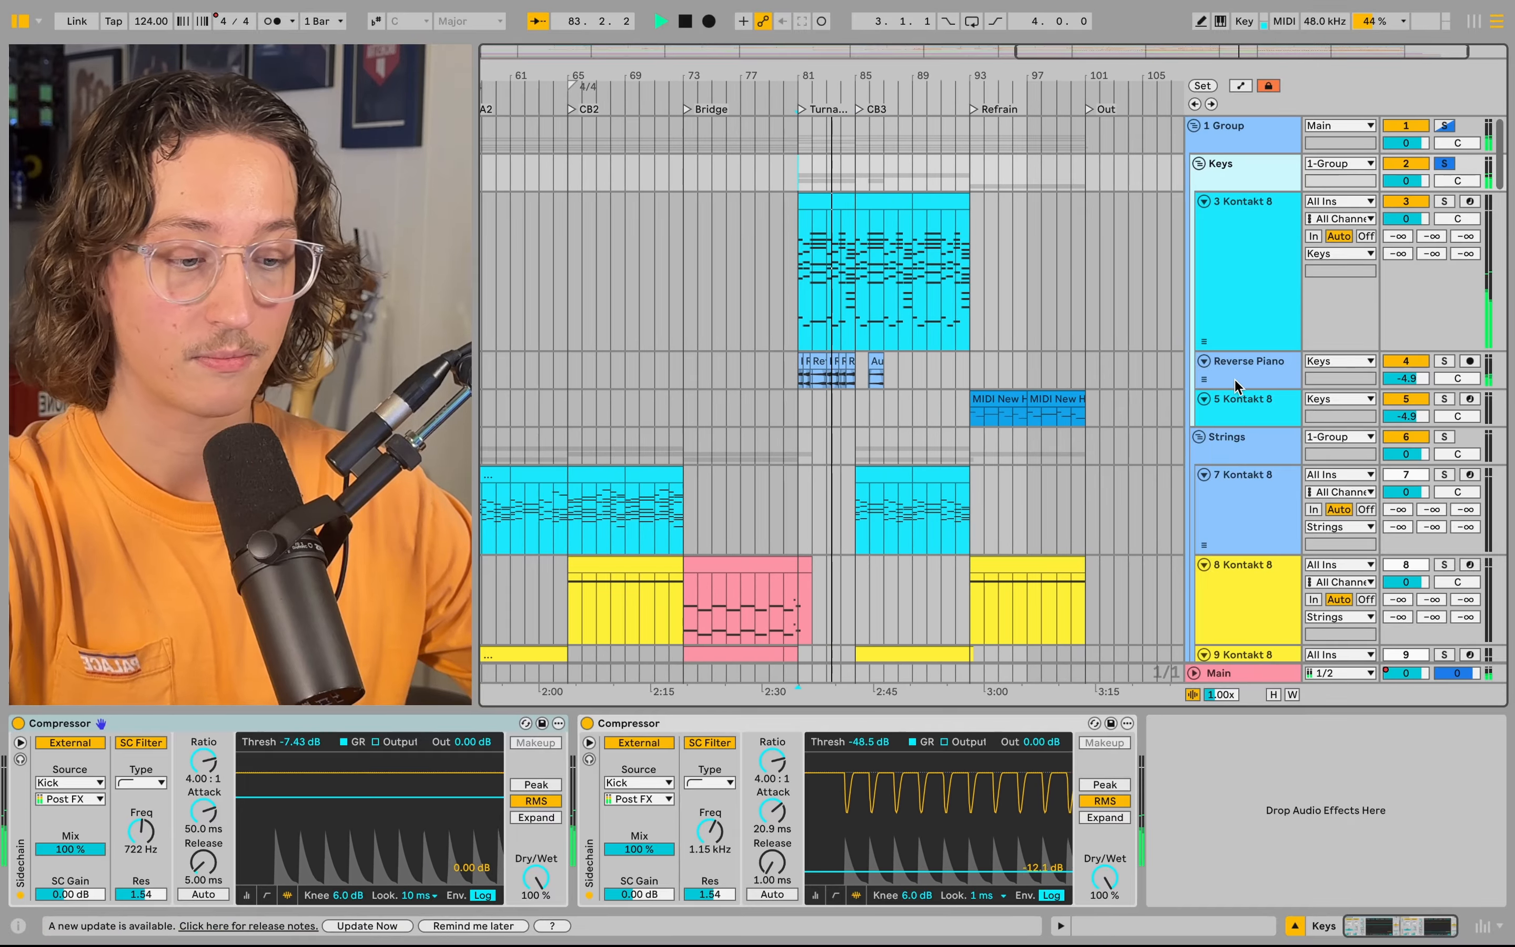
pyautogui.scroll(10, 839, 353)
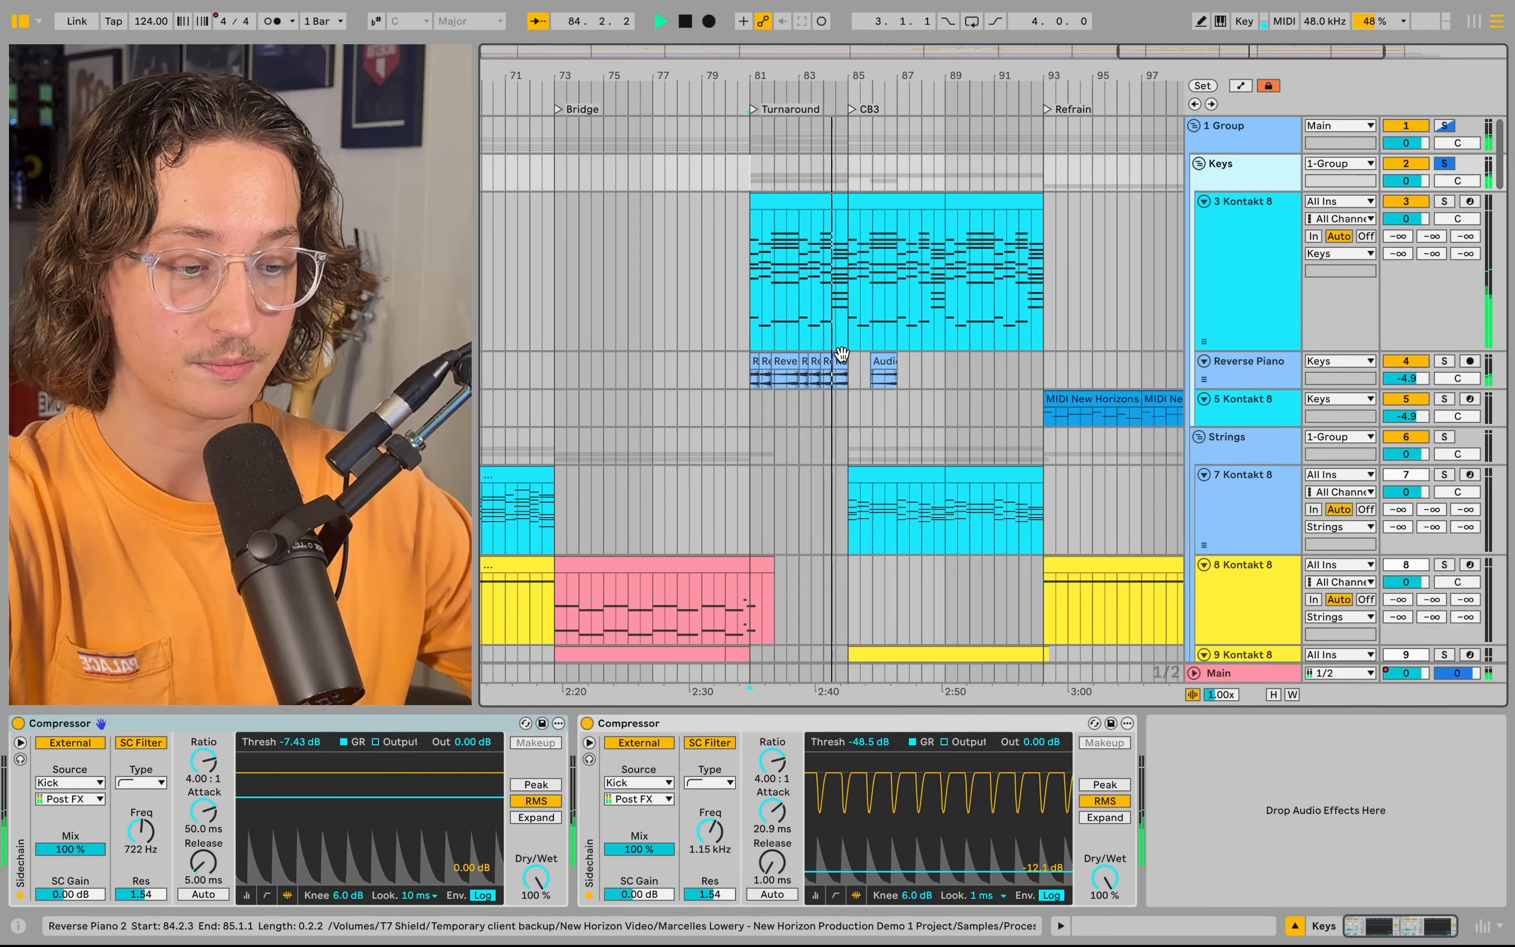
pyautogui.scroll(-10, 842, 361)
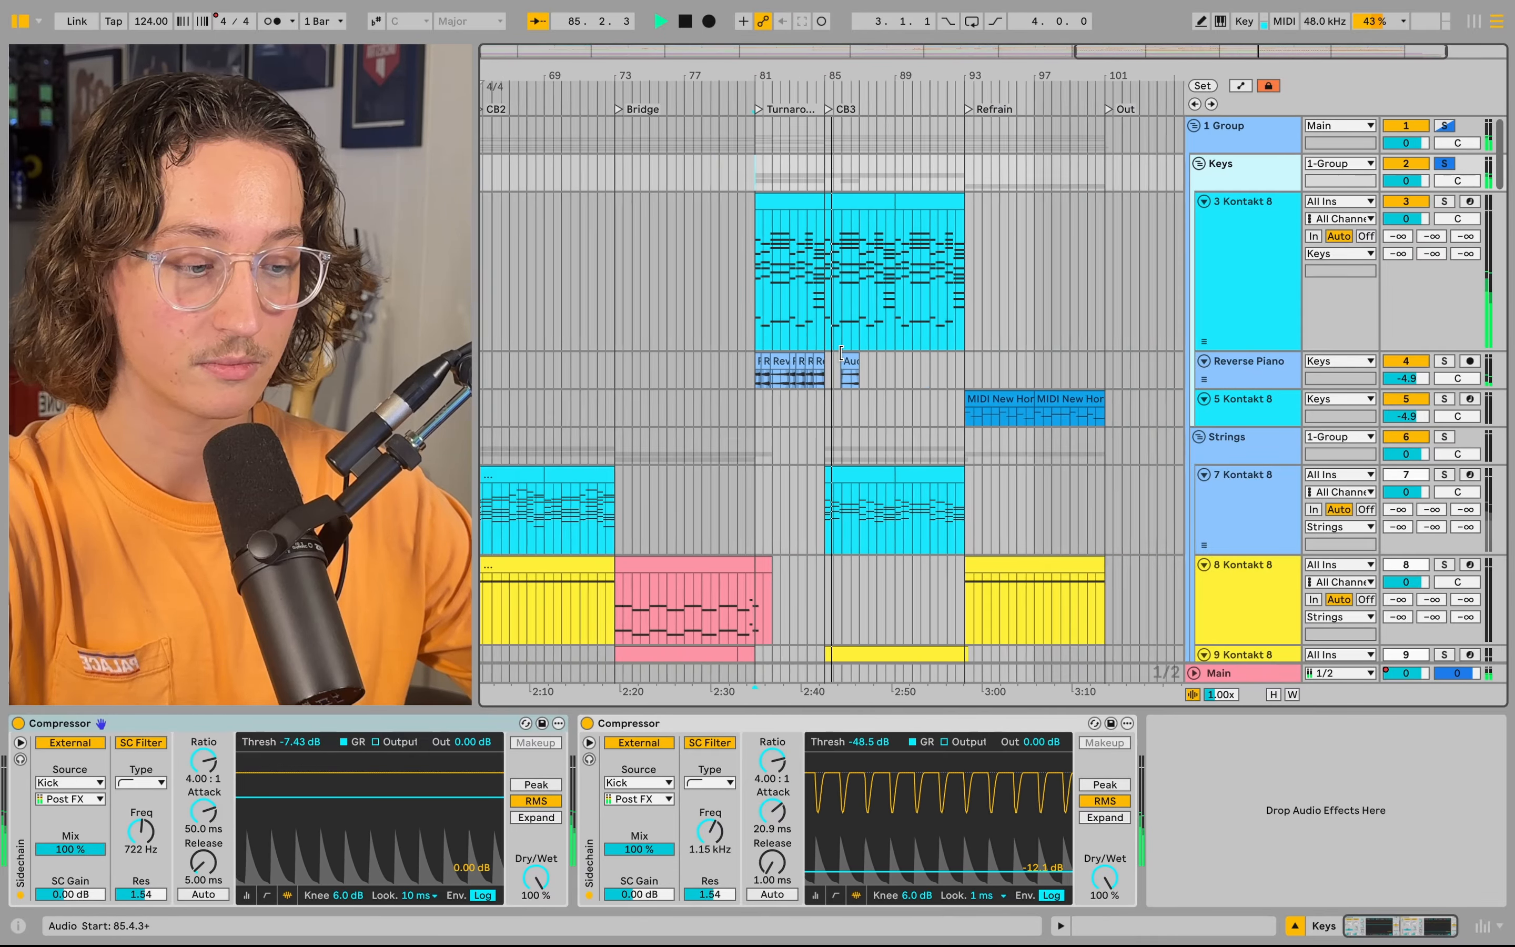
pyautogui.press('space')
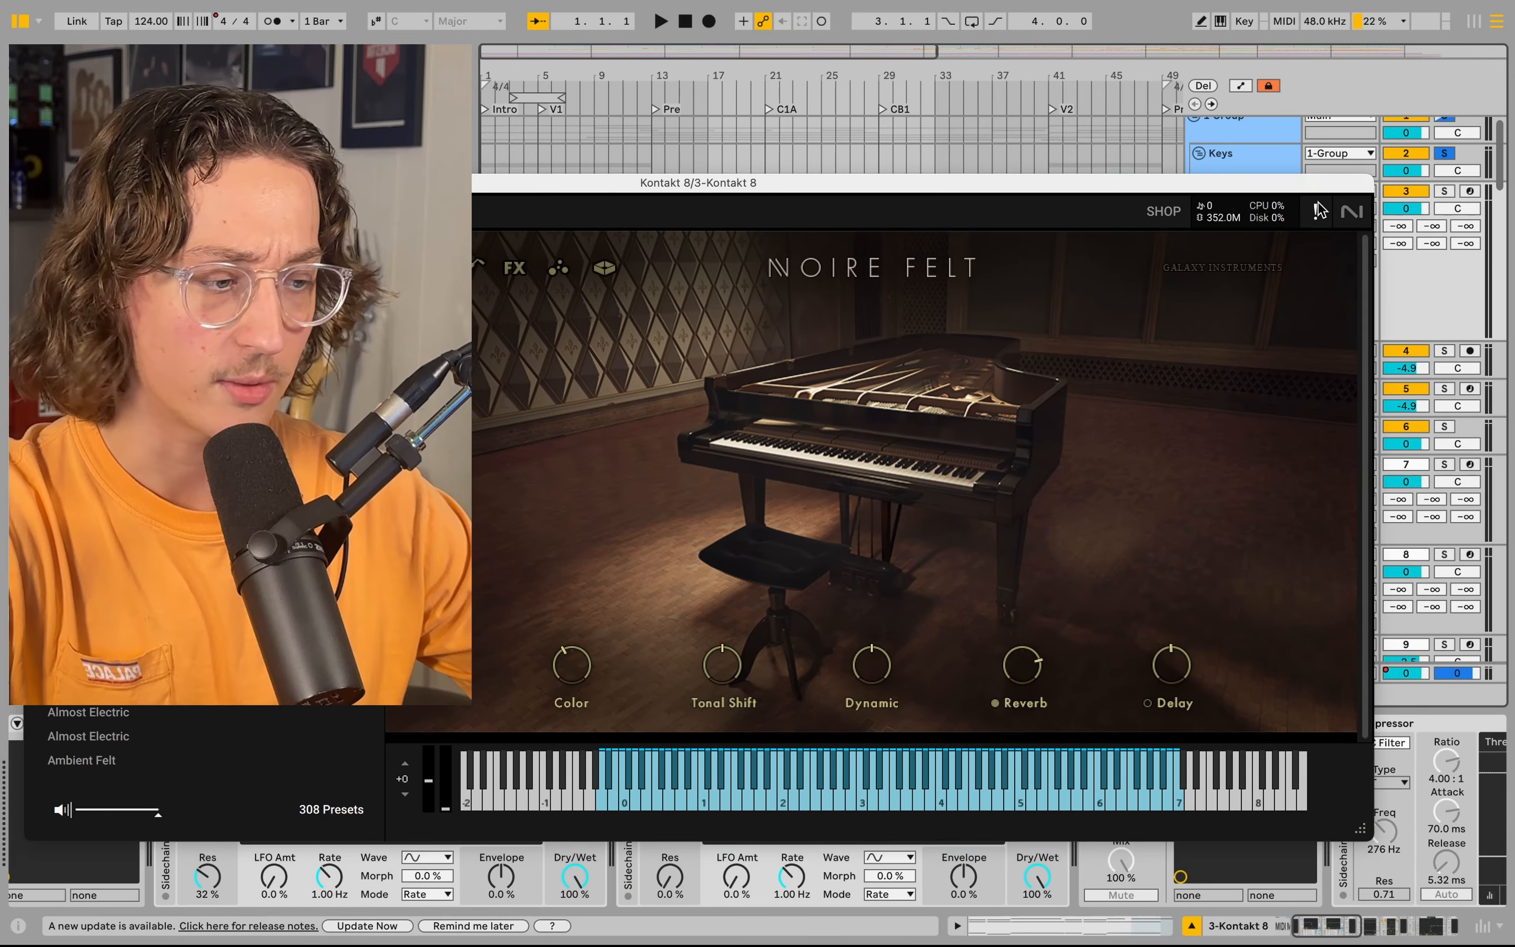
# - Solo 3 Kontakt 8 and play its Noire Felt piano while reviewing the effects chain, then close the Kontakt window
pyautogui.click(1436, 298)
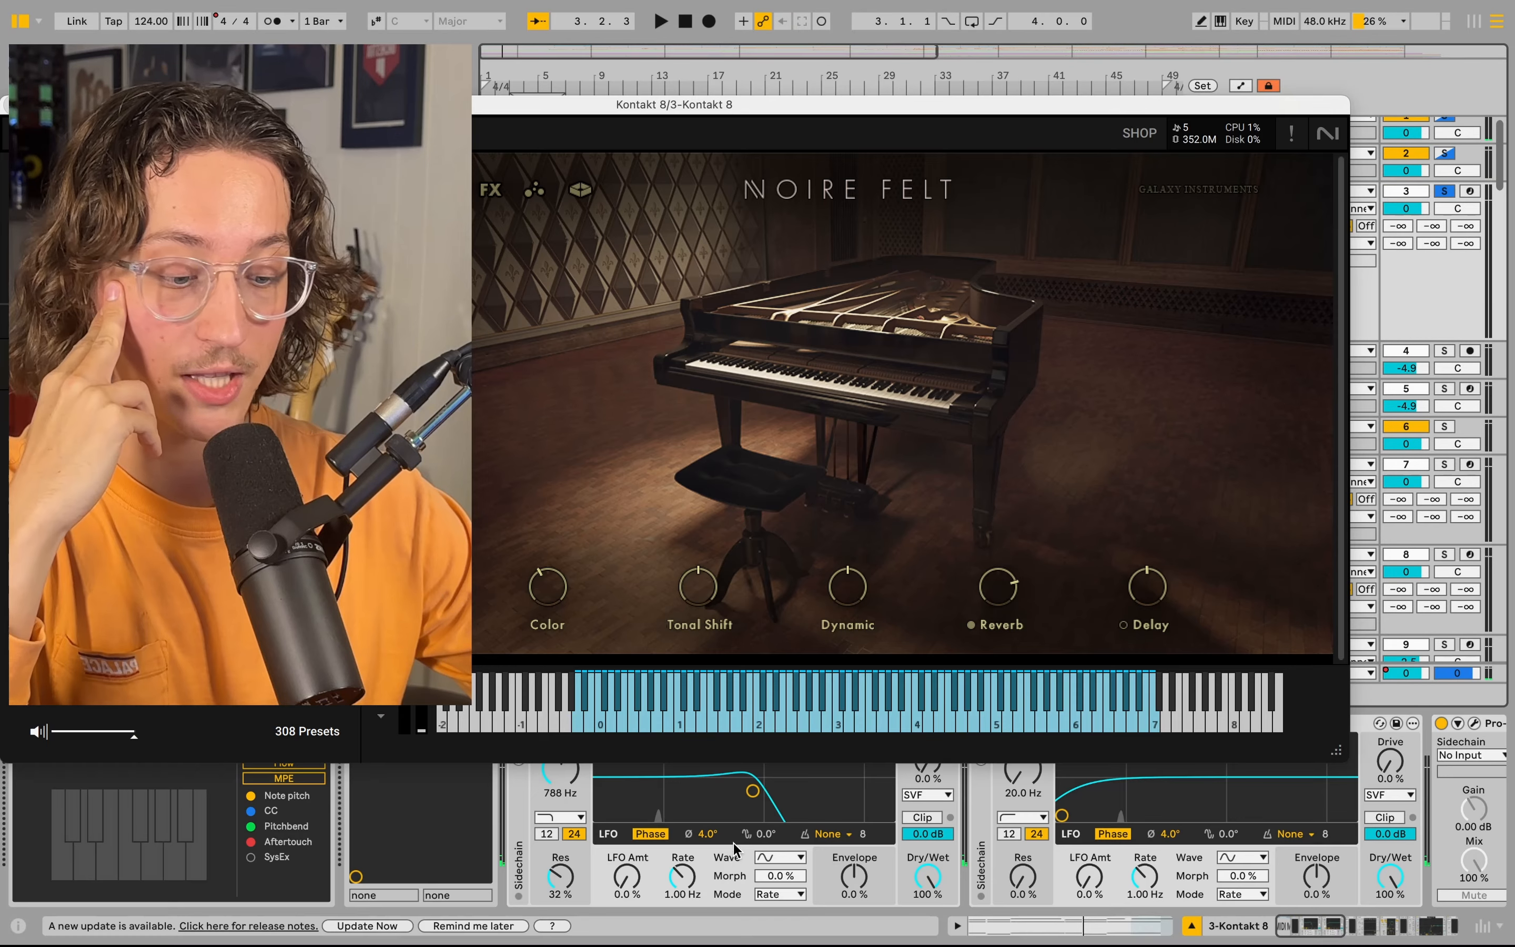
pyautogui.hscroll(10, 748, 861)
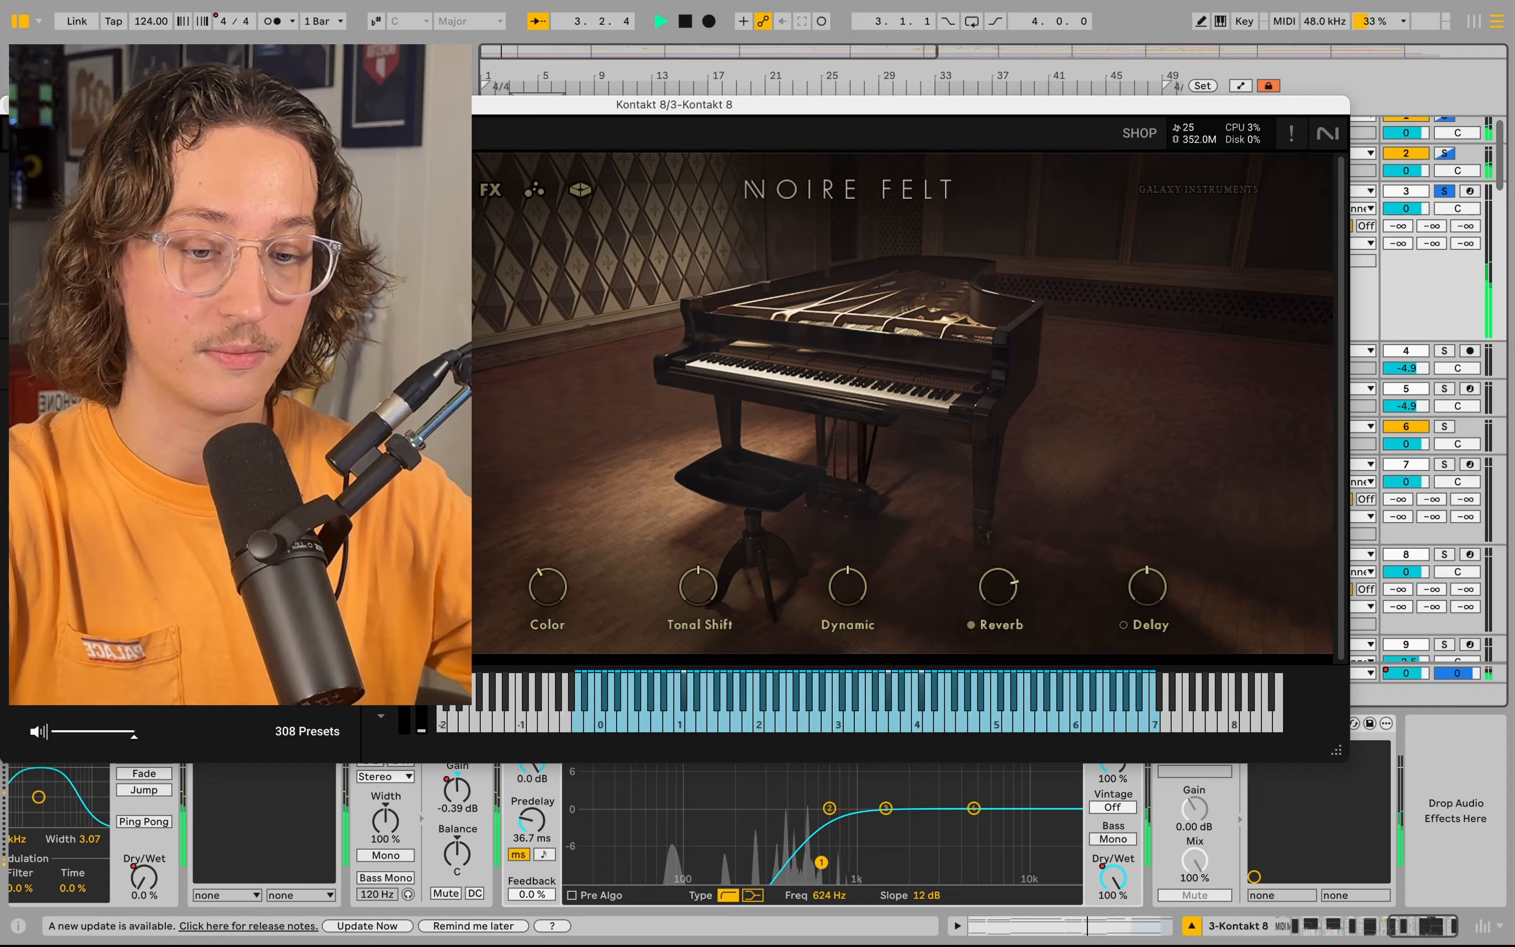
pyautogui.click(9, 105)
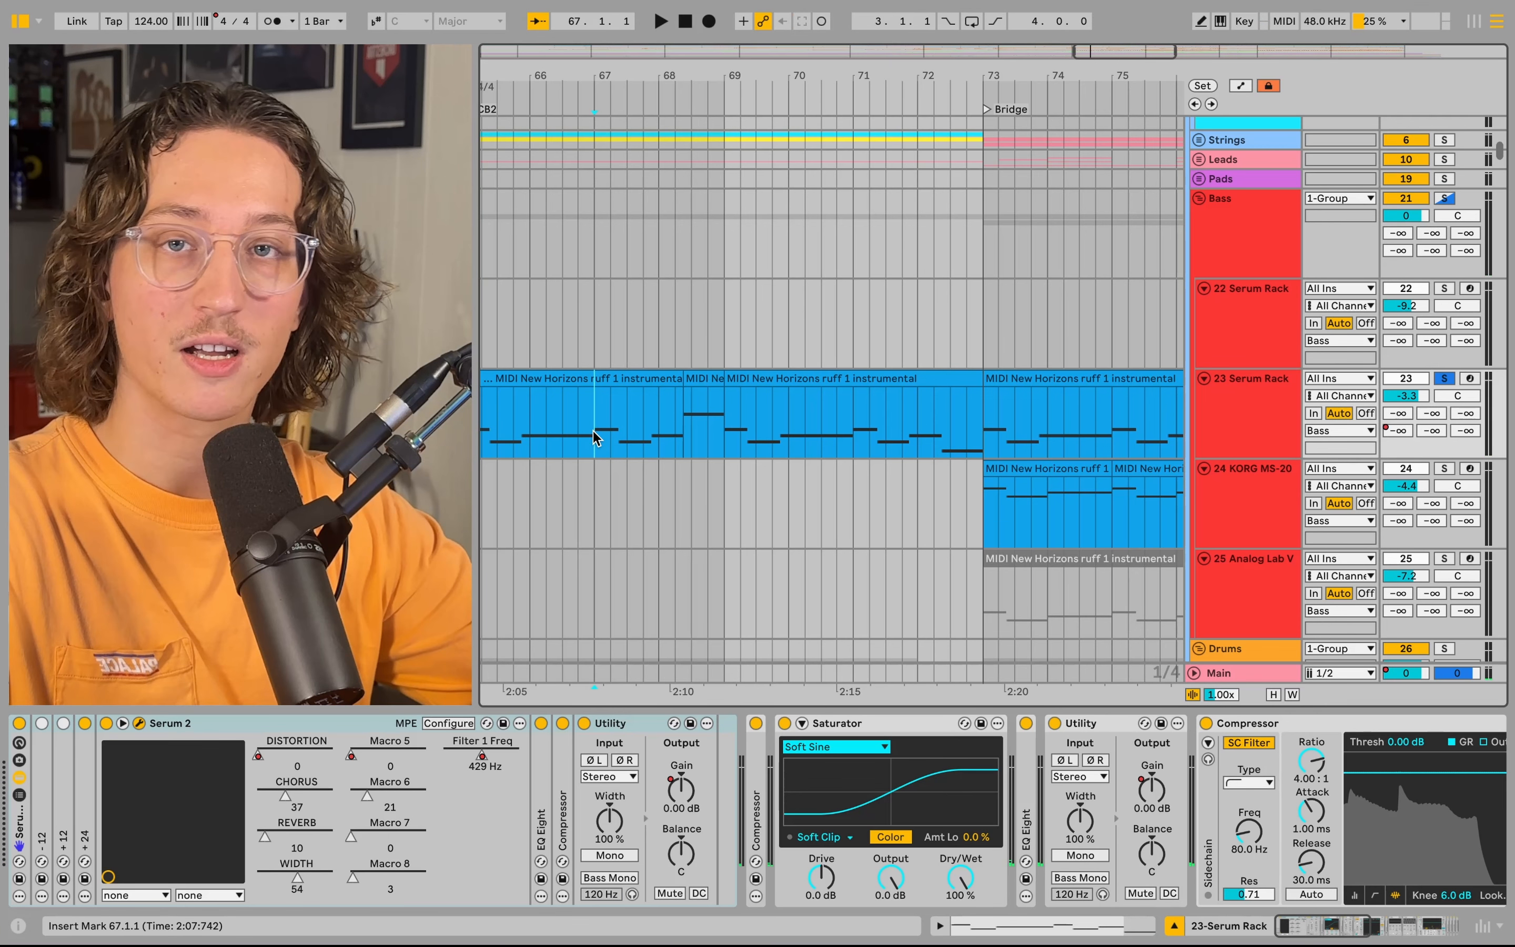
# - Play the soloed 23 Serum Rack bass from 67.1.1 and inspect its TSP_SDG_bass_jouska patch in Serum 2
pyautogui.press('space')
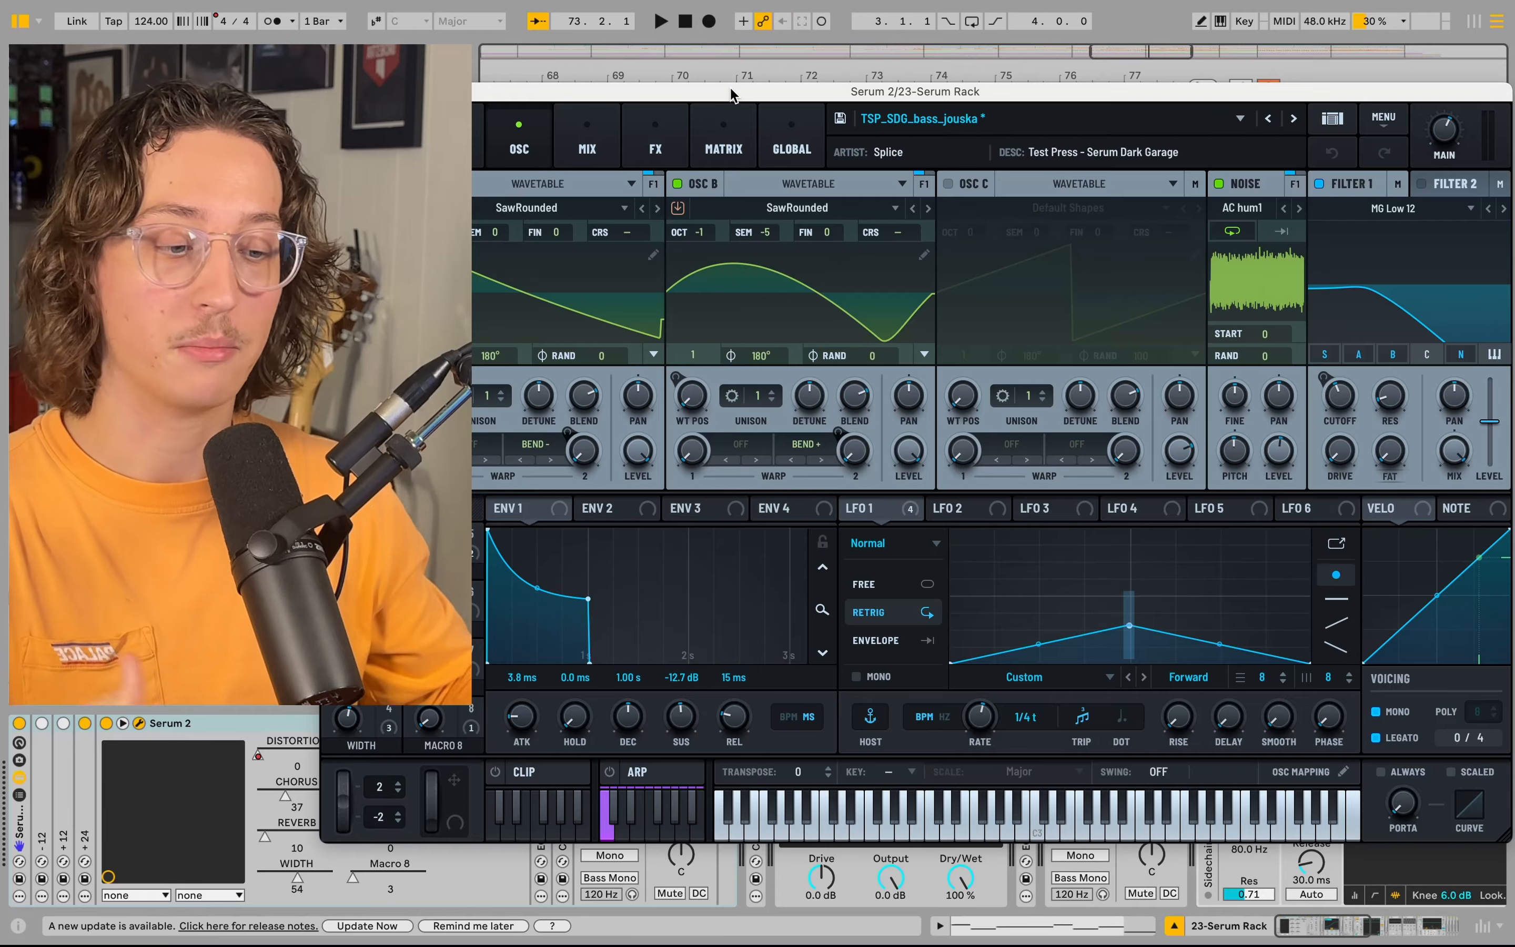
pyautogui.moveTo(731, 95); pyautogui.dragTo(715, 129)
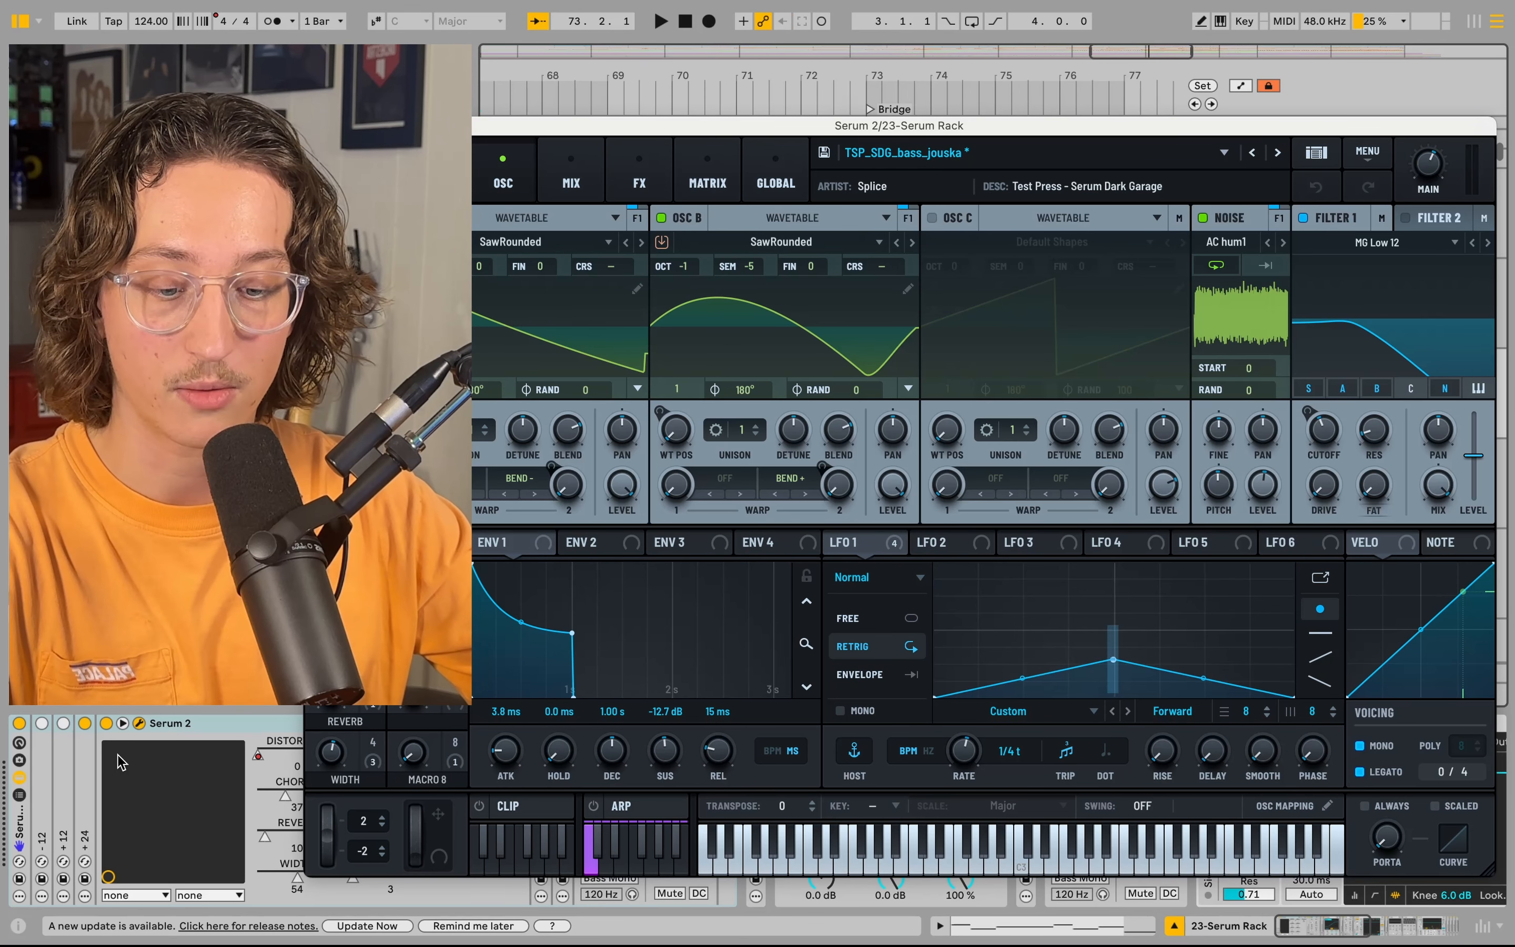
pyautogui.click(139, 724)
# - Play the soloed 23 Serum Rack from 68.2.1 and look over the bass clips in the Bridge
pyautogui.click(569, 416)
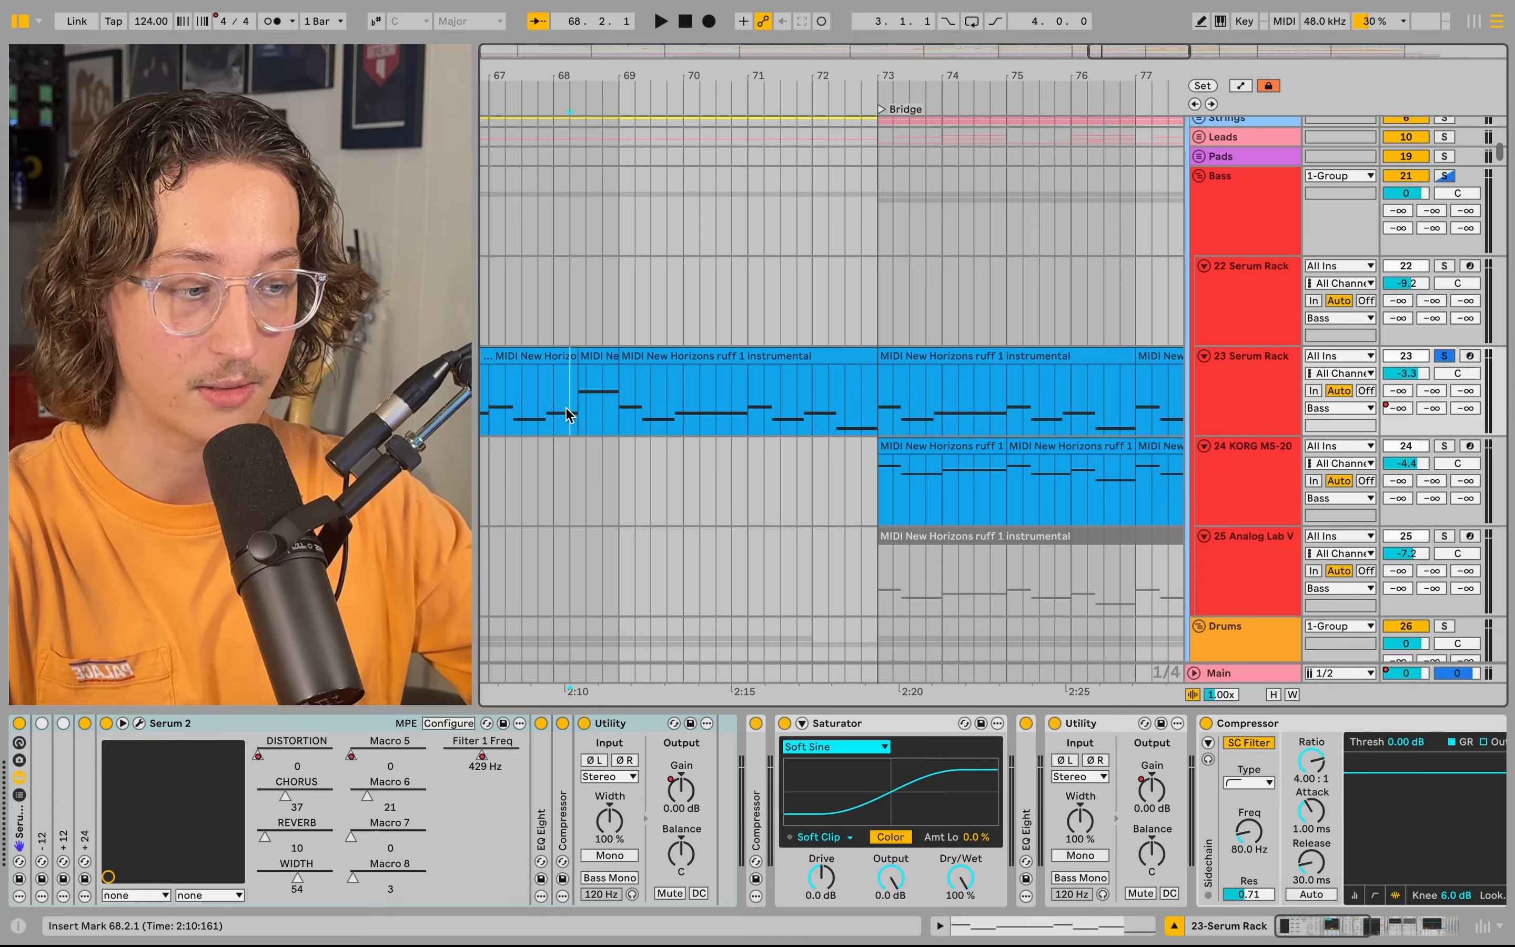
pyautogui.press('space')
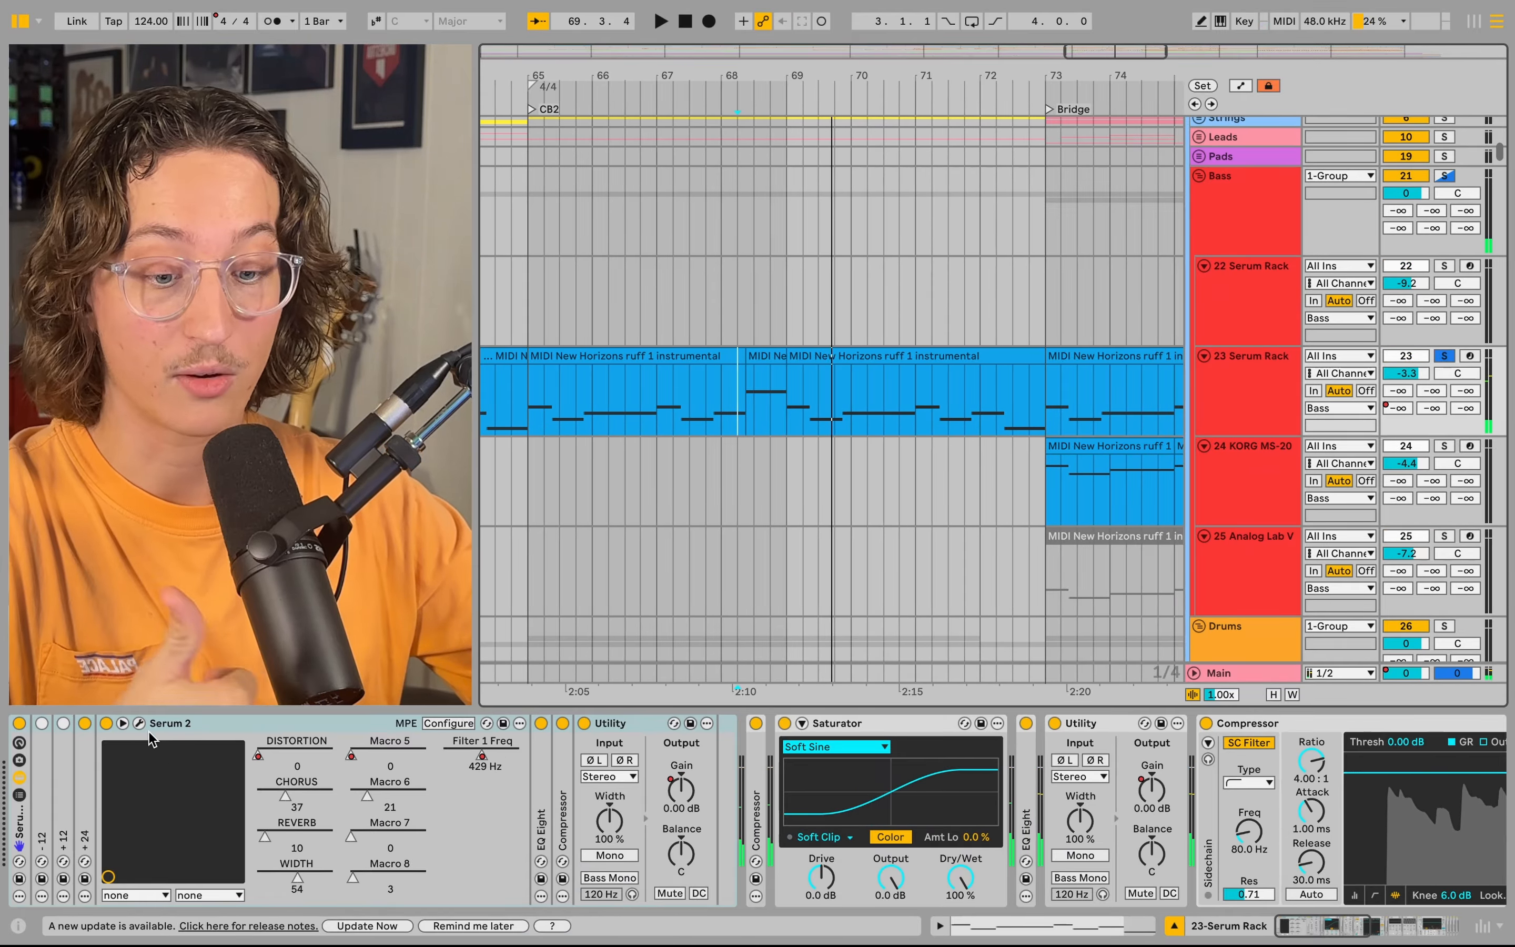
pyautogui.hscroll(6, 825, 484)
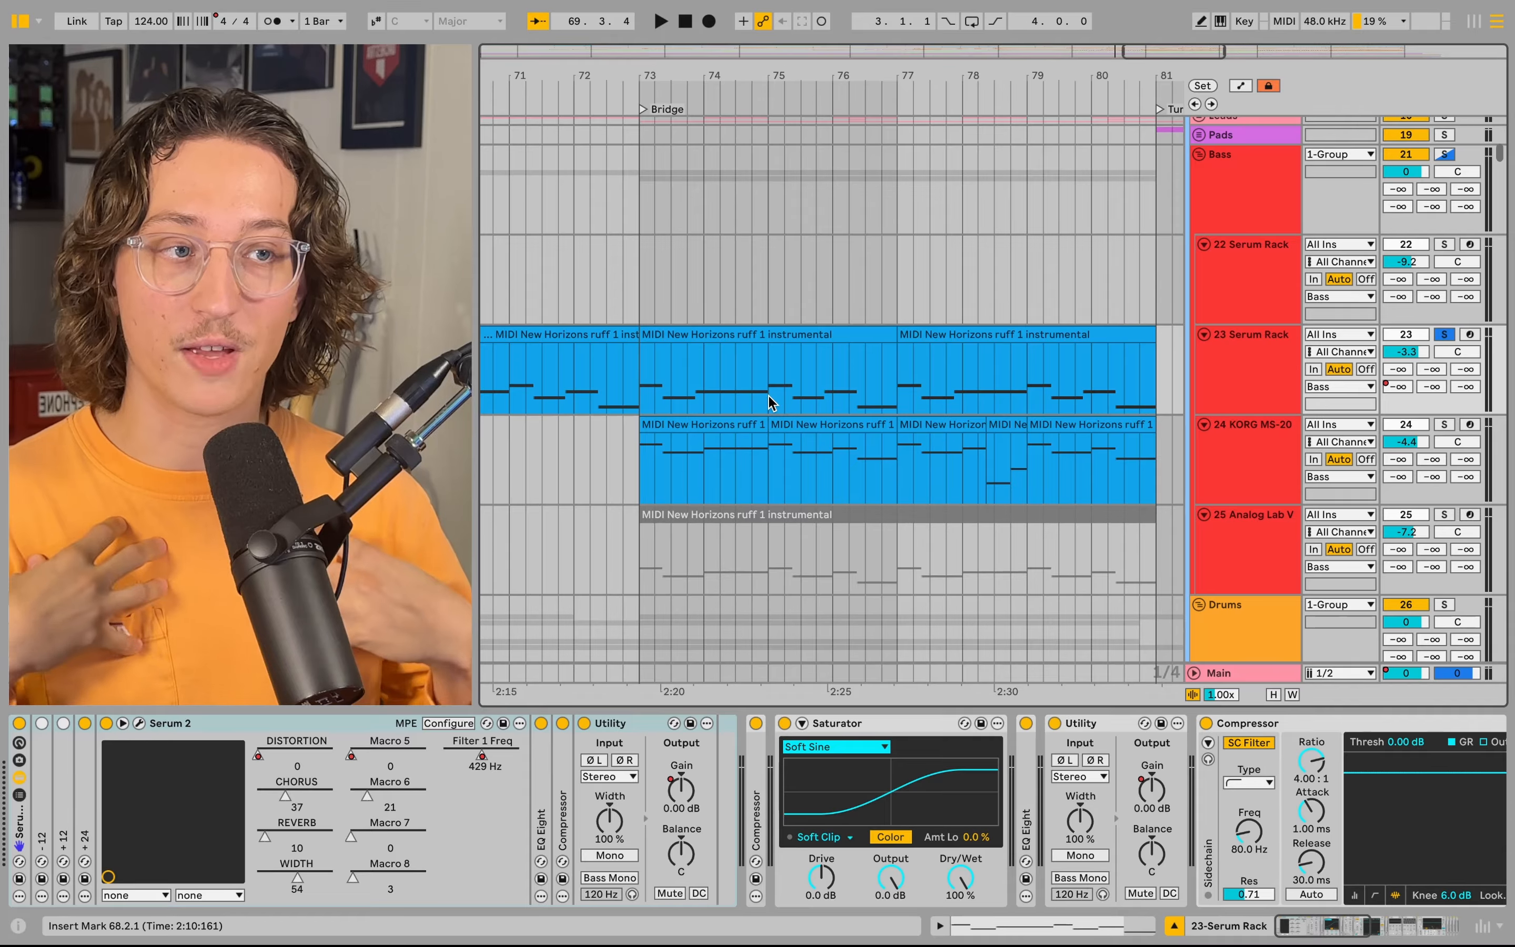
# - Play 23 Serum Rack from 72.1.1 into the Bridge with its distortion, filter and Tremolo automation lanes showing
pyautogui.hscroll(-5, 772, 401)
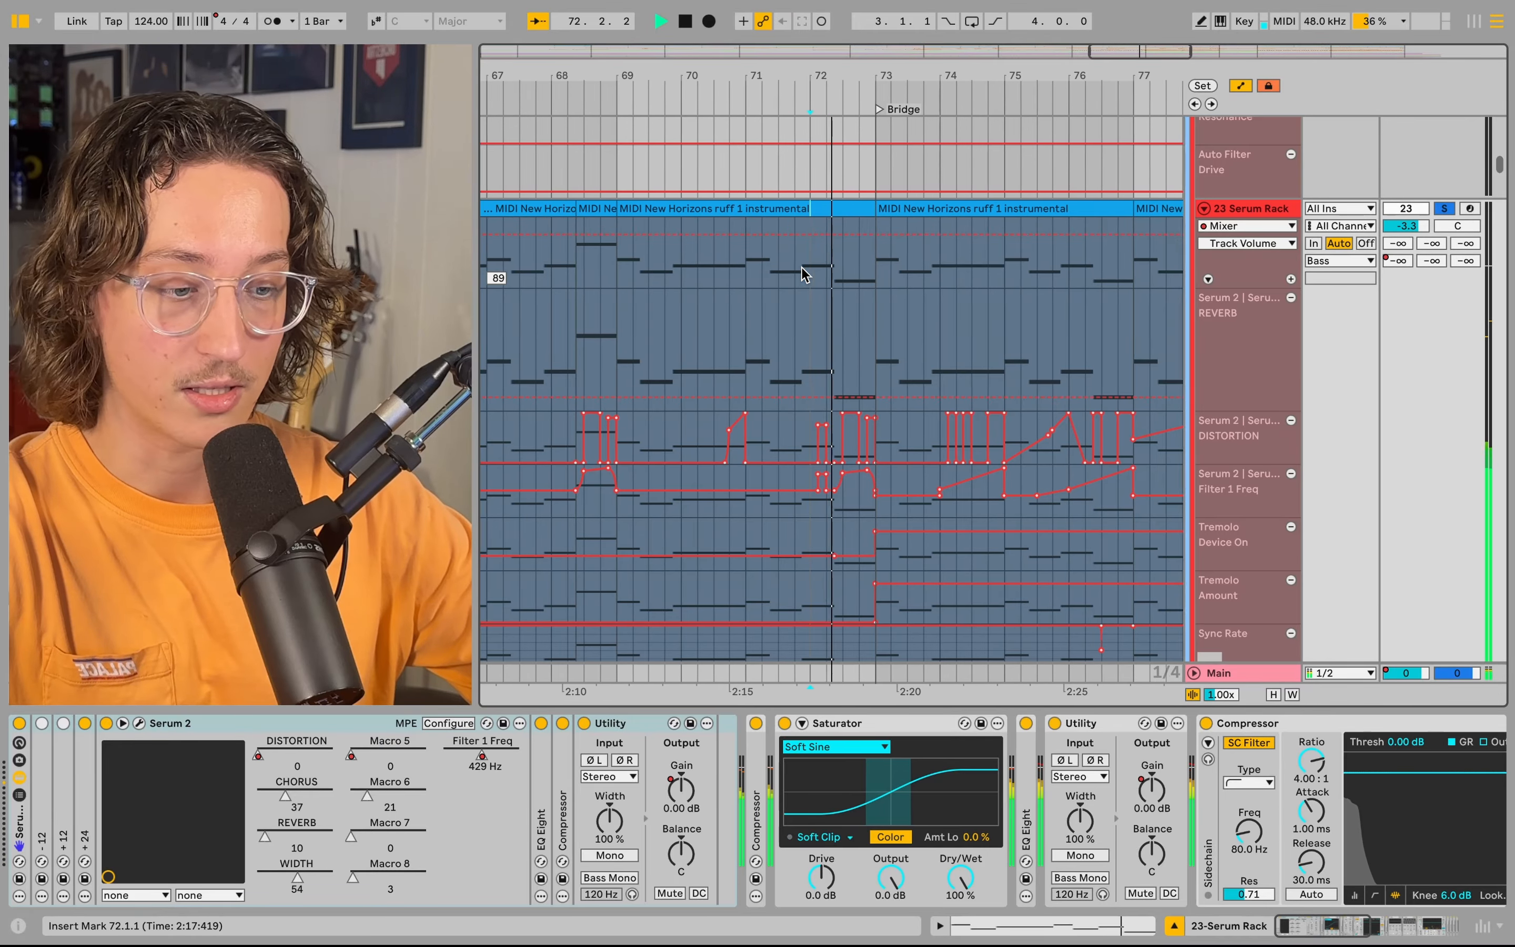
pyautogui.scroll(-5, 805, 274)
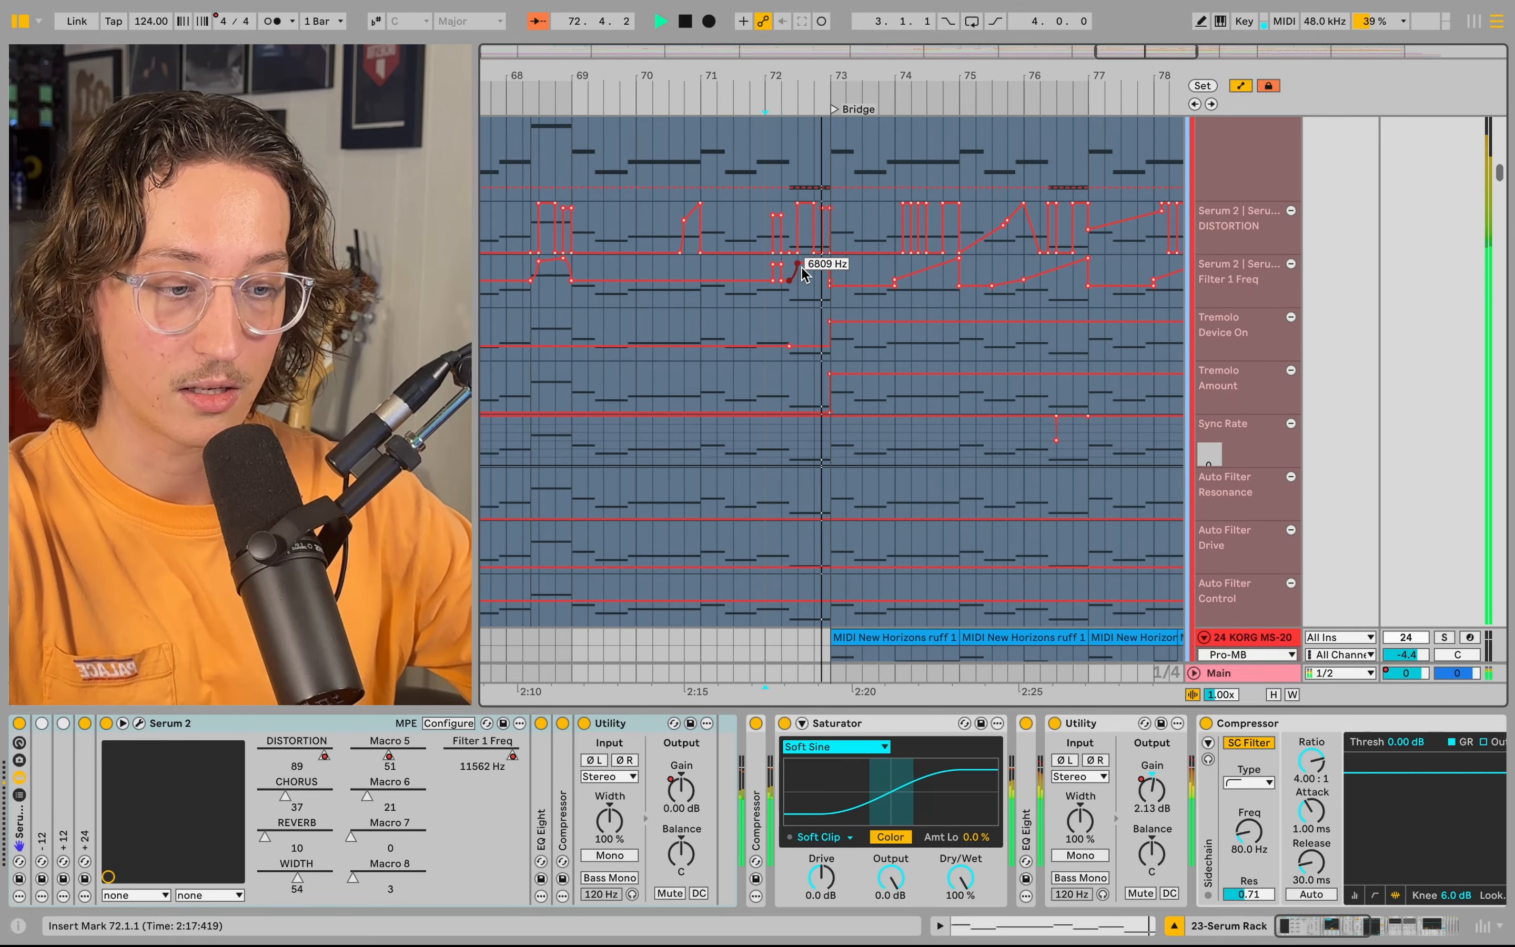
pyautogui.scroll(5, 804, 274)
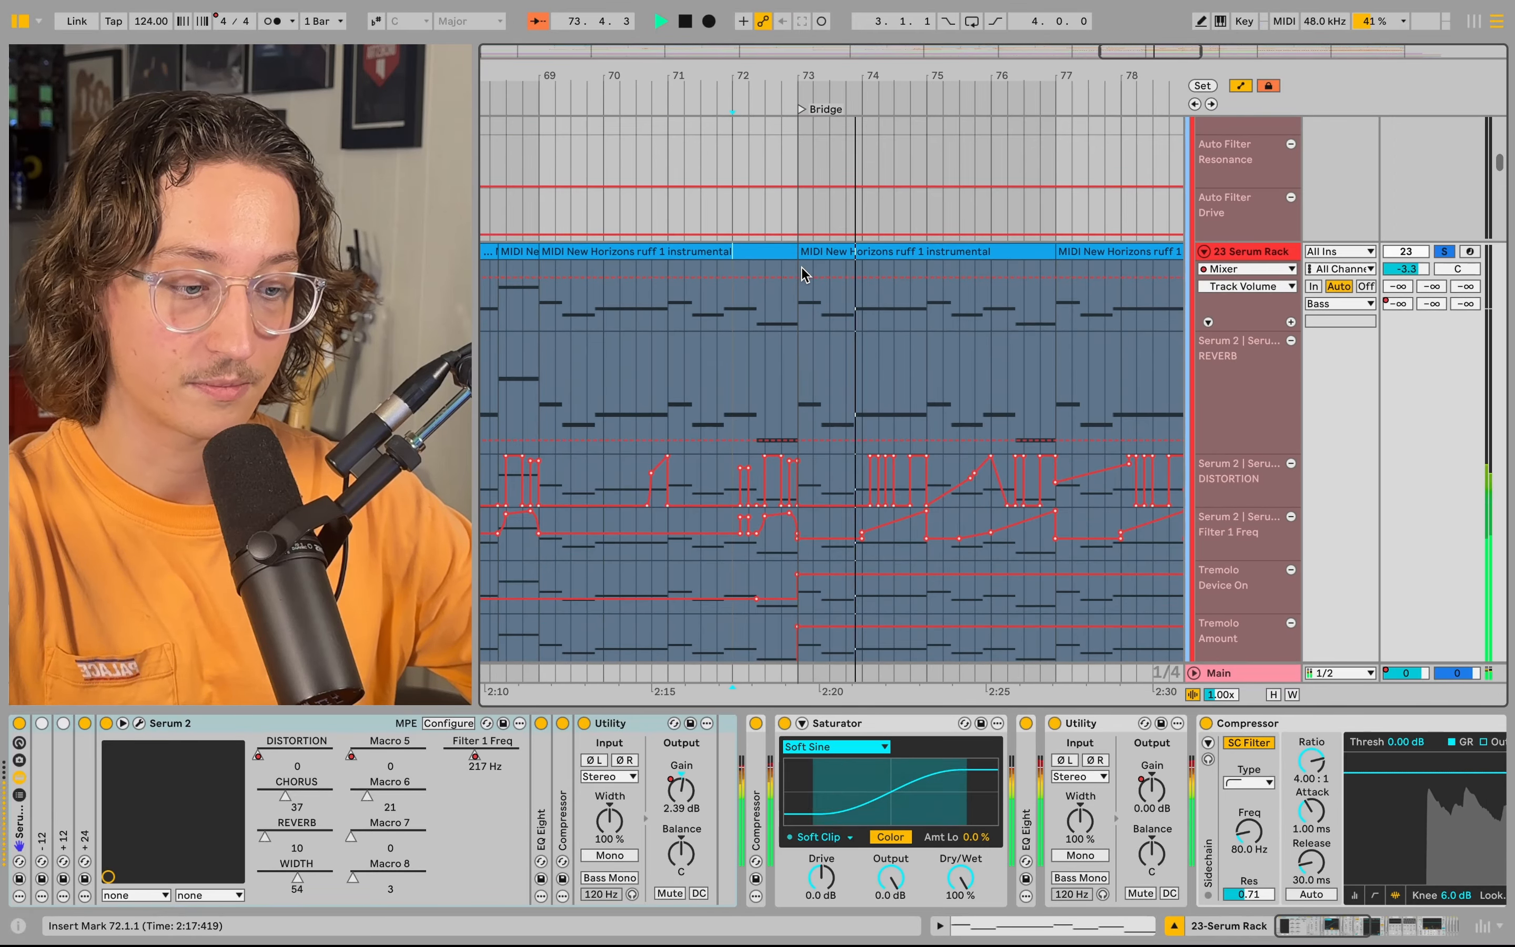
pyautogui.press('space')
# - Play 23 Serum Rack from 74.1.1 through the Bridge, following its distortion and Filter 1 Freq automation
pyautogui.click(873, 276)
pyautogui.press('space')
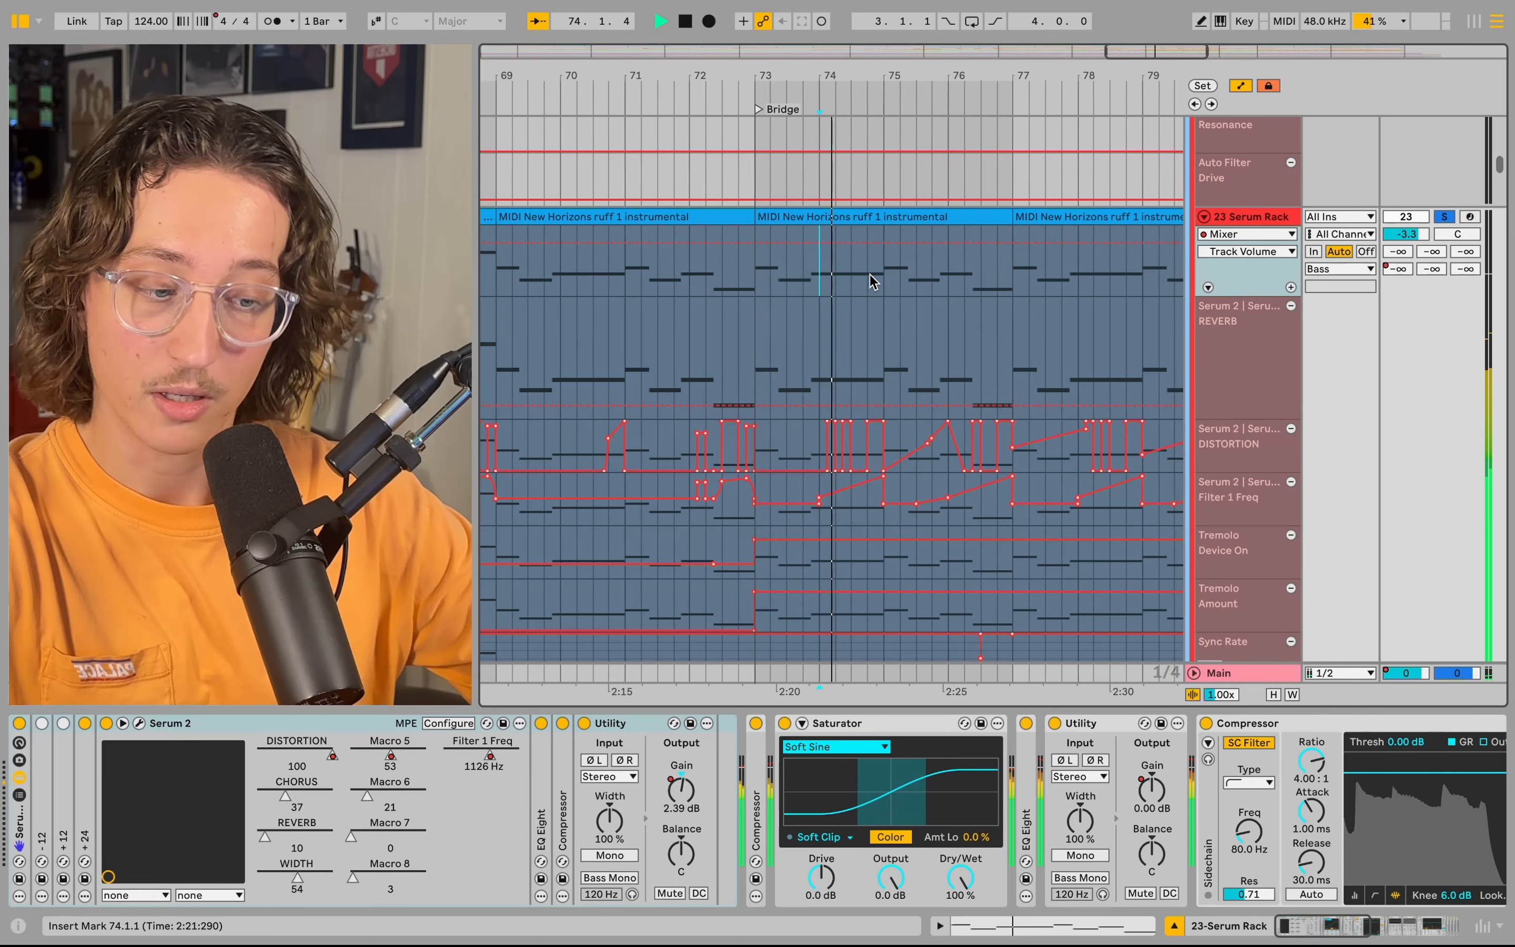
pyautogui.scroll(-5, 873, 282)
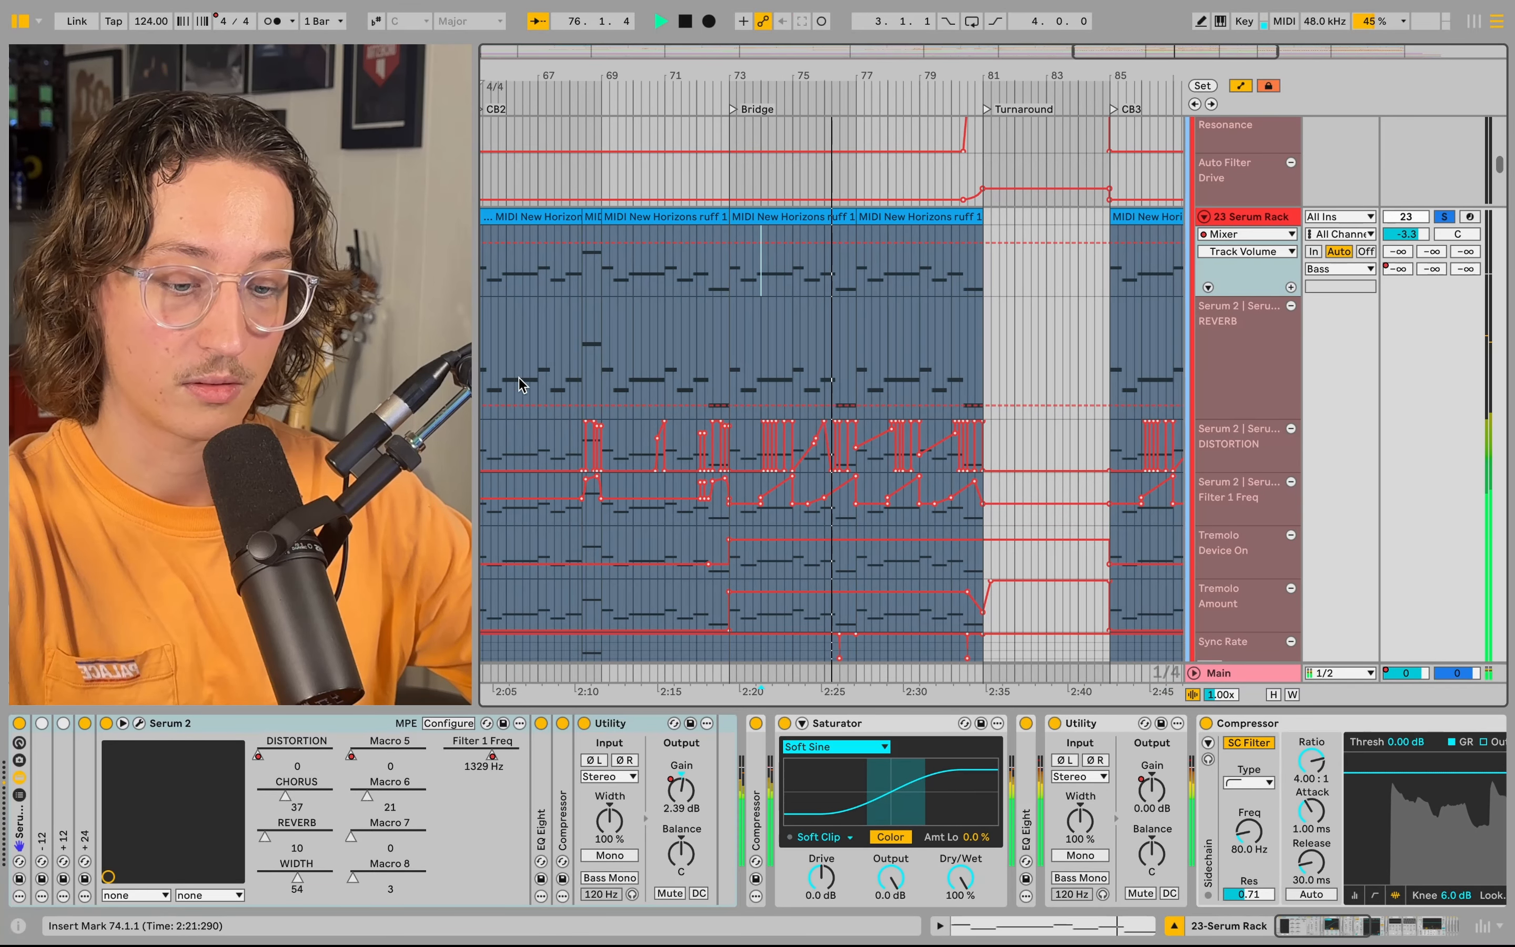
pyautogui.hscroll(-1, 658, 322)
pyautogui.scroll(5, 683, 322)
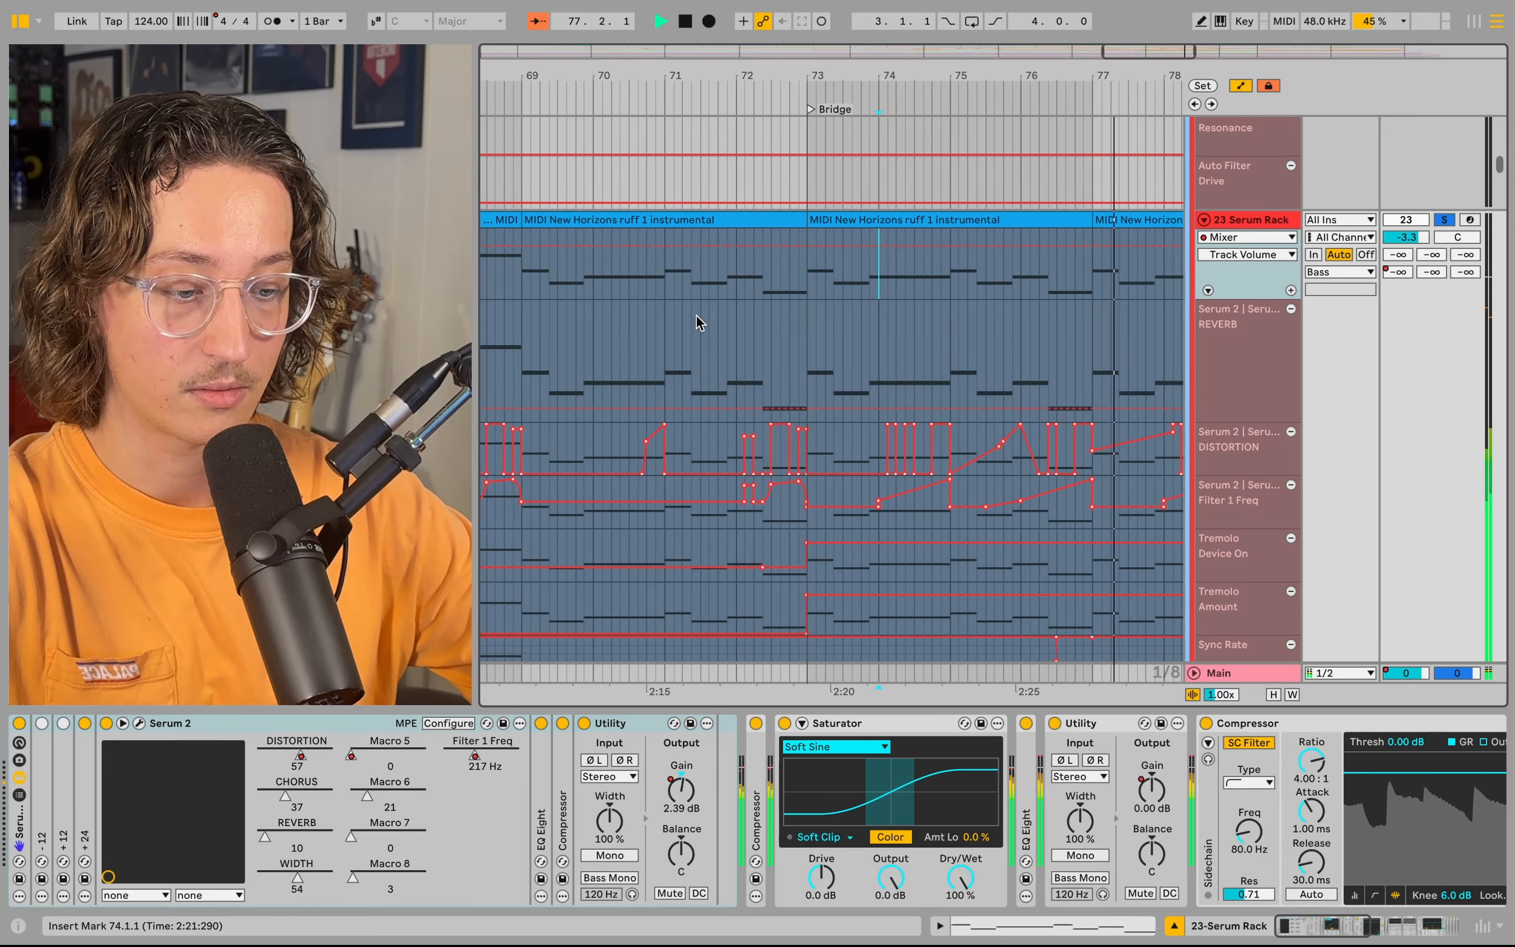
pyautogui.press('space')
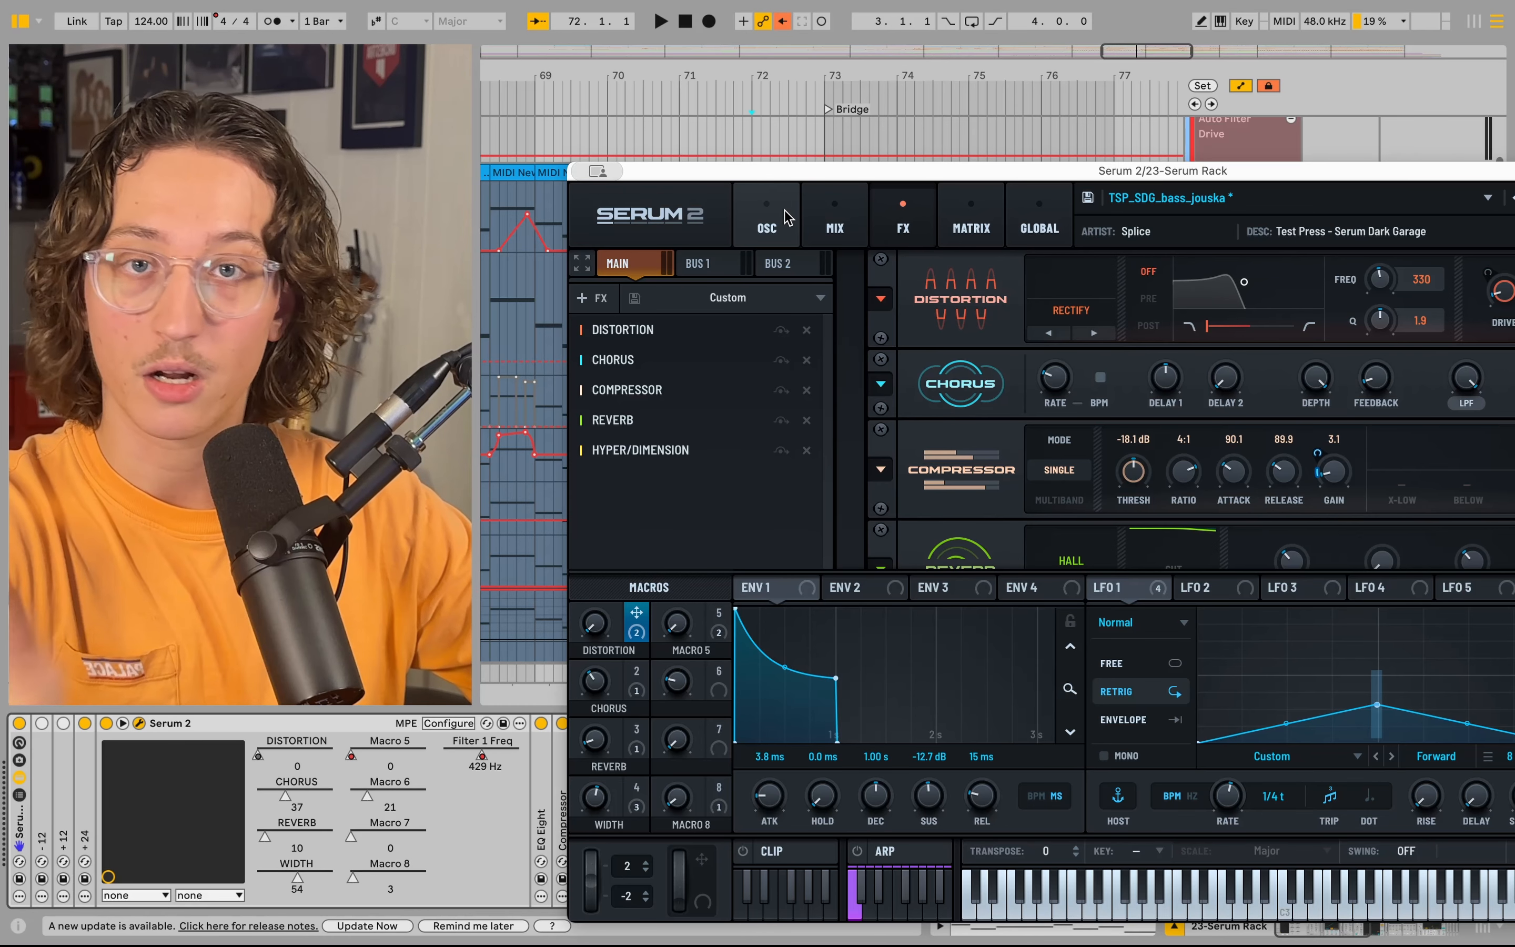
# - Examine Serum 2's effects and oscillator pages, then play from 72.1.1 with the oscillators in view
pyautogui.moveTo(844, 171); pyautogui.dragTo(629, 169)
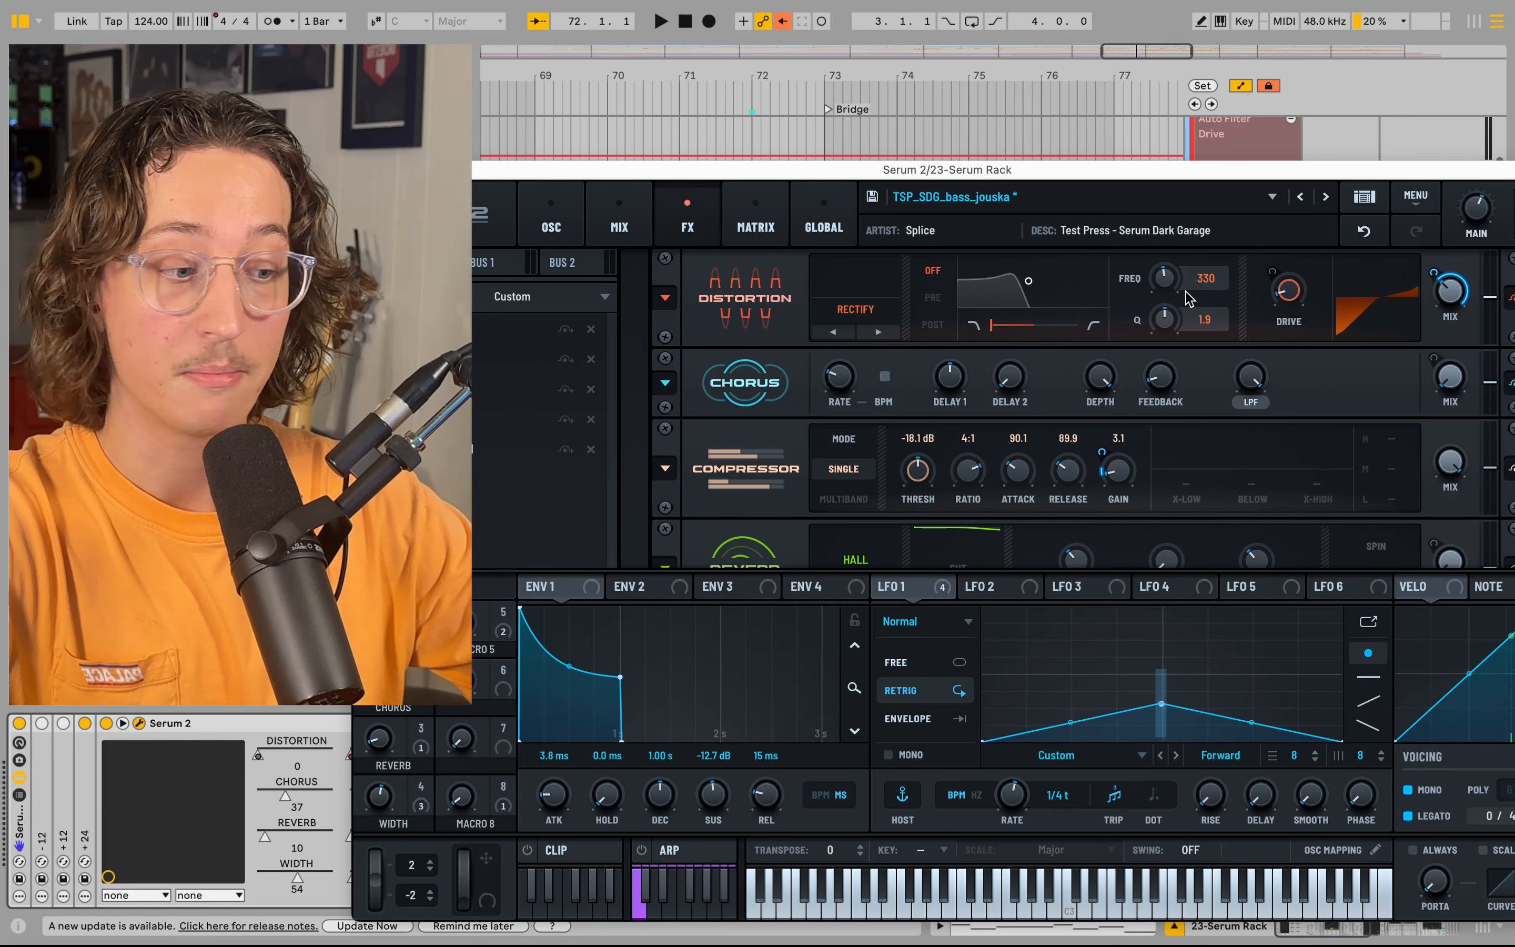
pyautogui.click(550, 227)
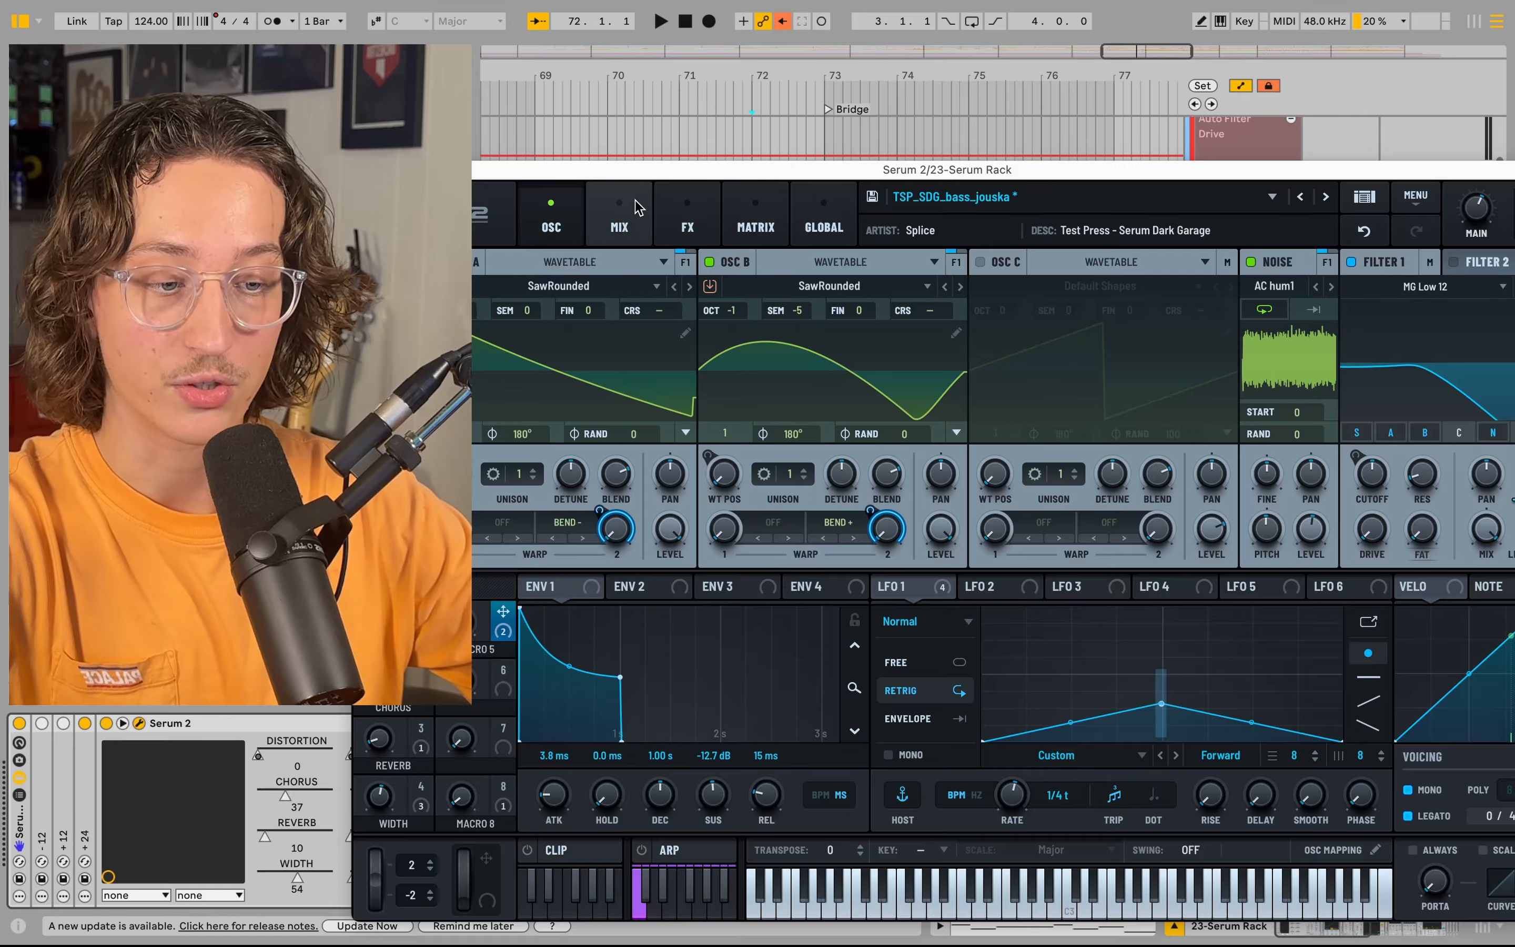
pyautogui.press('space')
pyautogui.moveTo(745, 173); pyautogui.dragTo(527, 173)
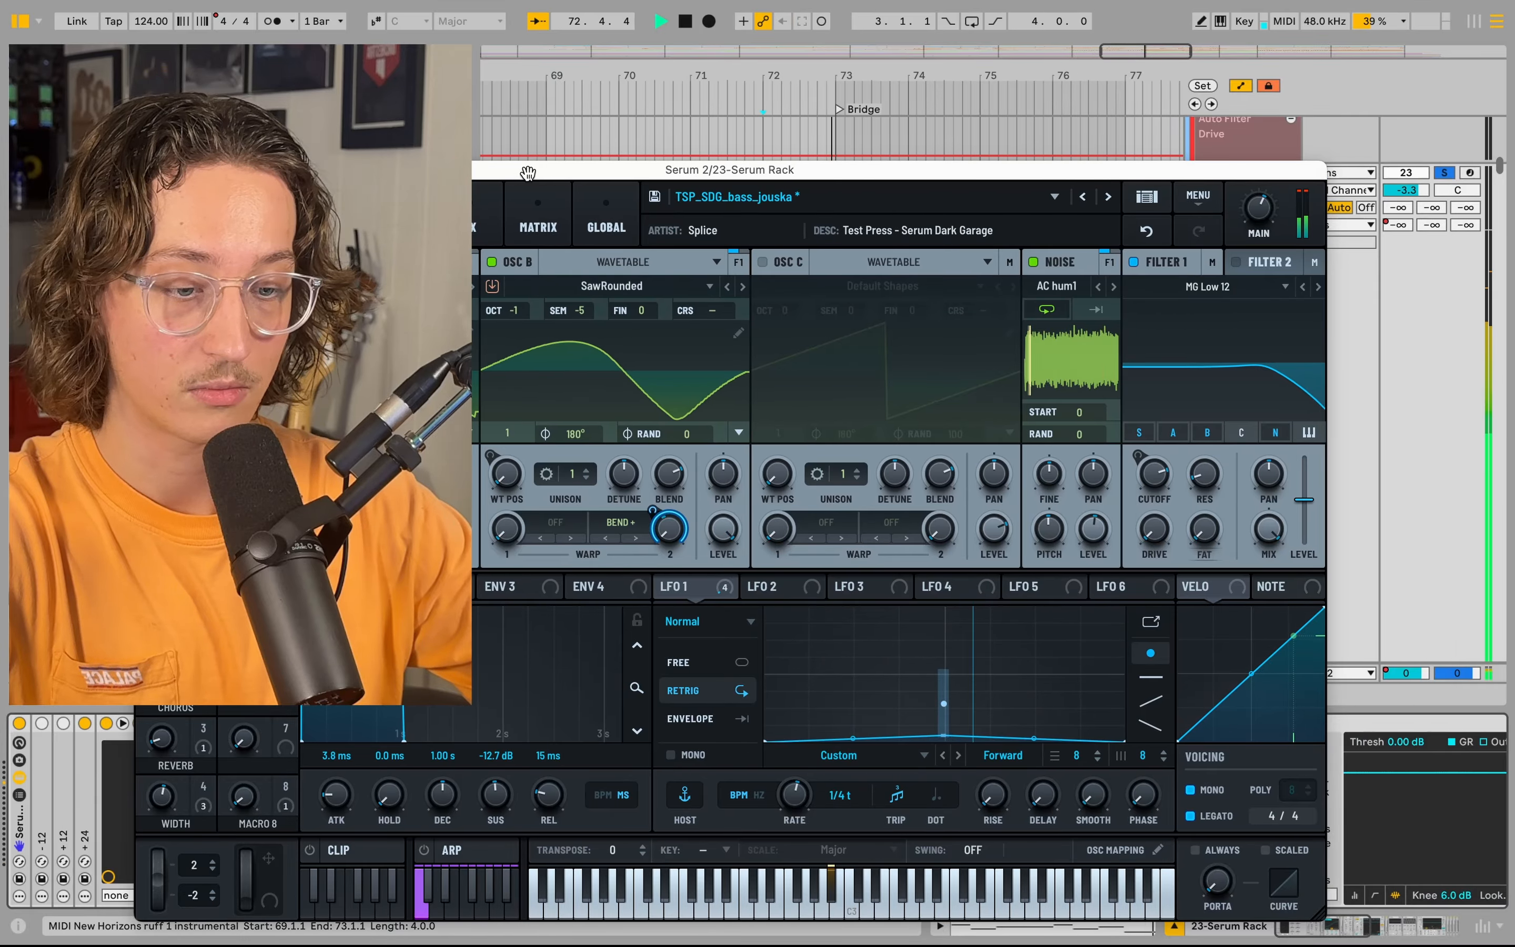
# - Stop playback, hide the automation lanes, and view the soloed 24 KORG MS-20's clips in Pre2 from 49.1.1
pyautogui.press('space')
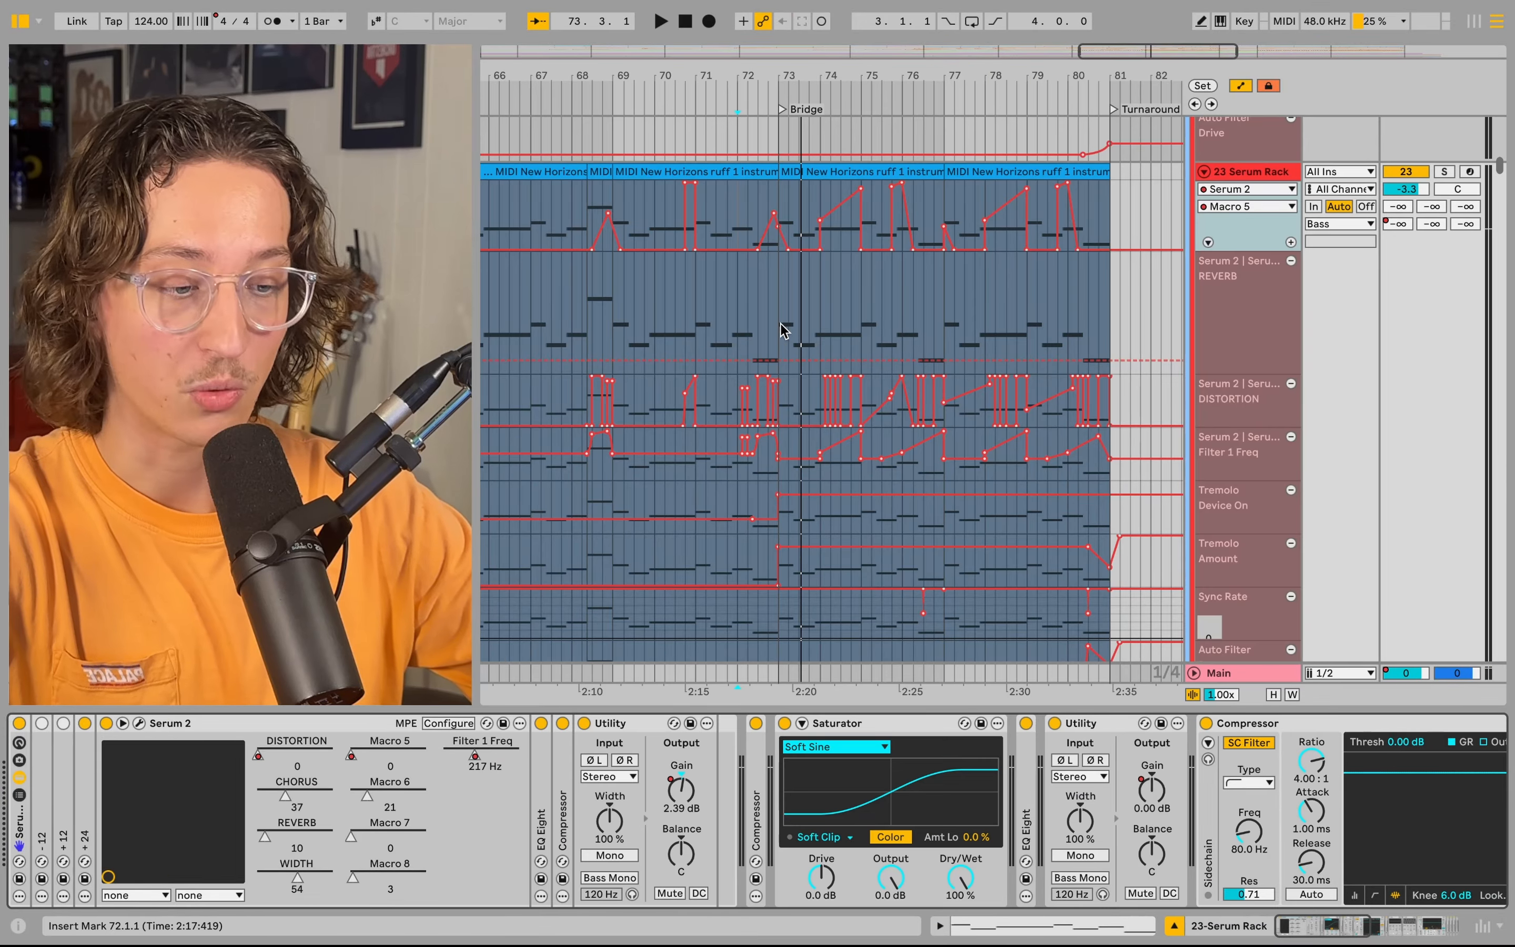
pyautogui.press('a')
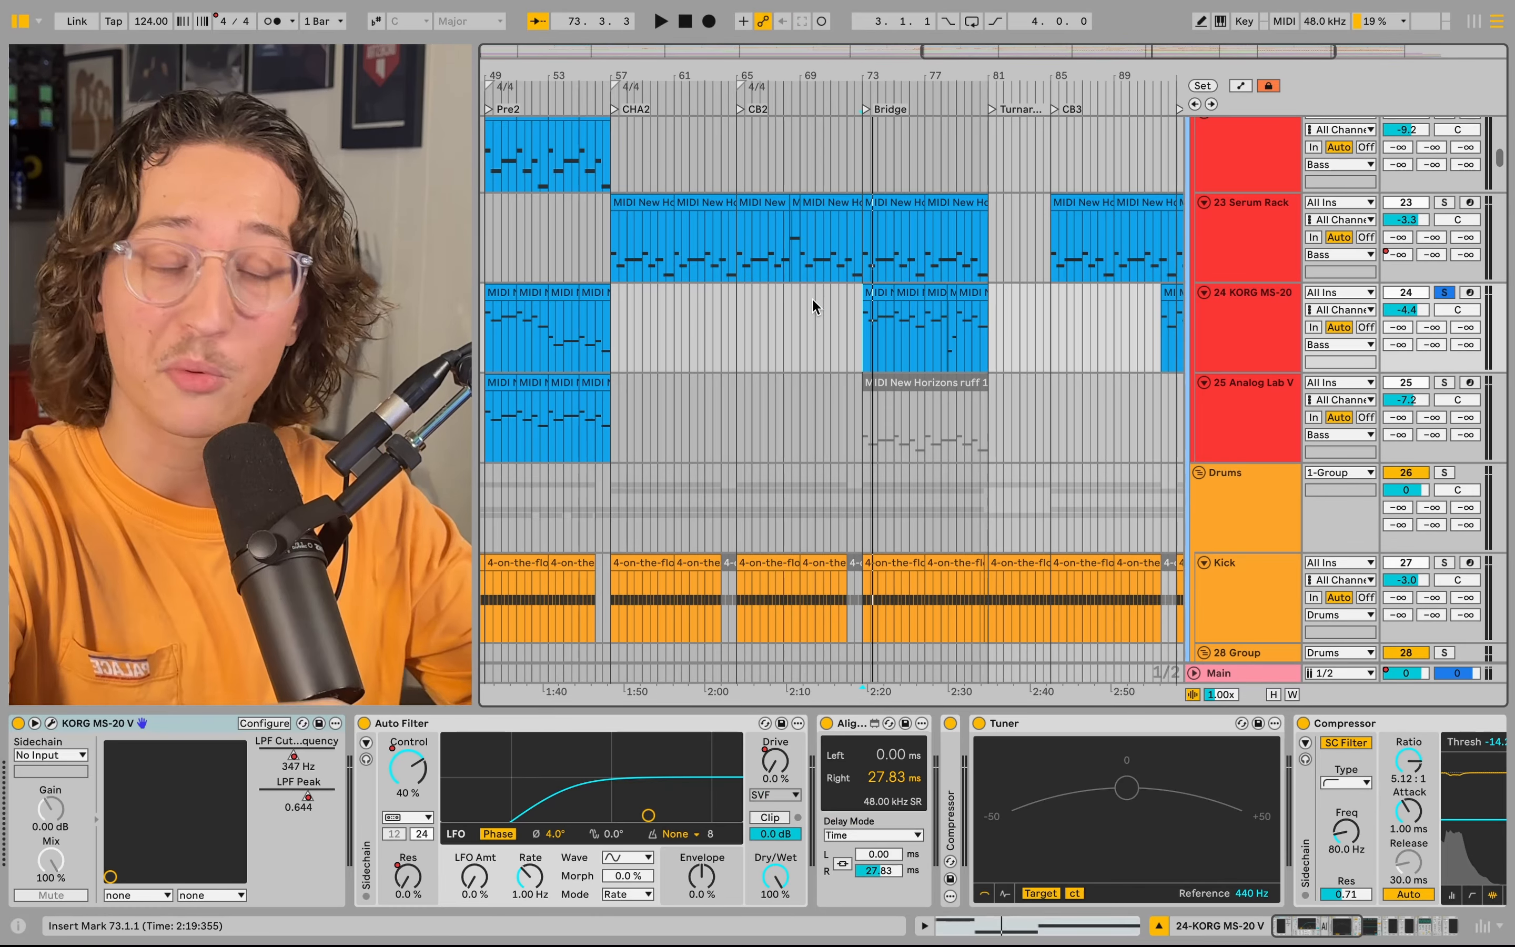
pyautogui.hscroll(-3, 813, 298)
pyautogui.scroll(1, 813, 298)
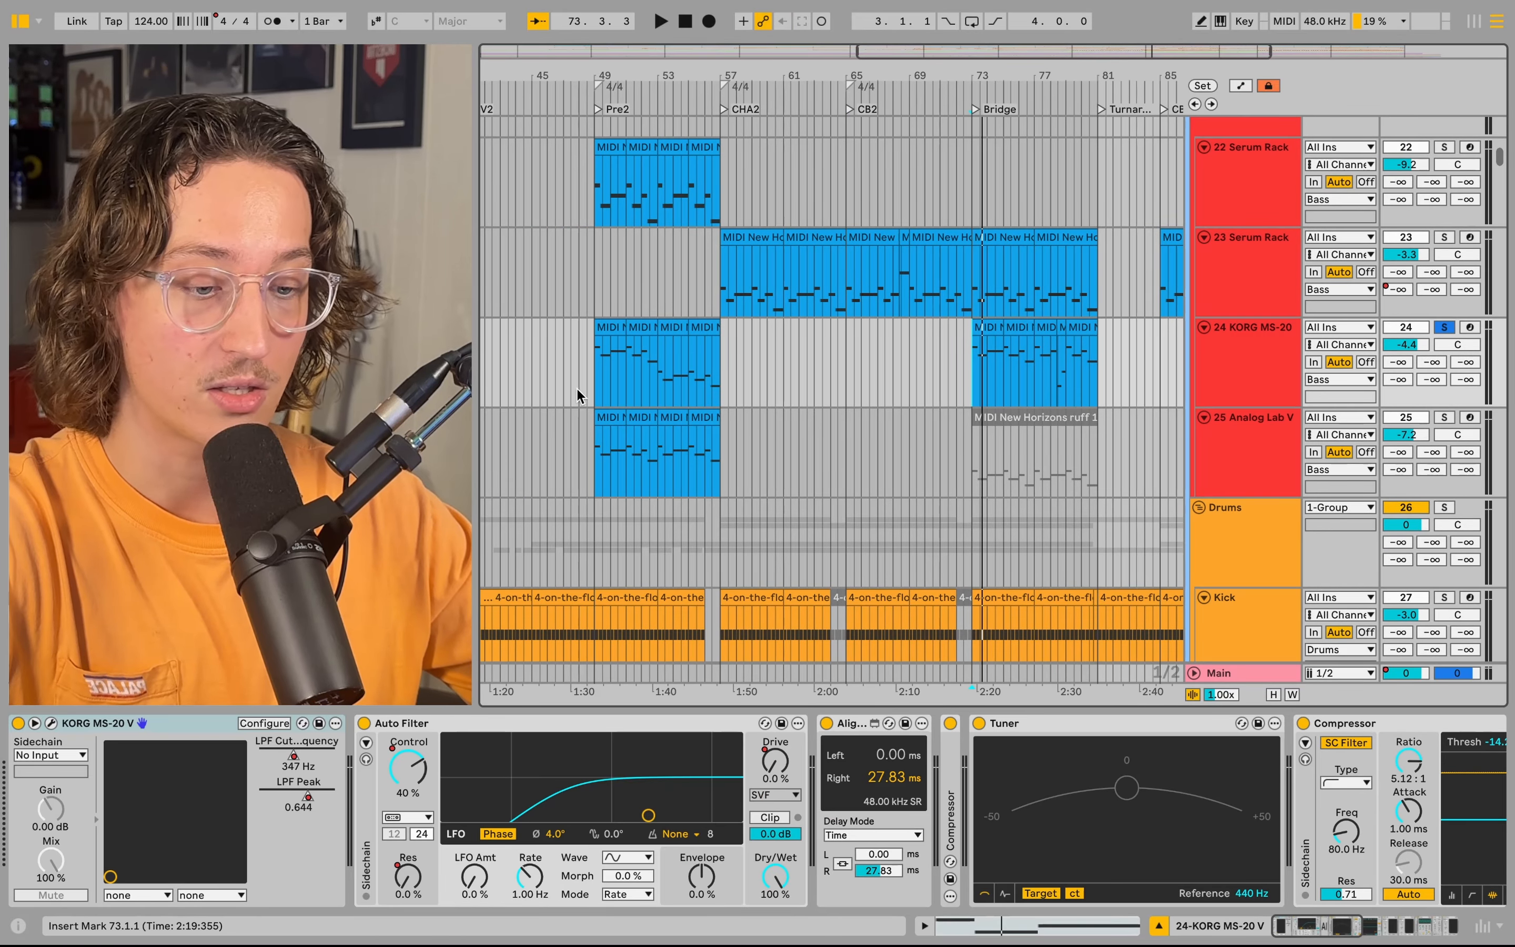
pyautogui.scroll(5, 593, 378)
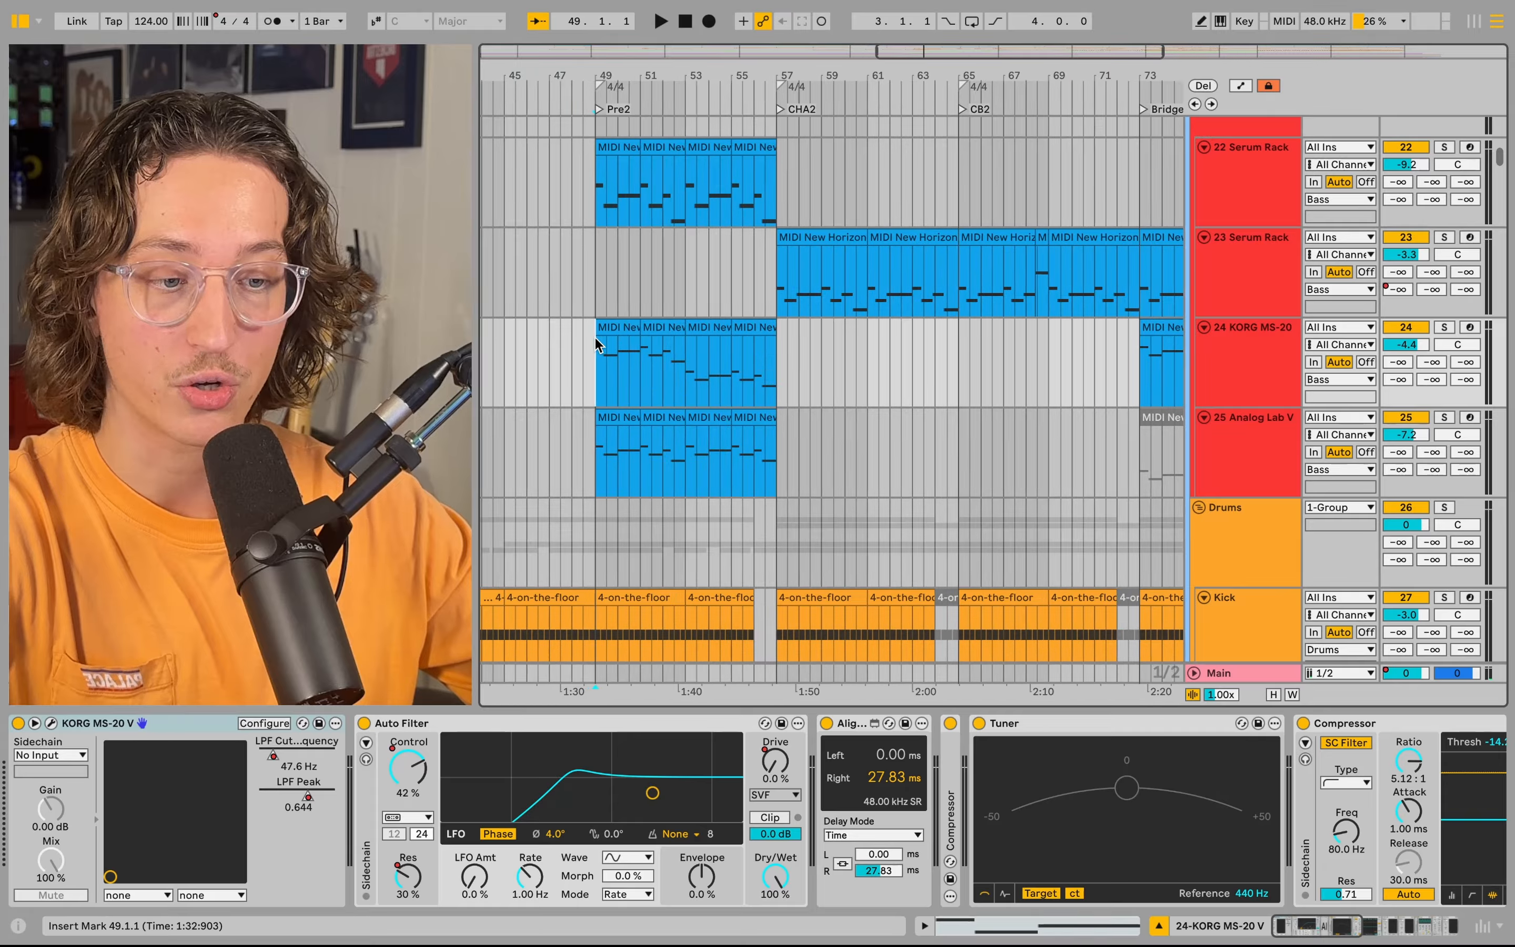
pyautogui.hscroll(3, 757, 375)
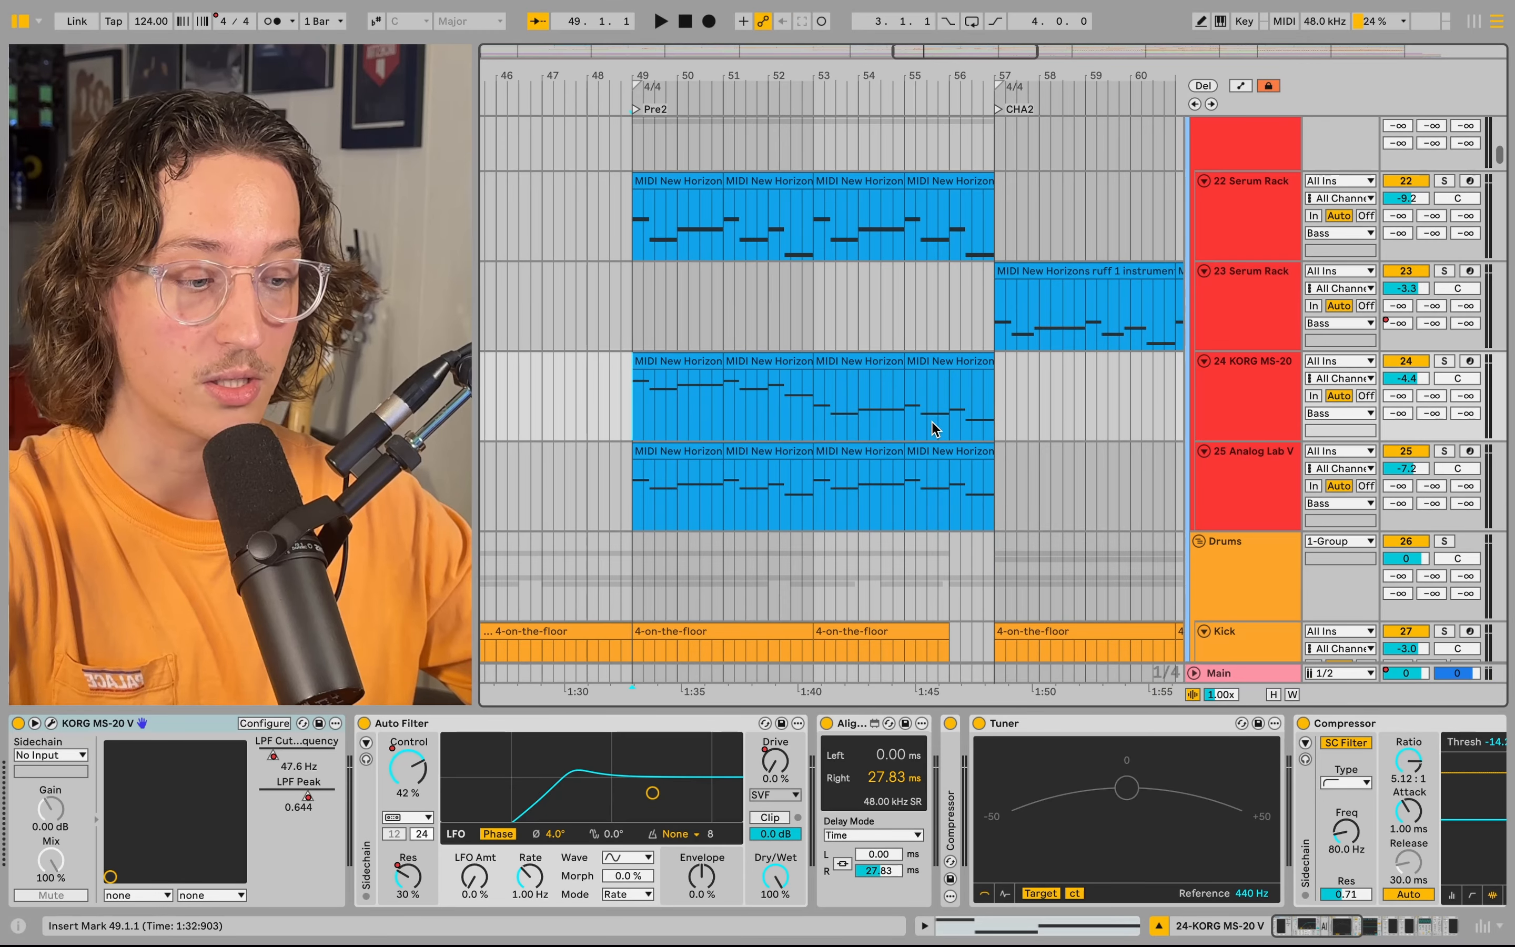
pyautogui.scroll(1, 937, 426)
# - Play the Bass group from 49.1.1 through Pre2, first within the full mix and then soloed
pyautogui.click(1310, 543)
pyautogui.click(1265, 556)
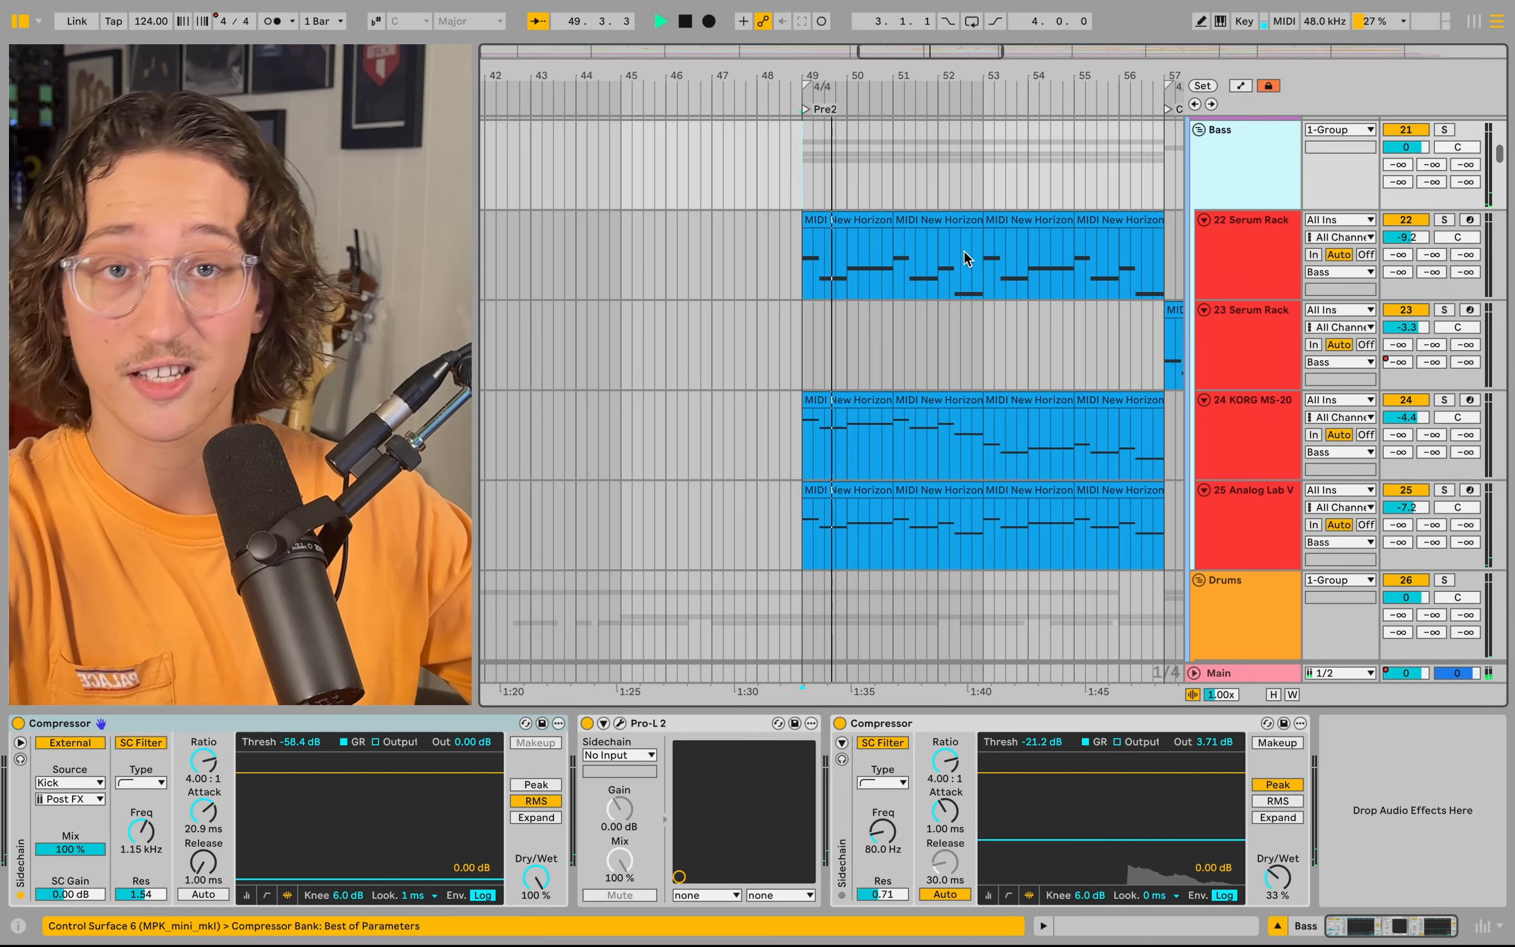
pyautogui.press('space')
pyautogui.hscroll(-1, 966, 259)
pyautogui.hscroll(1, 966, 258)
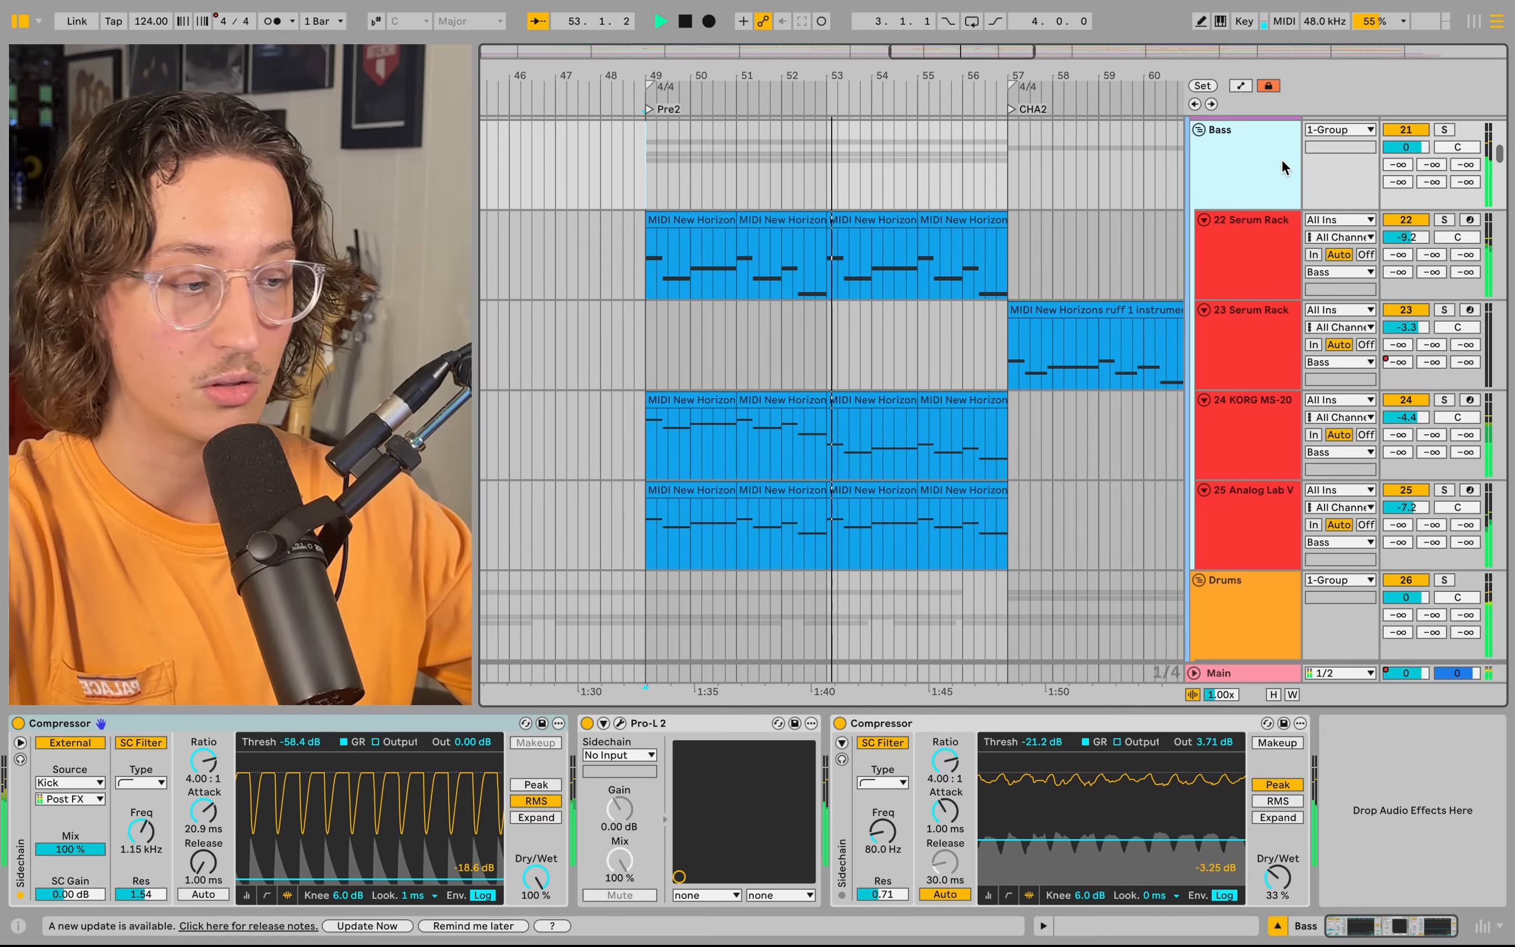
pyautogui.press('s')
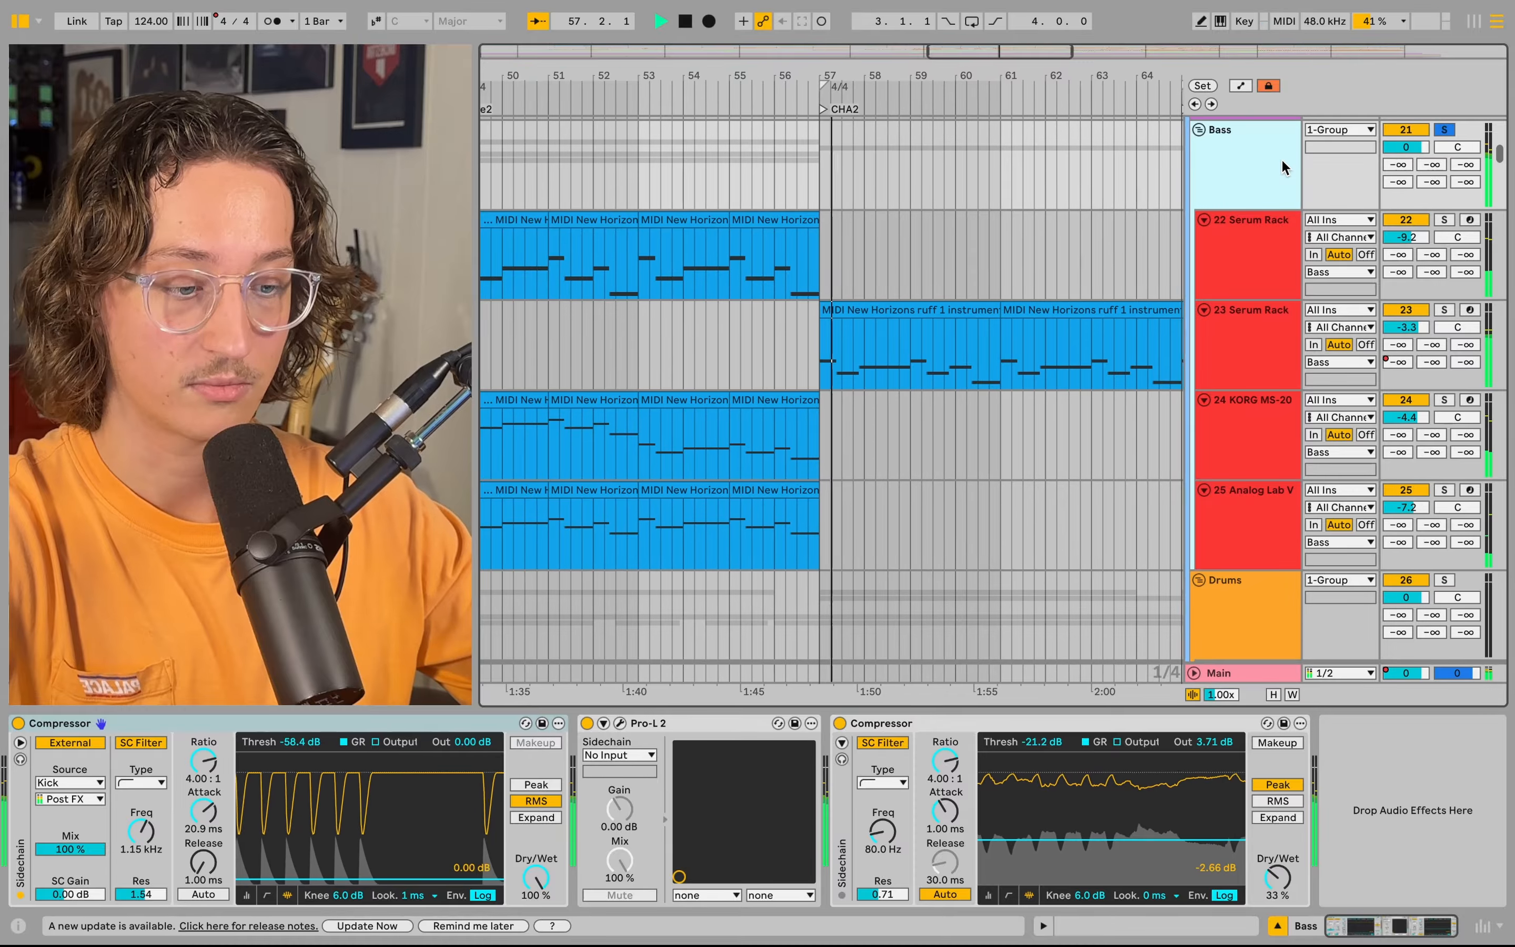
pyautogui.press('space')
# - Solo 22 Serum Rack, play its Pre2 clips selected from 53.1.1 to 57.1.1, and return the insert mark to 53.1.1
pyautogui.moveTo(899, 273); pyautogui.dragTo(724, 274)
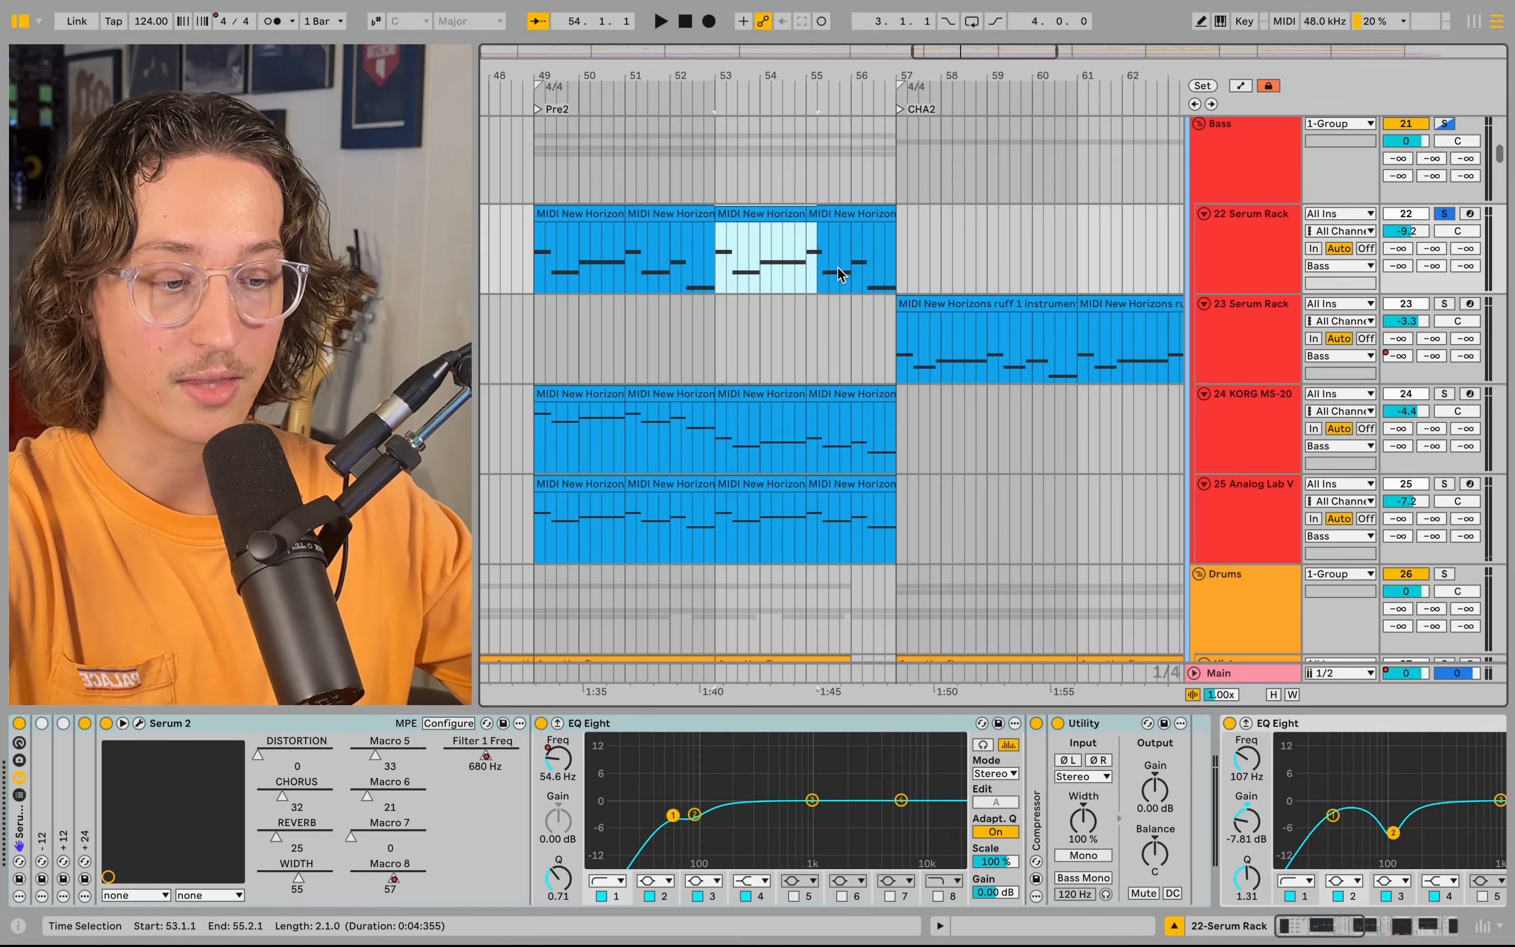
pyautogui.moveTo(839, 274); pyautogui.dragTo(897, 264)
pyautogui.press('space')
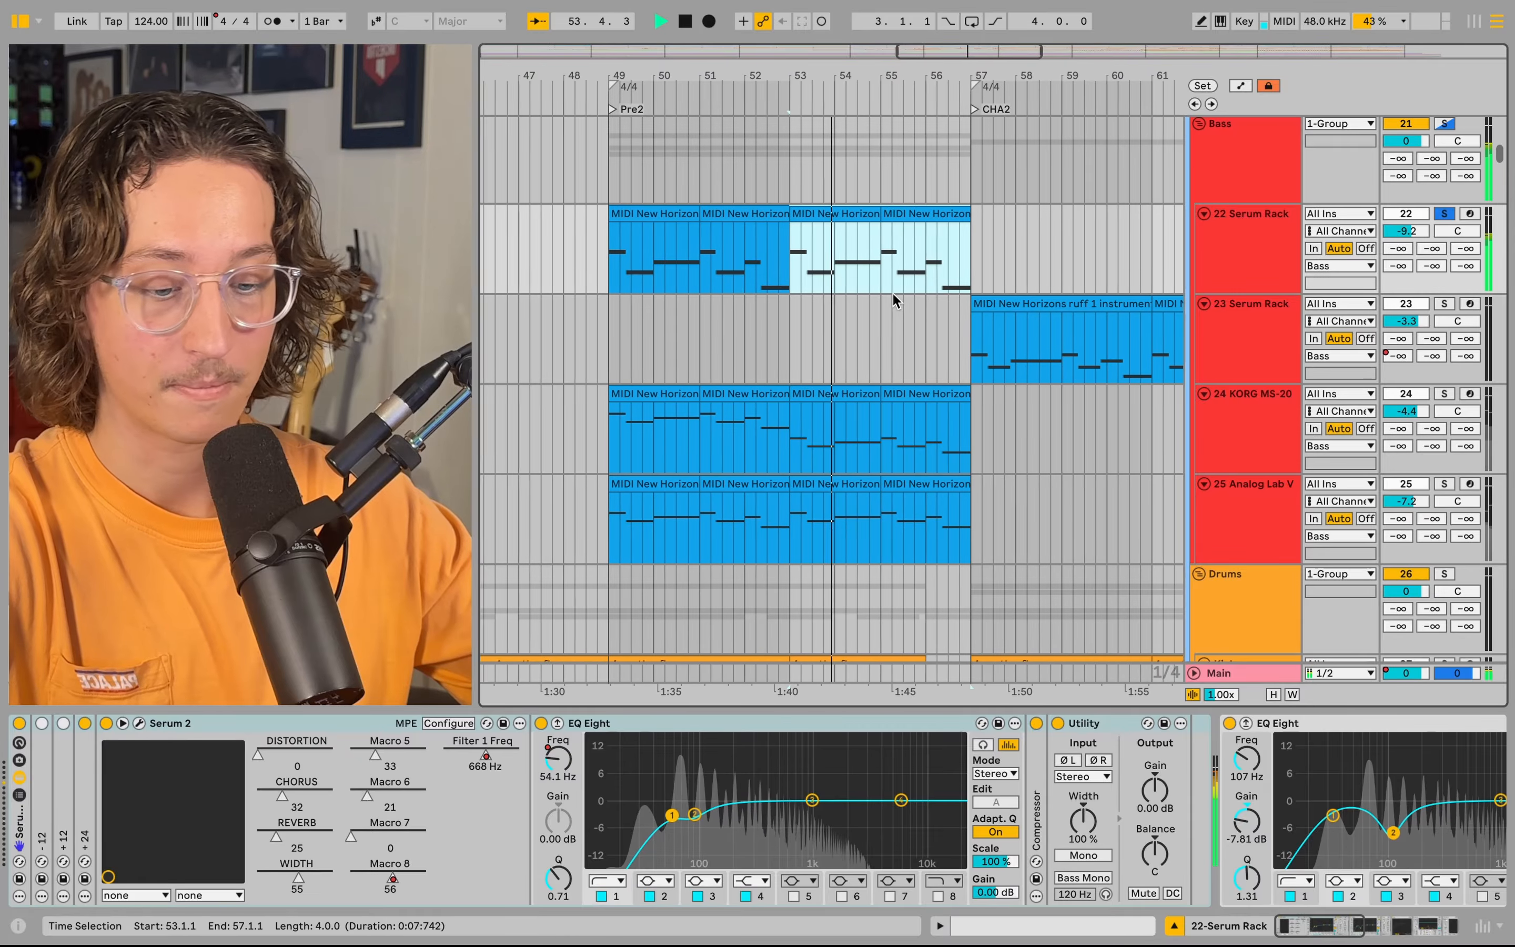
pyautogui.click(857, 343)
pyautogui.press('space')
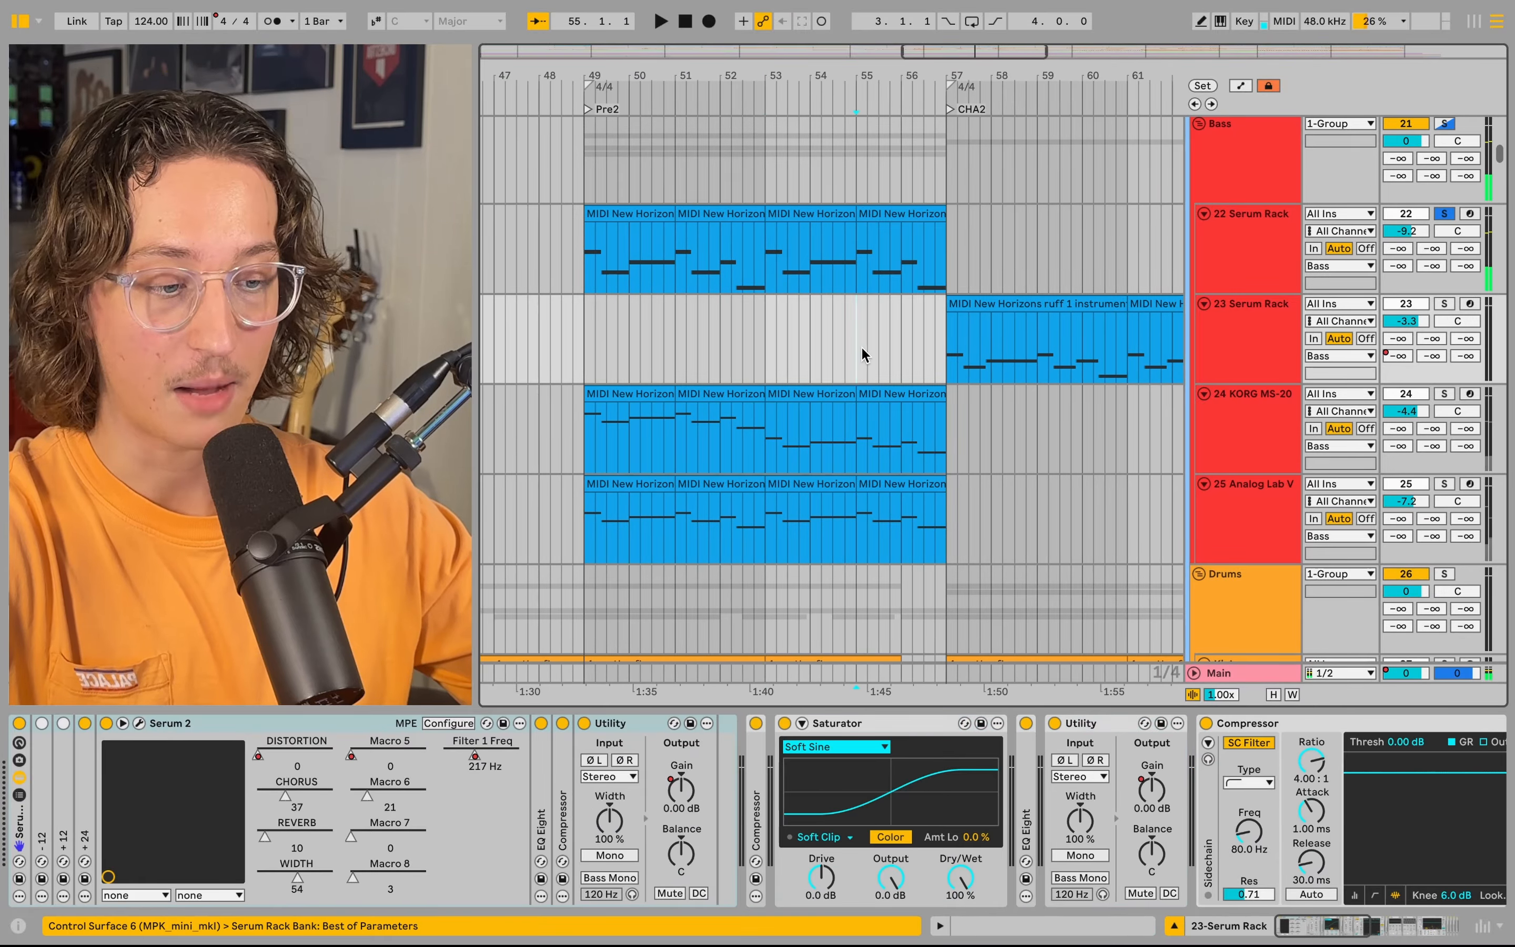
pyautogui.press('-')
pyautogui.click(788, 262)
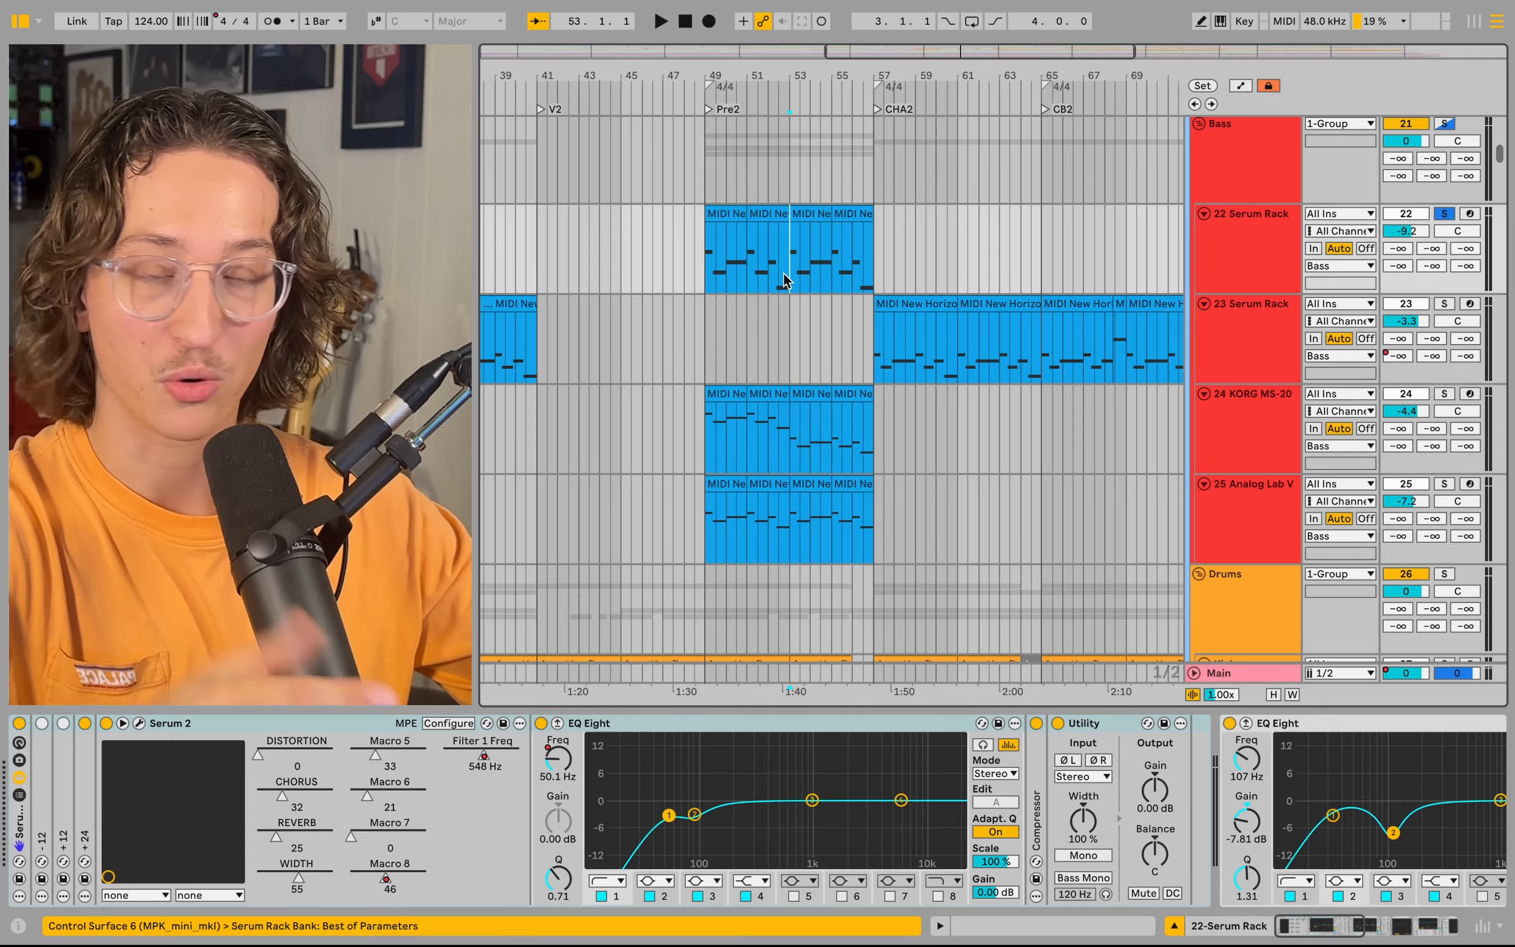
# - Solo 24 KORG MS-20, play it from 49.1.1 and inspect its KORG MS-20 V synth controls during playback
pyautogui.scroll(-3, 804, 315)
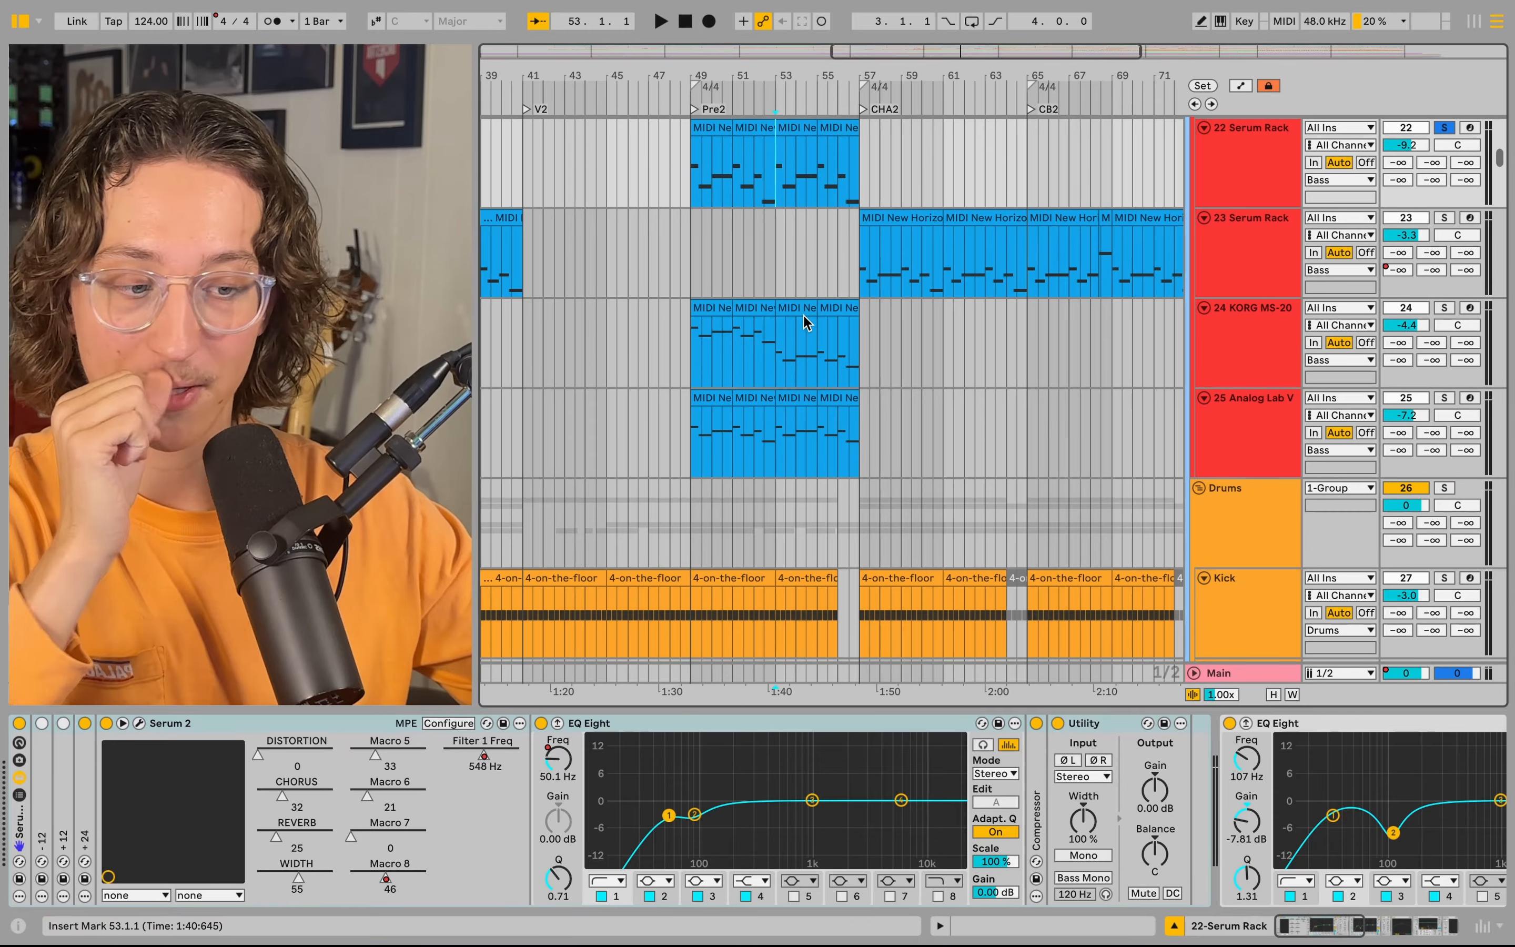
pyautogui.click(779, 340)
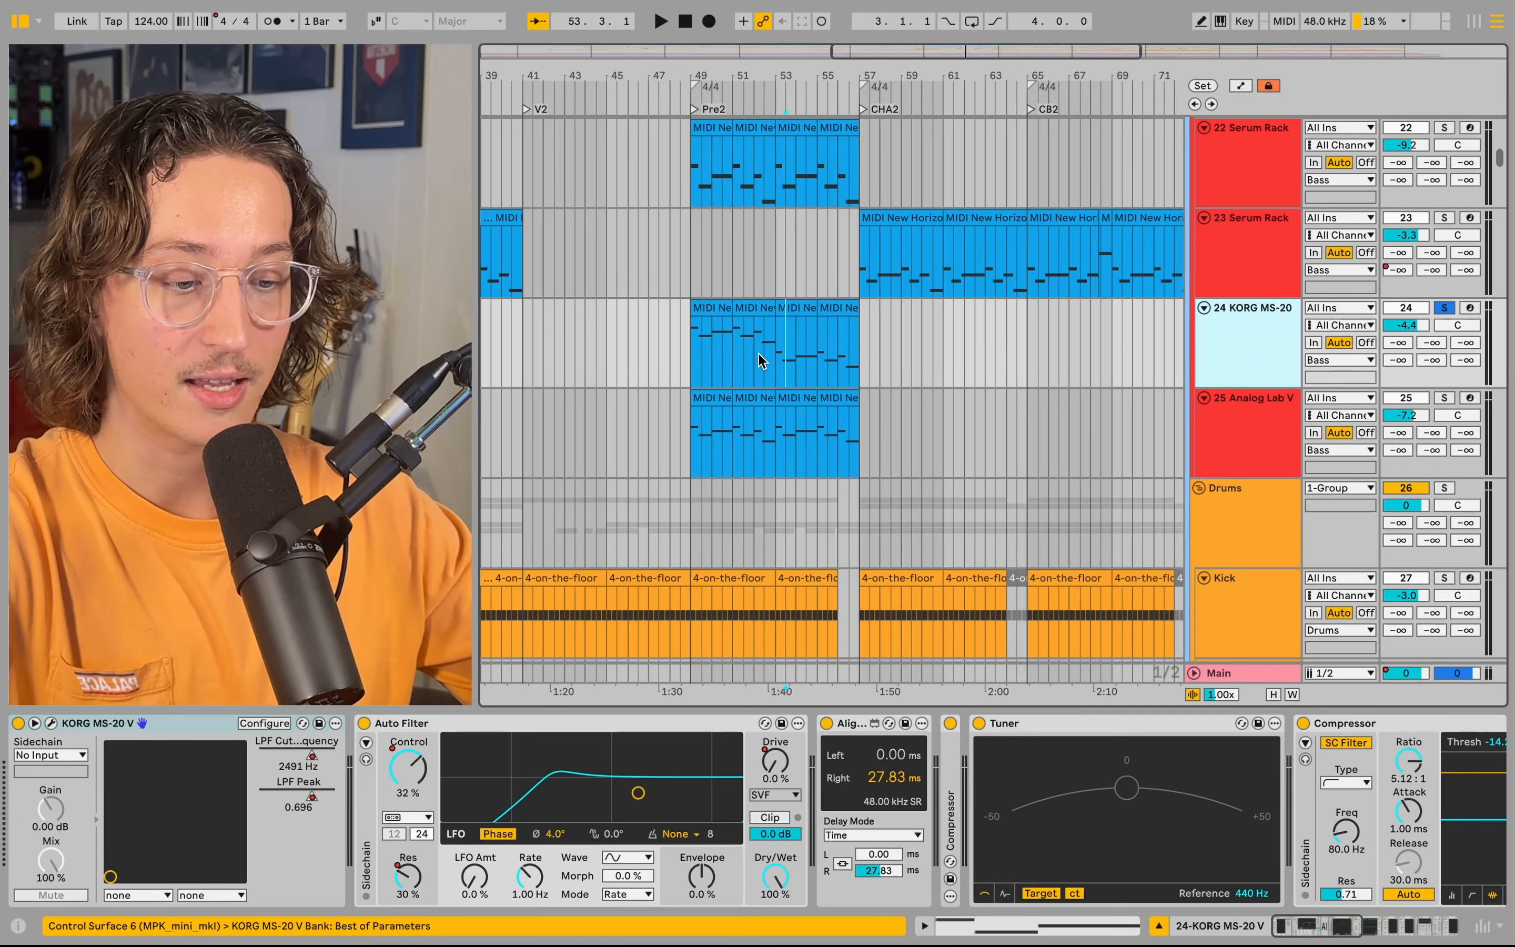
pyautogui.click(691, 343)
pyautogui.press('space')
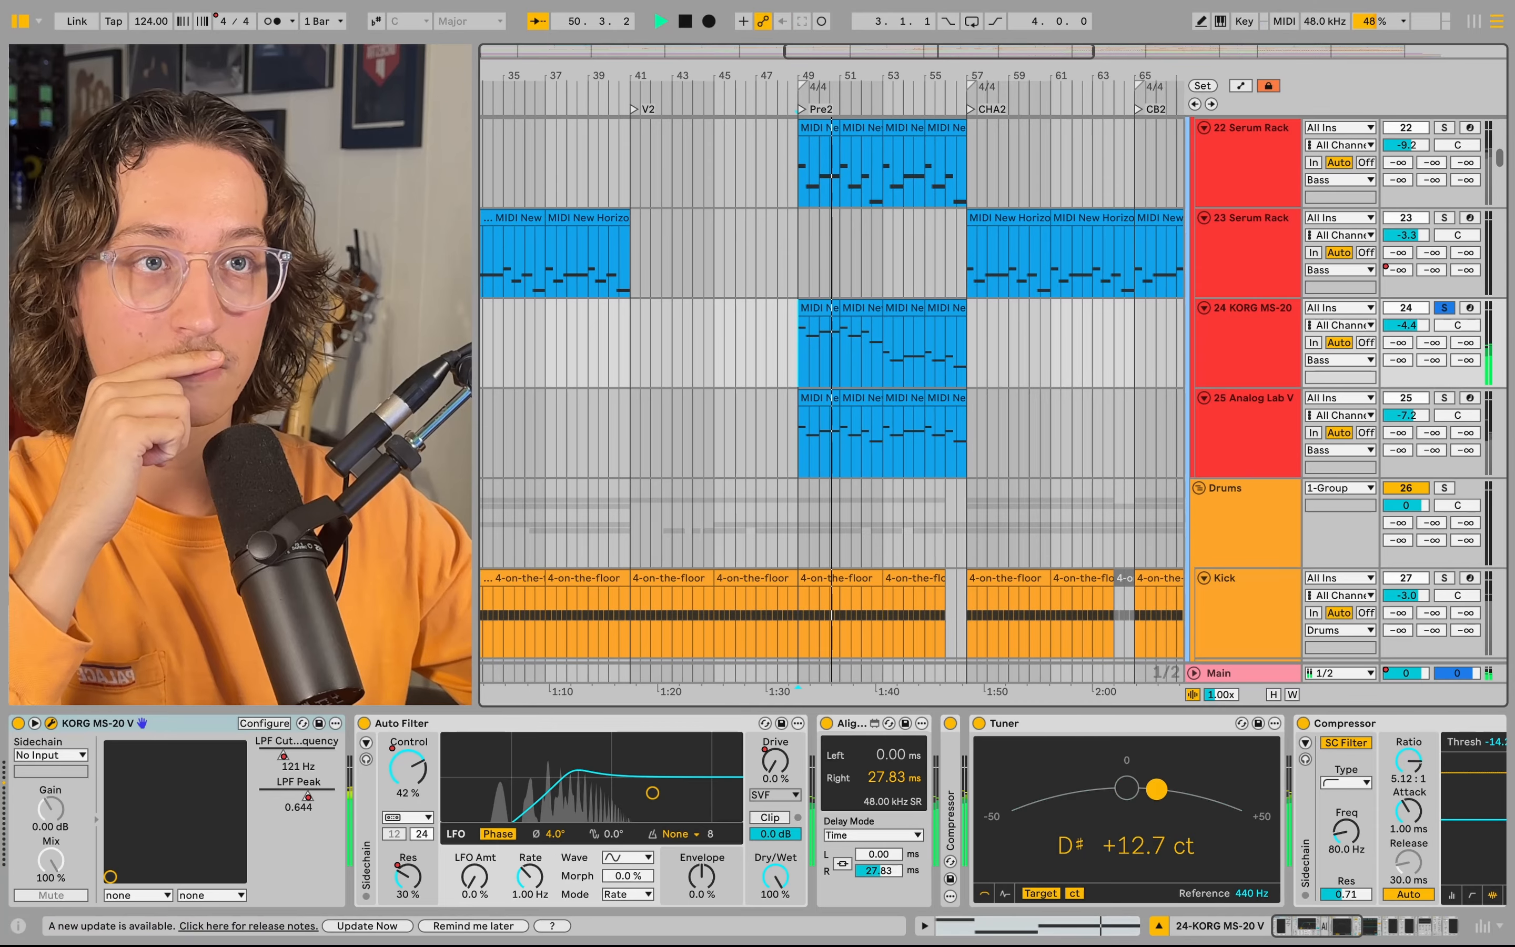
pyautogui.click(50, 724)
pyautogui.moveTo(413, 152); pyautogui.dragTo(490, 153)
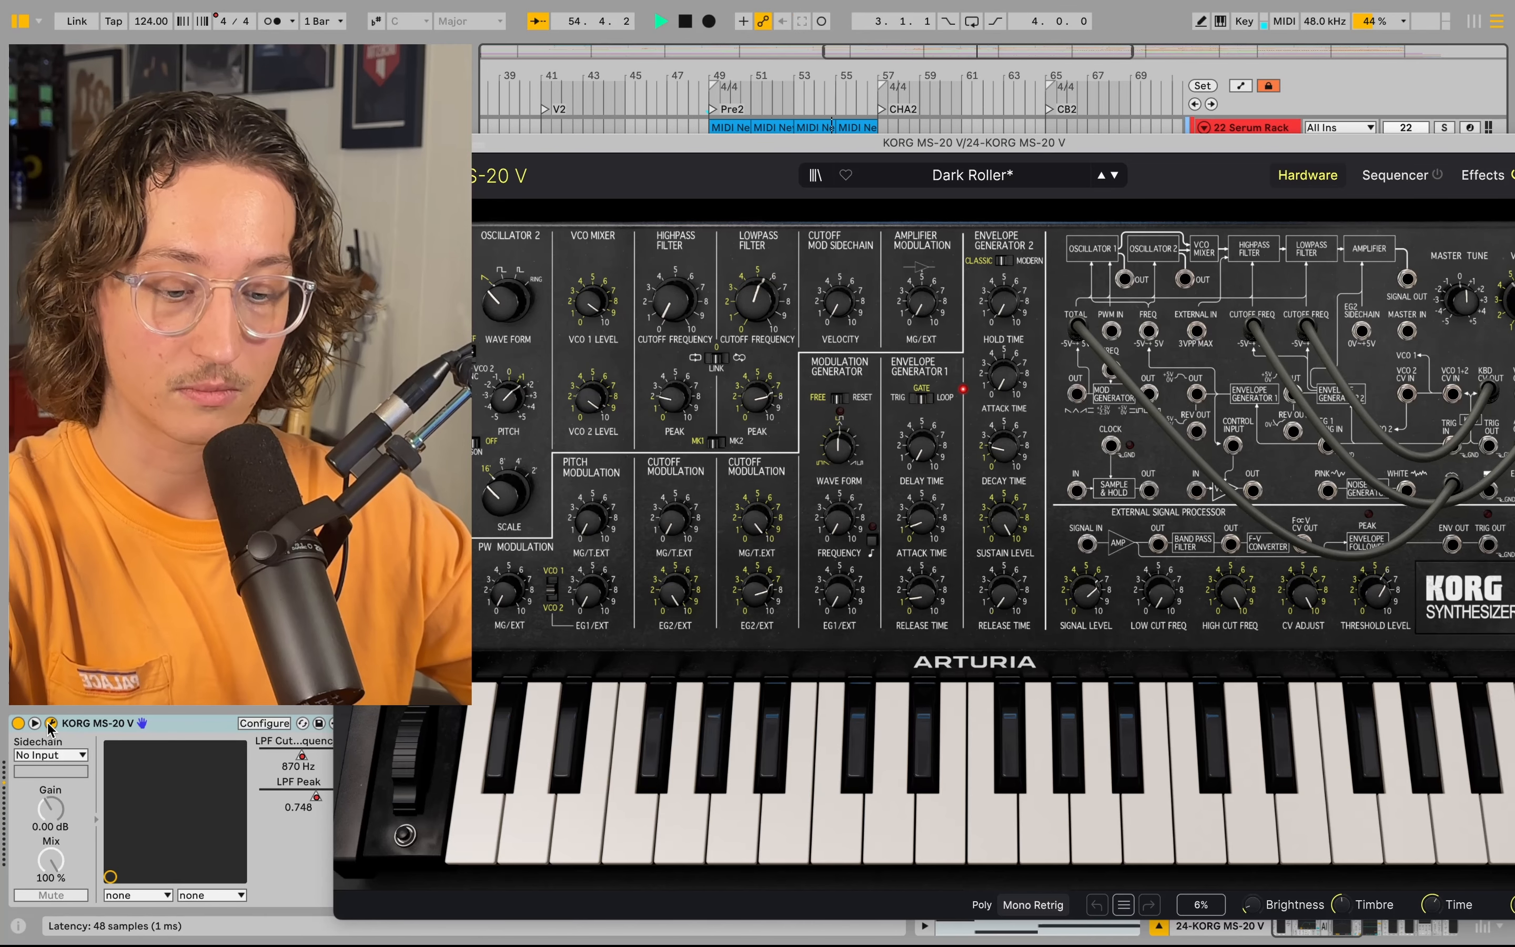
pyautogui.click(51, 723)
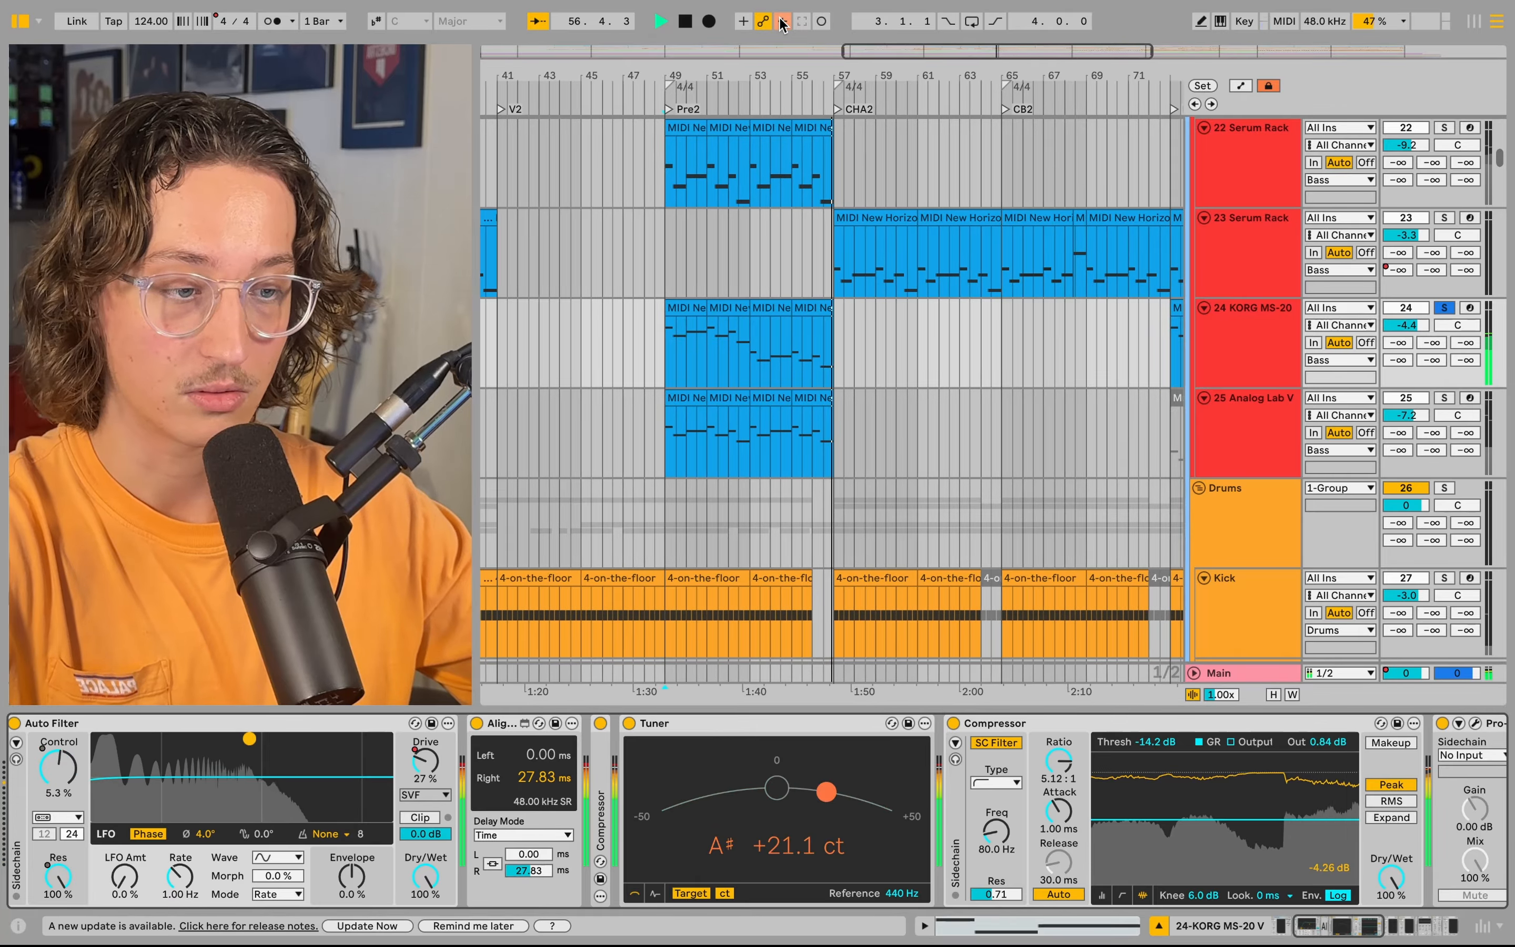
# - Replay the soloed 24 KORG MS-20 from 53.1.1 in the second half of Pre2
pyautogui.press('space')
pyautogui.scroll(4, 845, 444)
pyautogui.click(775, 369)
pyautogui.press('space')
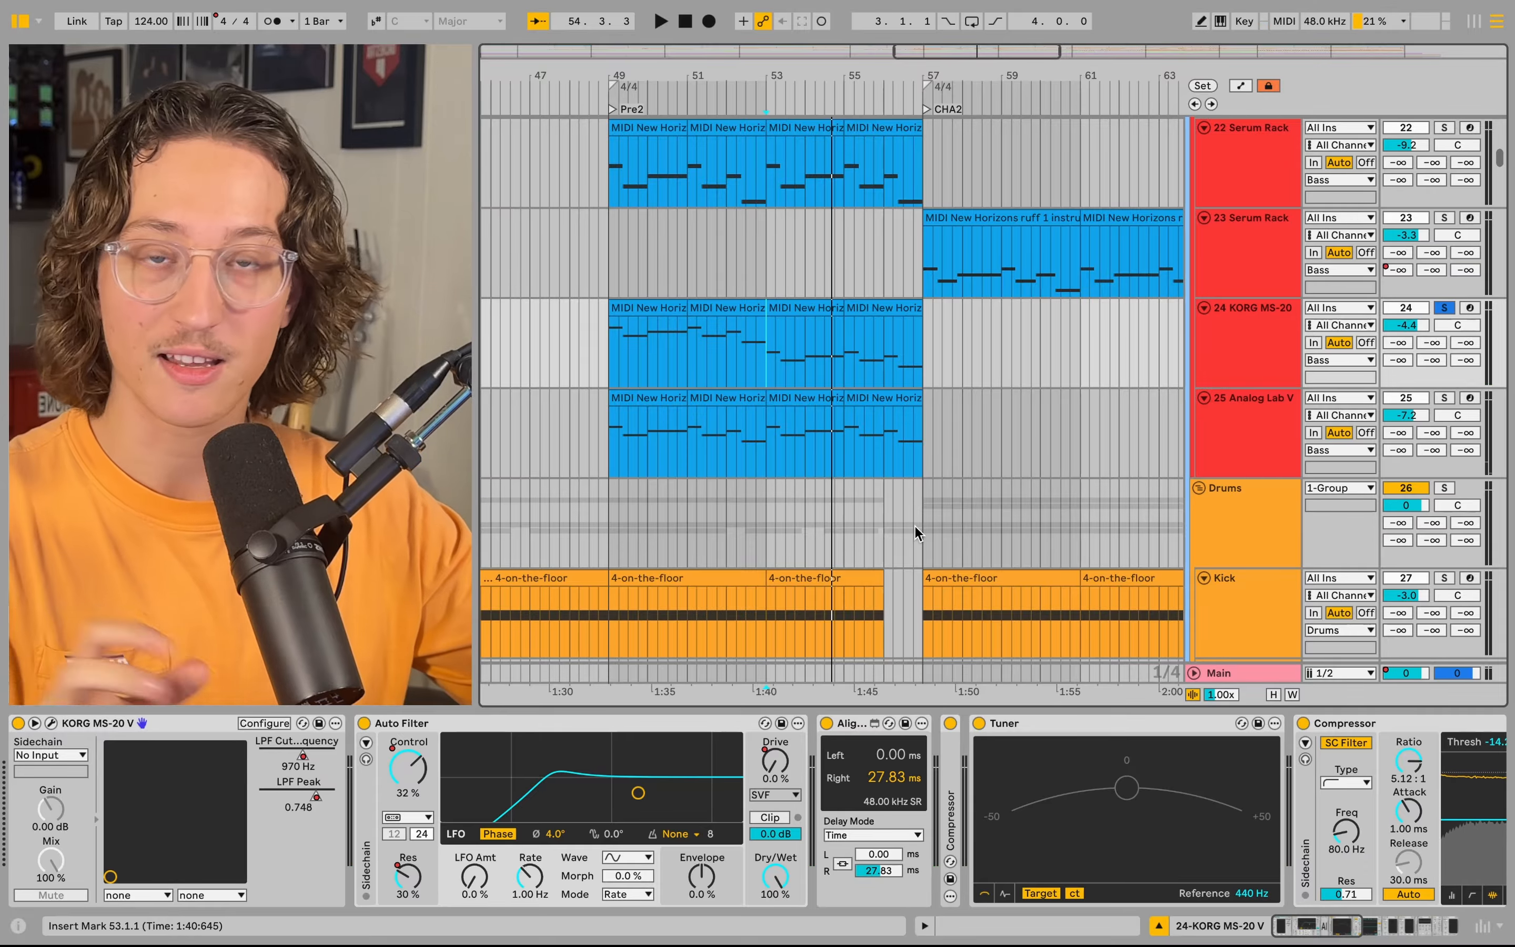
# - Solo 25 Analog Lab V, play it from 49.1.1, and examine its Earth preset and the Acid V instrument behind it
pyautogui.press('space')
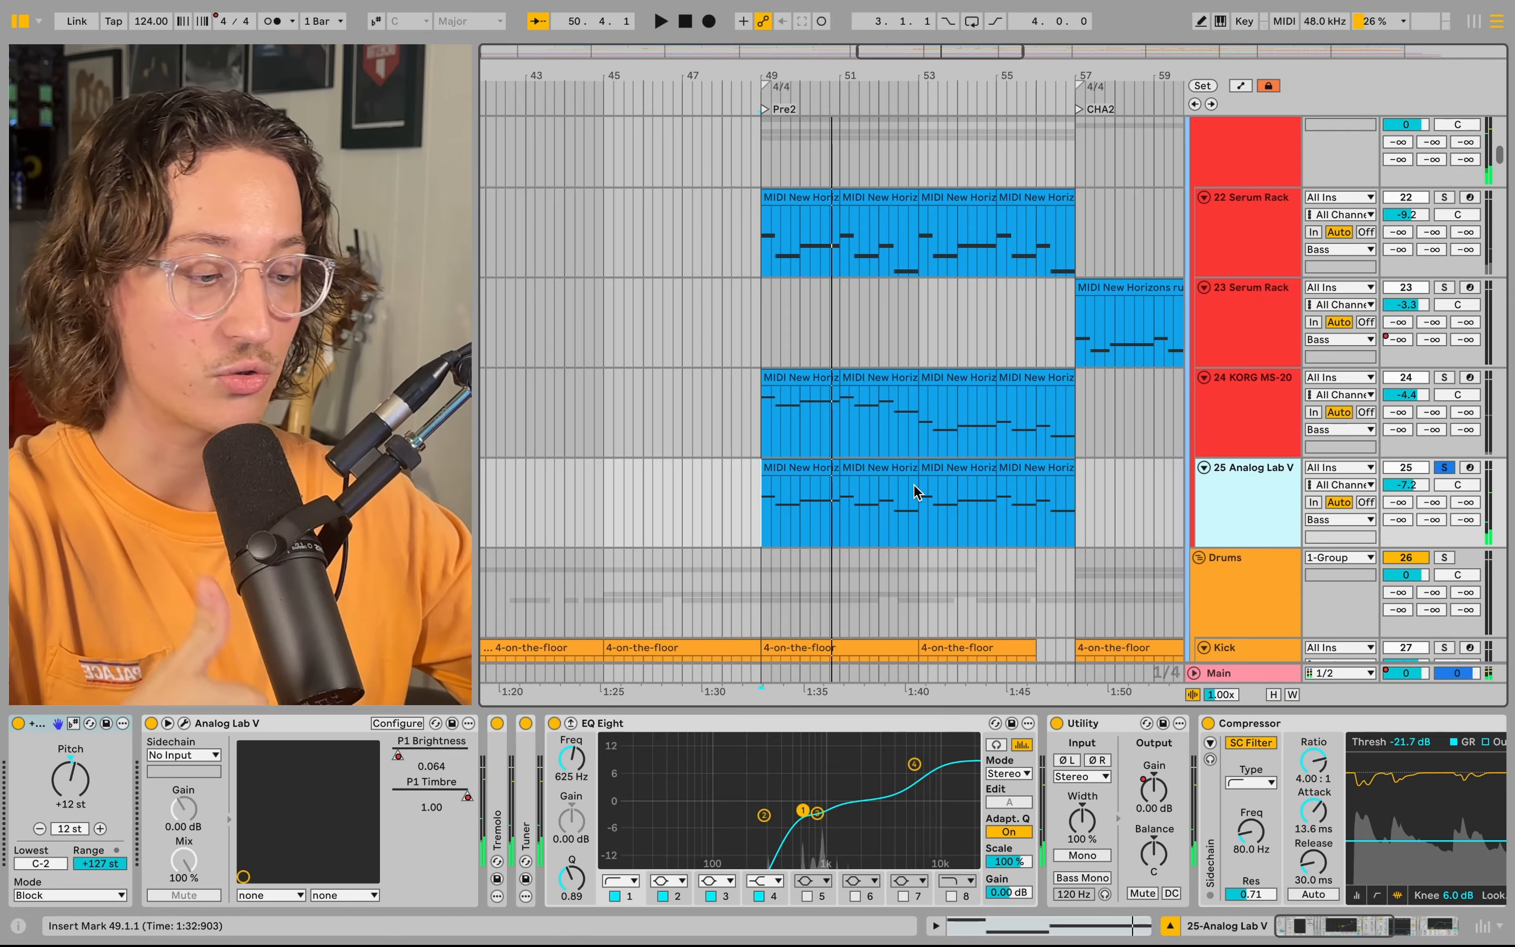
pyautogui.press('space')
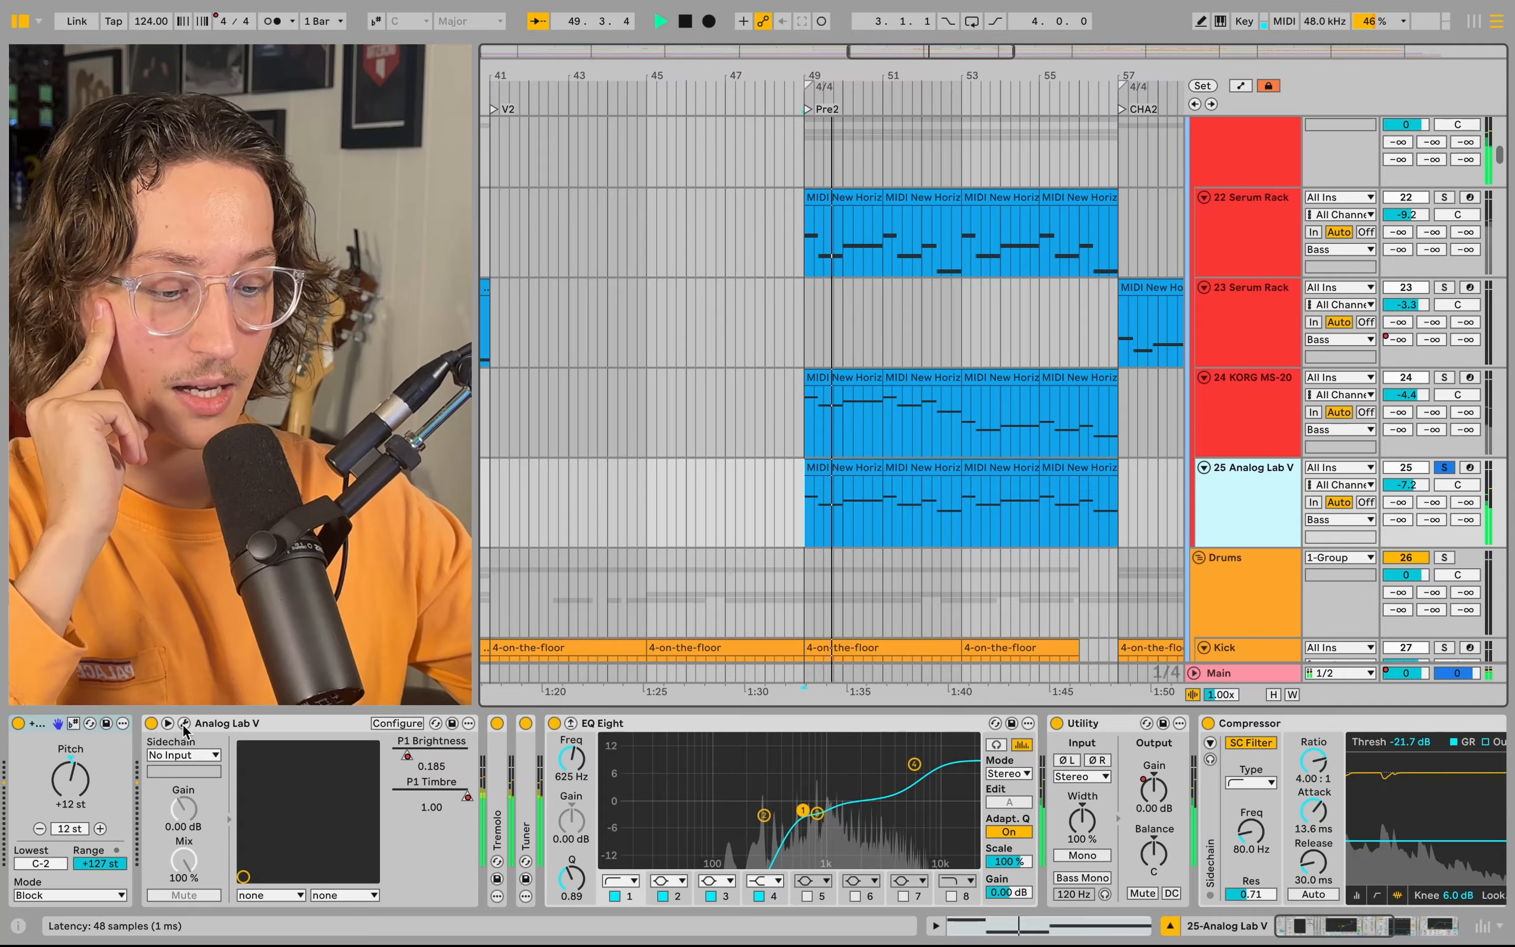
pyautogui.click(184, 724)
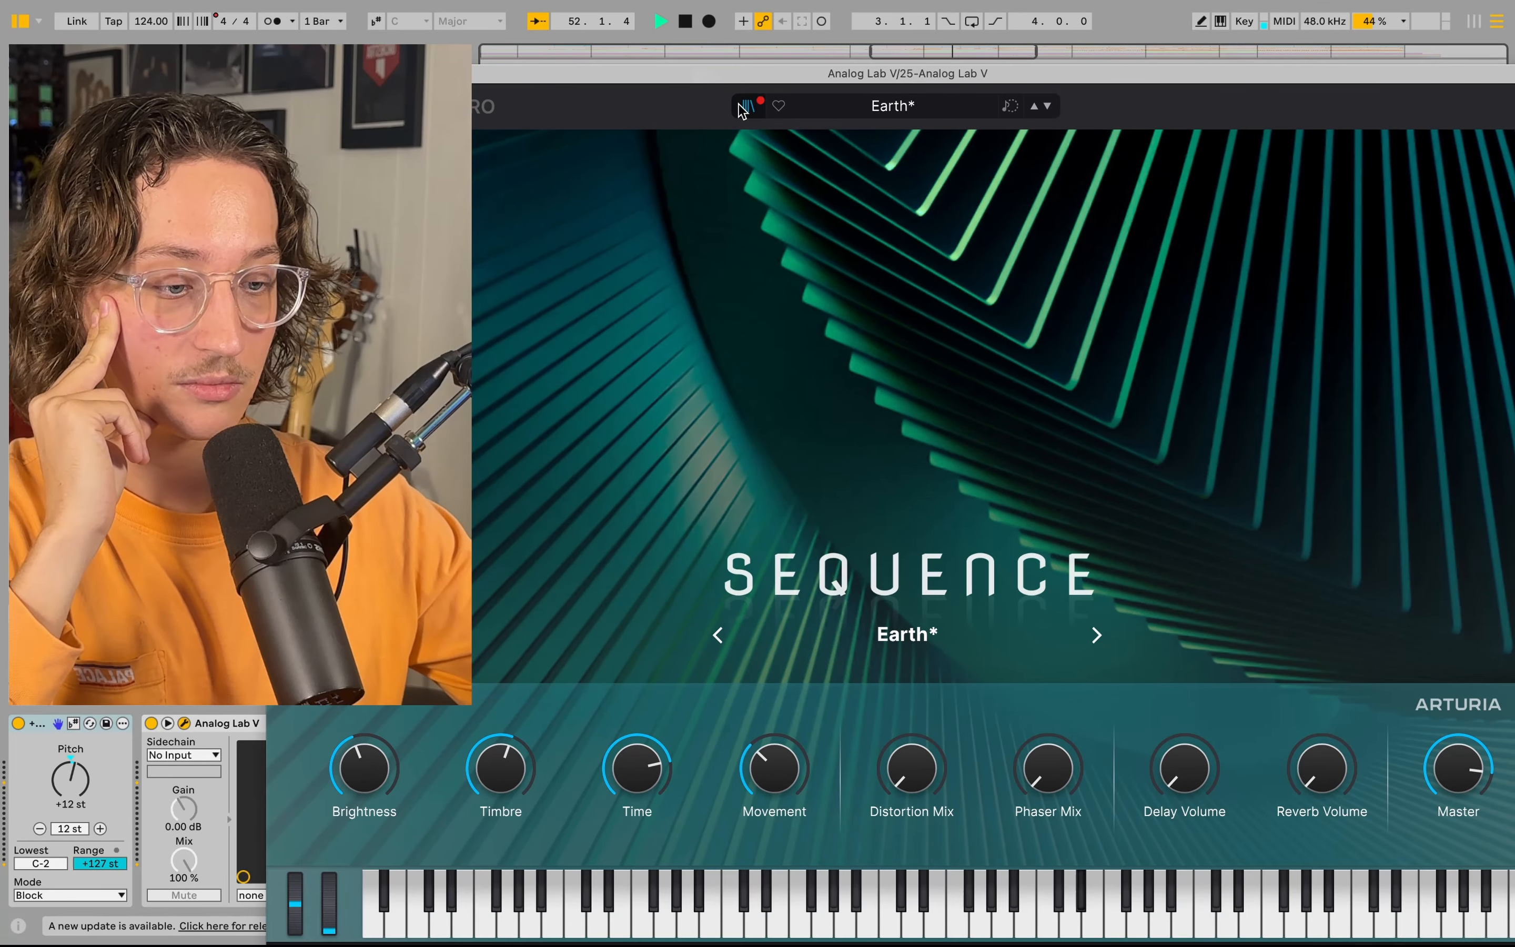
pyautogui.click(745, 106)
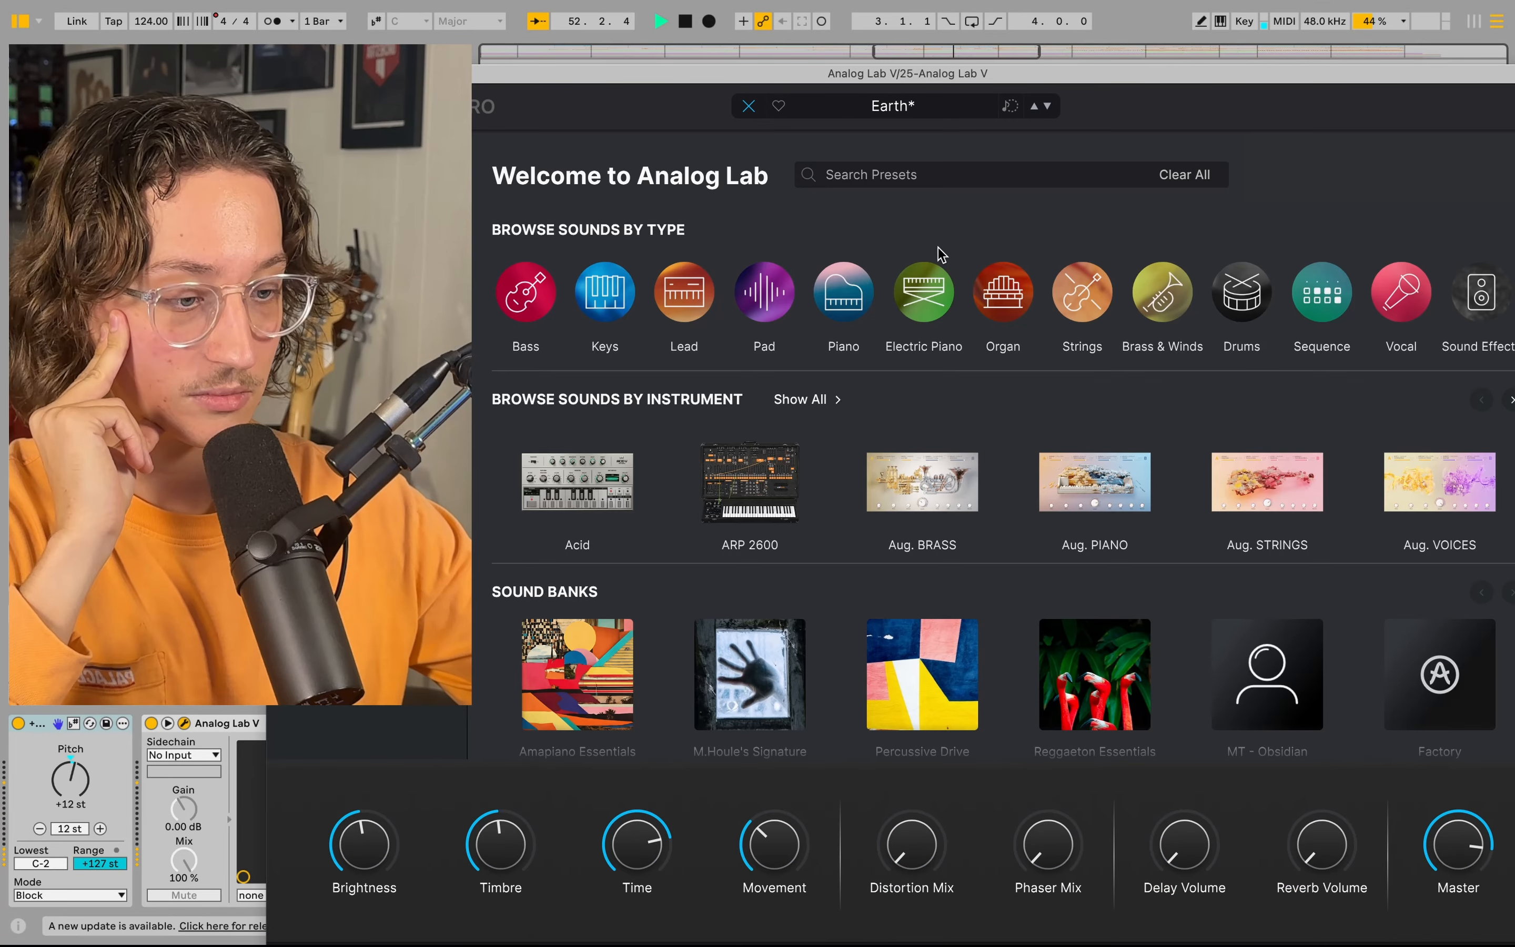
pyautogui.click(332, 192)
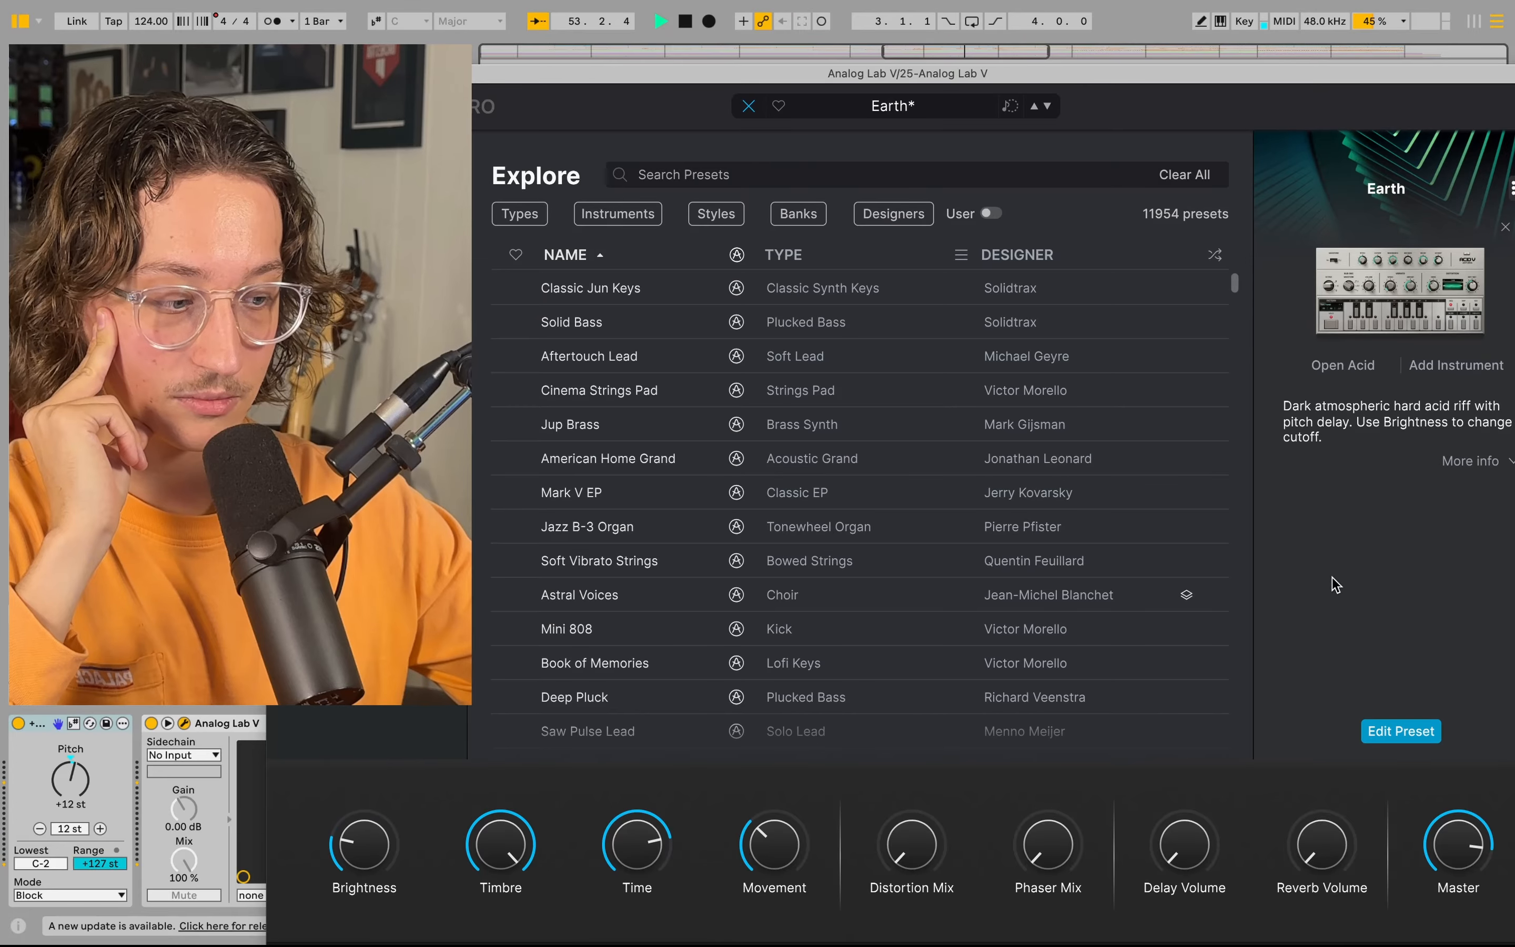
pyautogui.click(1340, 368)
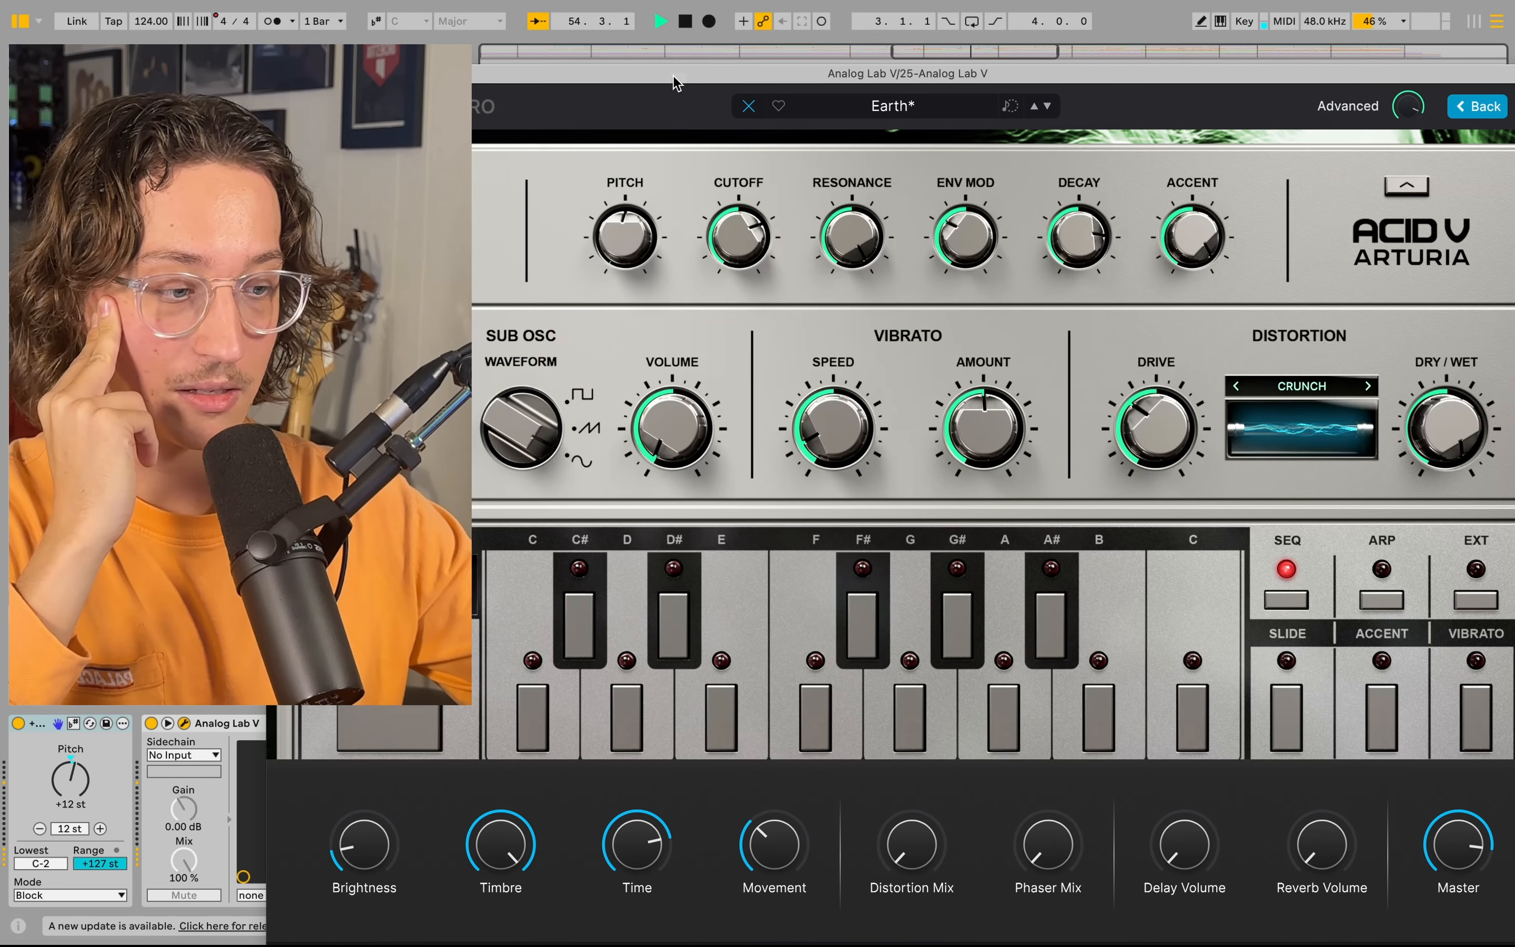
pyautogui.moveTo(674, 75); pyautogui.dragTo(694, 123)
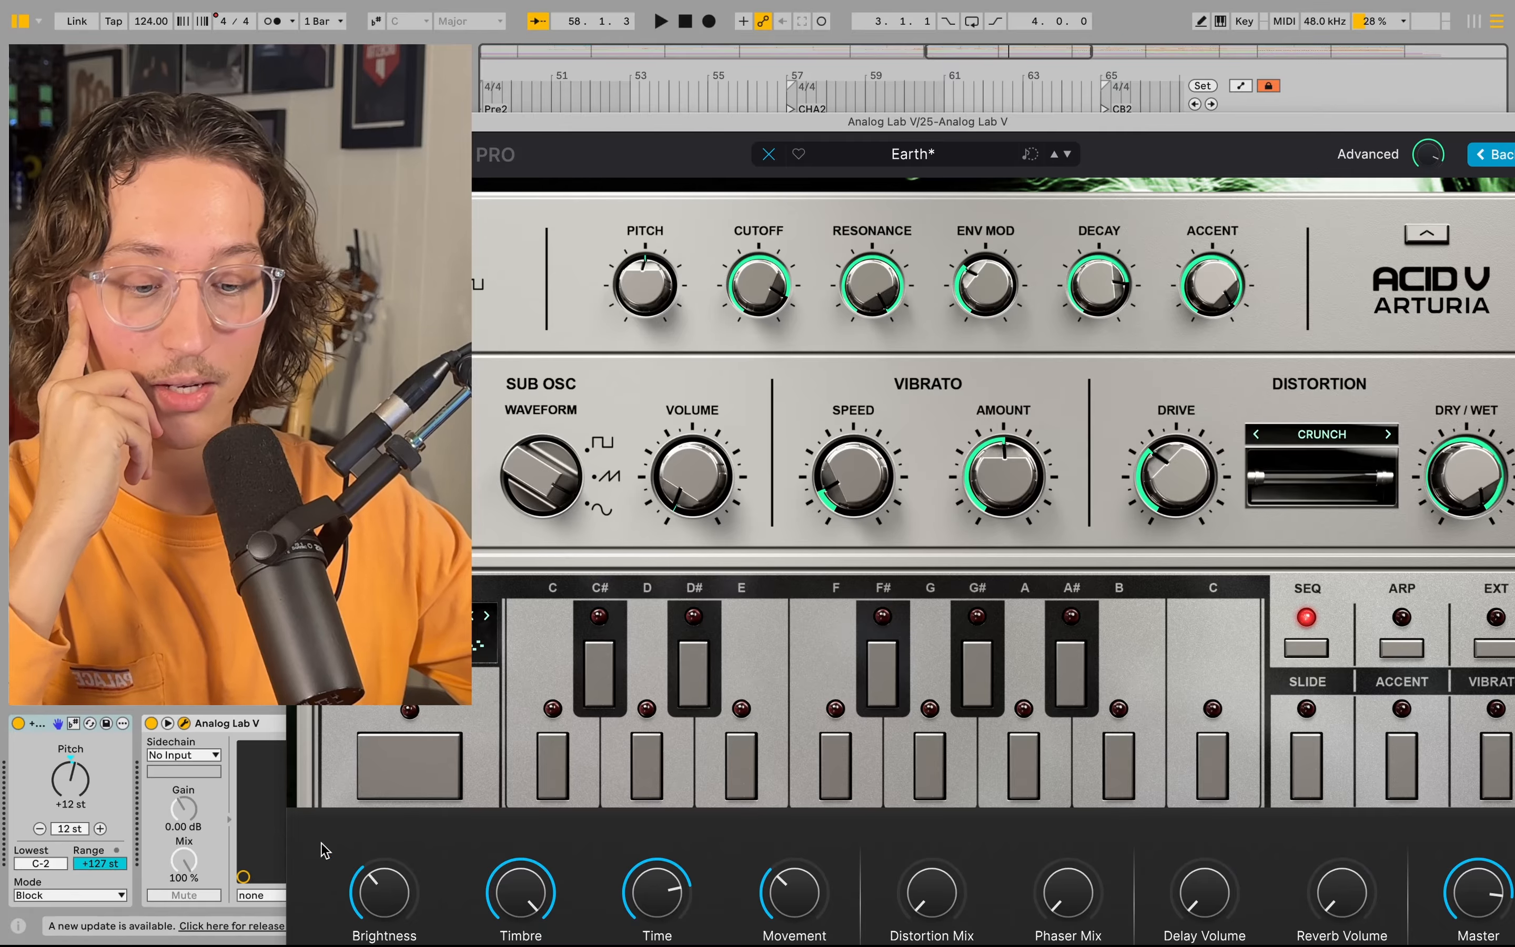
pyautogui.click(183, 723)
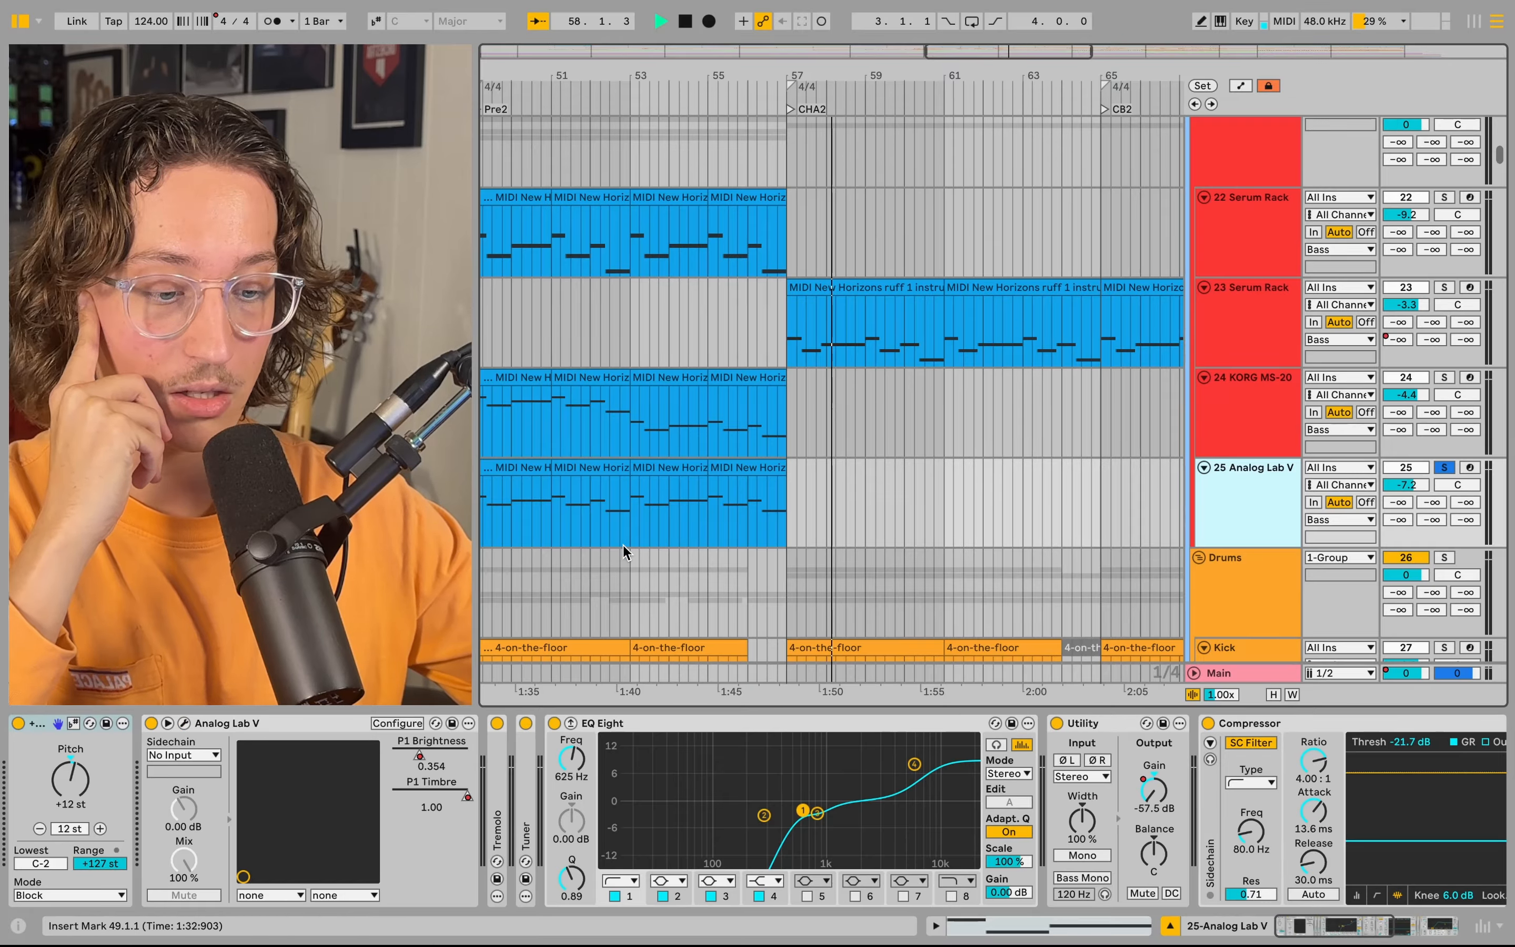
# - Replay the soloed 25 Analog Lab V from 49.1.1 with its device chain in view
pyautogui.press('space')
pyautogui.hscroll(3, 683, 669)
pyautogui.hscroll(2, 698, 638)
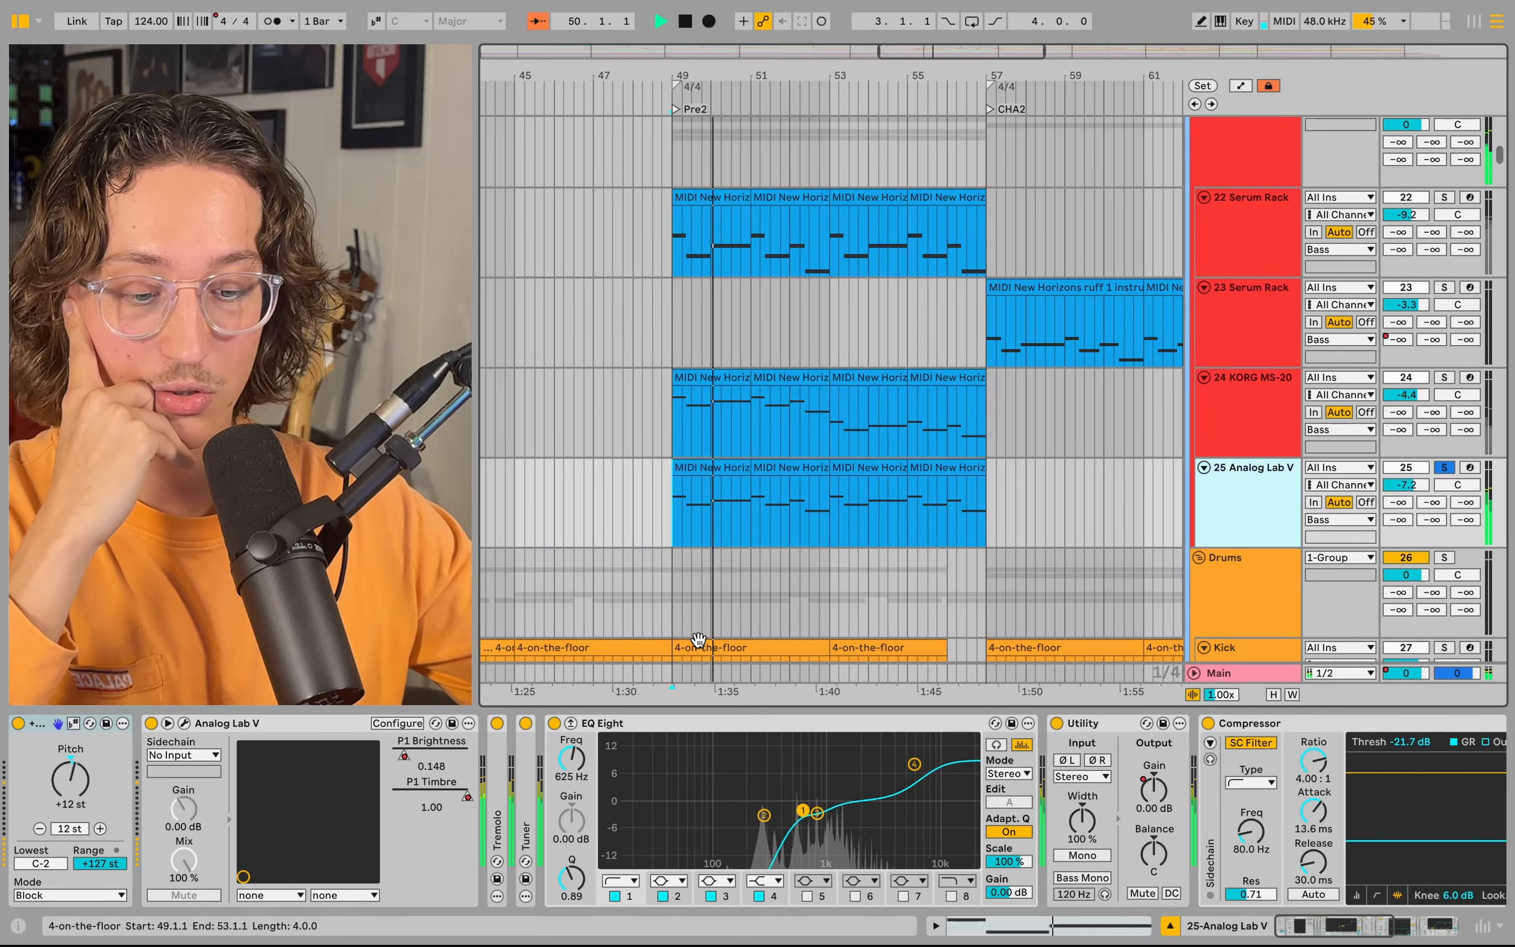
pyautogui.scroll(-5, 924, 450)
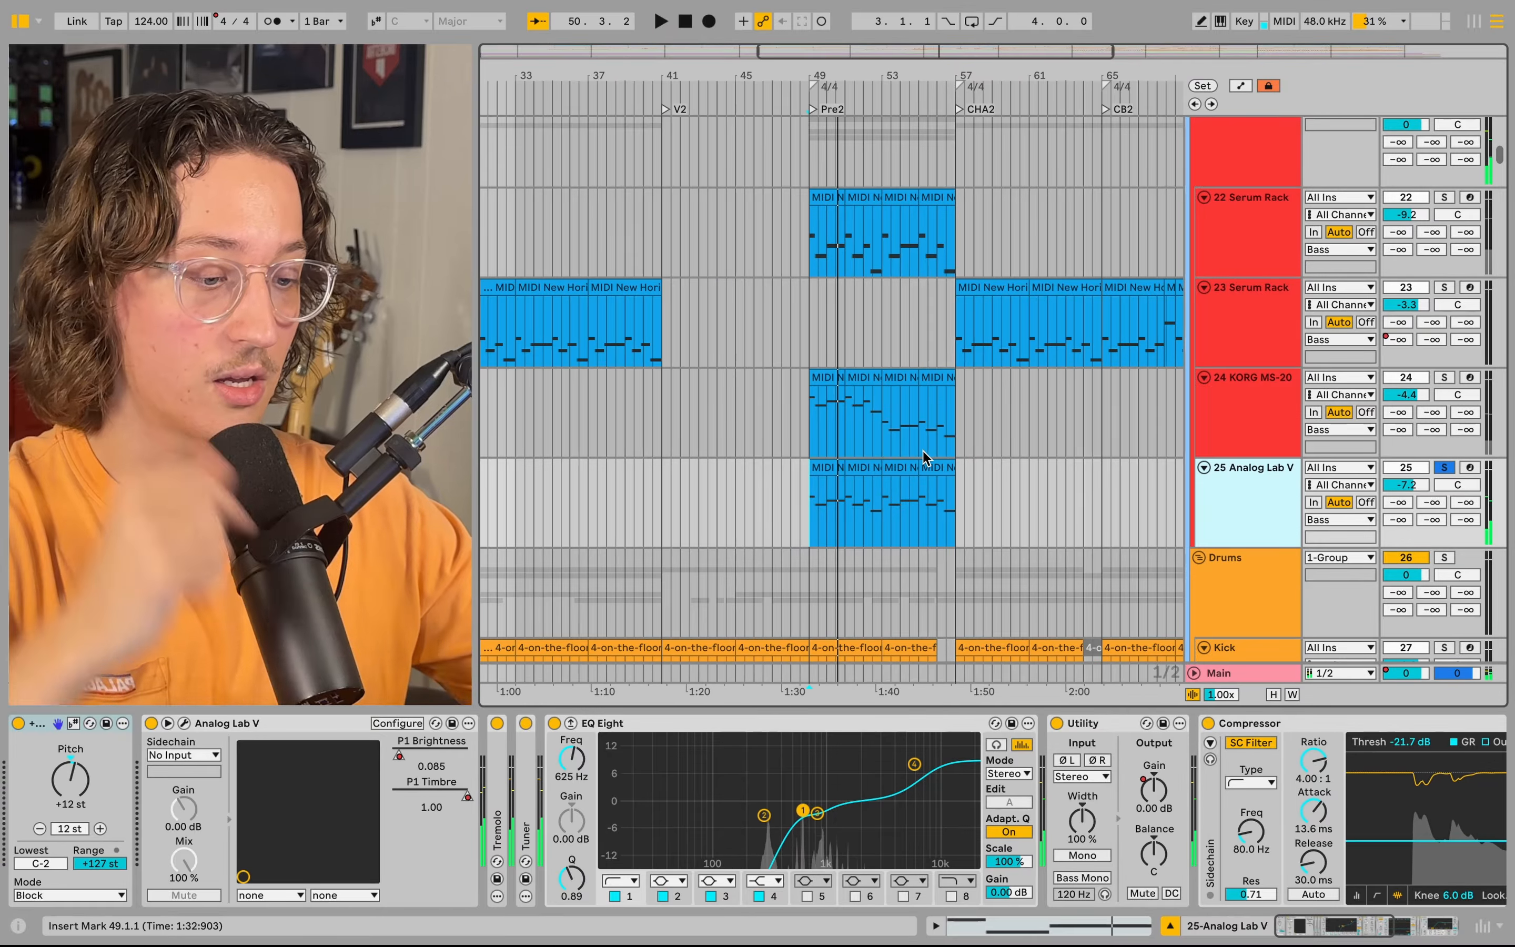
# - Unsolo 25 Analog Lab V and look over the Bass group's clips between Pre2 and the Bridge
pyautogui.hscroll(8, 923, 450)
pyautogui.press('s')
pyautogui.scroll(-6, 1143, 532)
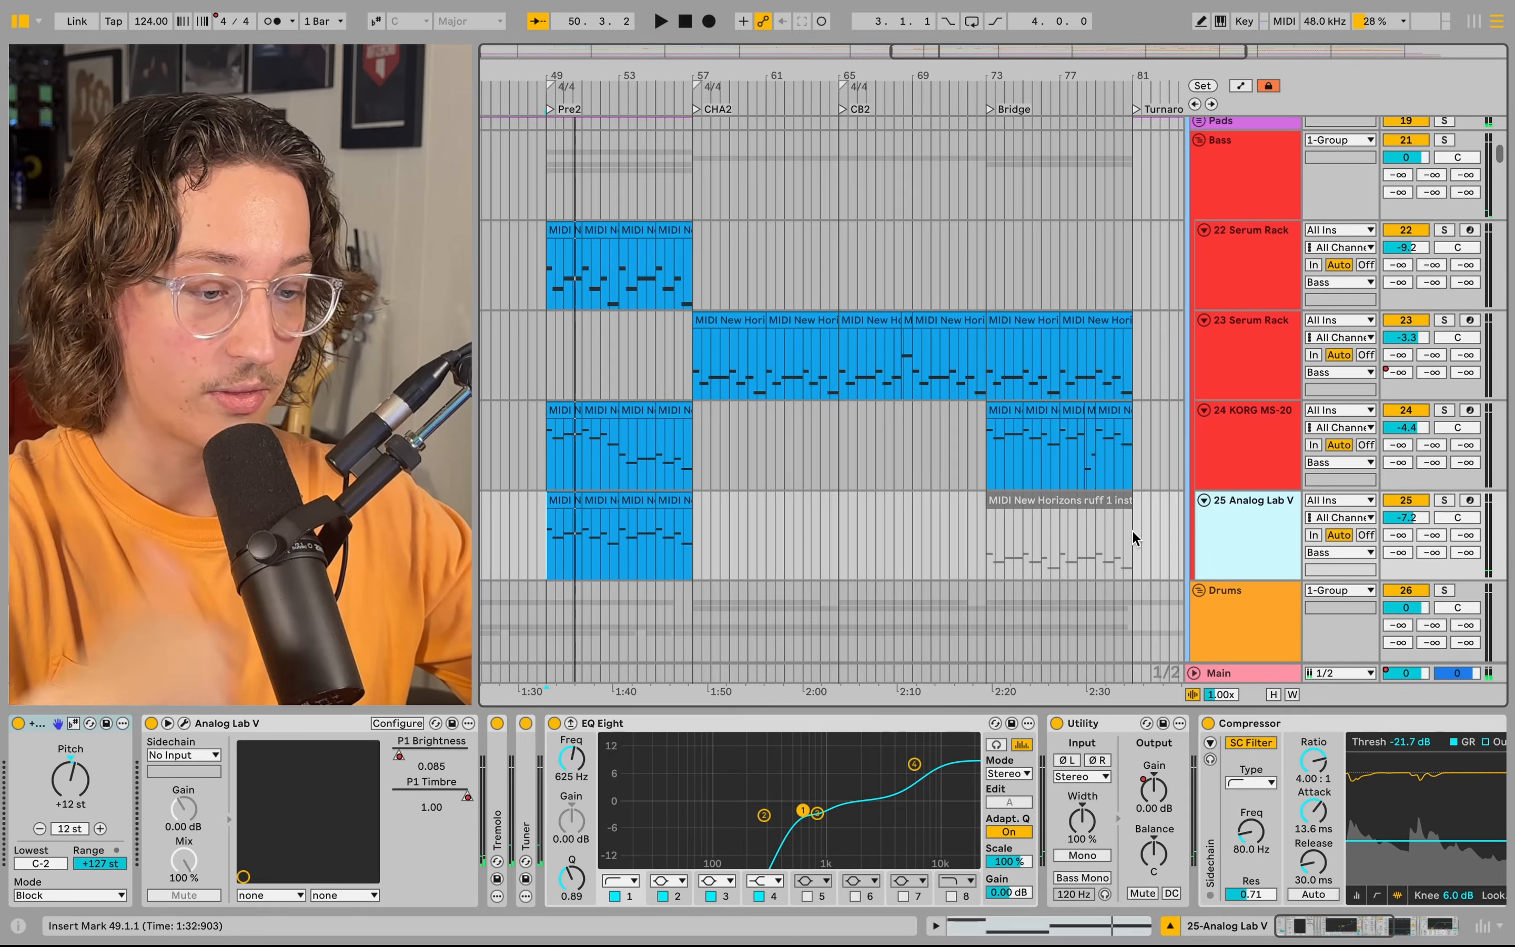
pyautogui.scroll(5, 846, 461)
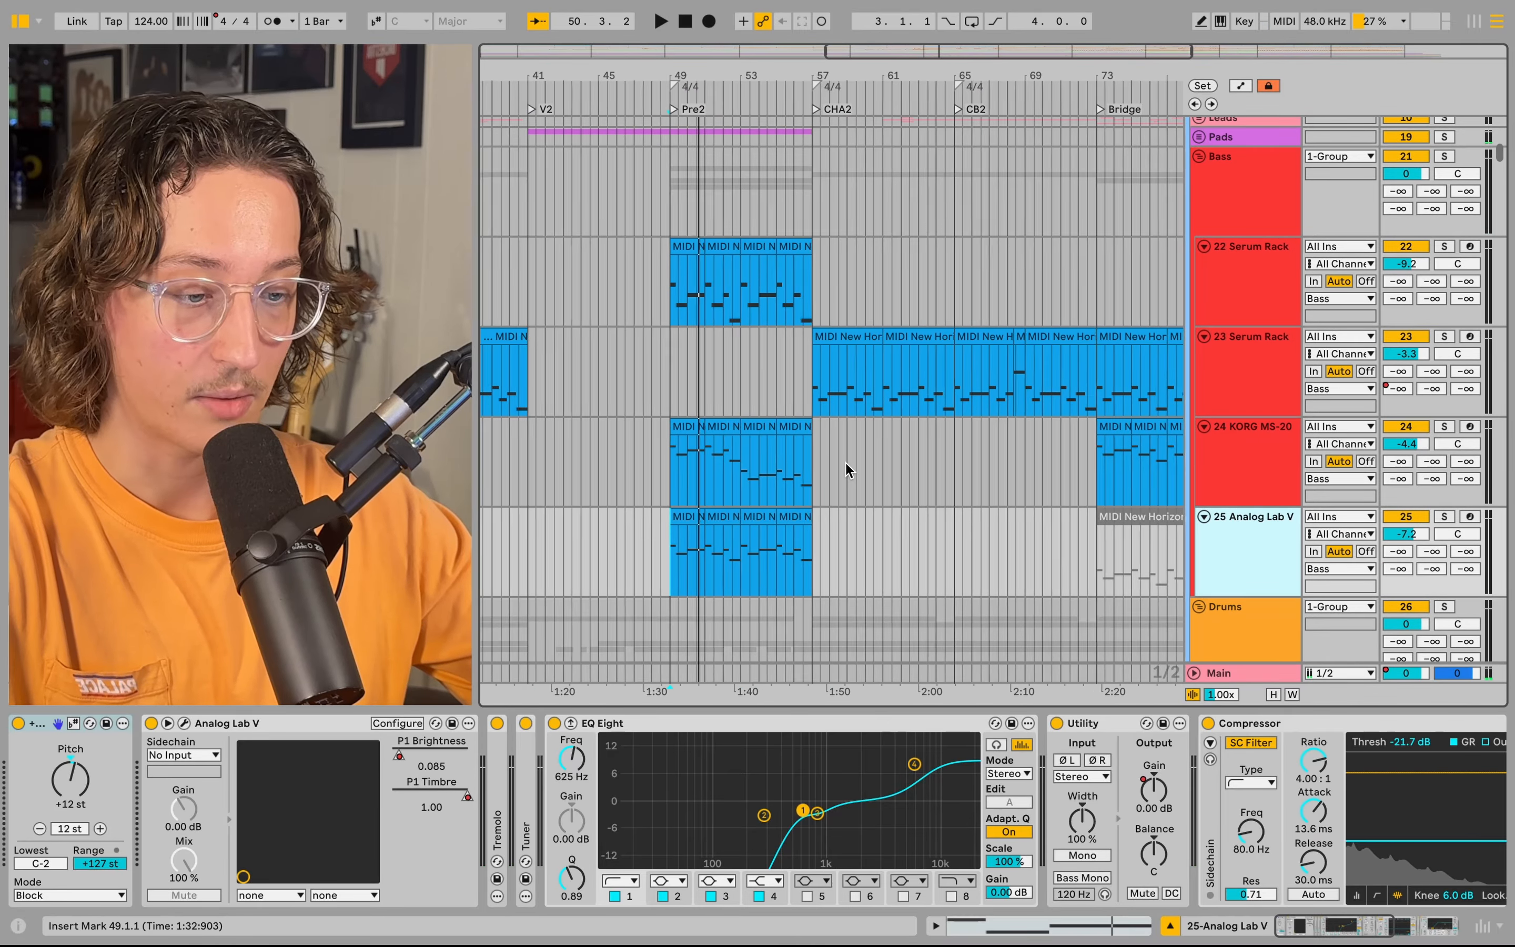
# - Fold the Bass group, solo the Drums group with its tracks unfolded, and fit the whole arrangement in view
pyautogui.click(1263, 195)
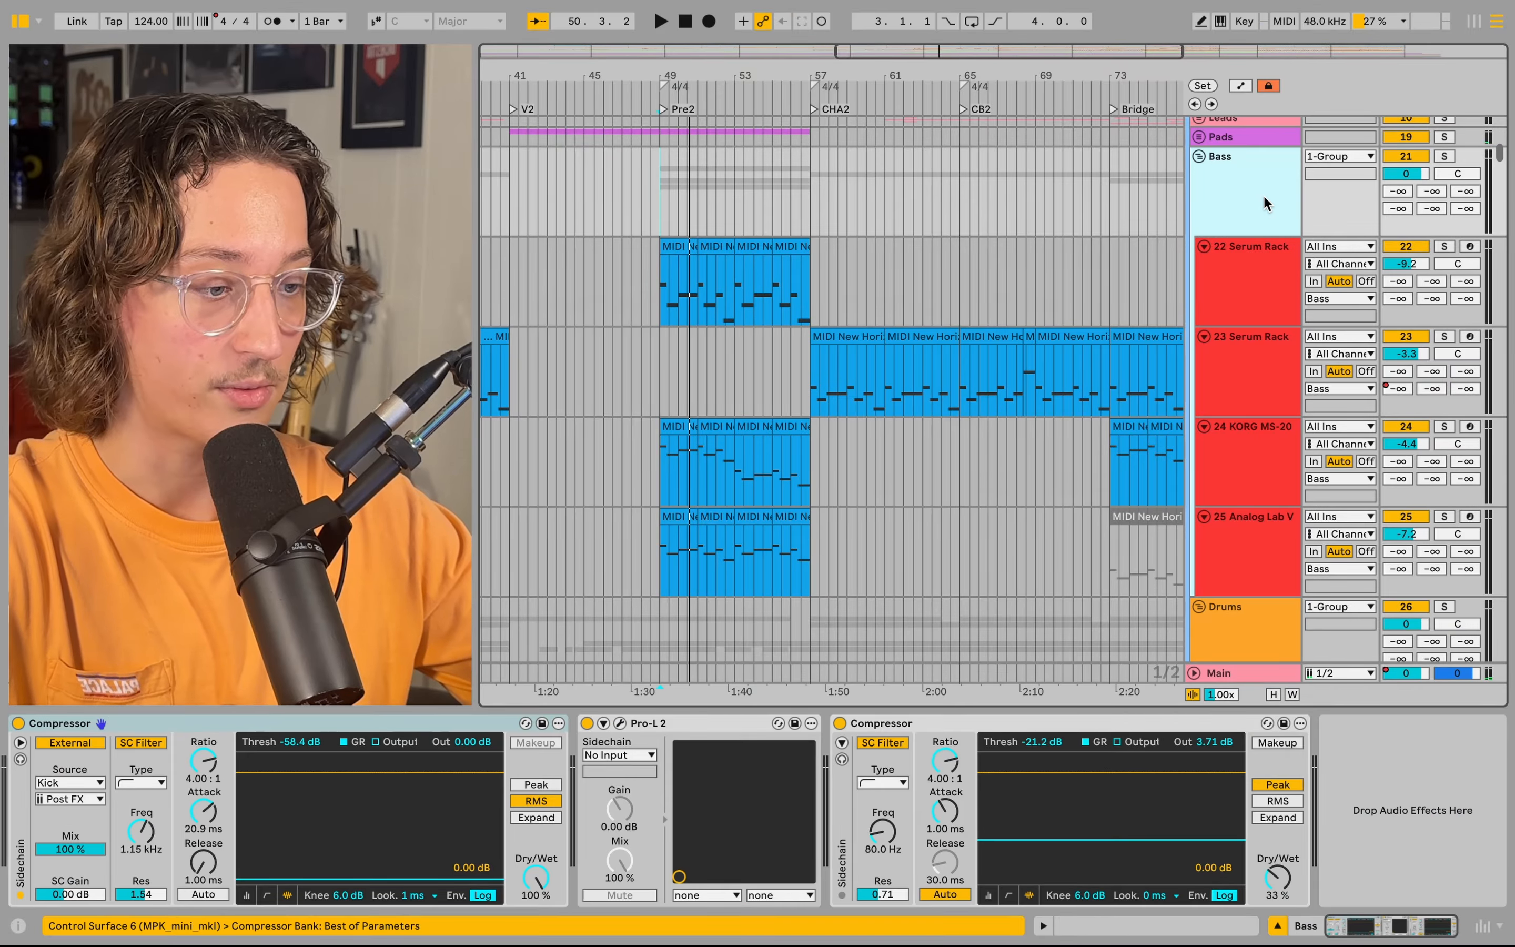
pyautogui.press('u')
pyautogui.click(1222, 233)
pyautogui.press('w')
pyautogui.press('h')
# - Look over the Drums group's kick, snare, cymbal, percussion, fill and loop tracks, returning to the kick and snares around Pre2
pyautogui.scroll(-15, 842, 466)
pyautogui.scroll(15, 842, 465)
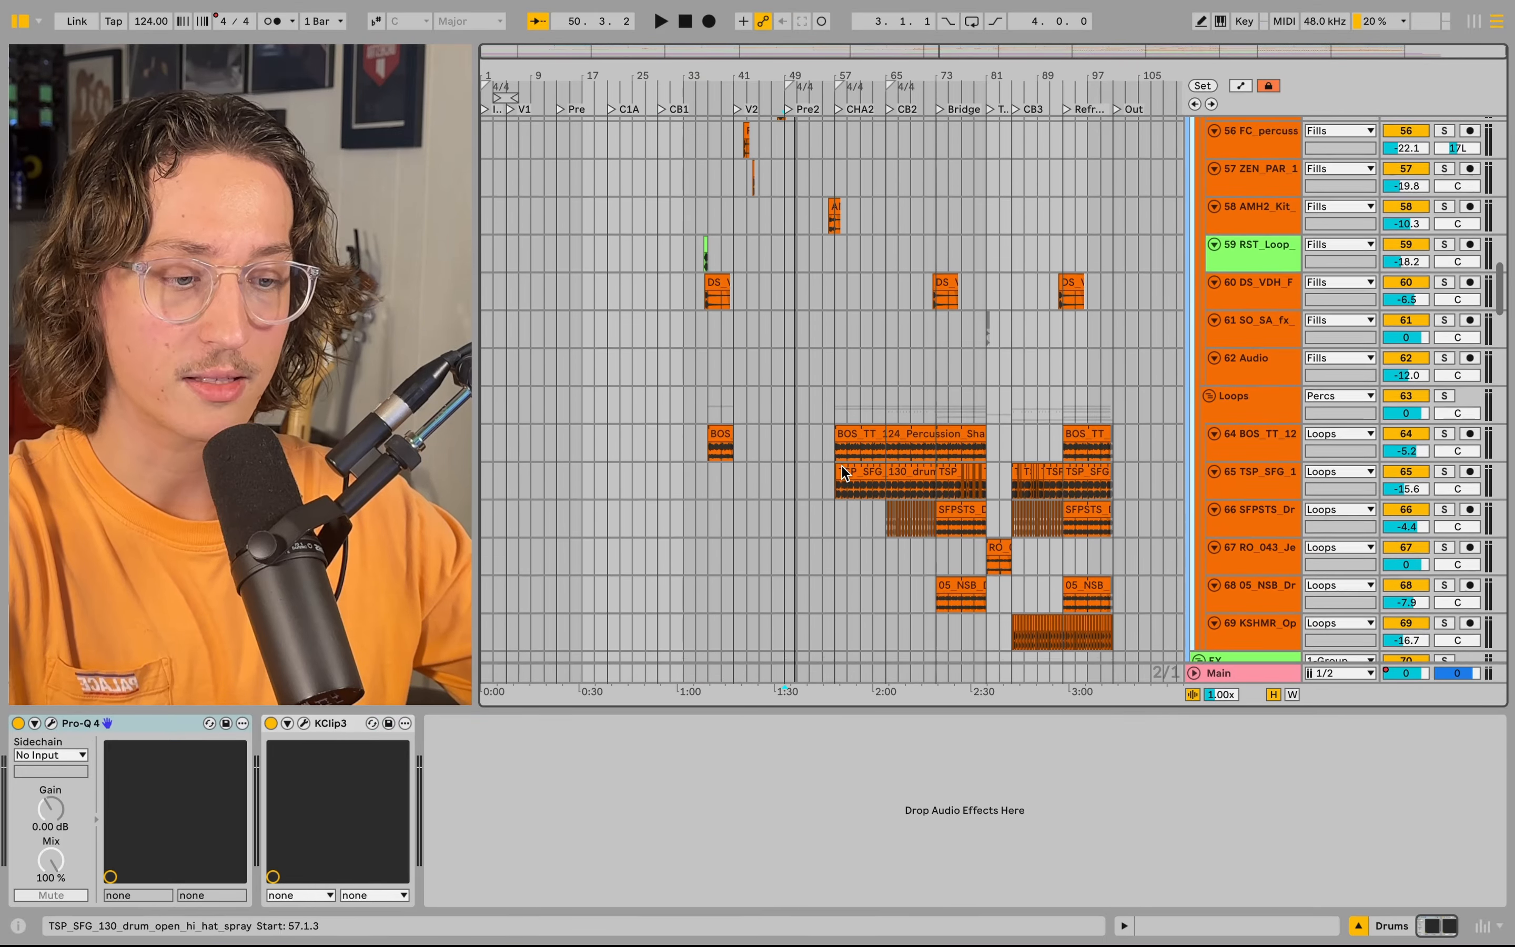
pyautogui.scroll(15, 842, 466)
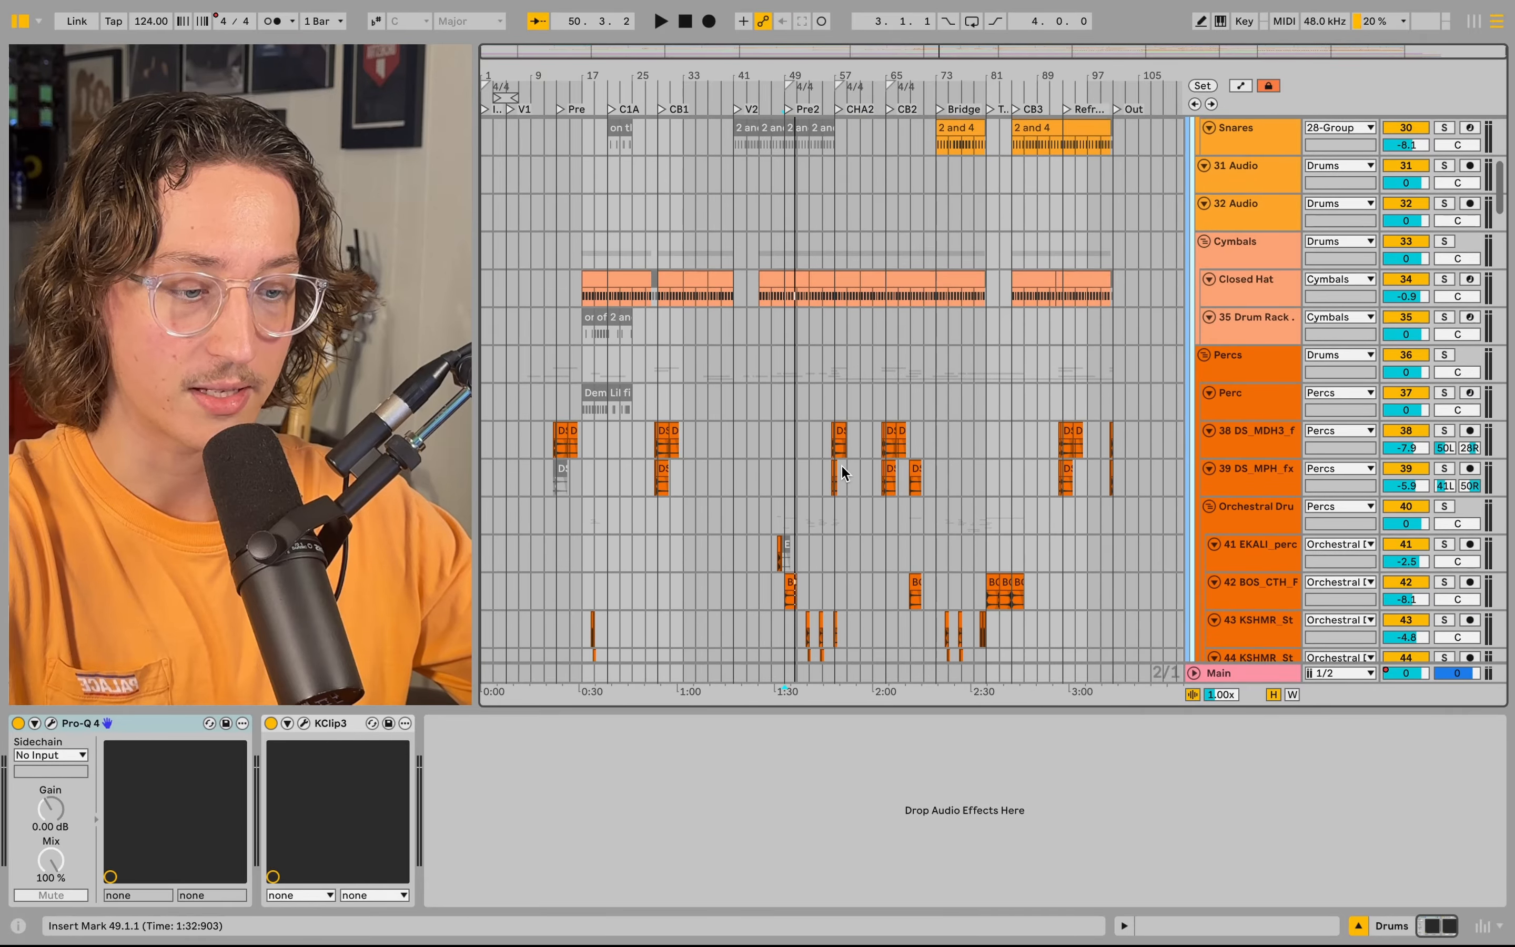
pyautogui.scroll(-8, 841, 466)
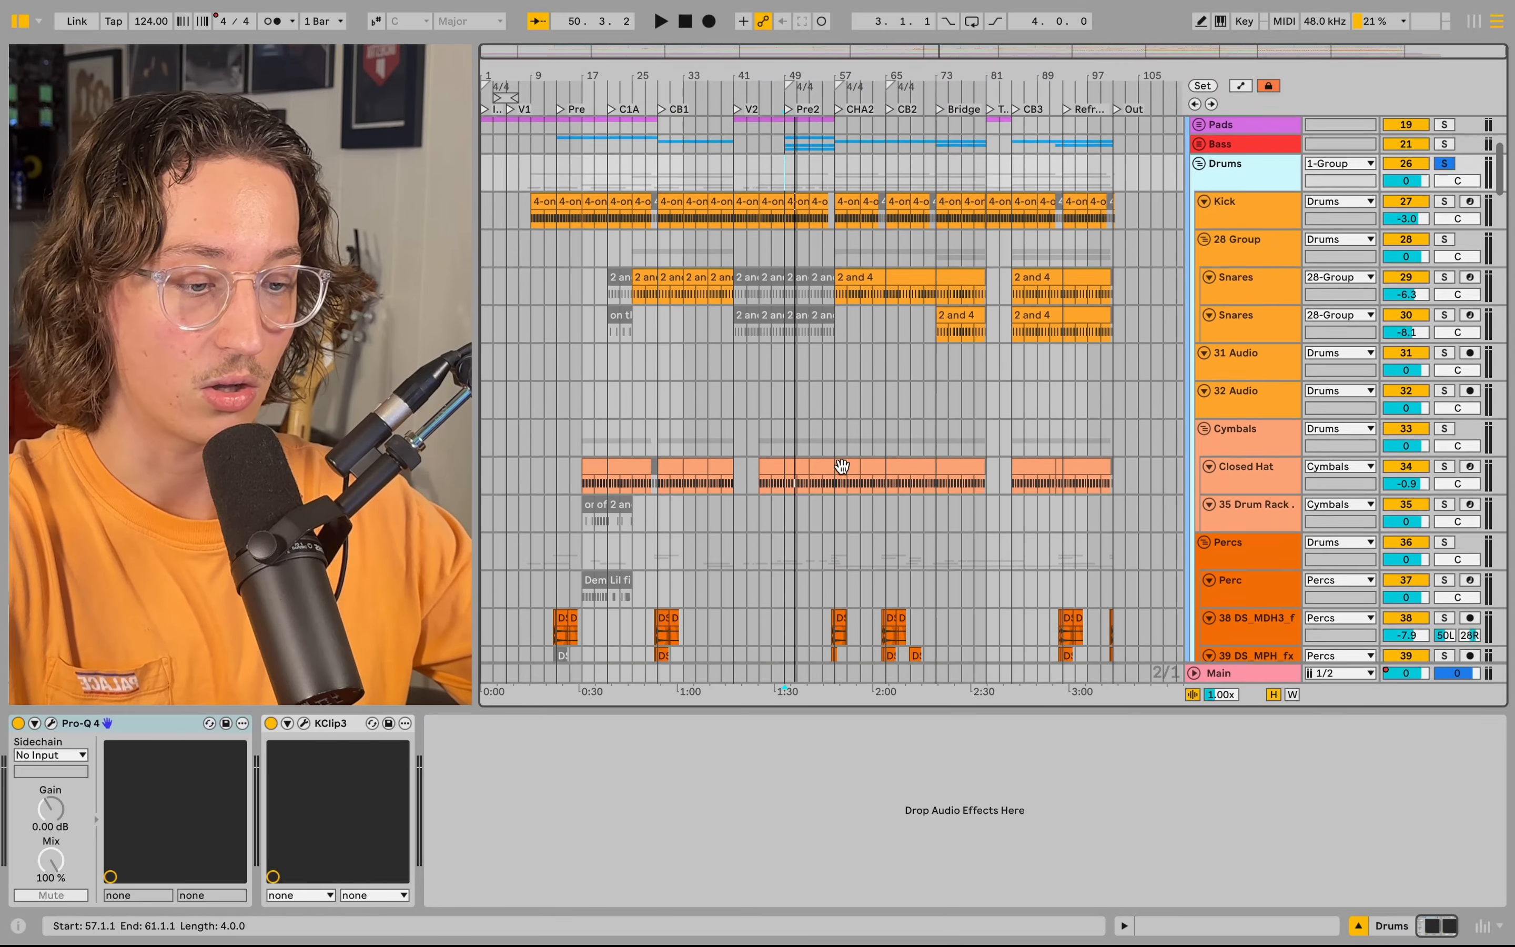
pyautogui.scroll(5, 854, 285)
pyautogui.scroll(1, 853, 286)
pyautogui.scroll(2, 853, 285)
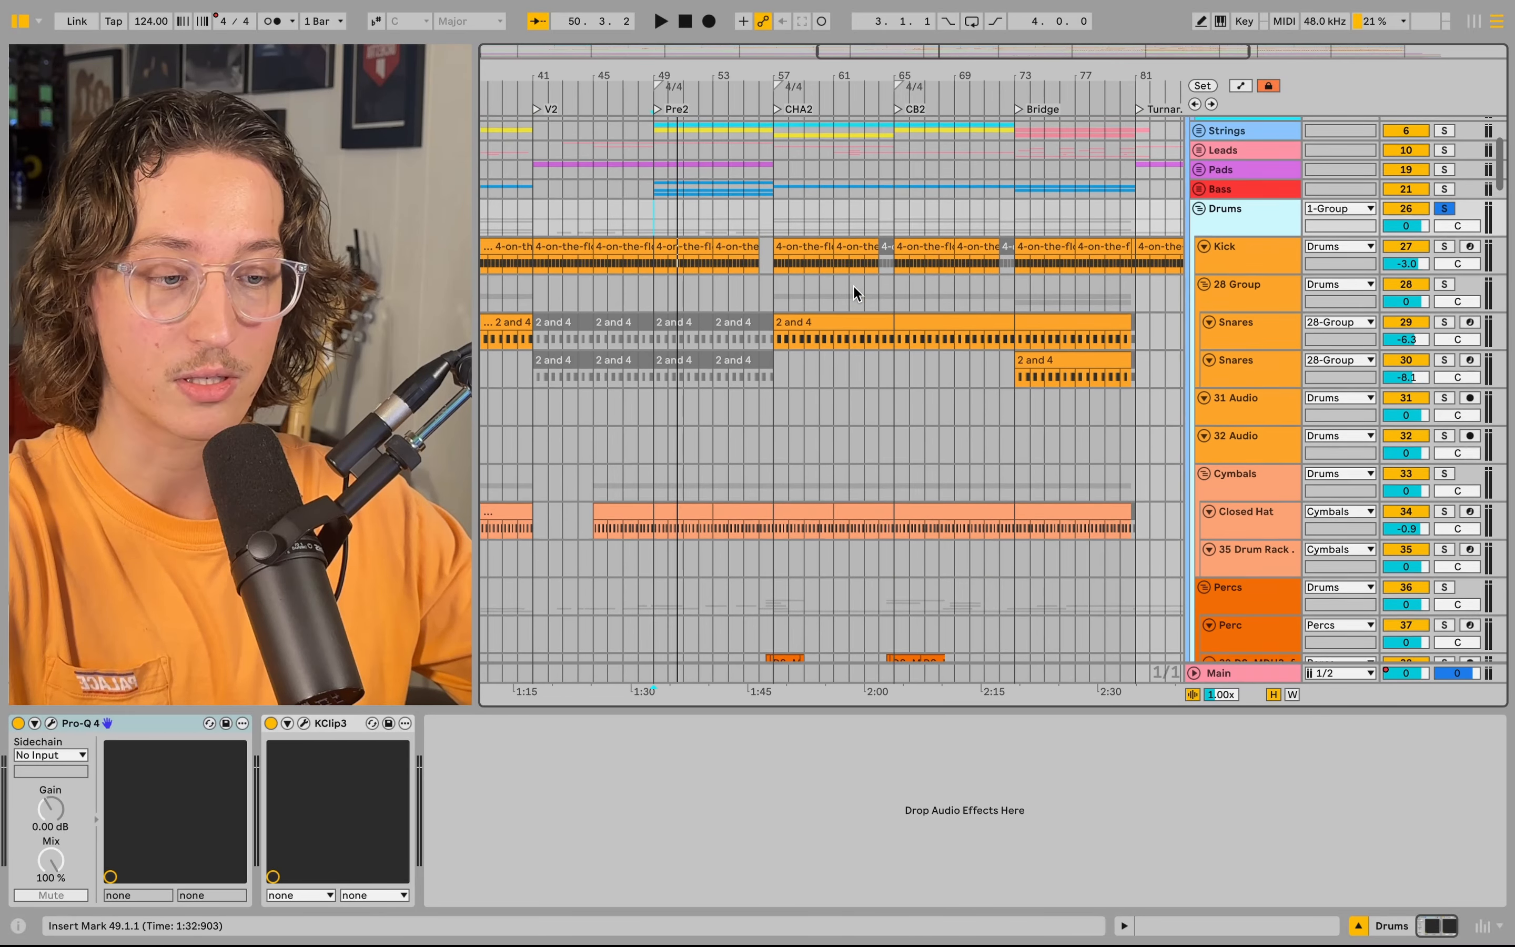
# - Play the soloed Drums group from 71.1.1 through the end of CB2 and into the Bridge
pyautogui.click(775, 226)
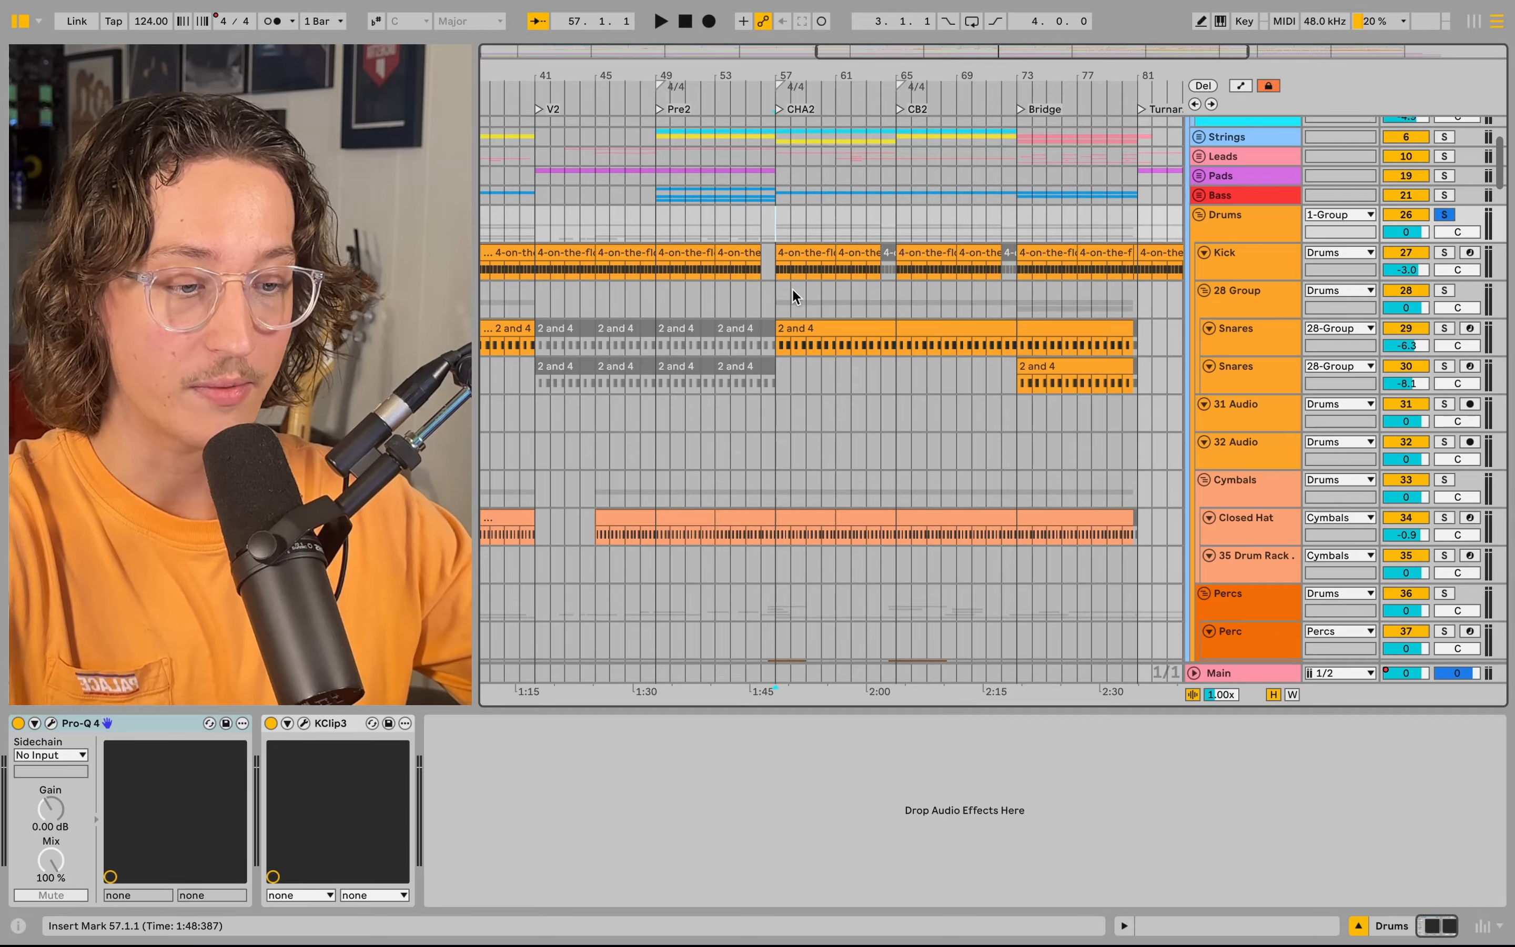
pyautogui.scroll(-2, 797, 268)
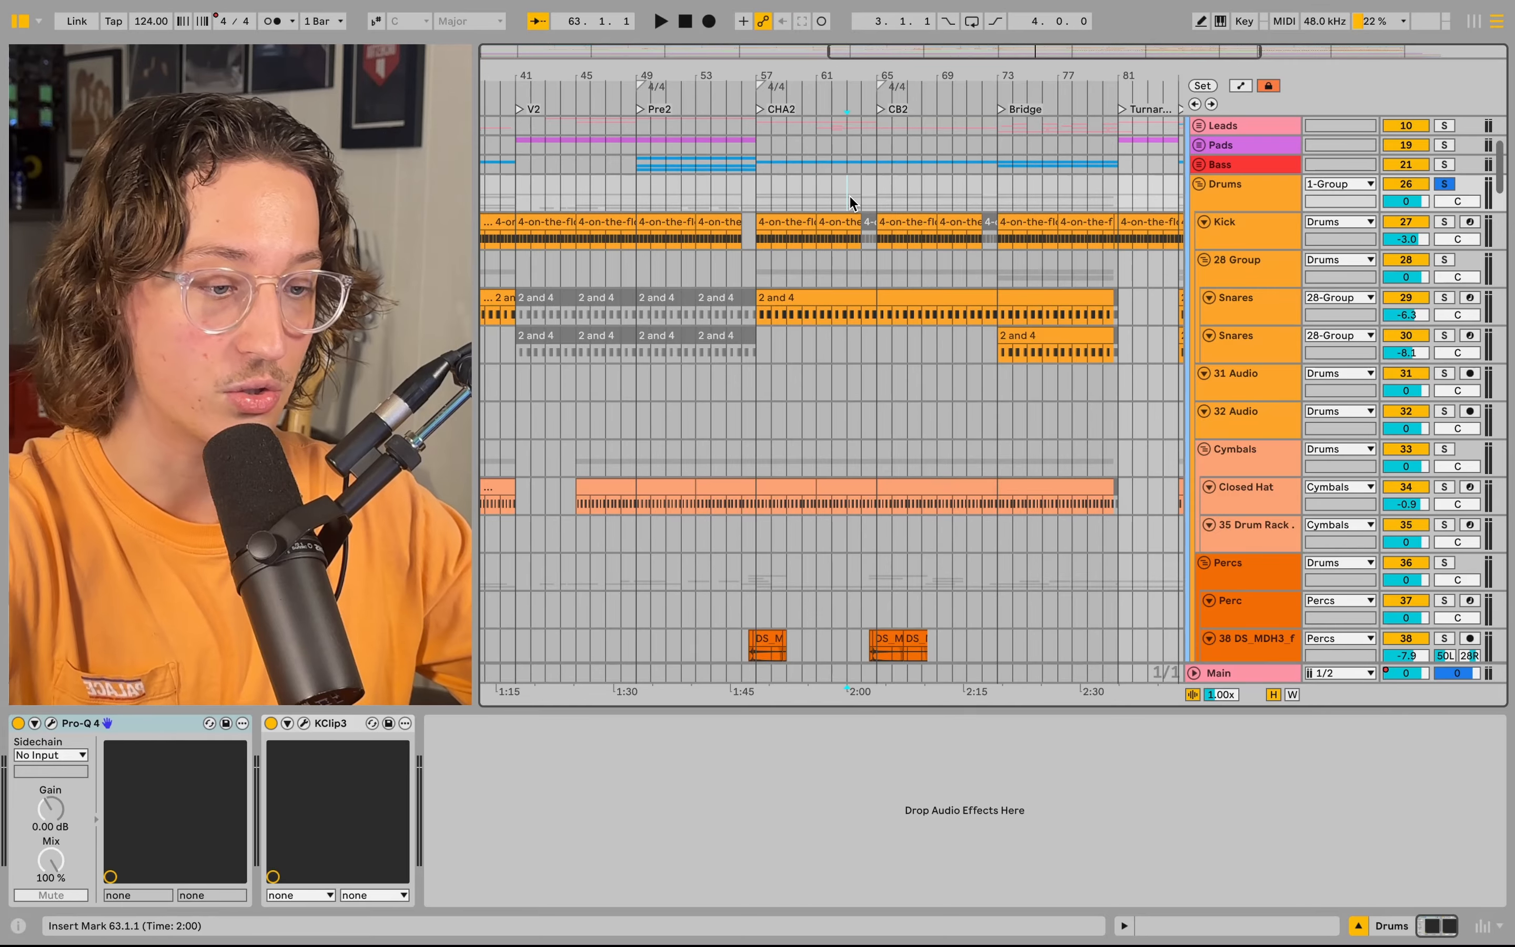
pyautogui.press('space')
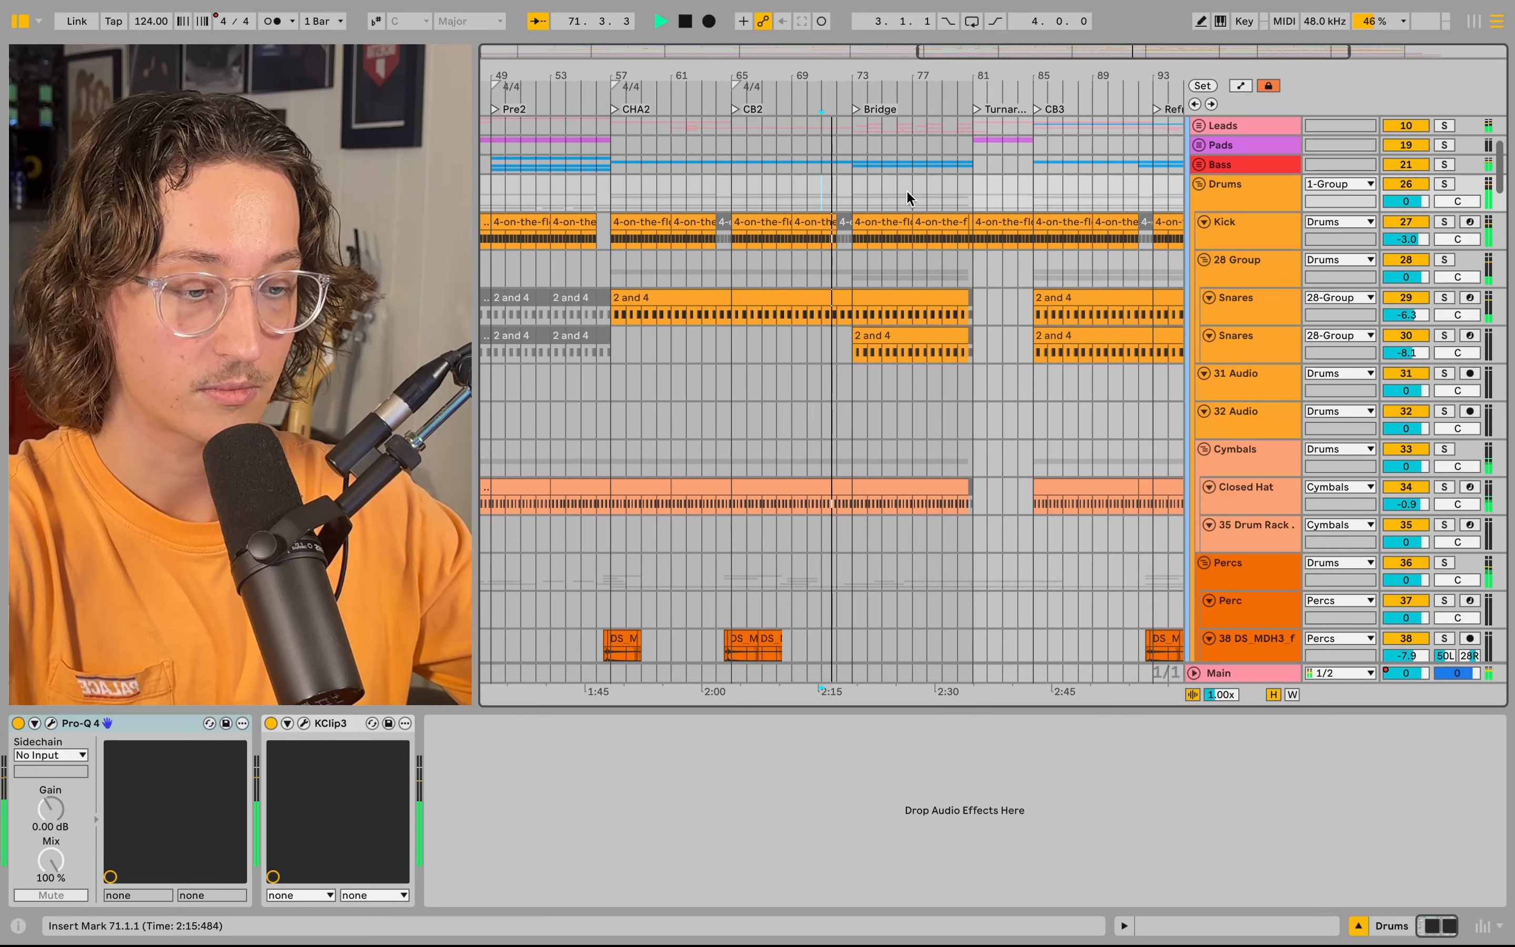
pyautogui.scroll(6, 906, 190)
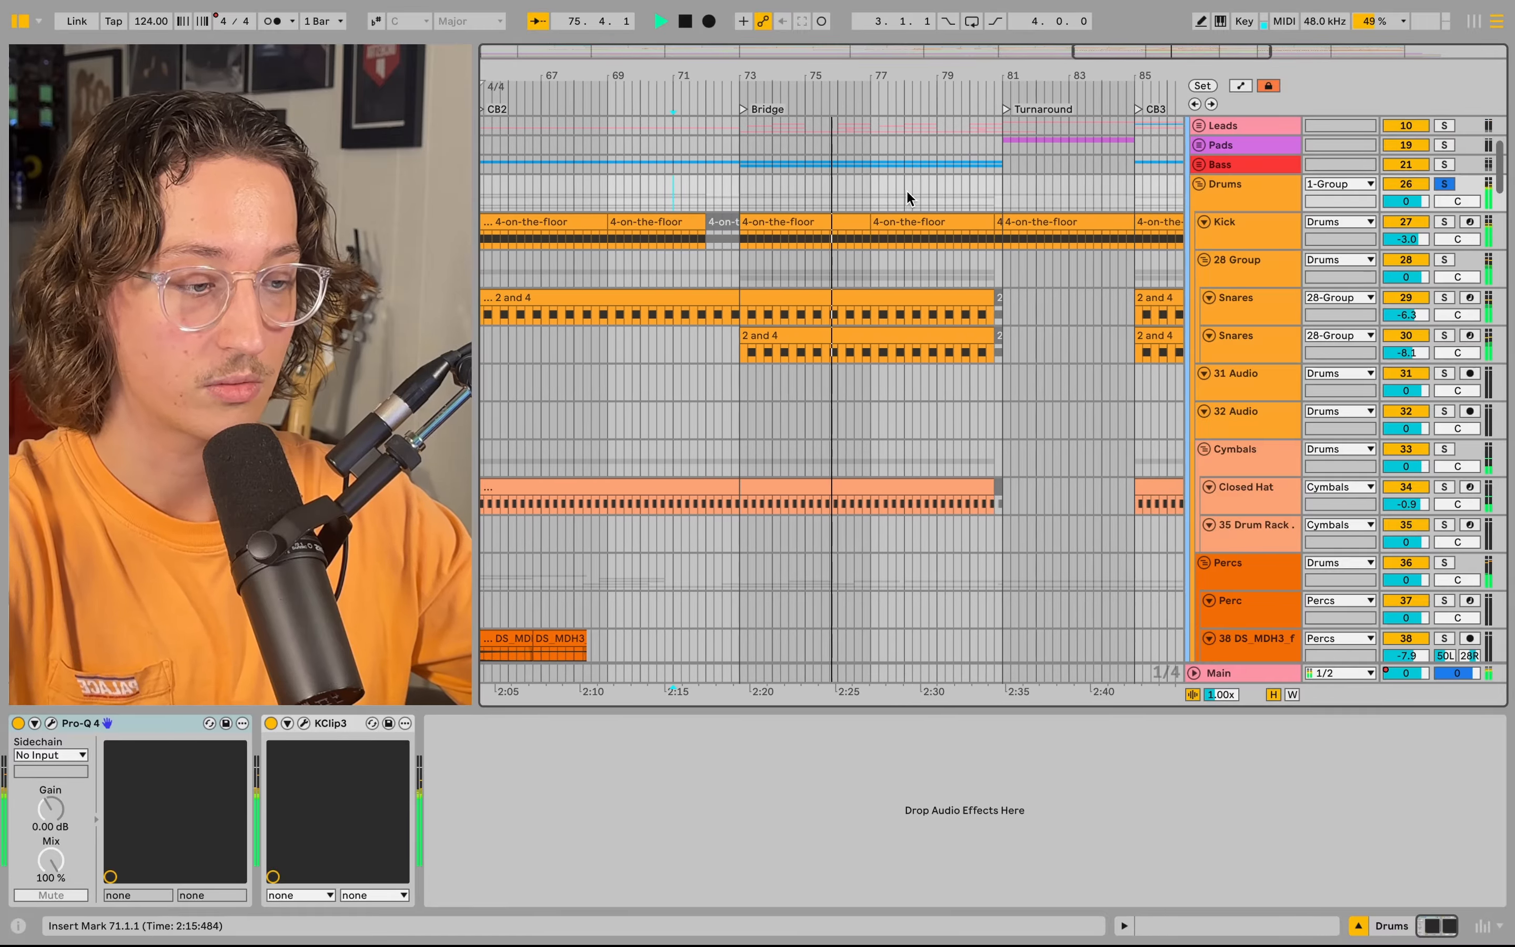
# - Look over the percussion, orchestral drum, fill and loop tracks during playback of the Bridge, returning to the Kick track
pyautogui.scroll(-15, 907, 189)
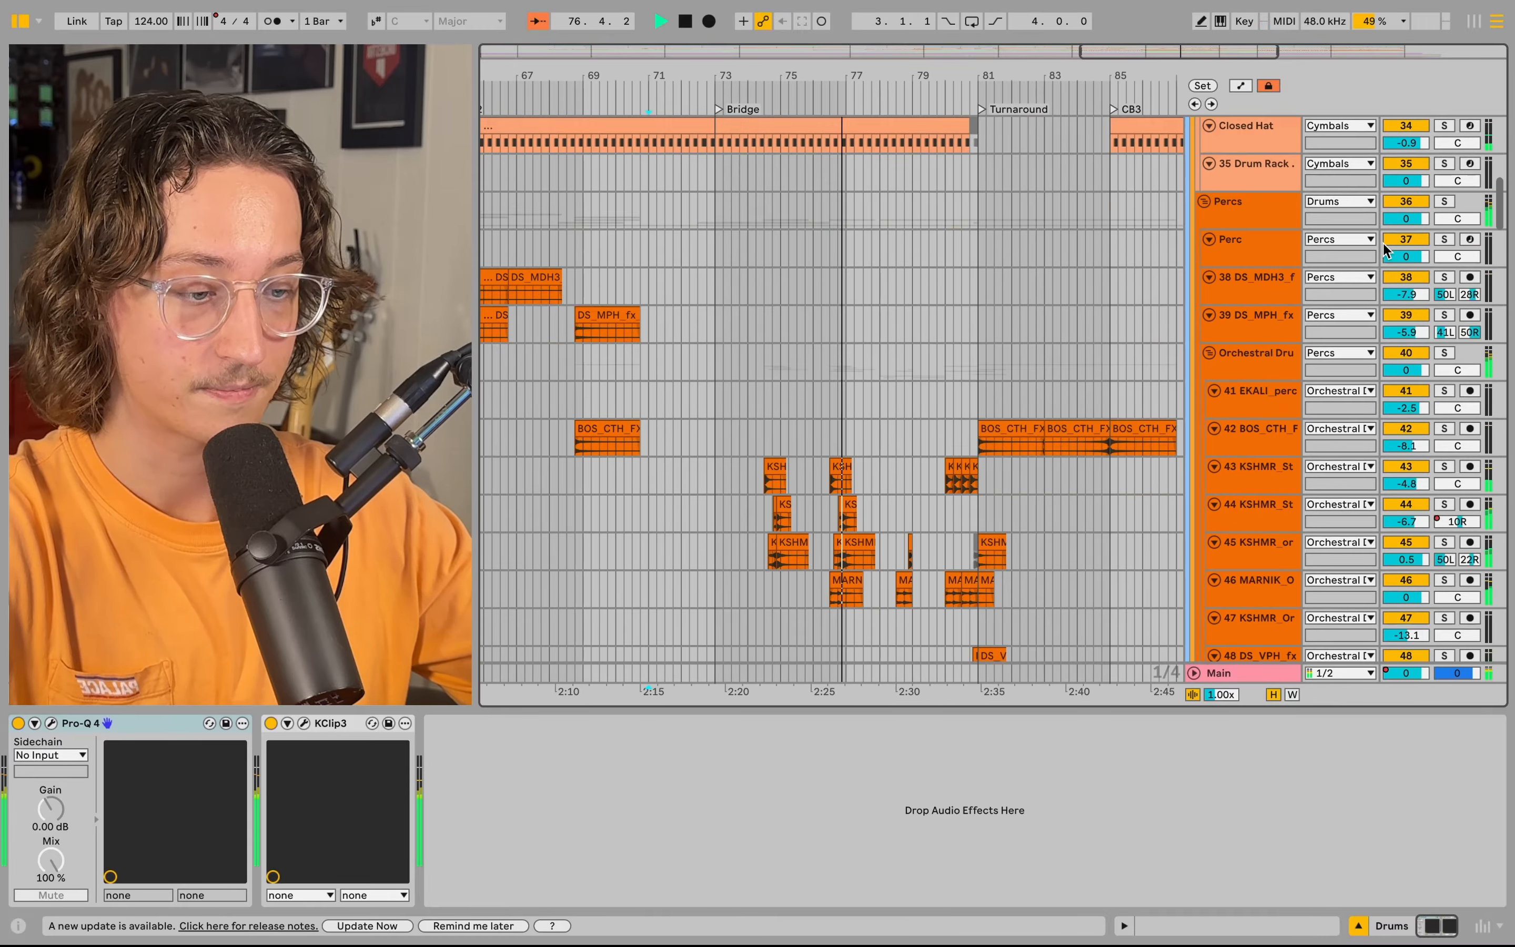
pyautogui.scroll(-12, 1383, 243)
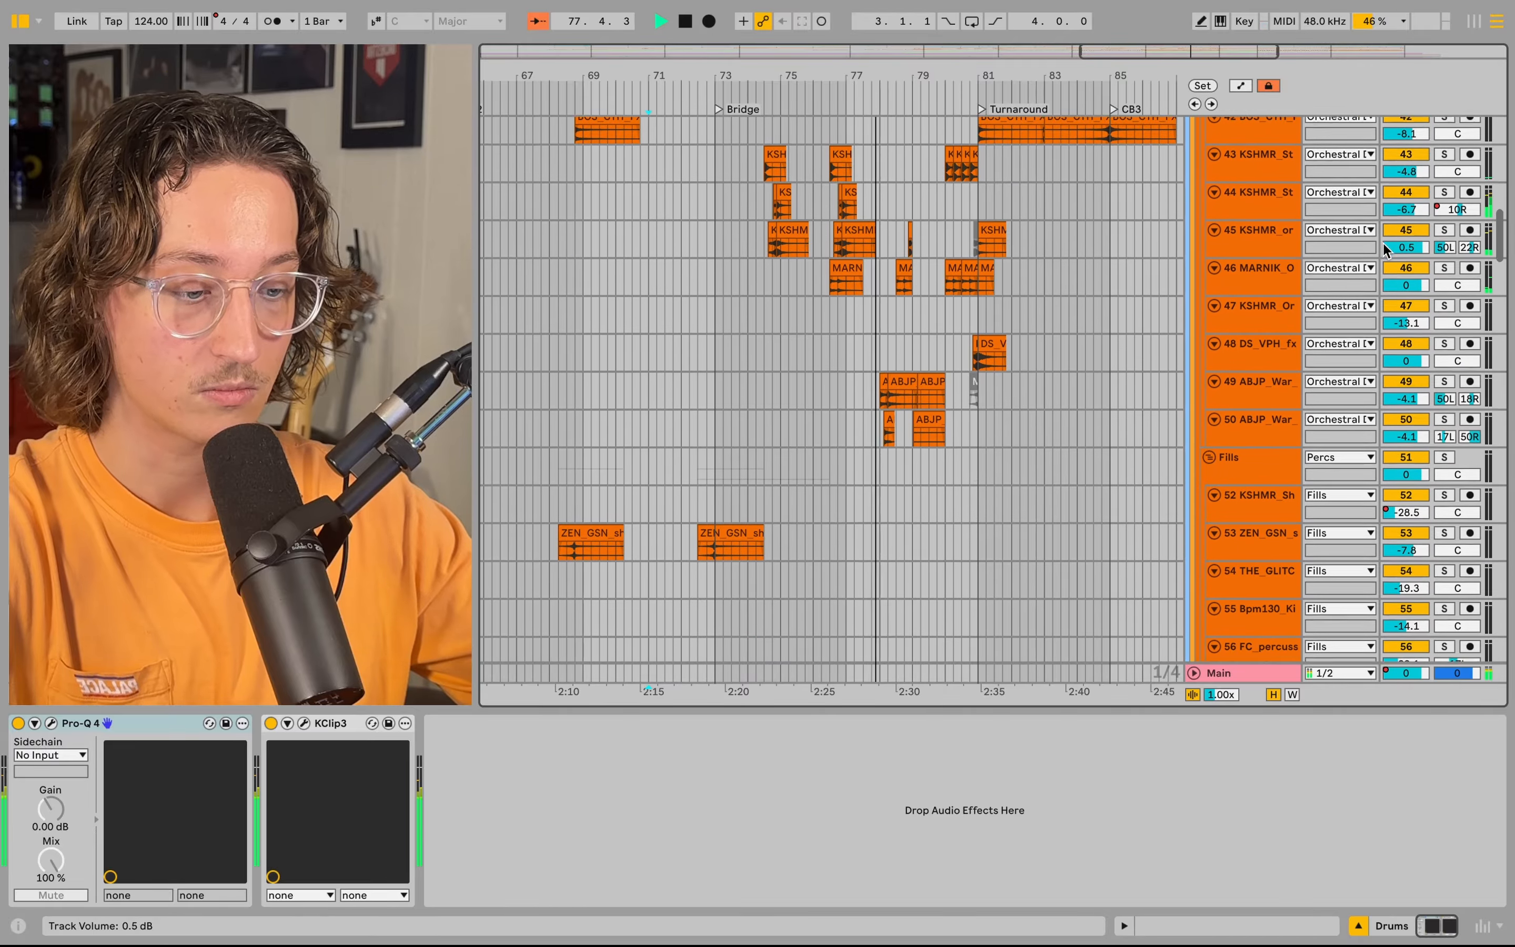
pyautogui.scroll(12, 1382, 243)
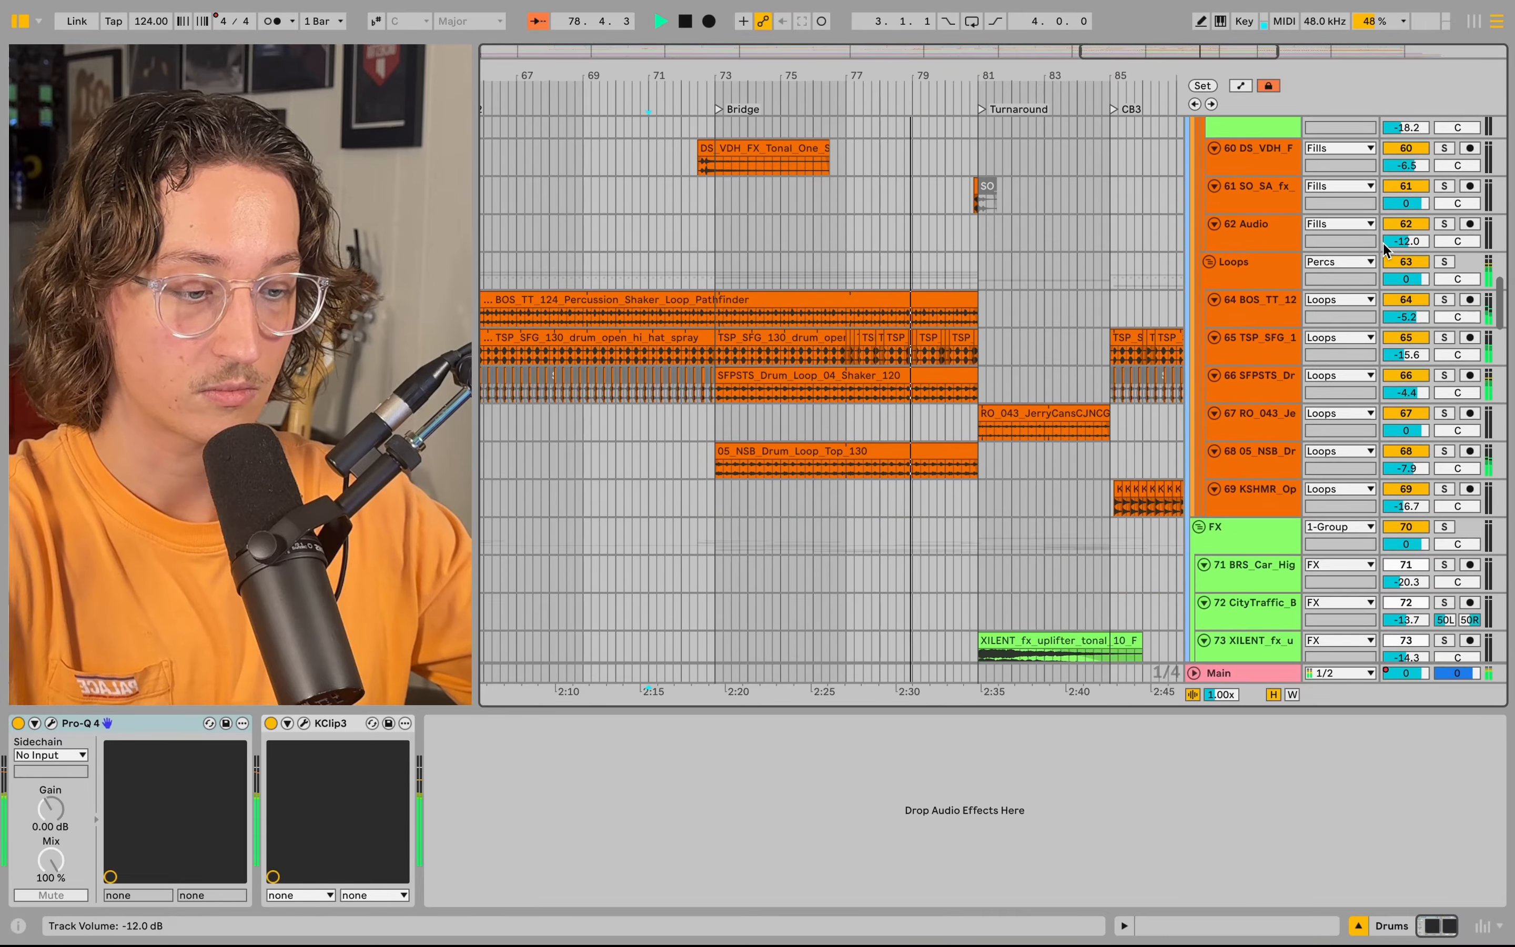
pyautogui.scroll(6, 1383, 243)
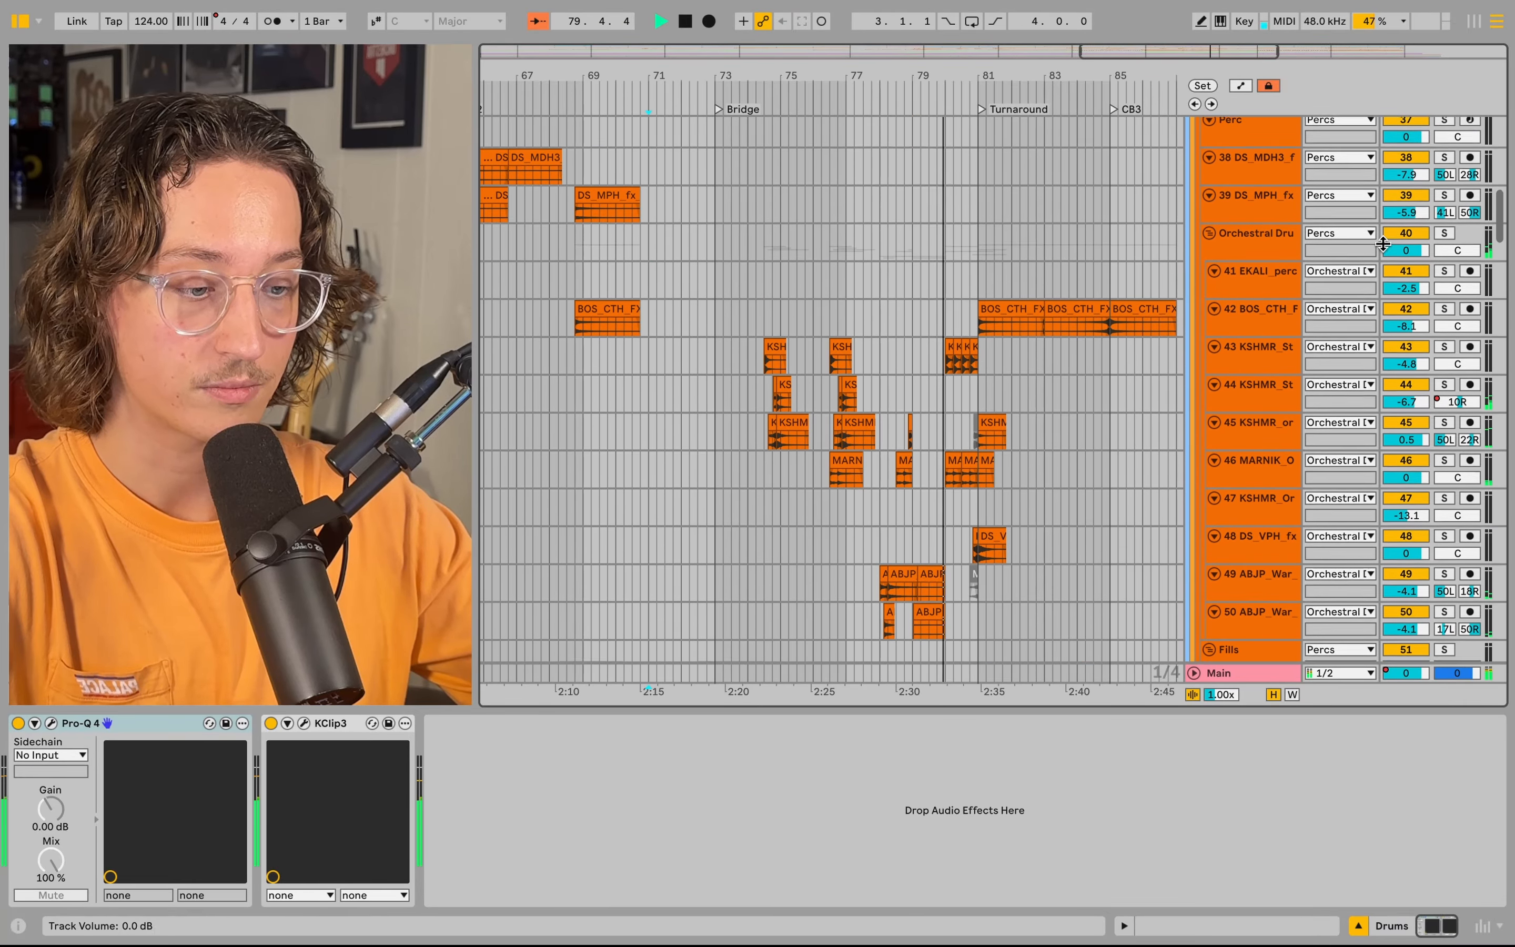
pyautogui.scroll(8, 1384, 249)
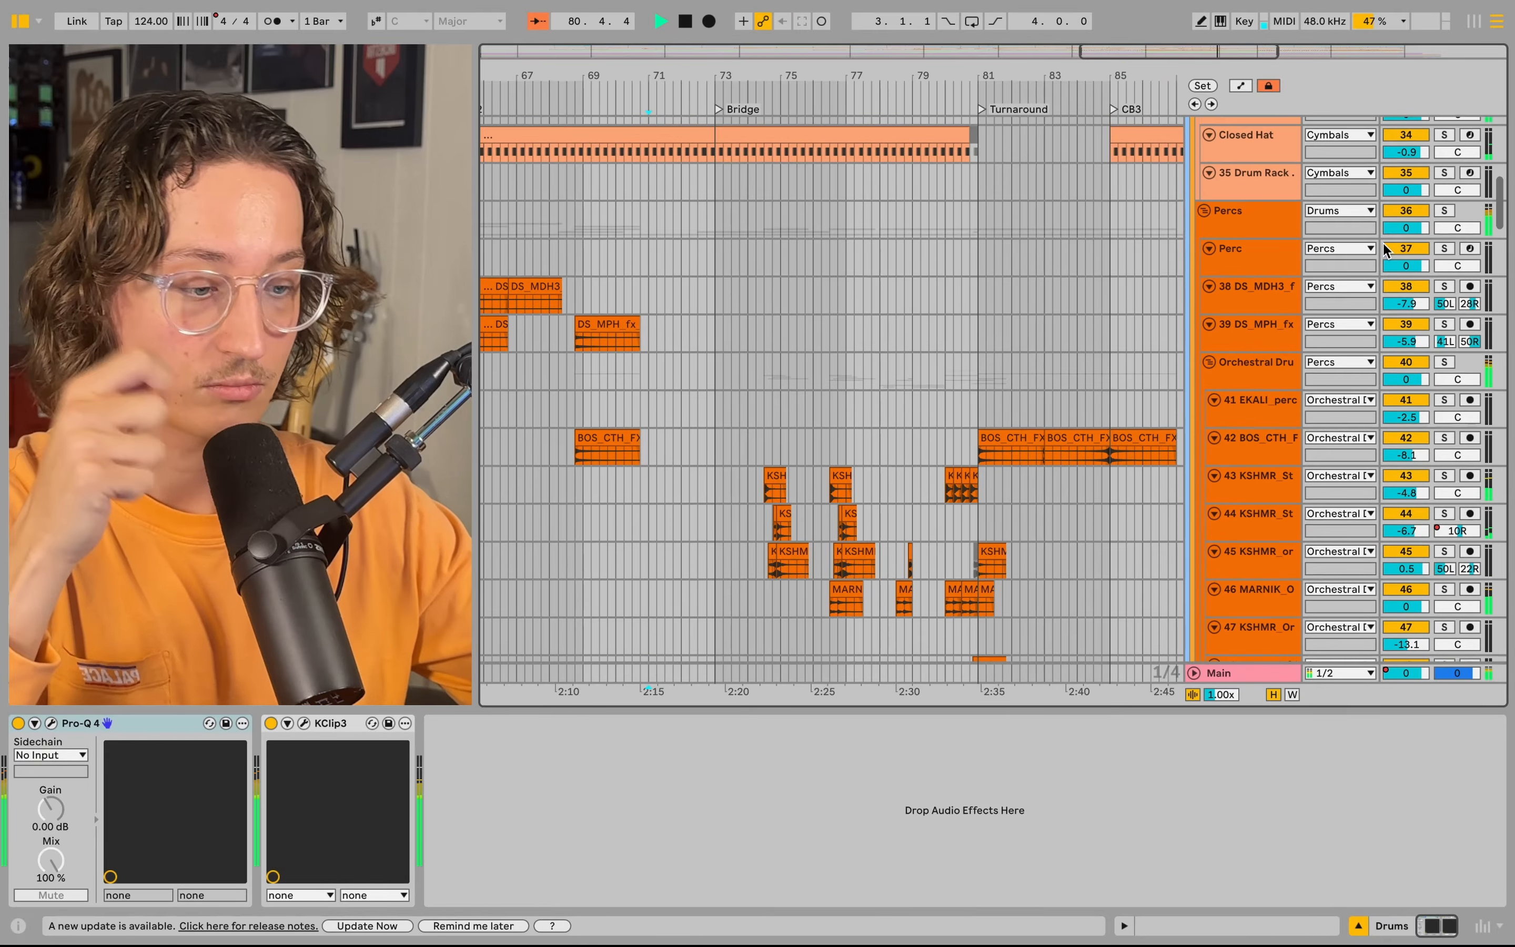
pyautogui.scroll(3, 1385, 249)
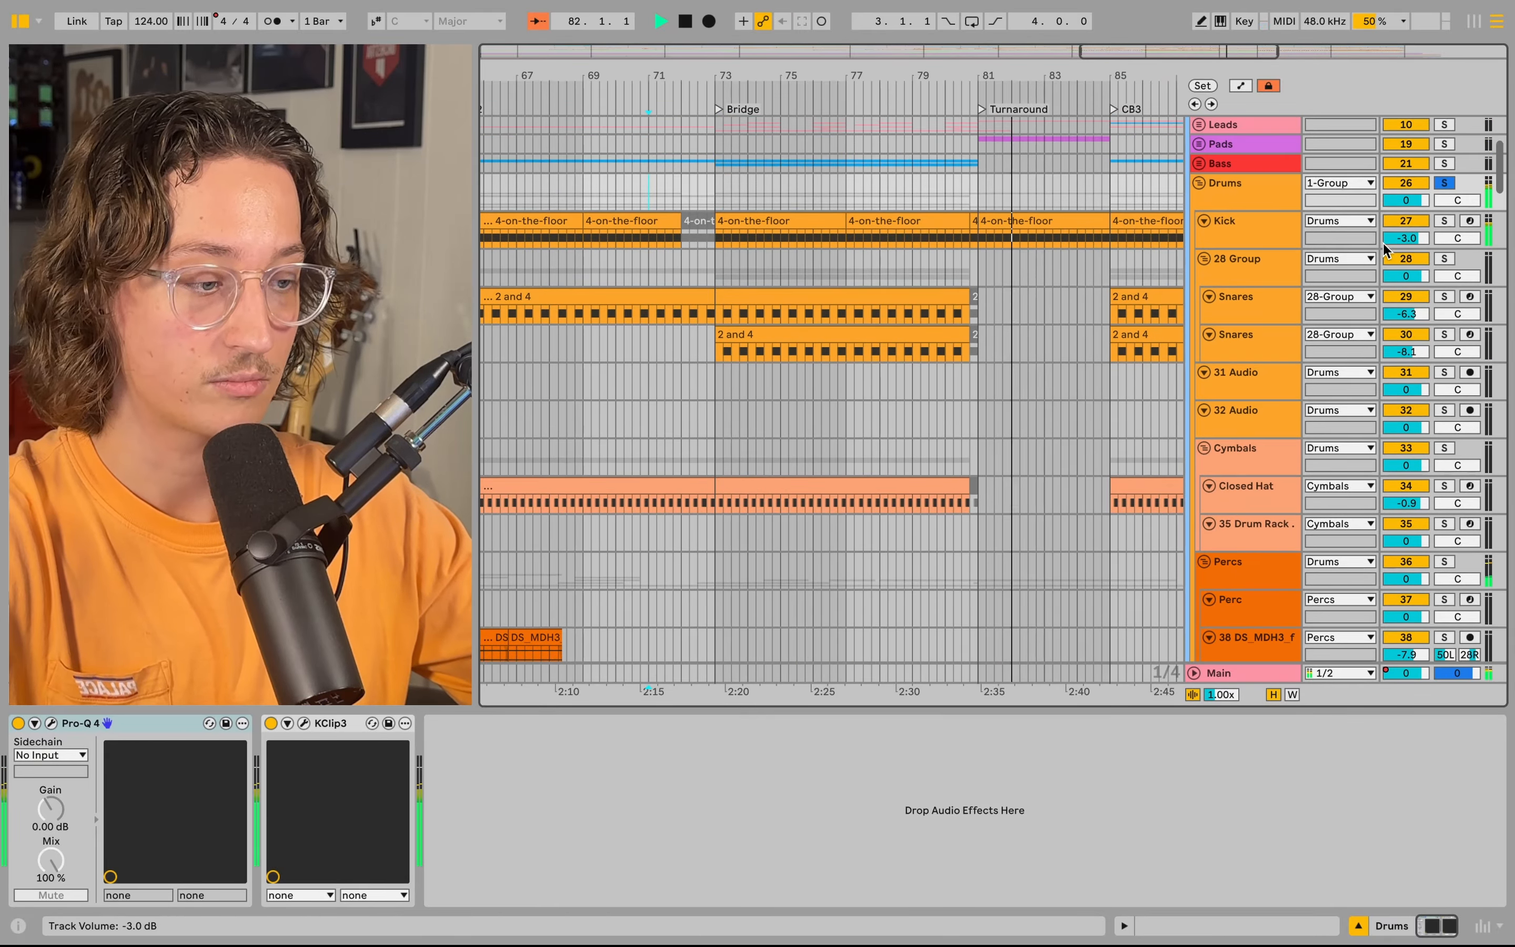
# - Solo the tracks from Kick through Closed Hat and play them from 77.1.1
pyautogui.click(838, 239)
pyautogui.click(1238, 238)
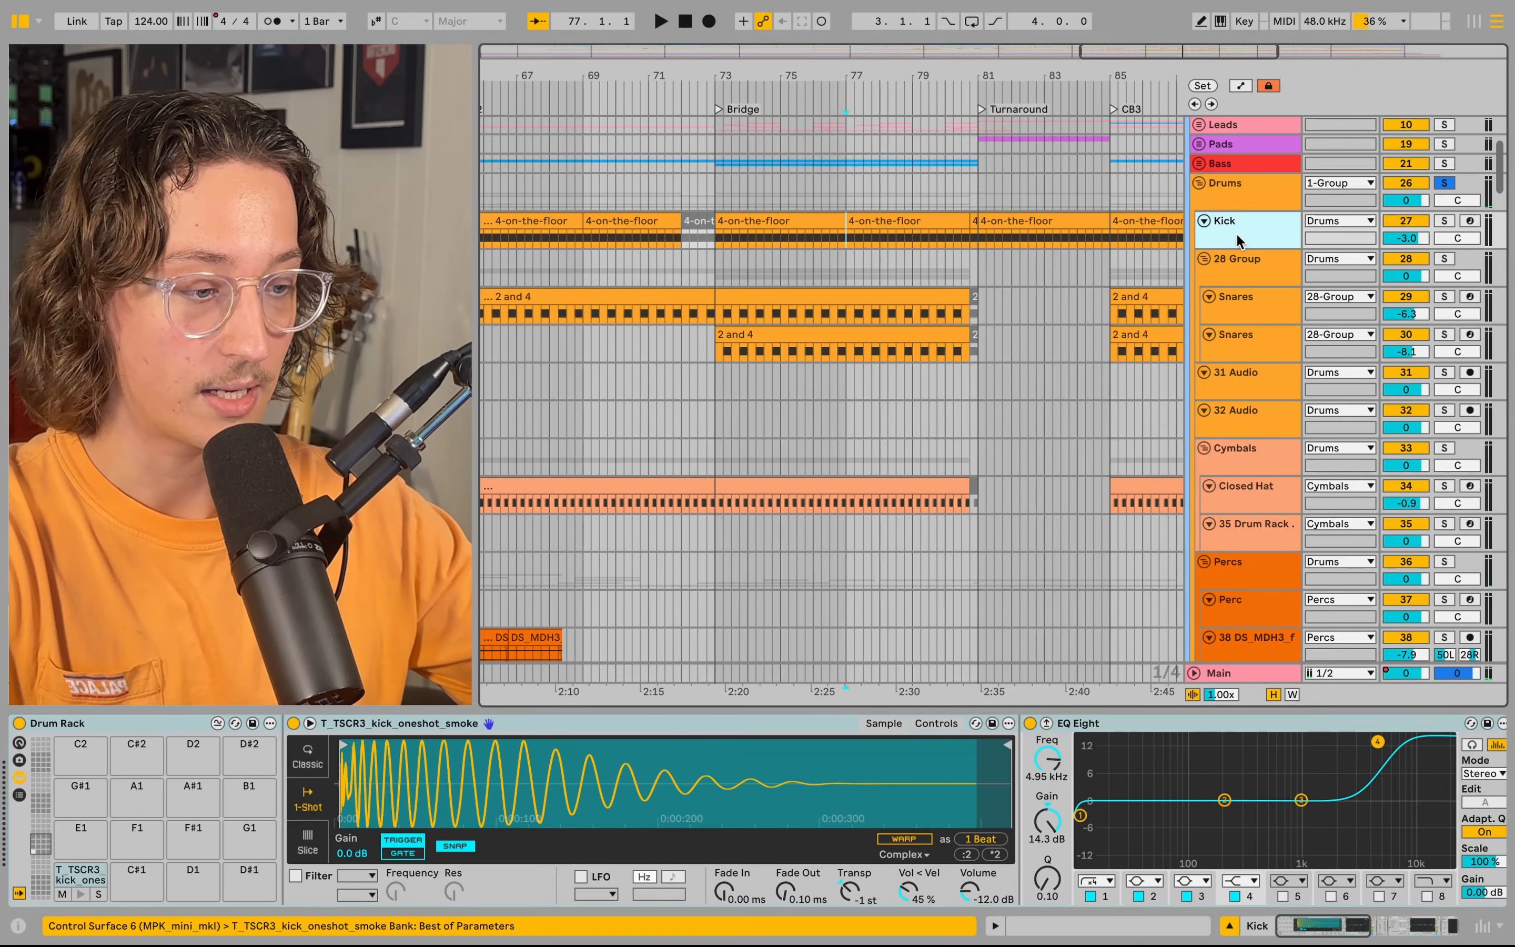
pyautogui.keyDown('shift'); pyautogui.click(1227, 351); pyautogui.keyUp('shift')
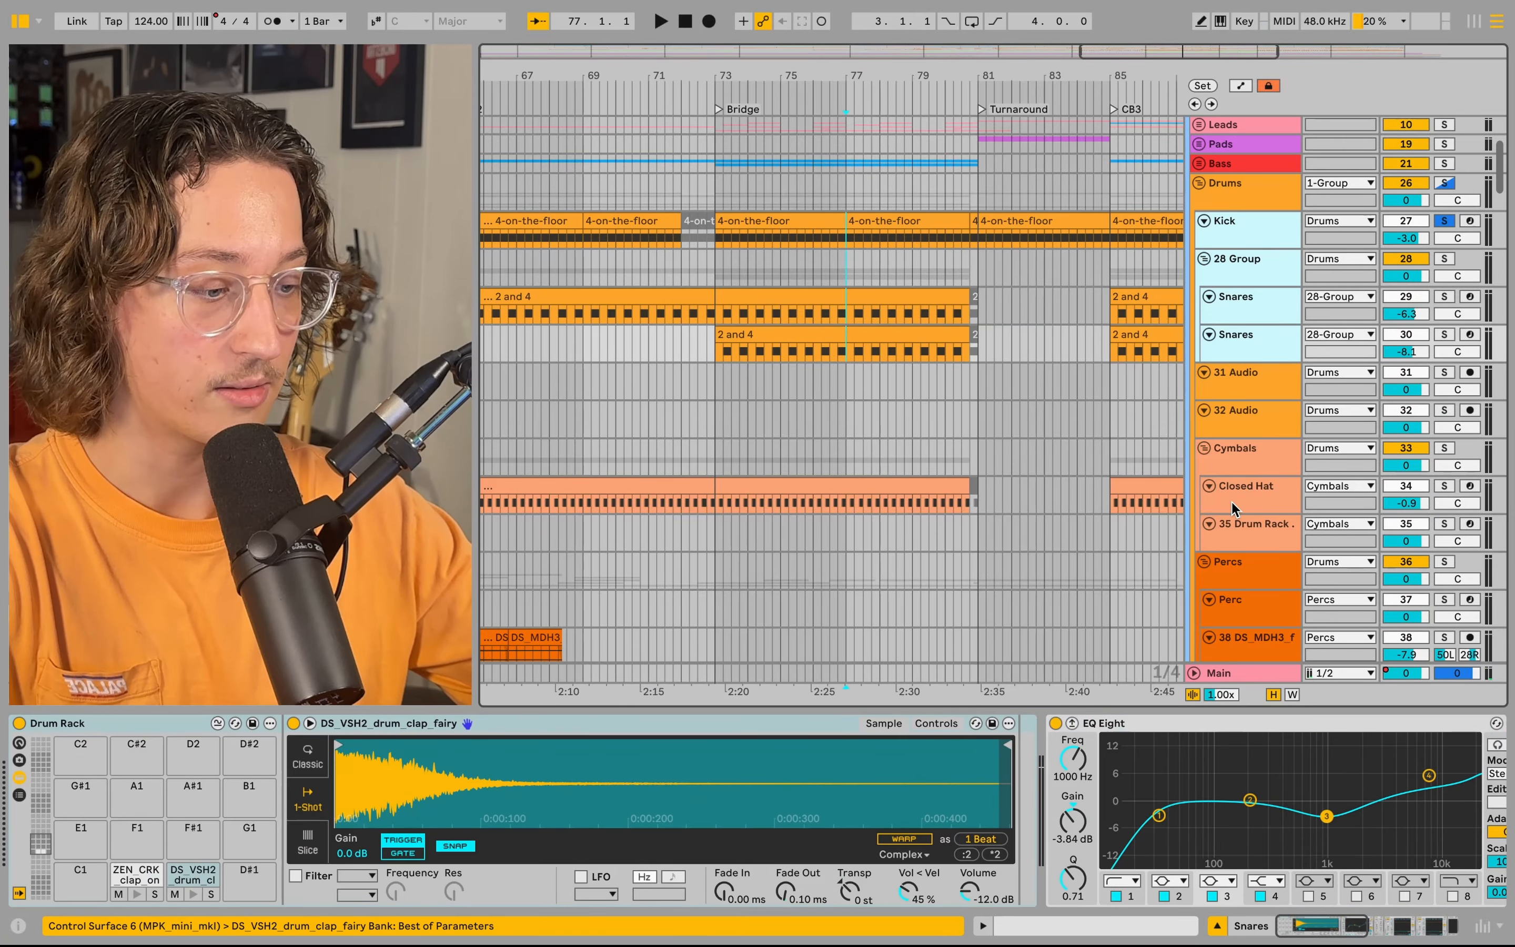
pyautogui.keyDown('shift'); pyautogui.click(1232, 508); pyautogui.keyUp('shift')
pyautogui.click(1233, 183)
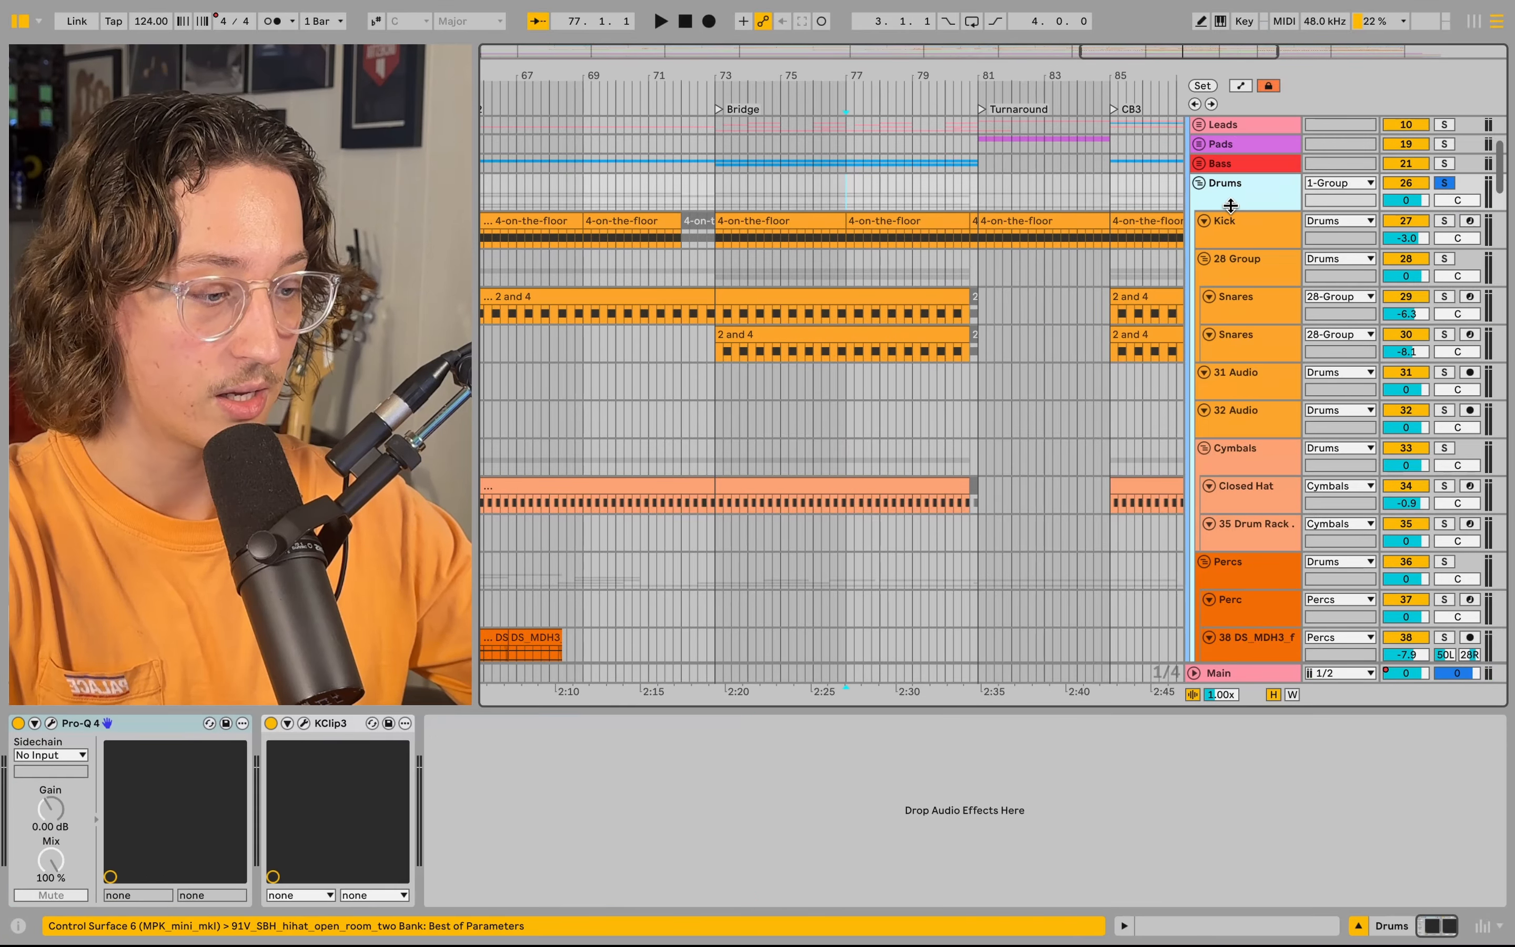
pyautogui.click(1221, 492)
pyautogui.keyDown('shift'); pyautogui.click(1243, 229); pyautogui.keyUp('shift')
pyautogui.press('space')
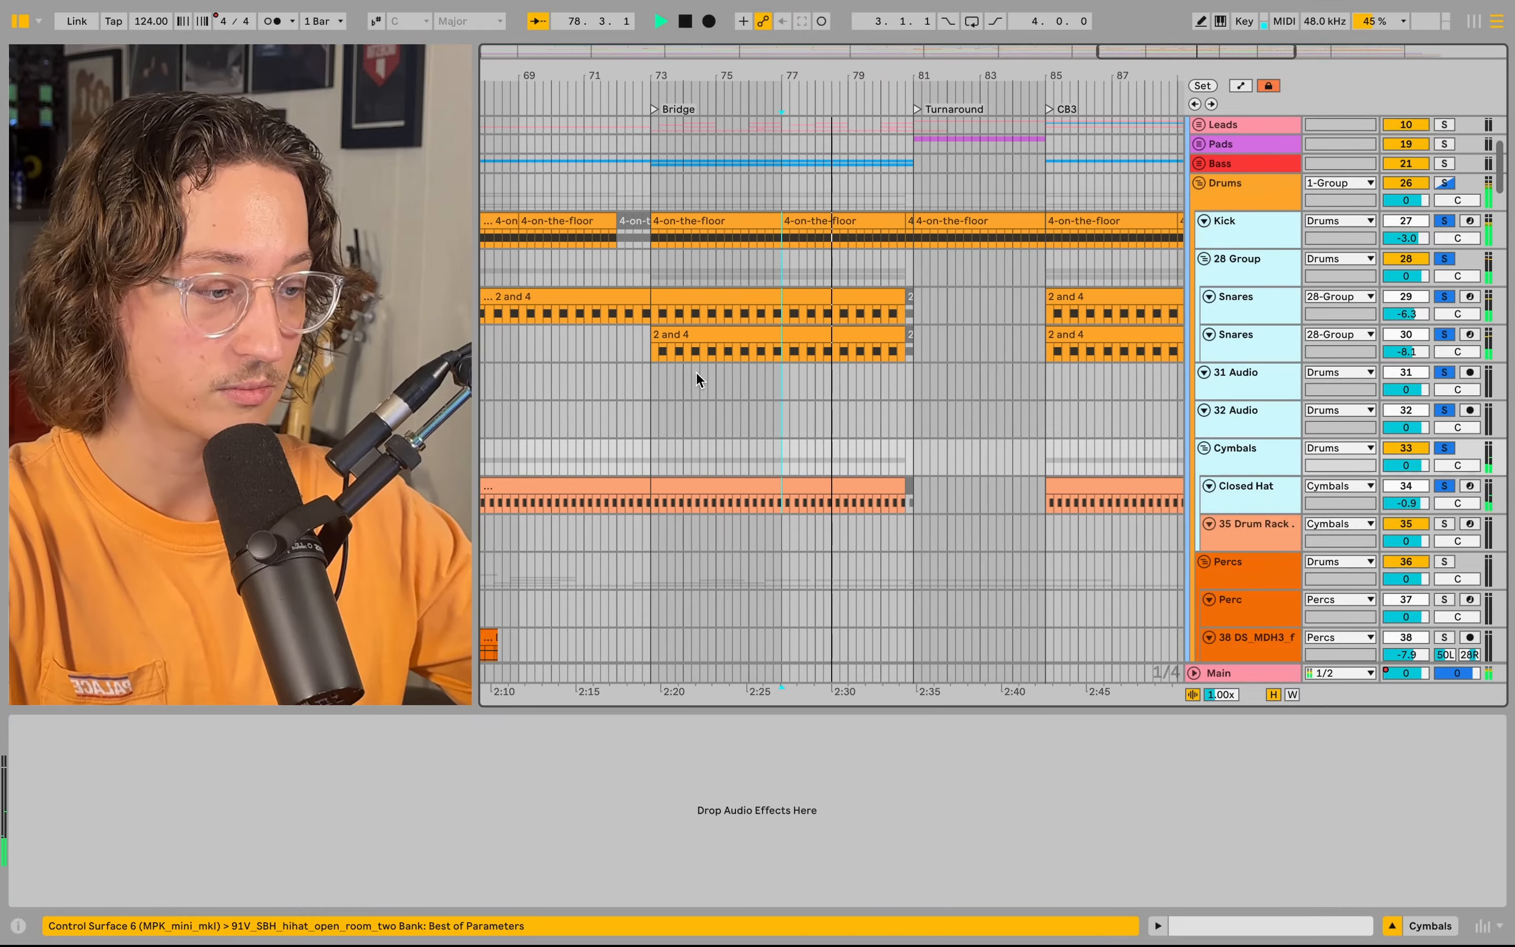
# - Solo only the two Snares tracks and play them briefly from 77.1.1
pyautogui.click(717, 355)
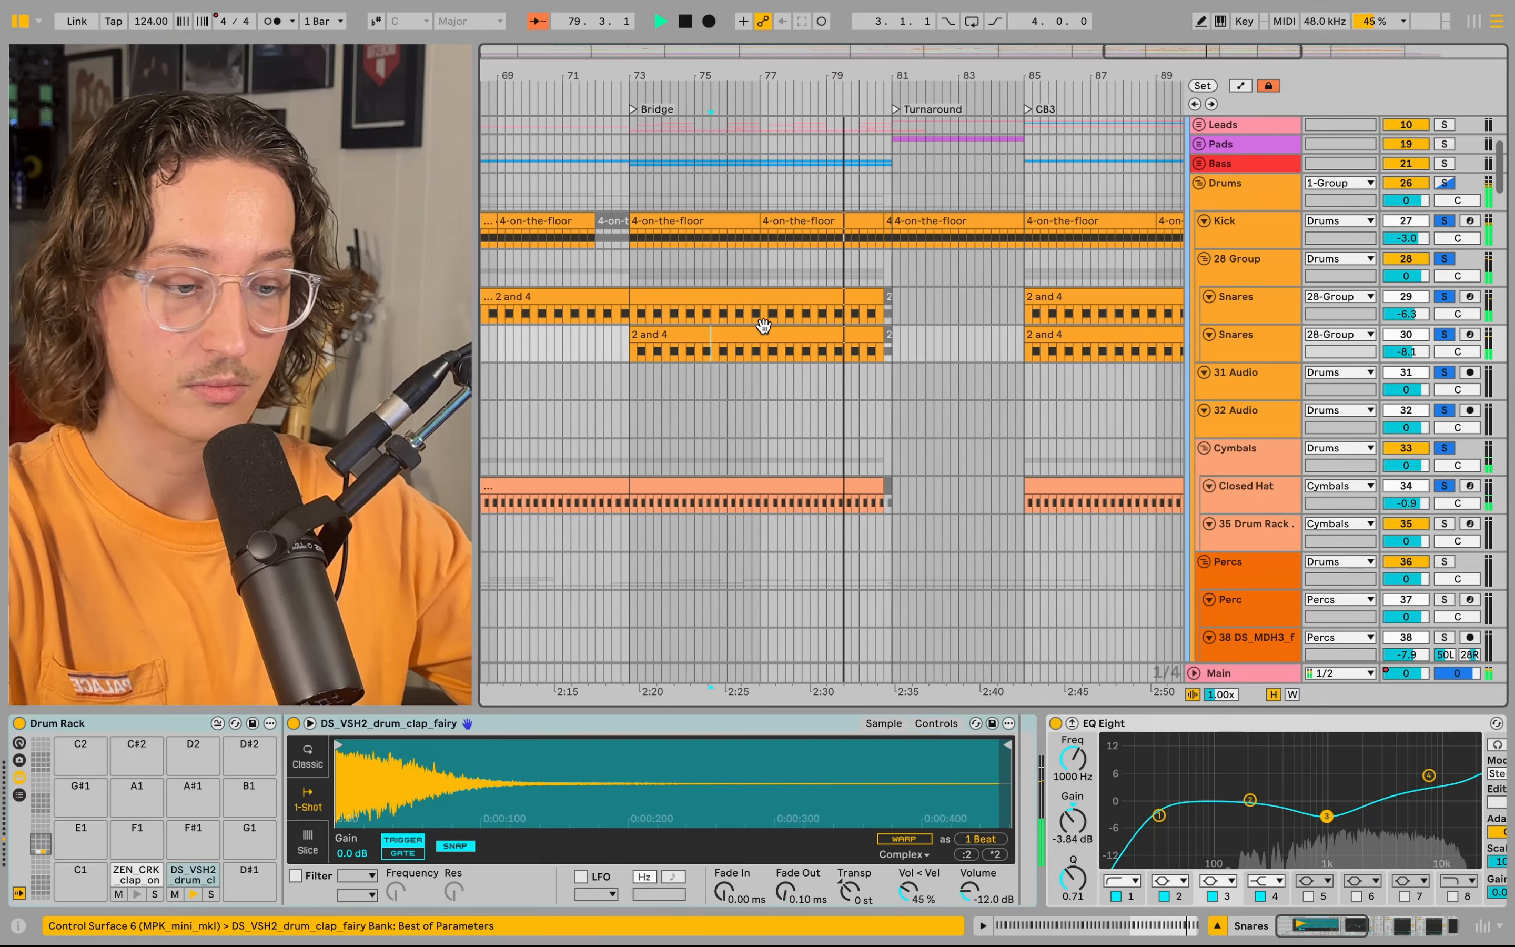
pyautogui.press('space')
pyautogui.click(764, 312)
pyautogui.click(756, 359)
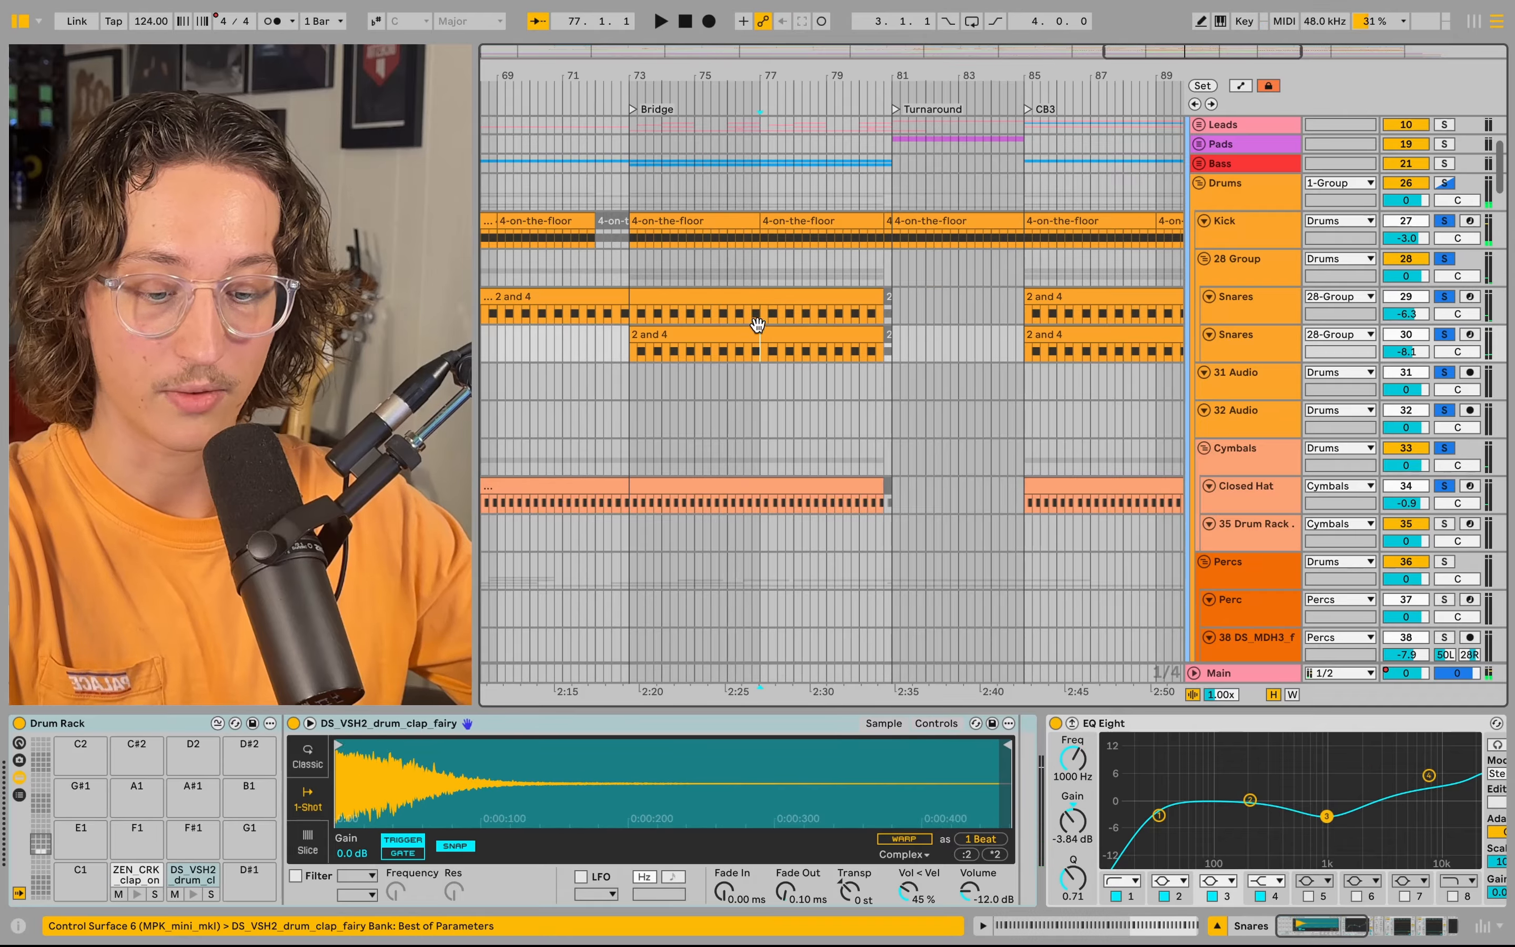
pyautogui.keyDown('shift'); pyautogui.click(1225, 318); pyautogui.keyUp('shift')
pyautogui.press('s')
pyautogui.press('space')
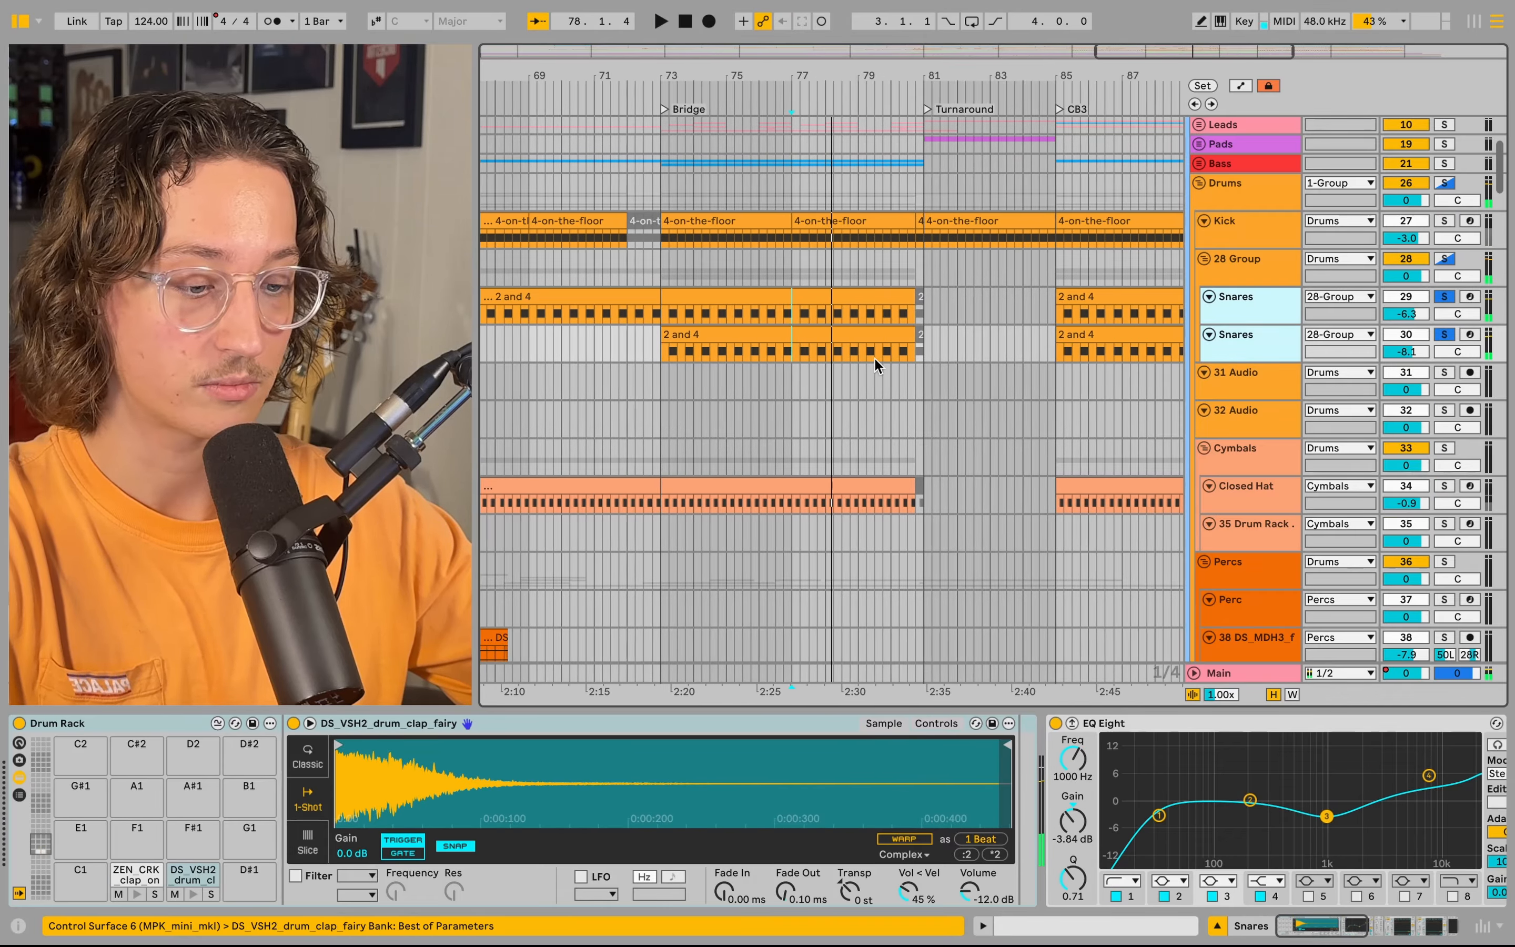
pyautogui.press('space')
# - Solo the Percs group and look closely at its orchestral drum clips in the Bridge
pyautogui.scroll(-10, 964, 303)
pyautogui.click(1207, 149)
pyautogui.press('s')
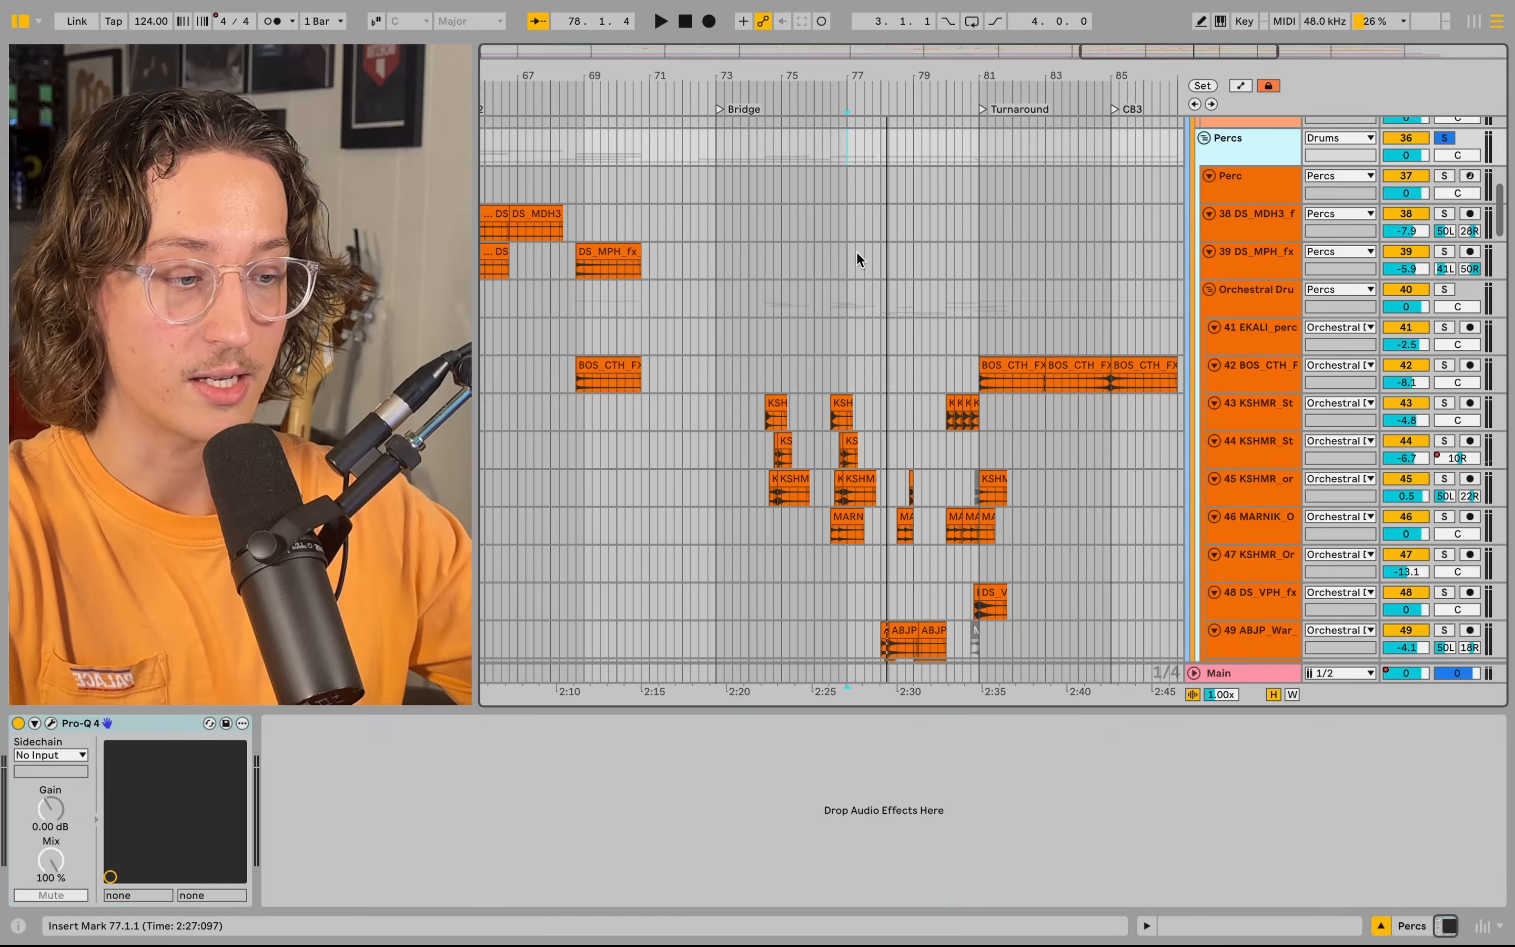
pyautogui.scroll(3, 793, 220)
pyautogui.scroll(-2, 811, 345)
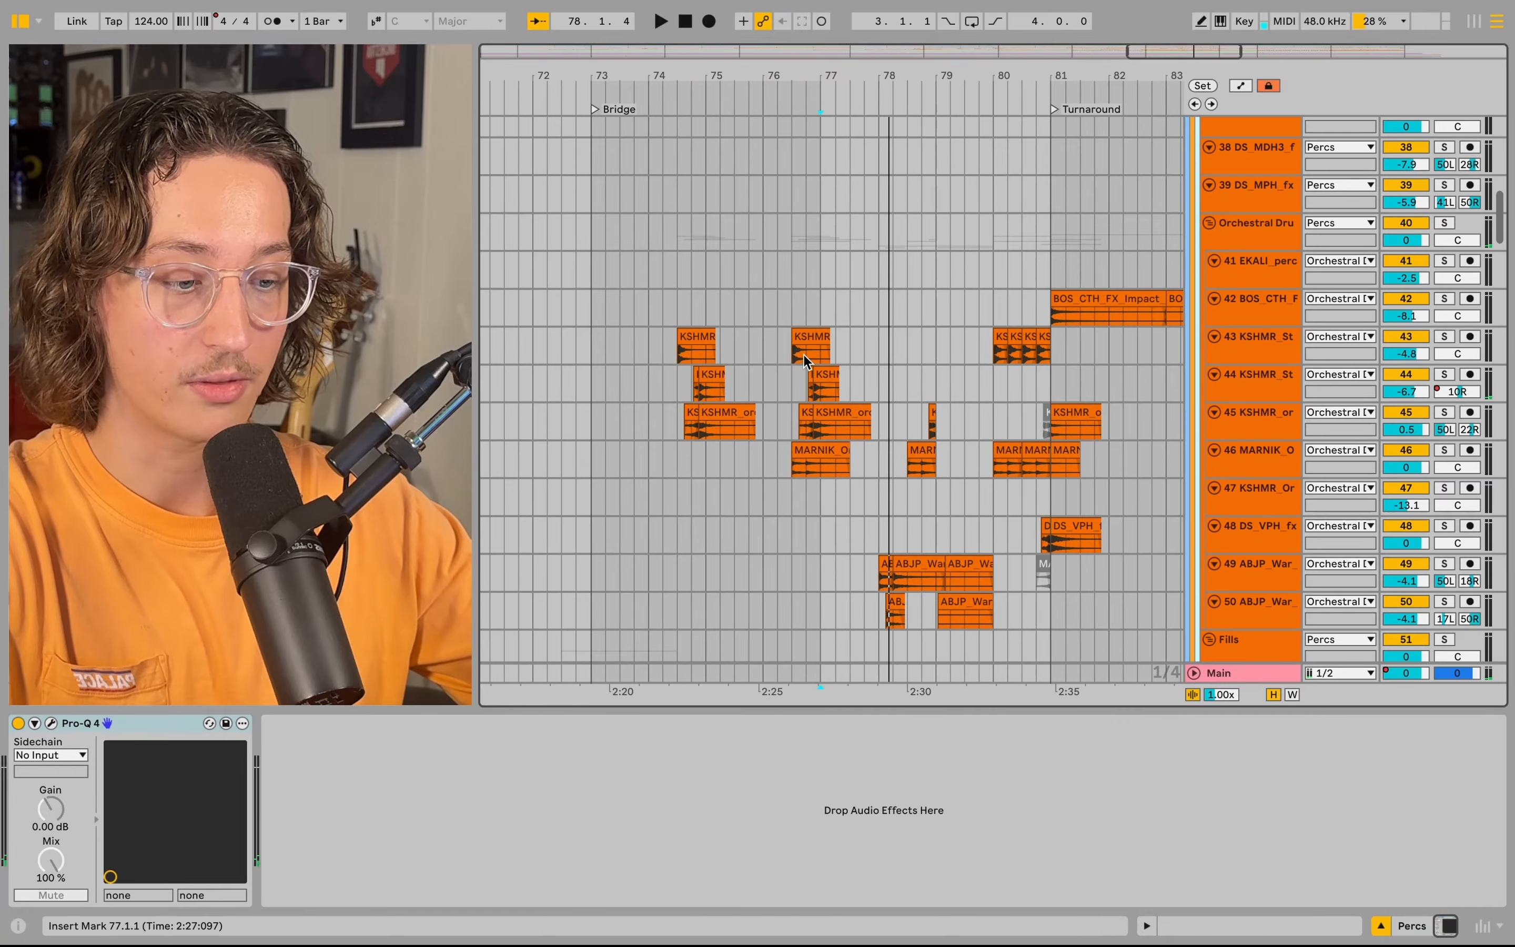
pyautogui.scroll(2, 804, 354)
pyautogui.scroll(-2, 808, 350)
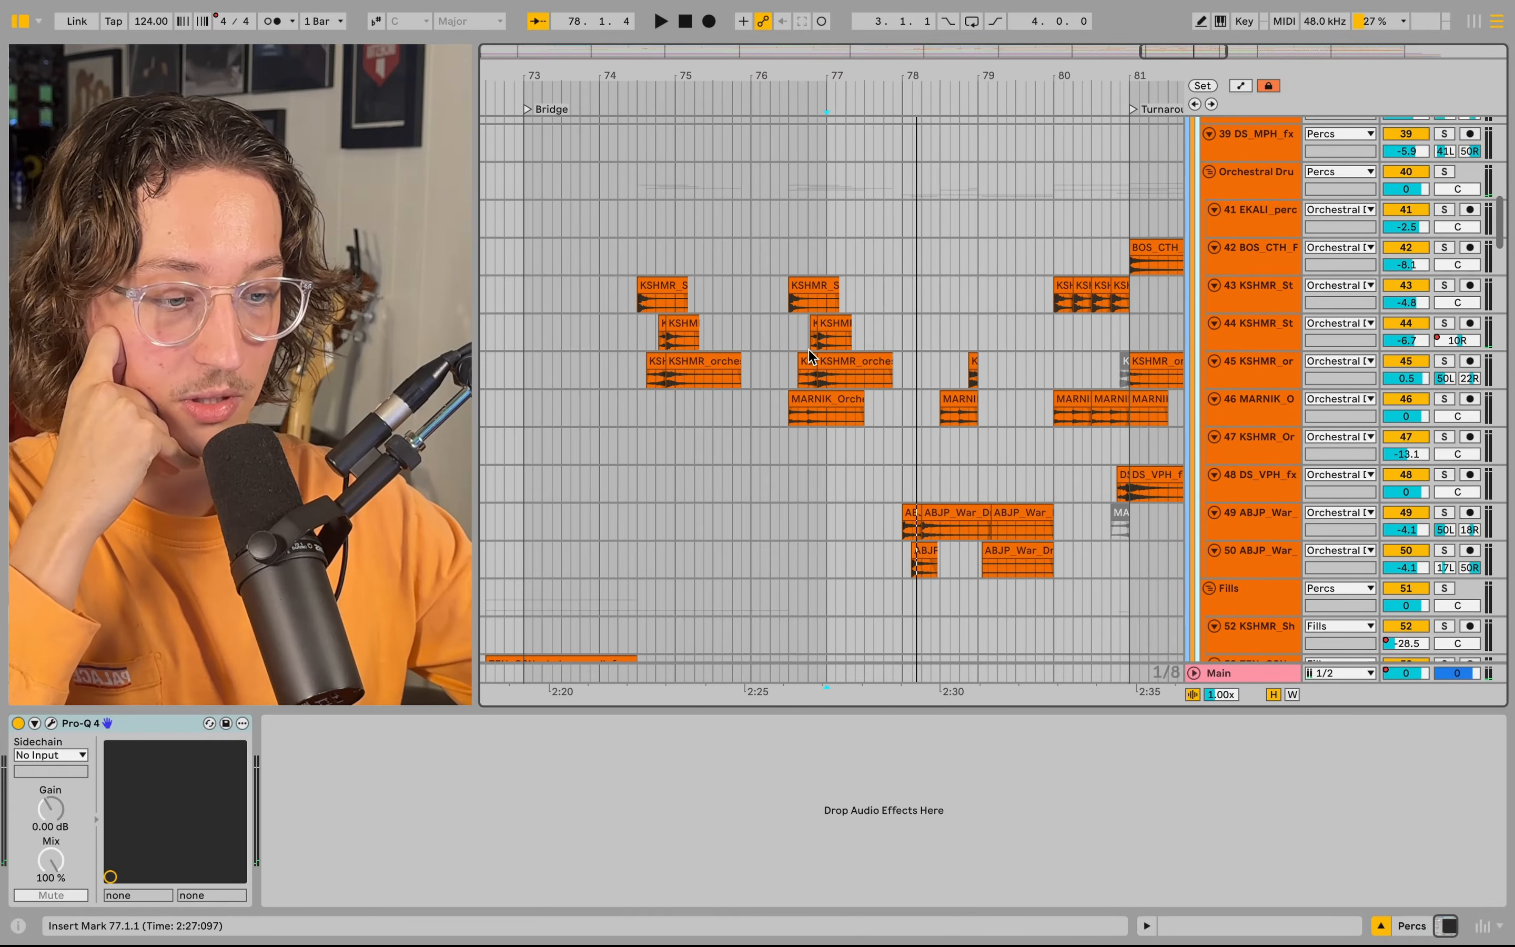
# - Fold the Fills group, deactivate the Loops group, and play the soloed percussion from 74.3.1
pyautogui.click(634, 304)
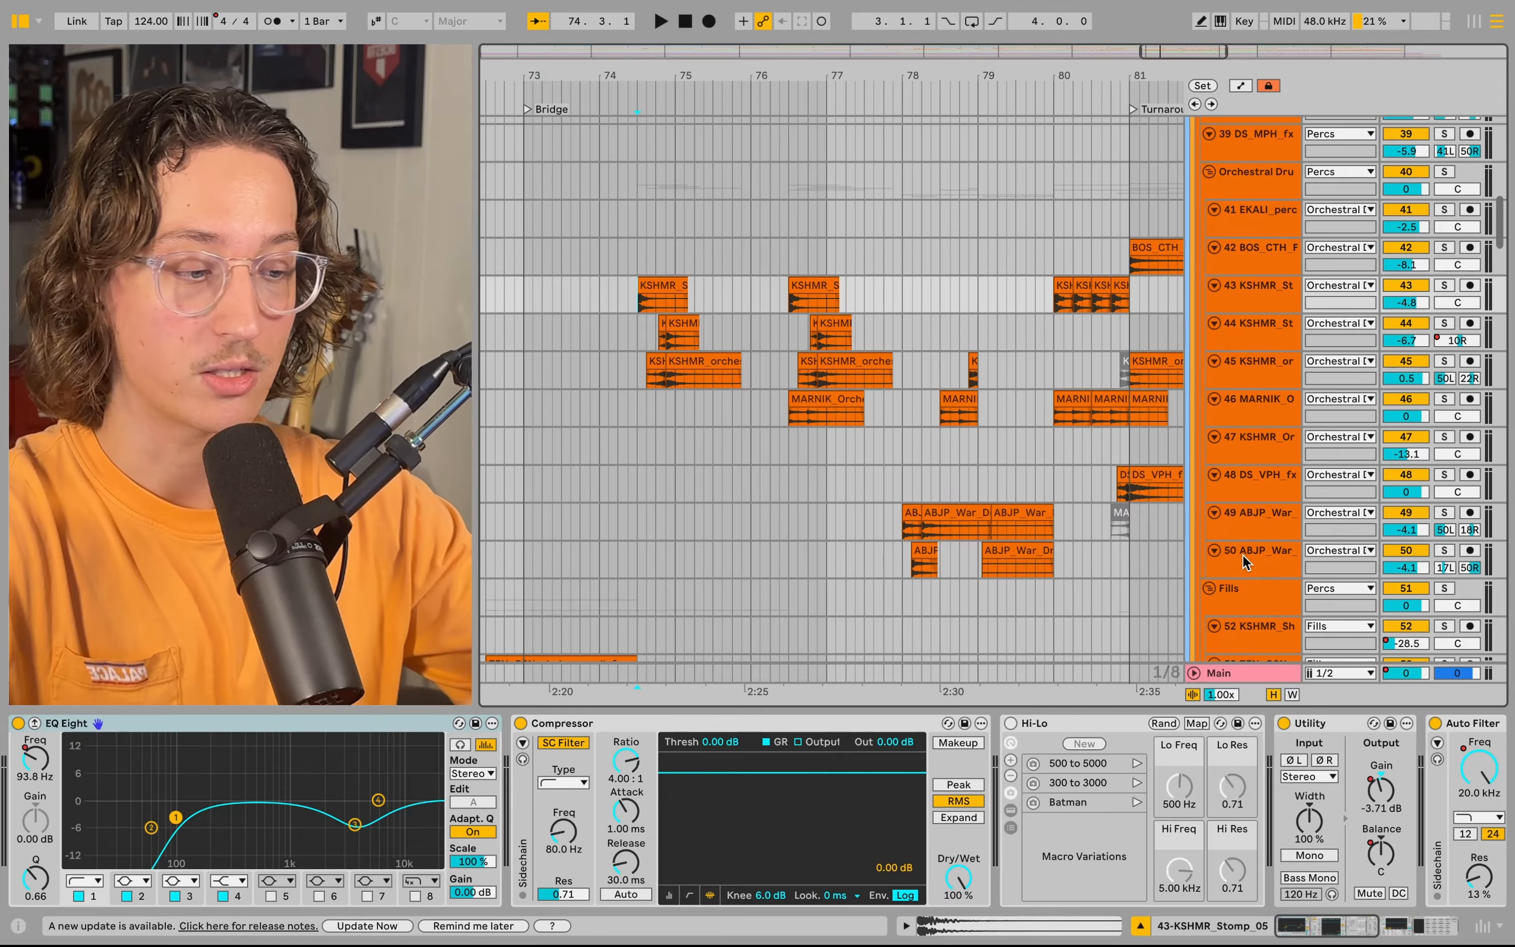
pyautogui.scroll(5, 1244, 558)
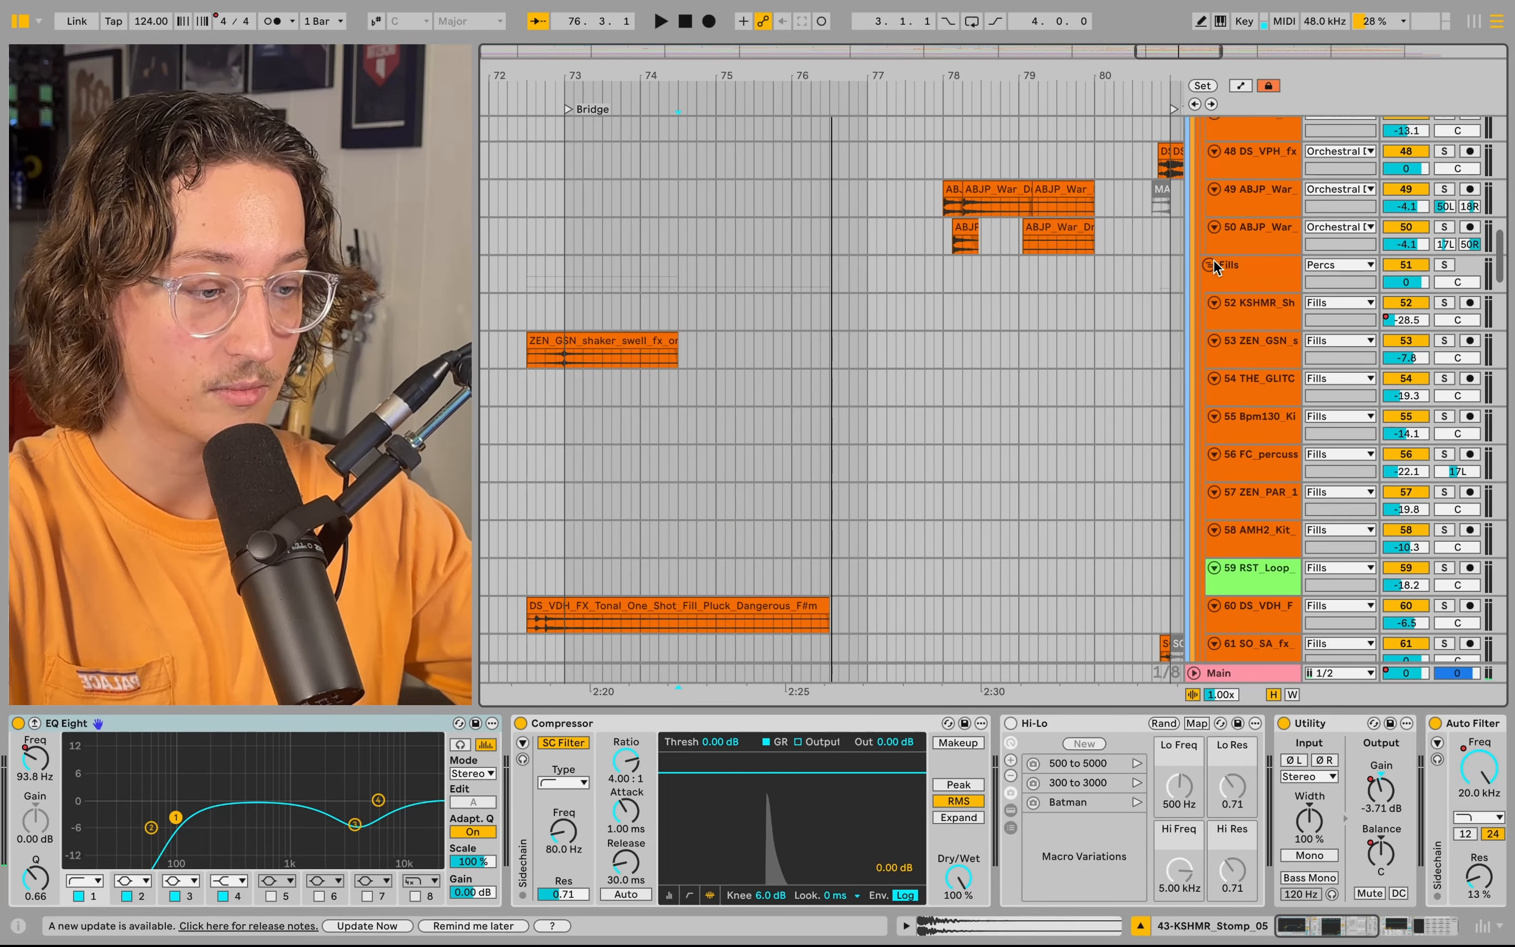
pyautogui.click(1210, 265)
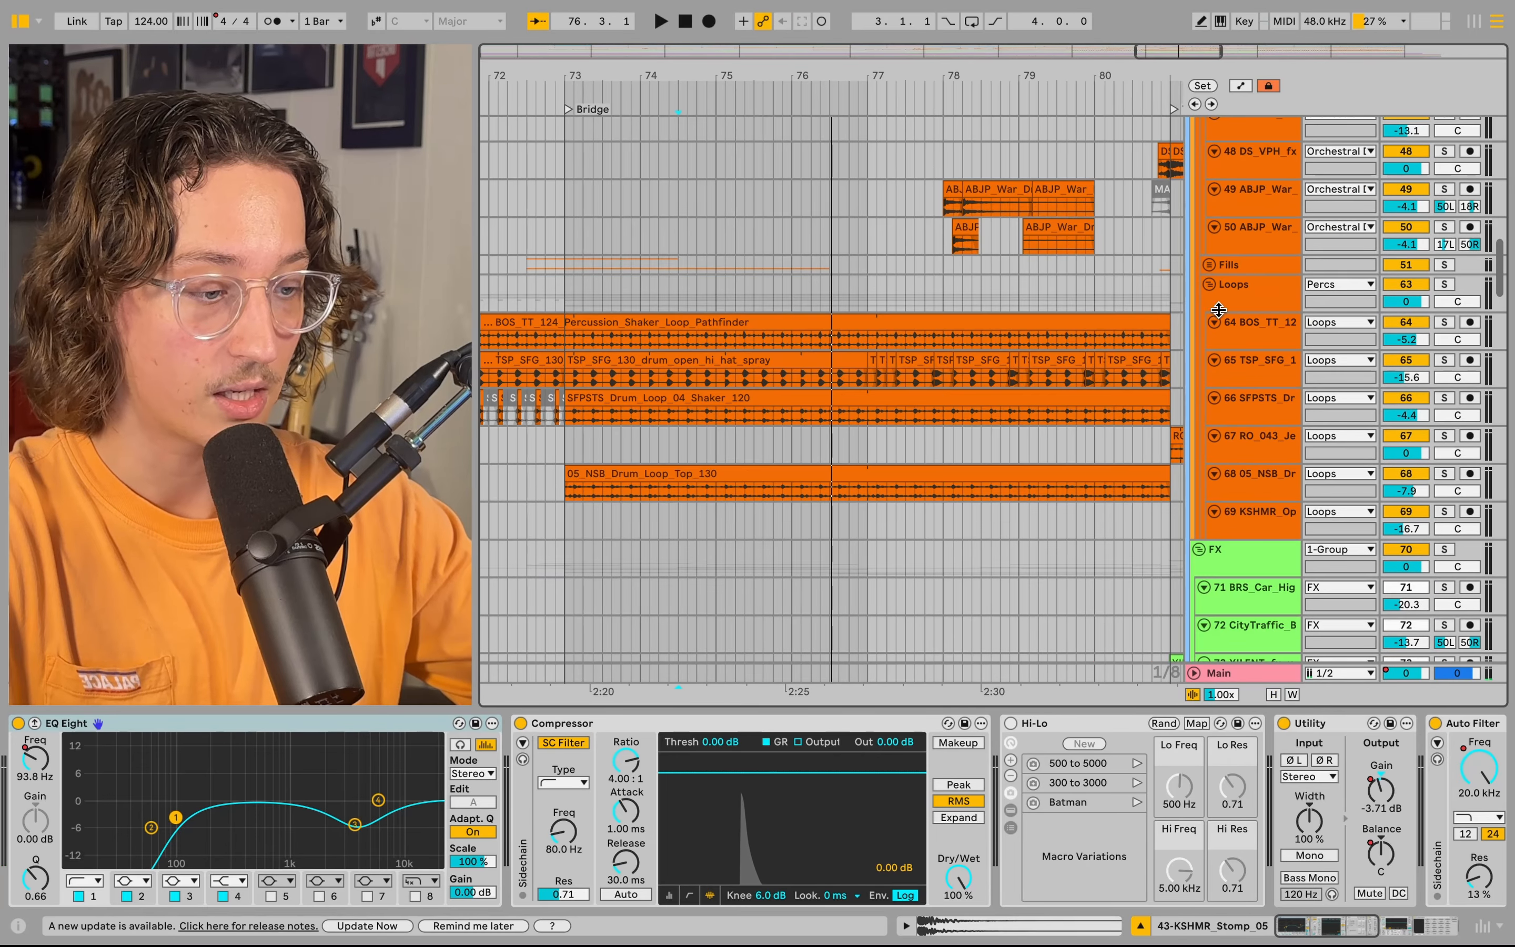
pyautogui.click(1405, 284)
pyautogui.press('space')
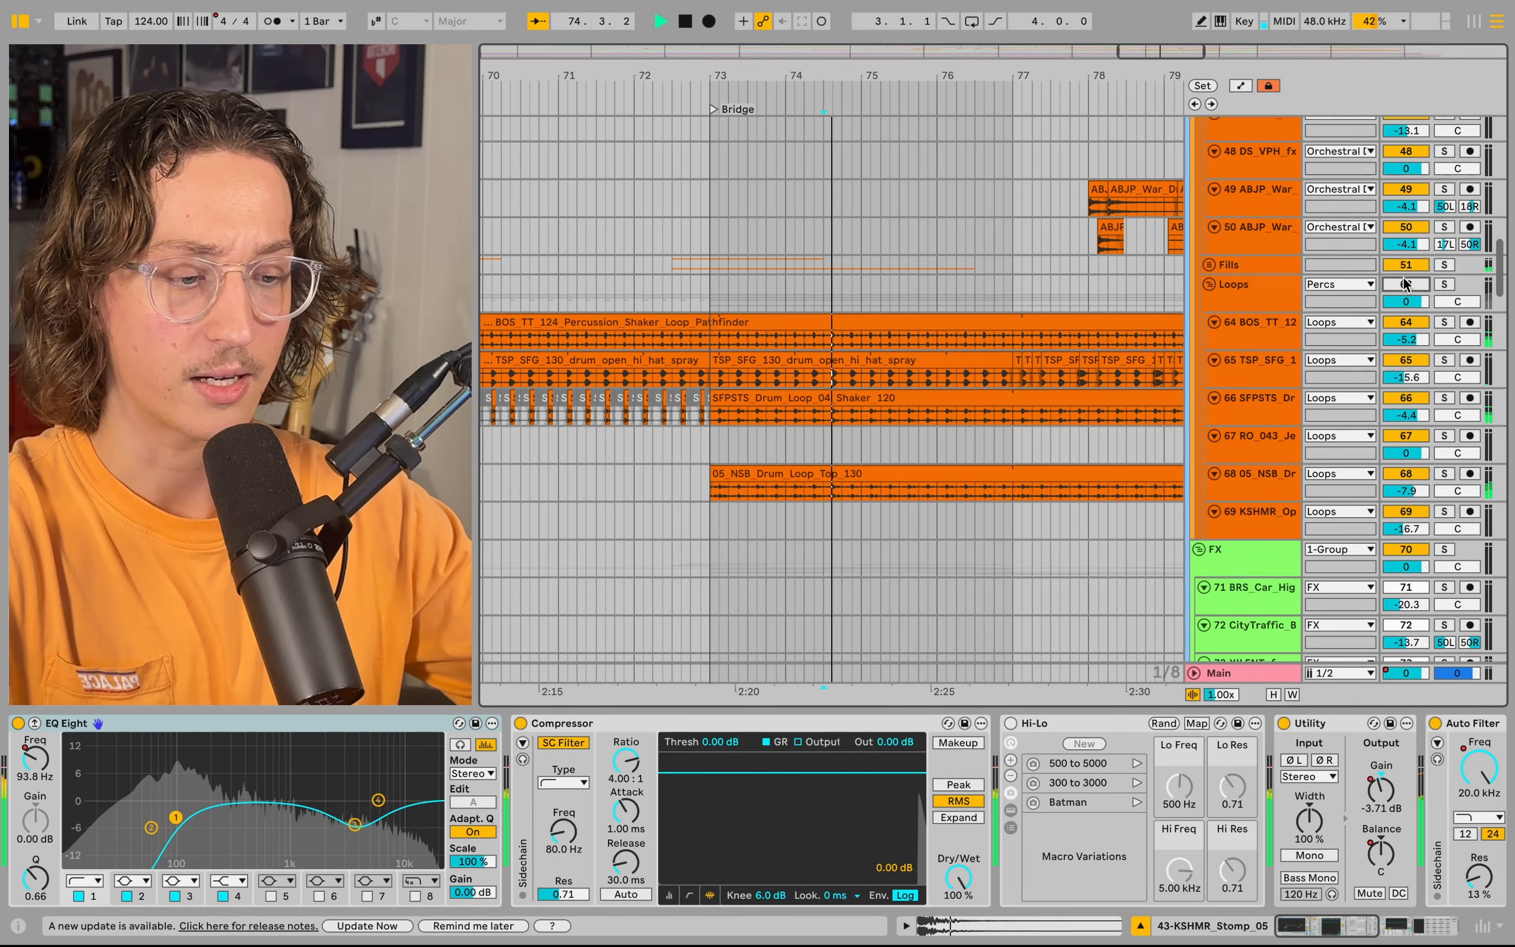
# - Enlarge the height of the orchestral drum tracks 43 to 50 together while the Bridge plays
pyautogui.scroll(5, 1304, 316)
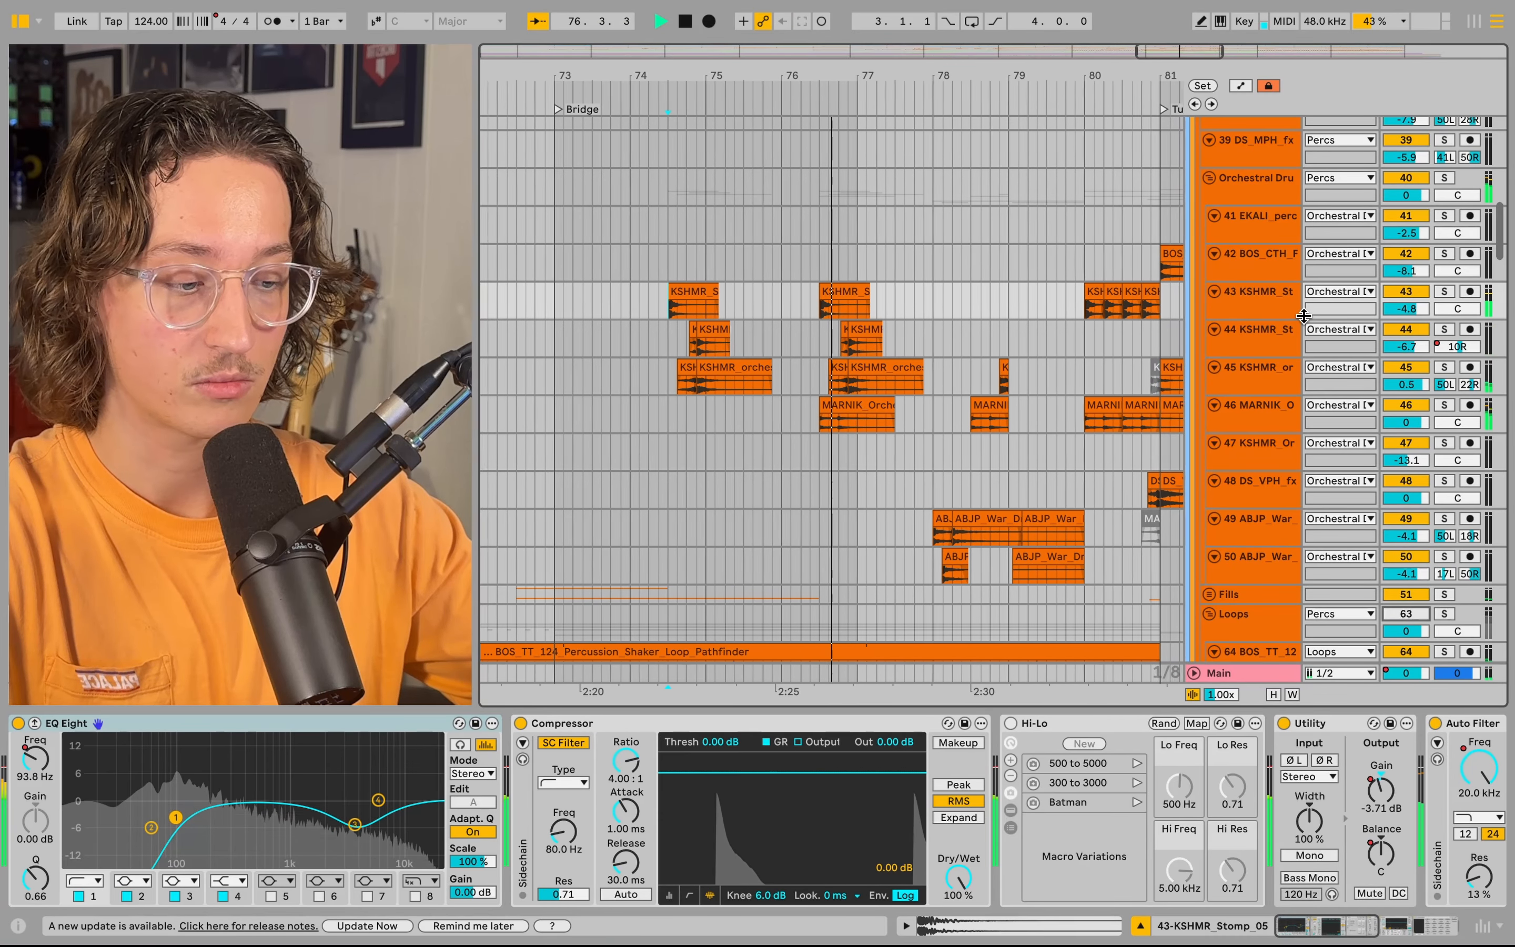
pyautogui.scroll(5, 1080, 362)
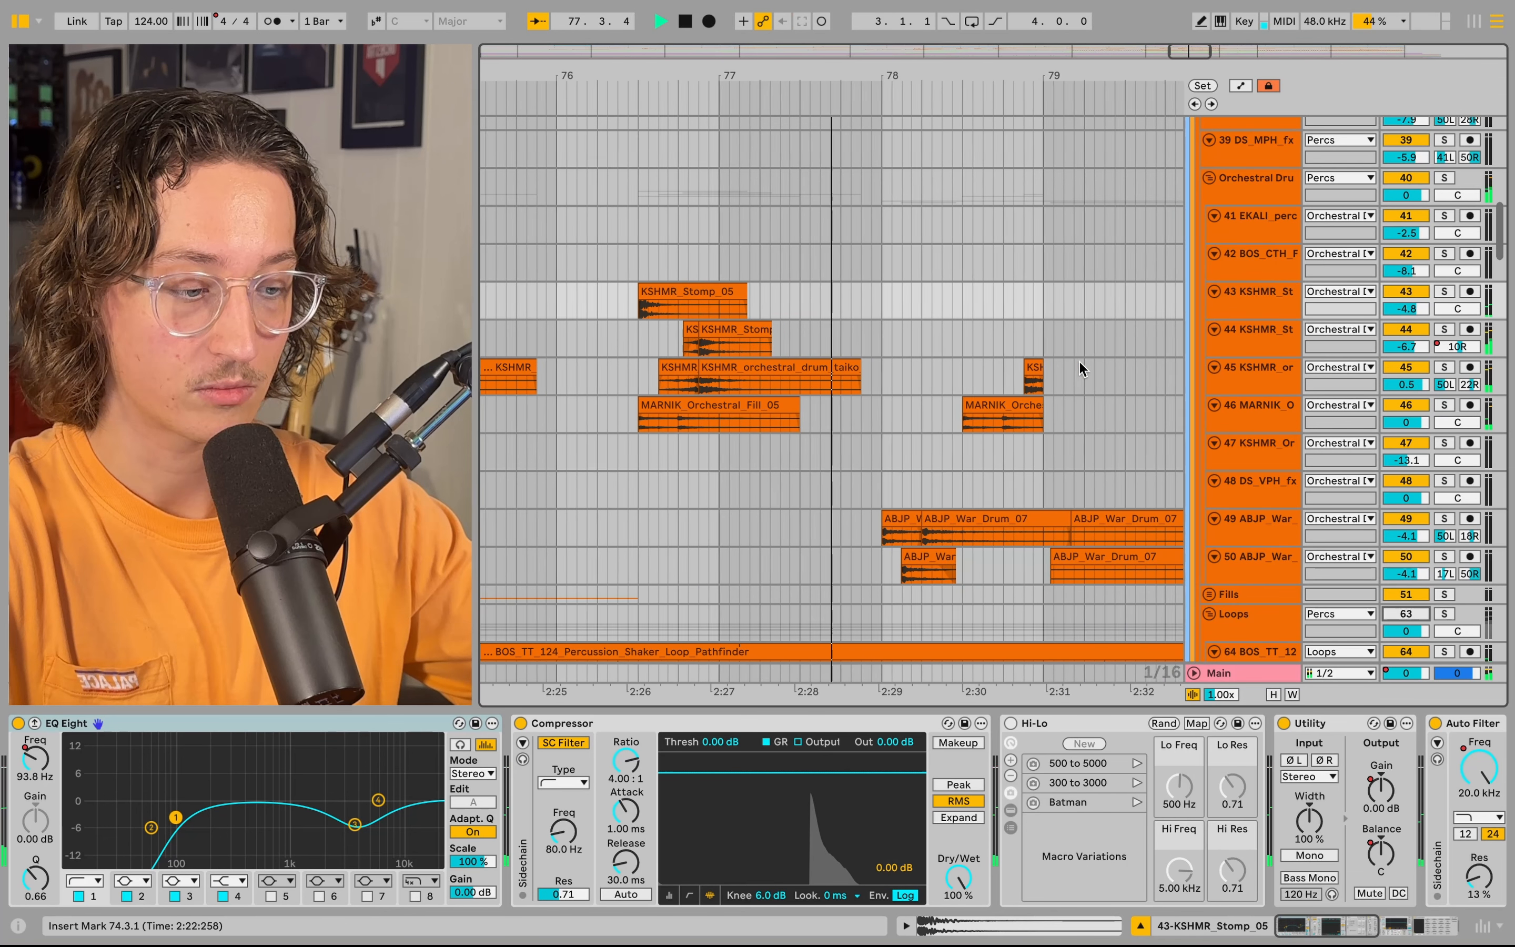
pyautogui.keyDown('shift'); pyautogui.click(1234, 563); pyautogui.keyUp('shift')
pyautogui.moveTo(1233, 546); pyautogui.dragTo(1229, 582)
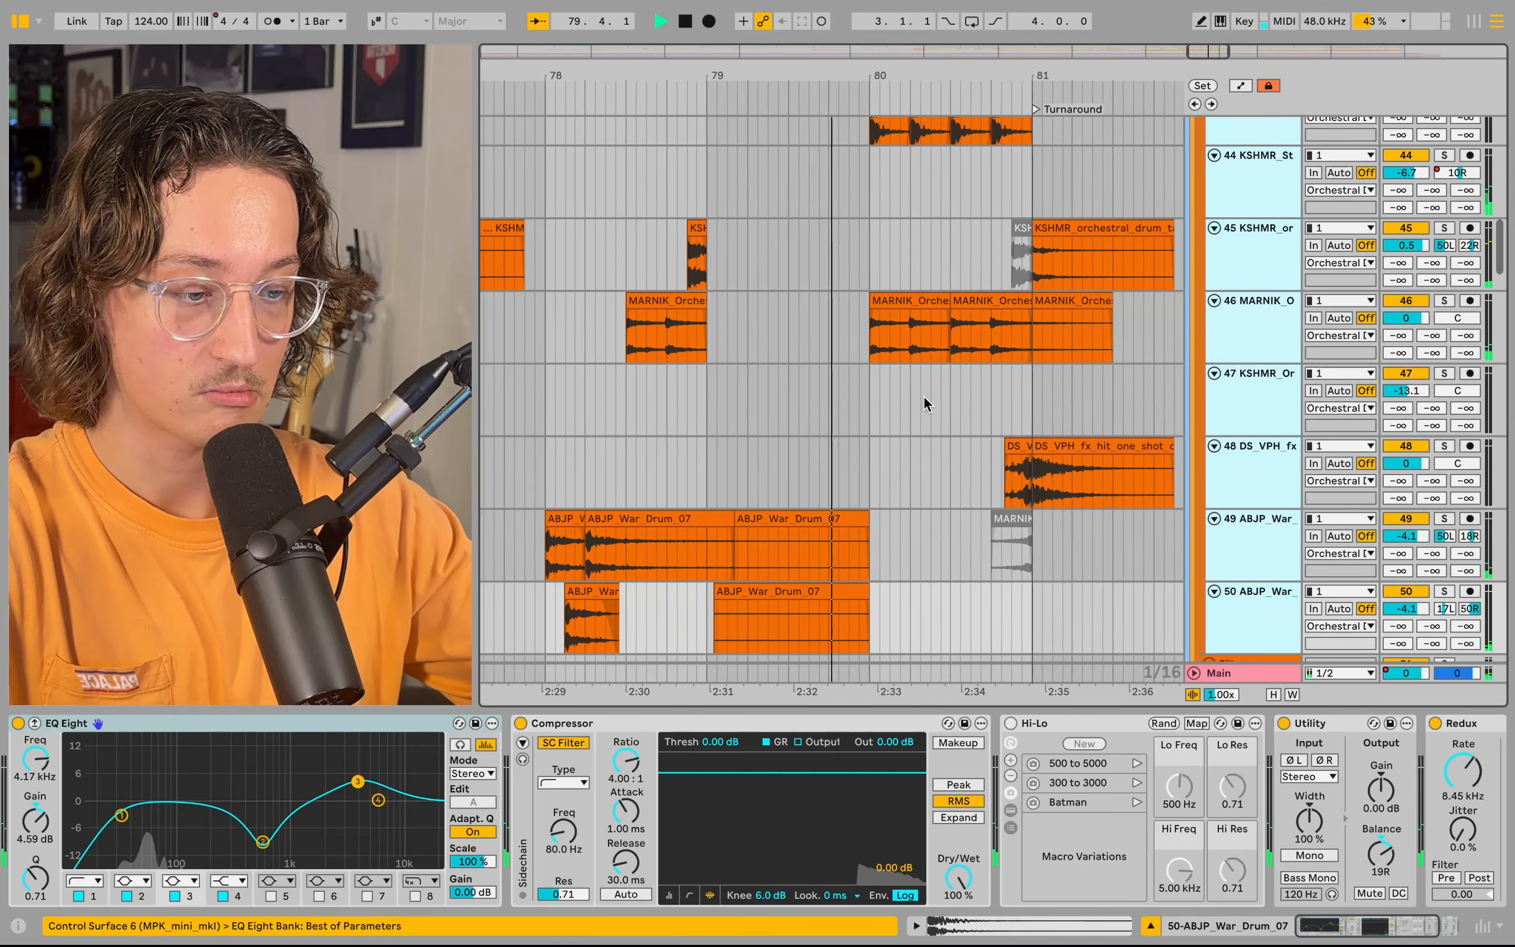
# - Follow the enlarged stomp, taiko and fill clips into the Turnaround, stop playback, and look back over the whole Bridge pattern
pyautogui.scroll(3, 923, 395)
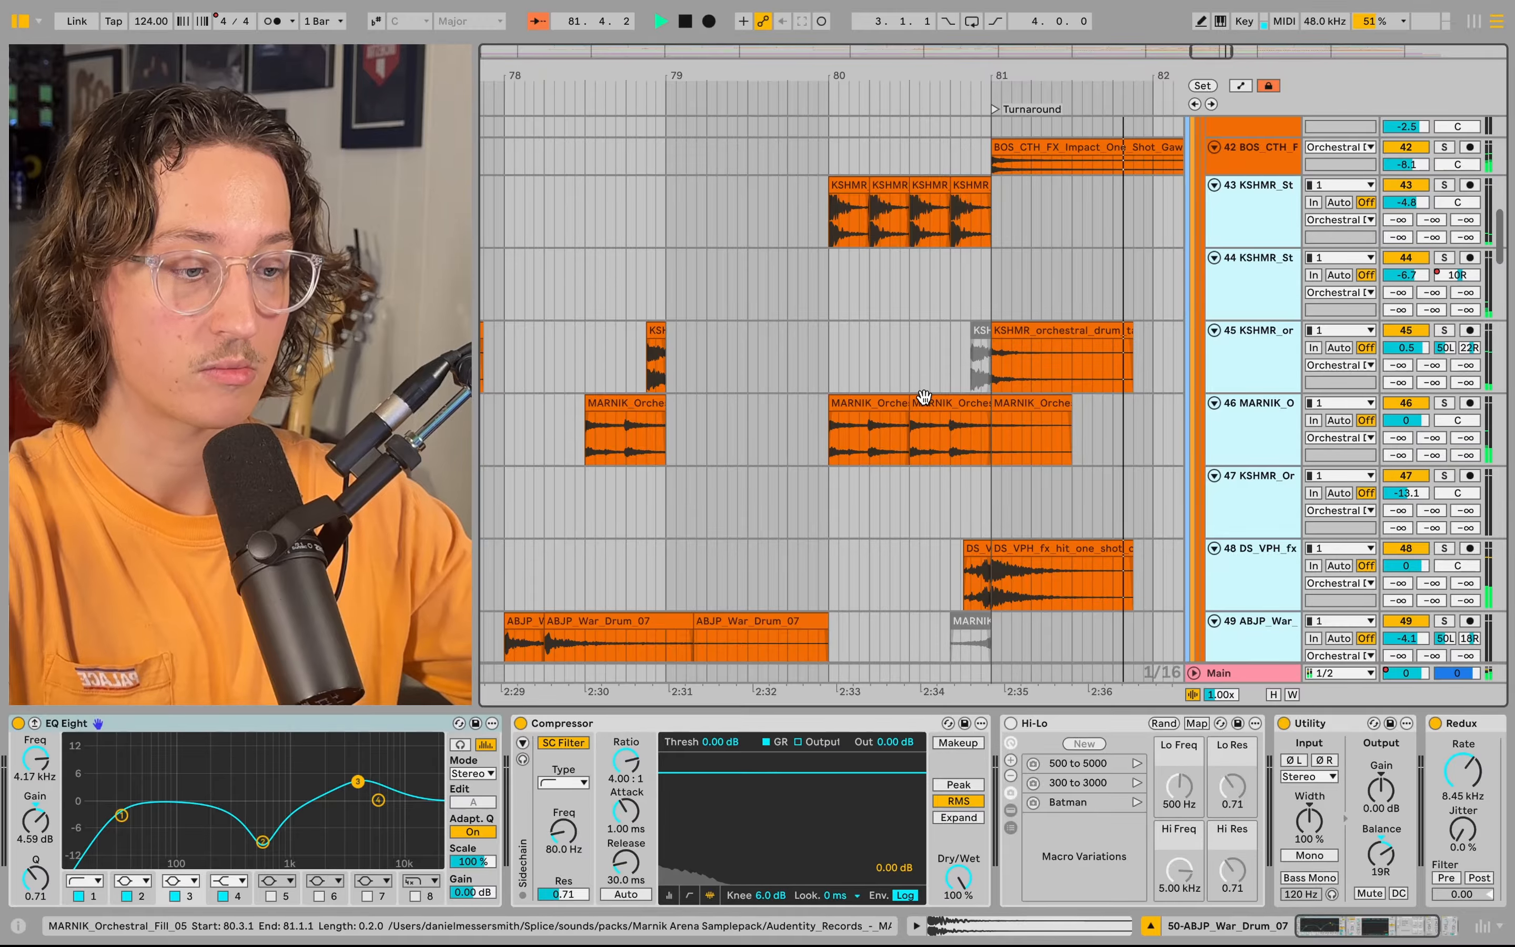
pyautogui.scroll(-5, 964, 368)
pyautogui.hscroll(-2, 964, 368)
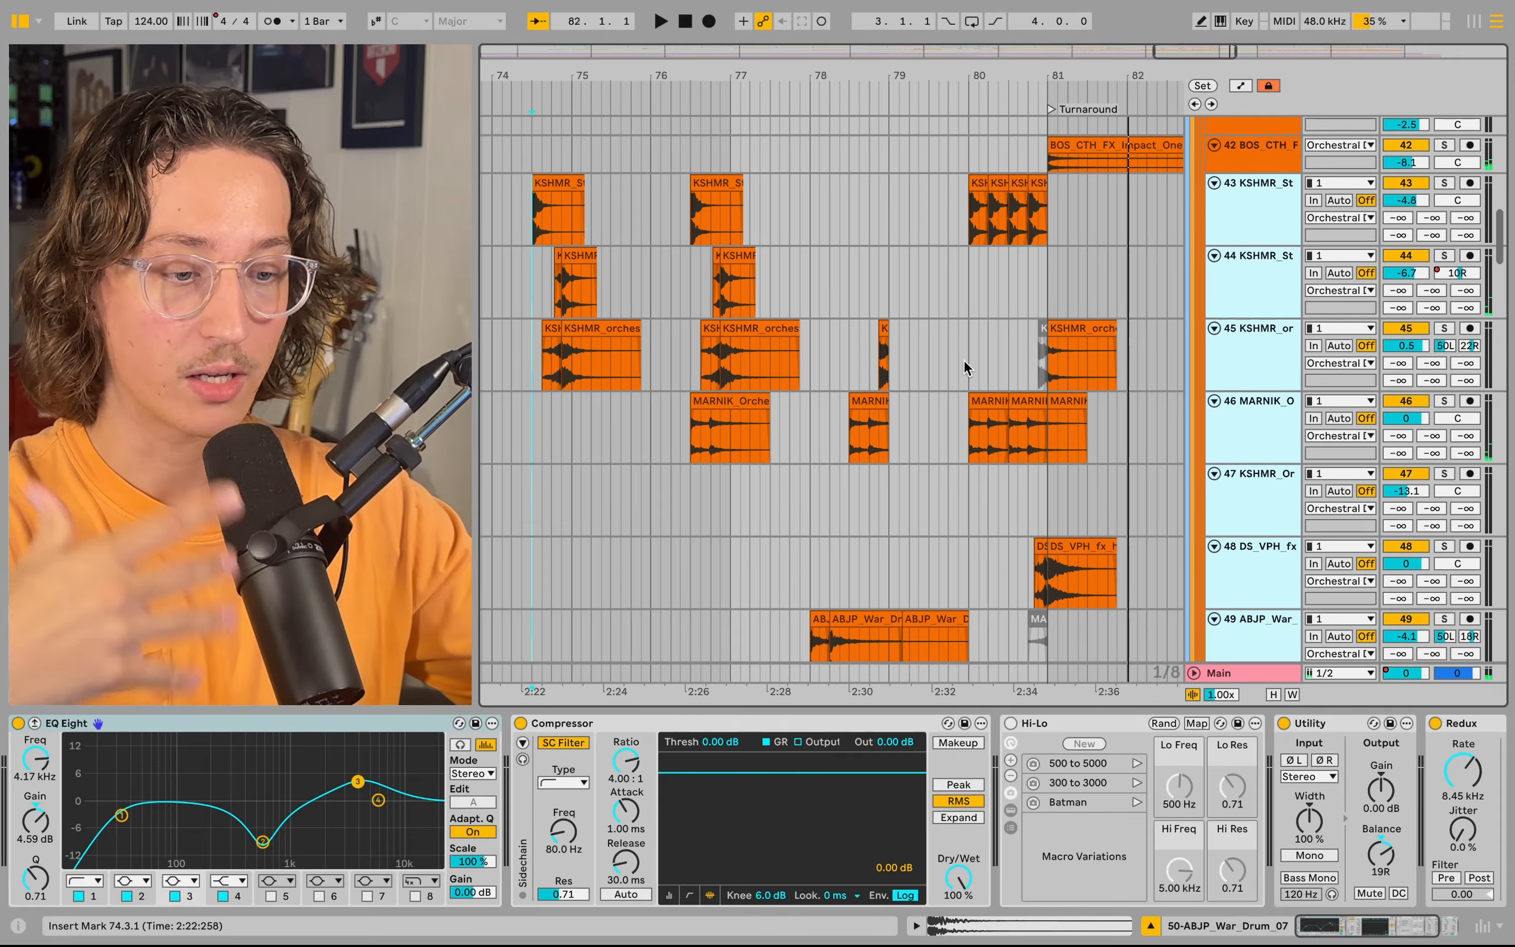
pyautogui.scroll(1, 965, 366)
pyautogui.hscroll(-1, 965, 367)
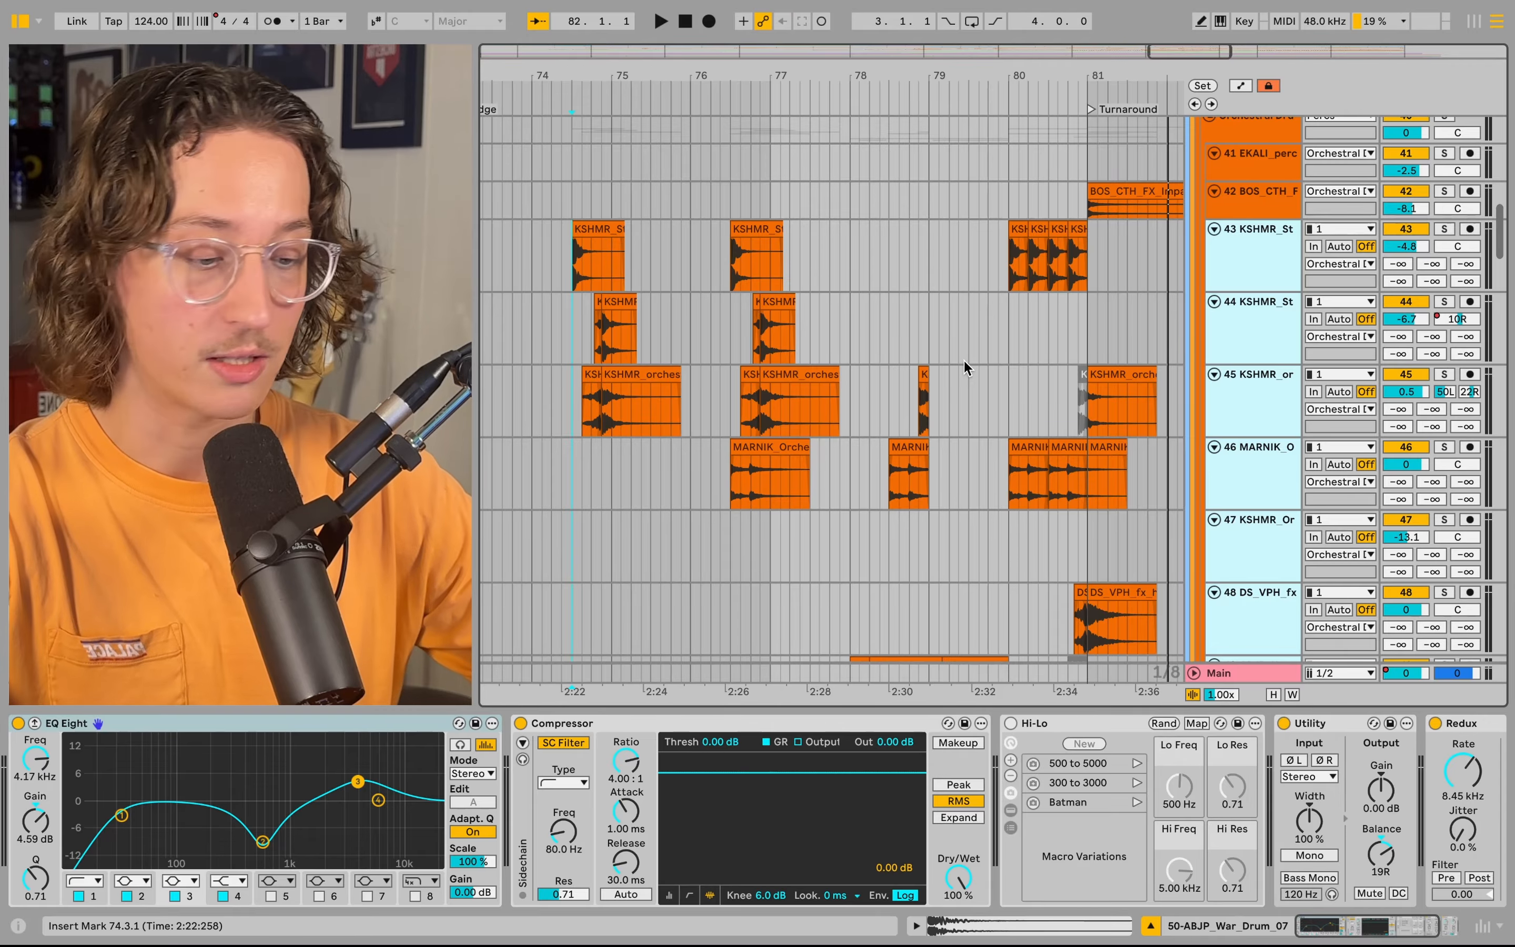
# - Solo the Loops group and play it from 74.3.1 in the Bridge
pyautogui.scroll(-10, 964, 361)
pyautogui.click(833, 497)
pyautogui.press('space')
pyautogui.scroll(-6, 807, 477)
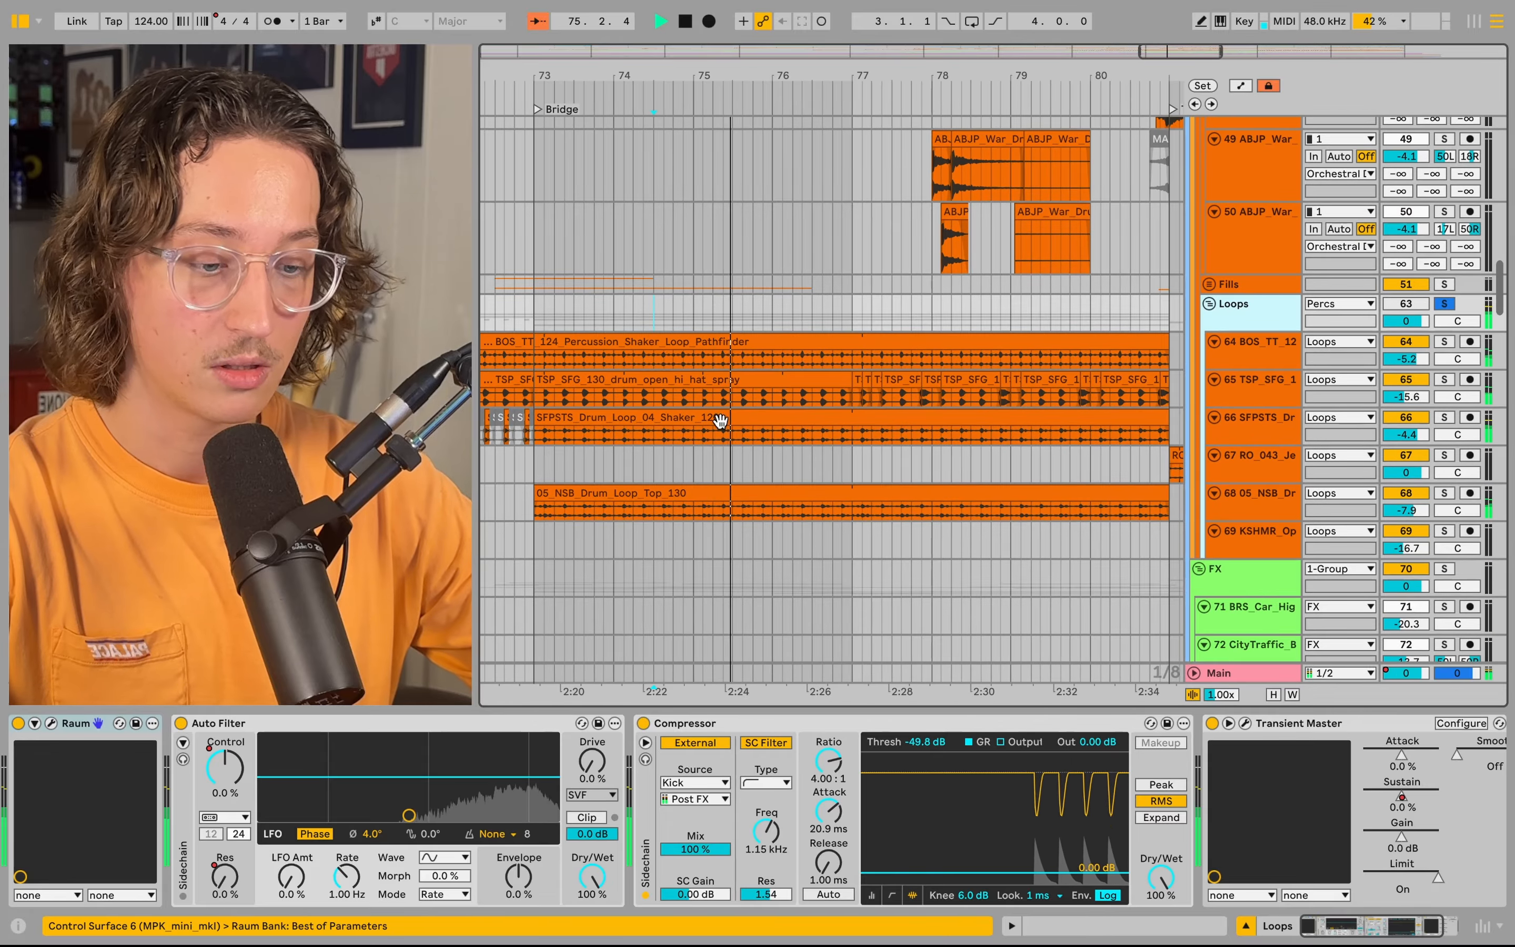
# - Solo the 64 BOS_TT_124 percussion shaker loop, play it from 74.1.1, and open and close its clip waveform
pyautogui.click(612, 367)
pyautogui.press('s')
pyautogui.press('space')
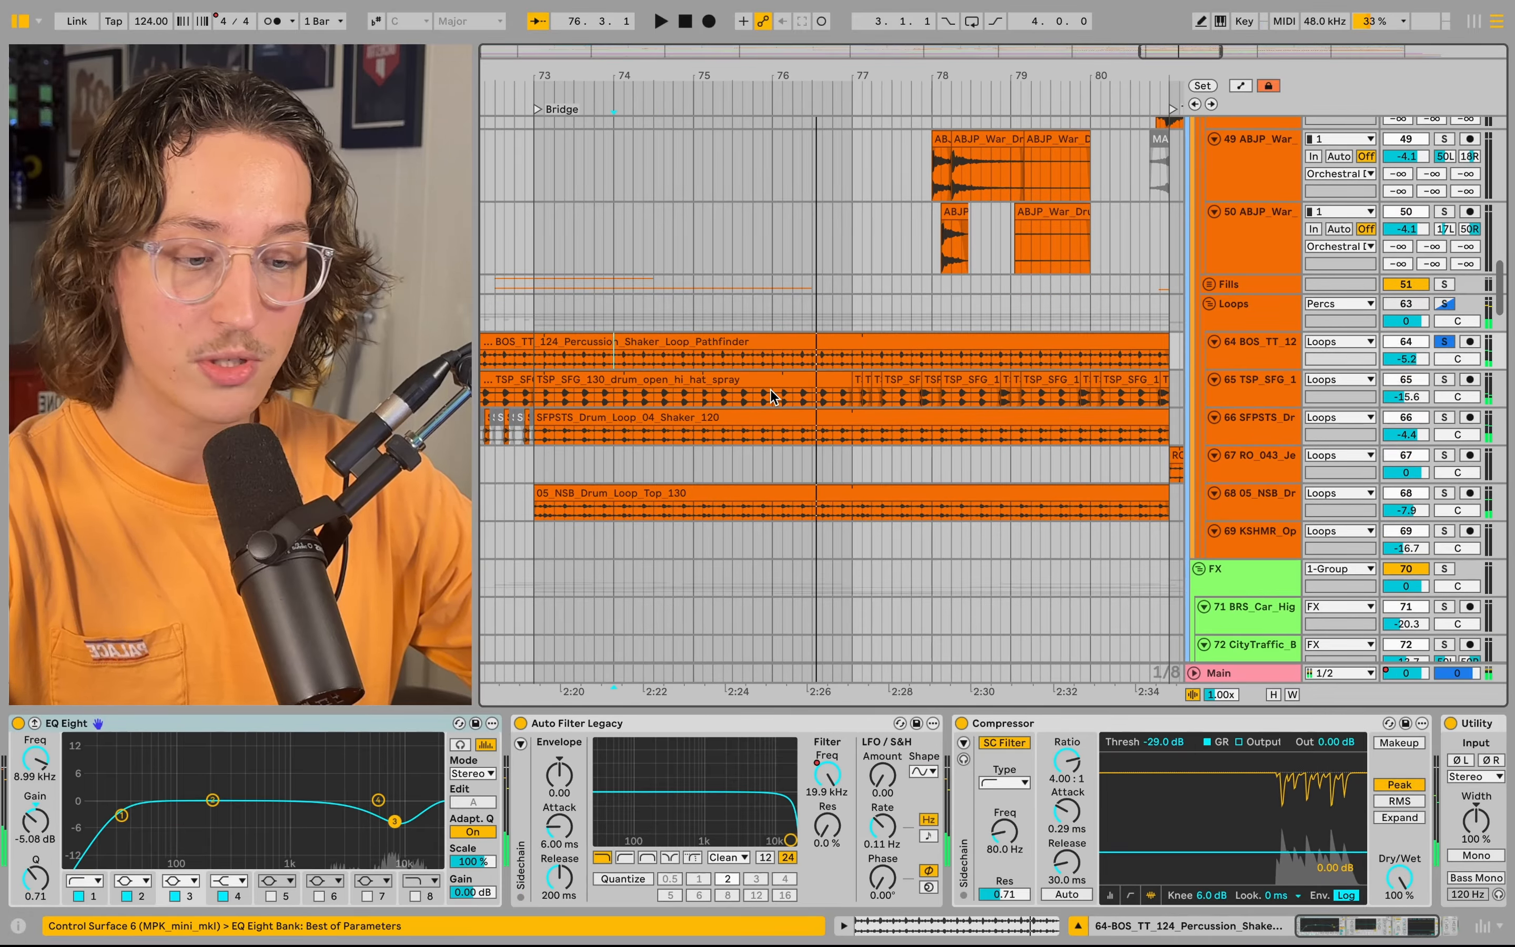
pyautogui.doubleClick(669, 361)
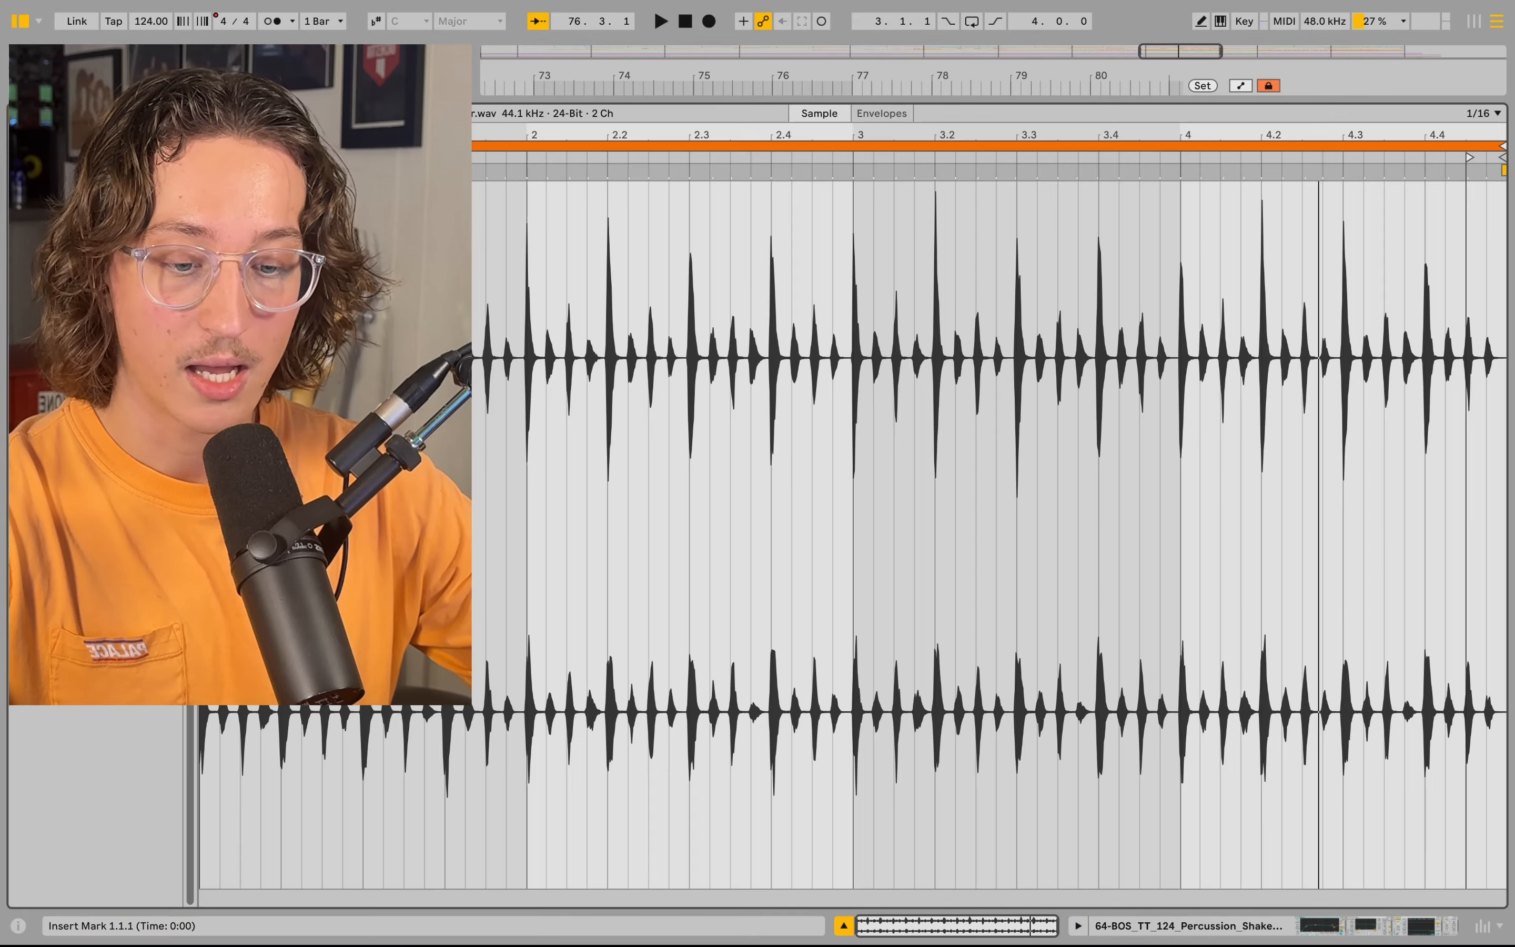
pyautogui.press('super+alt+e')
# - Solo the 65 TSP_SFG_130 open hi-hat loop and play it from 74.1.1
pyautogui.scroll(3, 575, 362)
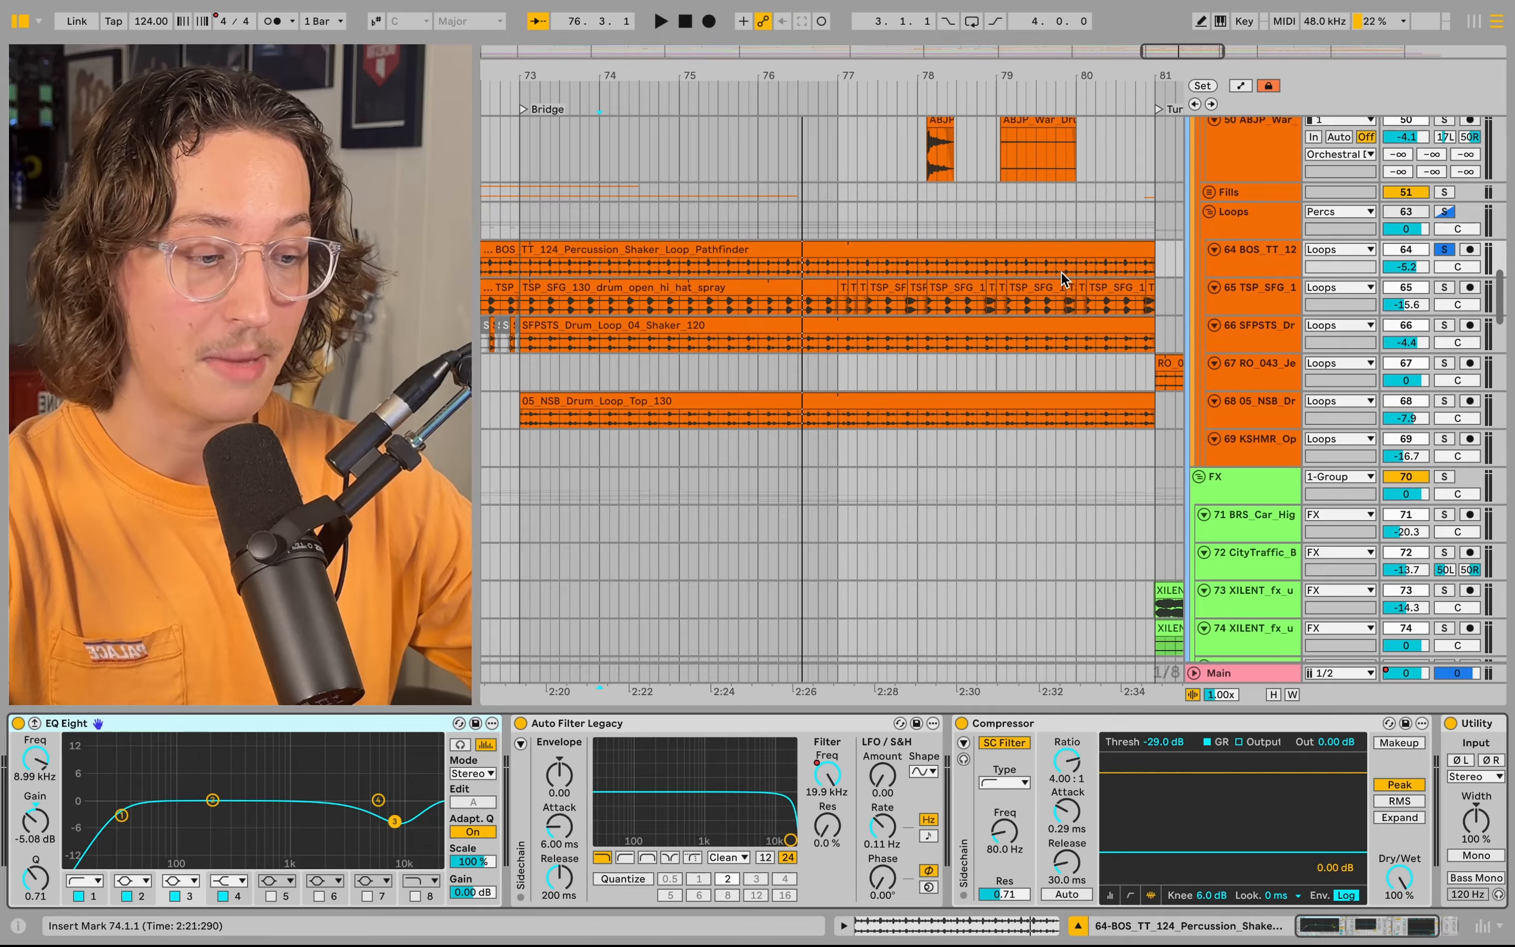
pyautogui.press('Down')
pyautogui.press('space')
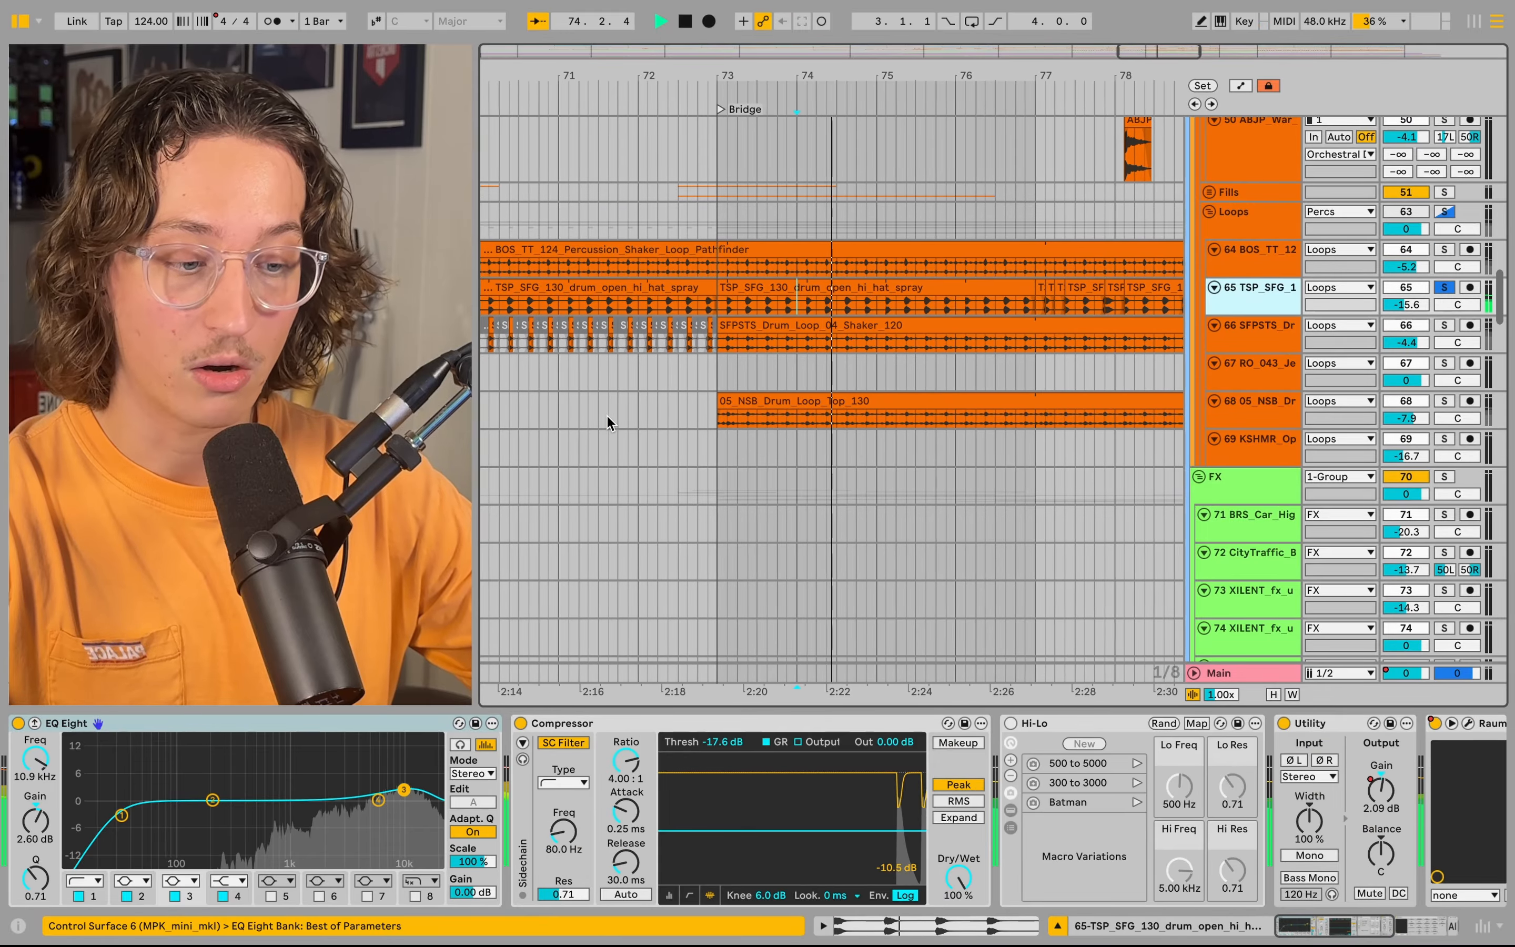
# - Solo the whole Loops group and listen to its combined layers through the Bridge
pyautogui.press('space')
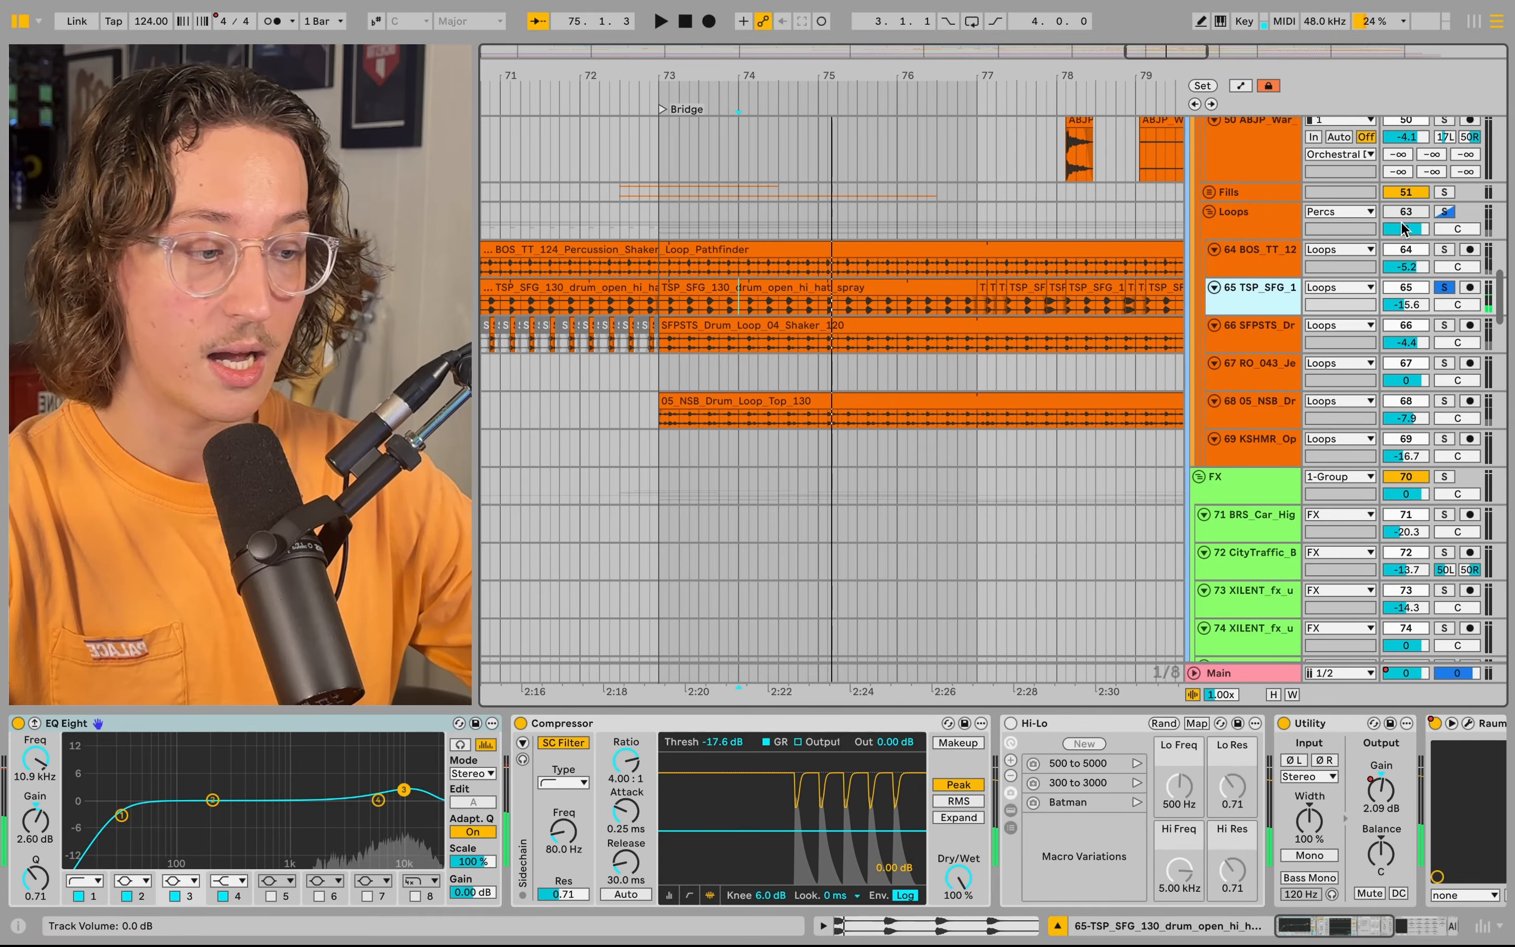
pyautogui.click(1269, 229)
pyautogui.press('s')
pyautogui.press('space')
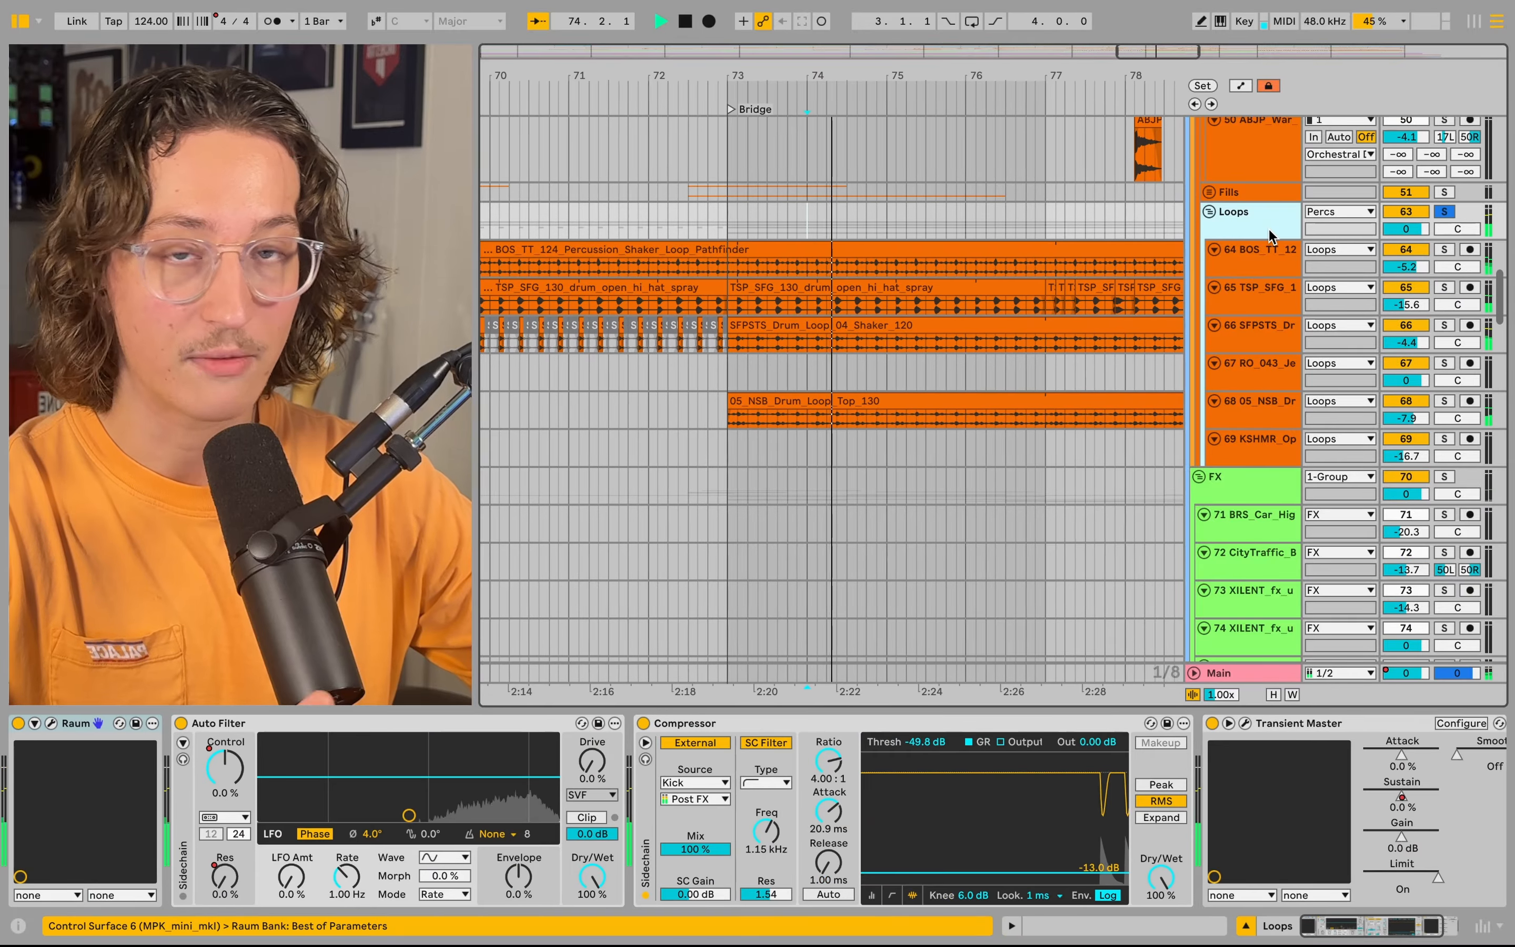
pyautogui.press('space')
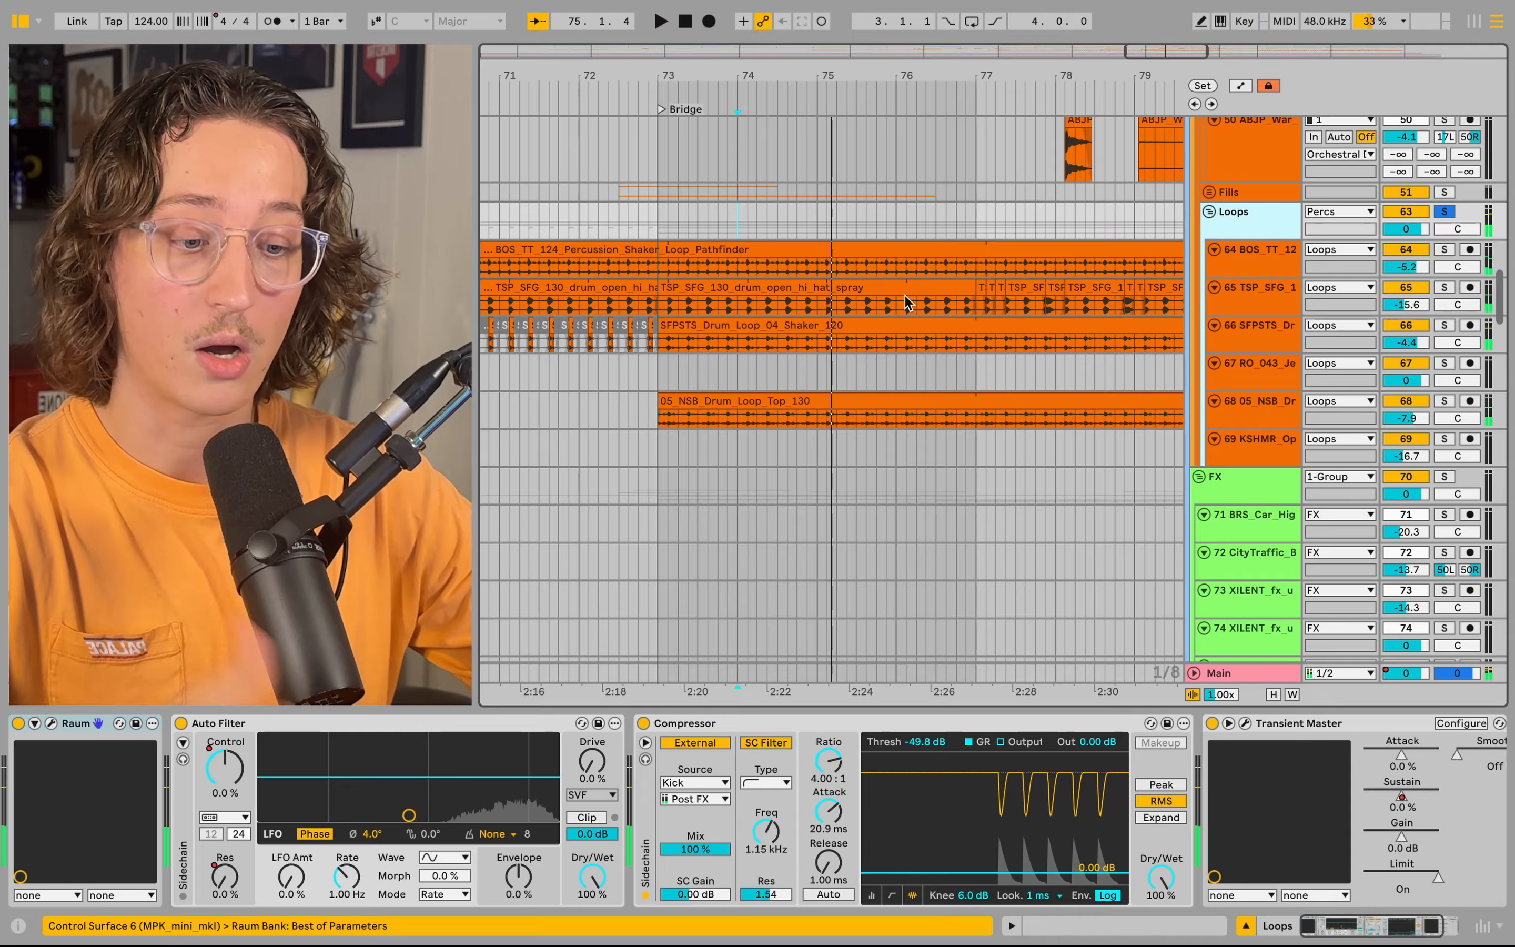
pyautogui.click(775, 342)
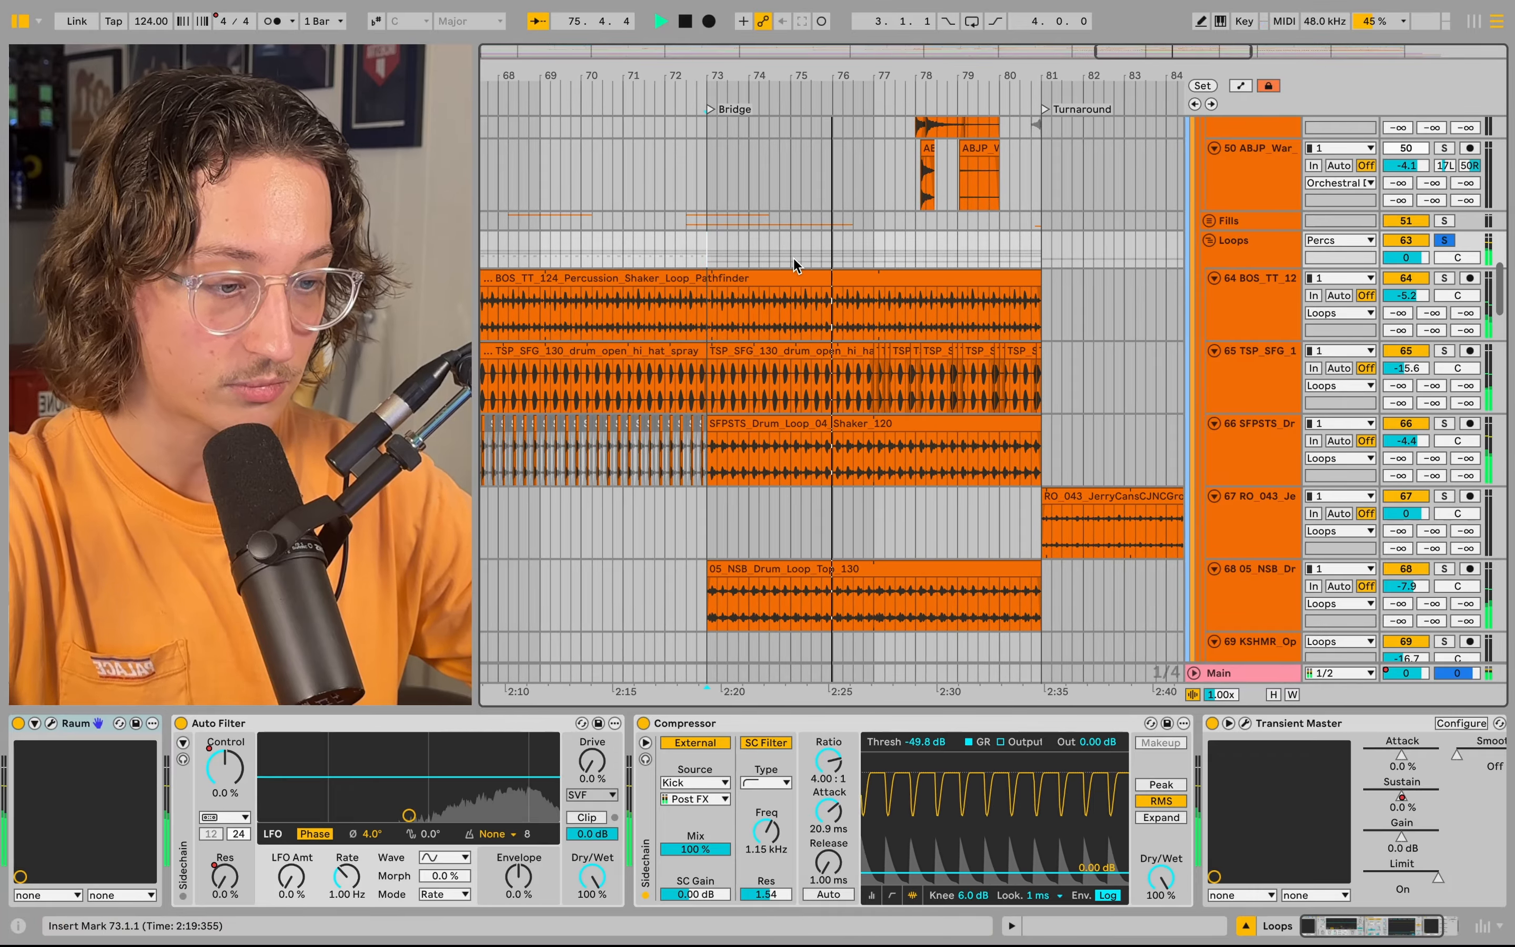
pyautogui.scroll(15, 1066, 295)
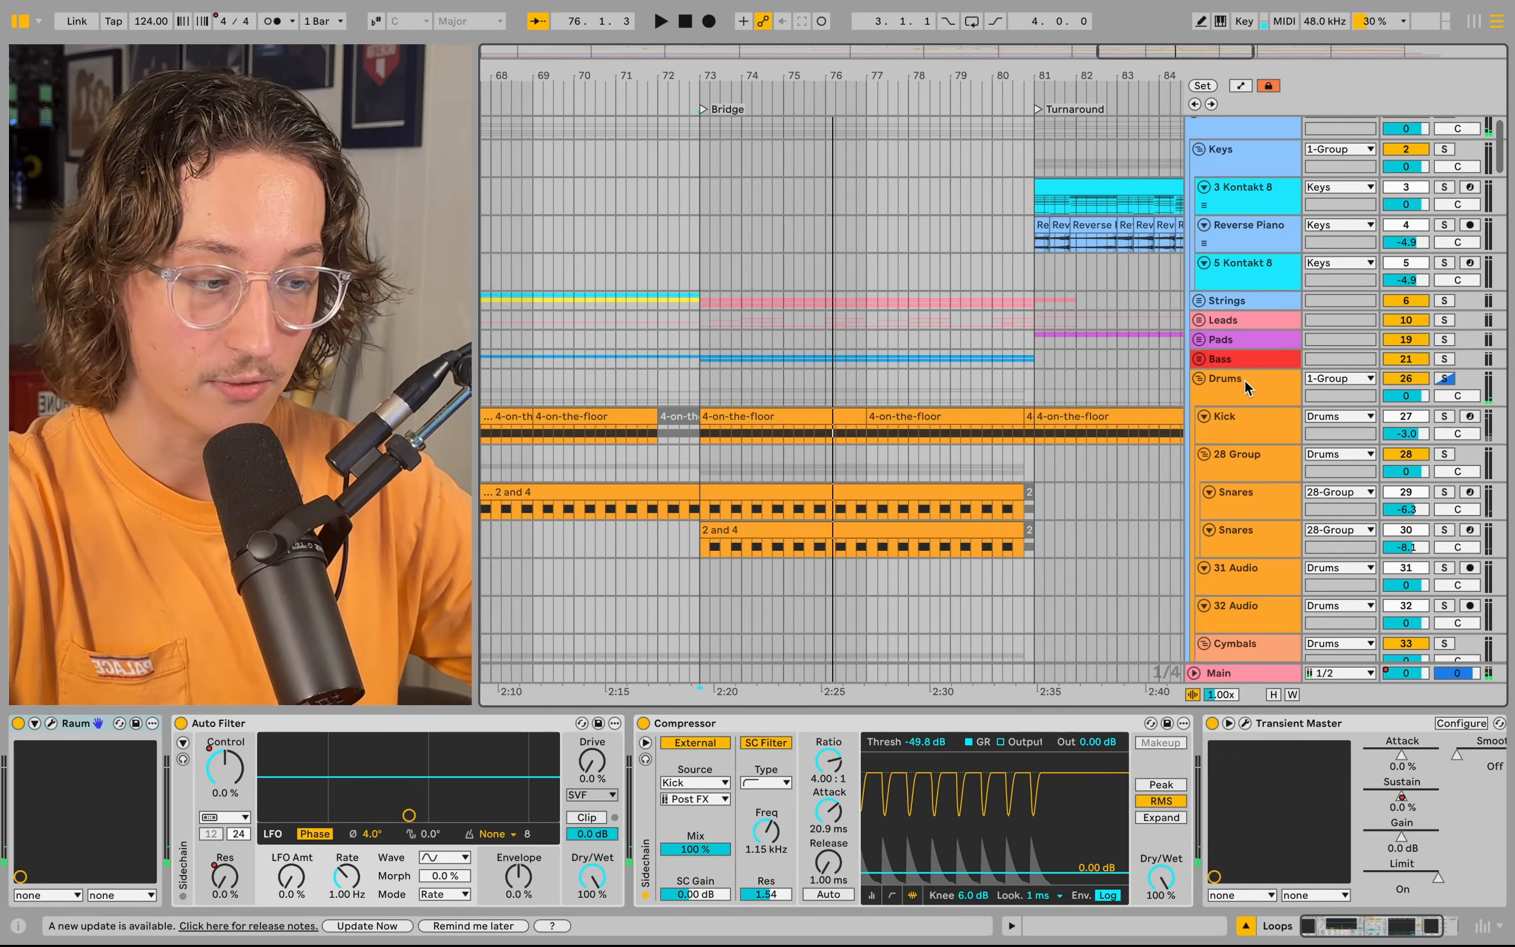
# - Solo the Drums group, play it from 73.1.1, and follow the orchestral stomp and fill clips on tracks 43 to 49
pyautogui.click(1245, 380)
pyautogui.scroll(-20, 1030, 399)
pyautogui.press('space')
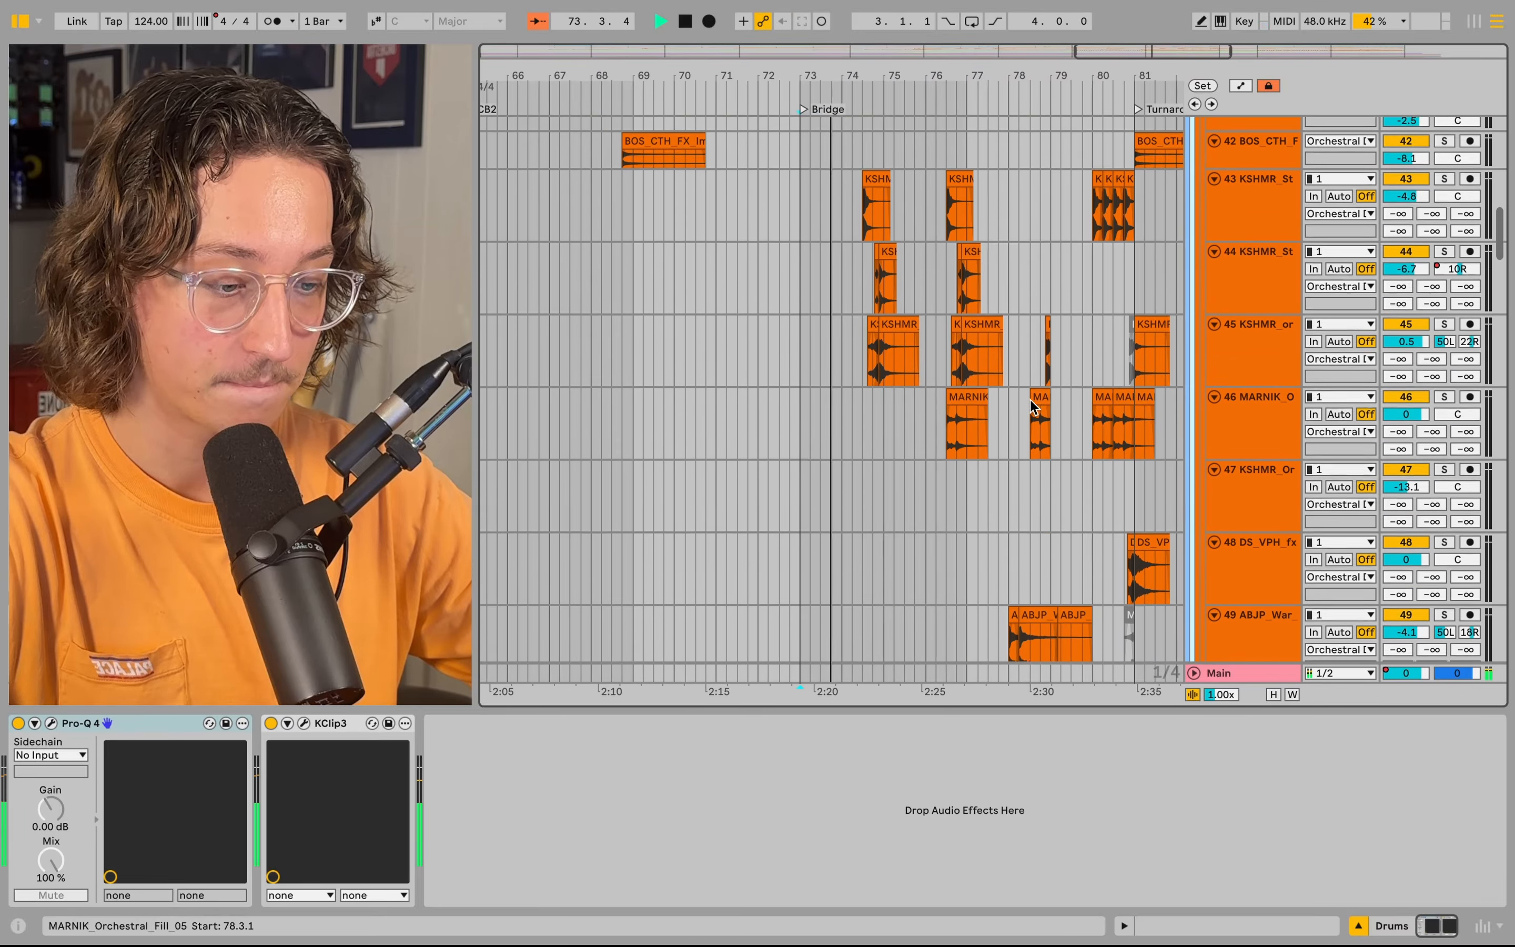
pyautogui.scroll(3, 1505, 247)
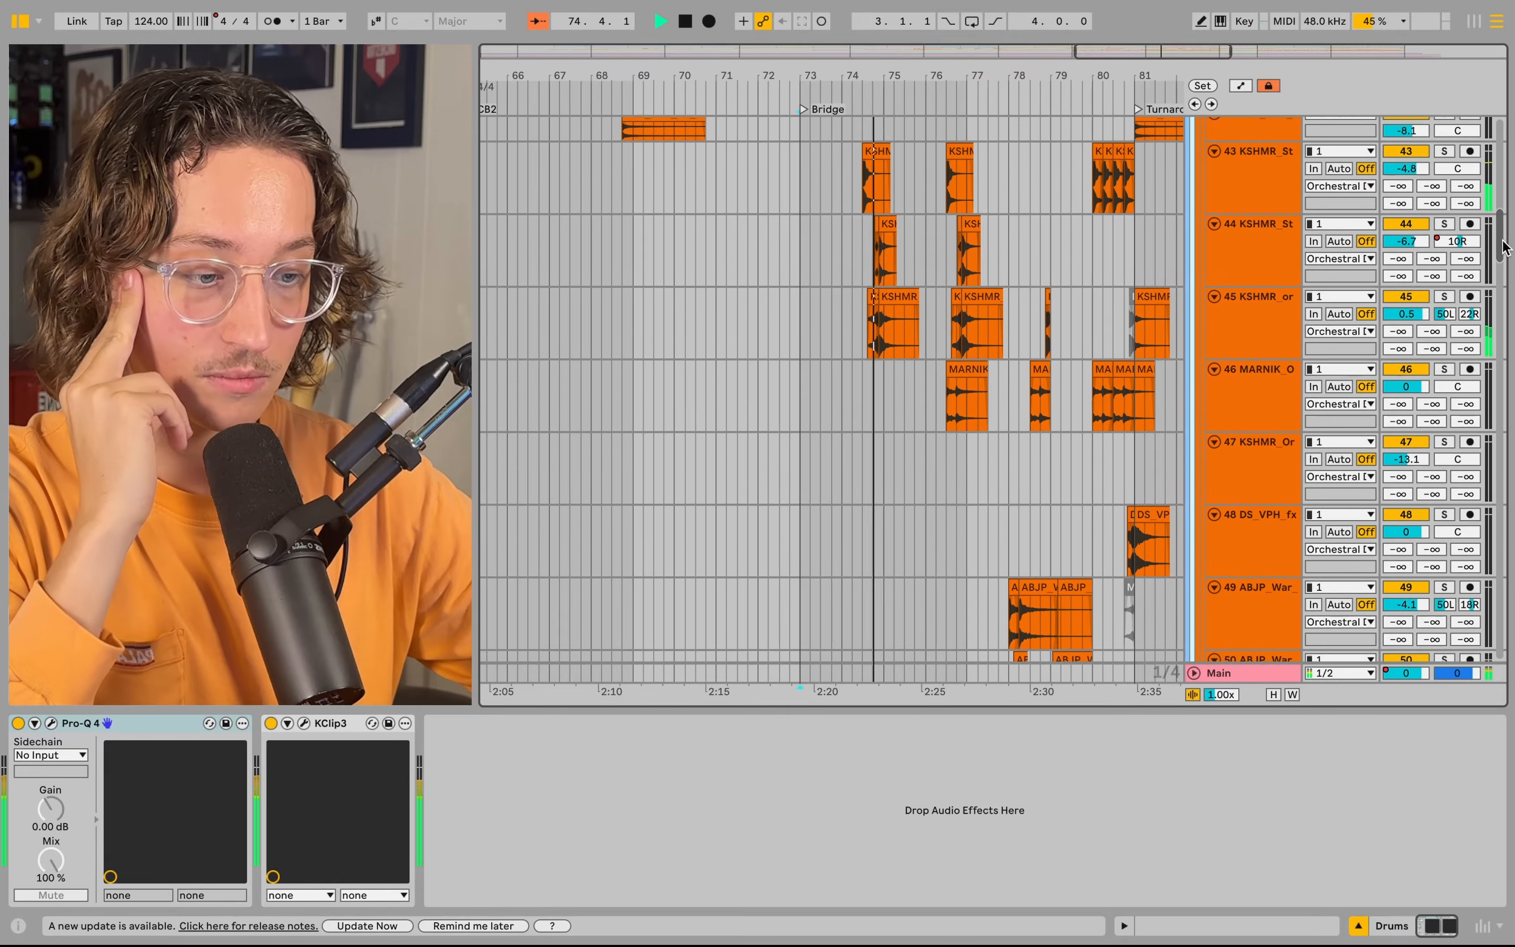
pyautogui.scroll(2, 1504, 247)
# - Follow the loop clips on tracks 64 to 69 through the Bridge and into the Turnaround during playback
pyautogui.scroll(-10, 1354, 351)
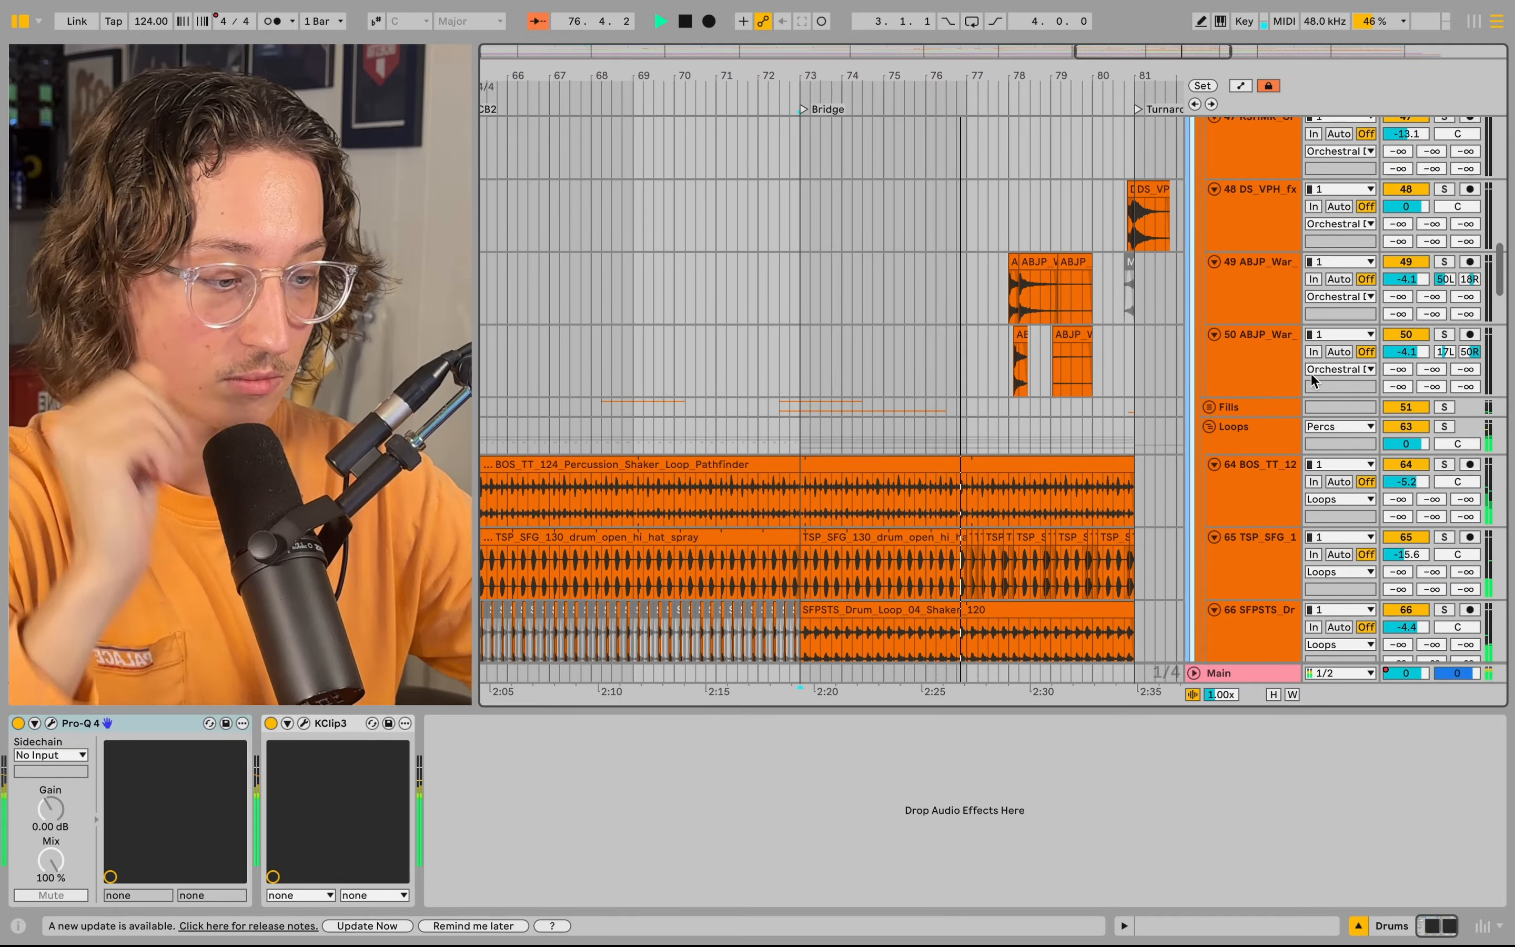
pyautogui.scroll(-5, 1354, 351)
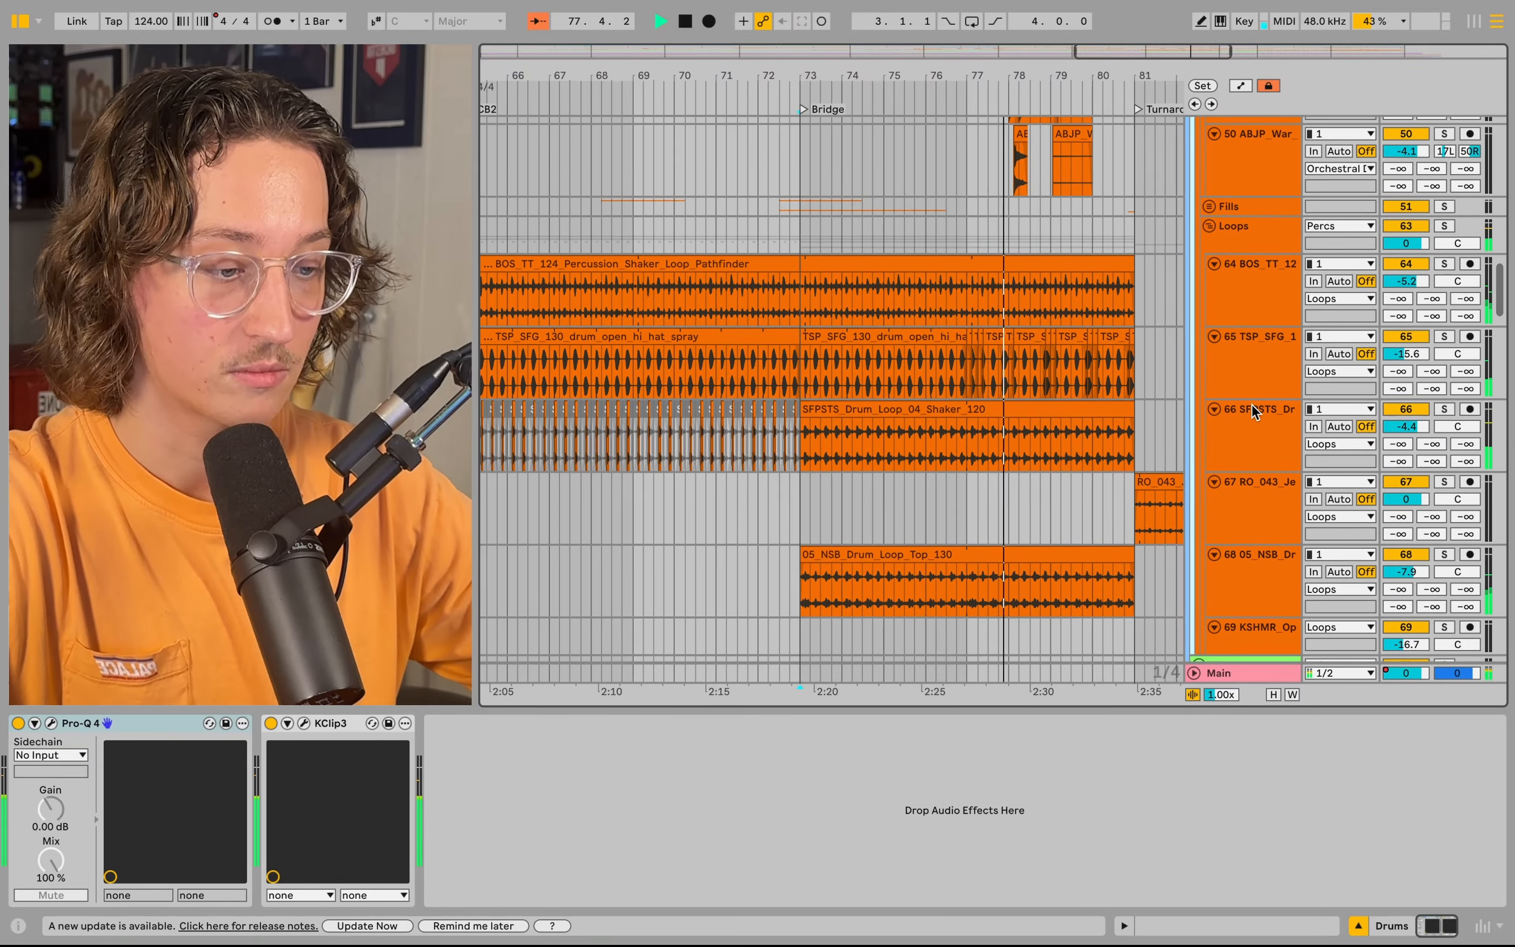
pyautogui.scroll(-2, 1254, 413)
pyautogui.hscroll(5, 1141, 391)
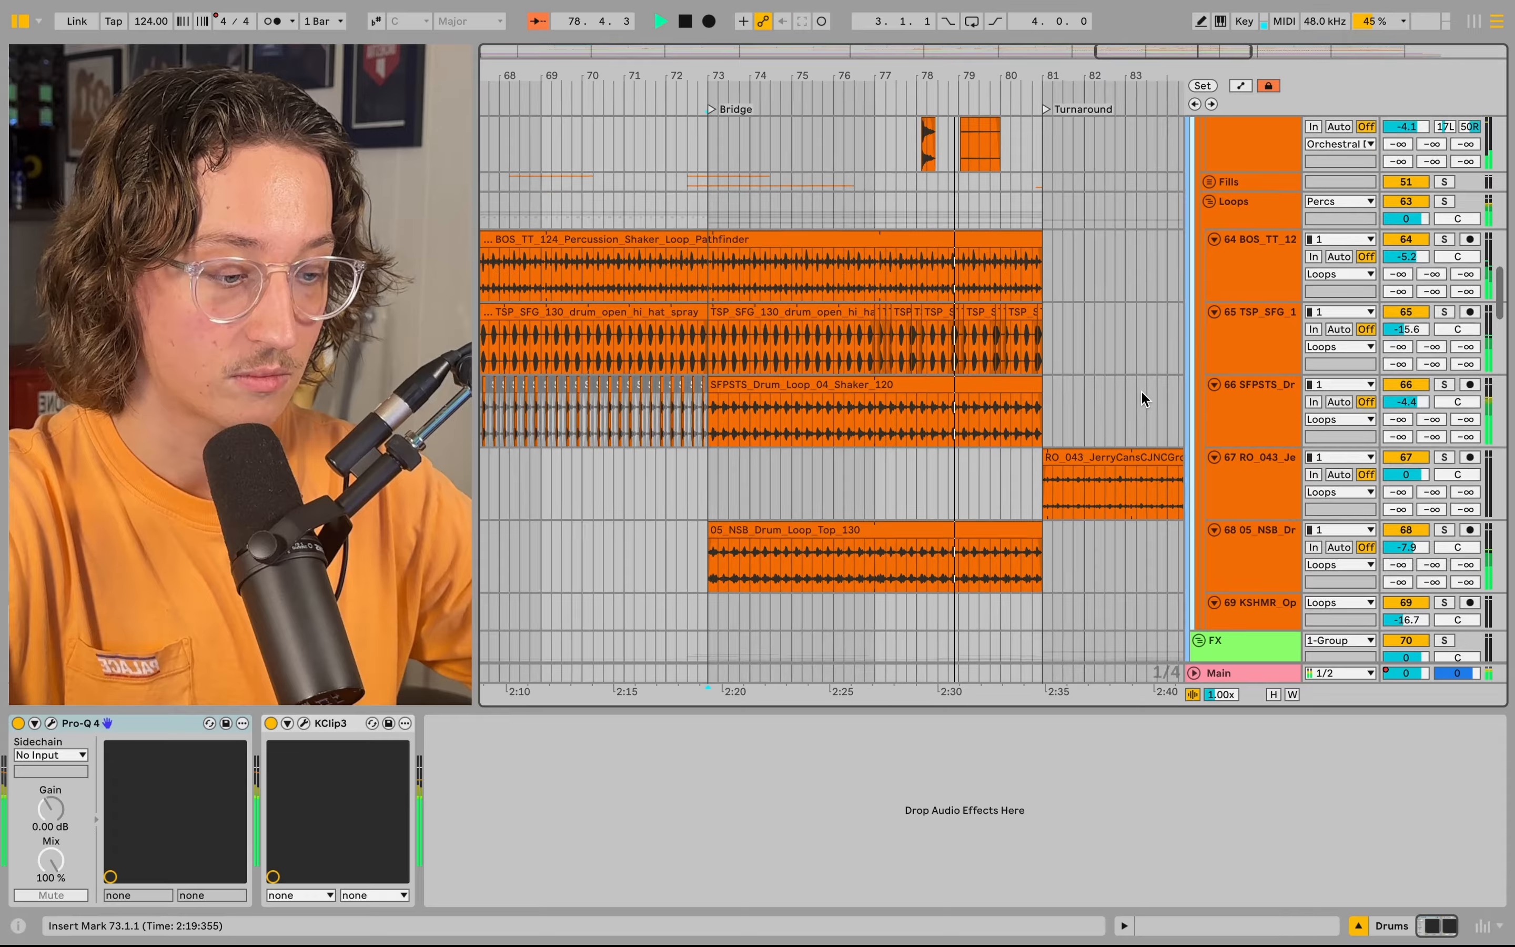
pyautogui.hscroll(1, 1142, 390)
pyautogui.scroll(-6, 1142, 391)
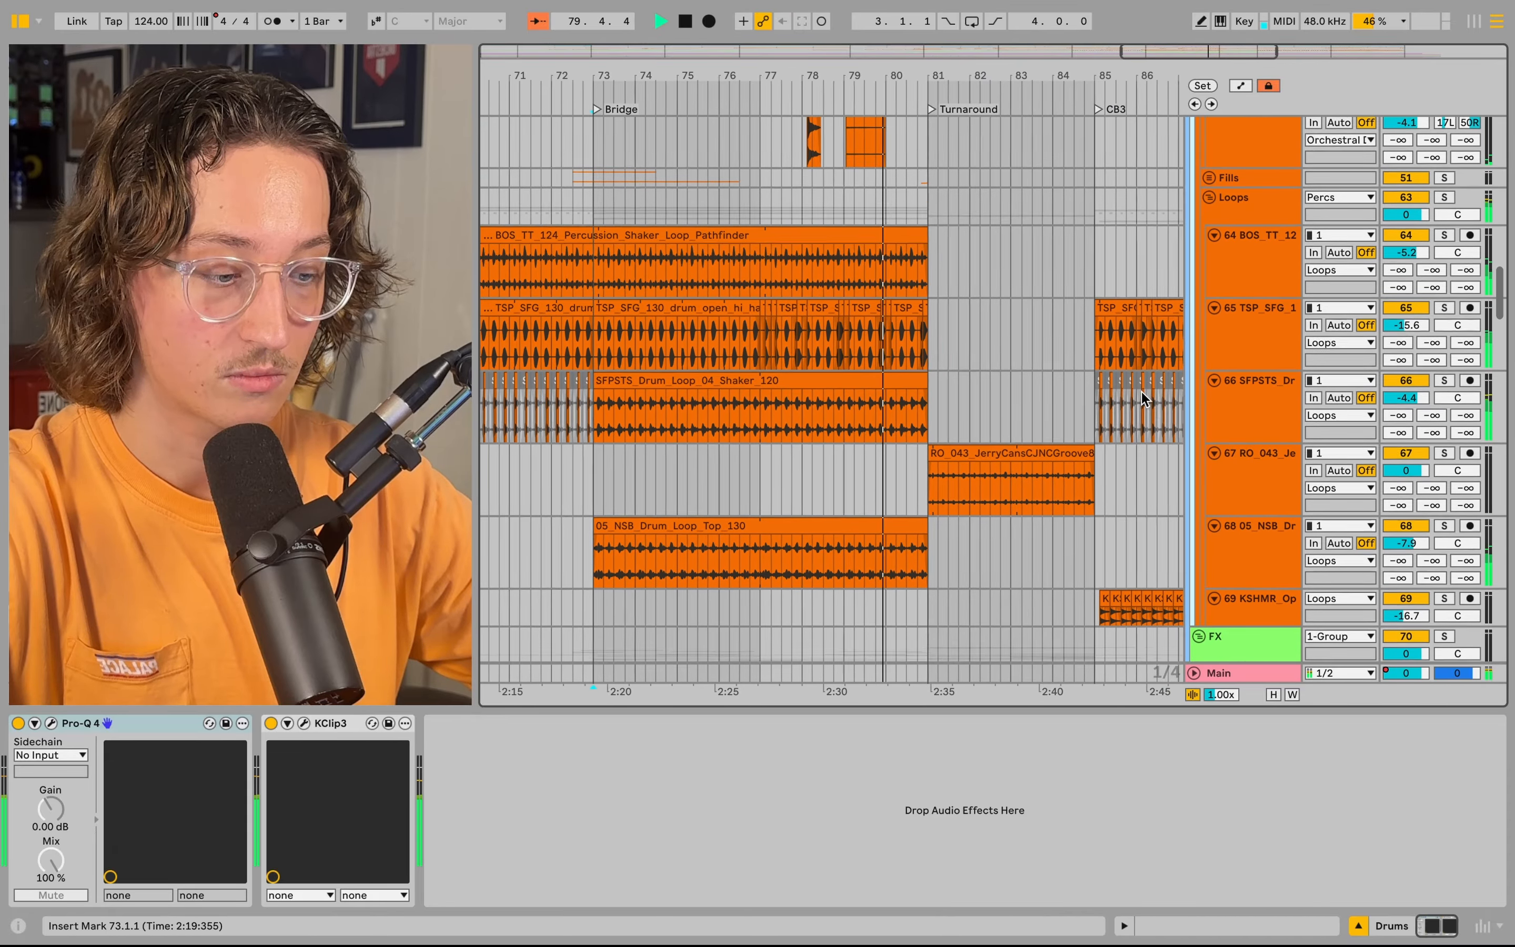
pyautogui.hscroll(3, 1142, 390)
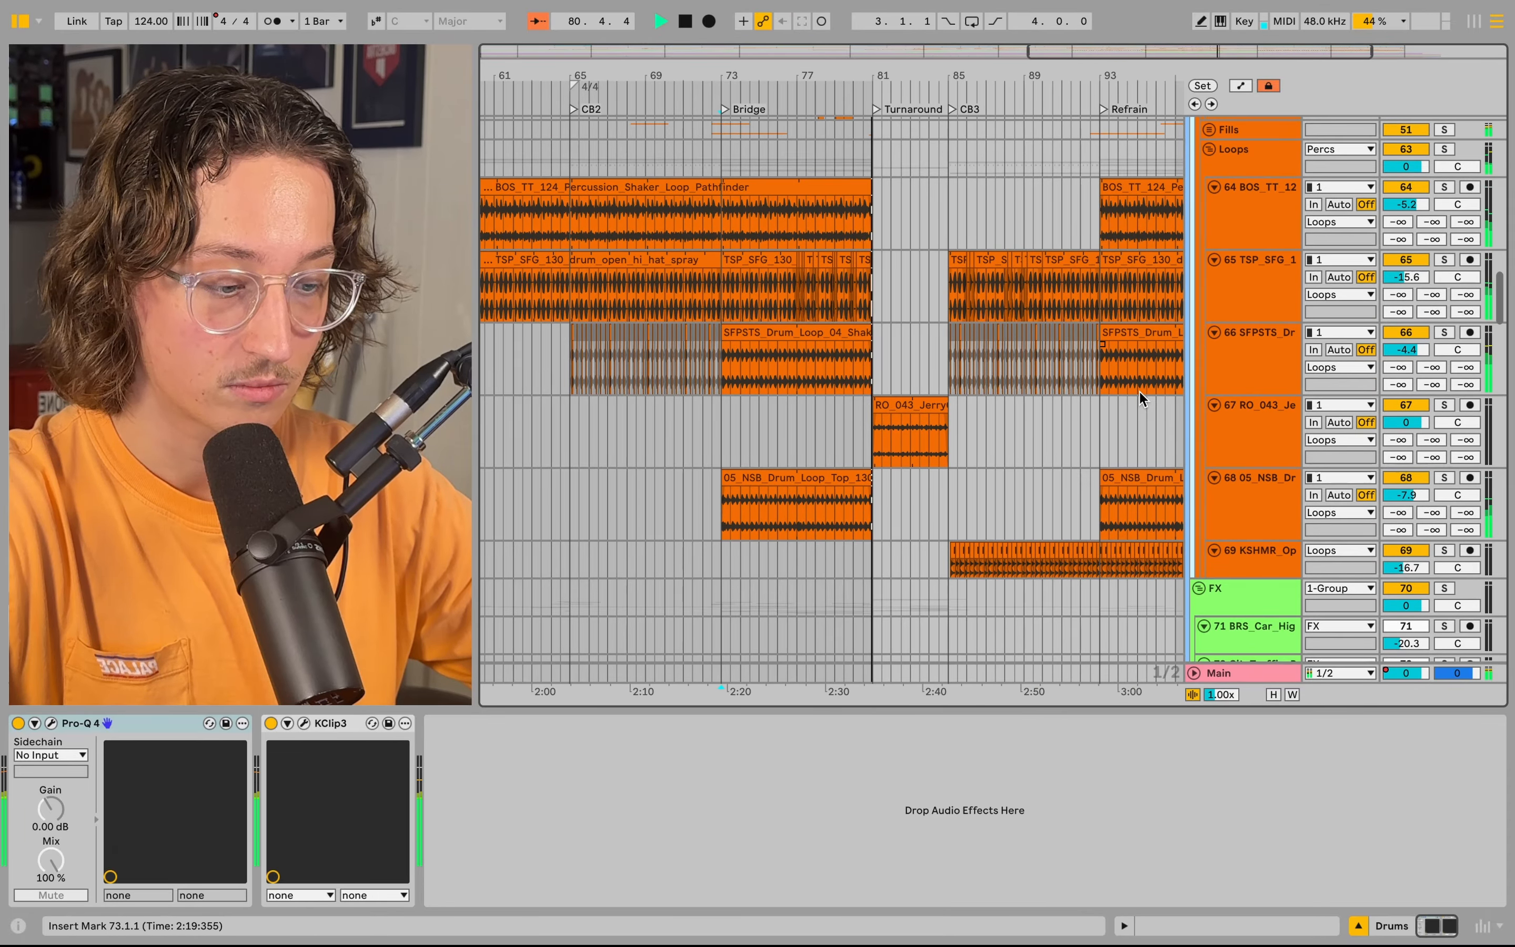
pyautogui.scroll(5, 1133, 392)
pyautogui.scroll(-2, 913, 425)
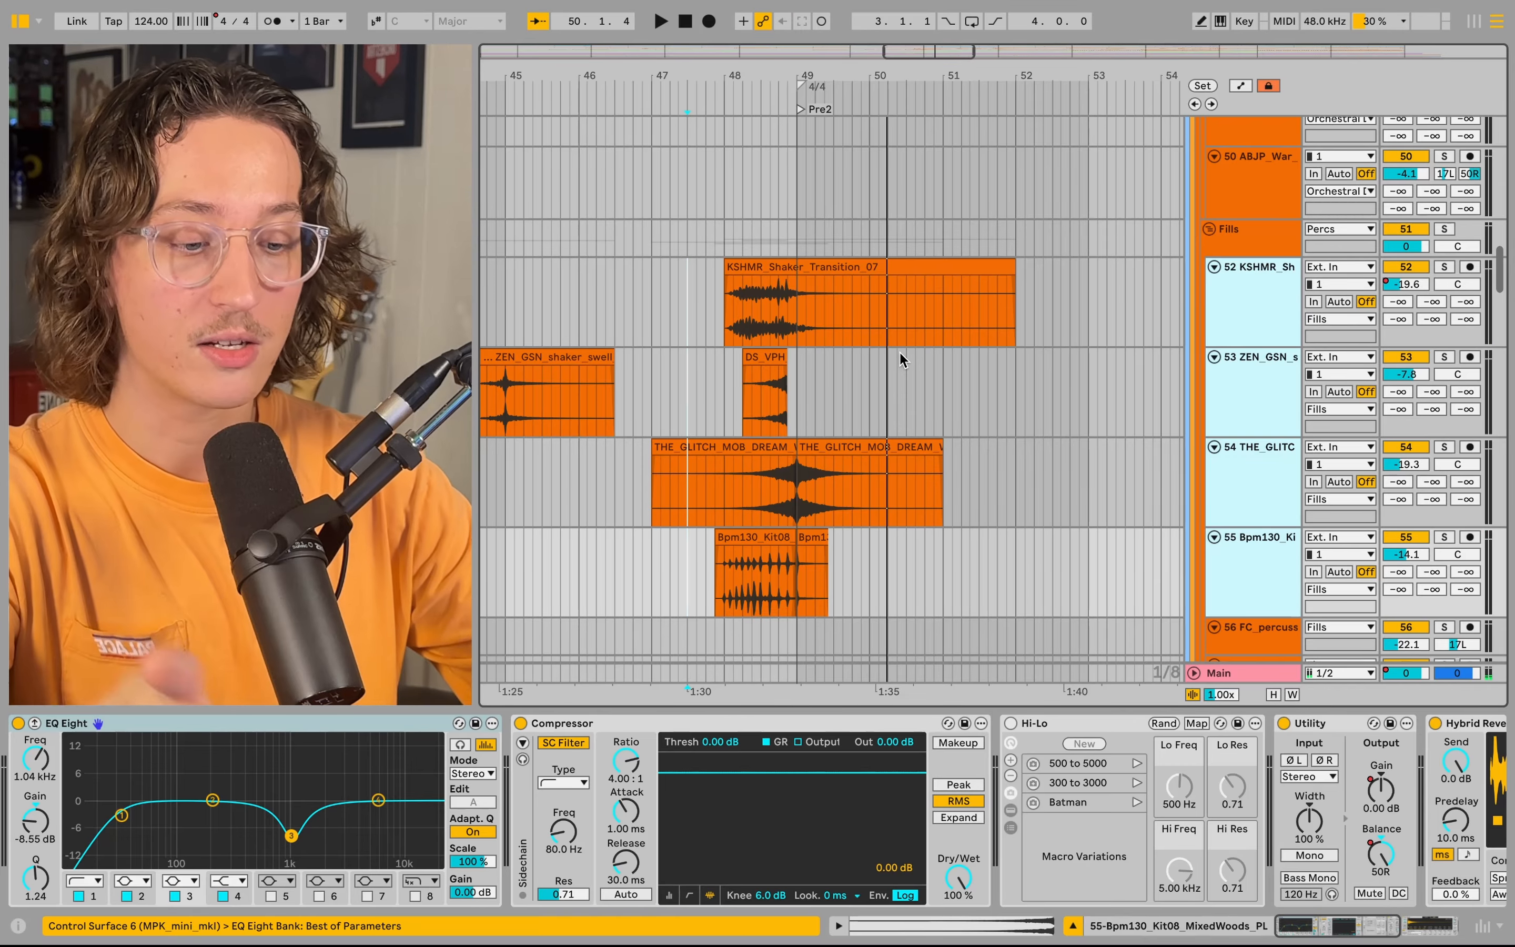
# - Play the transition into Pre2 from 47.4.1, solo the Fills group to hear its layers, and stop playback
pyautogui.click(708, 236)
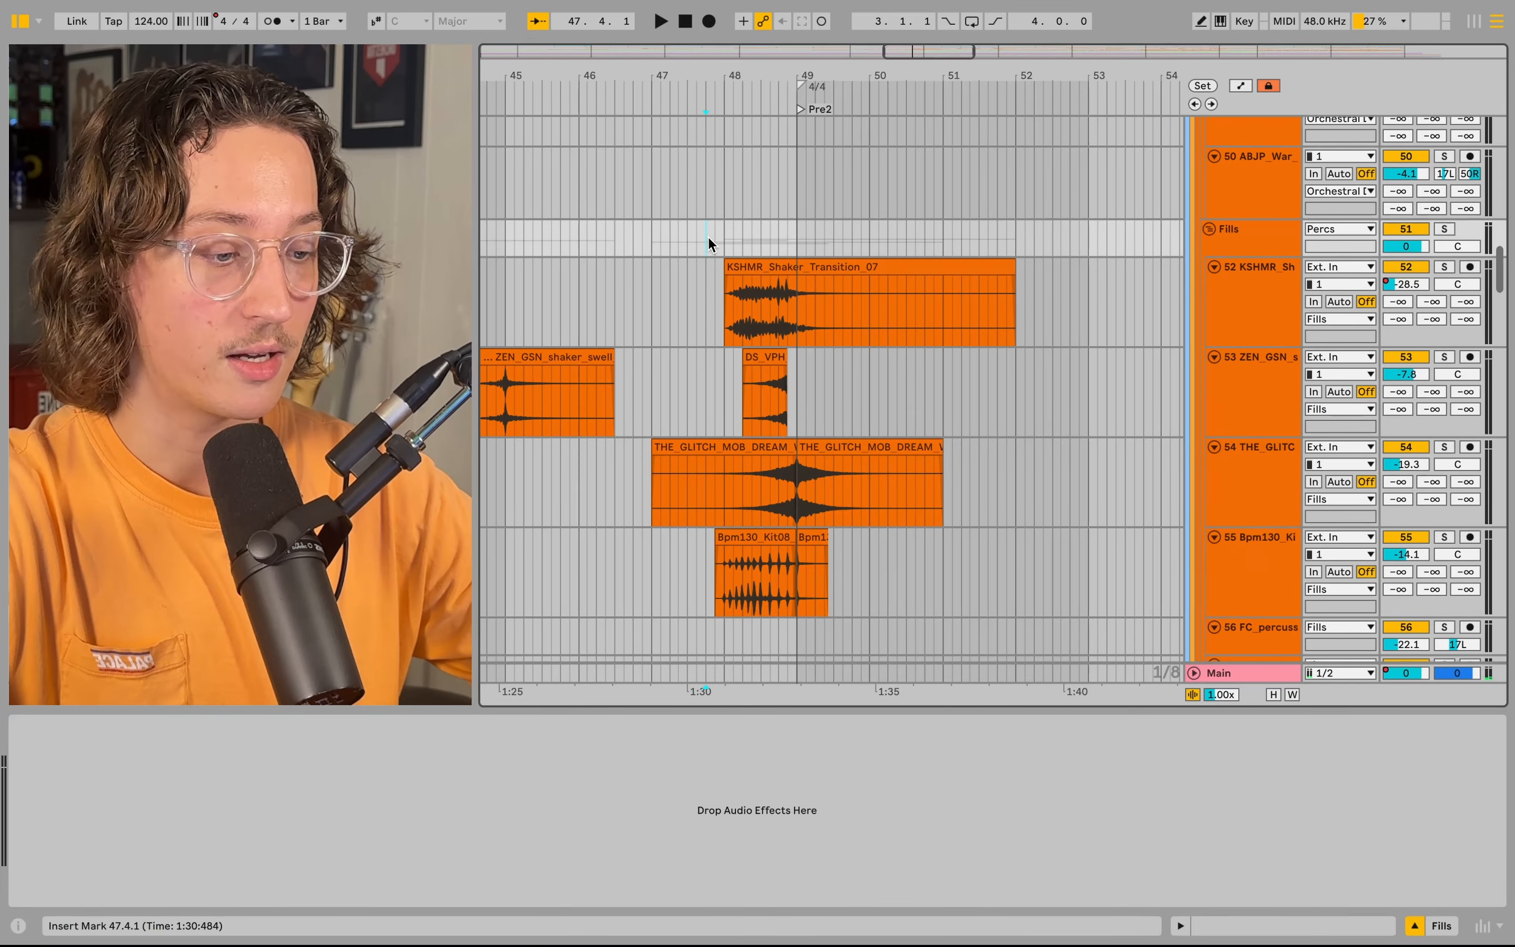
pyautogui.hscroll(-2, 715, 291)
pyautogui.press('space')
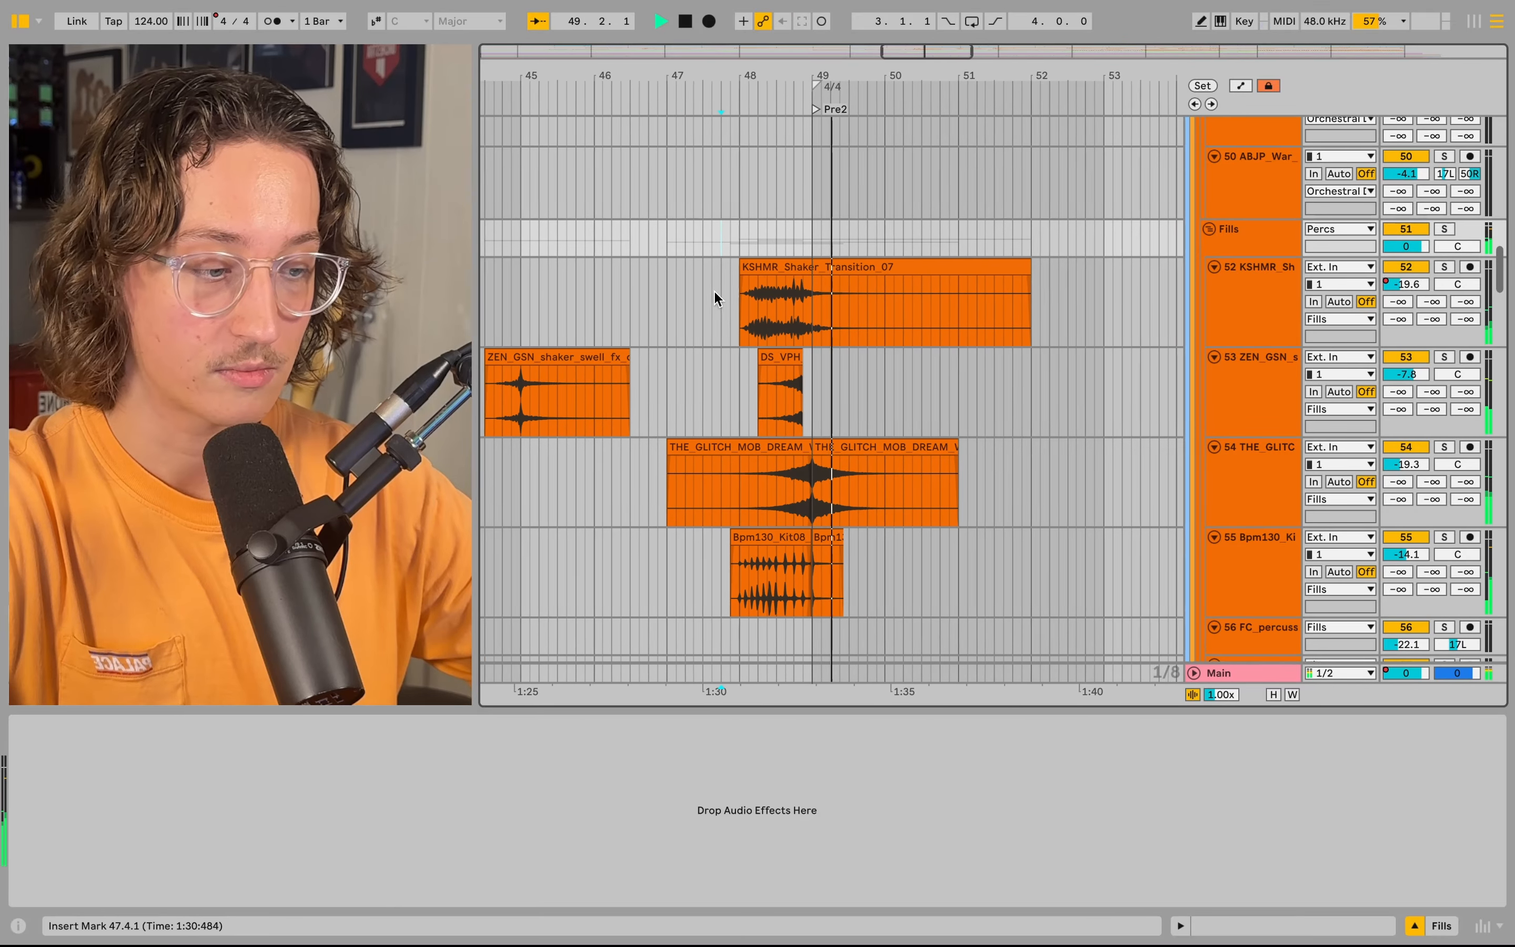
pyautogui.click(1265, 249)
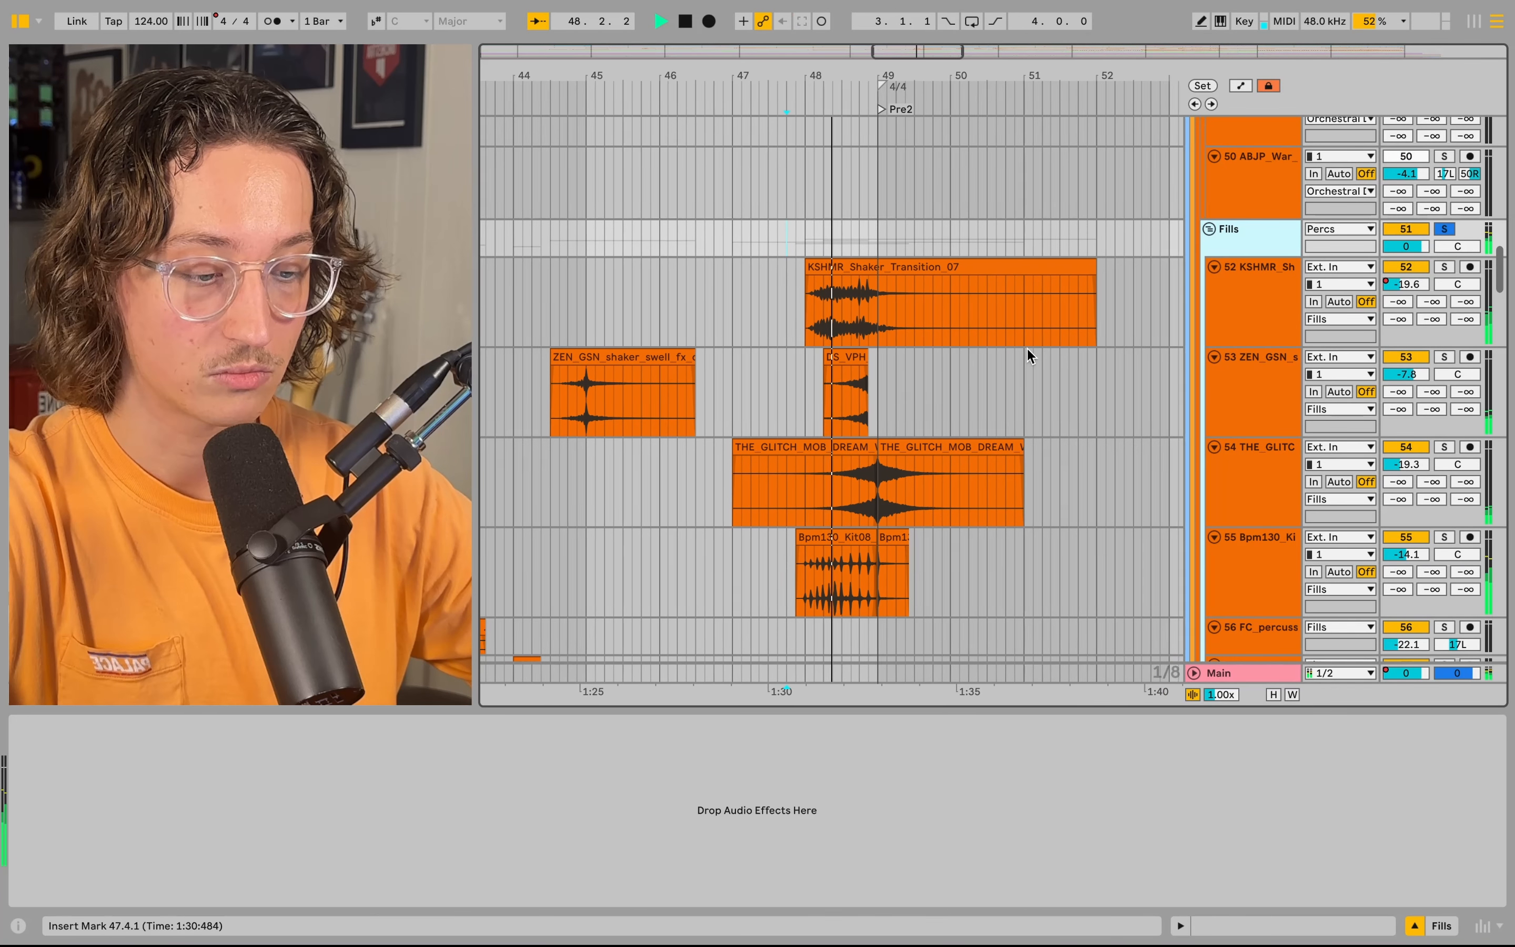
pyautogui.scroll(5, 1028, 349)
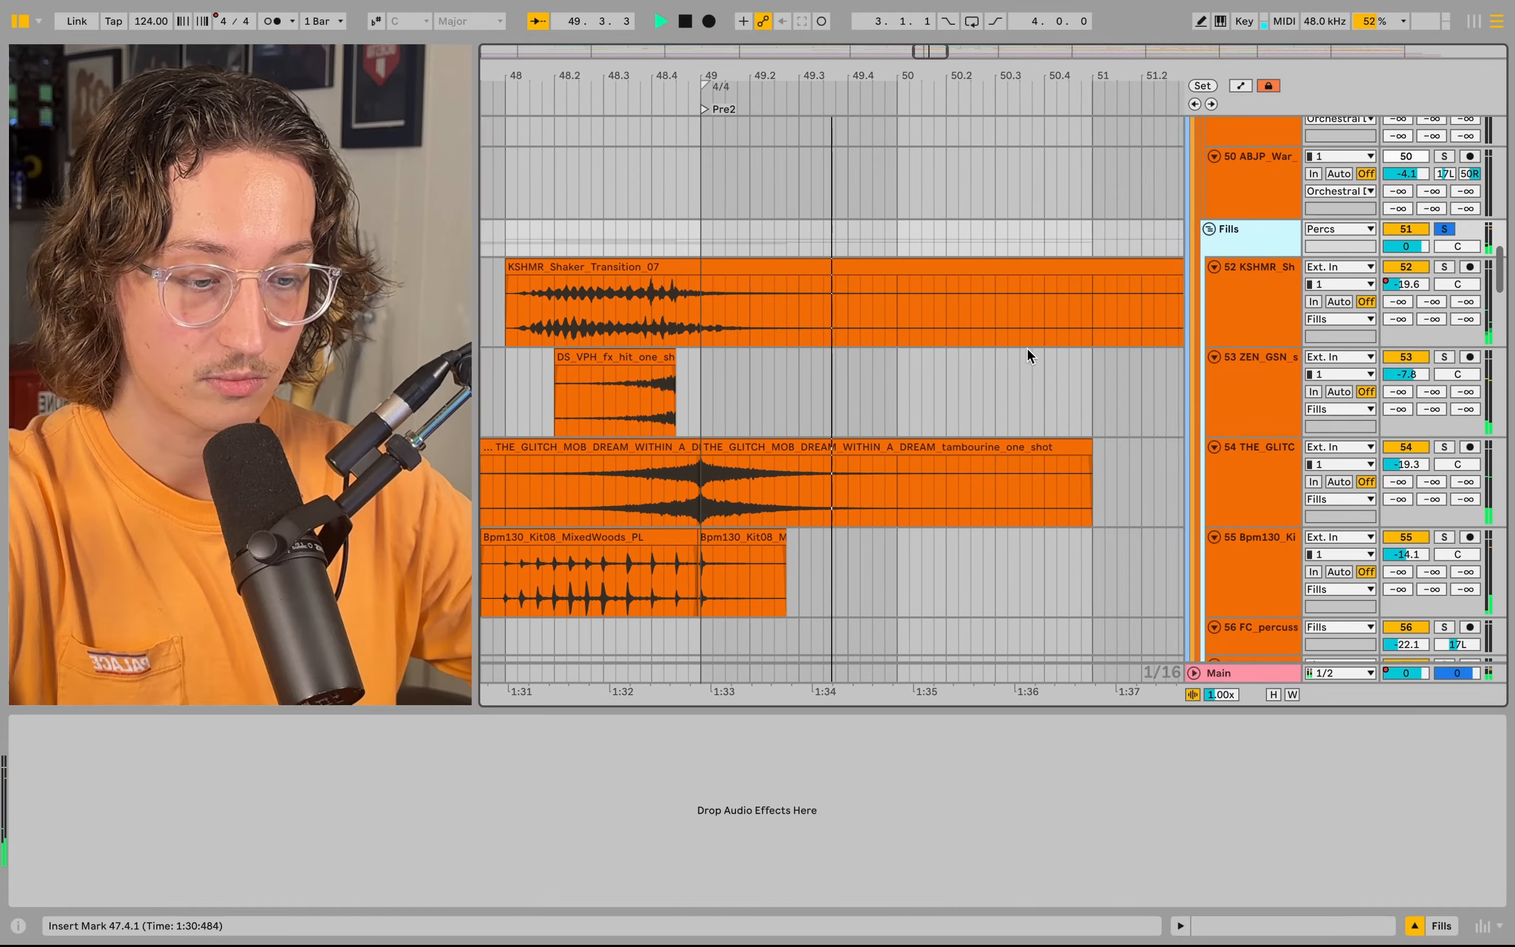
pyautogui.scroll(-1, 1027, 355)
pyautogui.hscroll(-1, 1028, 348)
pyautogui.press('space')
pyautogui.hscroll(-2, 659, 535)
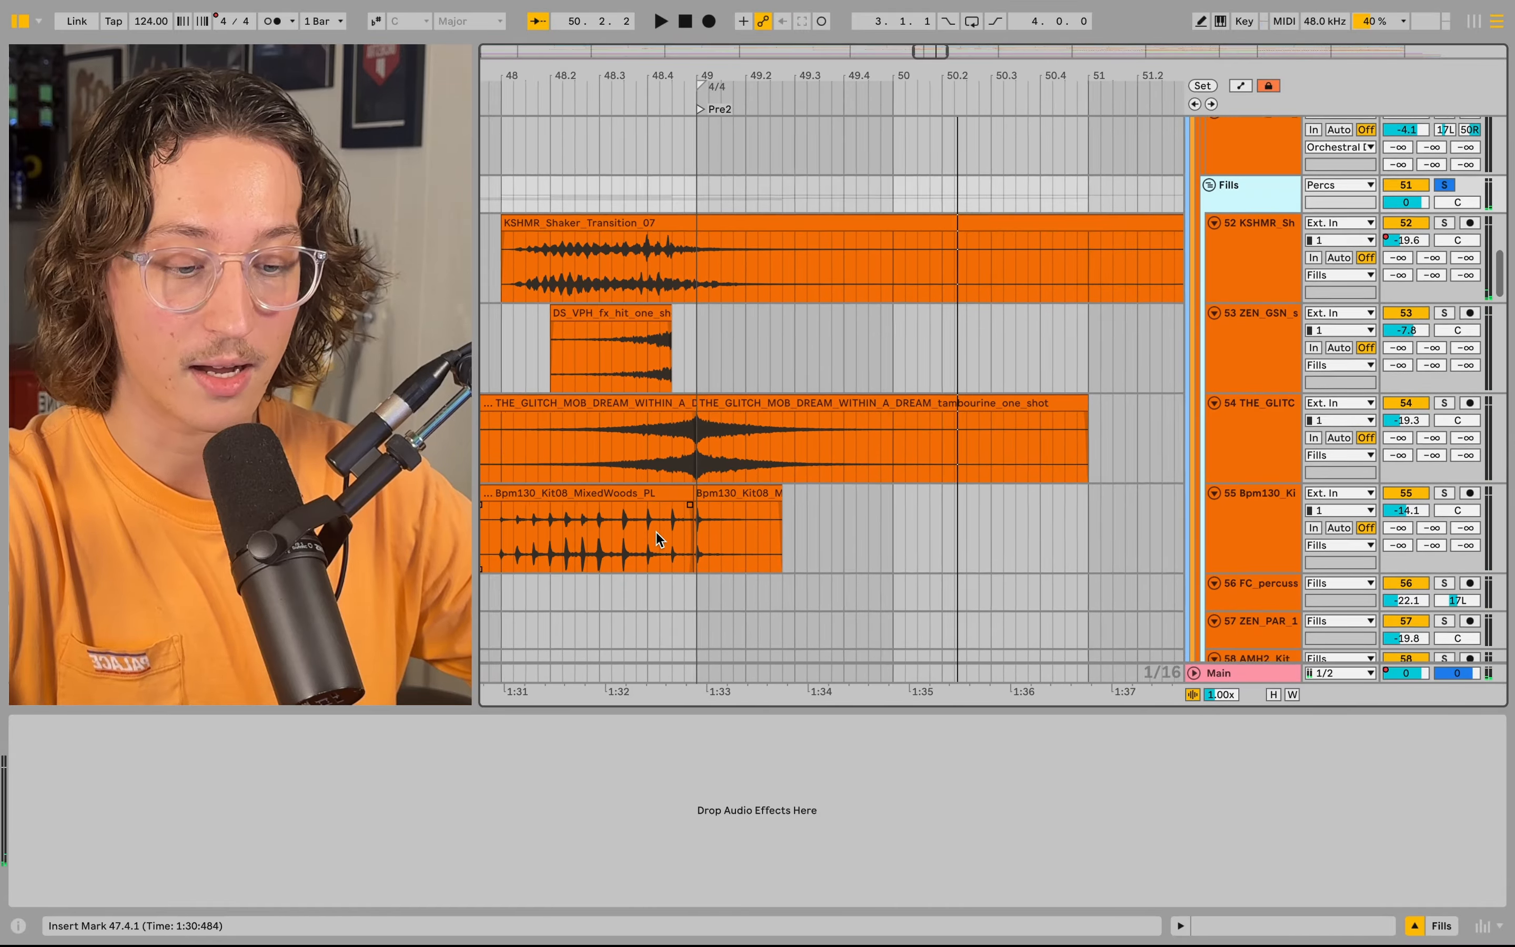
# - Solo the 55 Bpm130_Kit08_MixedWoods fill, play it from 48.1.1, and inspect its effects chain through to Hybrid Reverb
pyautogui.press('s')
pyautogui.press('space')
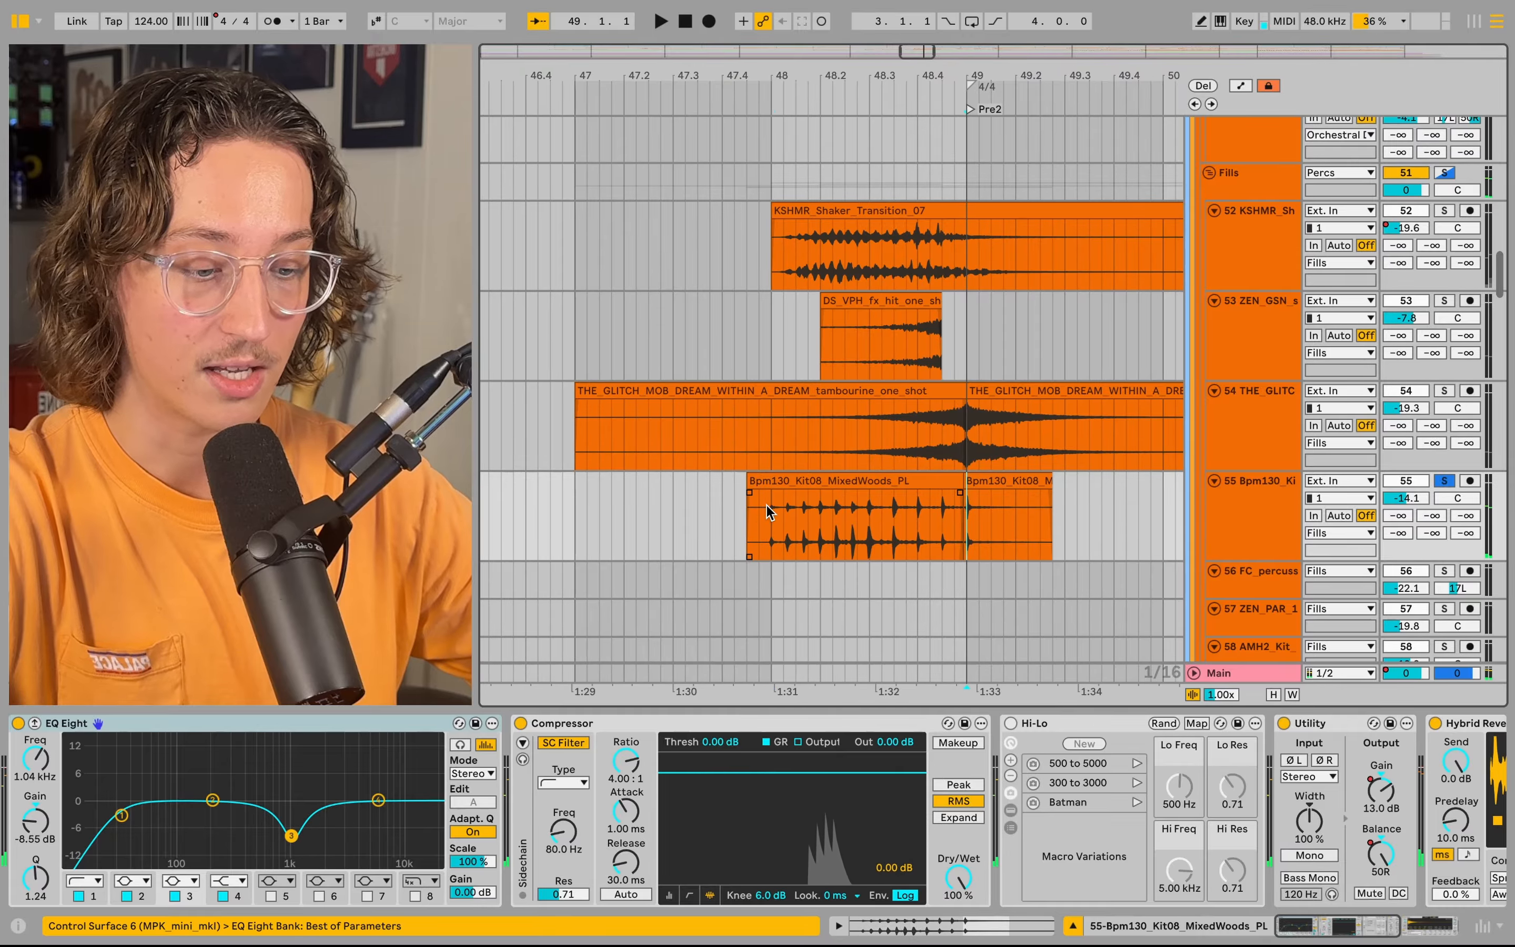
pyautogui.press('space')
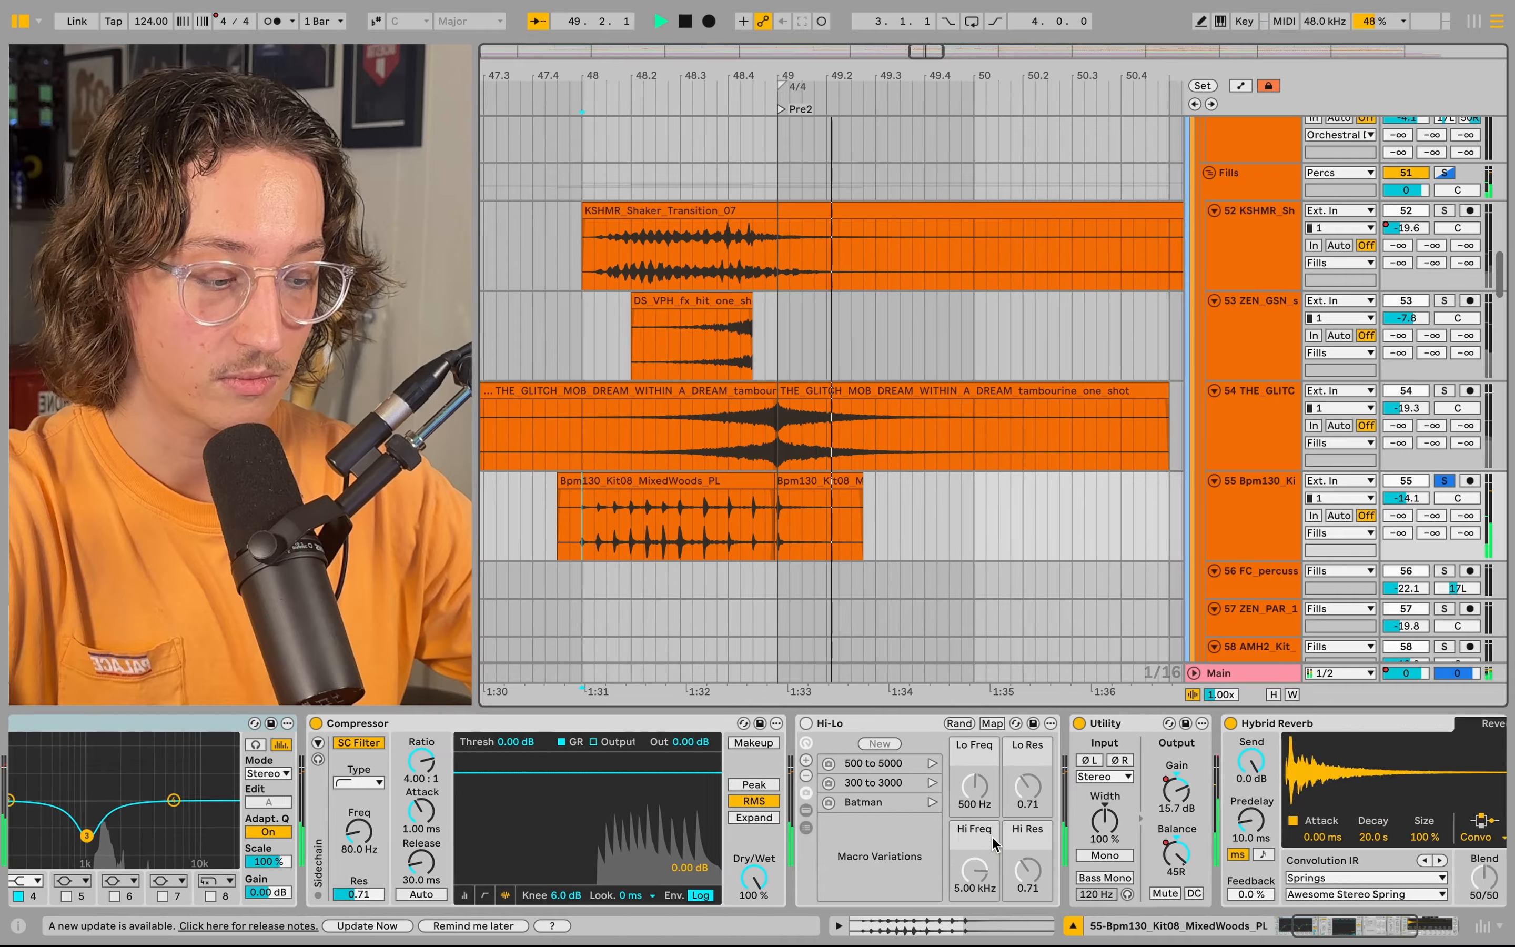
pyautogui.hscroll(5, 879, 844)
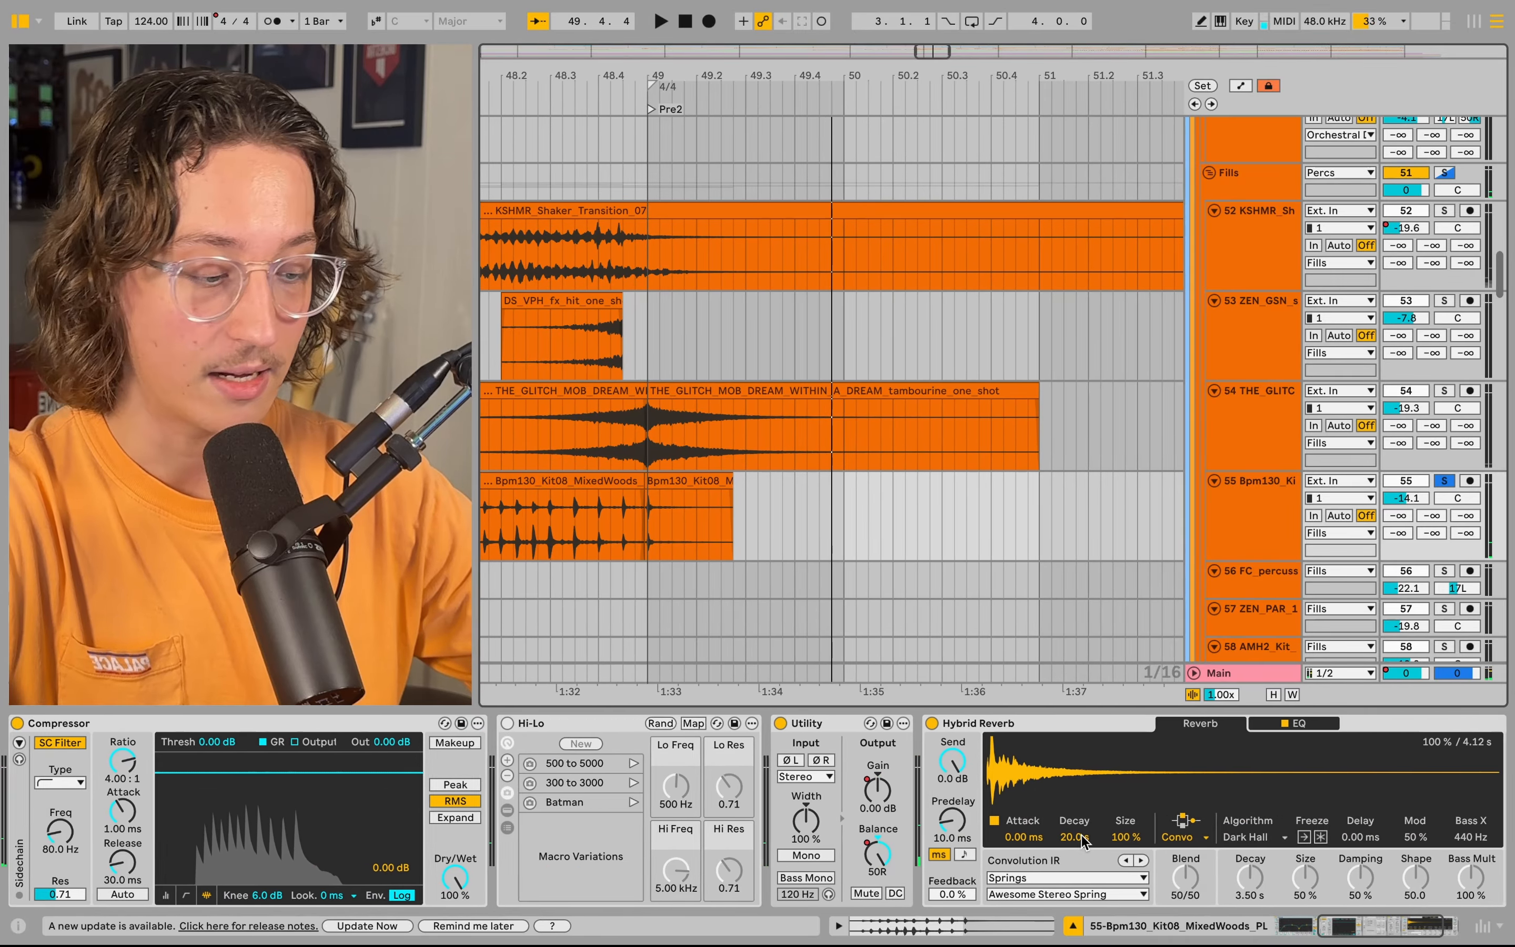
pyautogui.hscroll(3, 1013, 773)
# - Find the AMH2_Kit_02_Percussion_FX_Loop_120 clip before CHA2, enlarge it, and play it from 56.1.1
pyautogui.scroll(-8, 849, 443)
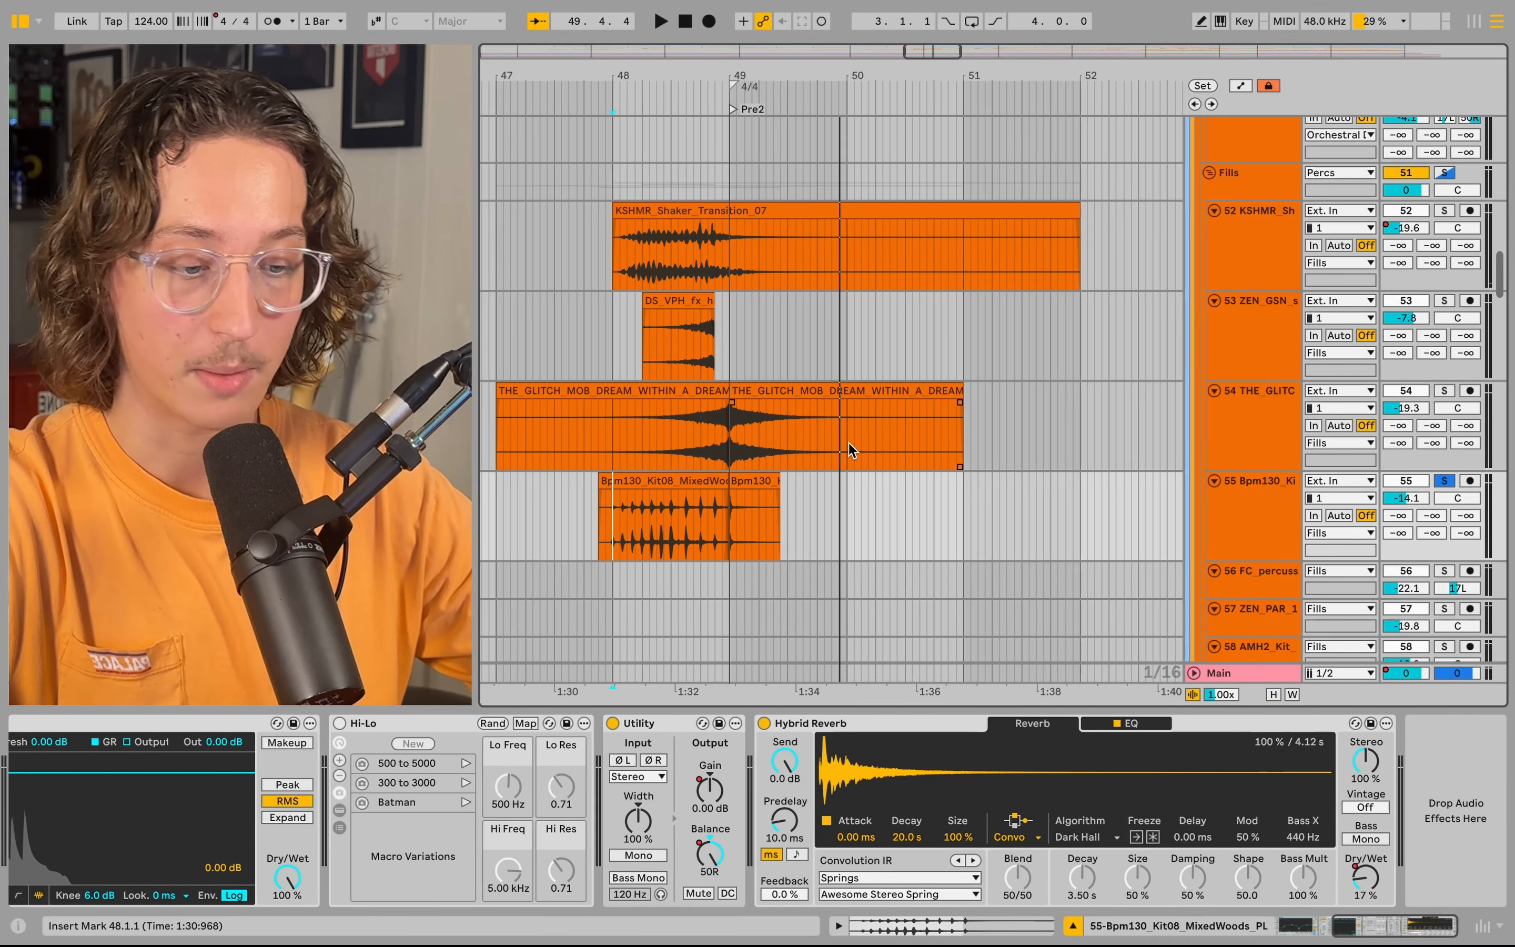
pyautogui.hscroll(5, 849, 443)
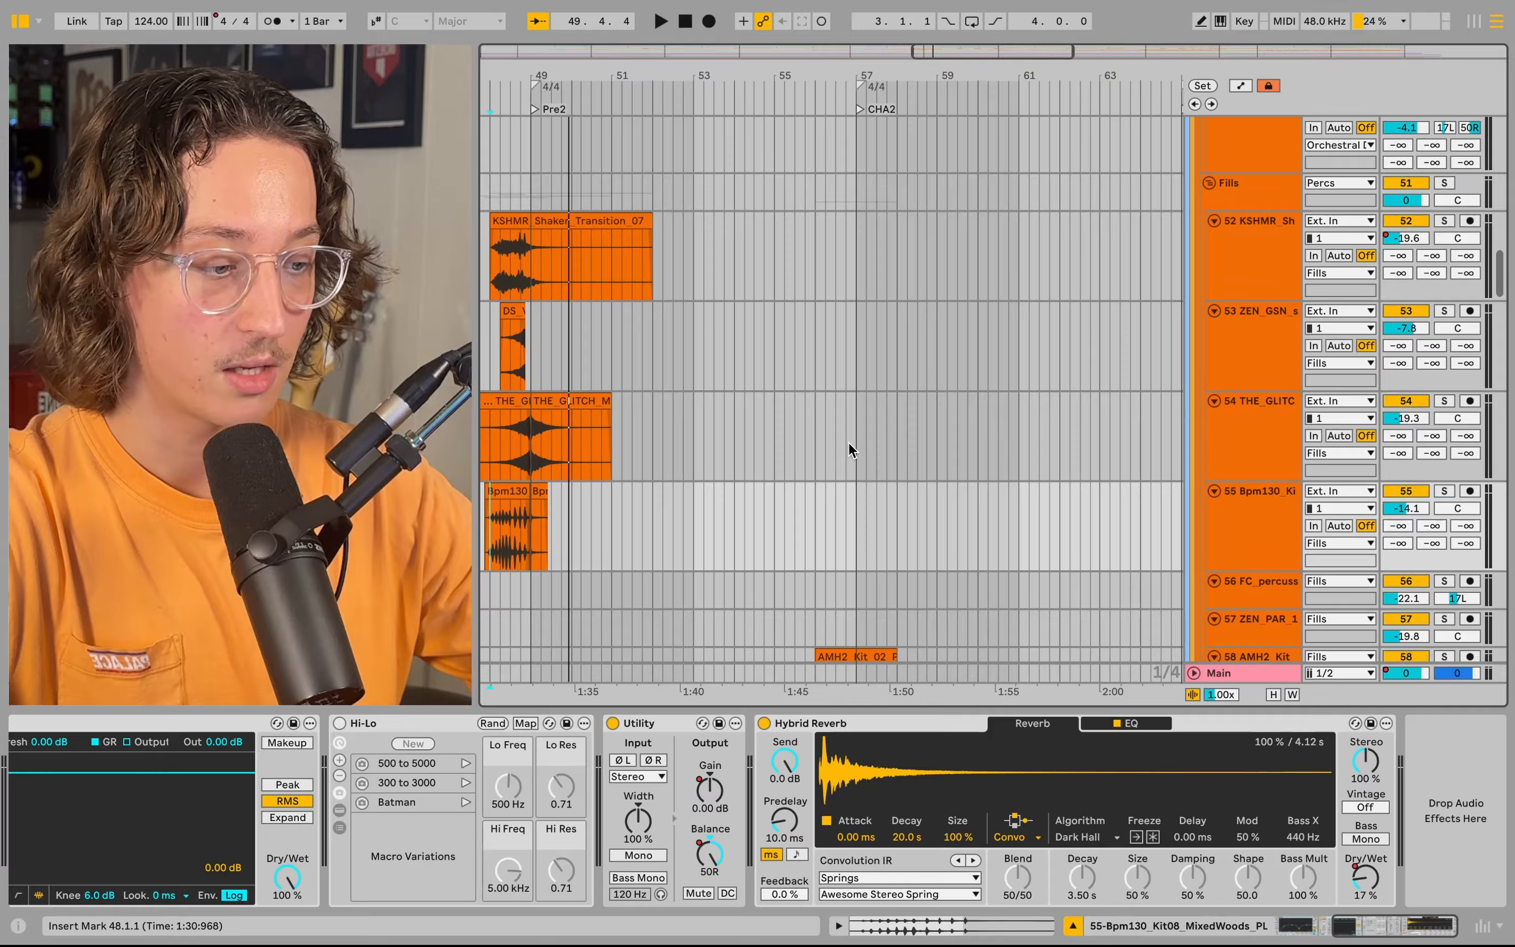
pyautogui.click(826, 656)
pyautogui.press('z')
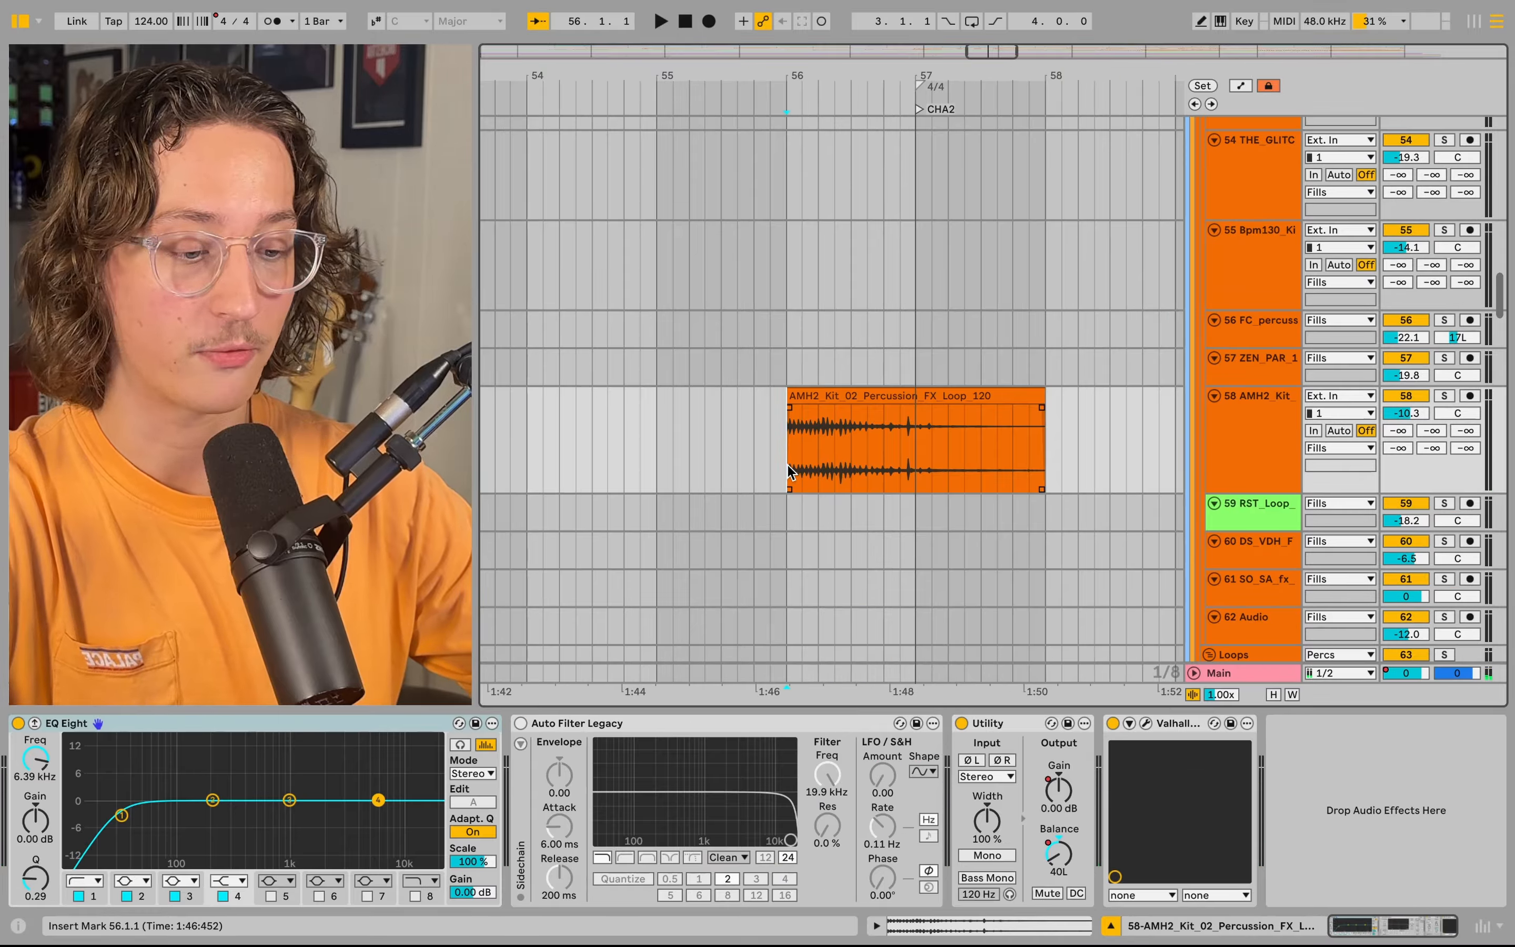
pyautogui.press('space')
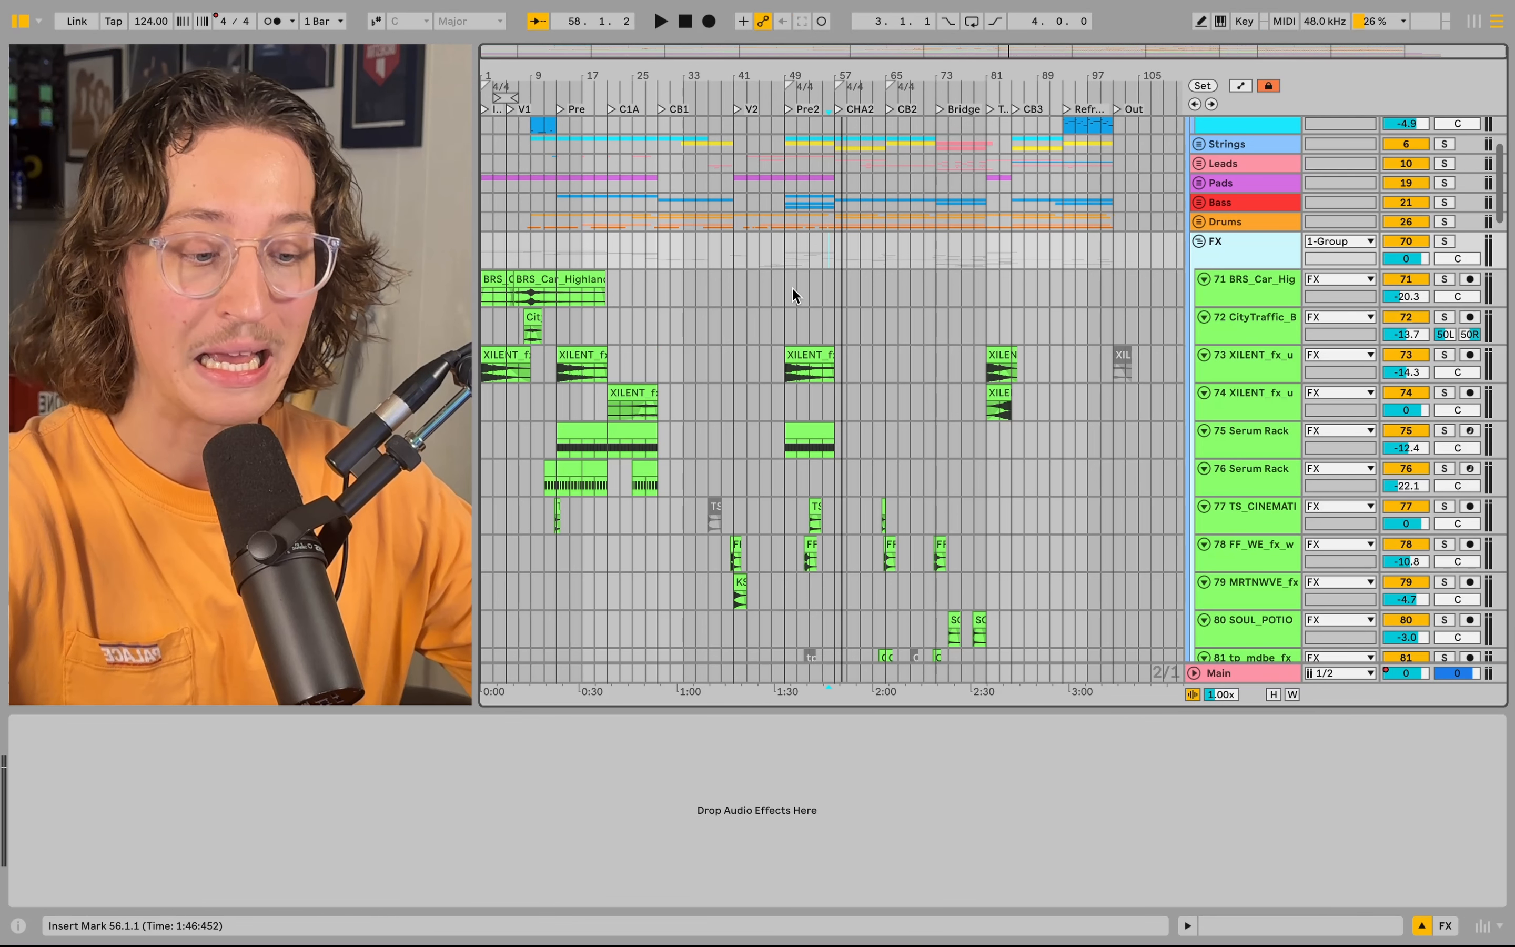
# - Look over the FX group's clips across the whole song, from track 71 down to the impacts and risers and back
pyautogui.scroll(-2, 792, 287)
pyautogui.scroll(-3, 792, 287)
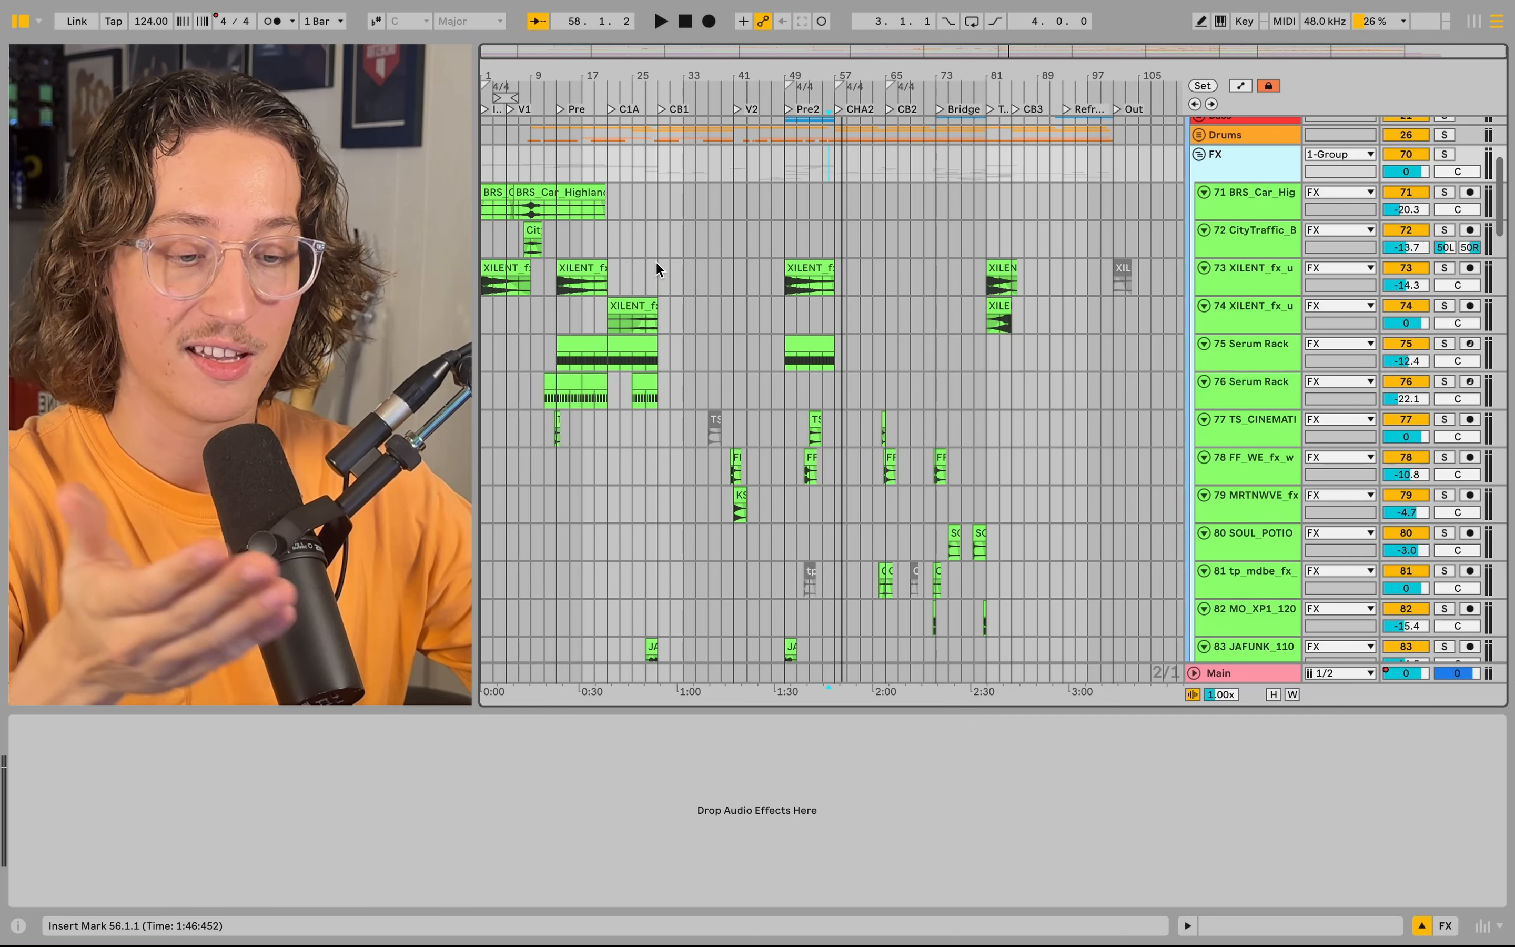
pyautogui.scroll(-2, 656, 289)
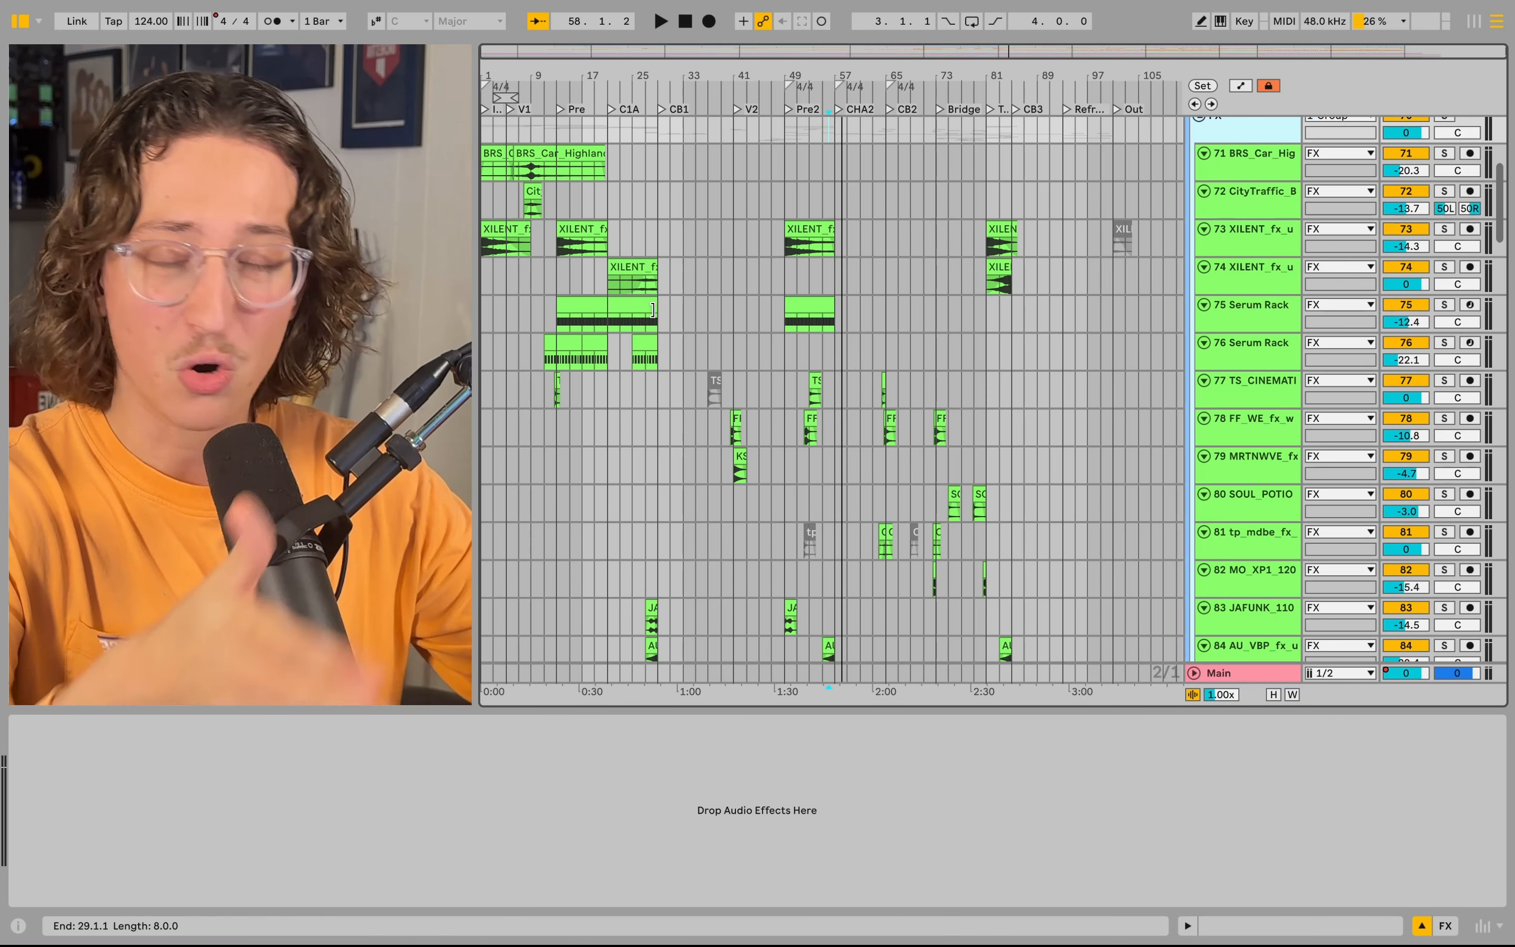
pyautogui.scroll(6, 655, 310)
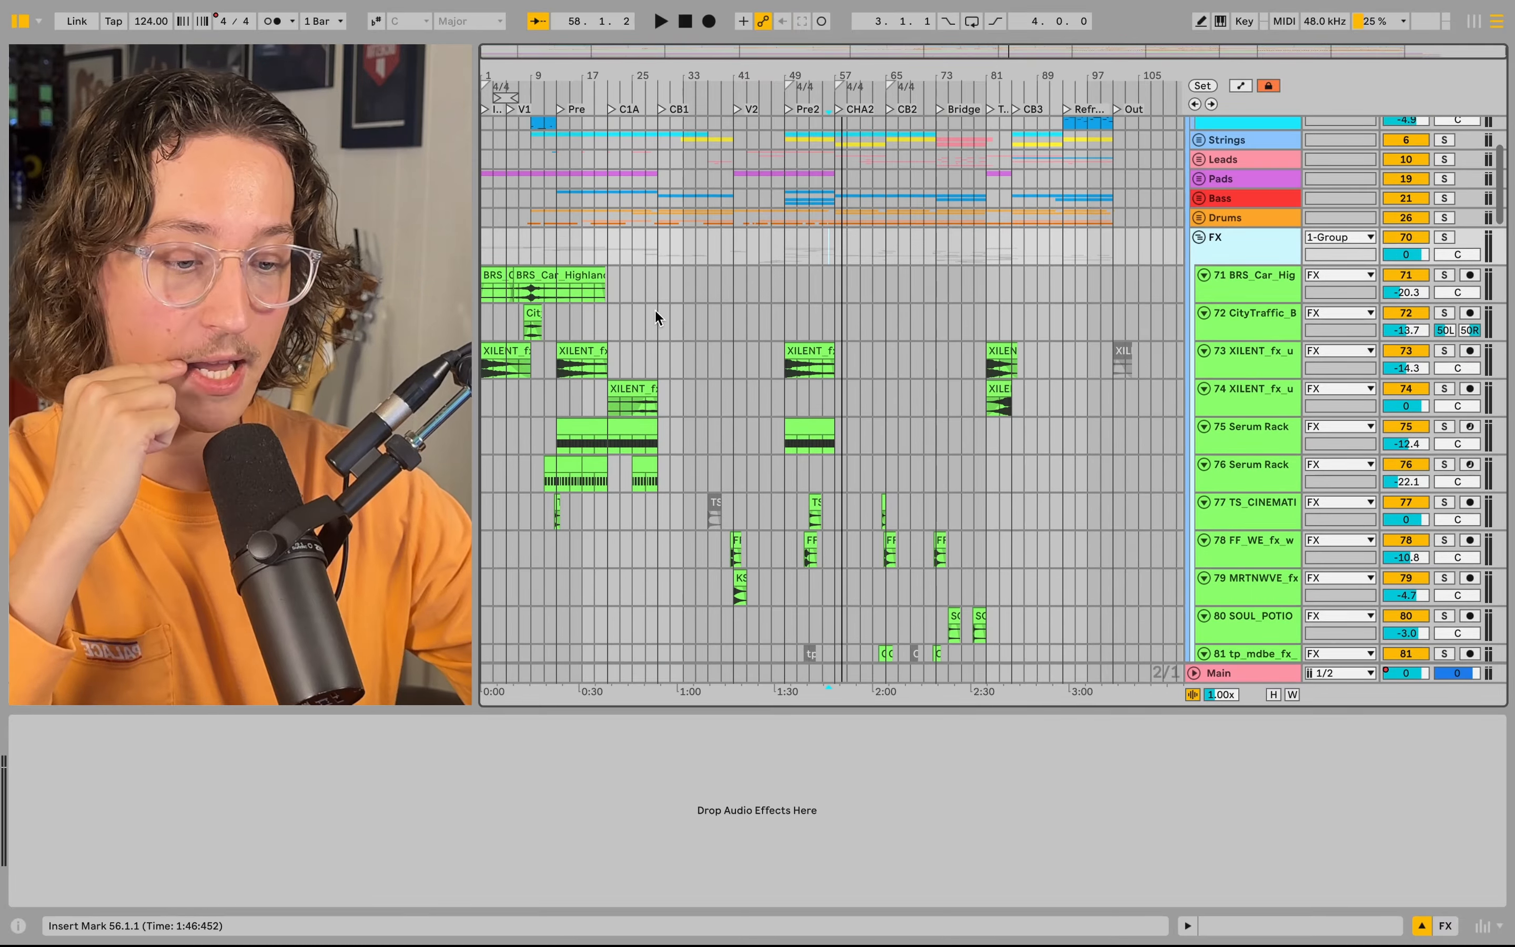
pyautogui.scroll(-18, 655, 309)
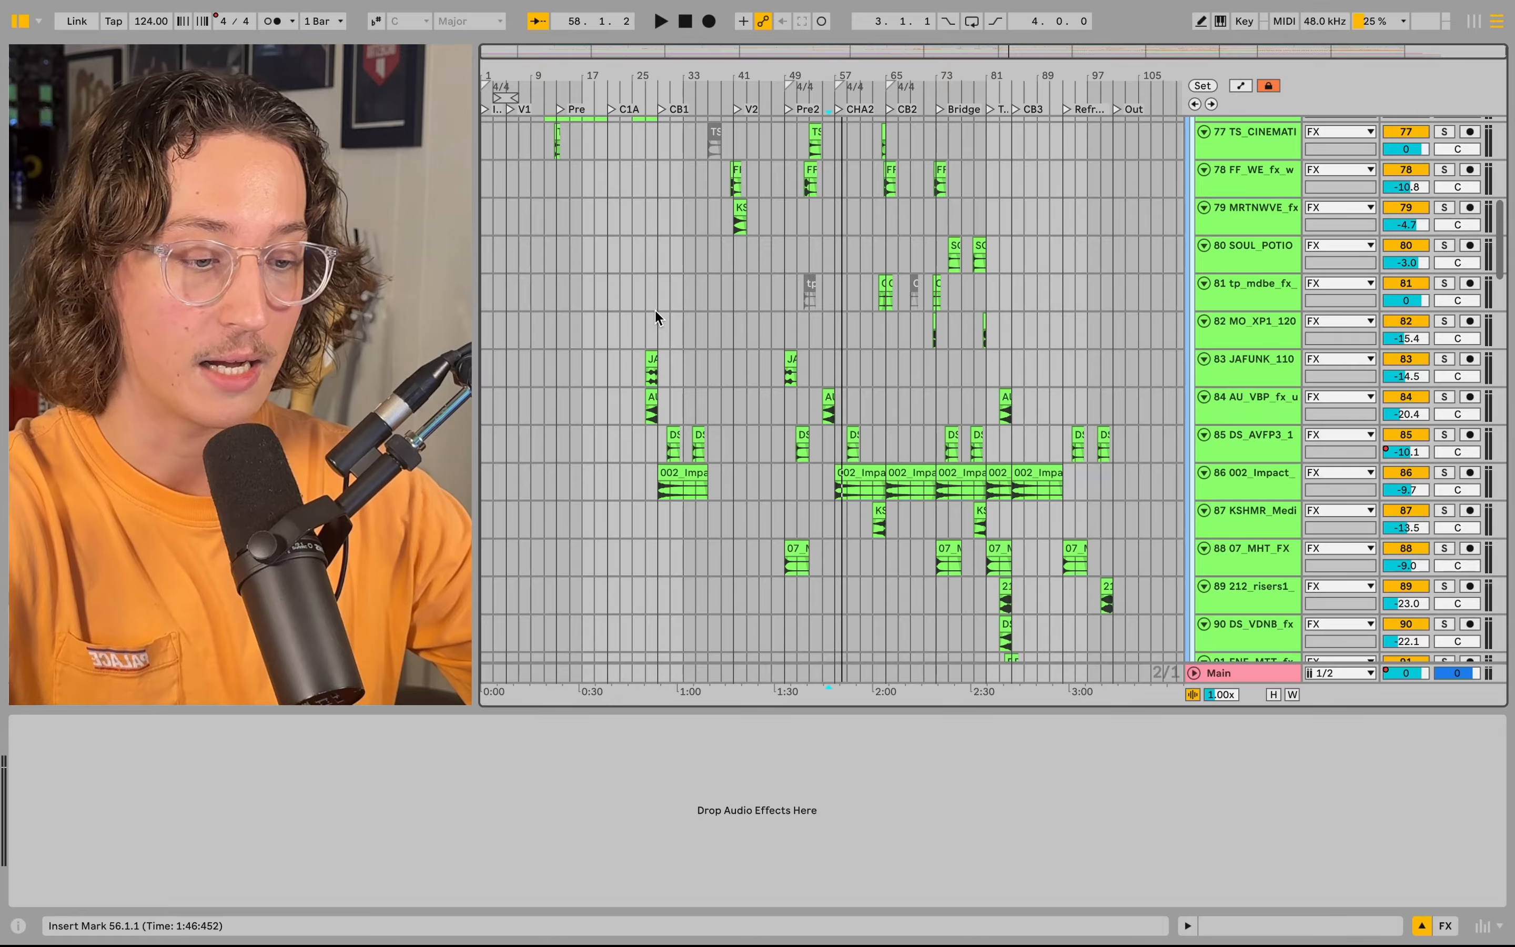
pyautogui.scroll(13, 956, 504)
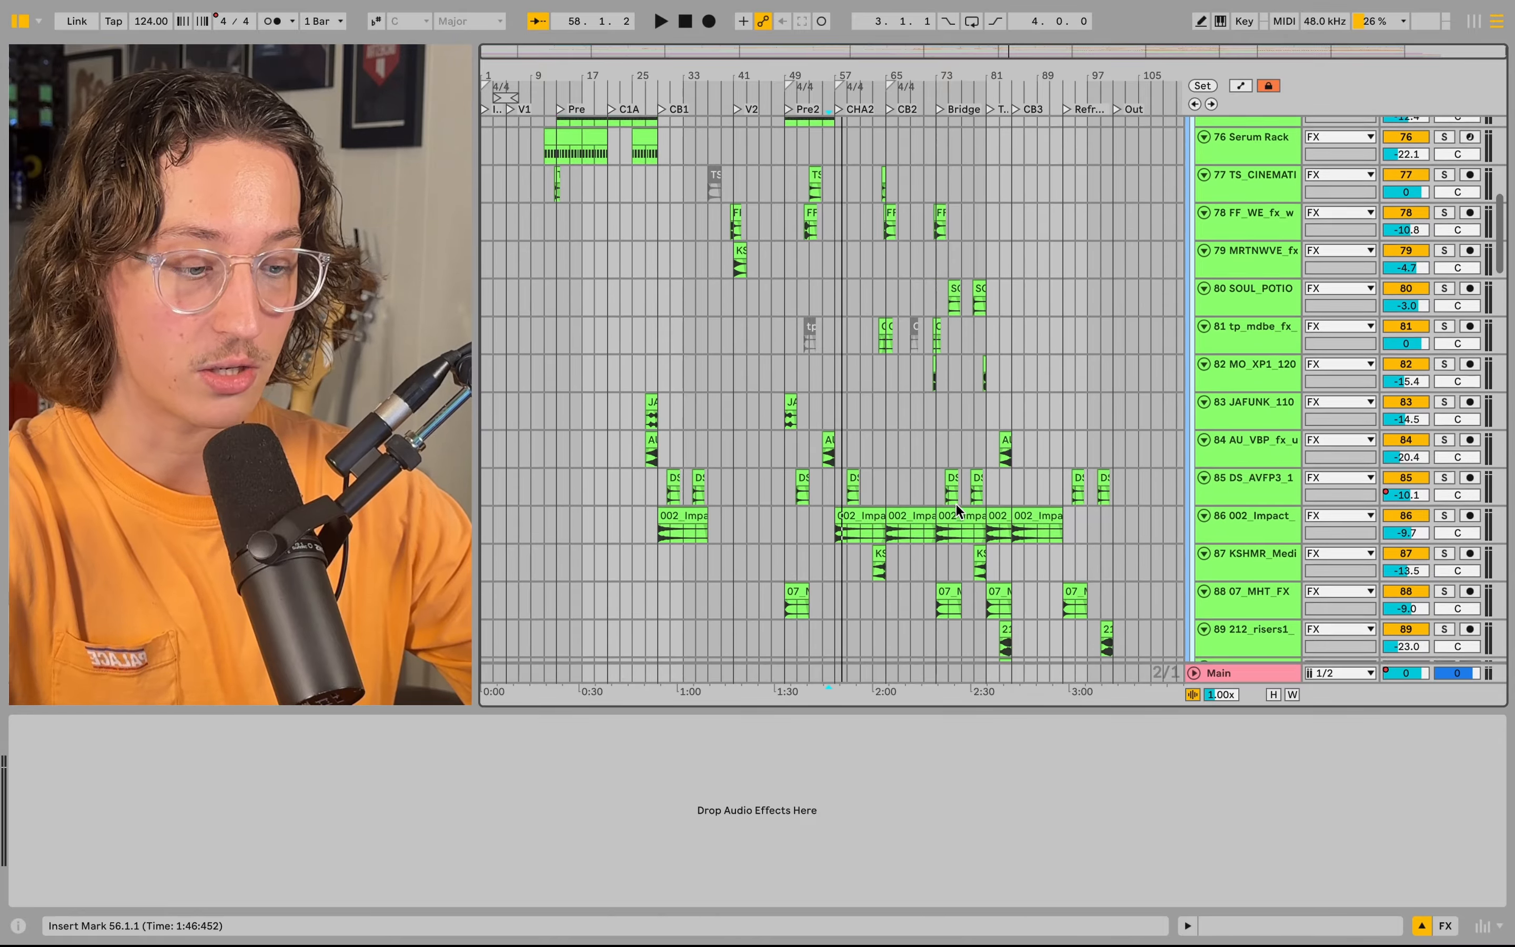
pyautogui.scroll(8, 501, 301)
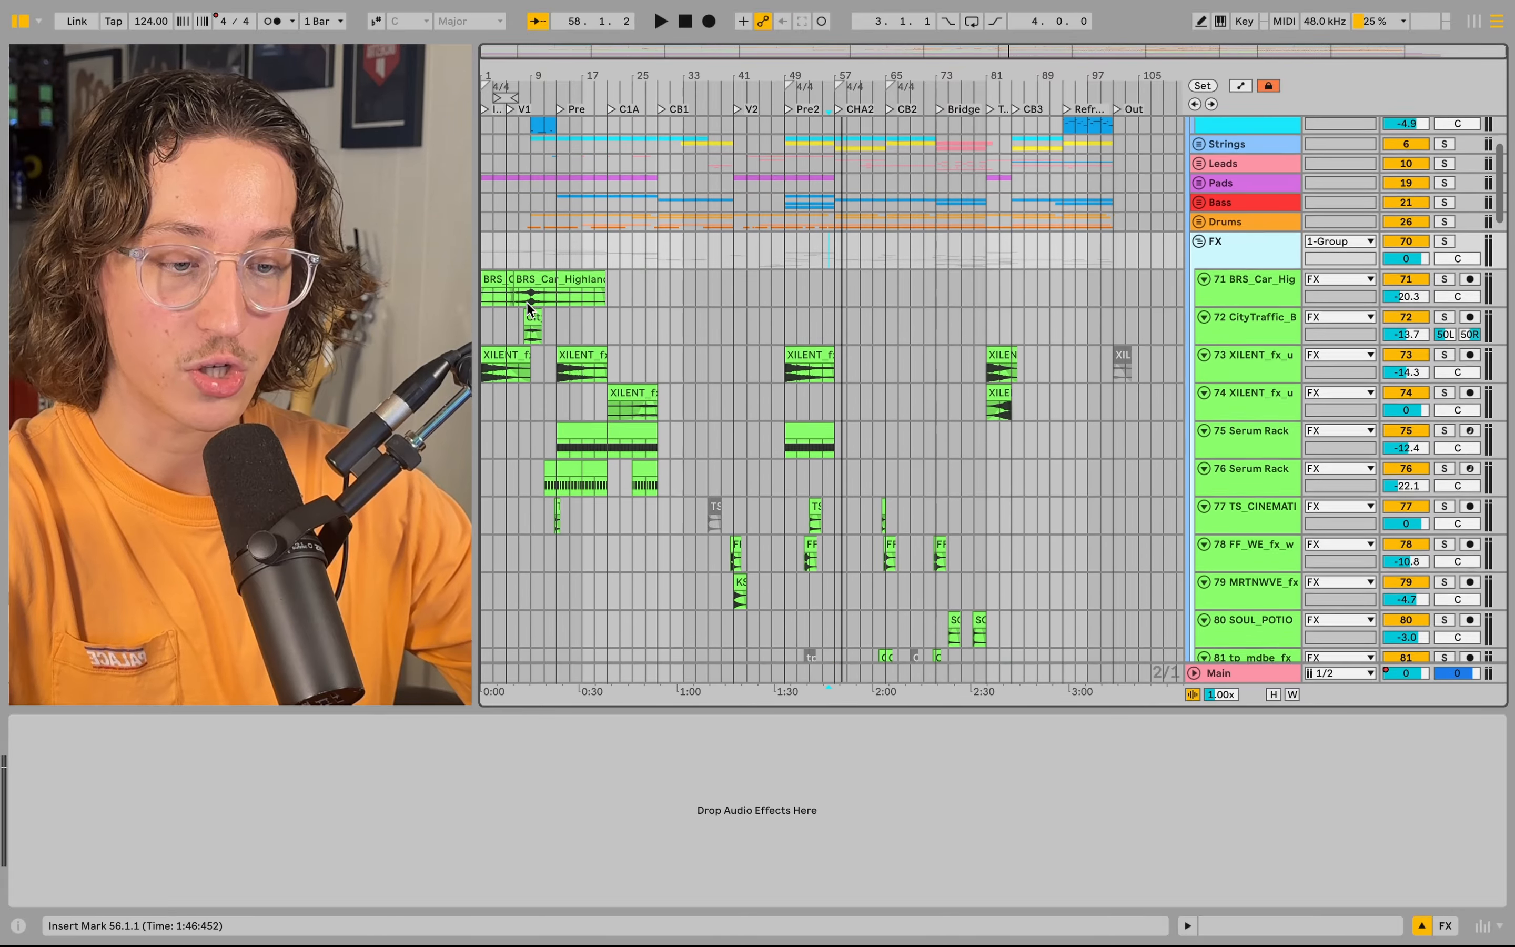
# - Play the Intro from 1.1.1 and solo the 73 XILENT_fx_uplifter_tonal track
pyautogui.keyDown('ctrl'); pyautogui.scroll(5, 529, 324); pyautogui.keyUp('ctrl')
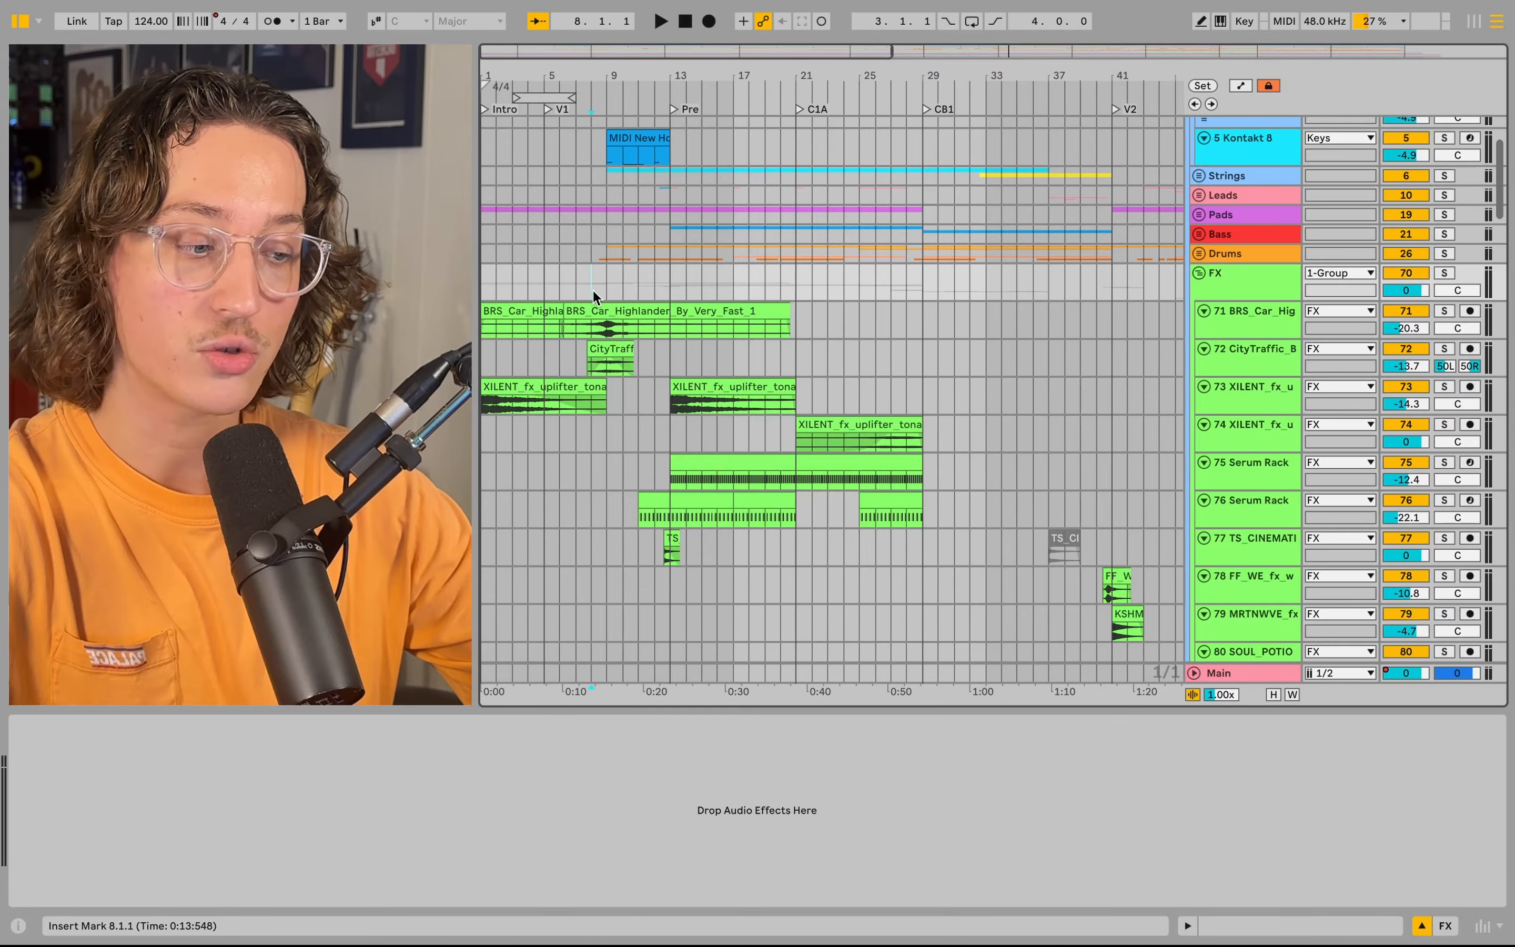
pyautogui.scroll(2, 593, 290)
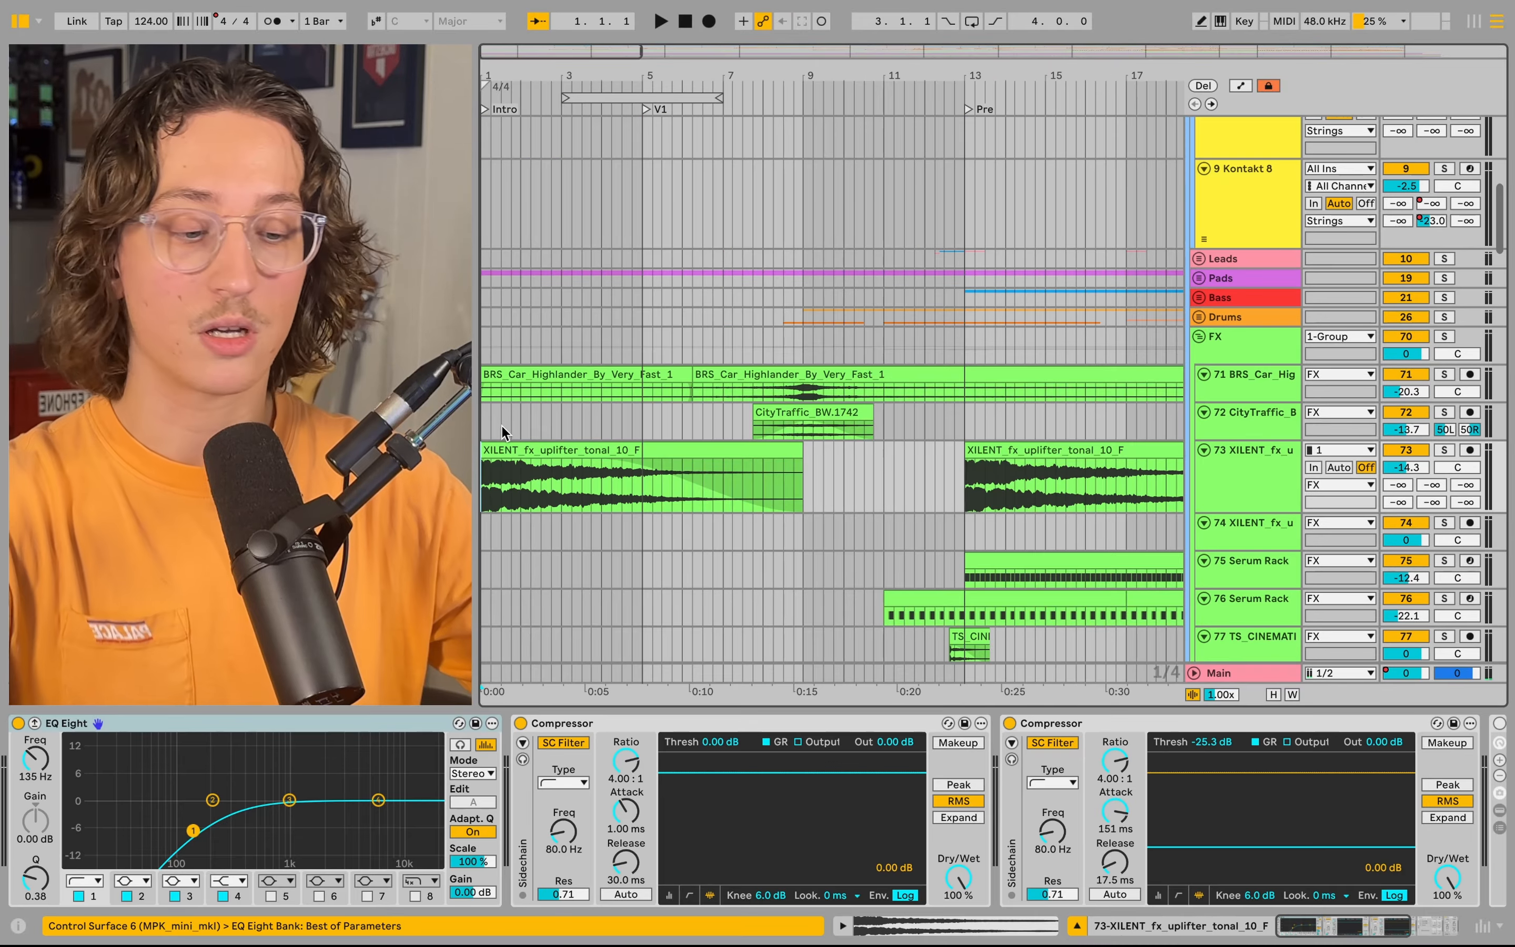
pyautogui.press('space')
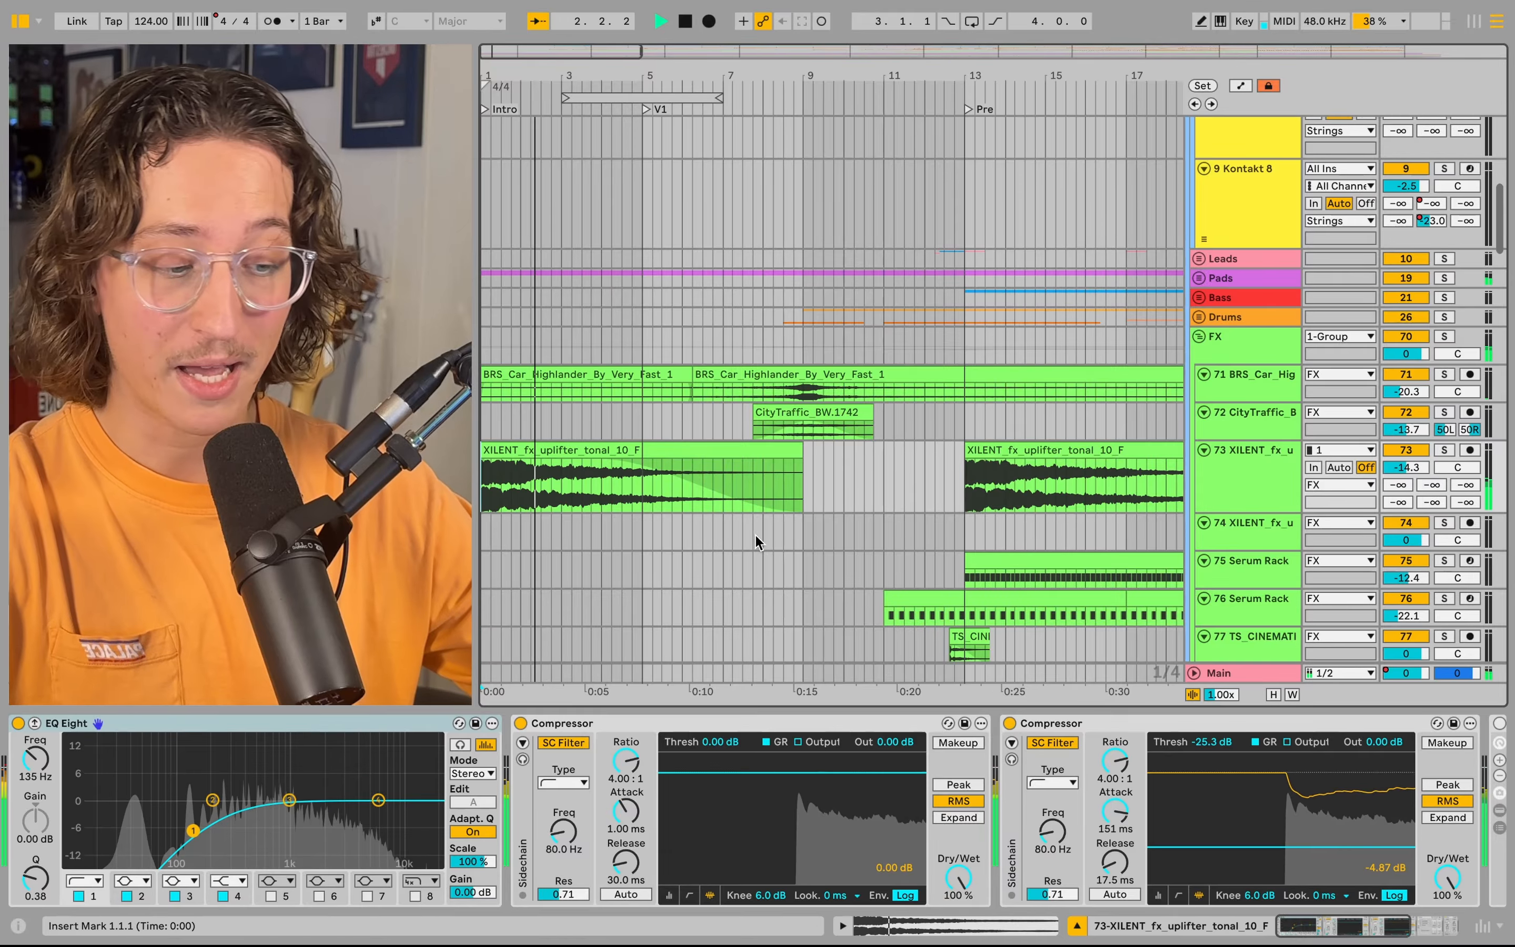
pyautogui.click(1244, 474)
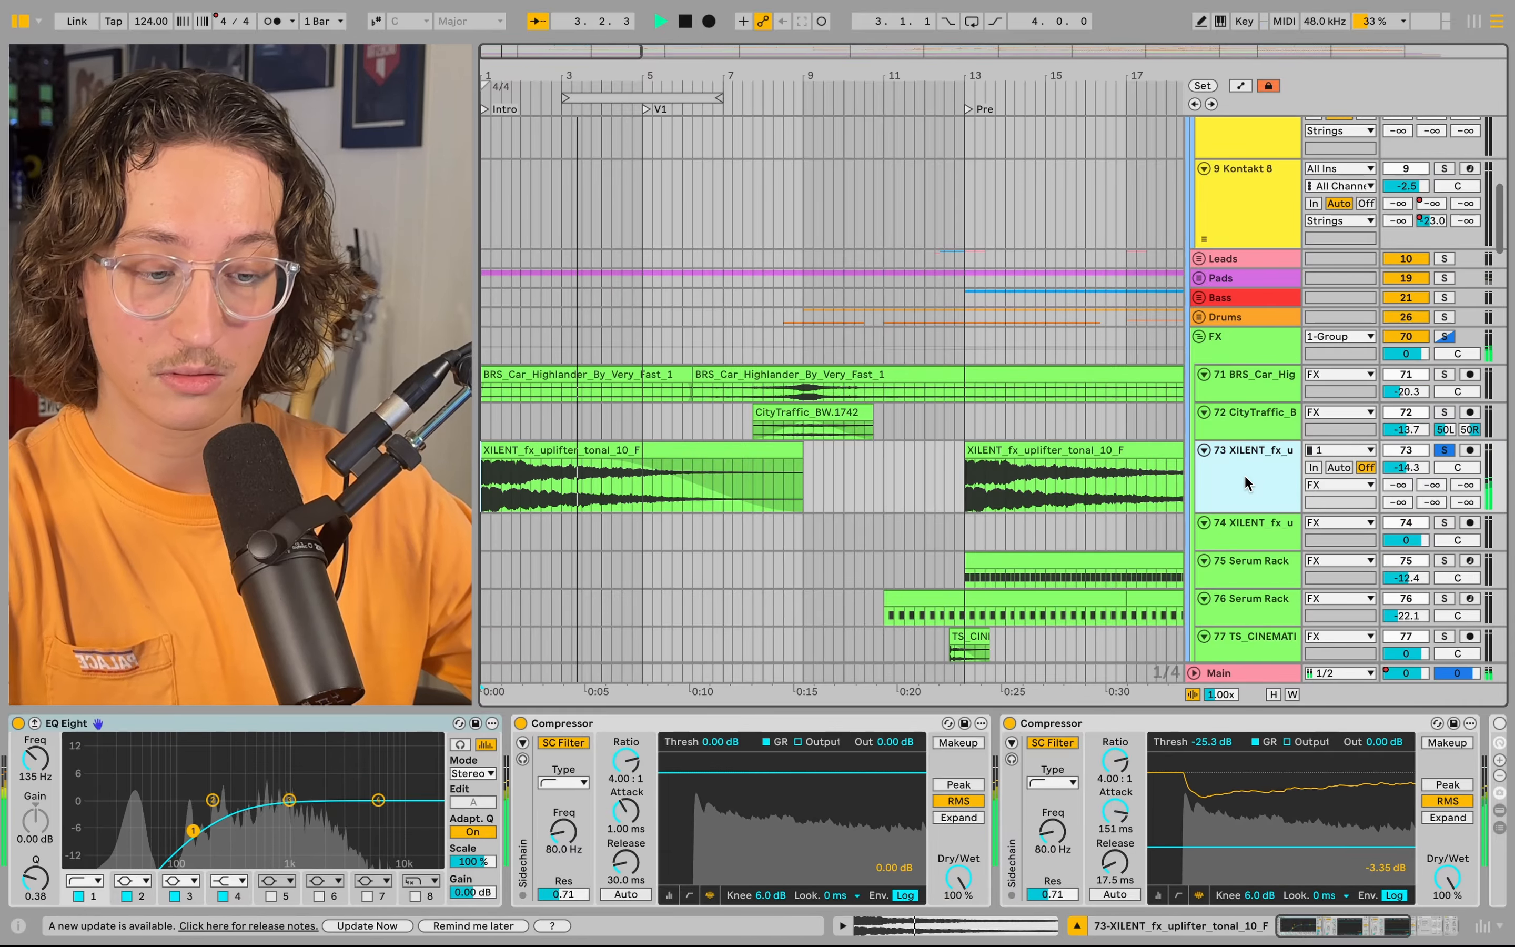
# - Solo the 3 Kontakt 8 keys track together with the 73 XILENT uplifter, play both from the Intro, and clear the solo
pyautogui.scroll(15, 1244, 473)
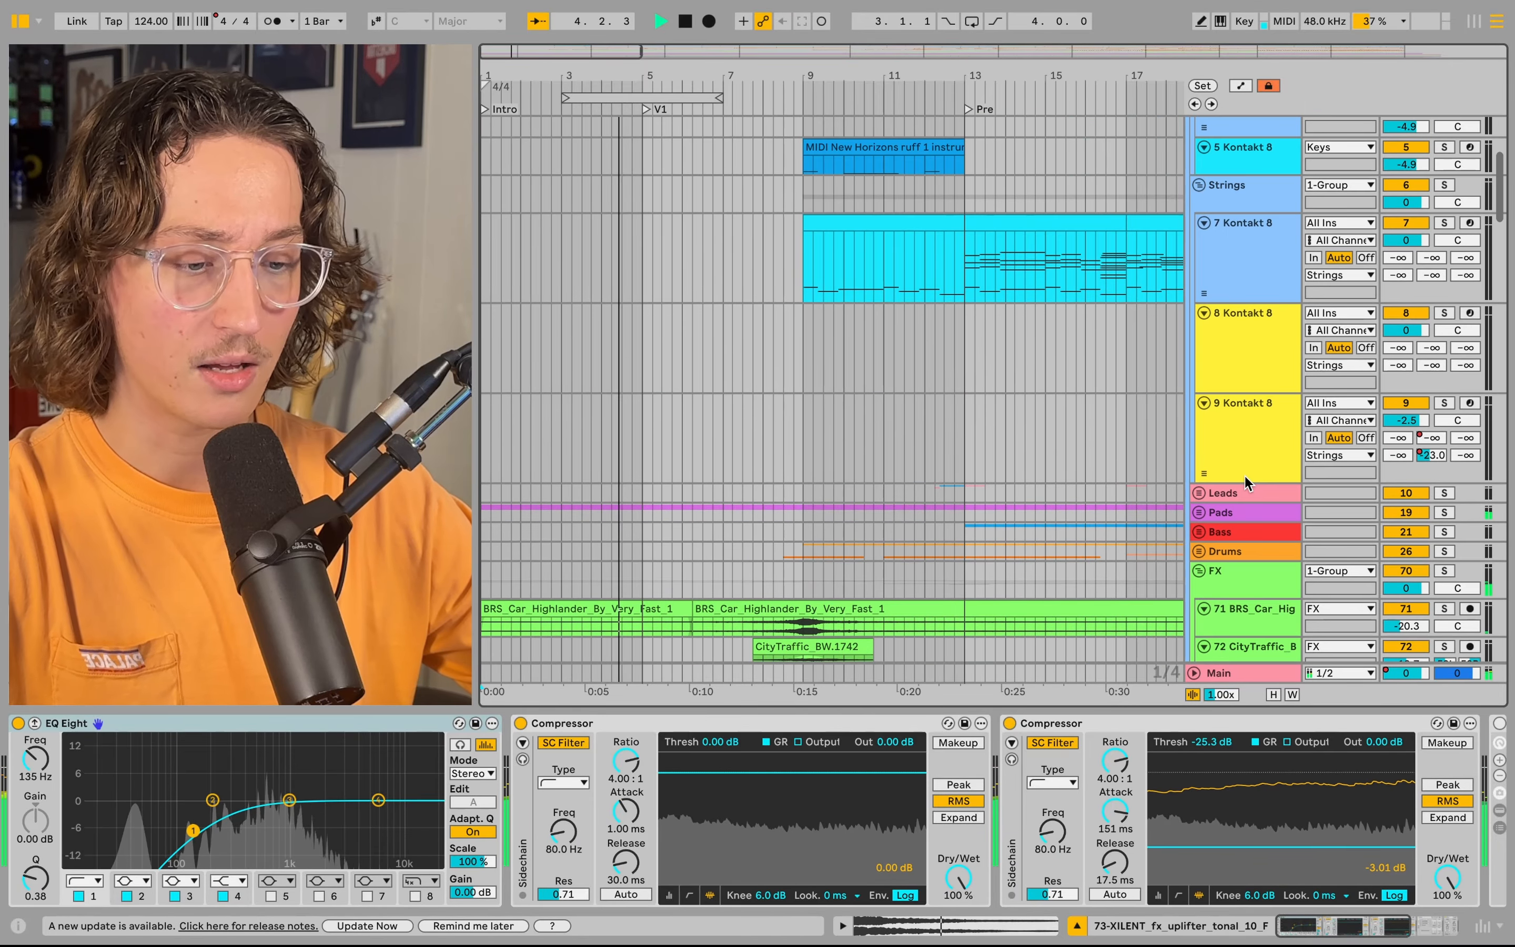
pyautogui.click(1239, 269)
pyautogui.press('s')
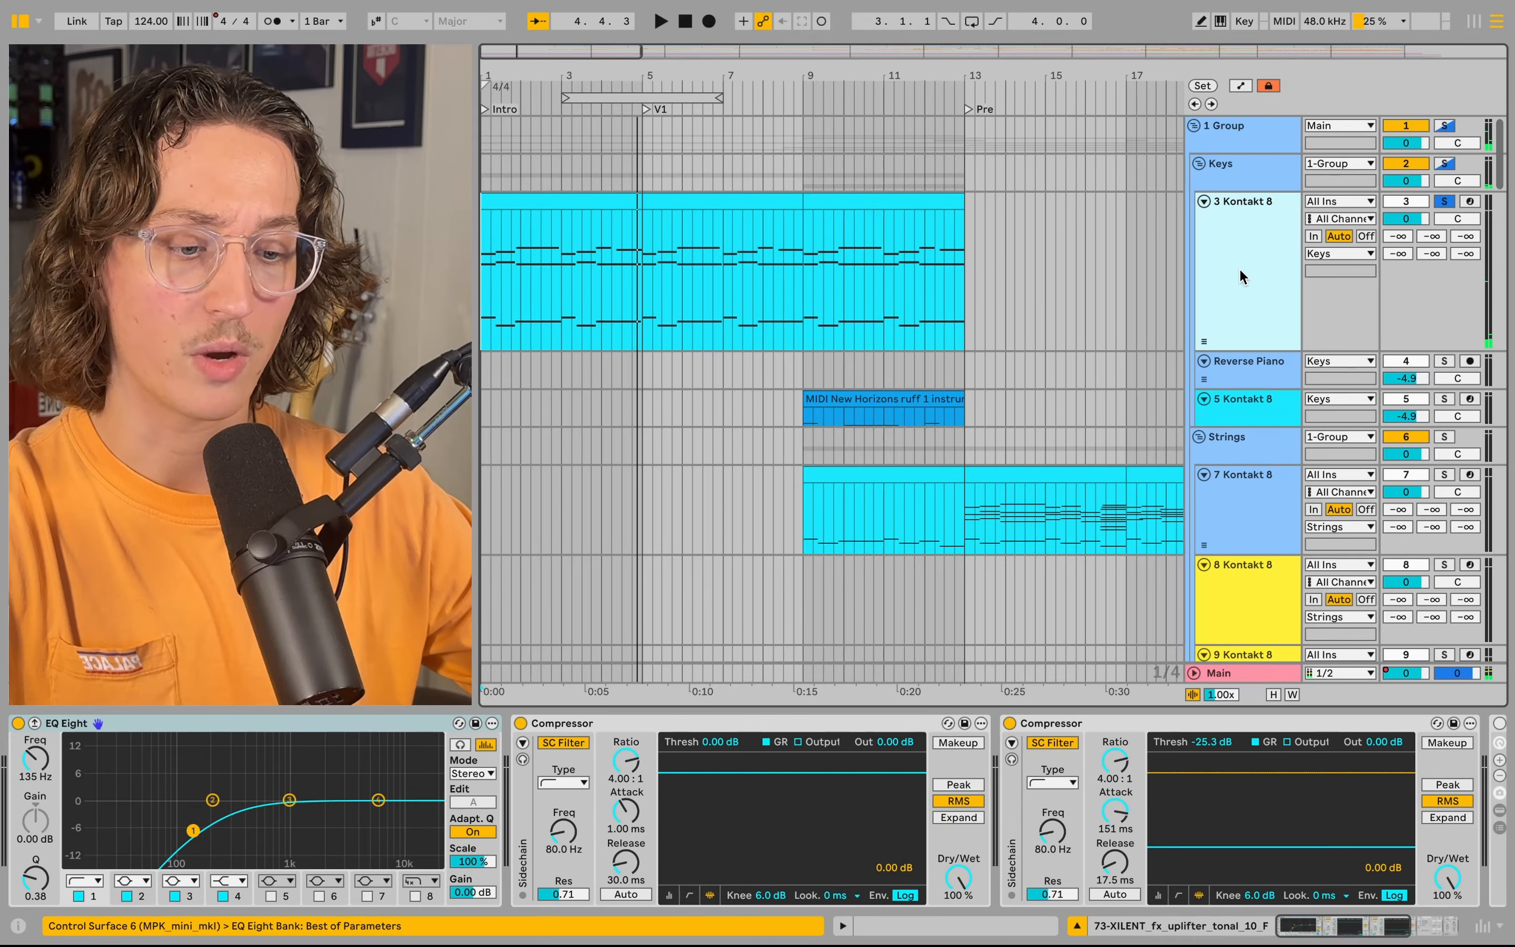
pyautogui.scroll(-1, 1240, 267)
pyautogui.press('space')
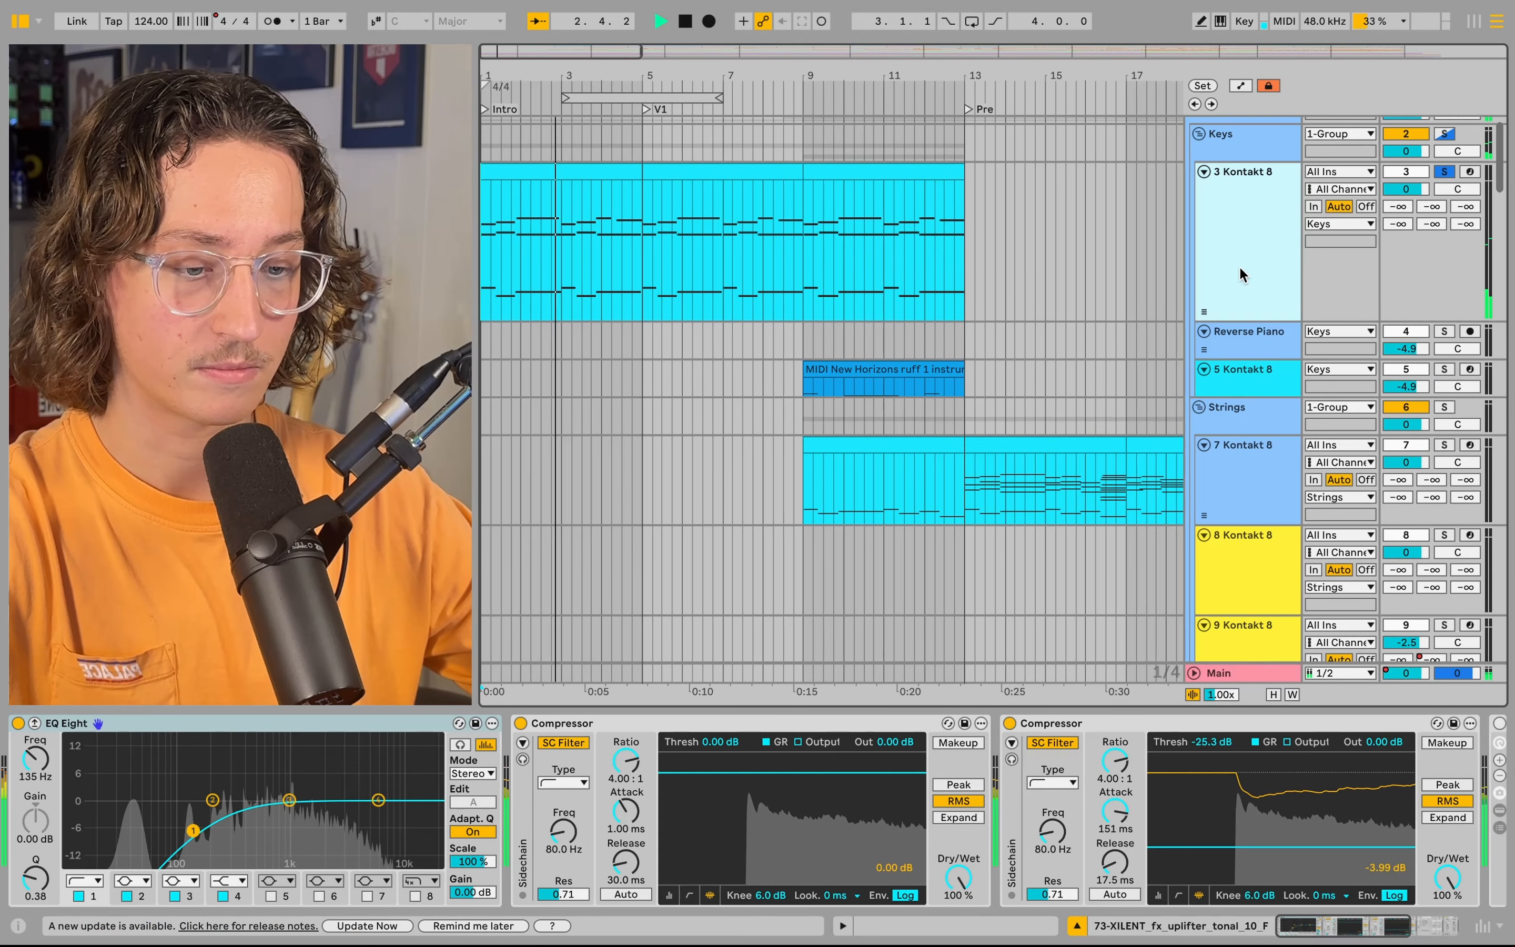
pyautogui.scroll(-13, 1241, 269)
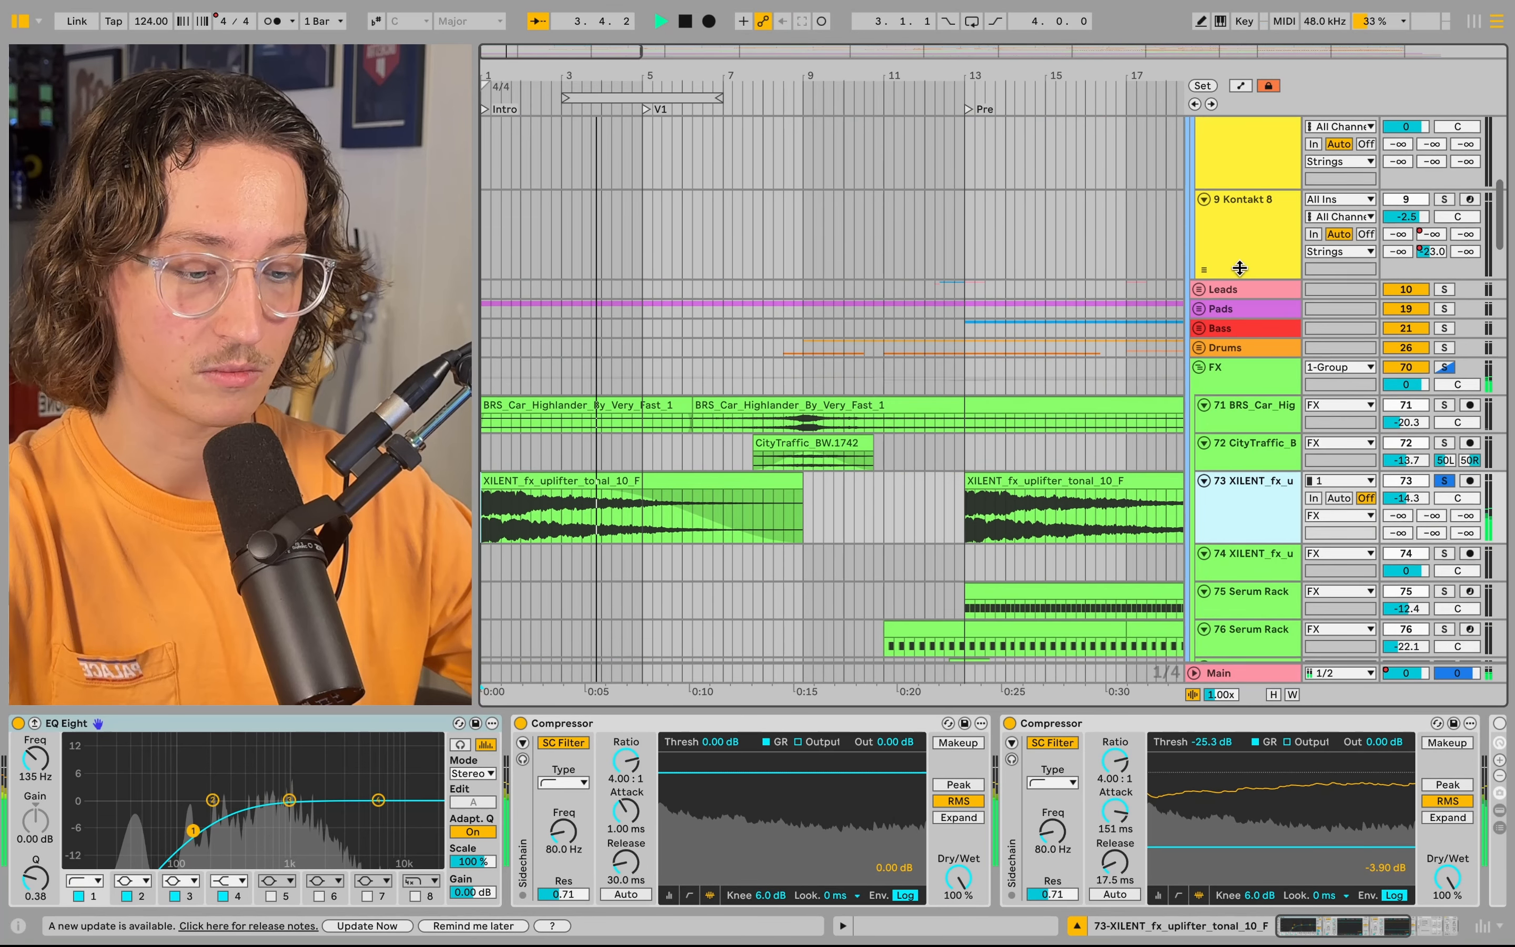
pyautogui.press('s')
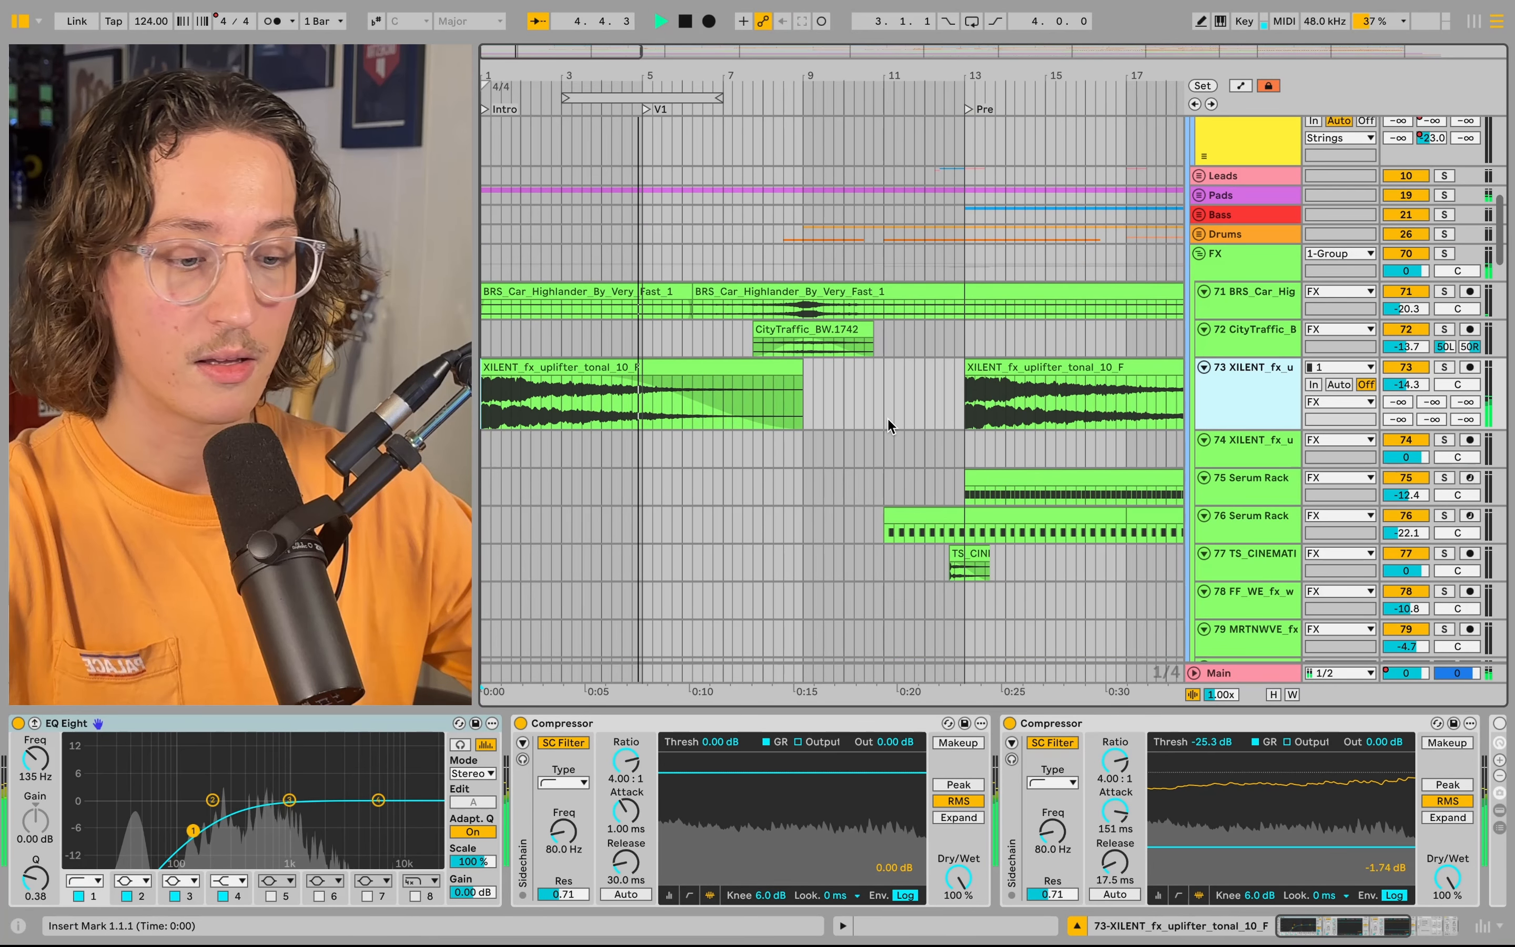
# - Select the 71 BRS_Car_Highlander and 72 CityTraffic tracks, play from 8.1.1, and solo the two ambience layers
pyautogui.click(759, 348)
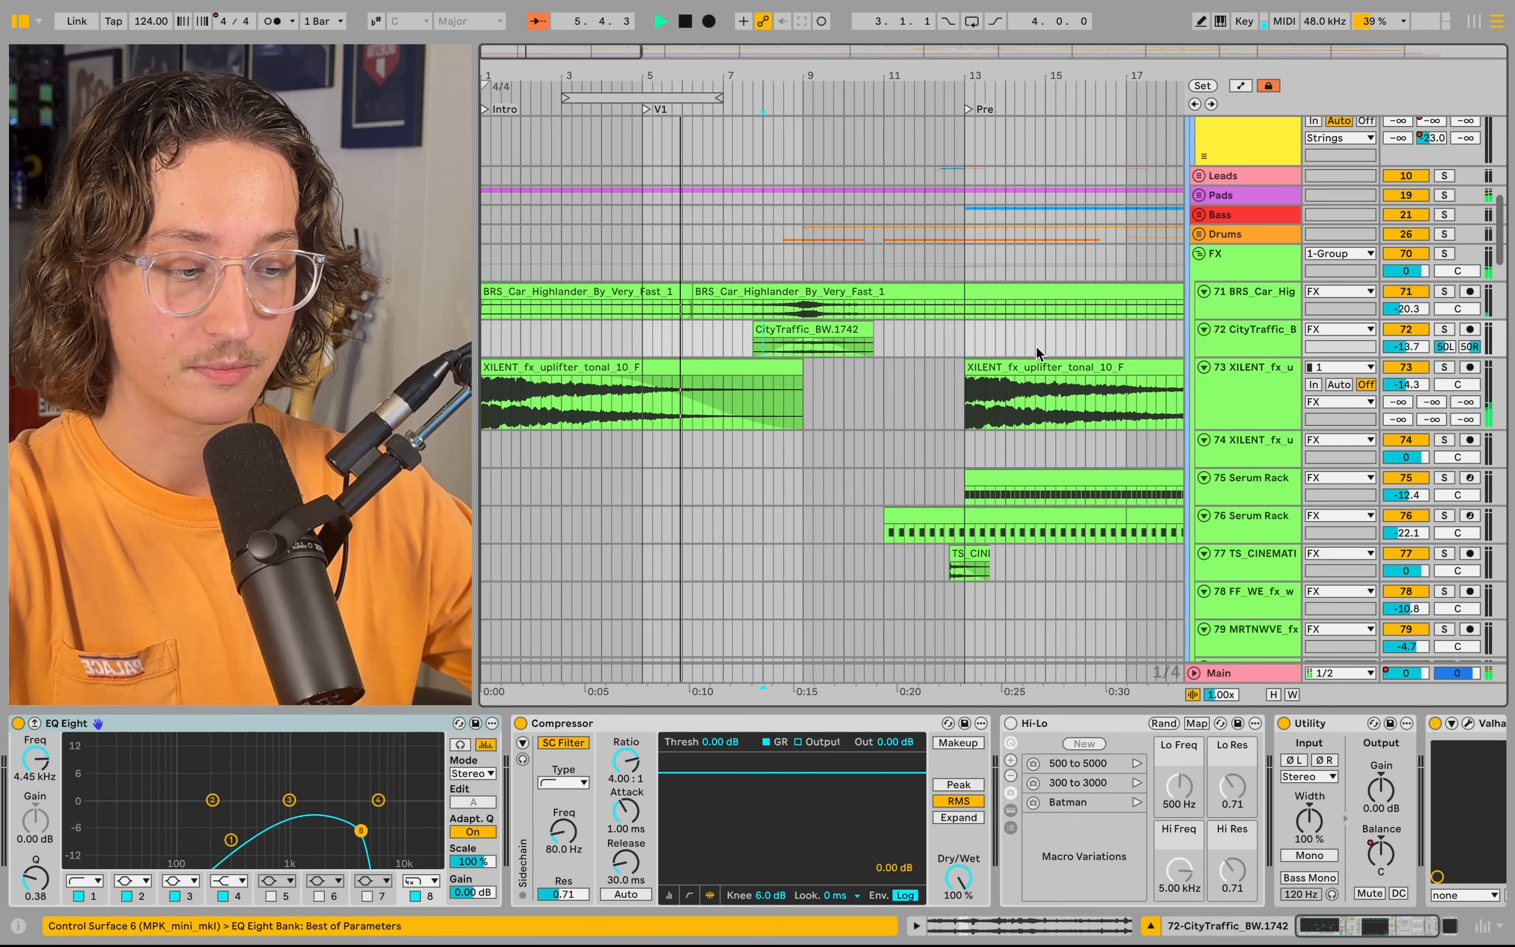
pyautogui.keyDown('shift'); pyautogui.click(1265, 317); pyautogui.keyUp('shift')
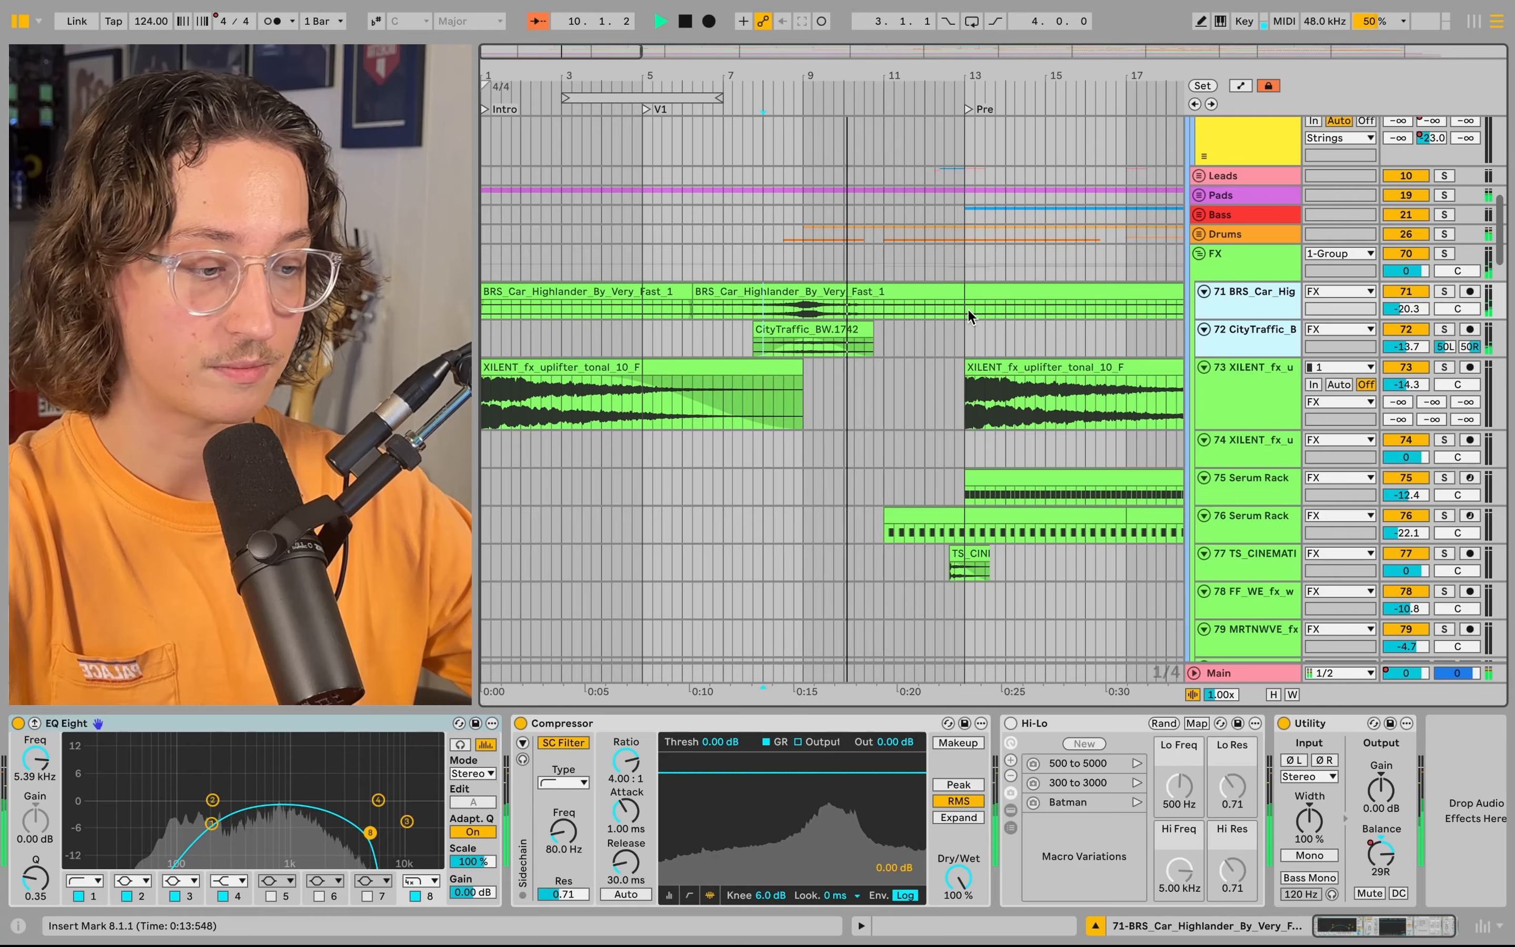
pyautogui.click(762, 98)
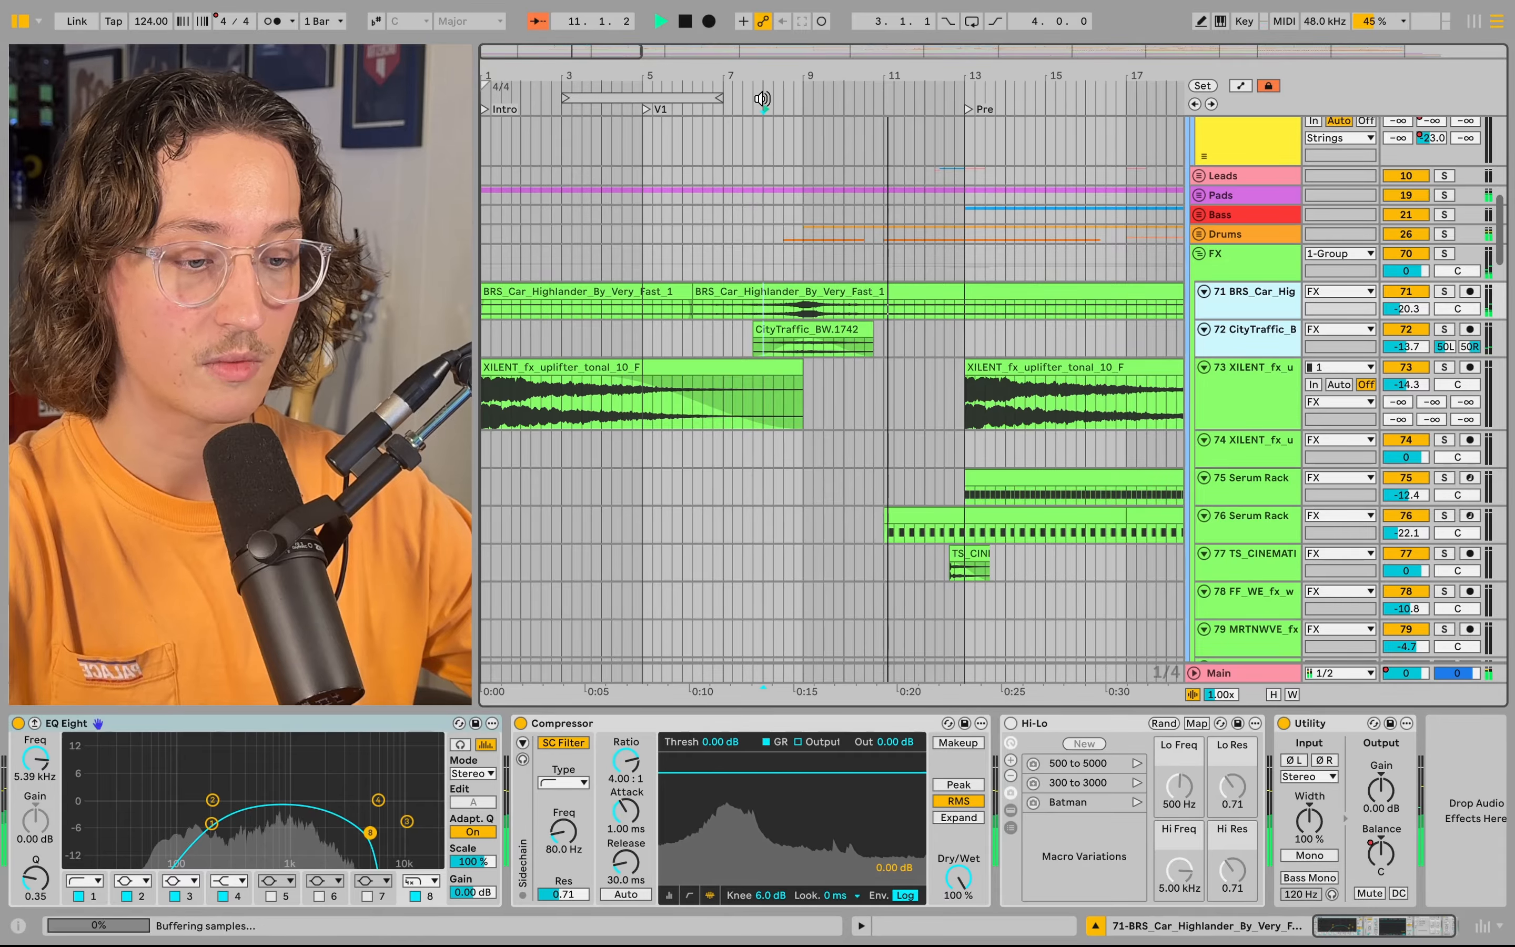
pyautogui.press('s')
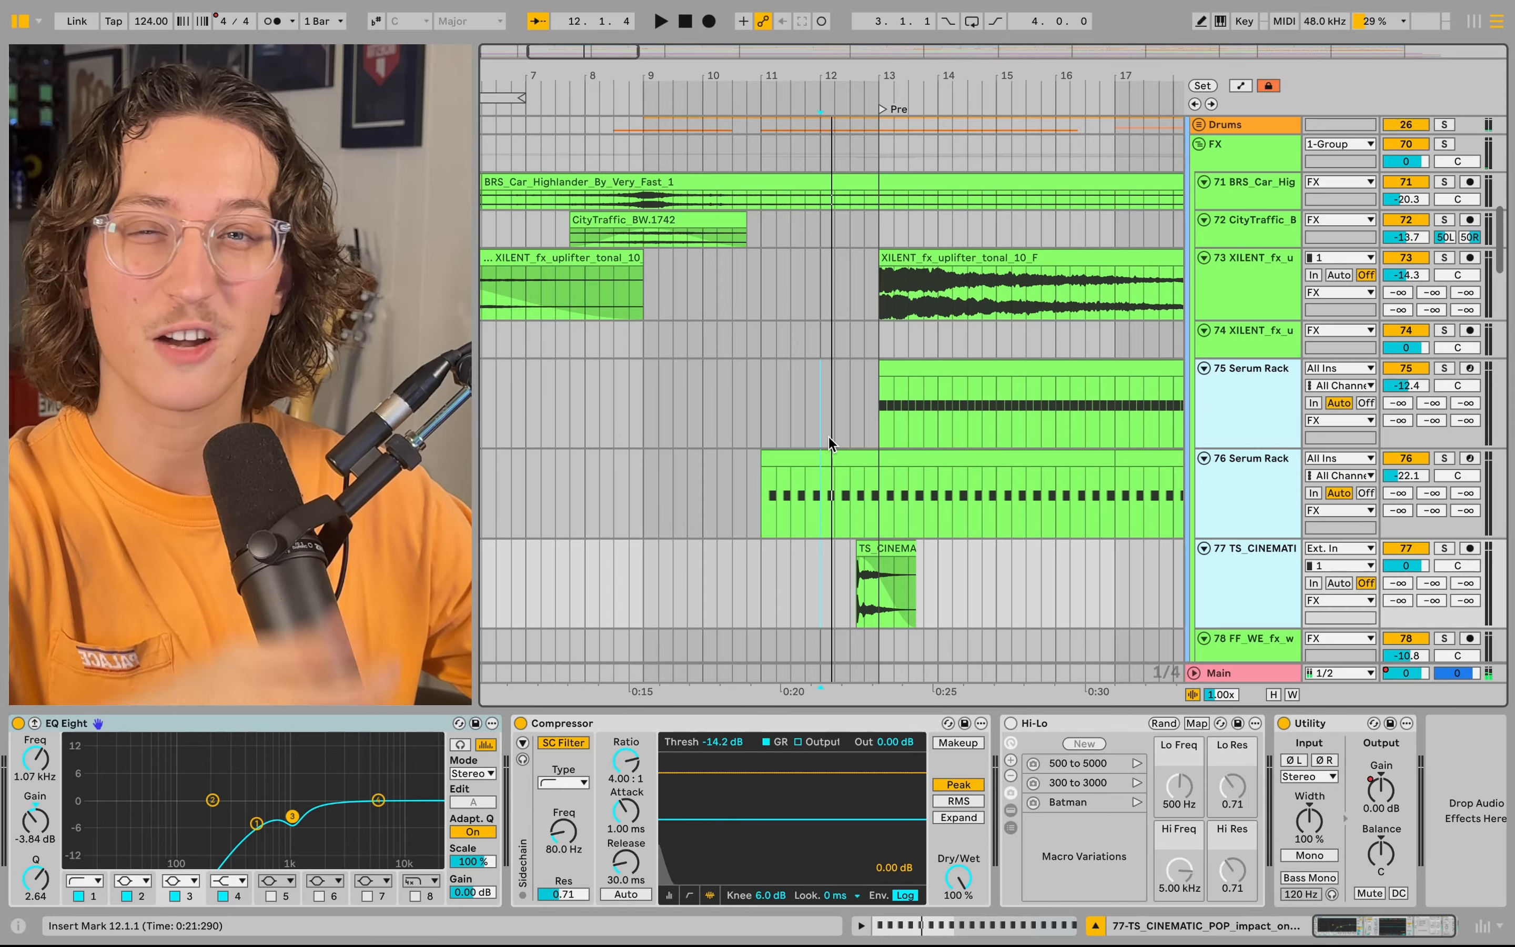
# - Play from 12.1.1, solo the two Serum Racks and TS_CINEMATIC impact on tracks 75 to 77, and unsolo them
pyautogui.press('space')
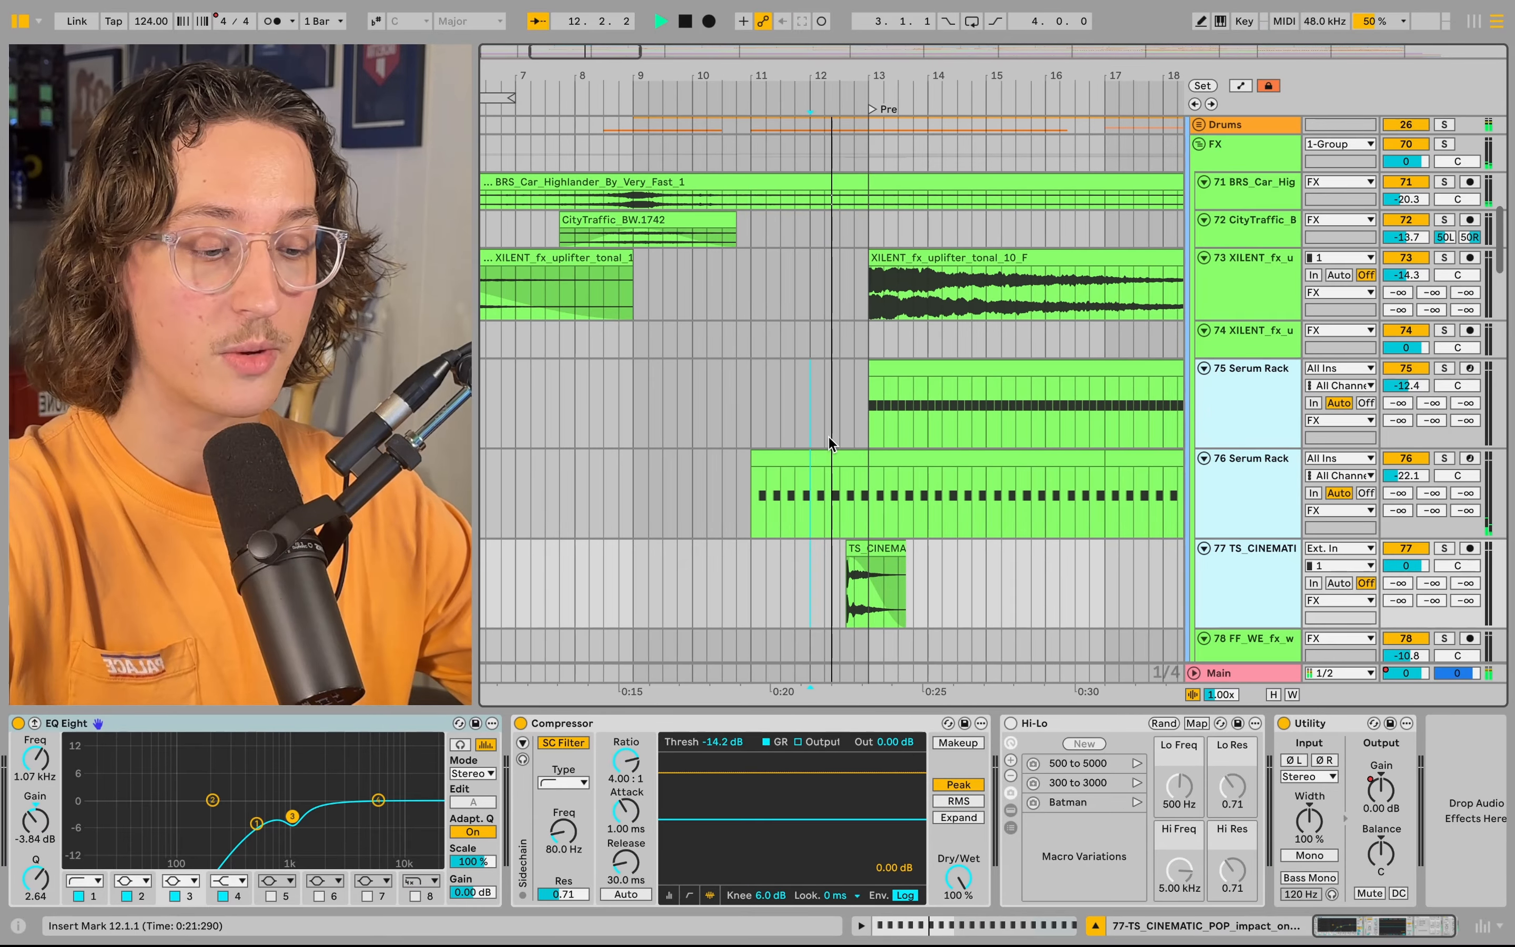
pyautogui.scroll(-2, 828, 436)
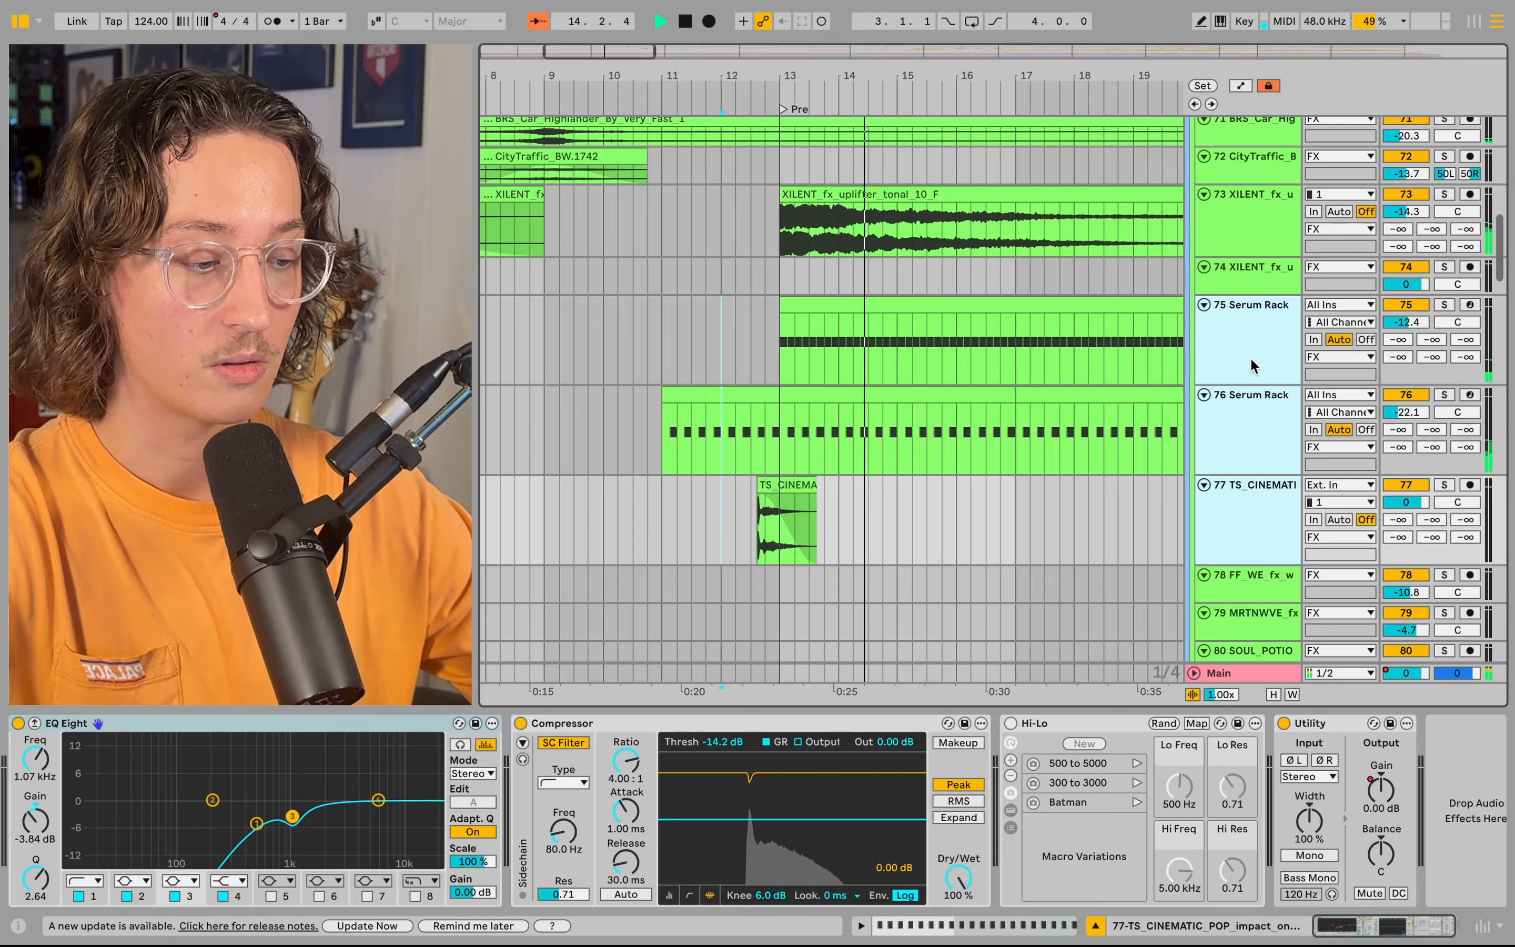
pyautogui.press('s')
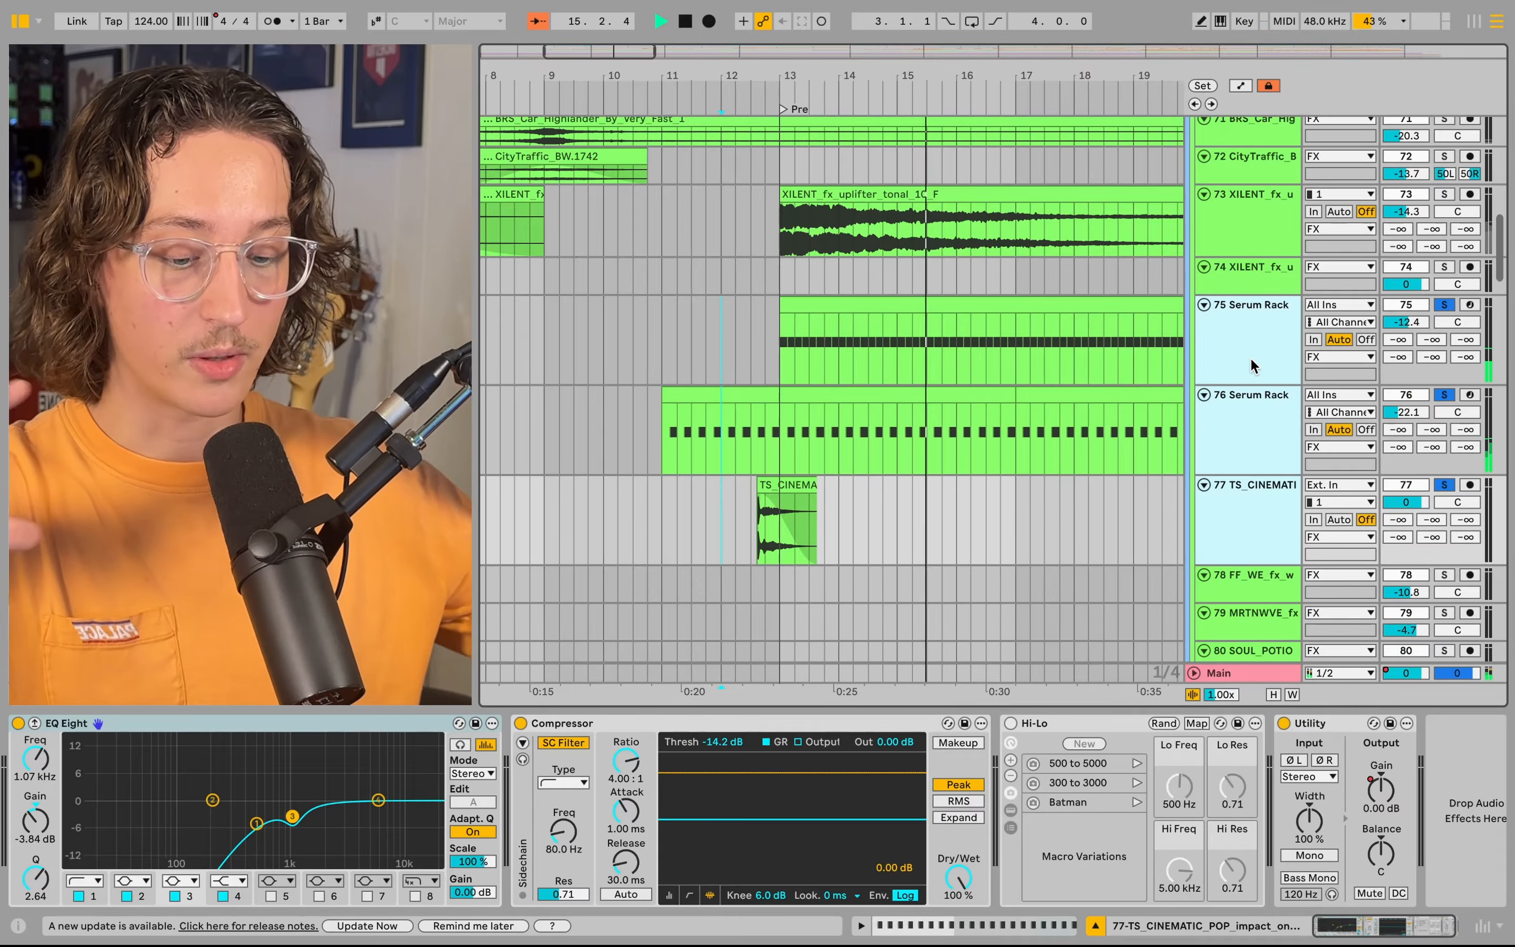
pyautogui.press('s')
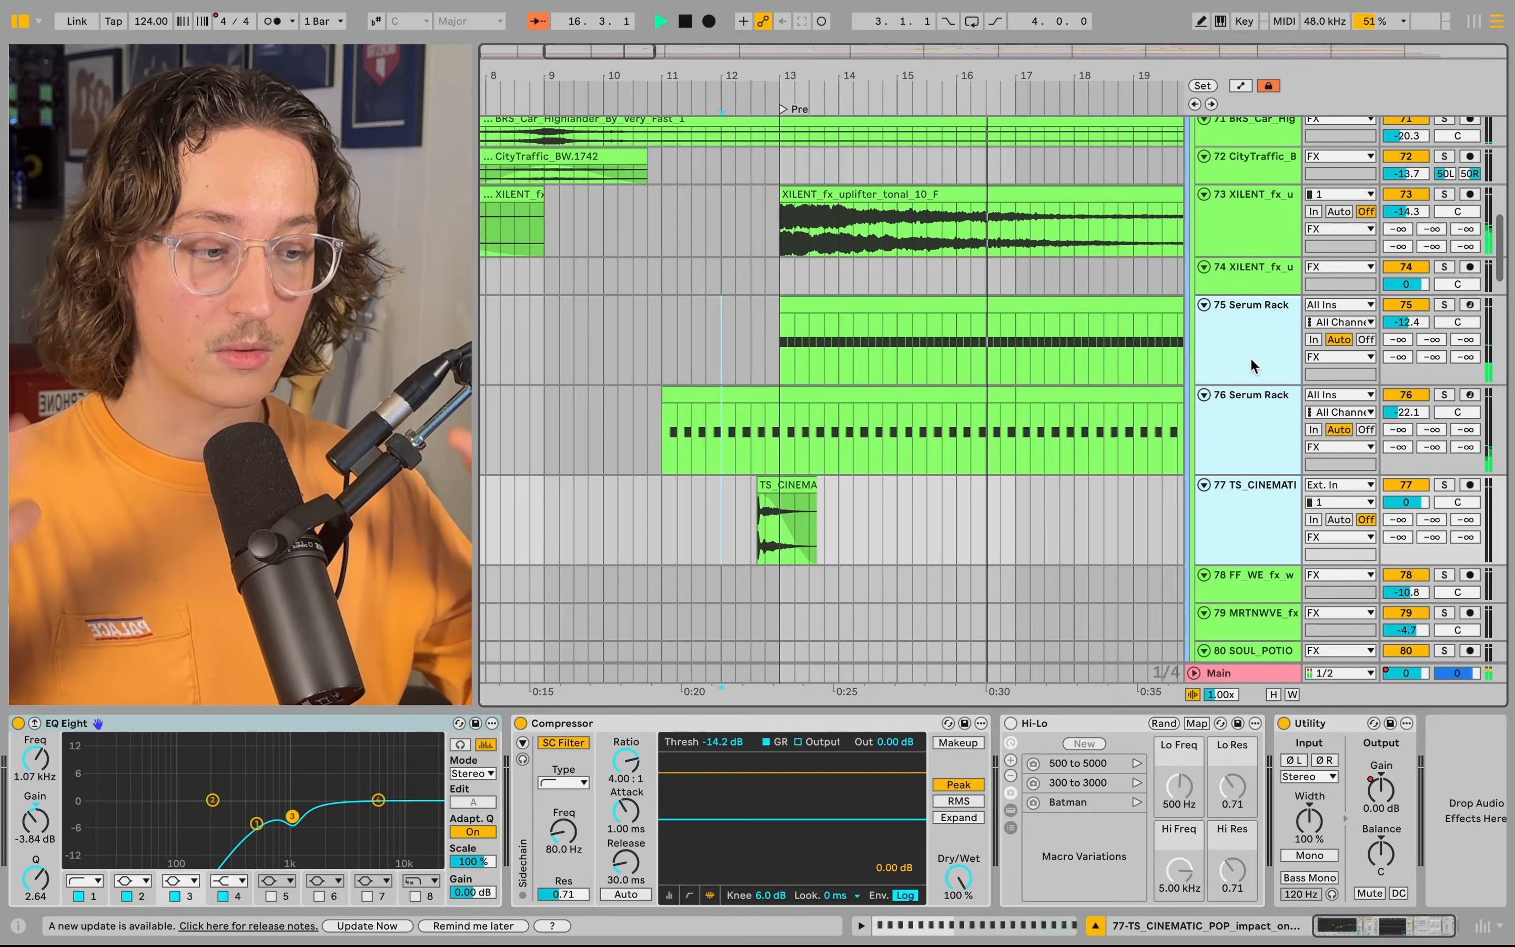
# - Solo the 75 Serum Rack, play it from 13.1.1 with its Serum 2 DS_DPW_fx_lazer_short patch shown, and close the plug-in window
pyautogui.press('s')
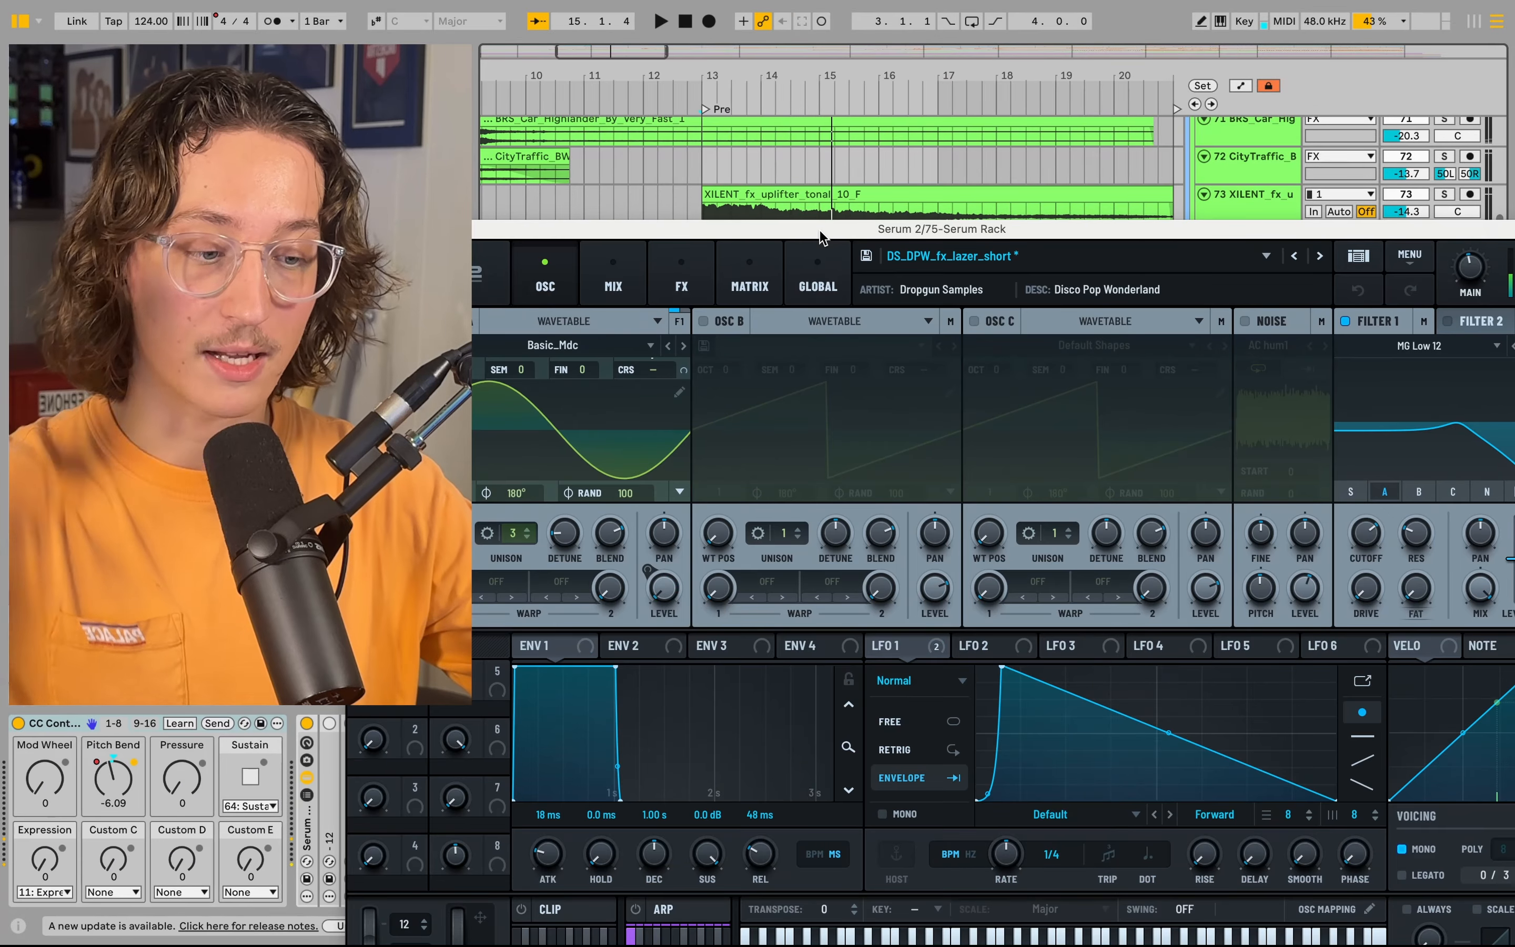
pyautogui.press('space')
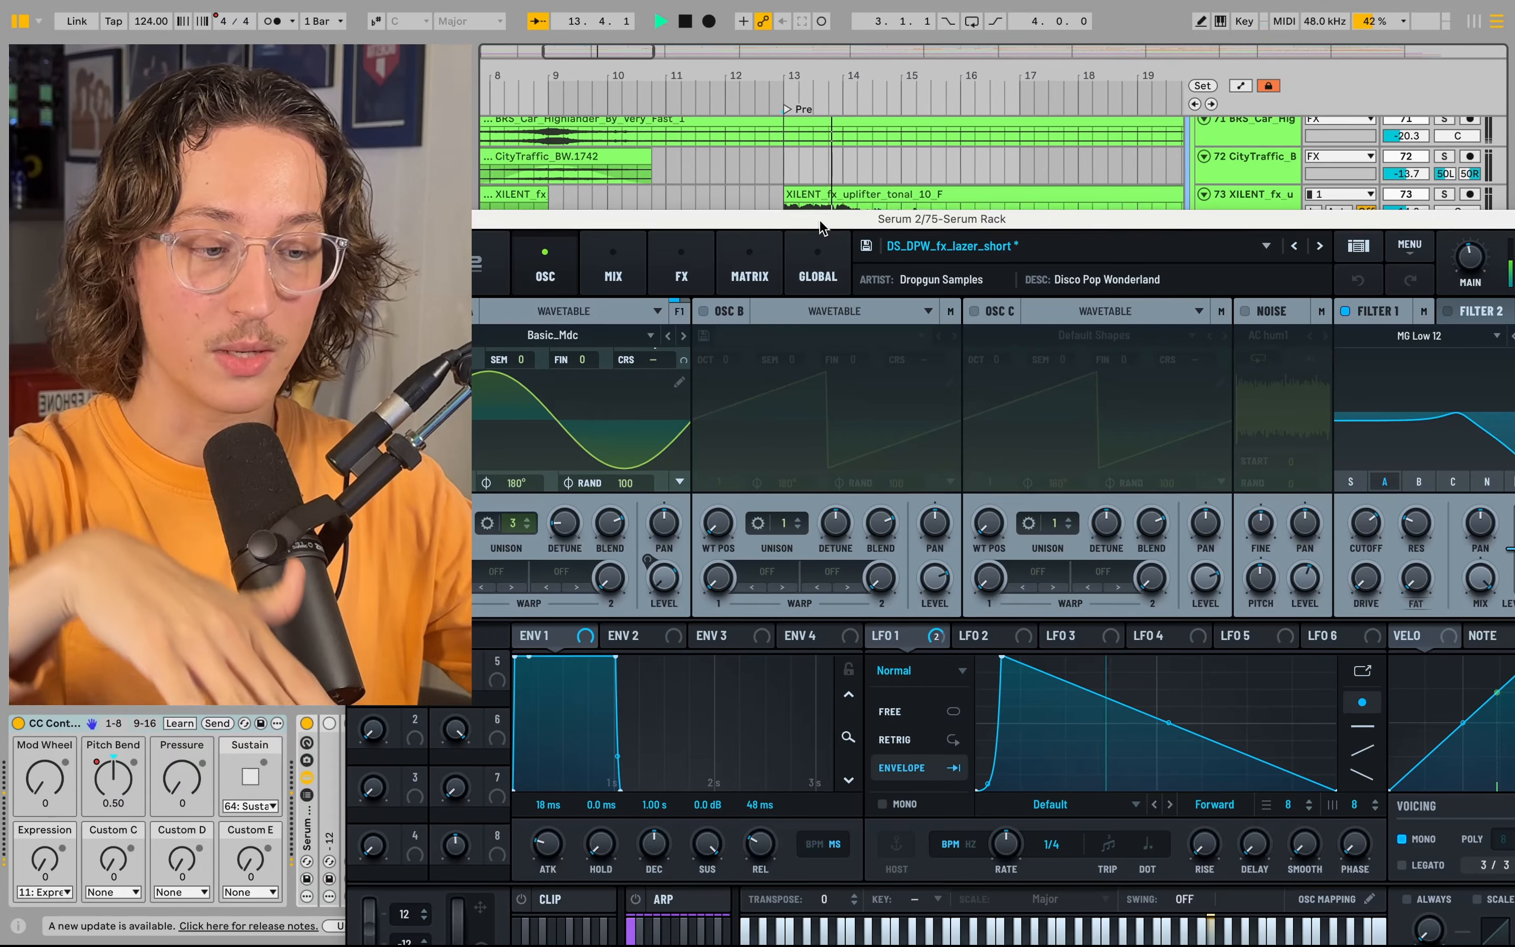
pyautogui.moveTo(819, 219); pyautogui.dragTo(819, 204)
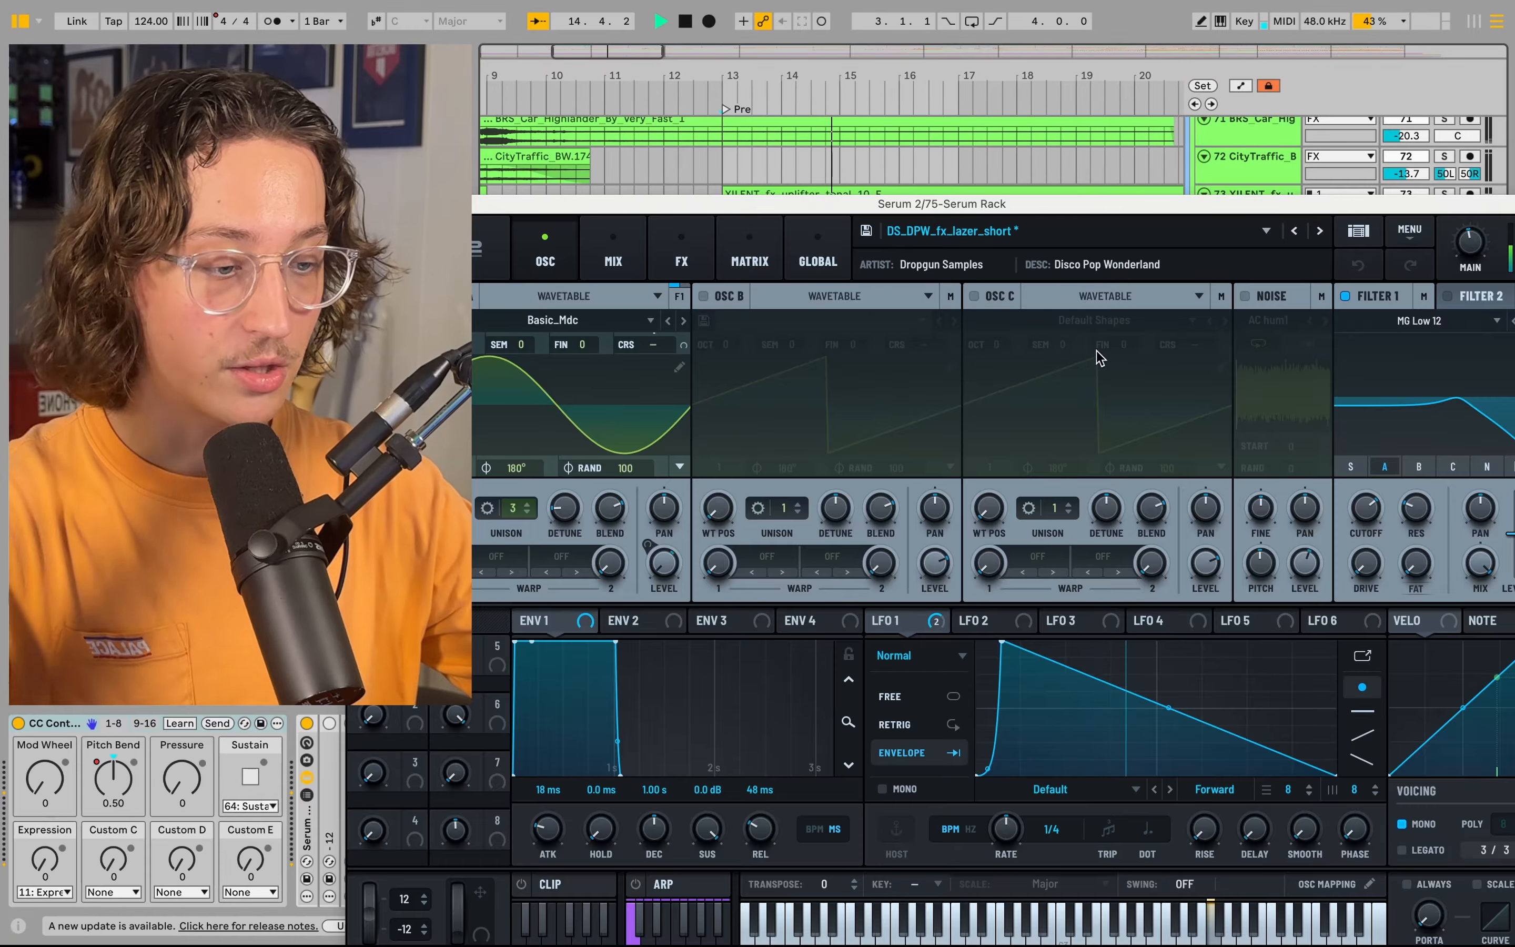
pyautogui.press('super+w')
pyautogui.scroll(-4, 1019, 439)
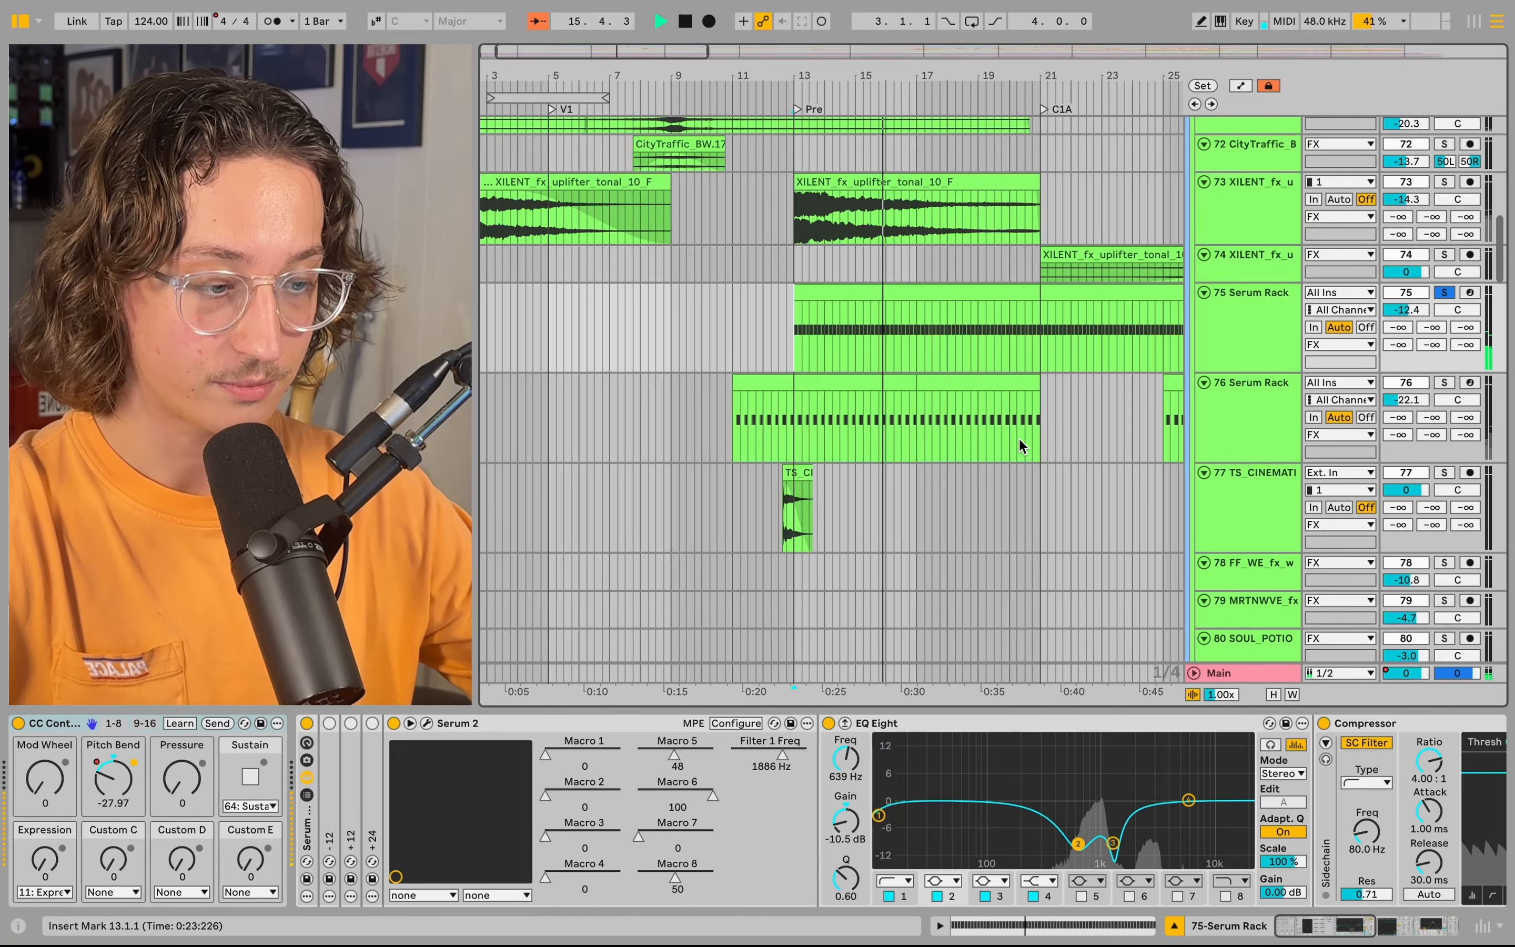
# - Play the soloed FX group from 27.1.1 into CB1 and look over its clips down to the 86 002_Impact track
pyautogui.hscroll(8, 1019, 438)
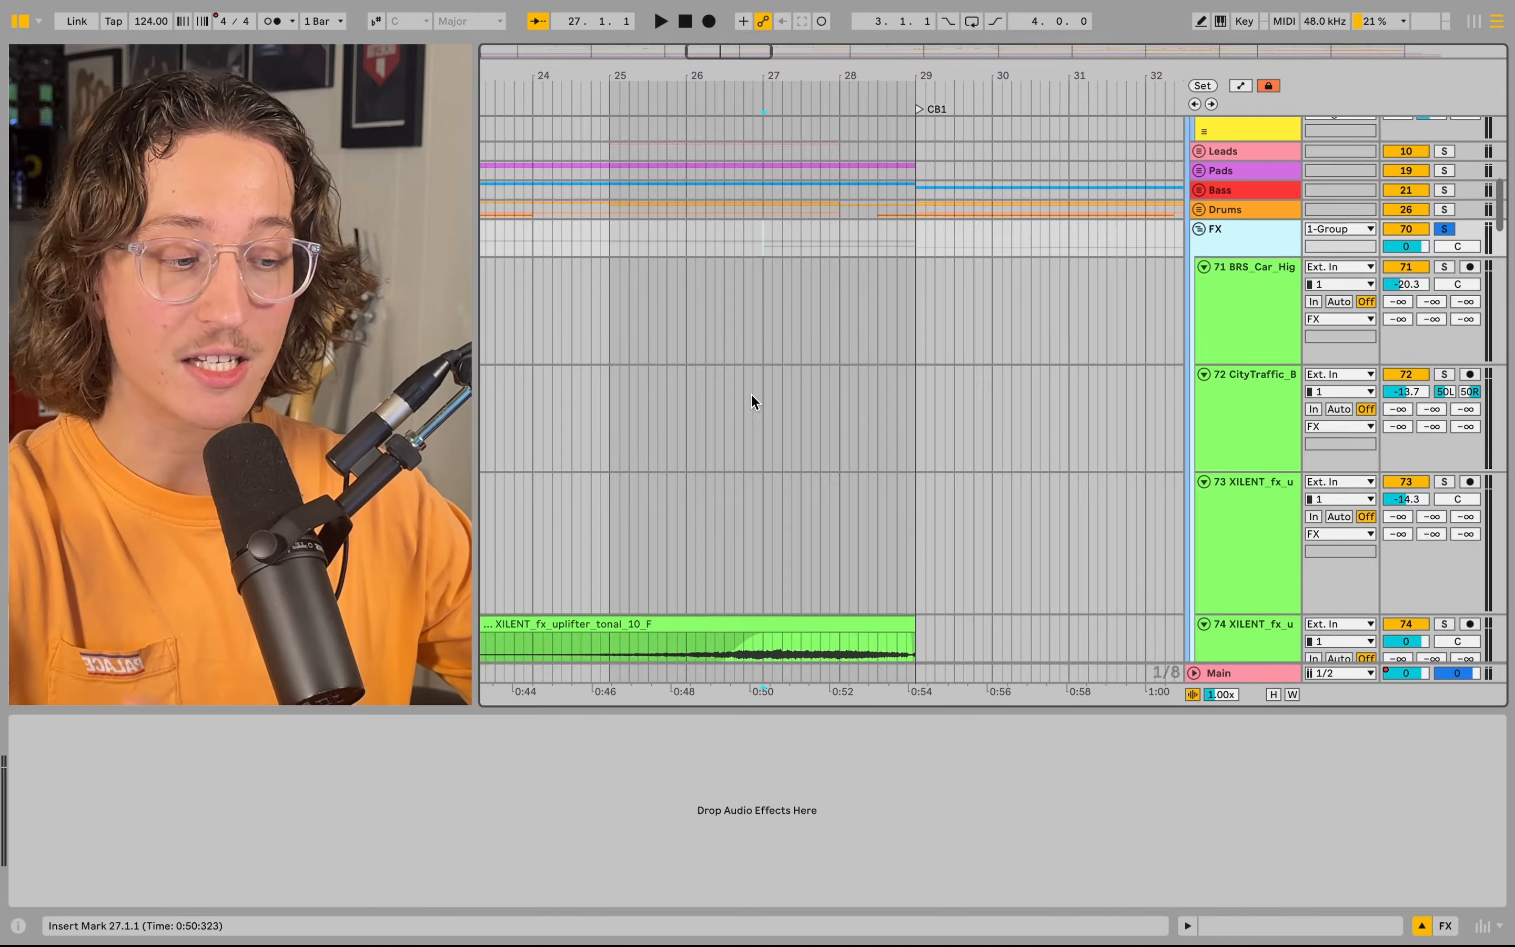
pyautogui.scroll(-3, 751, 395)
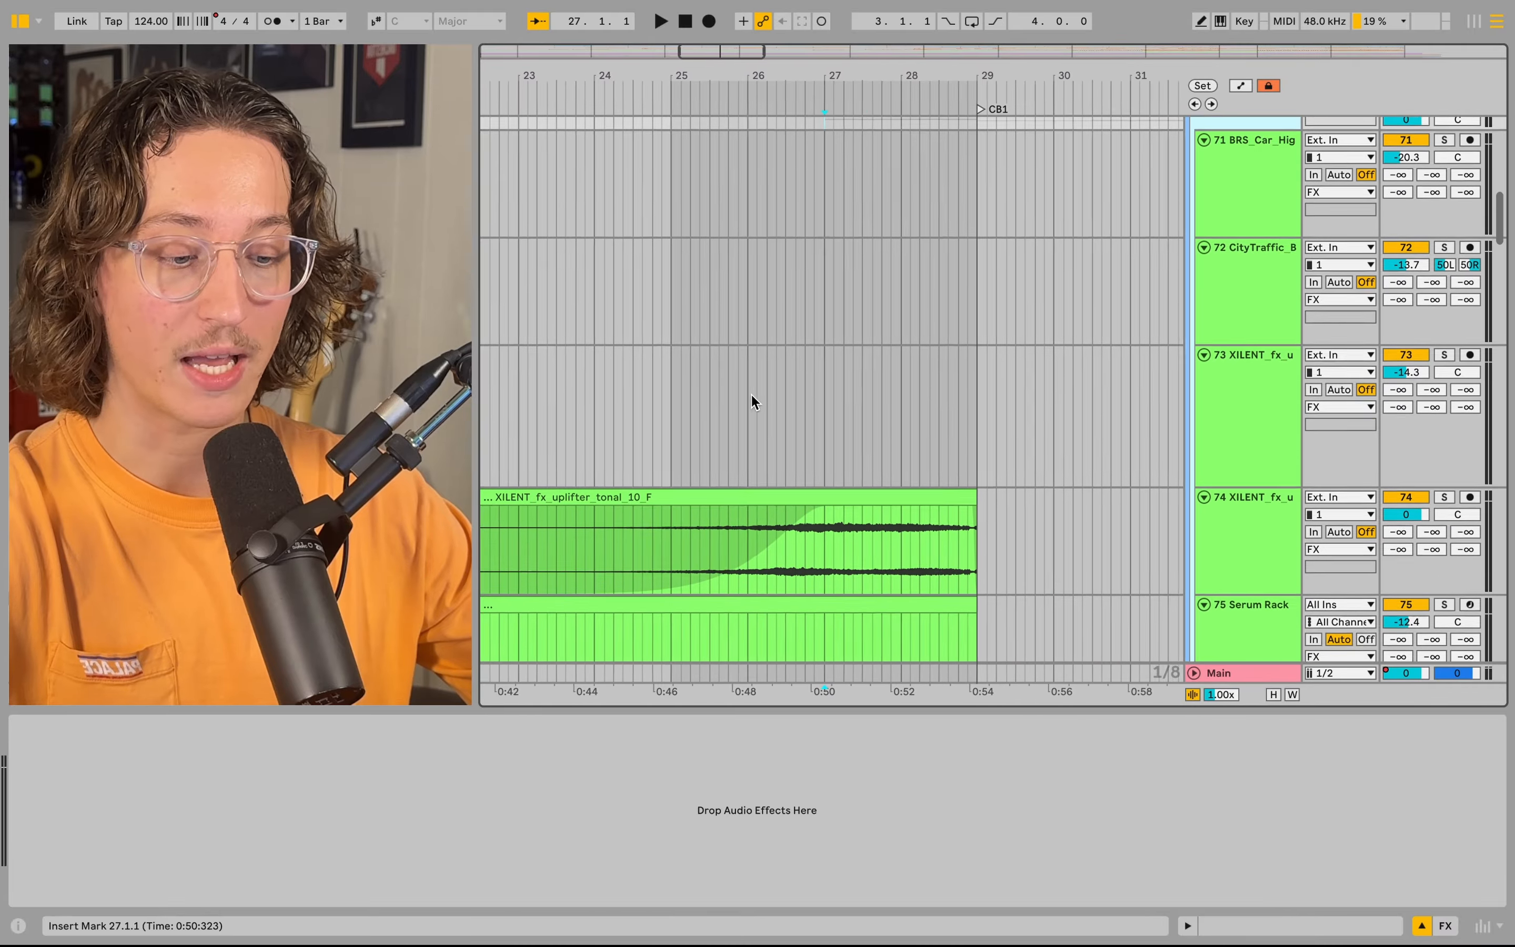
pyautogui.press('space')
pyautogui.scroll(-3, 752, 394)
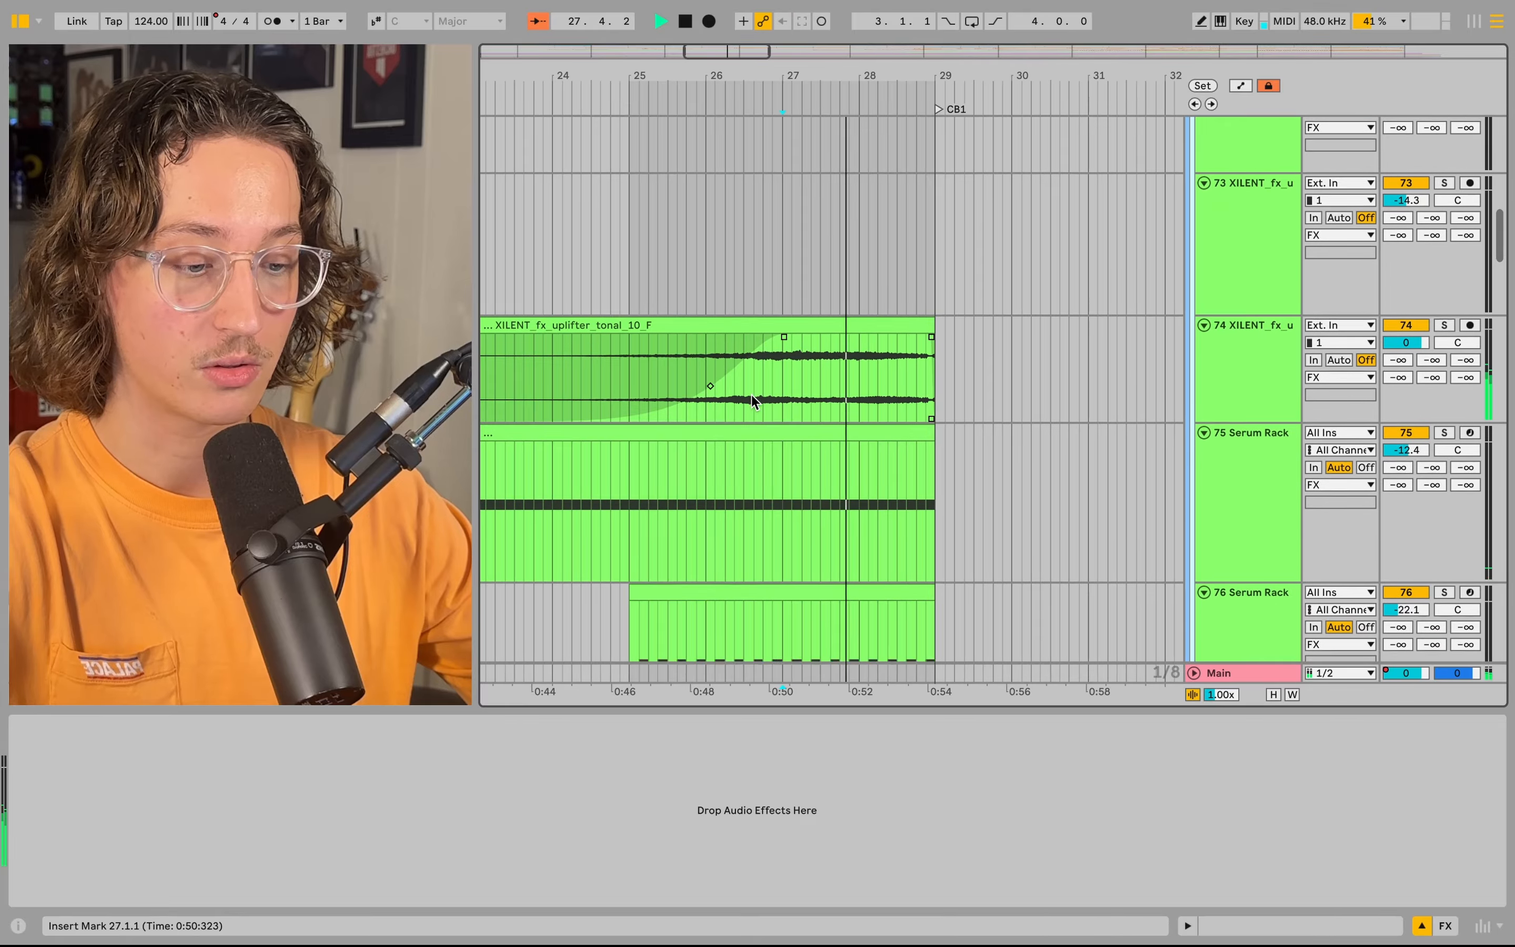
pyautogui.scroll(-10, 752, 395)
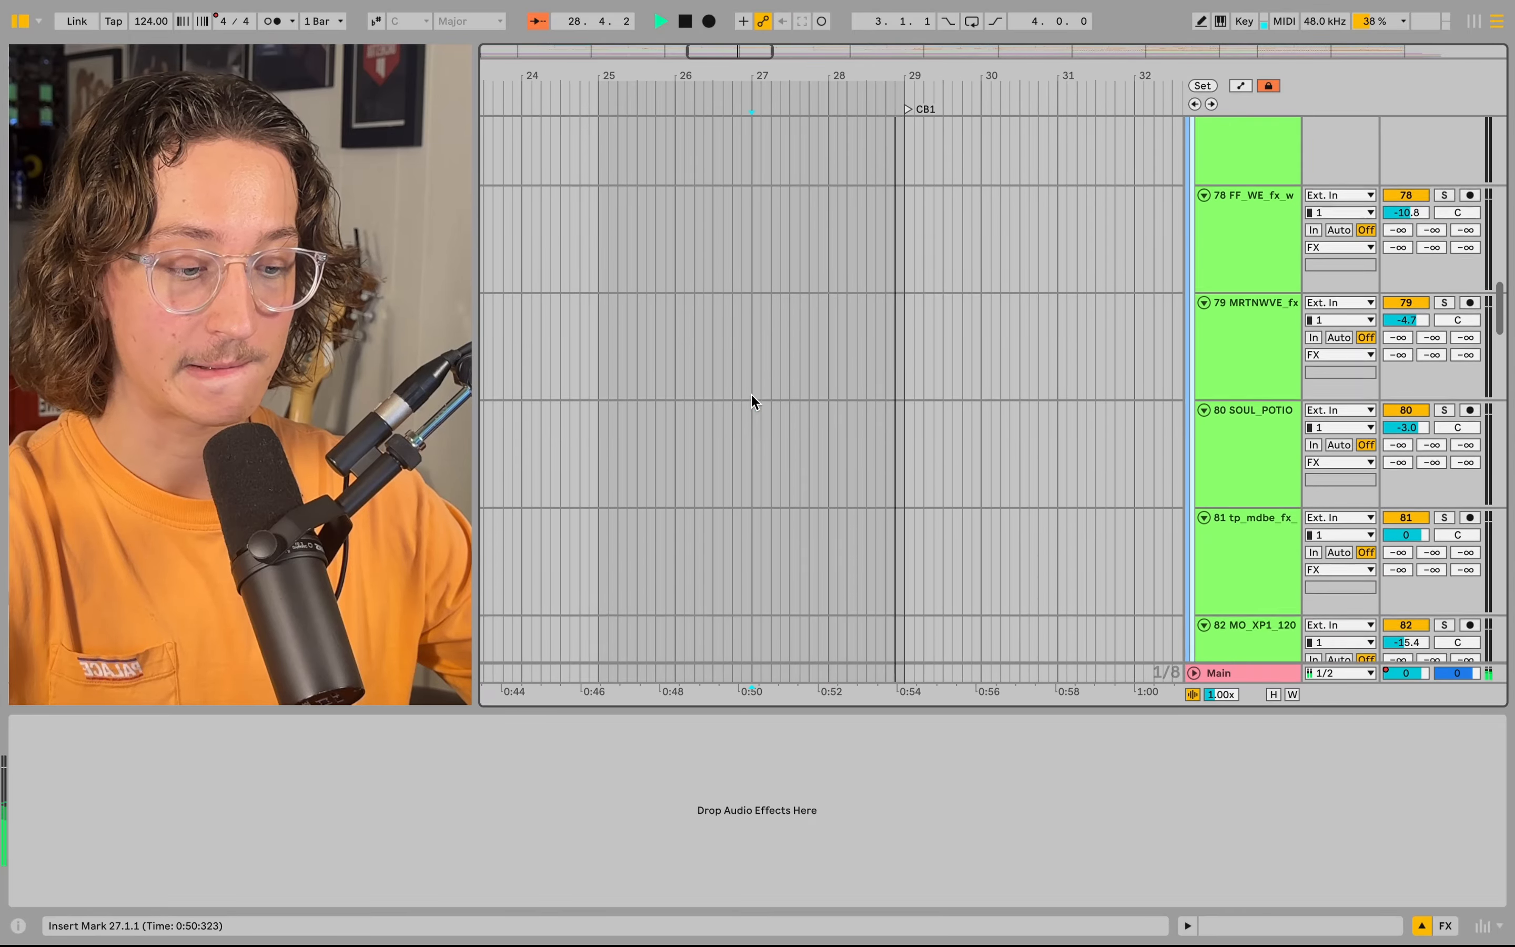
pyautogui.scroll(-10, 752, 394)
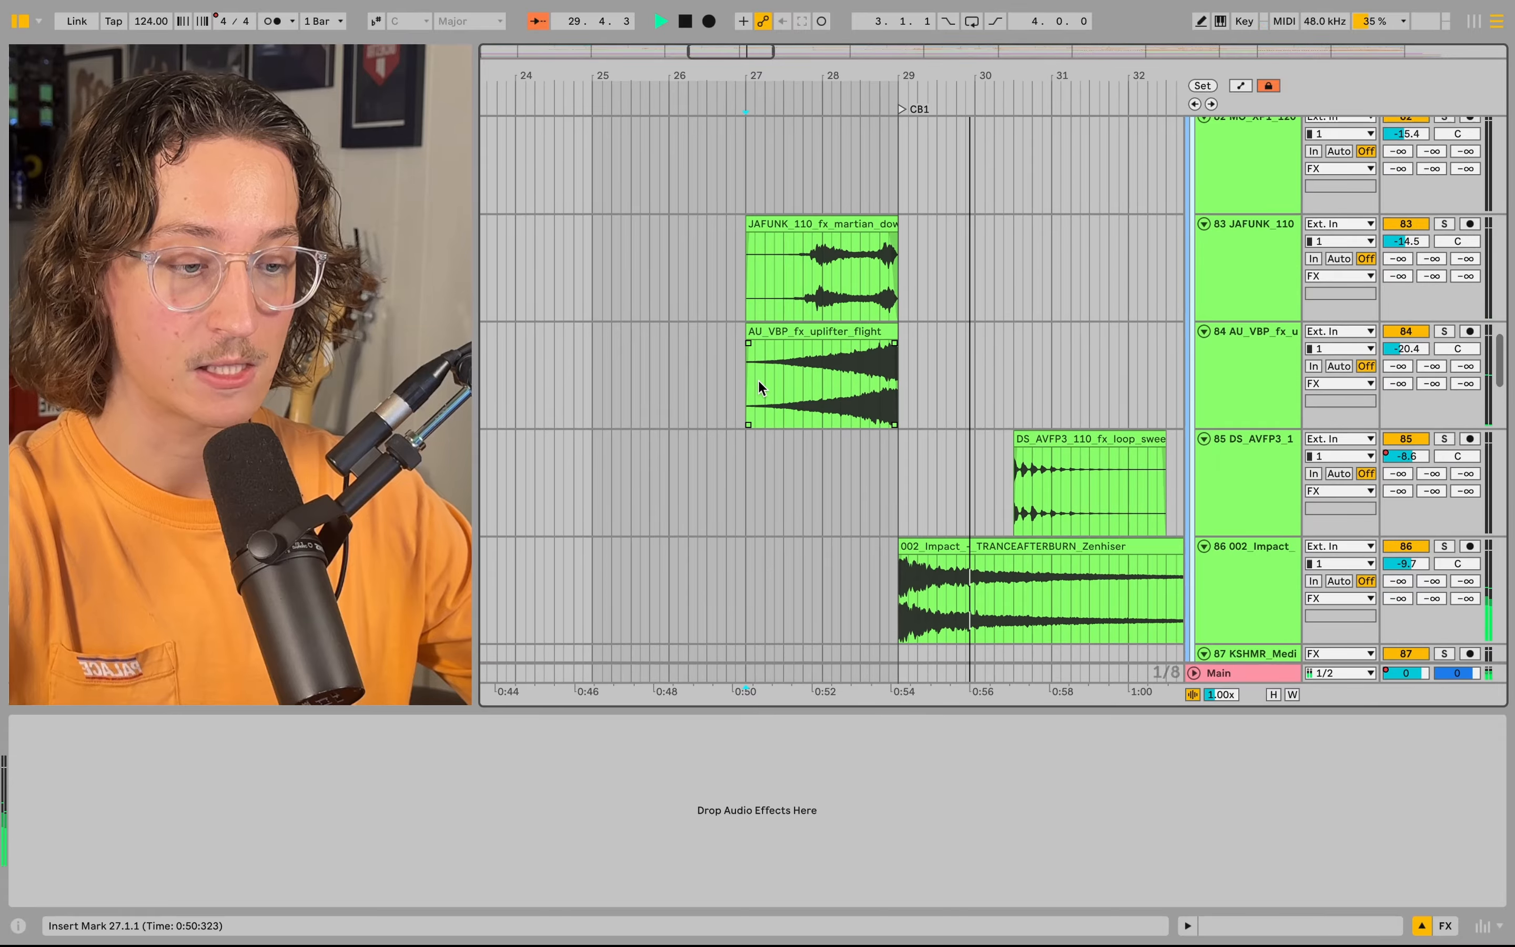
pyautogui.scroll(-2, 759, 388)
pyautogui.scroll(-3, 759, 387)
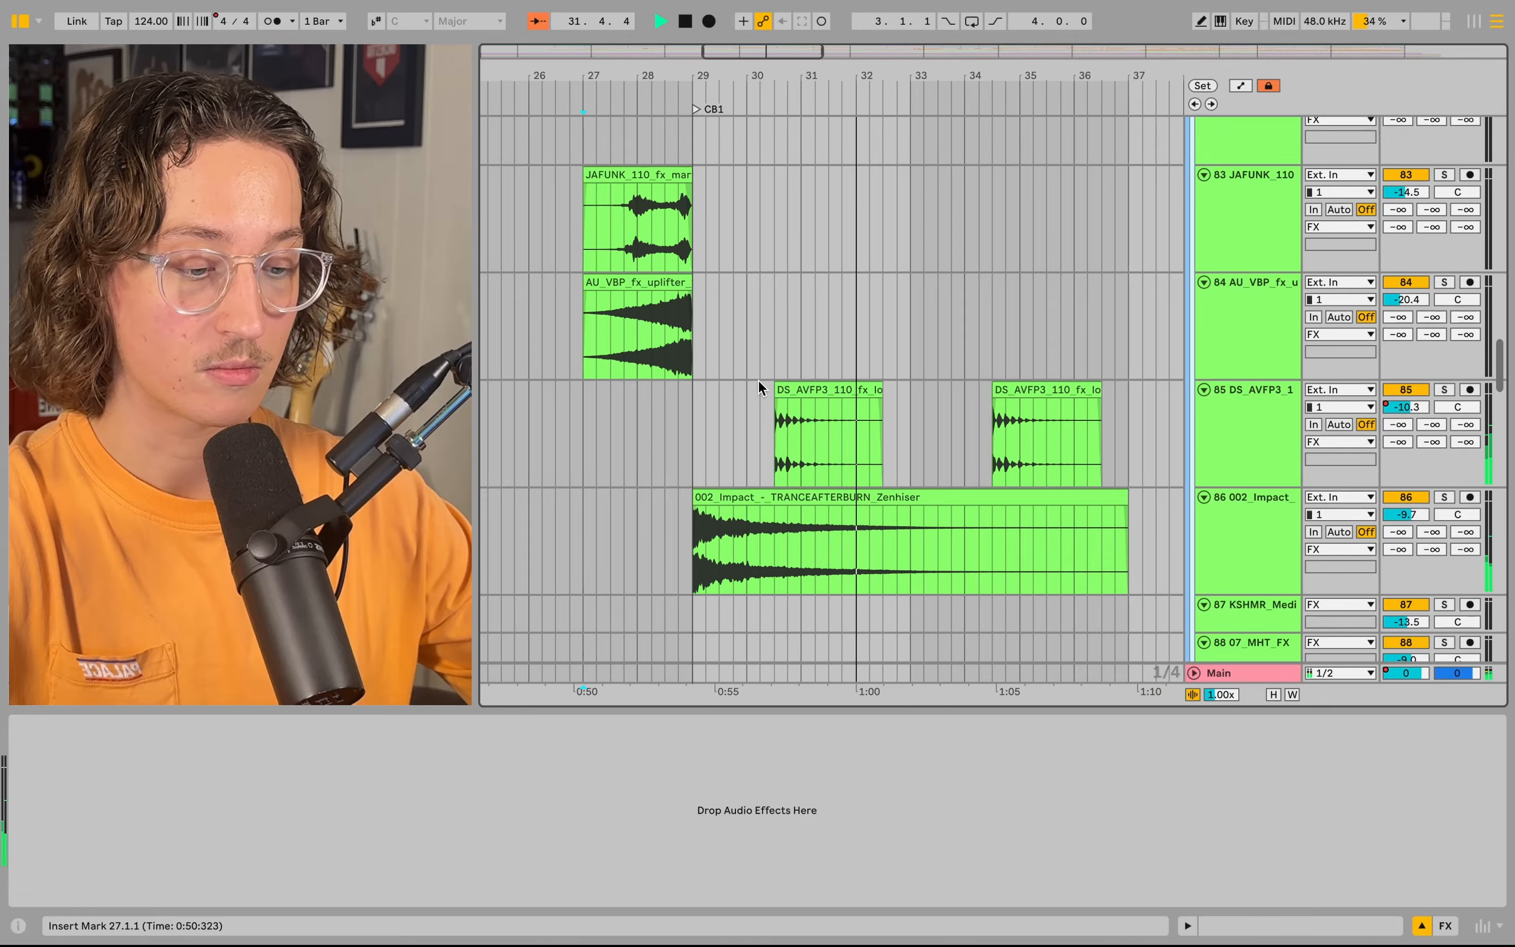
pyautogui.press('space')
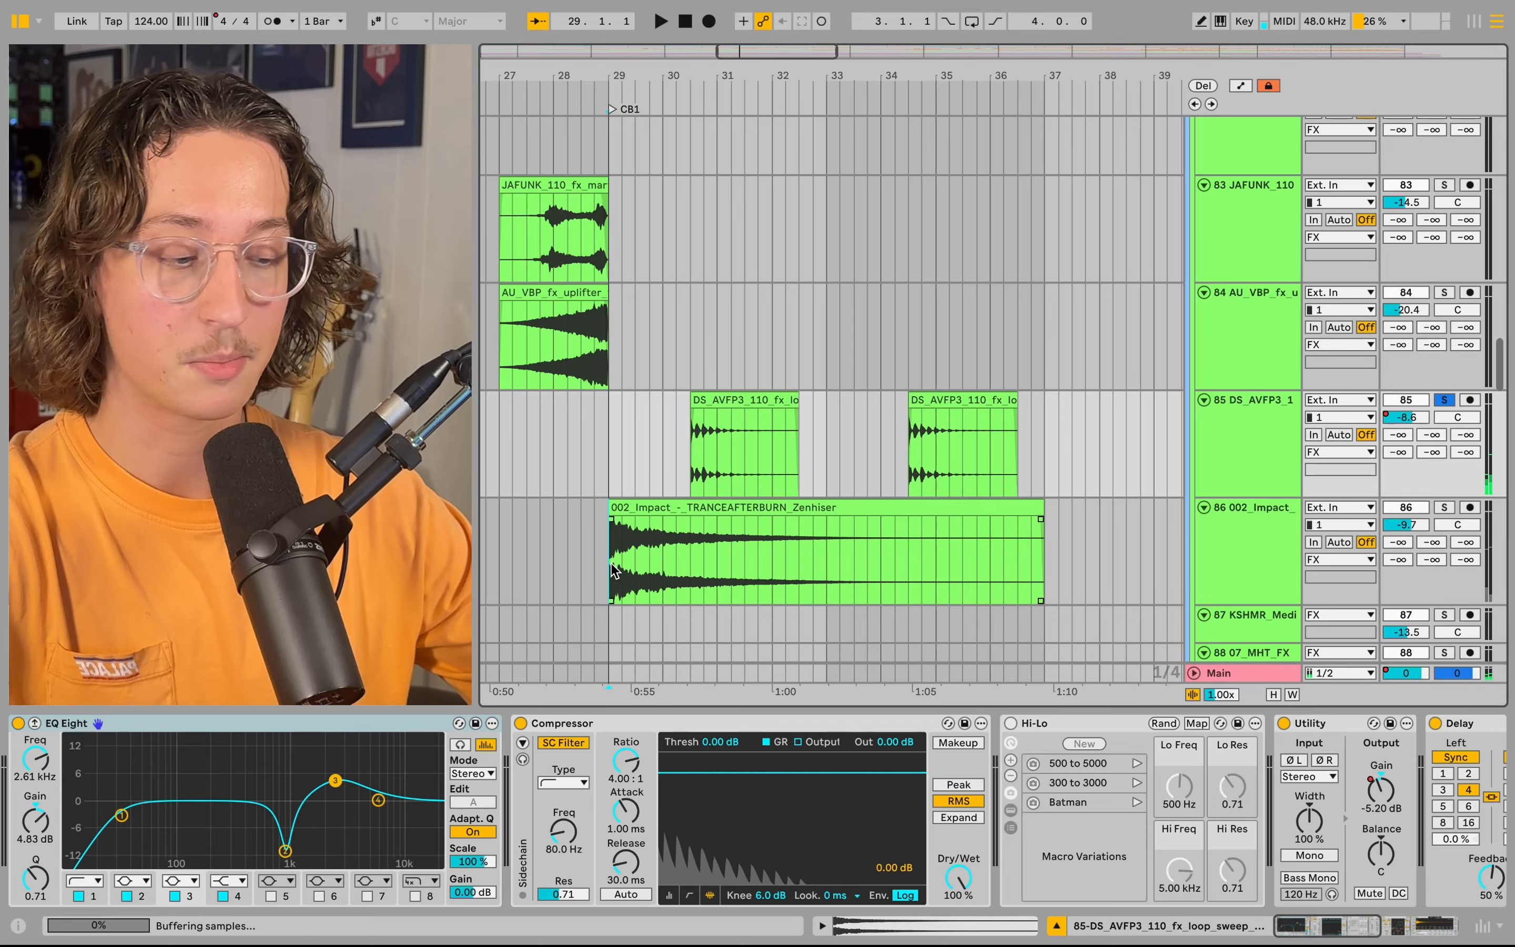
# - Solo the 86 002_Impact track and play the impact from 29.1.1 at CB1
pyautogui.click(611, 564)
pyautogui.press('s')
pyautogui.press('space')
# - Add the 85 DS_AVFP3 sweep loop to the soloed impact, play both from 30.3.1, and look over the surrounding FX clips
pyautogui.keyDown('shift'); pyautogui.click(881, 453); pyautogui.keyUp('shift')
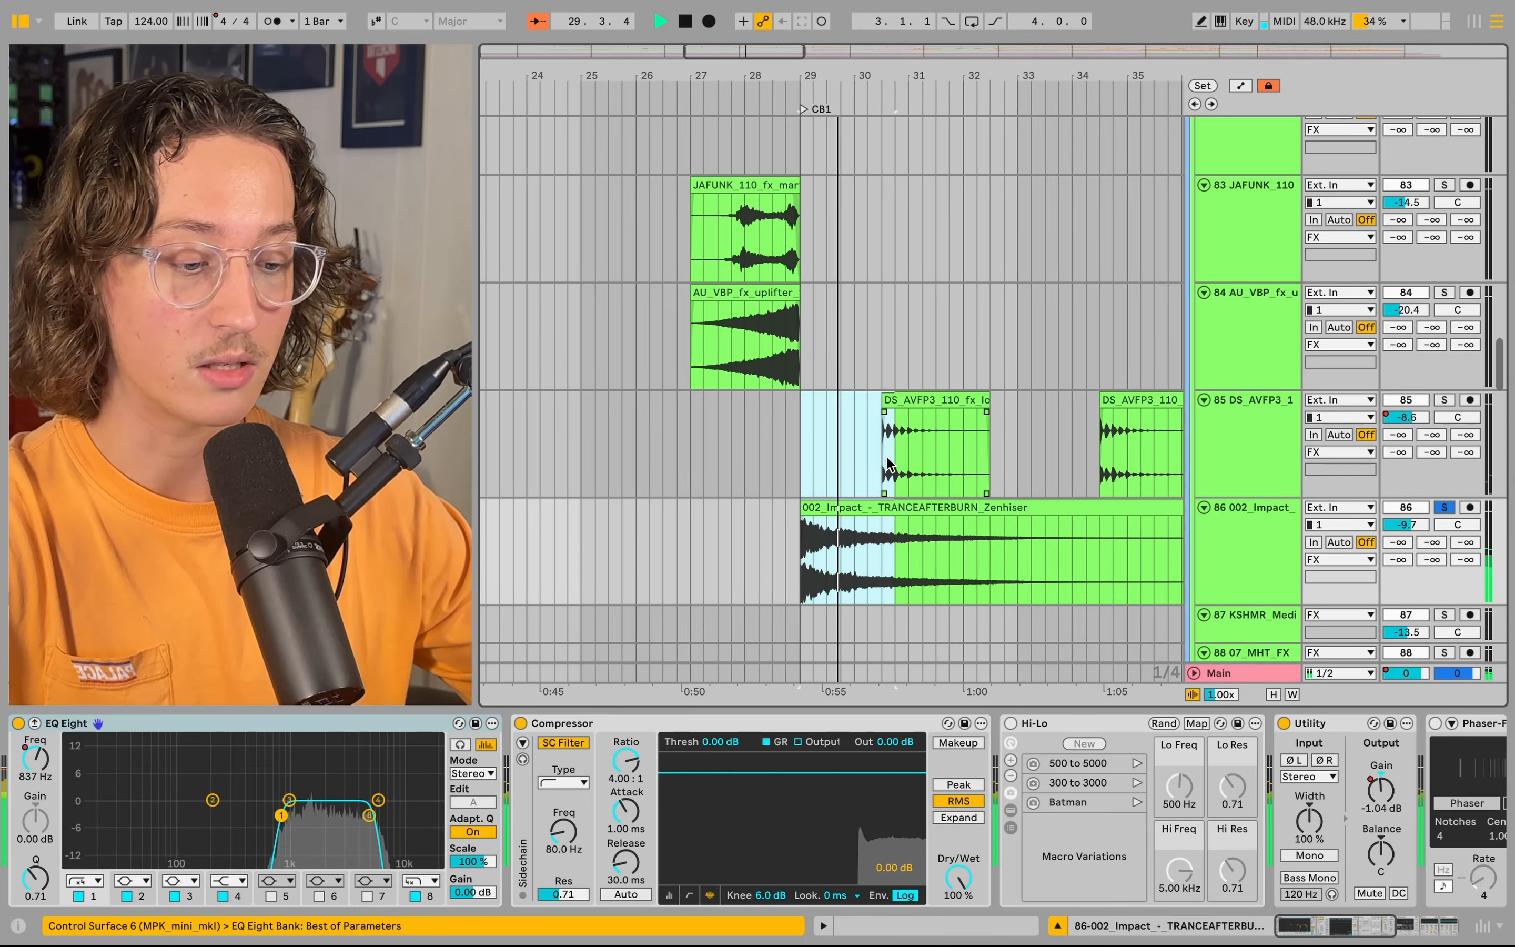
pyautogui.press('s')
pyautogui.click(880, 453)
pyautogui.press('space')
pyautogui.press('space')
pyautogui.hscroll(5, 880, 453)
pyautogui.scroll(-3, 880, 453)
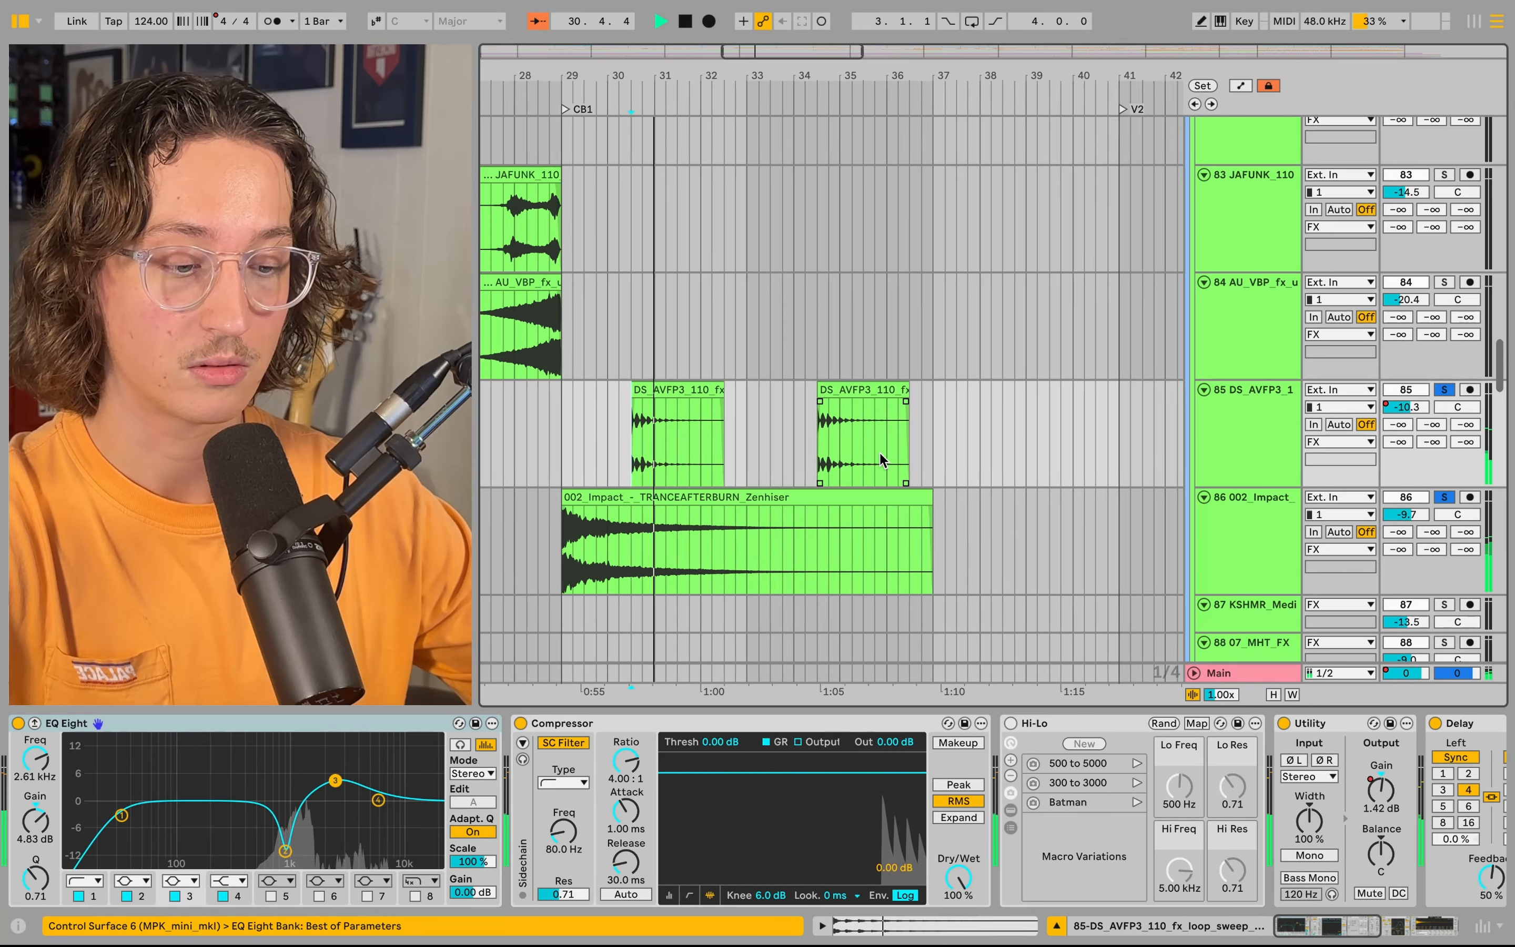
pyautogui.hscroll(-3, 801, 461)
pyautogui.scroll(2, 801, 460)
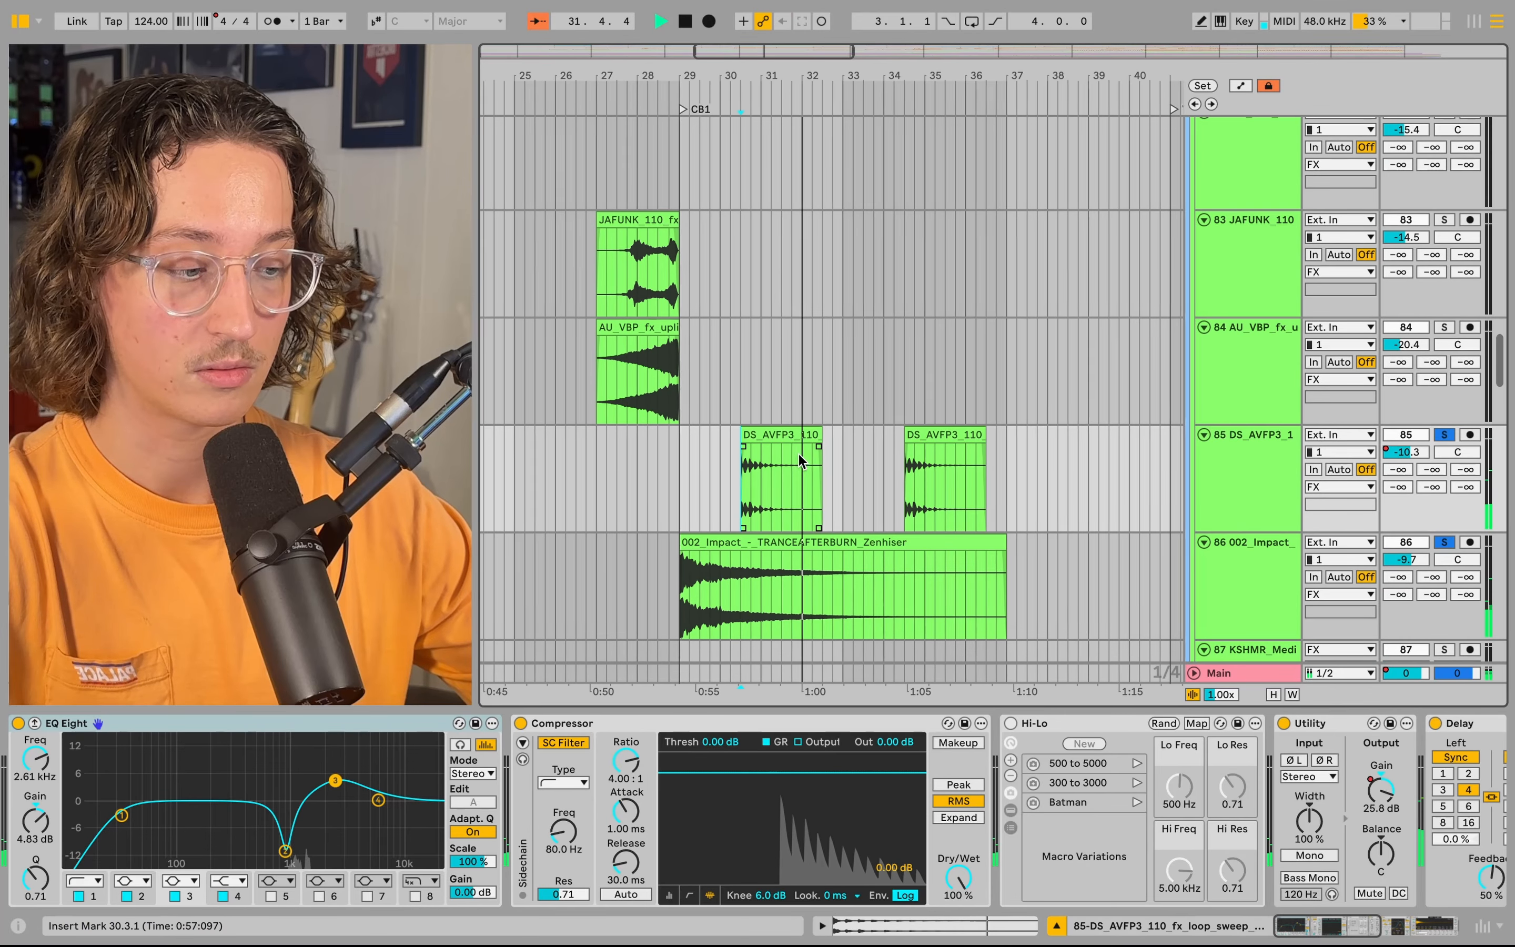
pyautogui.scroll(10, 798, 451)
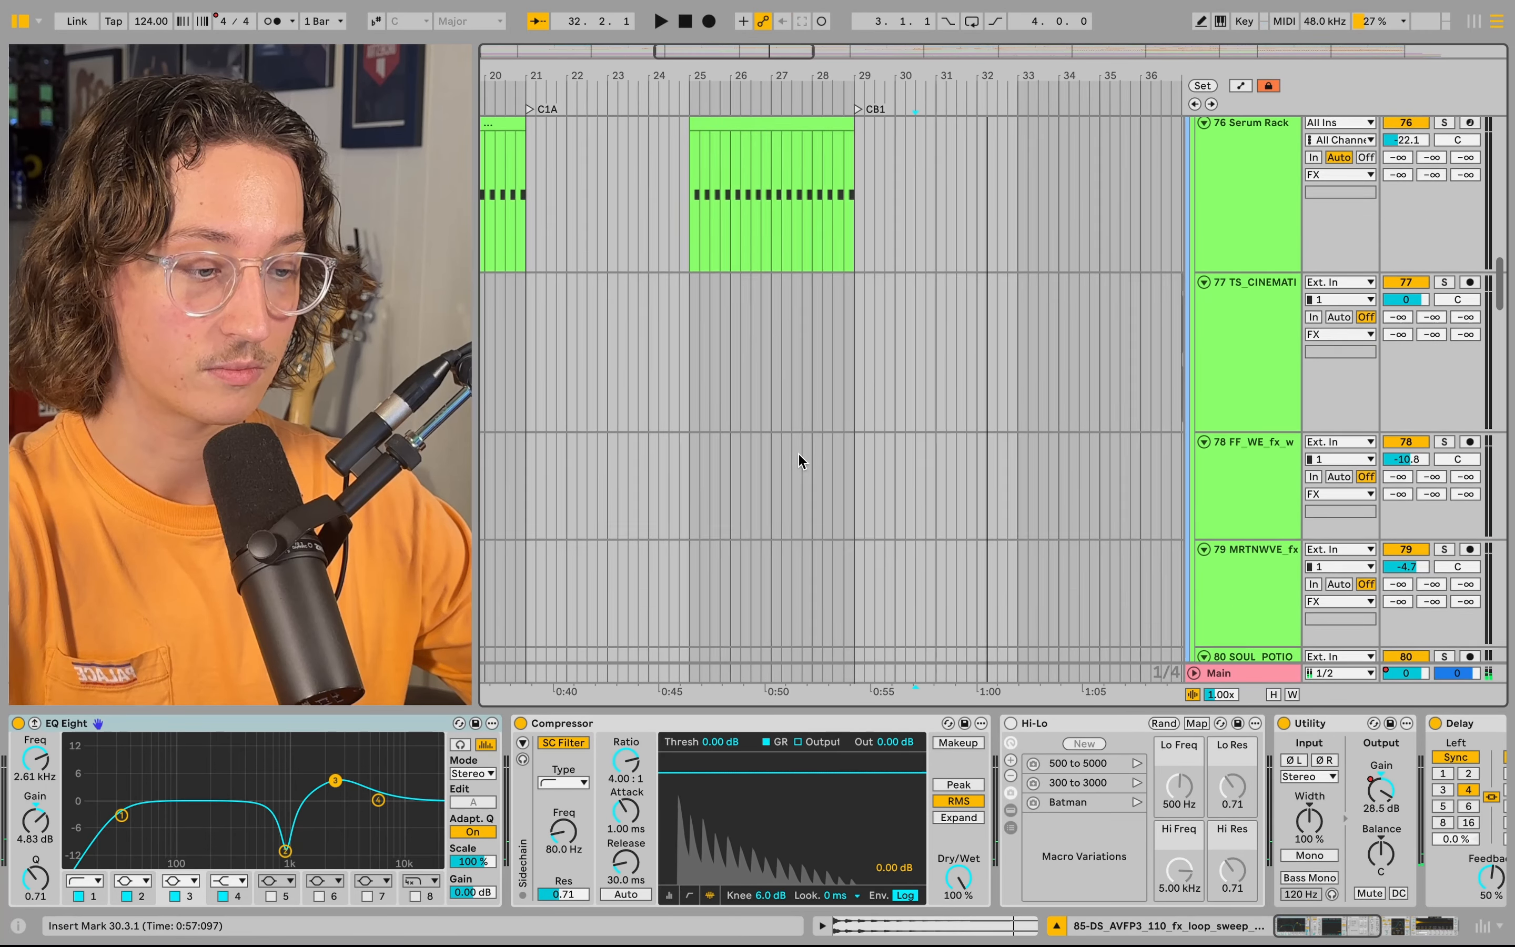
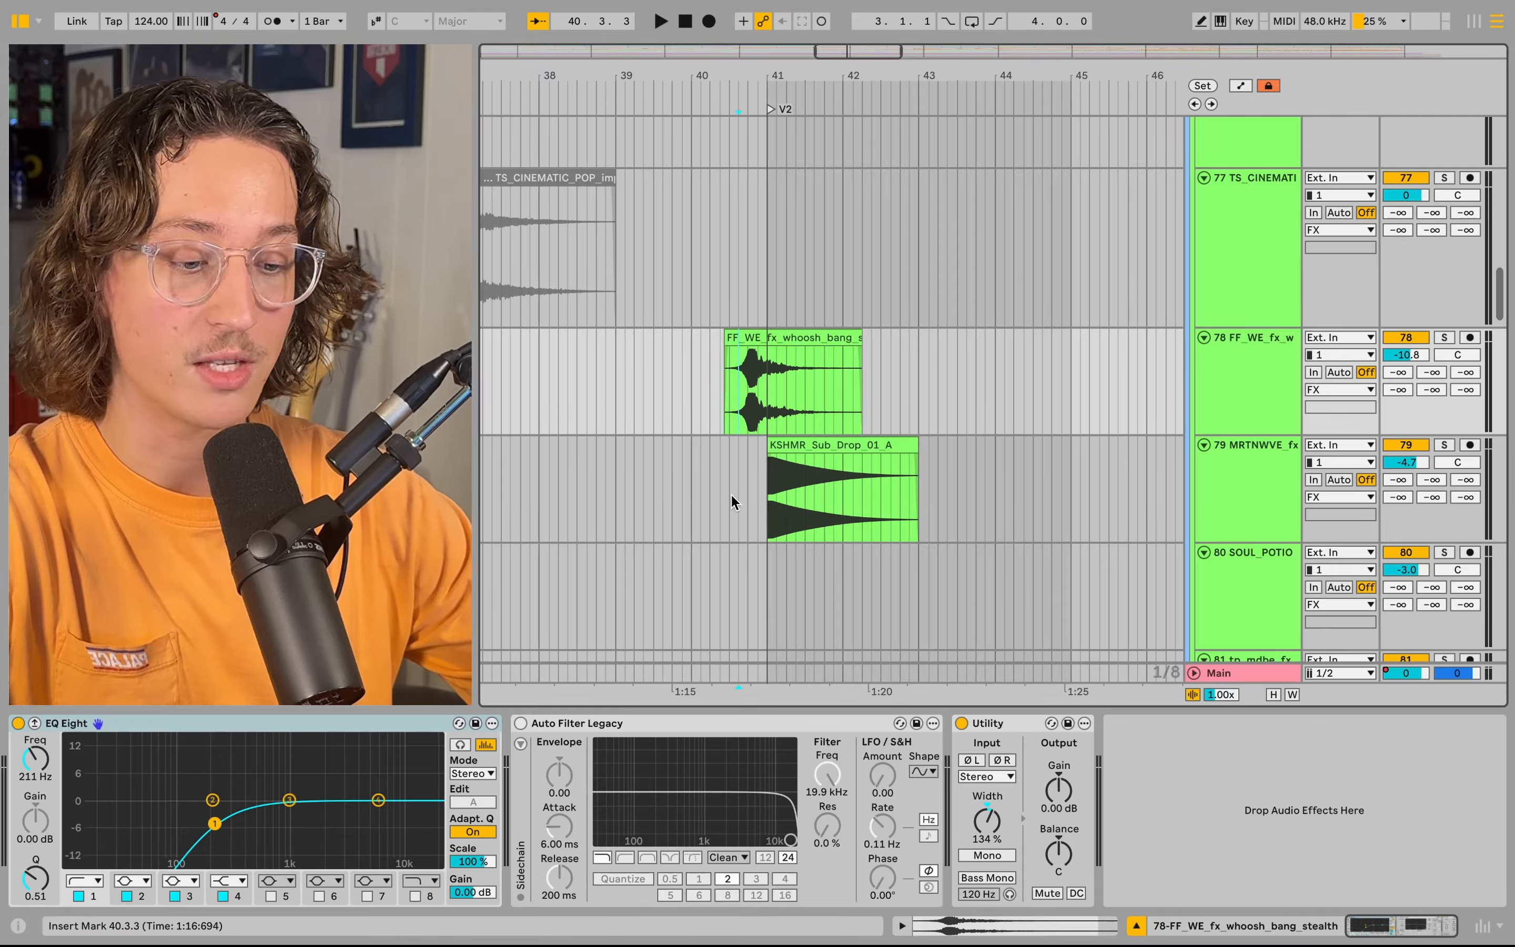
# - Solo the 78 FF_WE whoosh and 79 KSHMR_Sub_Drop tracks together and play them from 40.3.1 into V2
pyautogui.keyDown('shift'); pyautogui.click(731, 492); pyautogui.keyUp('shift')
pyautogui.press('s')
pyautogui.press('space')
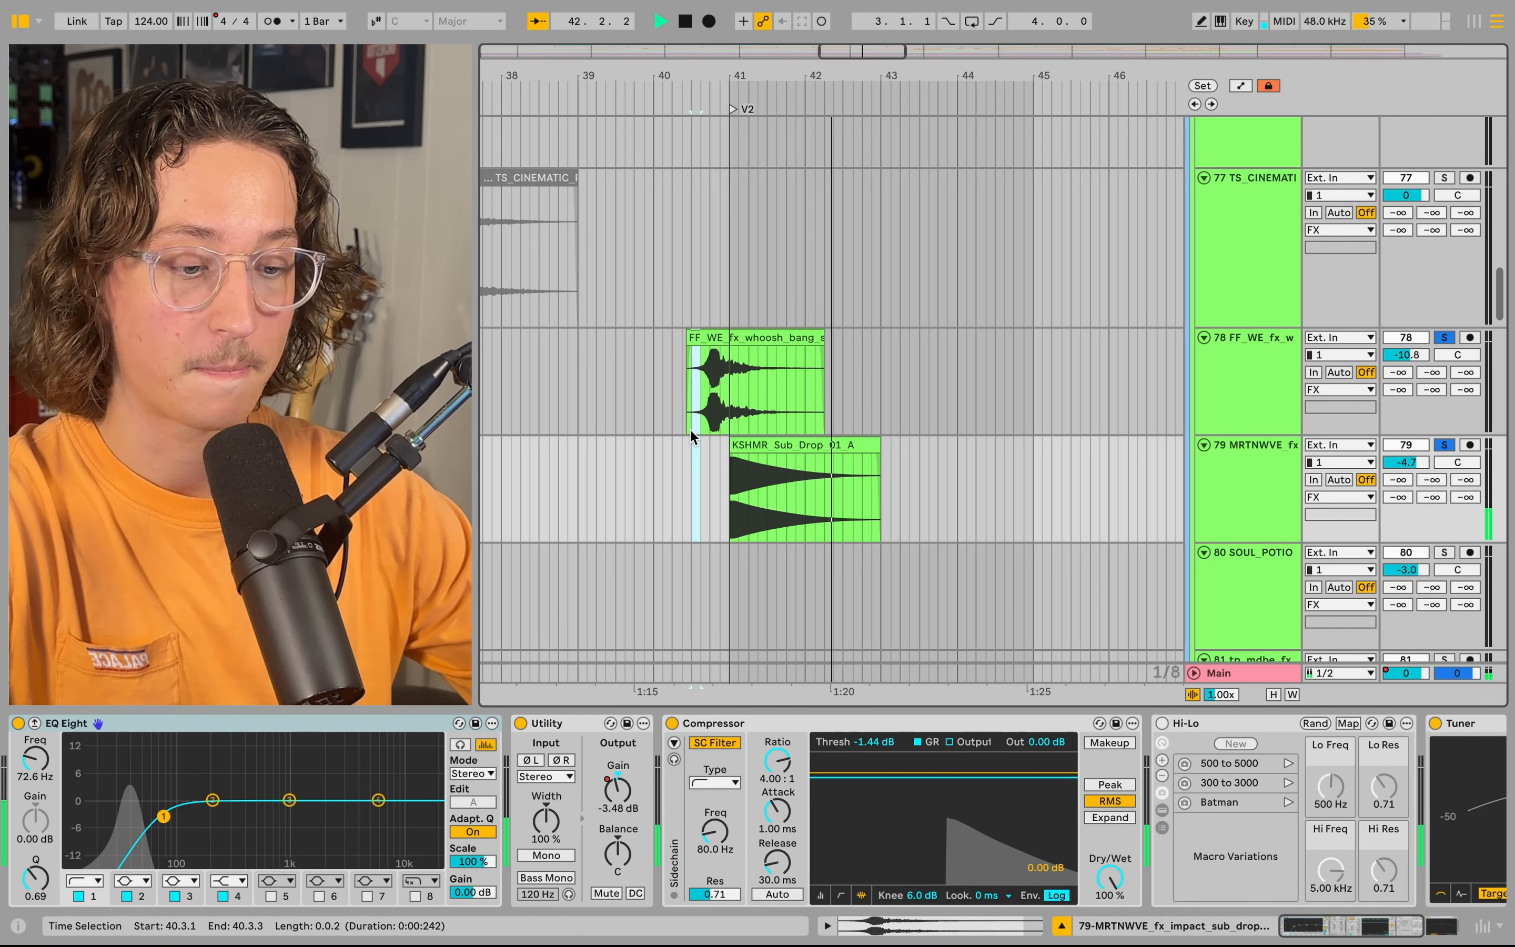
pyautogui.press('space')
# - Clear the solo on the whoosh and sub drop and play the transition into V2 from 40.2.3
pyautogui.click(669, 398)
pyautogui.press('s')
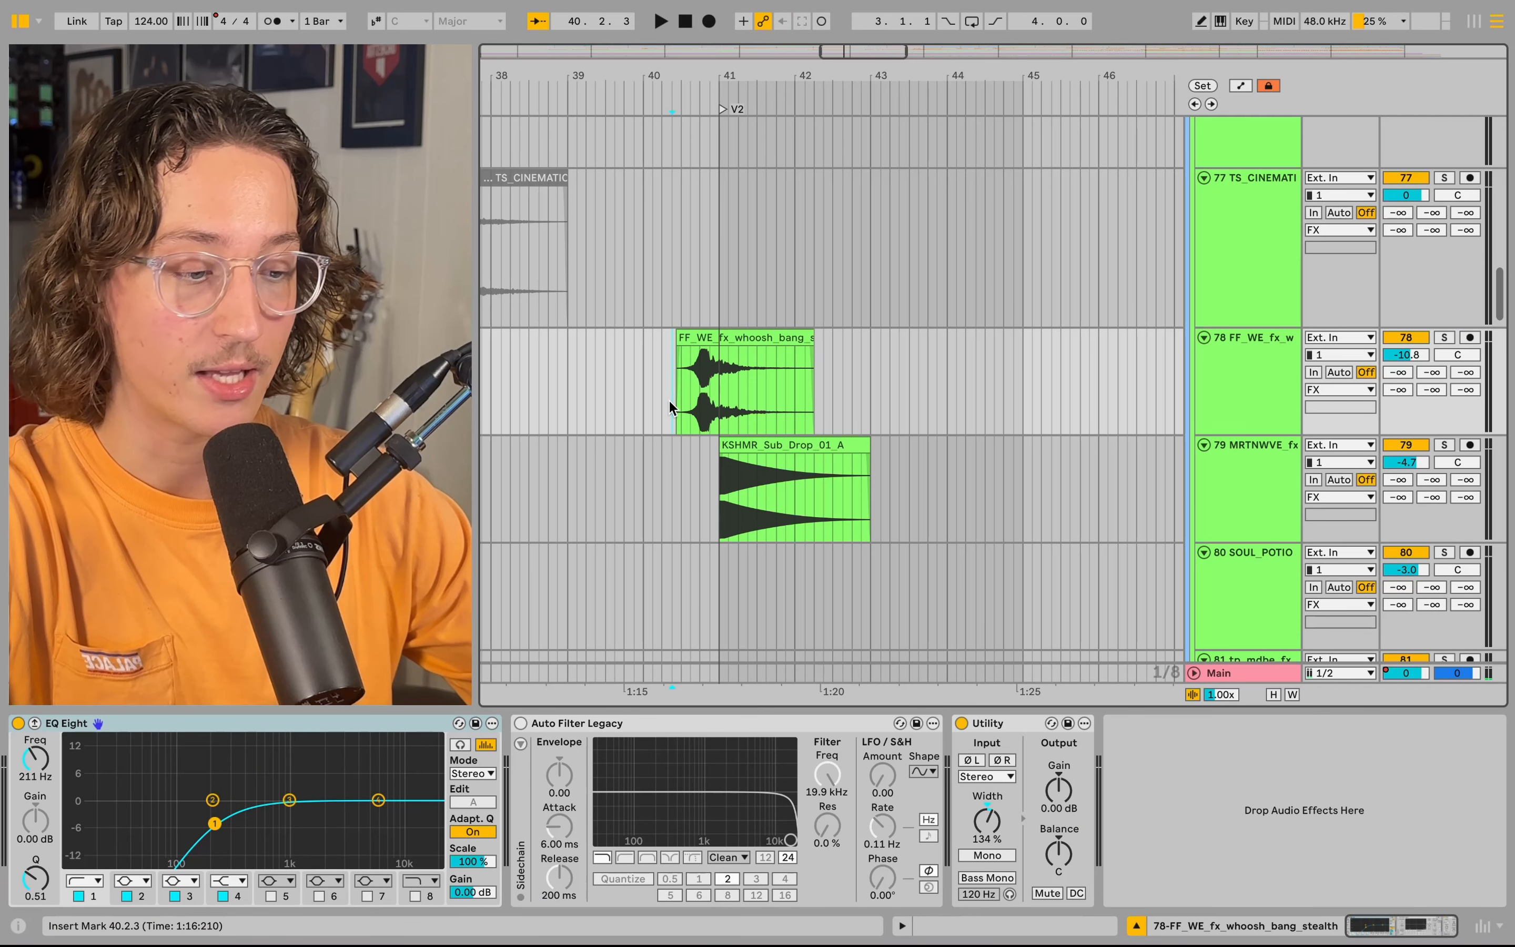
pyautogui.press('space')
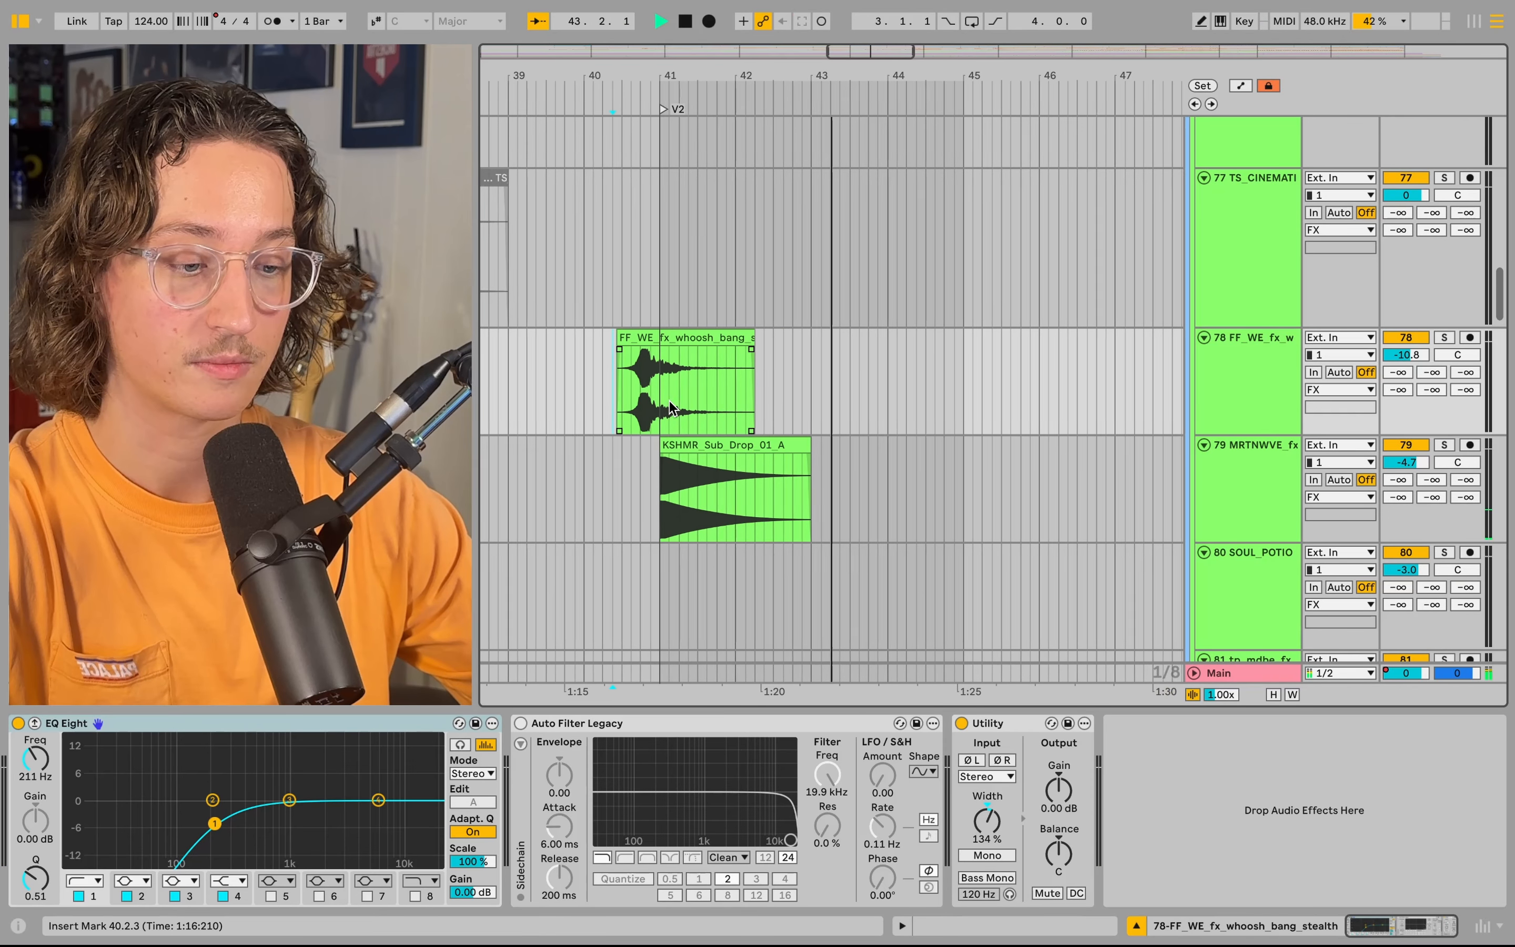
# - Find the chime and star FX clips leading into Pre2 and show the effects on the 97 NW_NDRE track
pyautogui.scroll(-5, 668, 403)
pyautogui.scroll(-8, 669, 403)
pyautogui.scroll(-10, 668, 404)
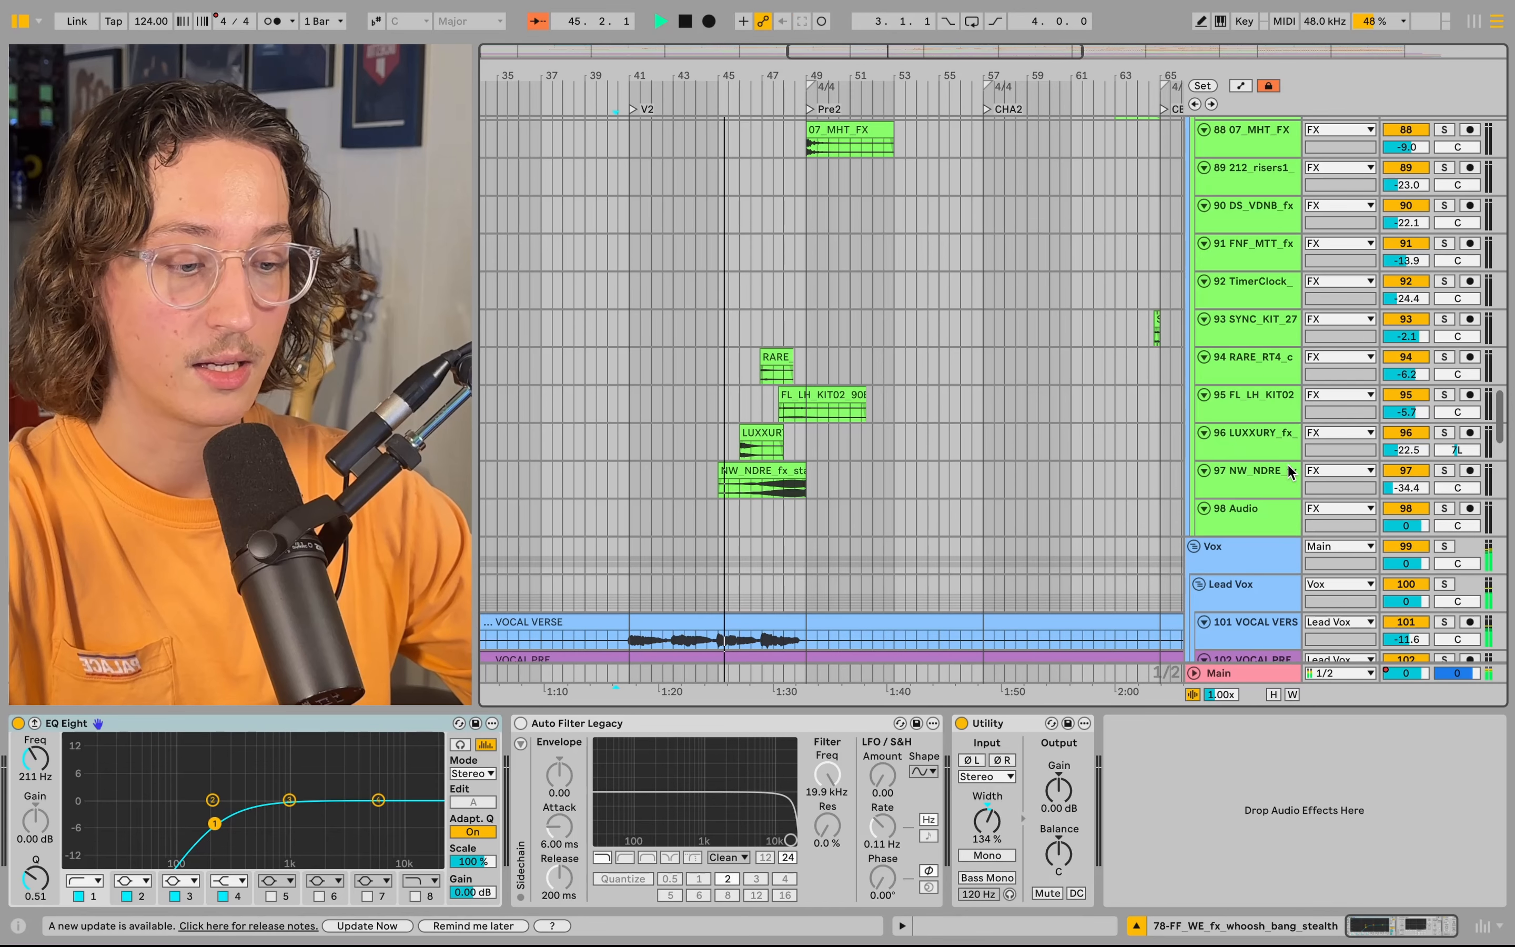
pyautogui.scroll(5, 814, 427)
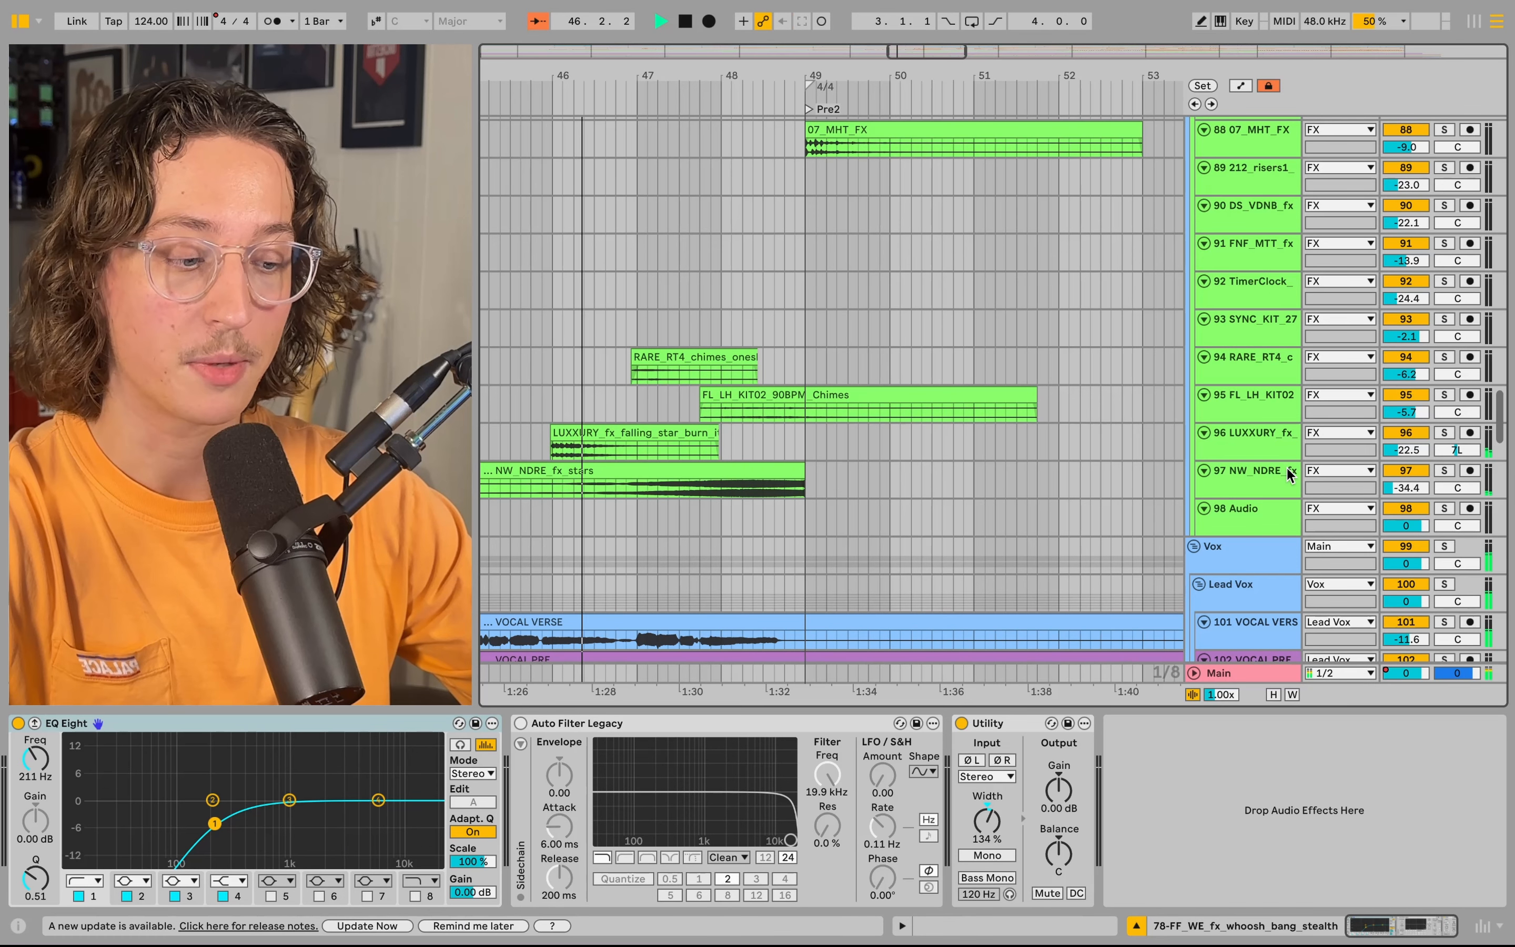
pyautogui.click(1261, 472)
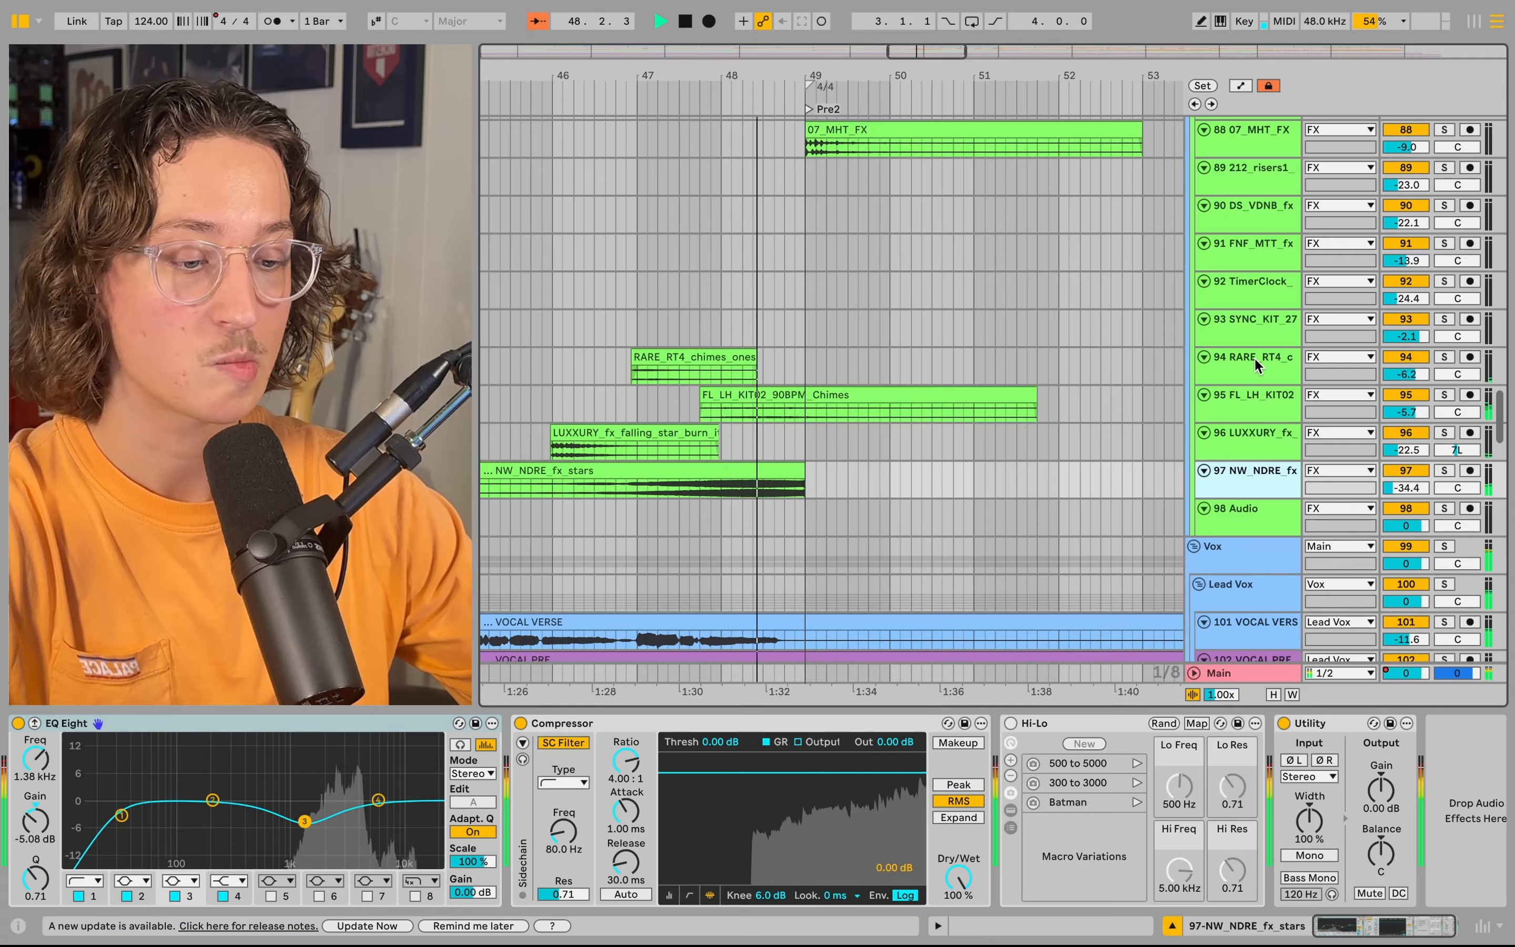
# - Solo the chime and star tracks 94 through 97 together and play them from bar 46 into Pre2
pyautogui.scroll(-2, 1027, 437)
pyautogui.hscroll(-2, 1028, 438)
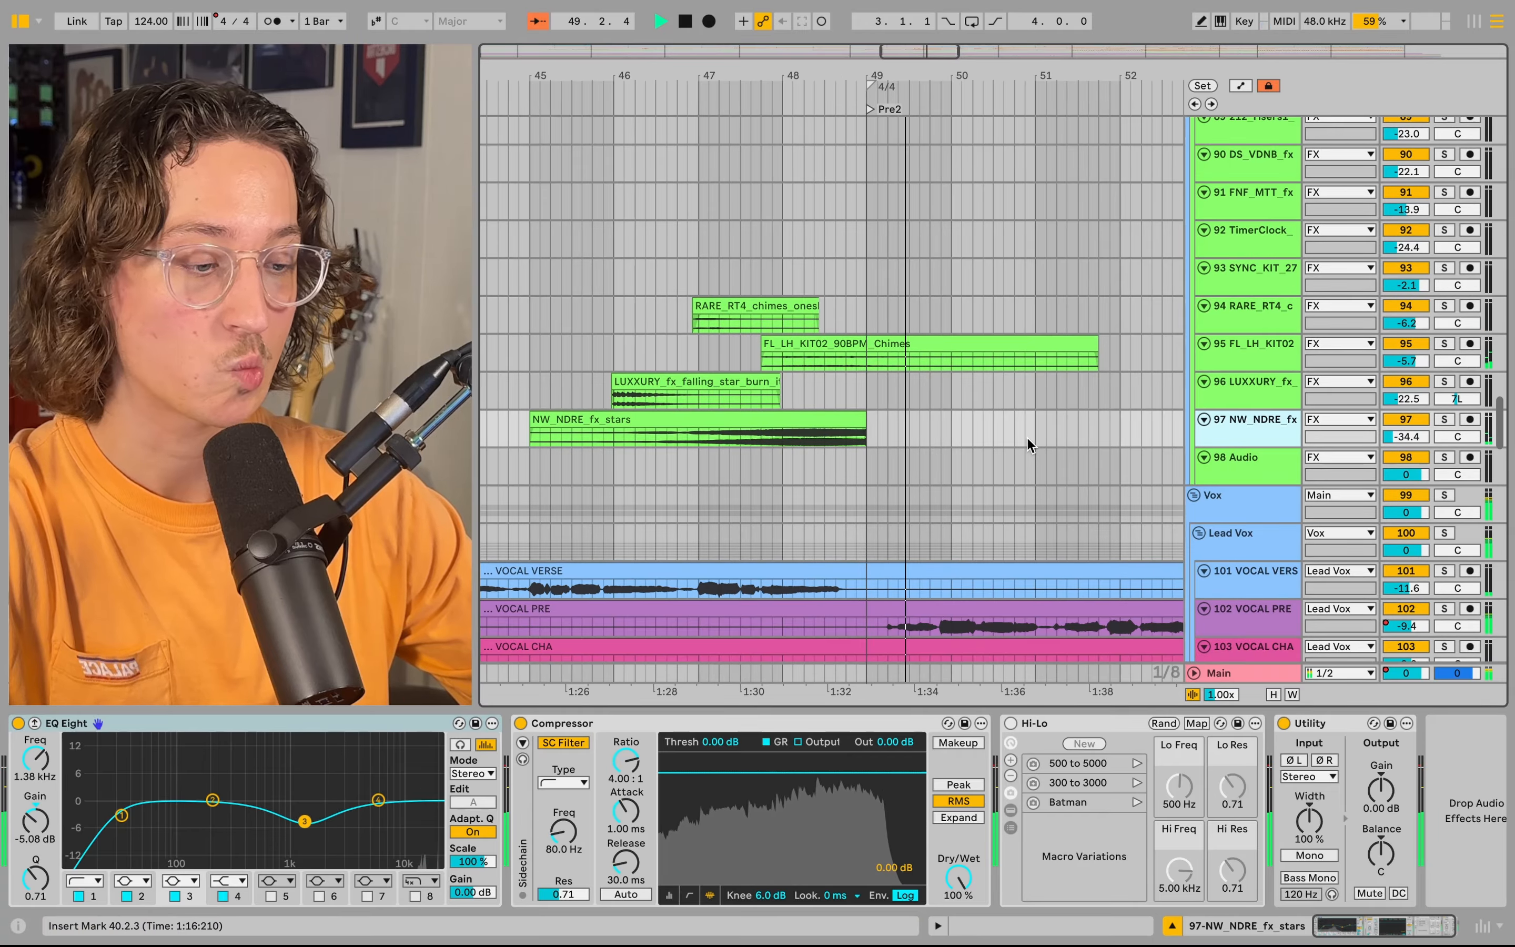
pyautogui.click(1265, 318)
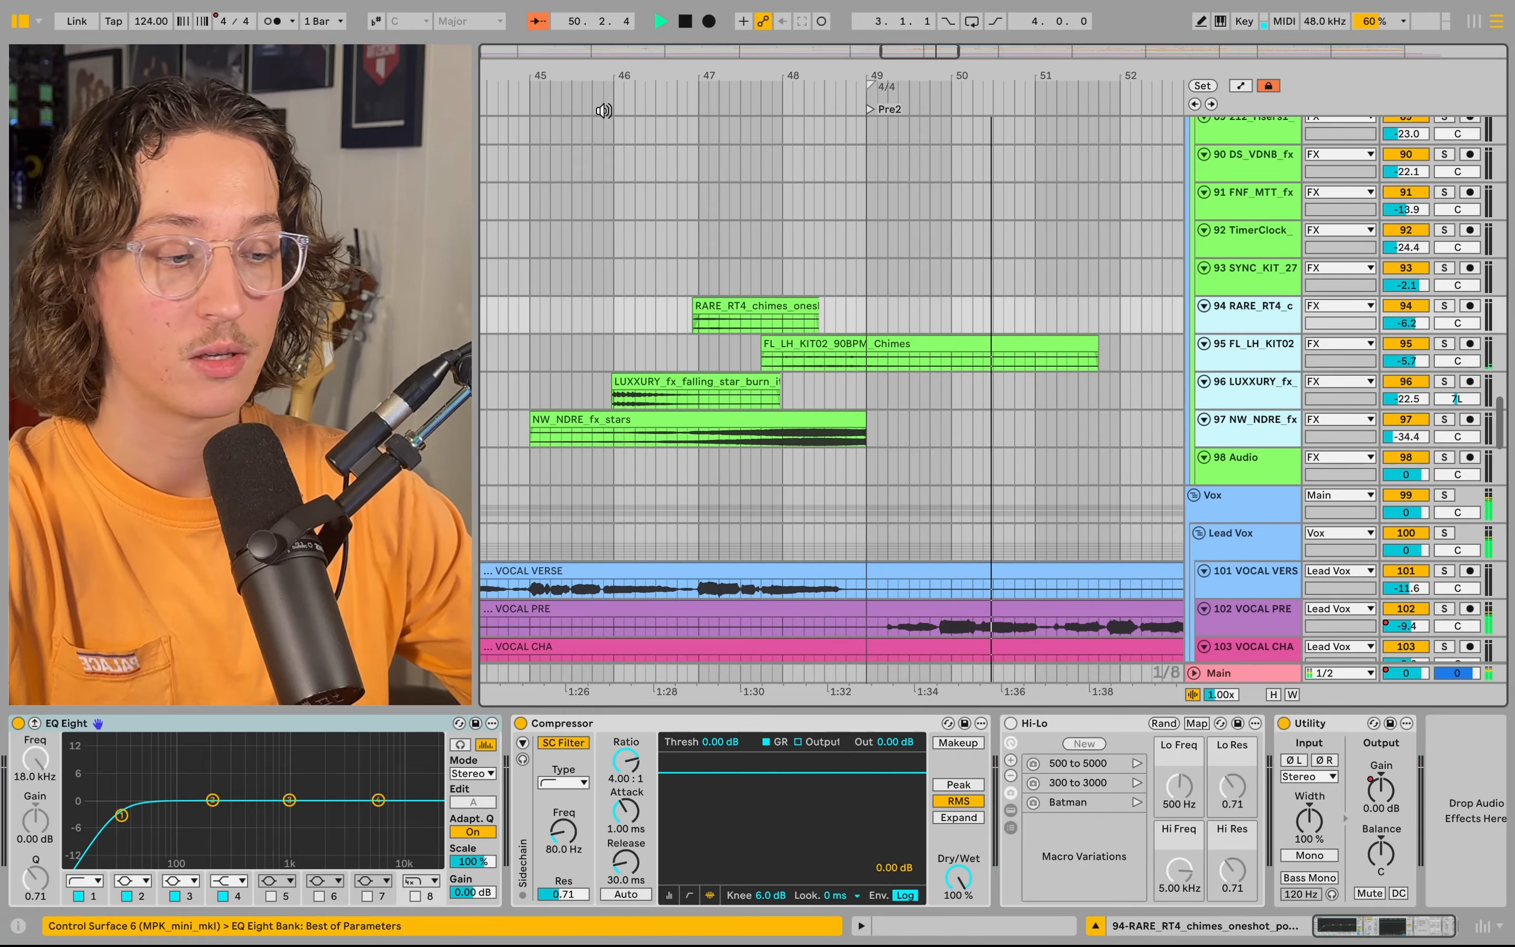
pyautogui.press('s')
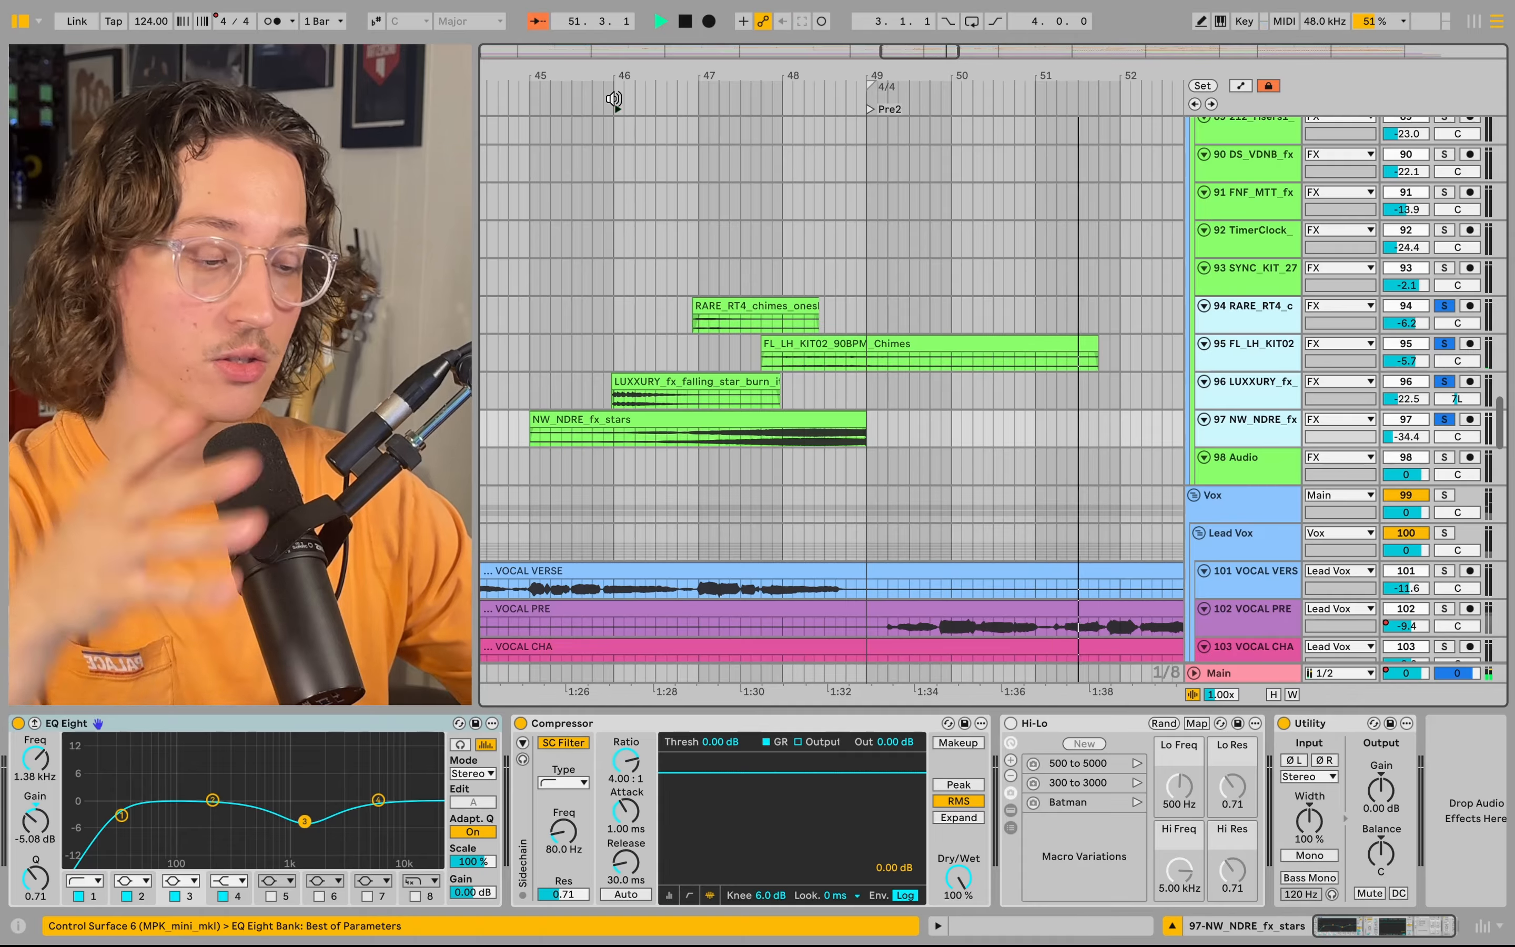
pyautogui.click(613, 98)
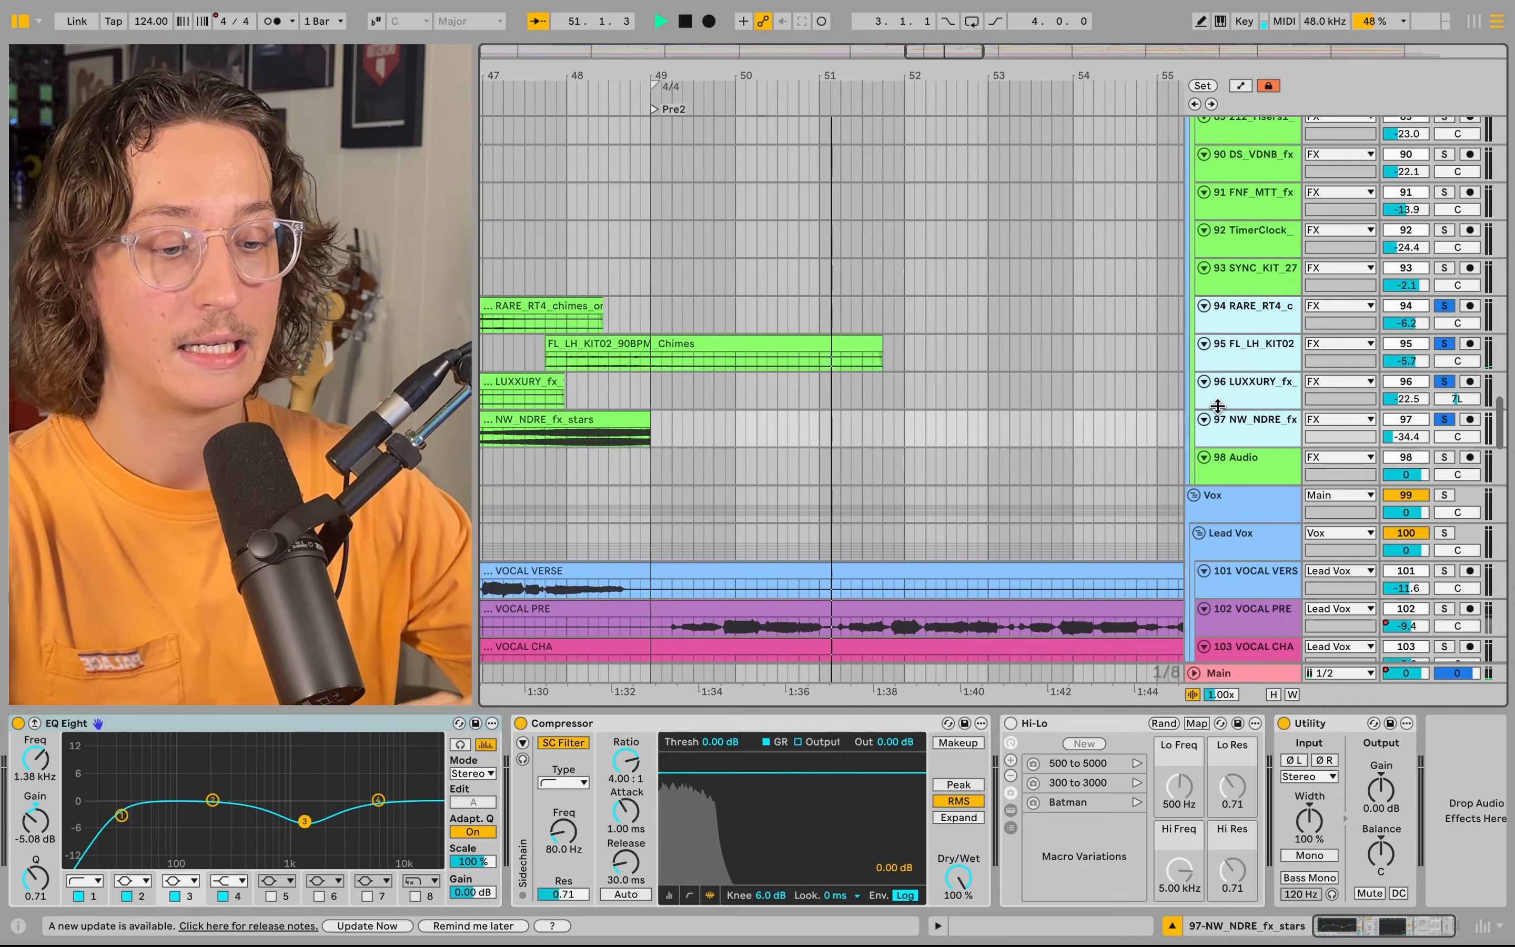
pyautogui.press('space')
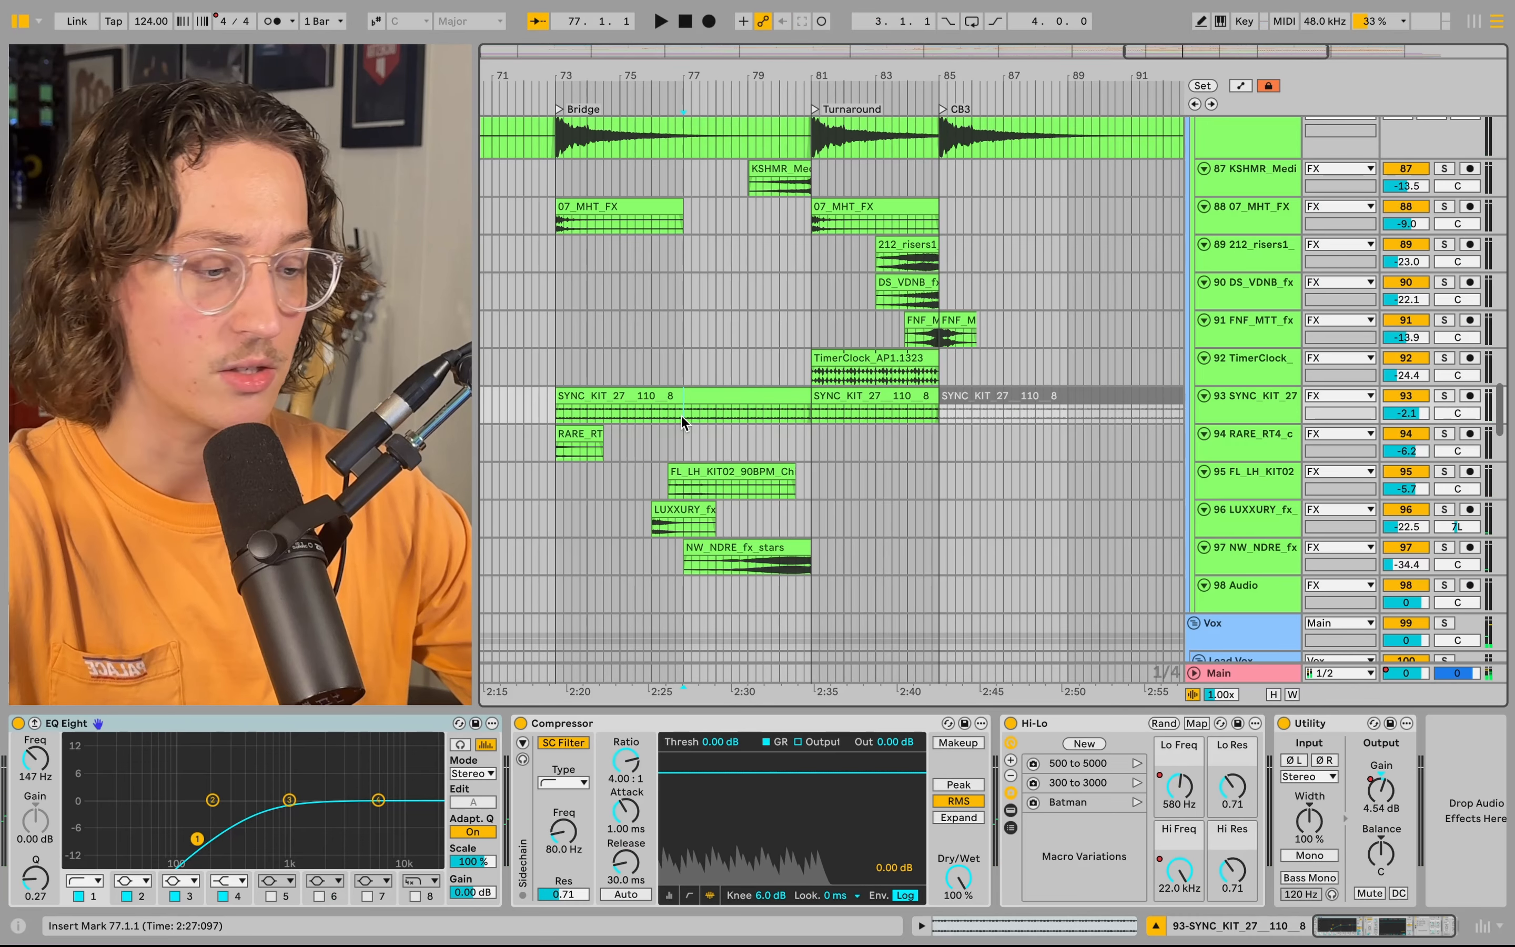
# - Play the full mix of the Bridge from 77.1.1 and look over the FX clips around it
pyautogui.press('space')
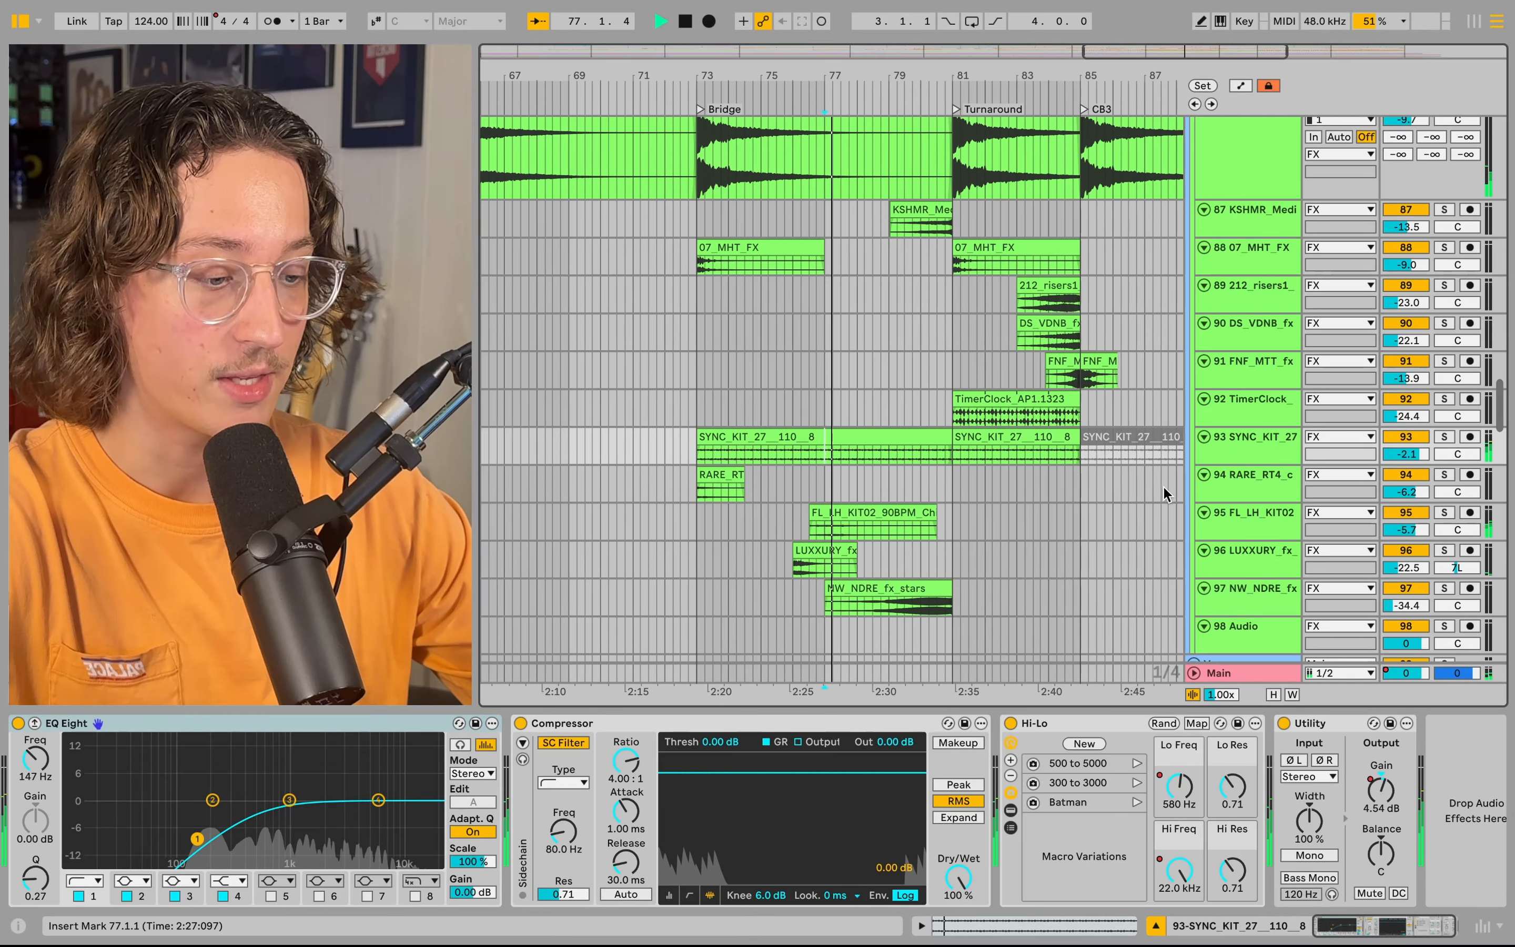
pyautogui.scroll(10, 1260, 289)
pyautogui.scroll(8, 1259, 288)
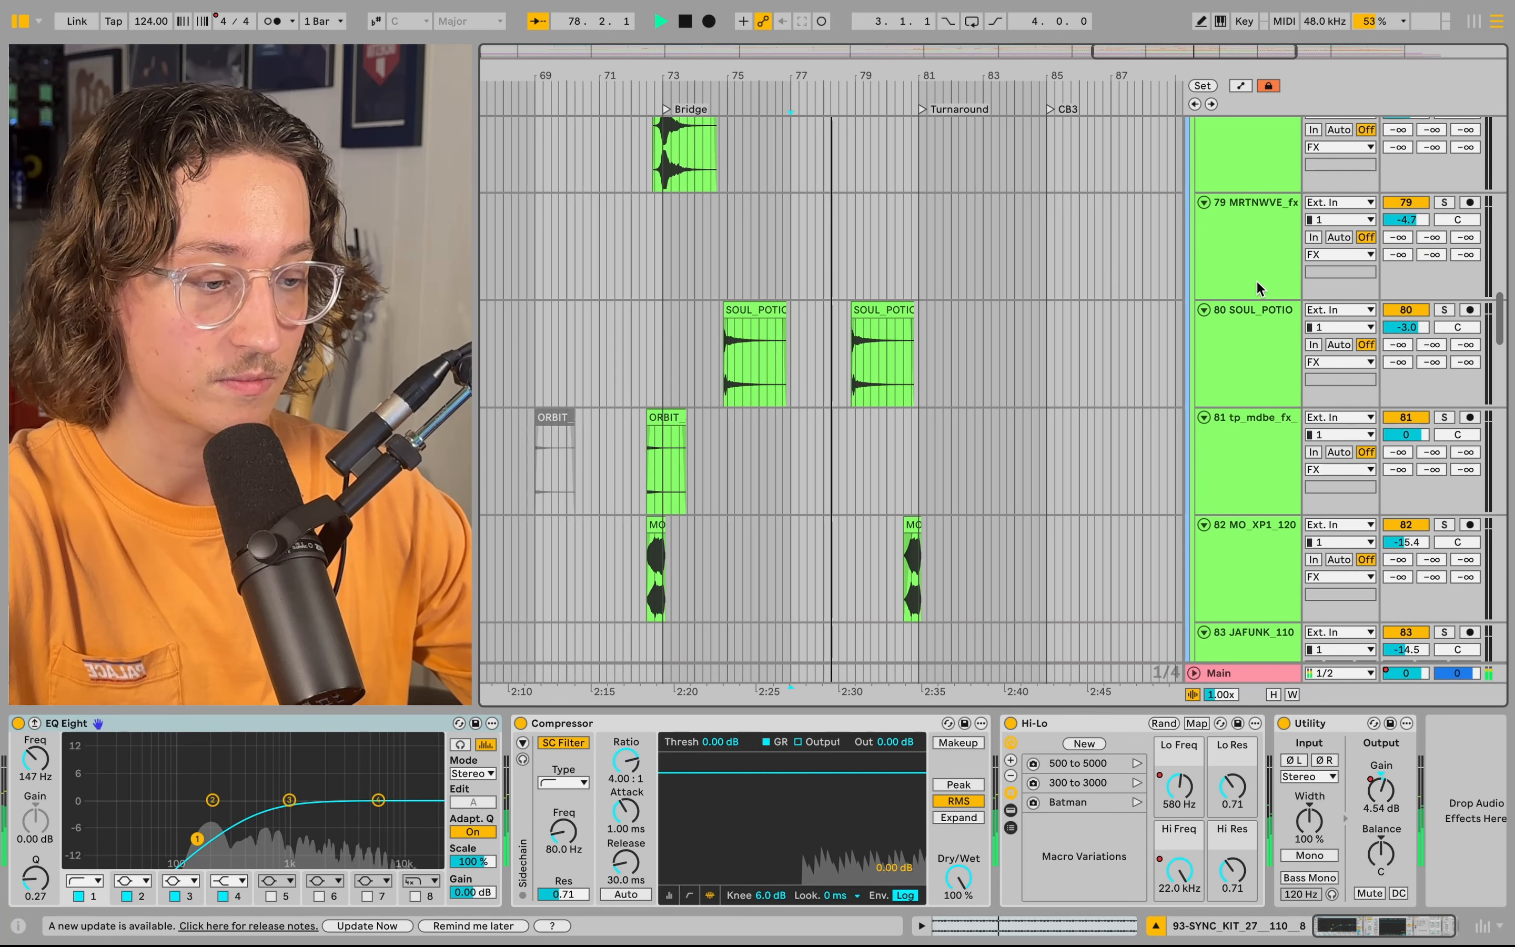
pyautogui.scroll(9, 1259, 298)
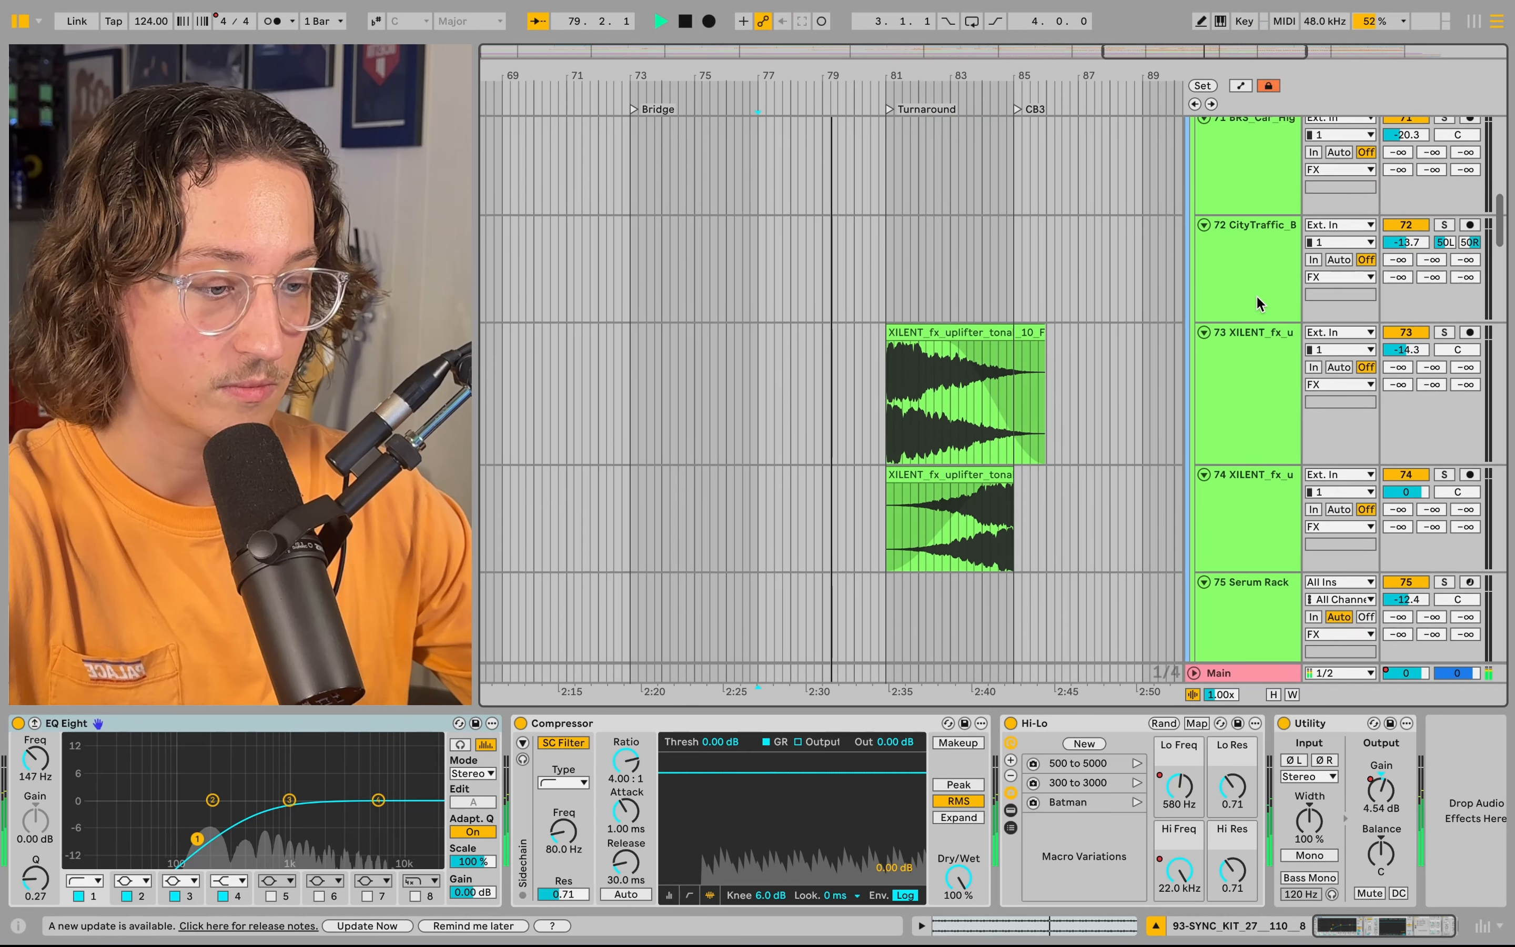
# - Solo the FX group, replay the Bridge from 77.1.1, and optimize the arrangement height so more FX tracks fit
pyautogui.press('space')
pyautogui.click(1251, 379)
pyautogui.press('space')
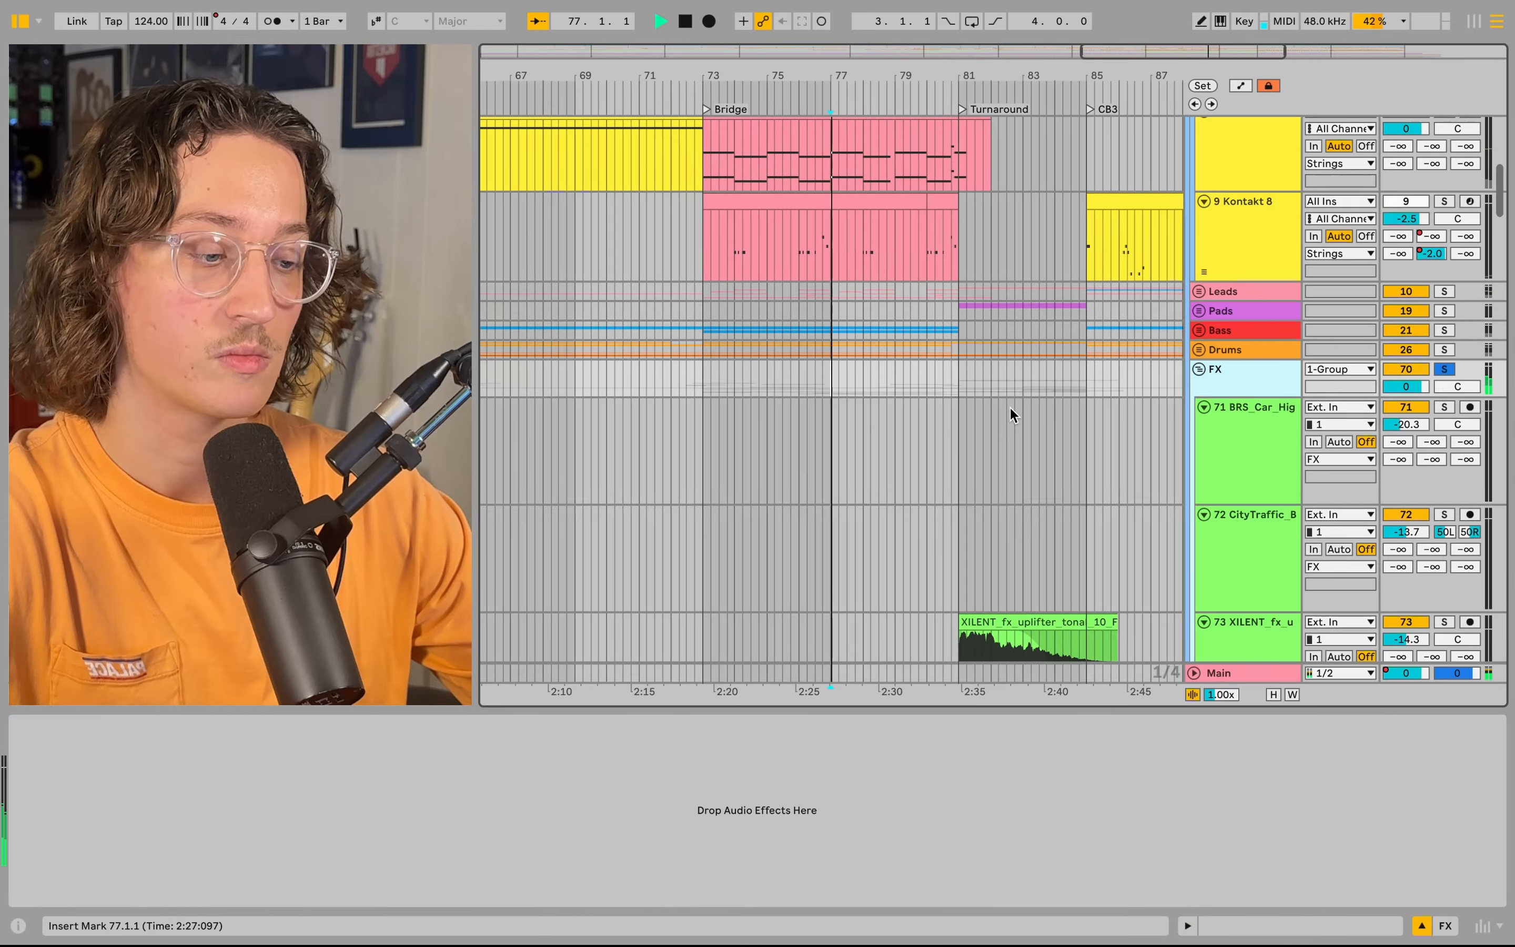
pyautogui.scroll(-4, 1114, 412)
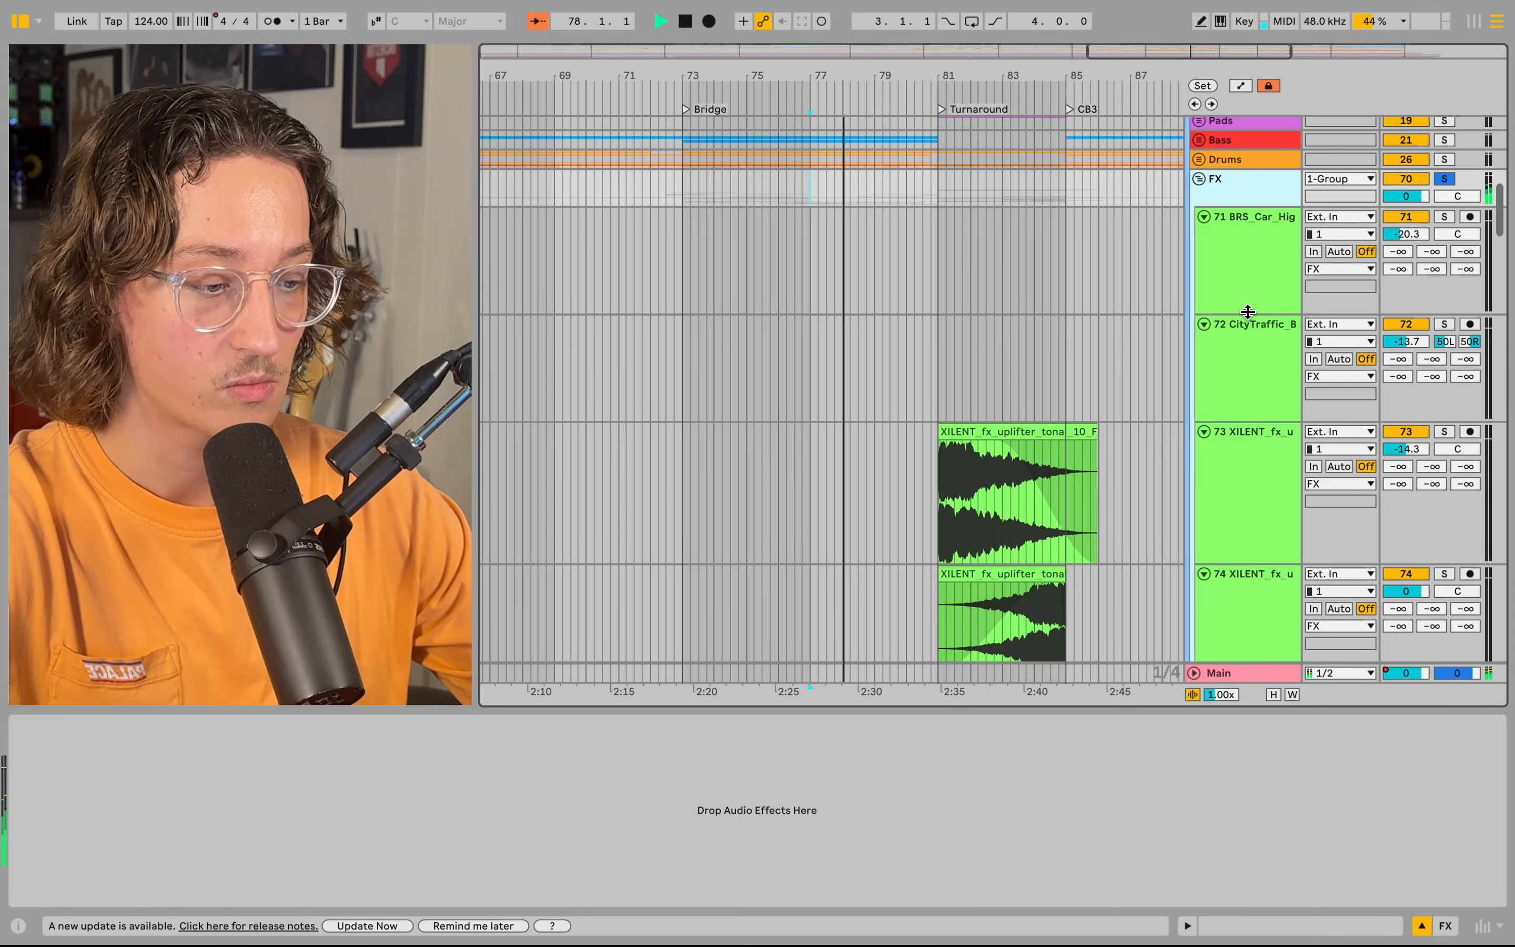
pyautogui.click(1273, 694)
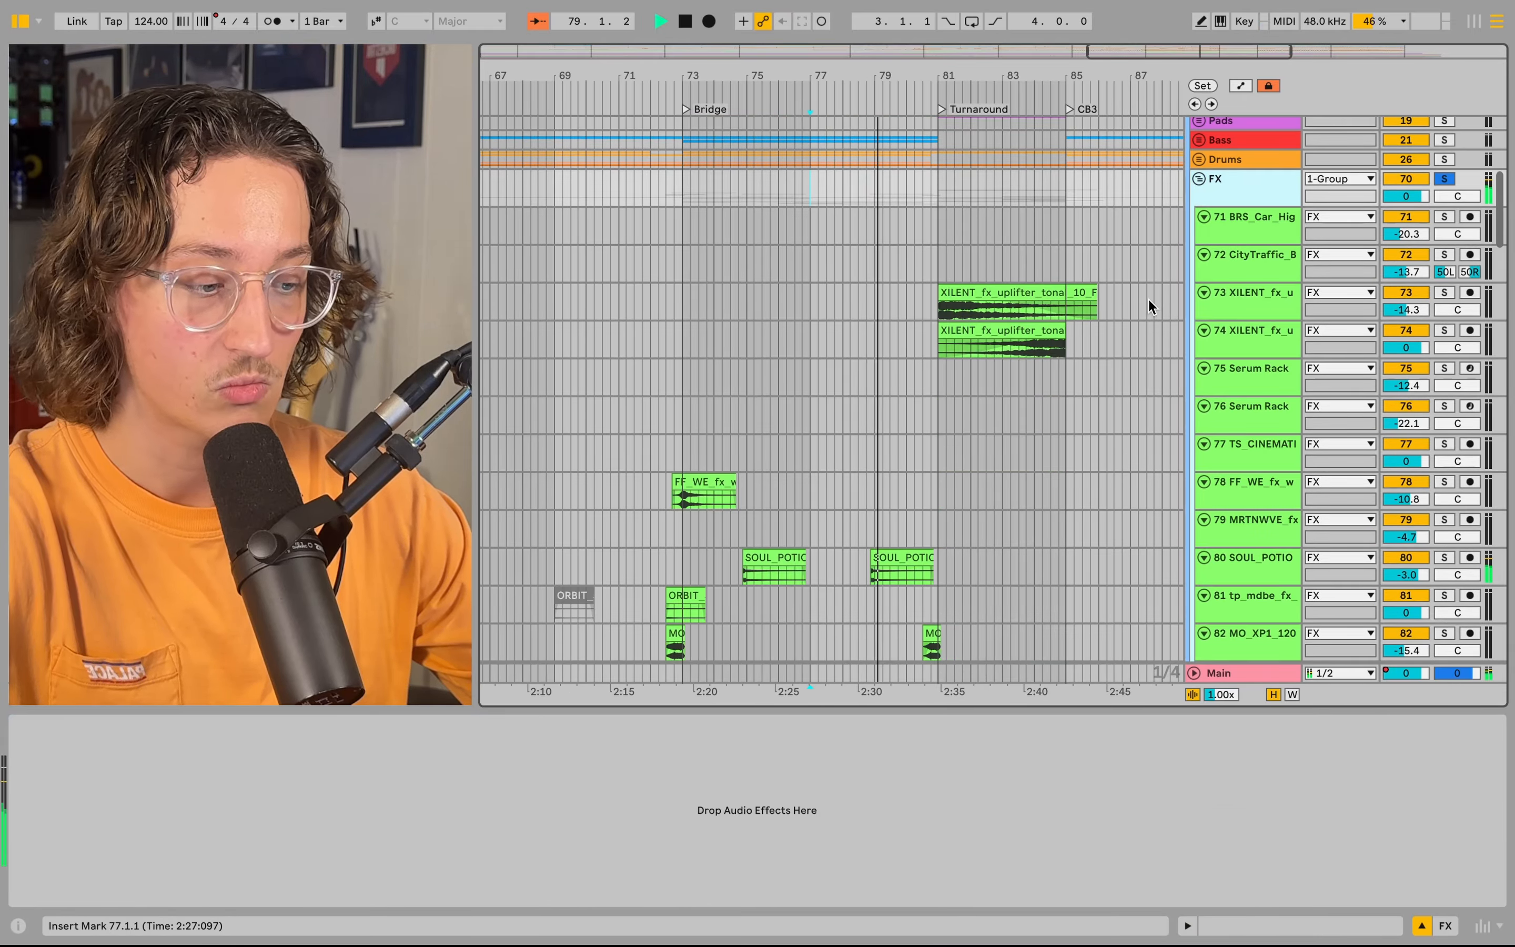
# - Look over the FX clips across the Bridge and Turnaround while the soloed group plays into CB3, and stop playback
pyautogui.scroll(-8, 1149, 307)
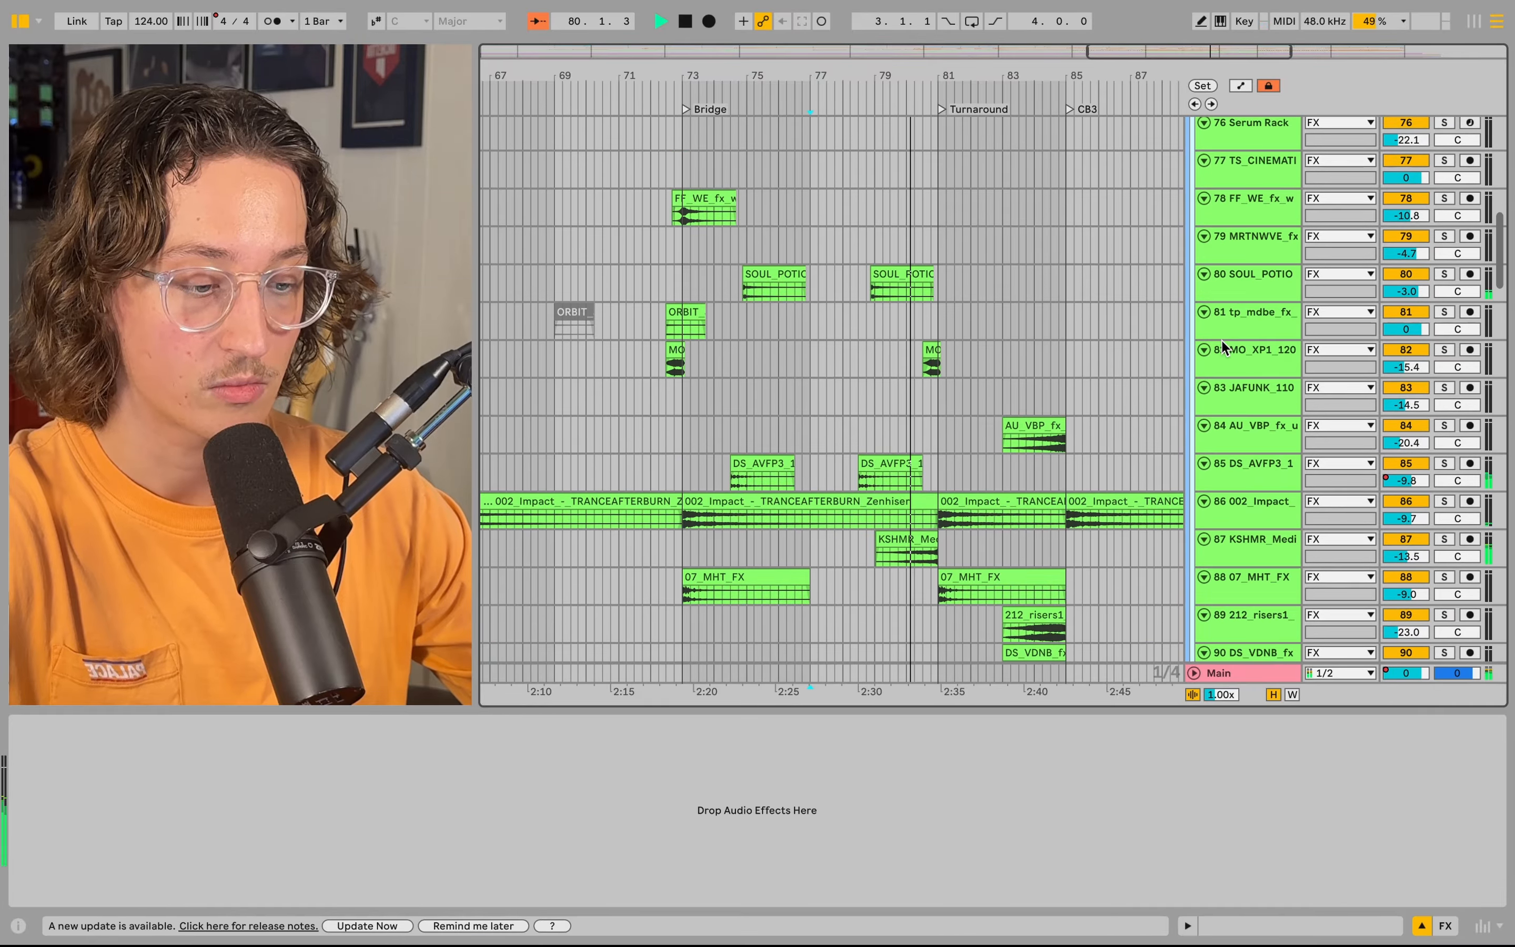
pyautogui.scroll(4, 1224, 346)
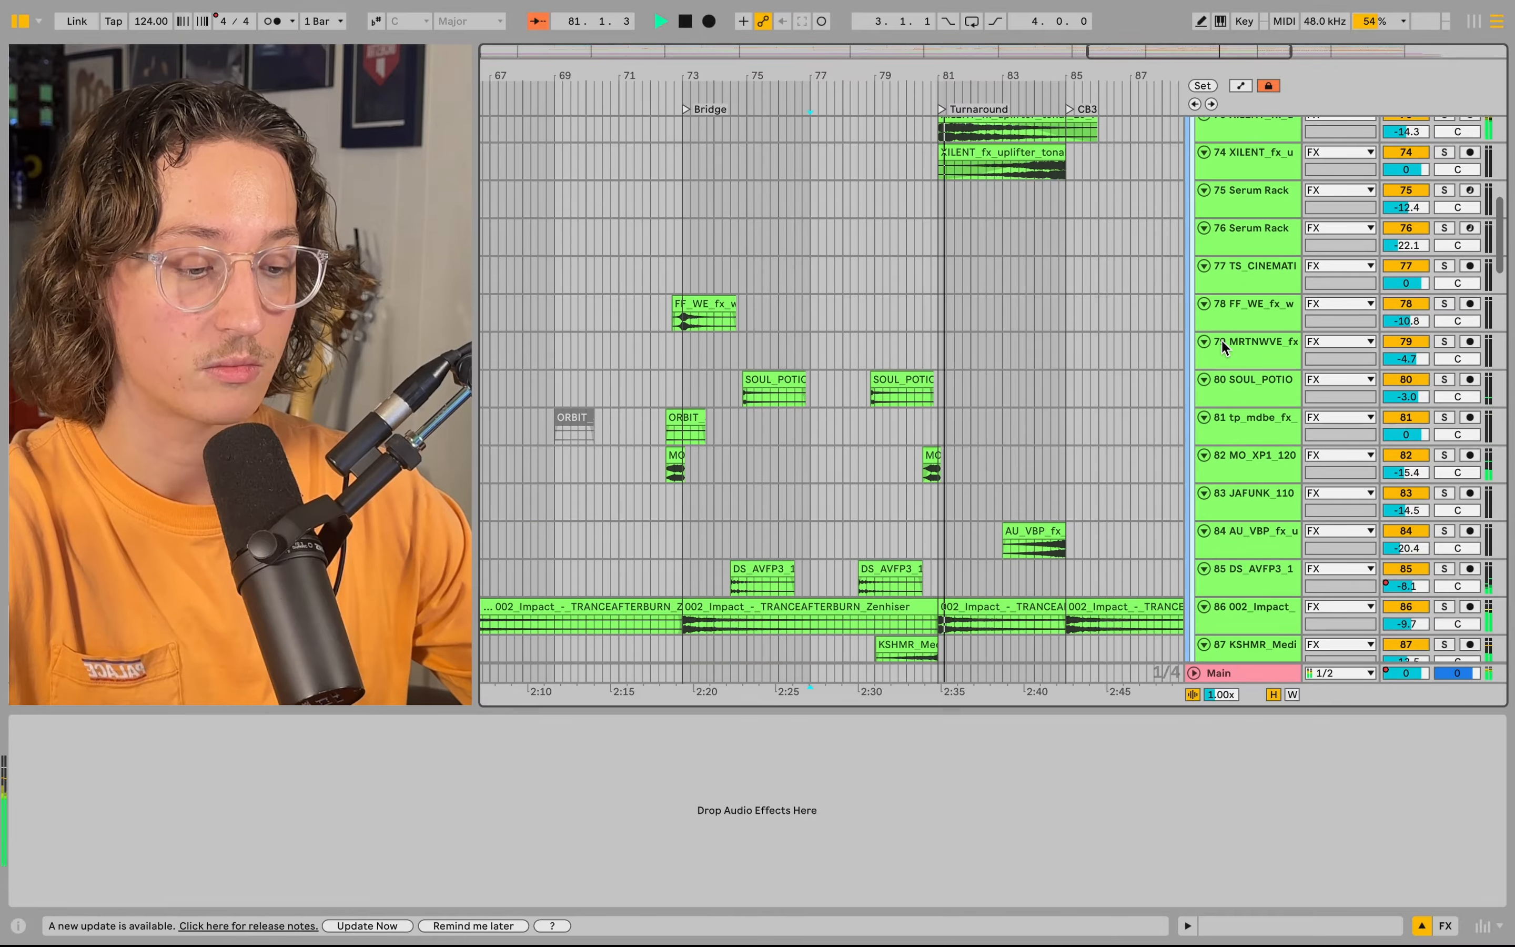
pyautogui.scroll(-6, 1221, 339)
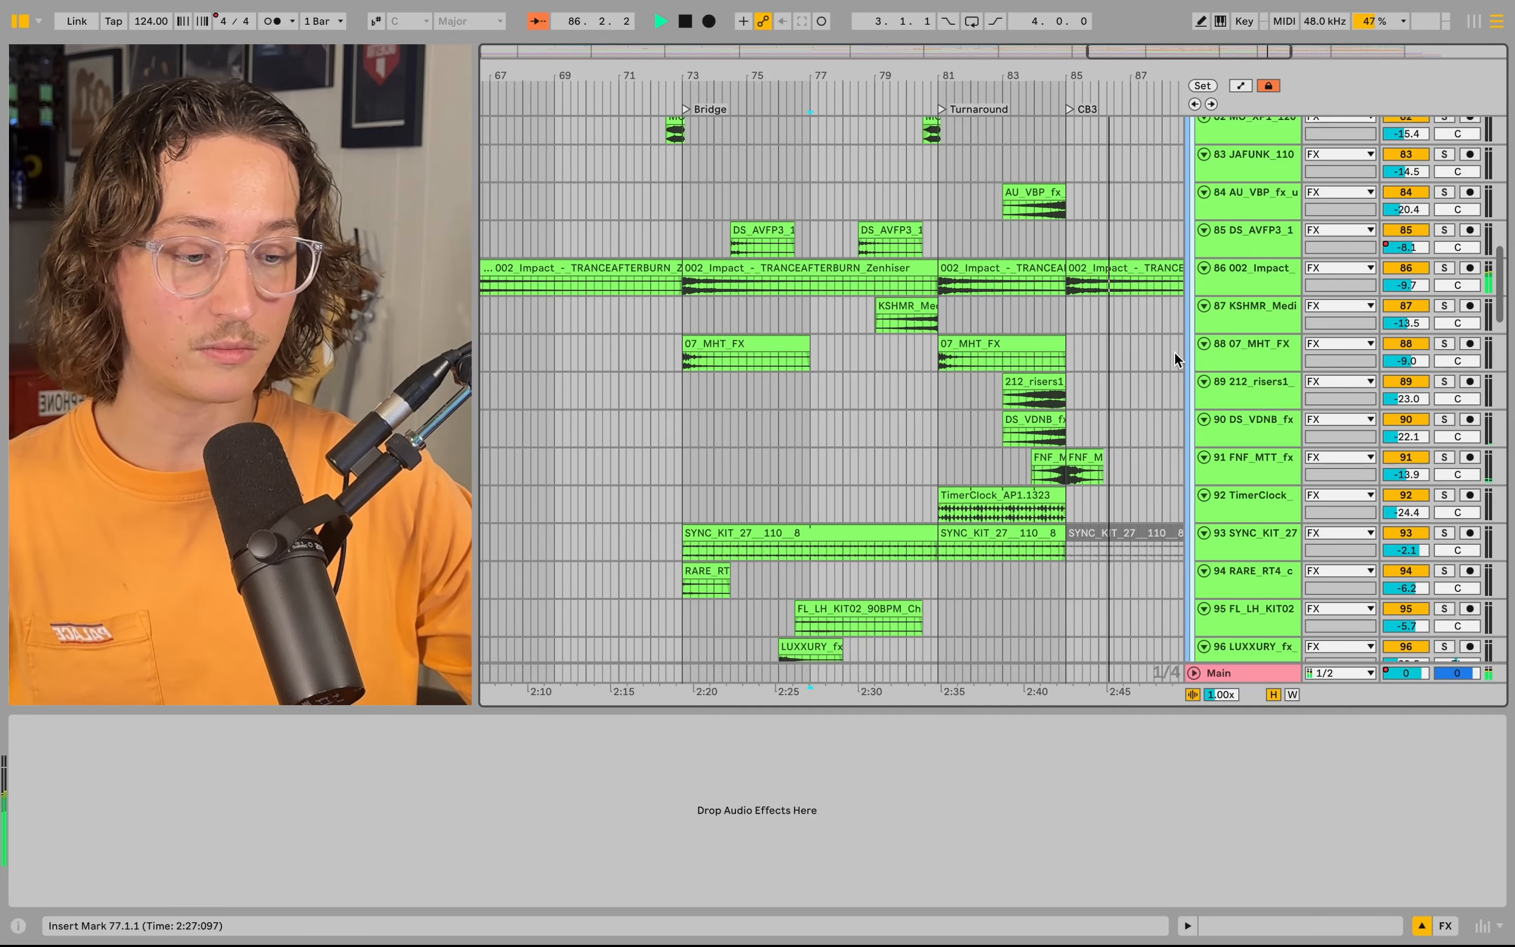
pyautogui.press('space')
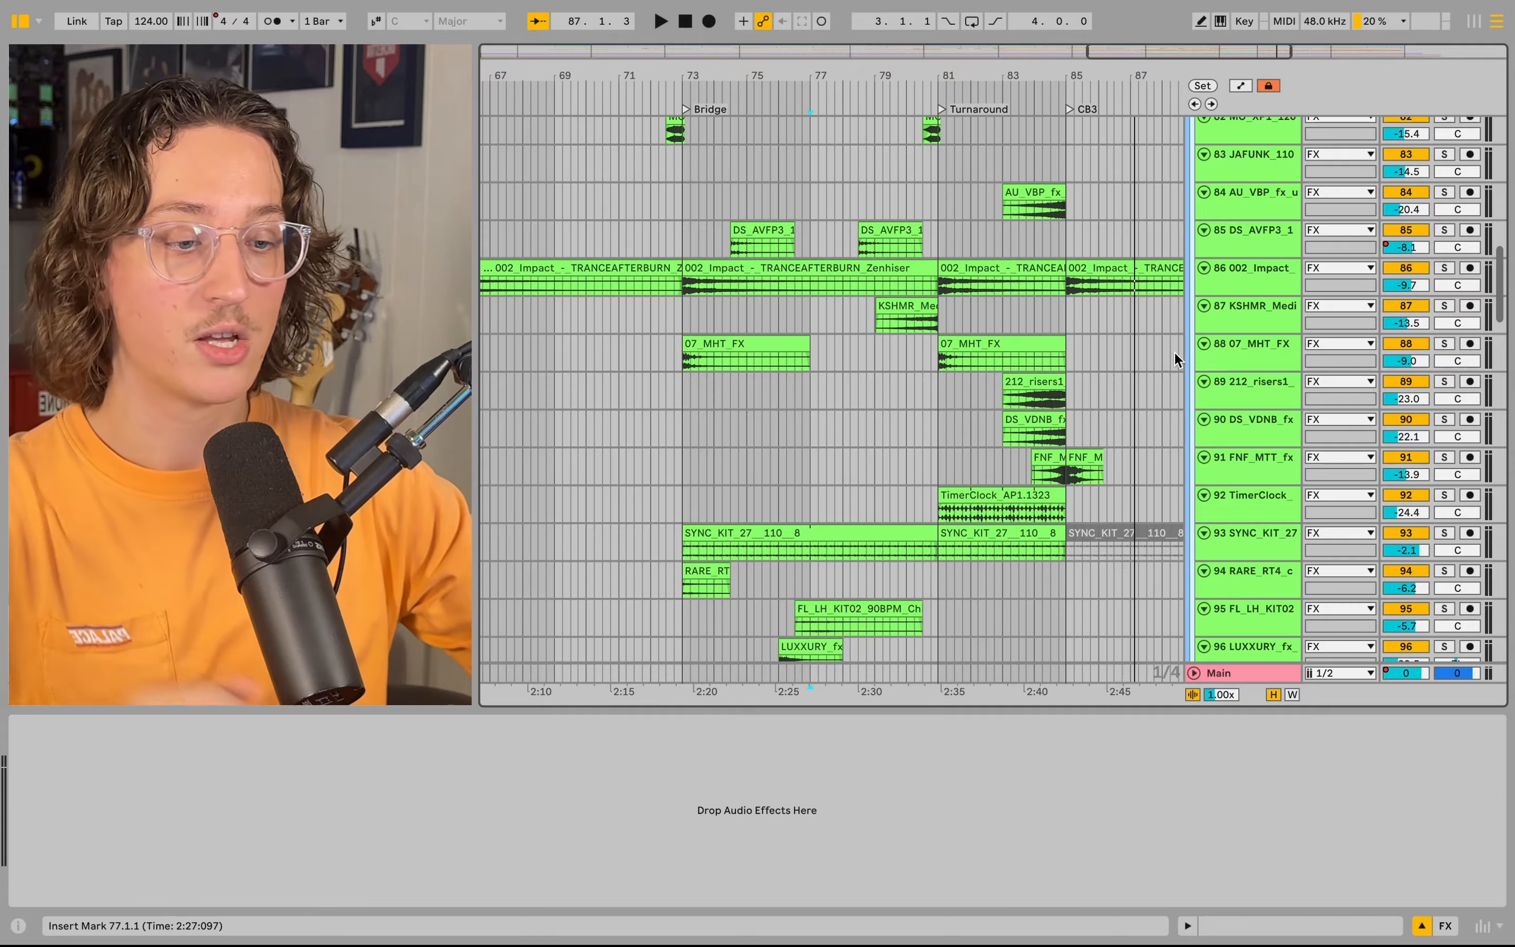
# - Clear the FX group's solo and play the full mix from 80.1.1 through the Turnaround into CB3, following the FX clips
pyautogui.scroll(15, 1175, 352)
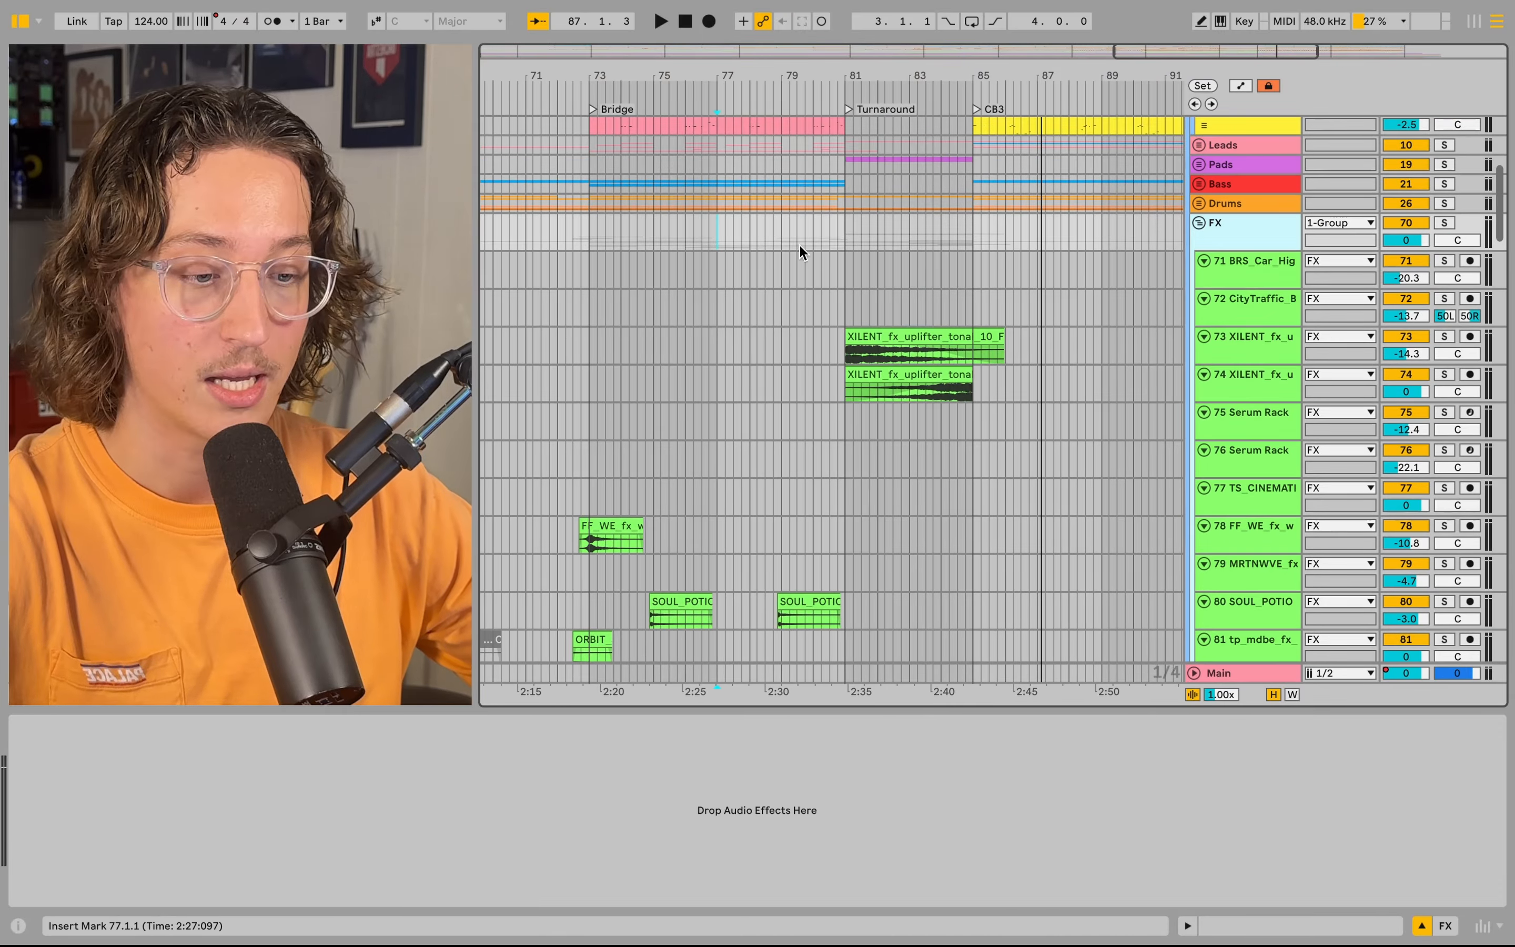
pyautogui.click(810, 243)
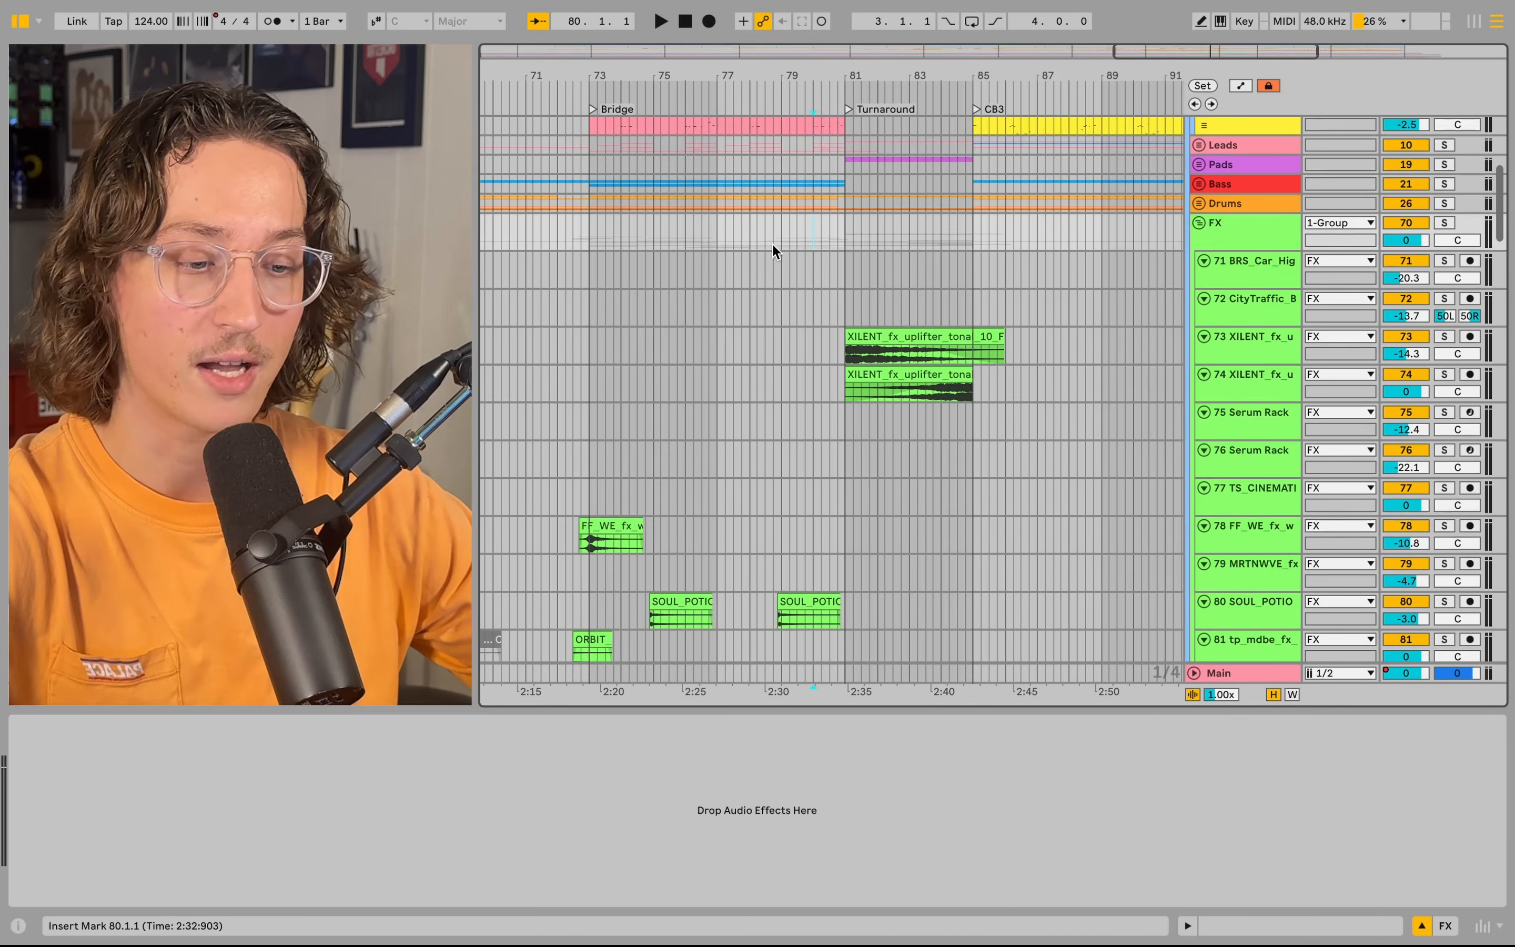
pyautogui.press('space')
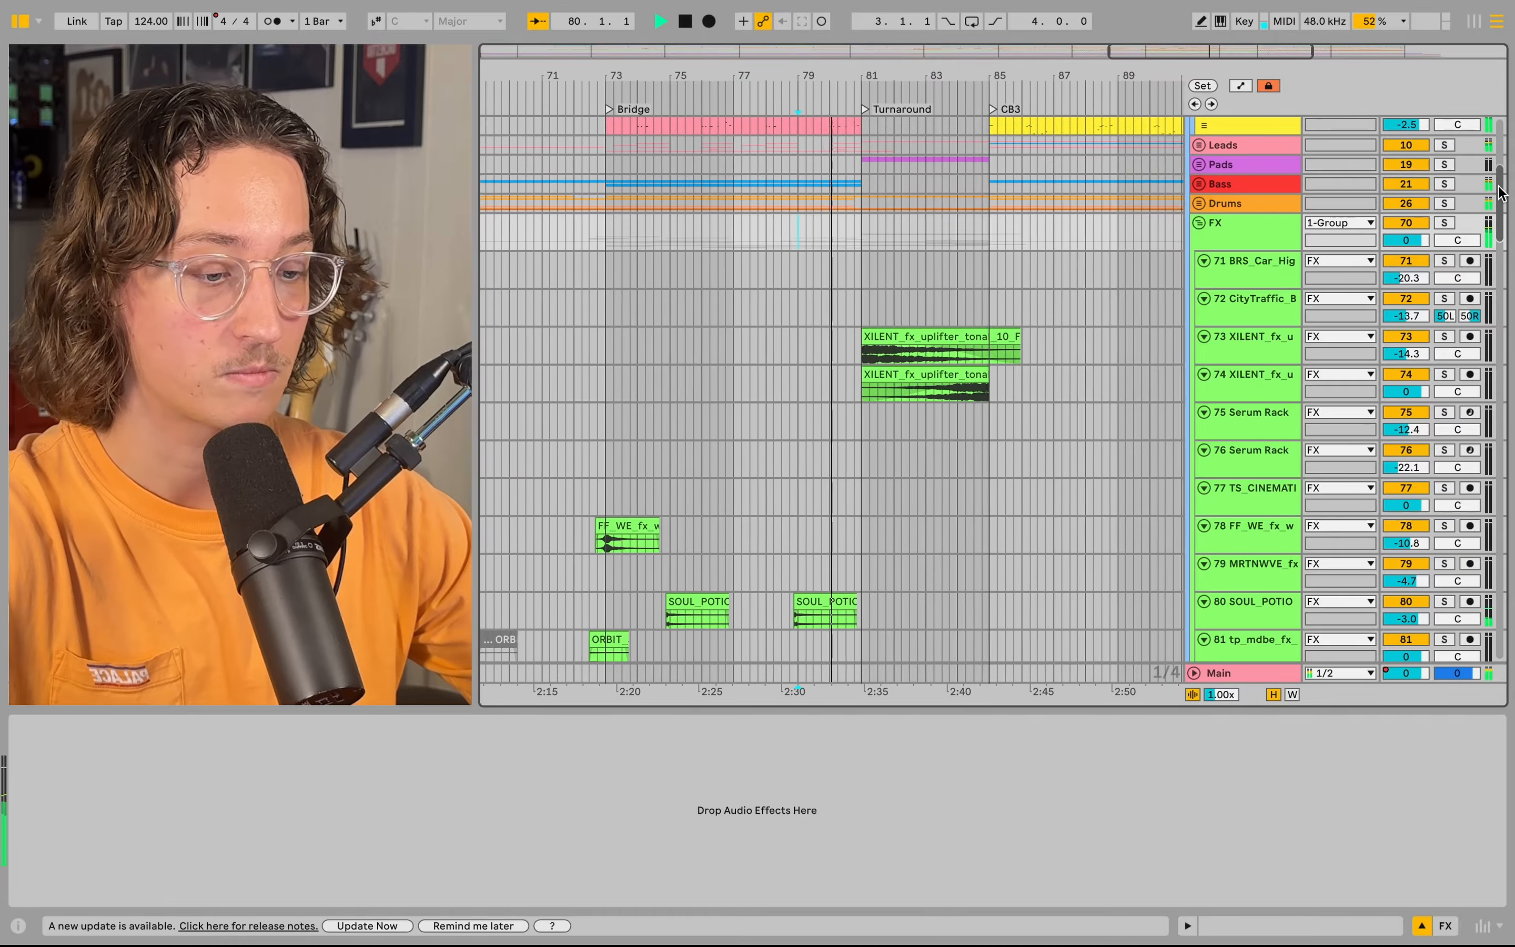
pyautogui.scroll(-3, 1496, 195)
pyautogui.scroll(-3, 1499, 194)
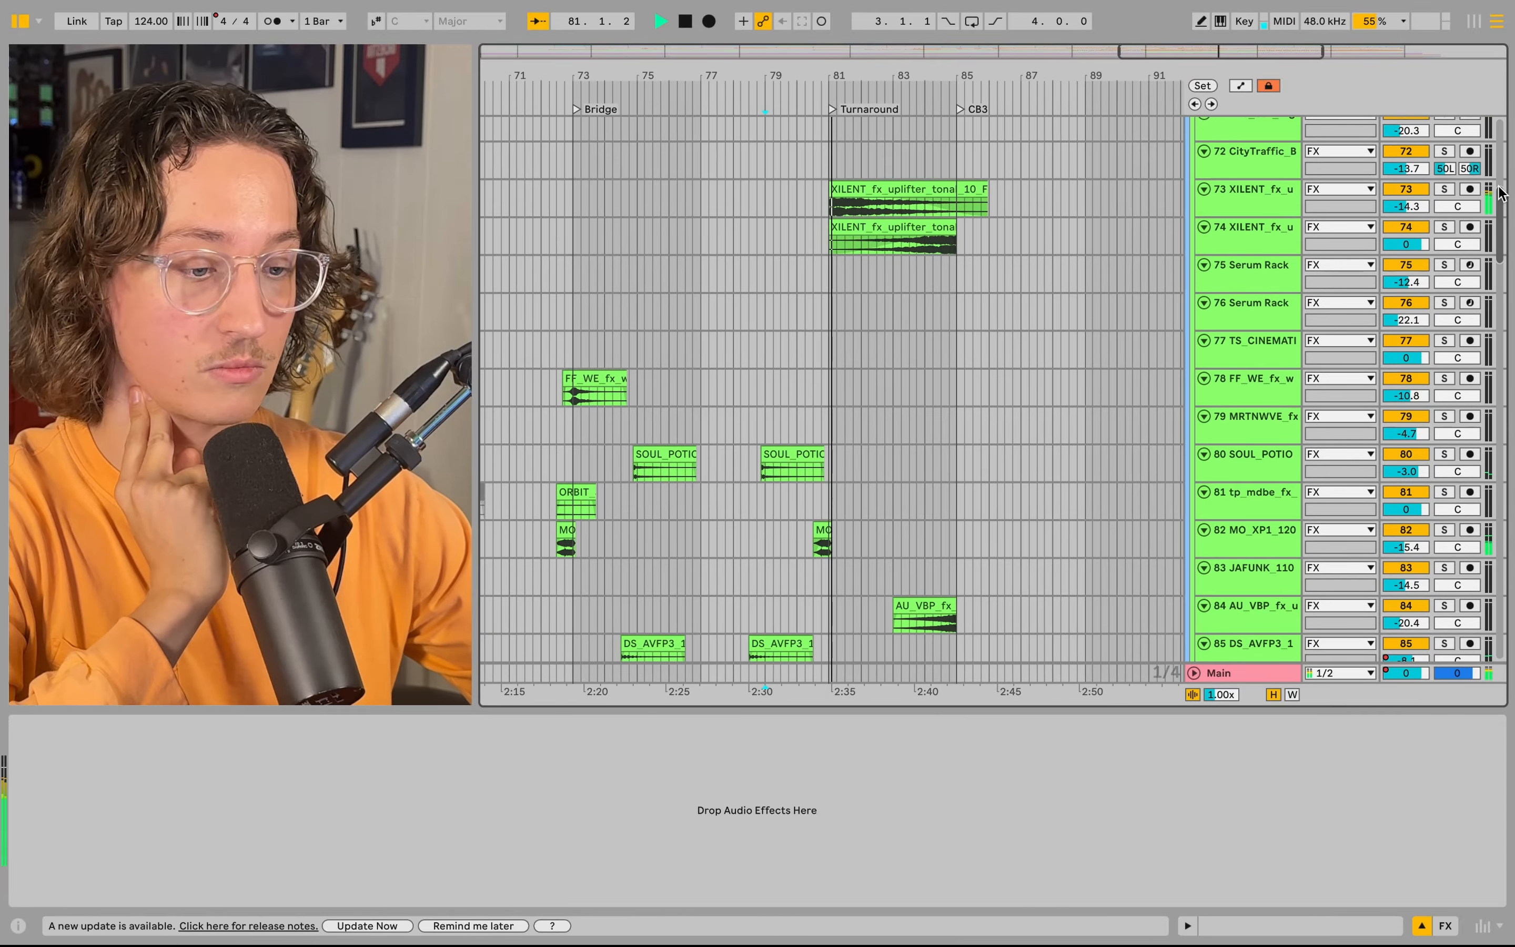
pyautogui.scroll(-10, 1499, 194)
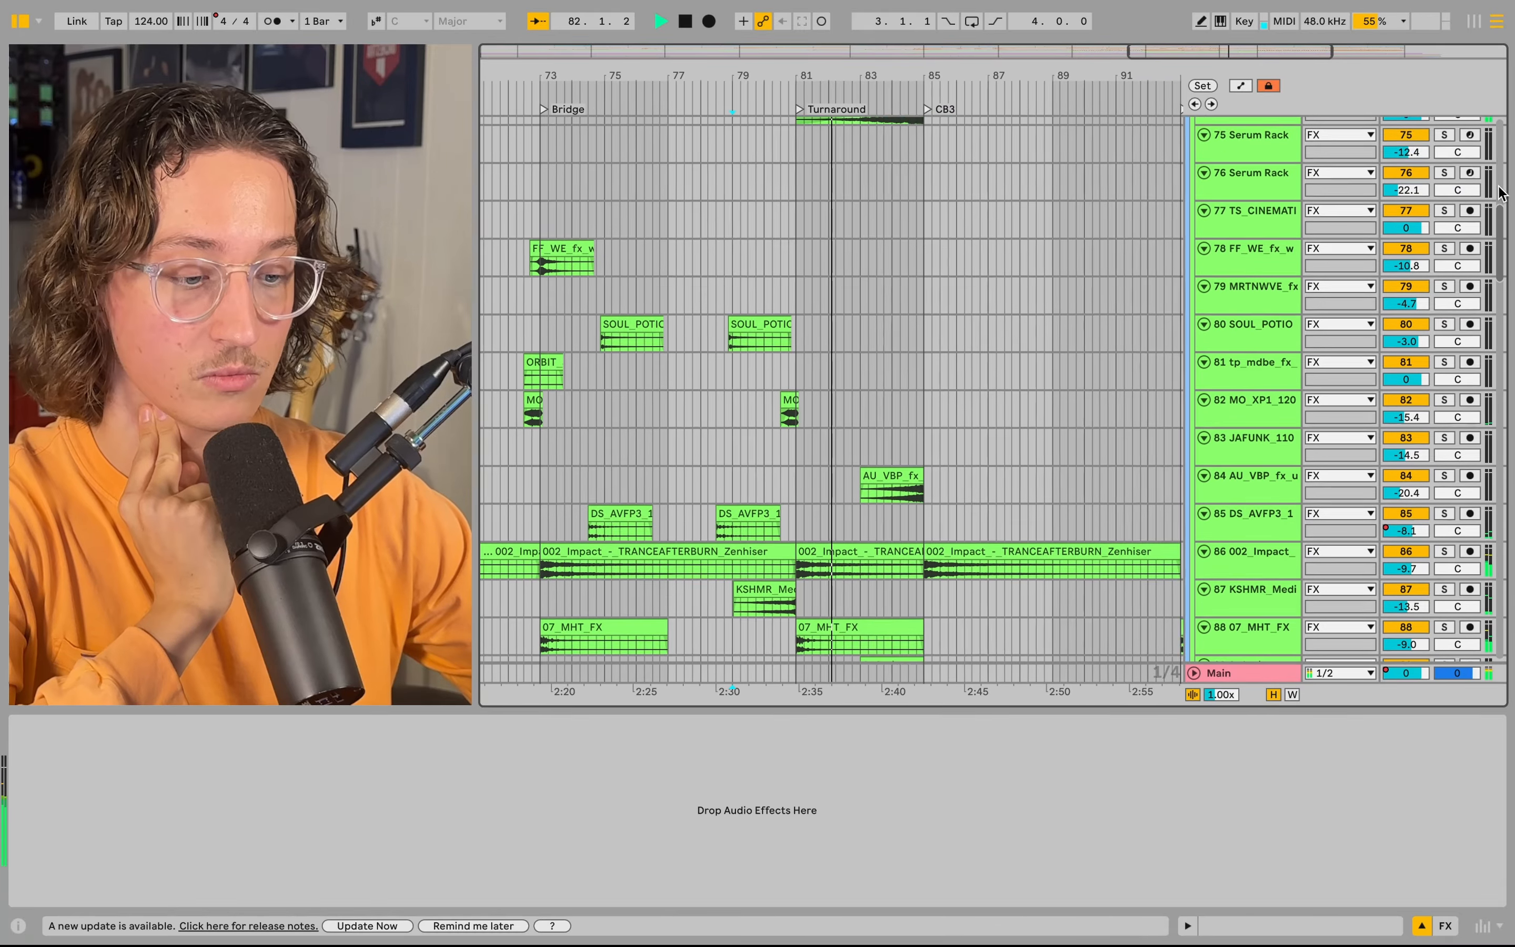
pyautogui.scroll(-2, 1501, 194)
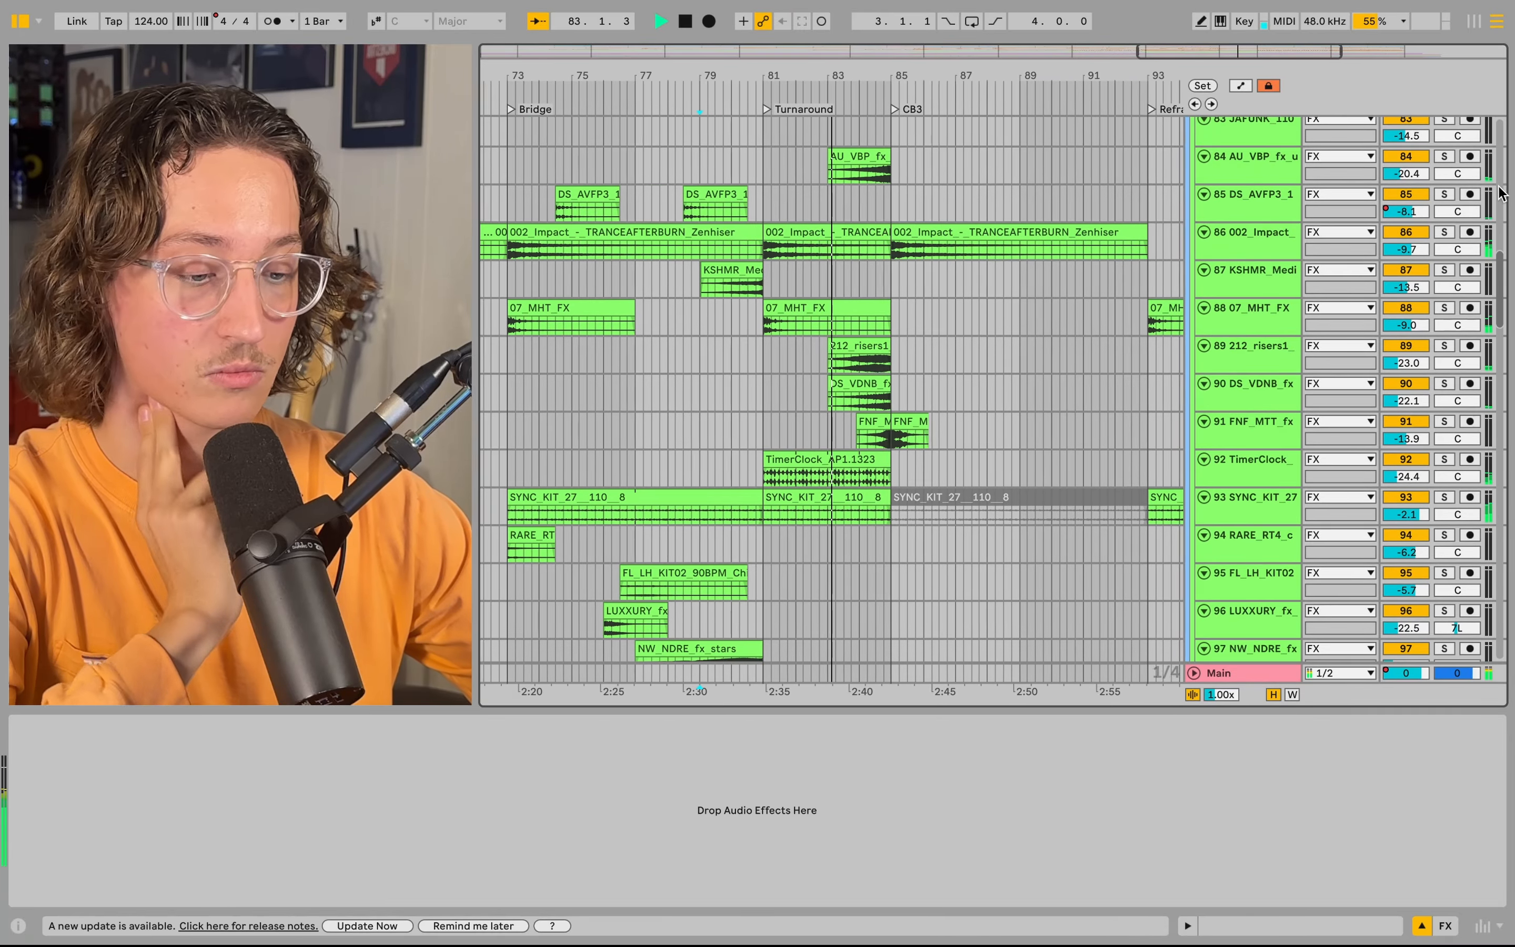
pyautogui.scroll(-1, 1501, 194)
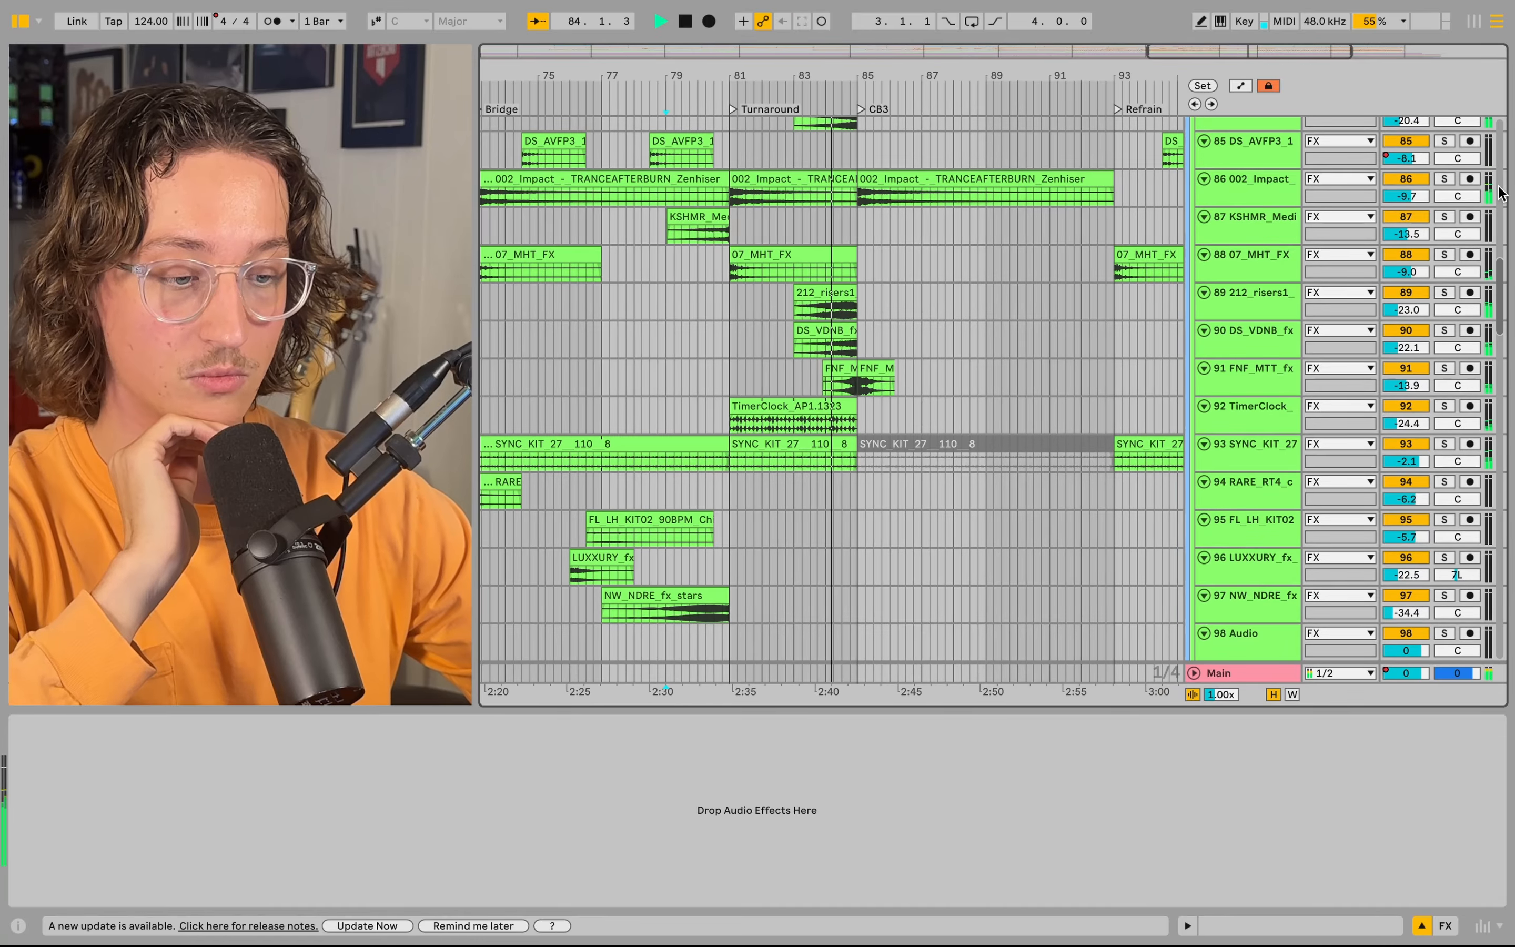
pyautogui.scroll(1, 1501, 194)
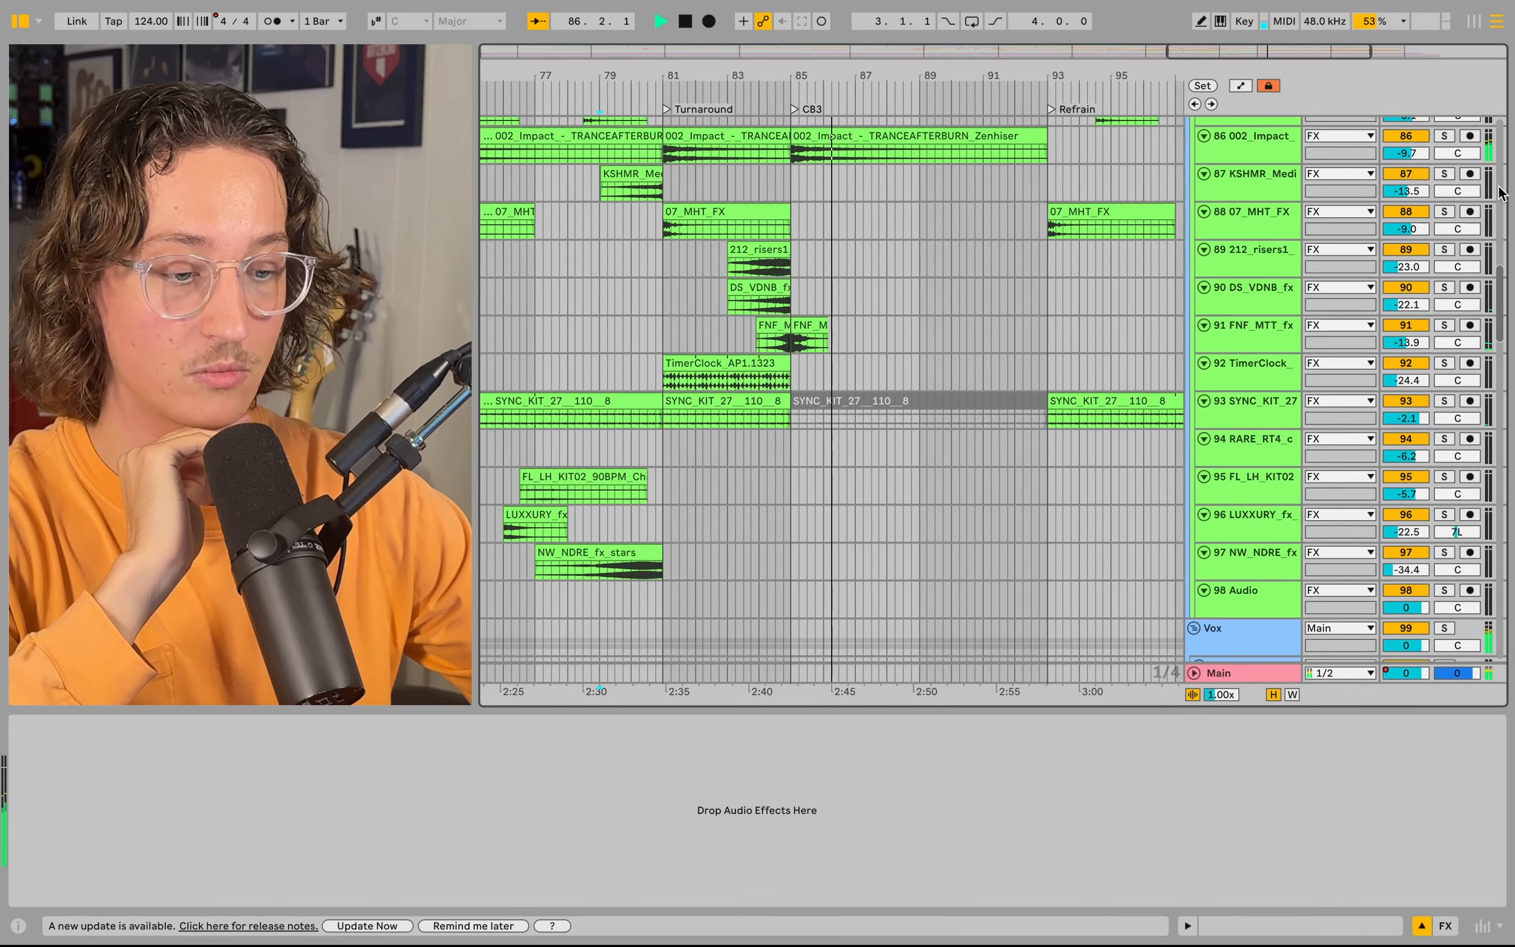
# - Solo the Vox group, look over its lead and background tracks around the Turnaround, and narrow the solo to BG Vox
pyautogui.scroll(-6, 1501, 194)
pyautogui.scroll(8, 1501, 194)
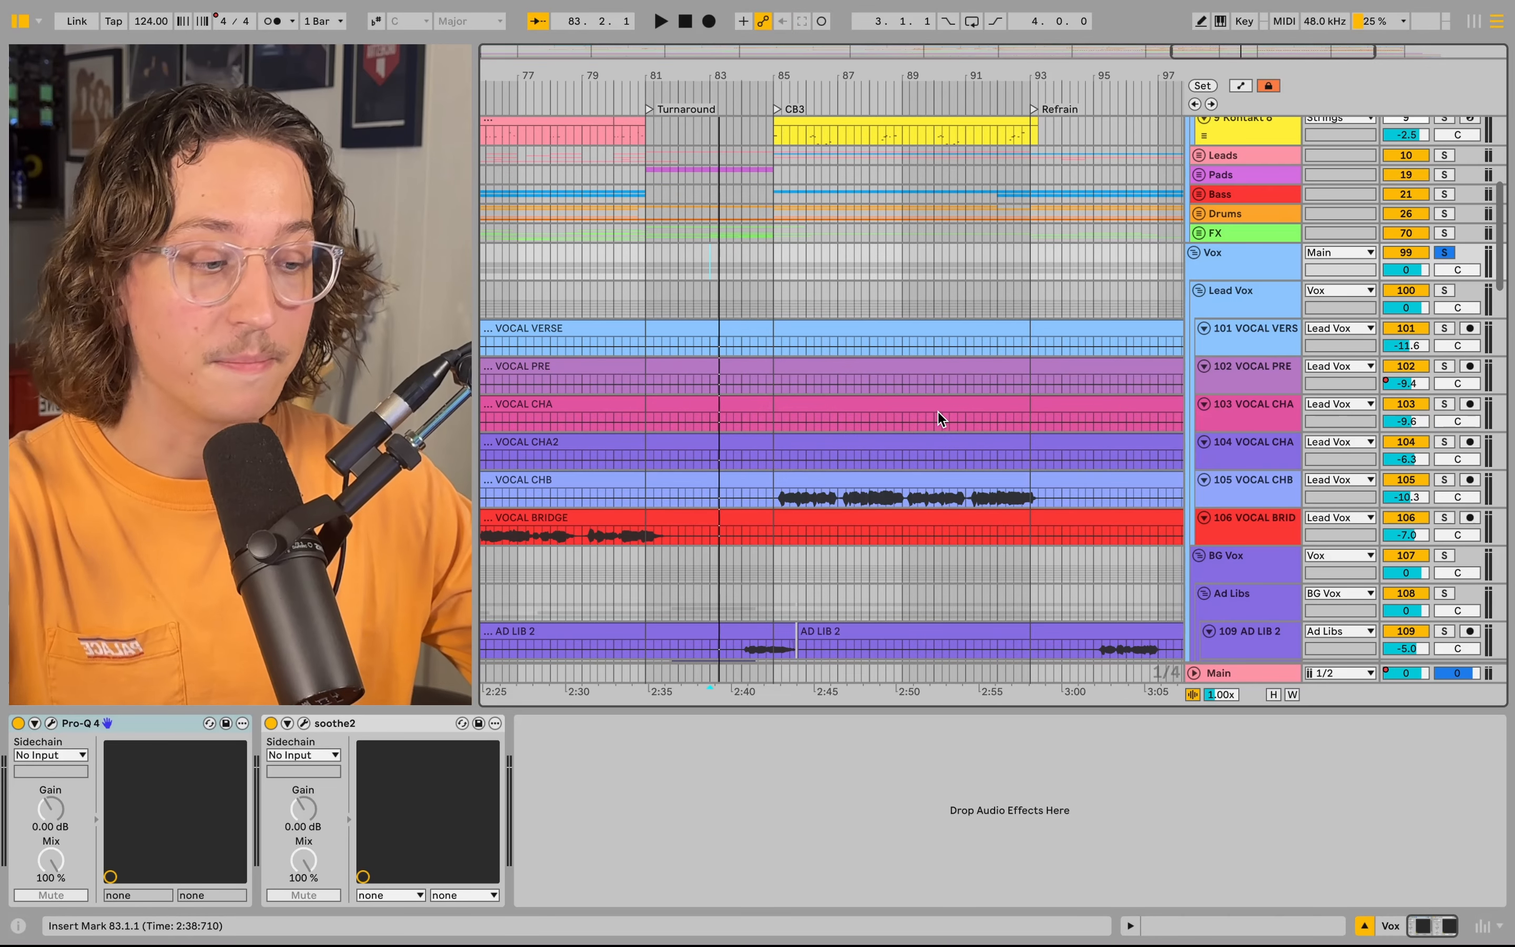
pyautogui.scroll(-5, 938, 413)
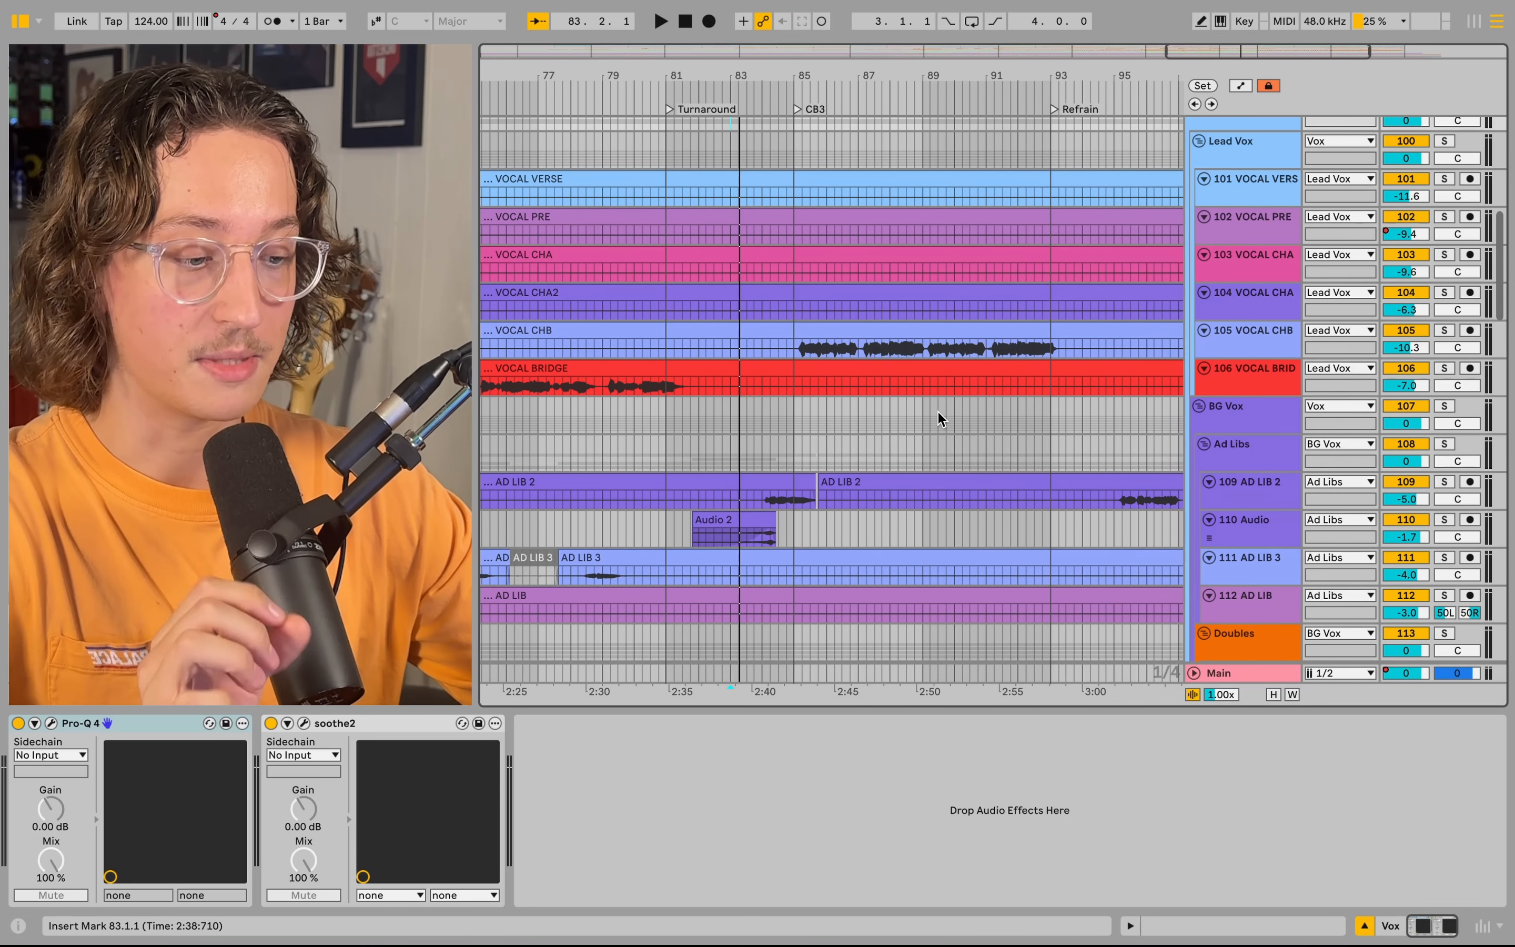
pyautogui.scroll(2, 835, 552)
pyautogui.hscroll(-2, 834, 552)
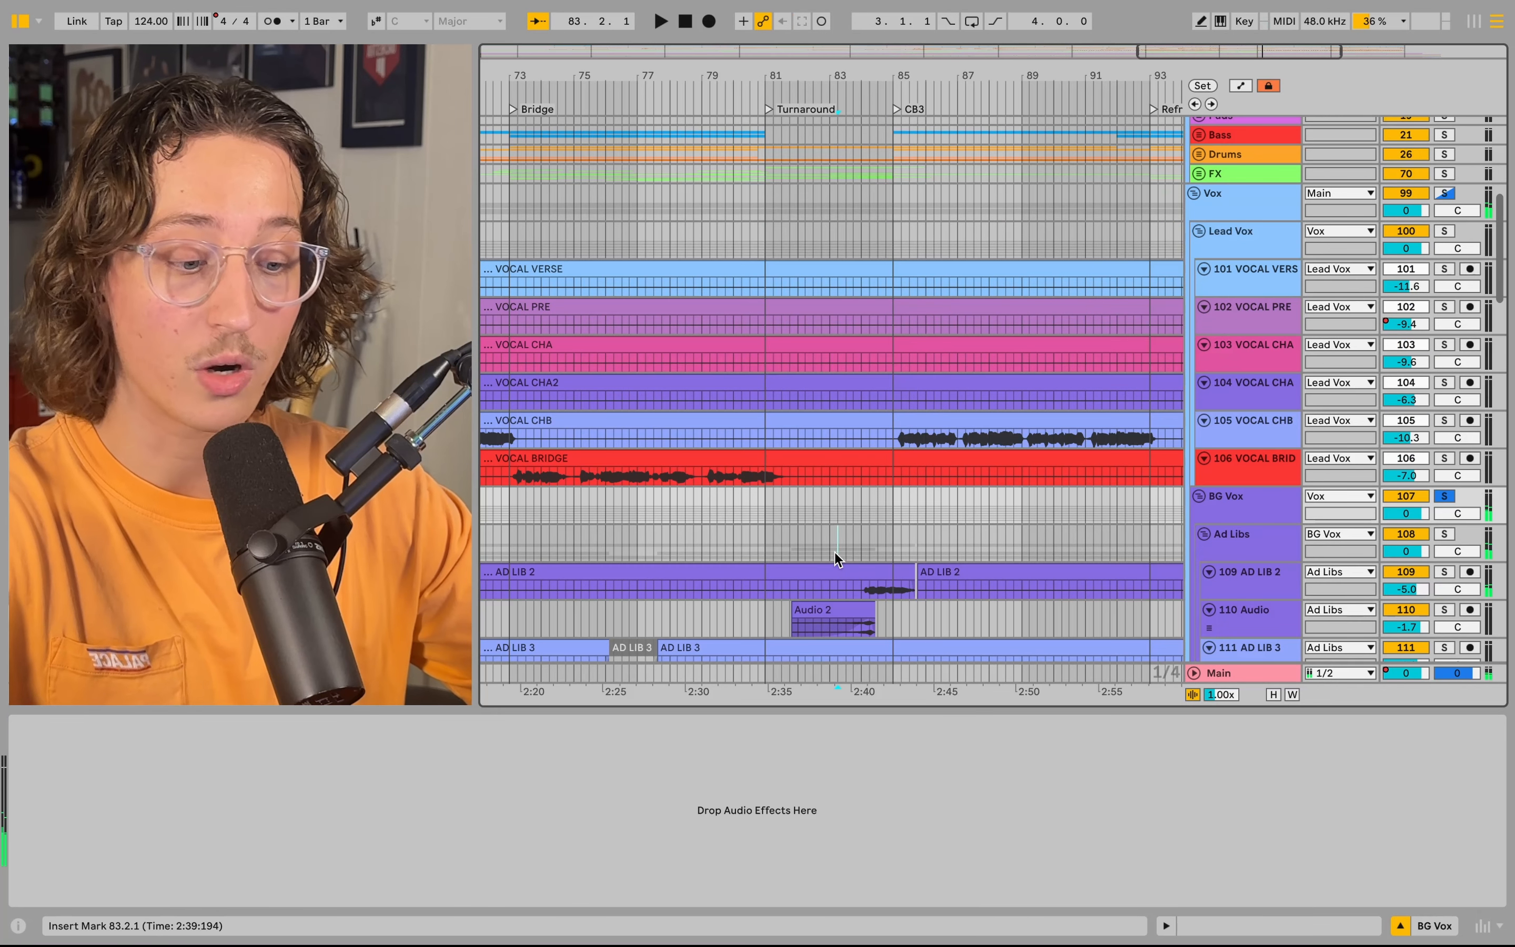
# - Play the soloed BG Vox group from 83.4.1 and inspect the AD LIB 2 effect chain, including Delay, Roar and Compressor
pyautogui.click(835, 551)
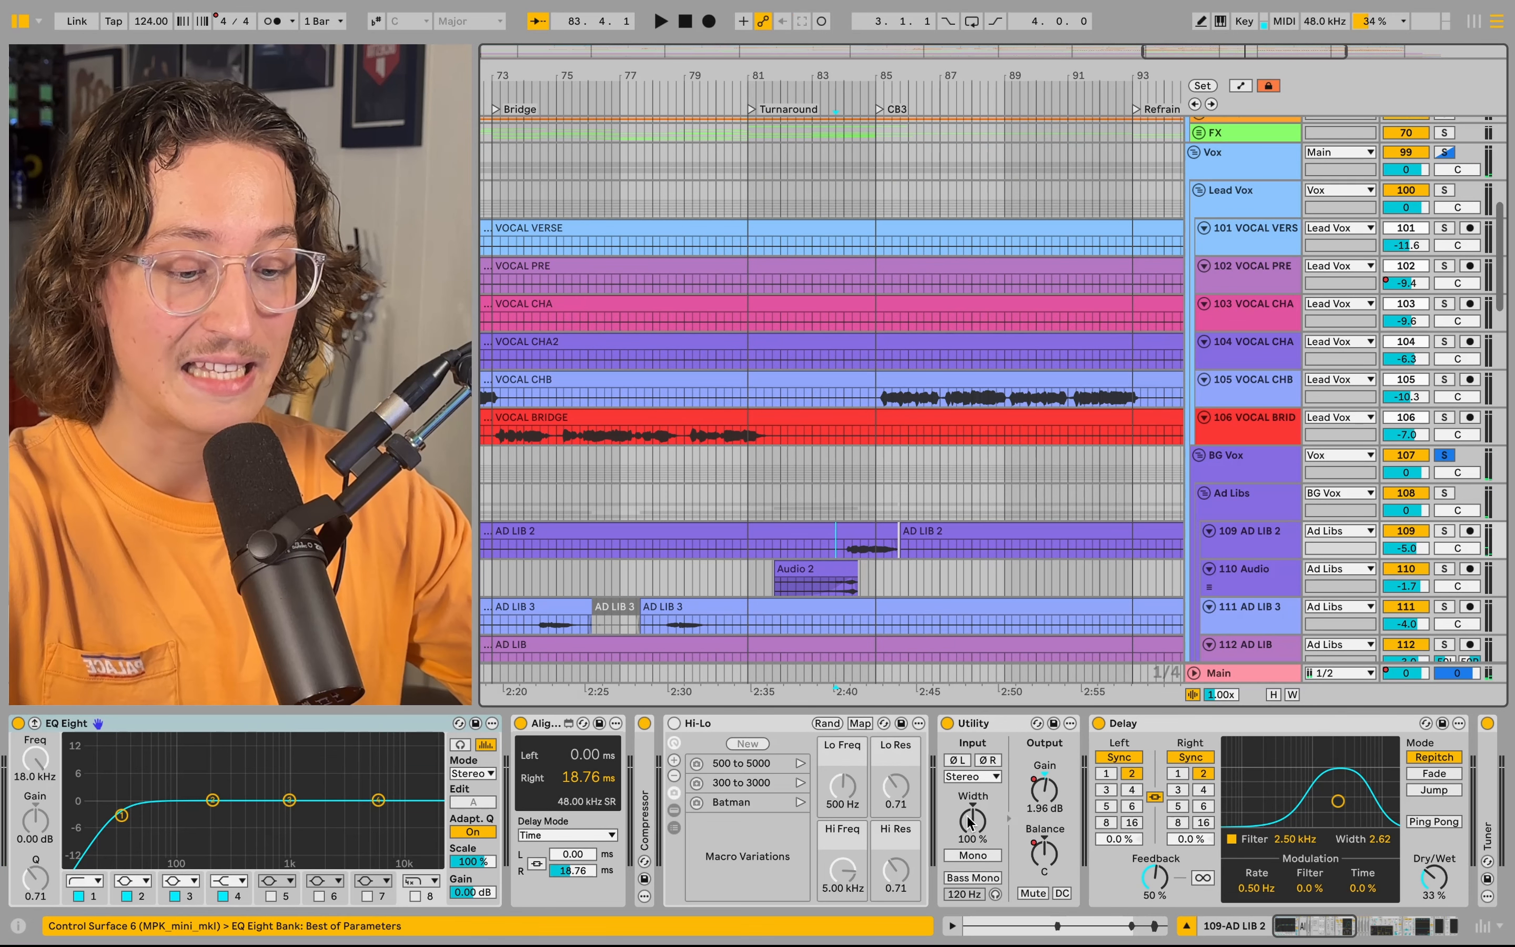
pyautogui.hscroll(10, 952, 794)
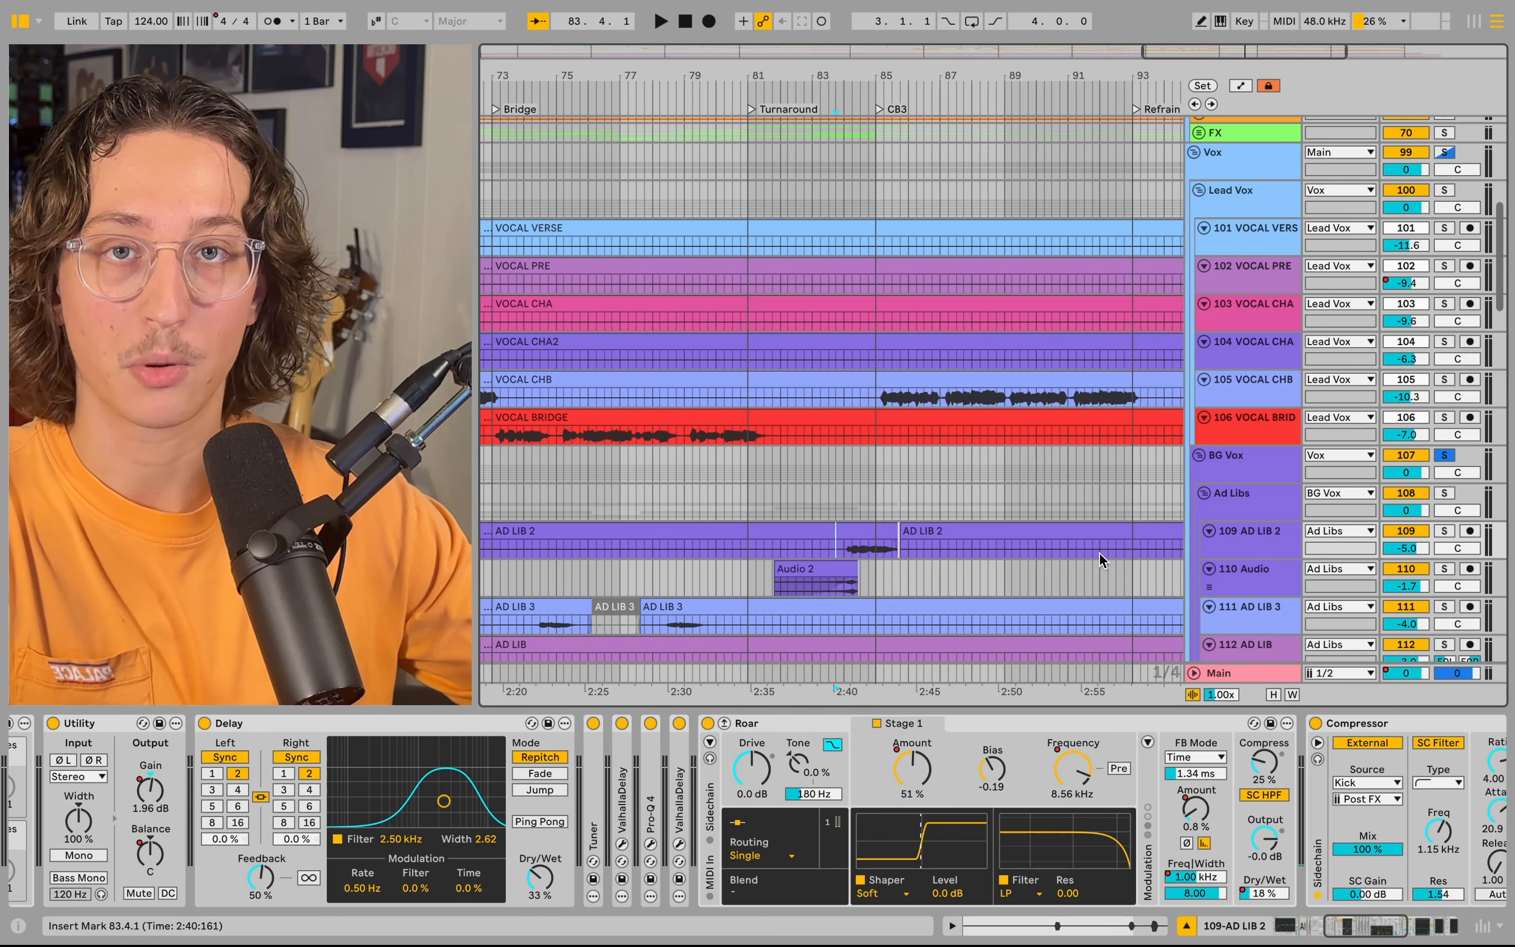
pyautogui.click(1269, 473)
pyautogui.press('space')
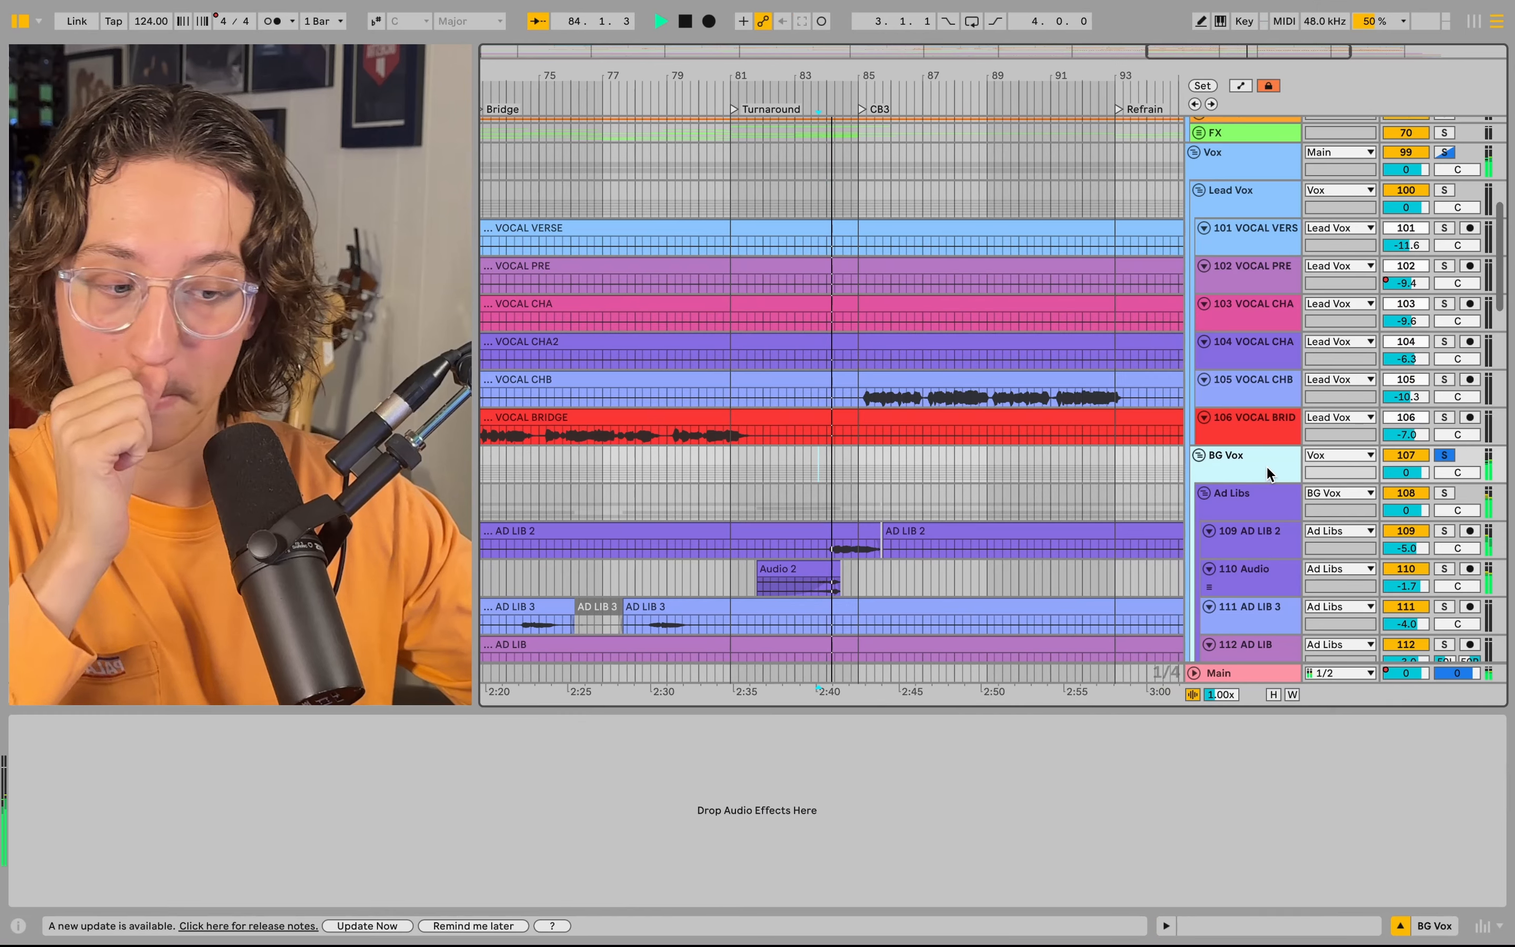
pyautogui.click(1252, 545)
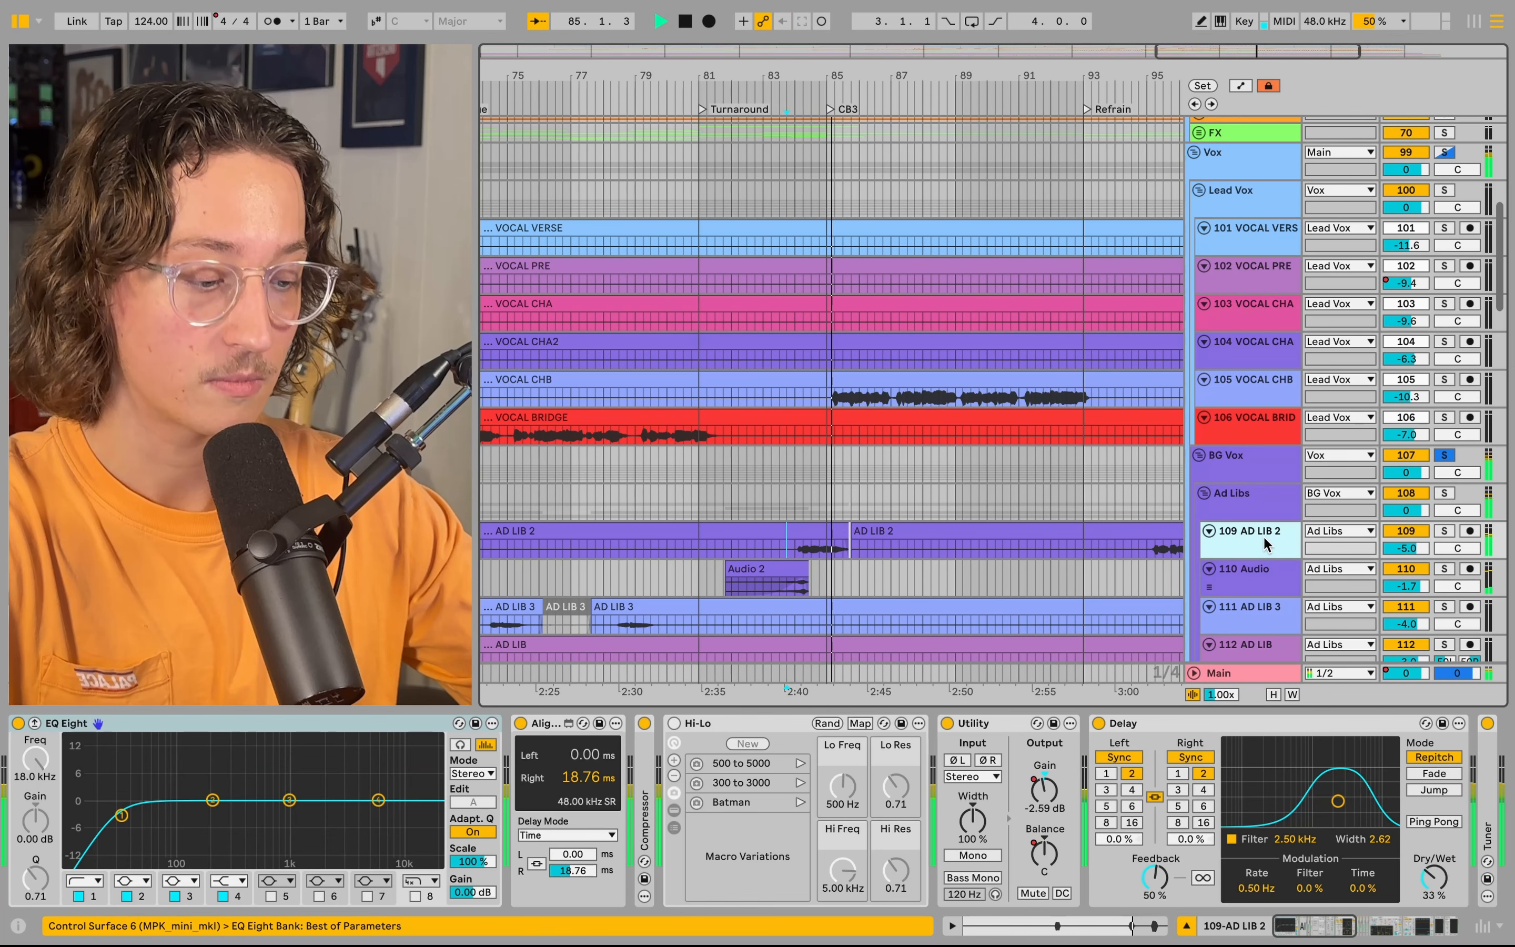
pyautogui.hscroll(13, 1252, 830)
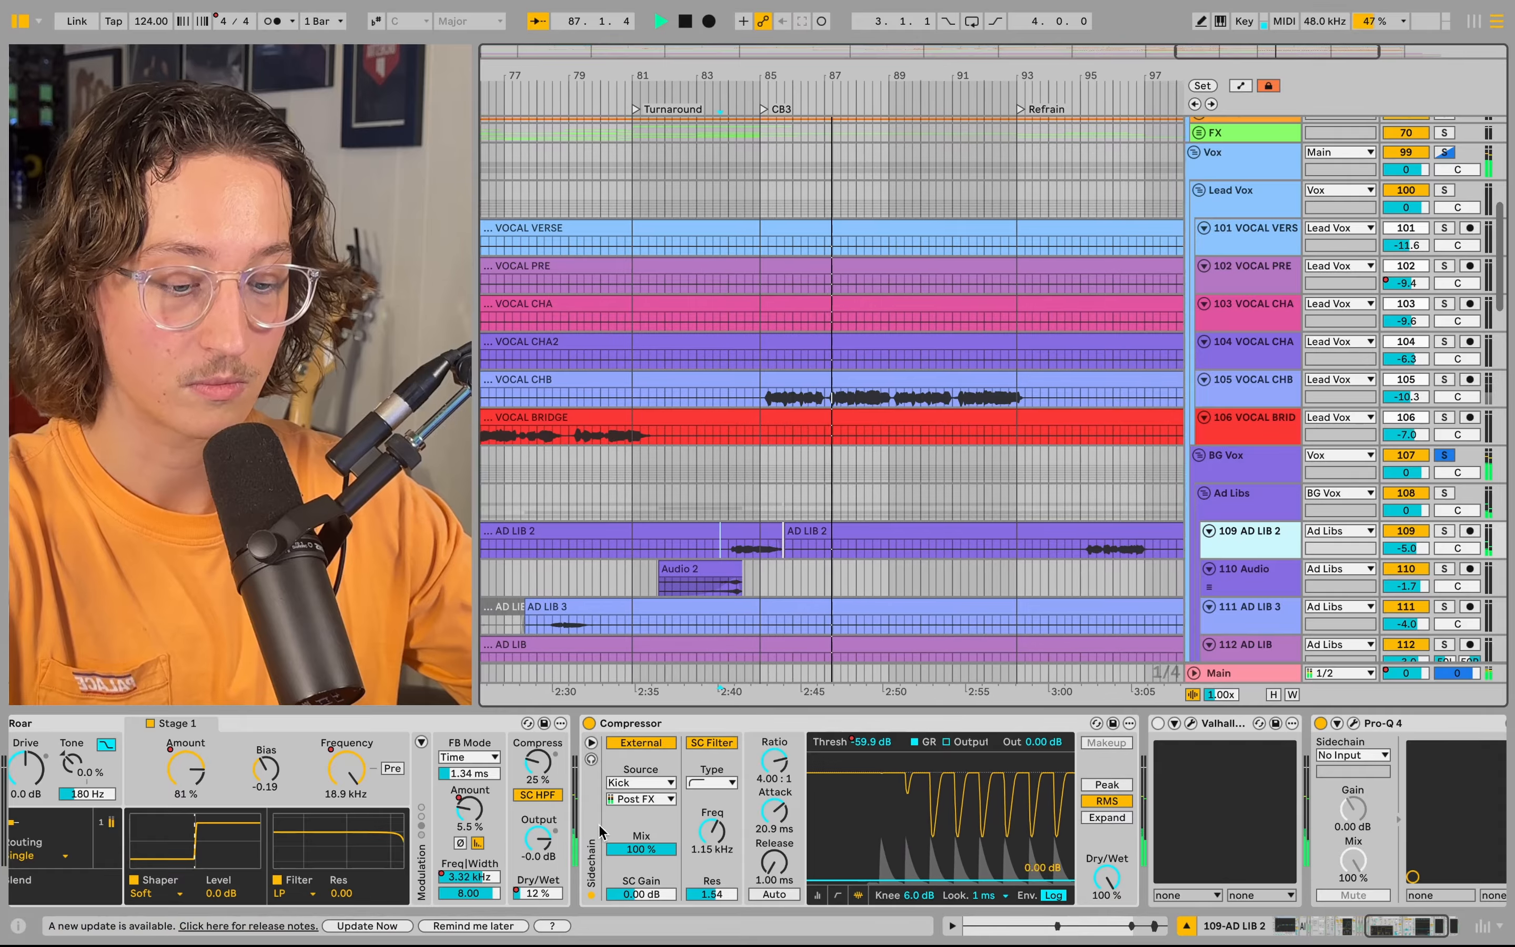
pyautogui.press('space')
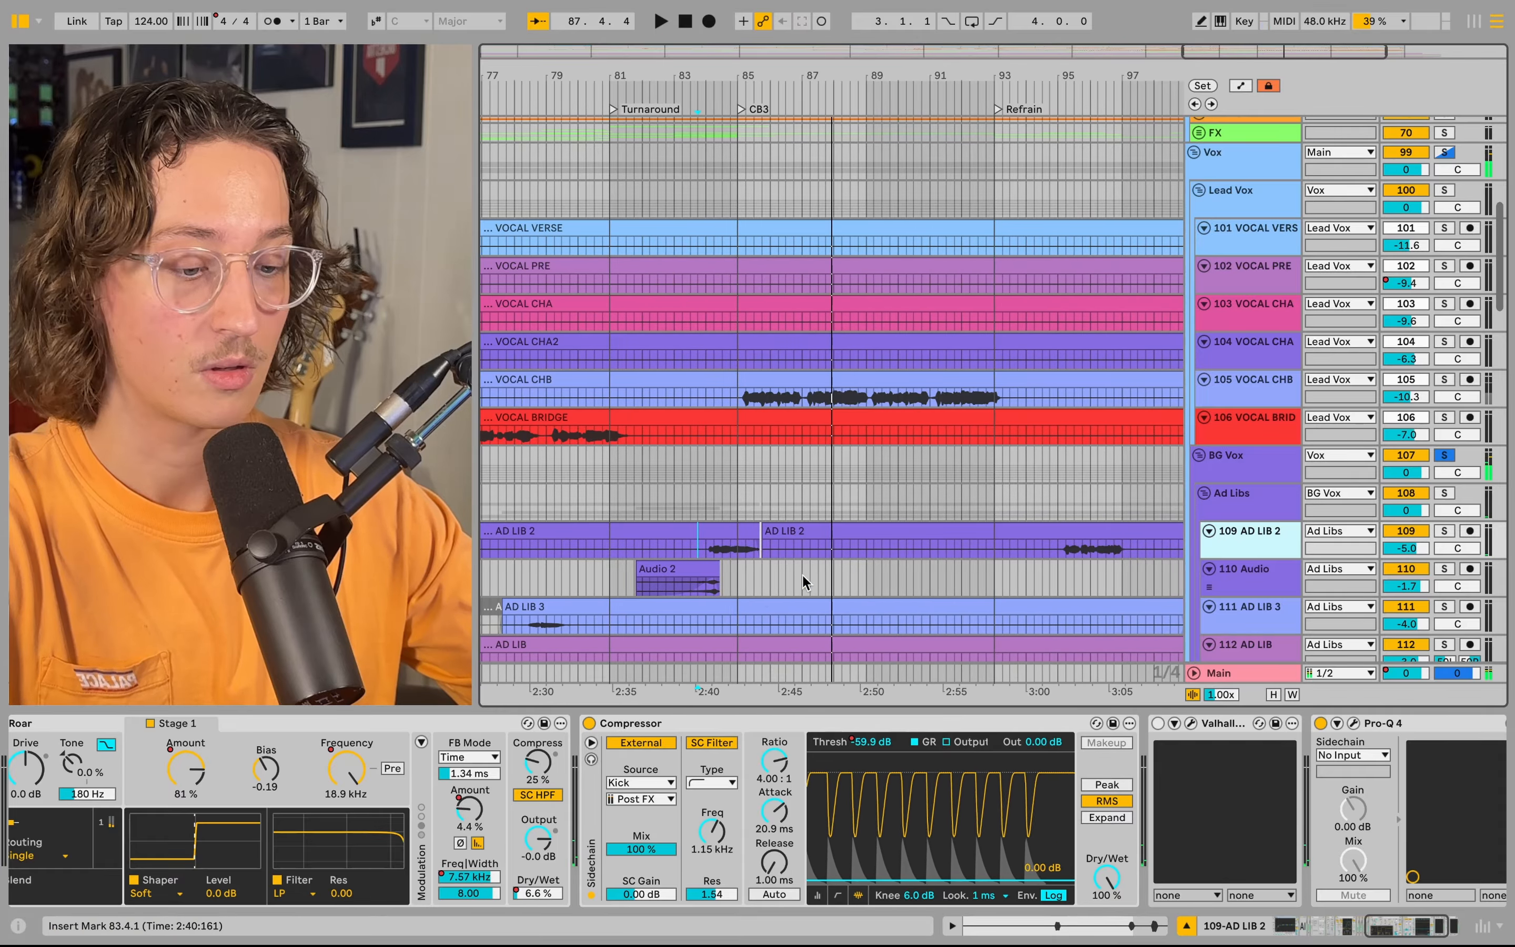
# - Solo the Harmonies group, play it from 85.1.1, and magnify the arrangement's waveforms to 19.3x
pyautogui.scroll(-5, 1033, 525)
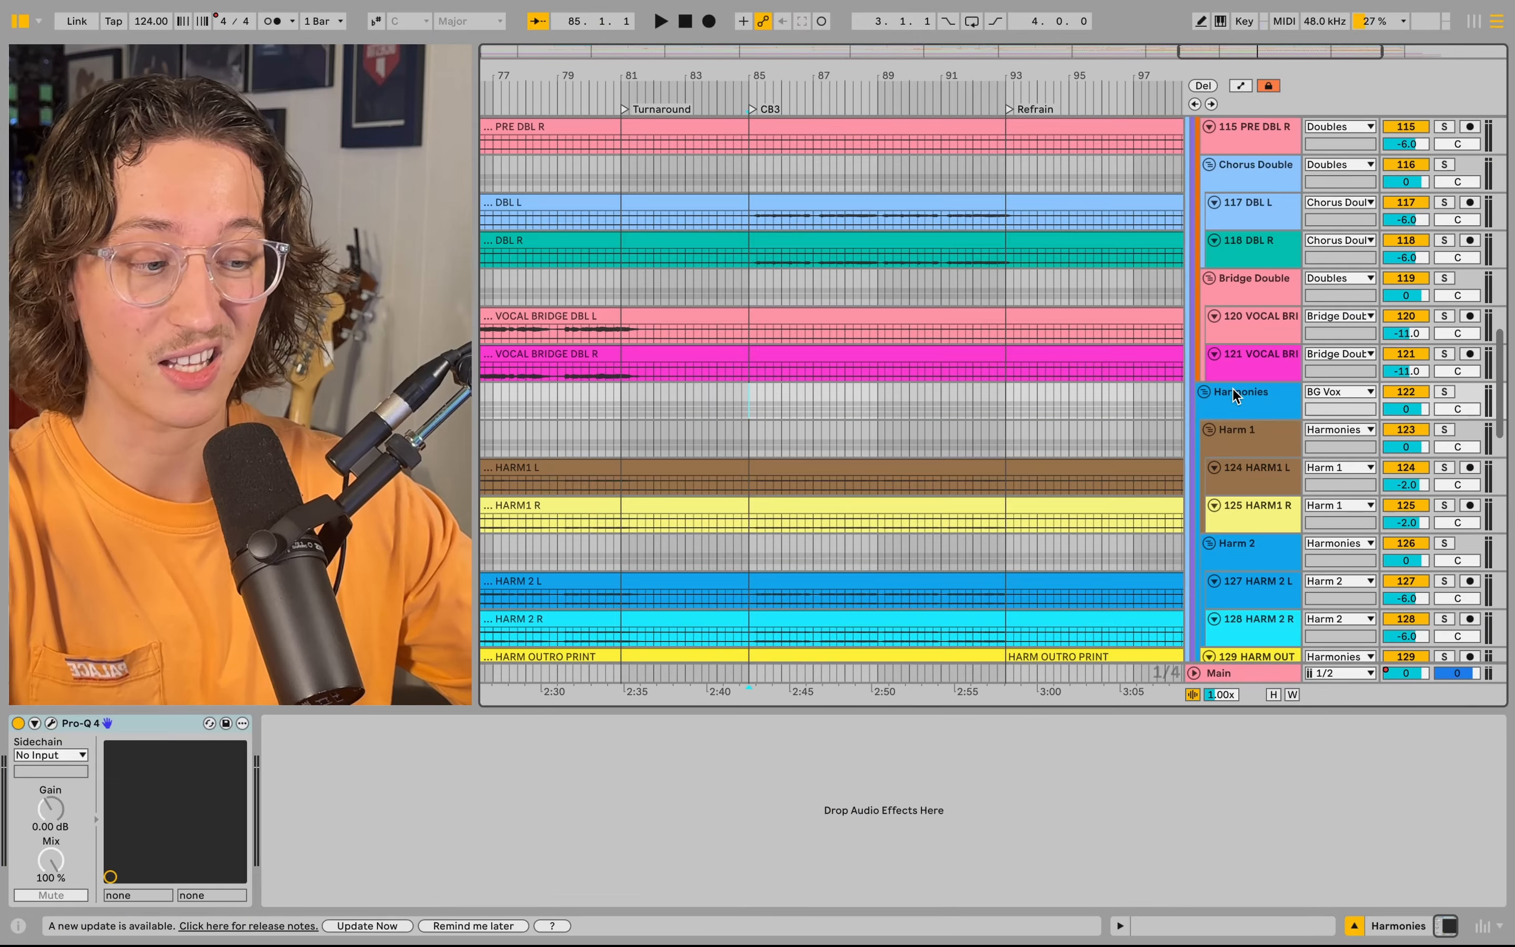
pyautogui.scroll(-4, 938, 411)
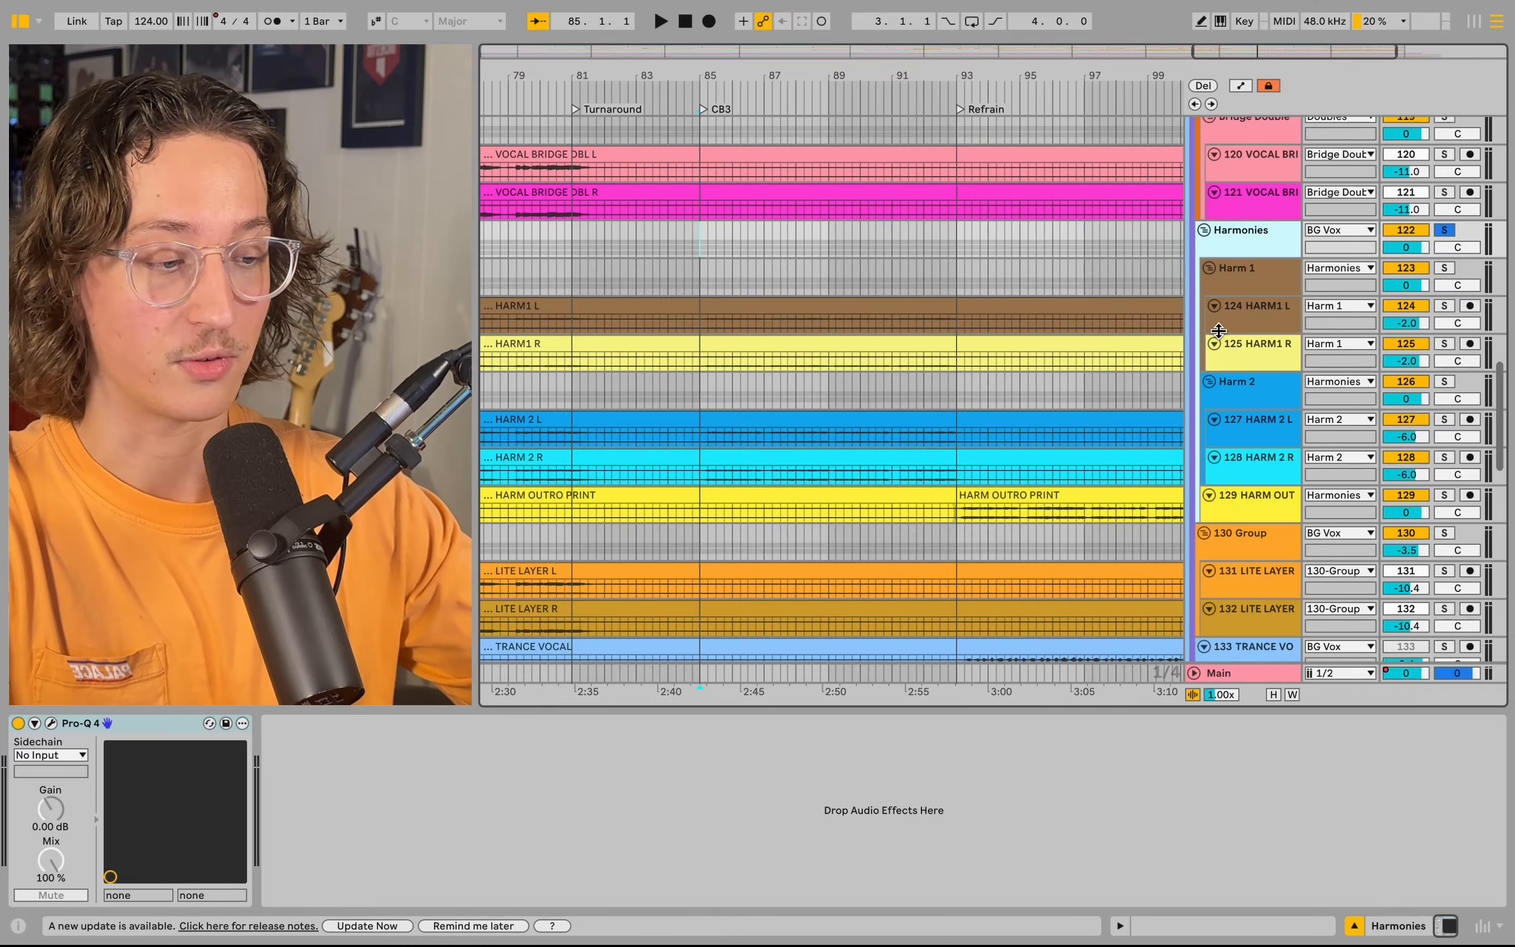
pyautogui.press('space')
pyautogui.moveTo(1221, 694)
pyautogui.mouseDown()
pyautogui.moveTo(1221, 651)
pyautogui.moveTo(1221, 698)
pyautogui.mouseUp()
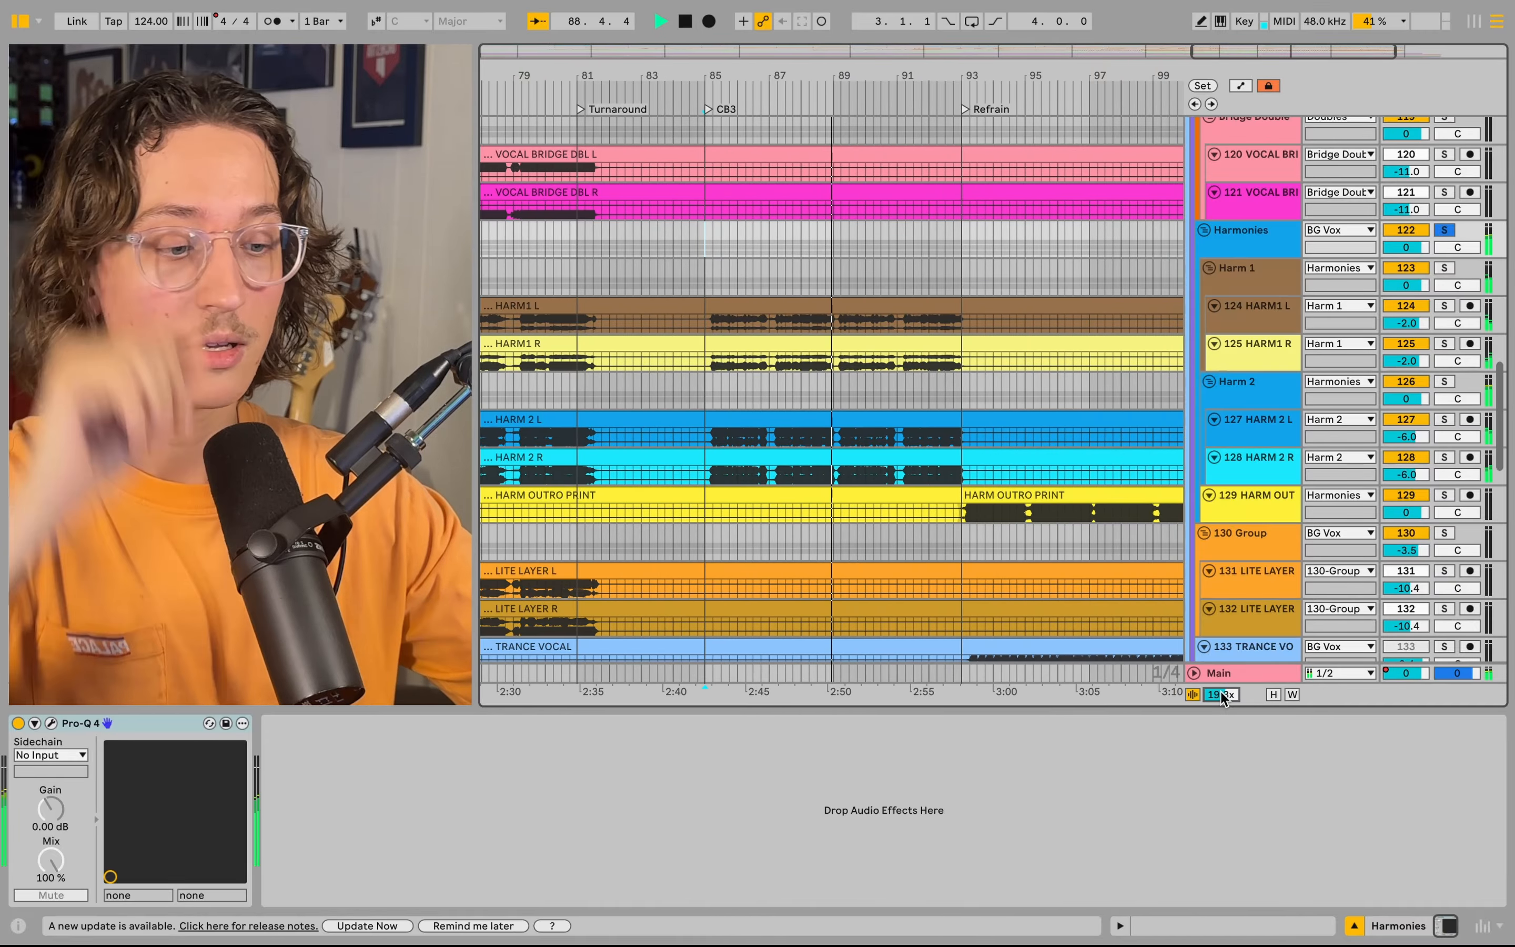
pyautogui.press('space')
# - Look over the harmony clips around the Turnaround and CB3 and inspect the HARM1 L and HARM1 R effect chains
pyautogui.hscroll(-4, 708, 378)
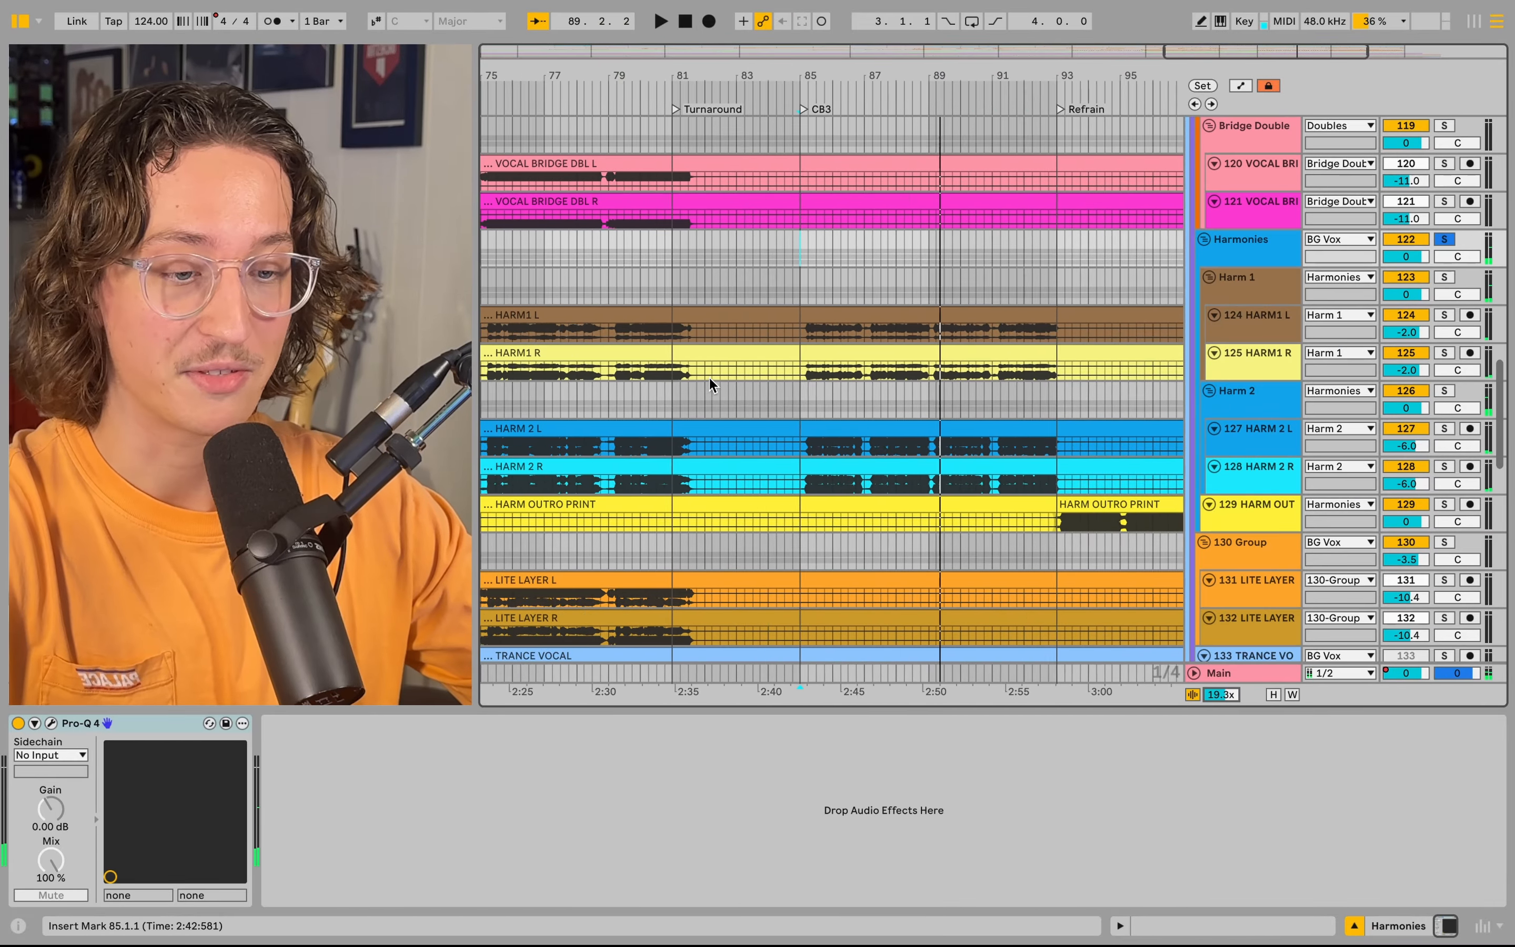
pyautogui.scroll(2, 711, 370)
pyautogui.click(689, 230)
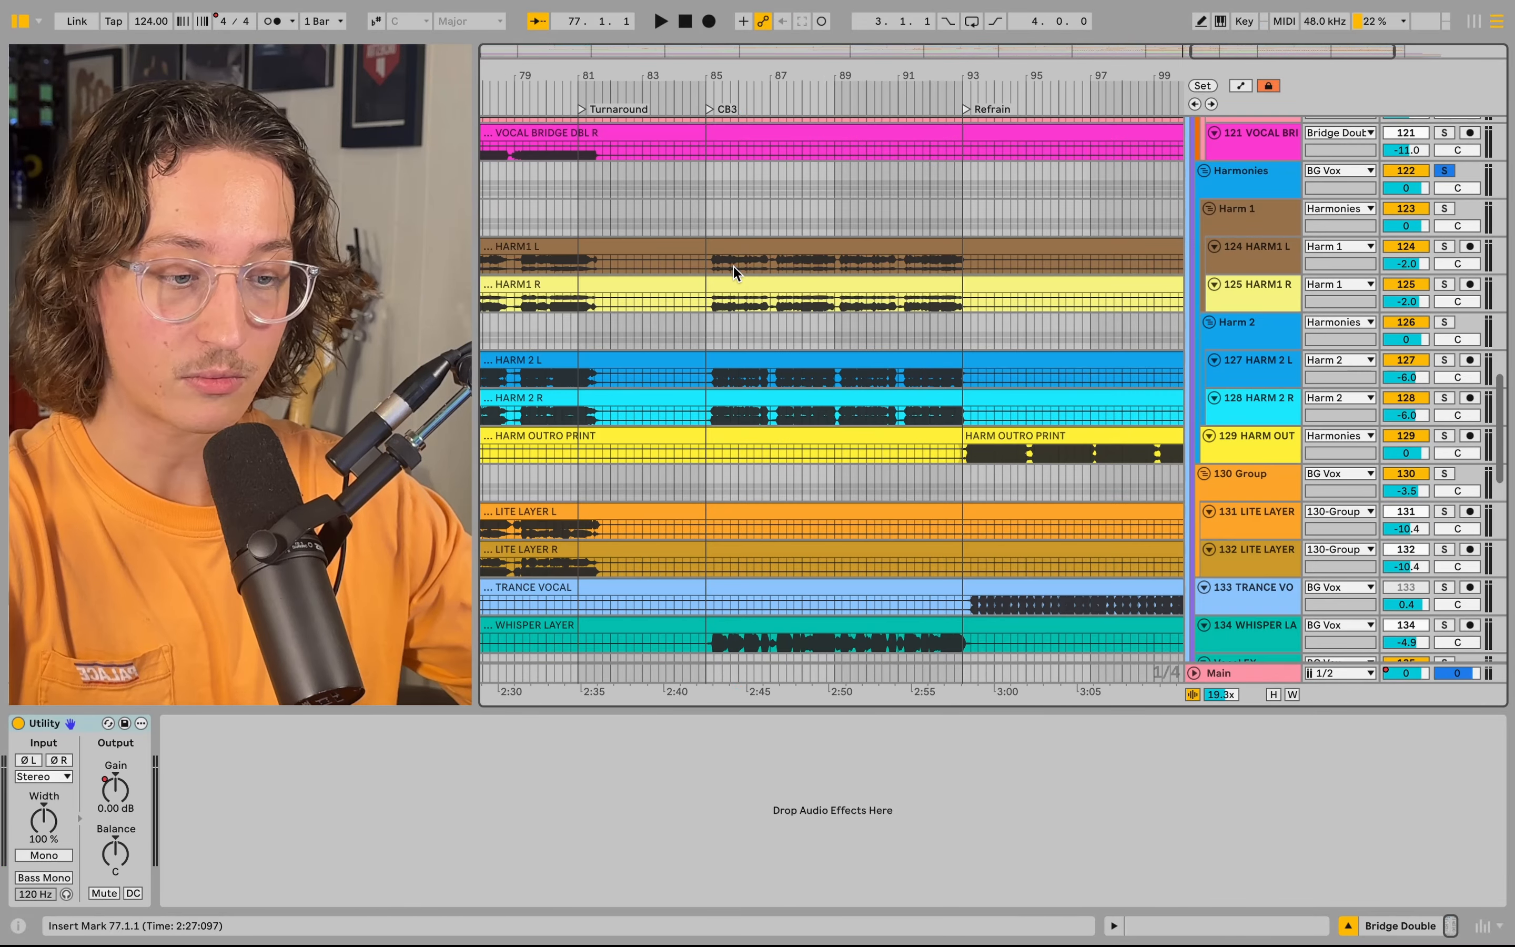
pyautogui.click(734, 265)
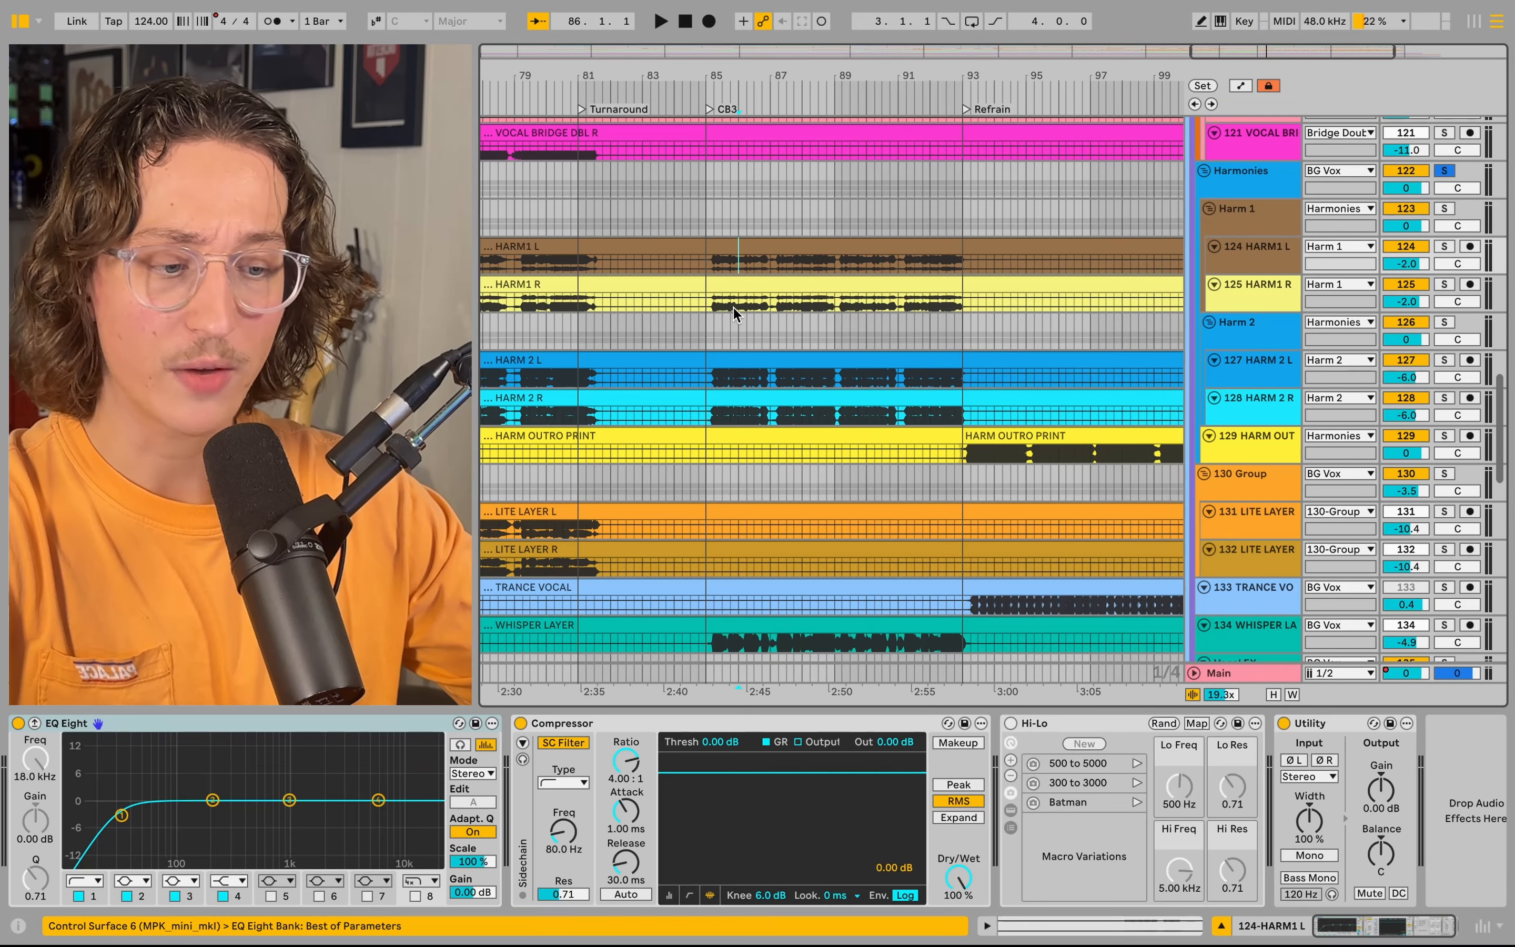
pyautogui.click(738, 375)
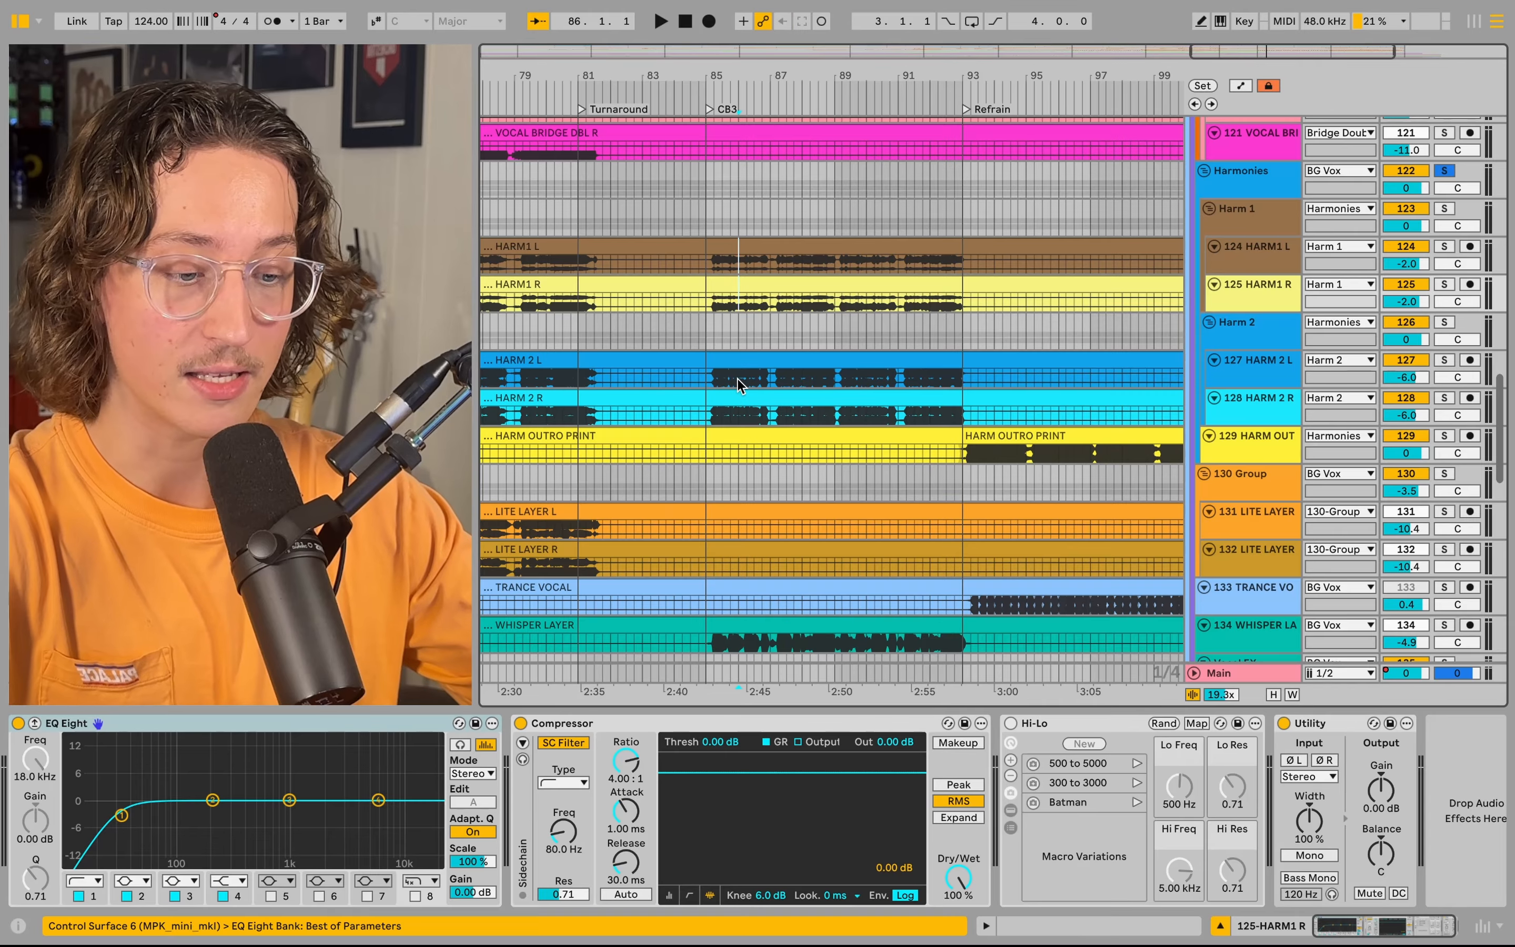
# - Solo the WHISPER LAYER track in place of the harmonies and play it from 85.4.1 in CB3
pyautogui.scroll(-2, 741, 419)
pyautogui.scroll(-6, 734, 423)
pyautogui.click(726, 425)
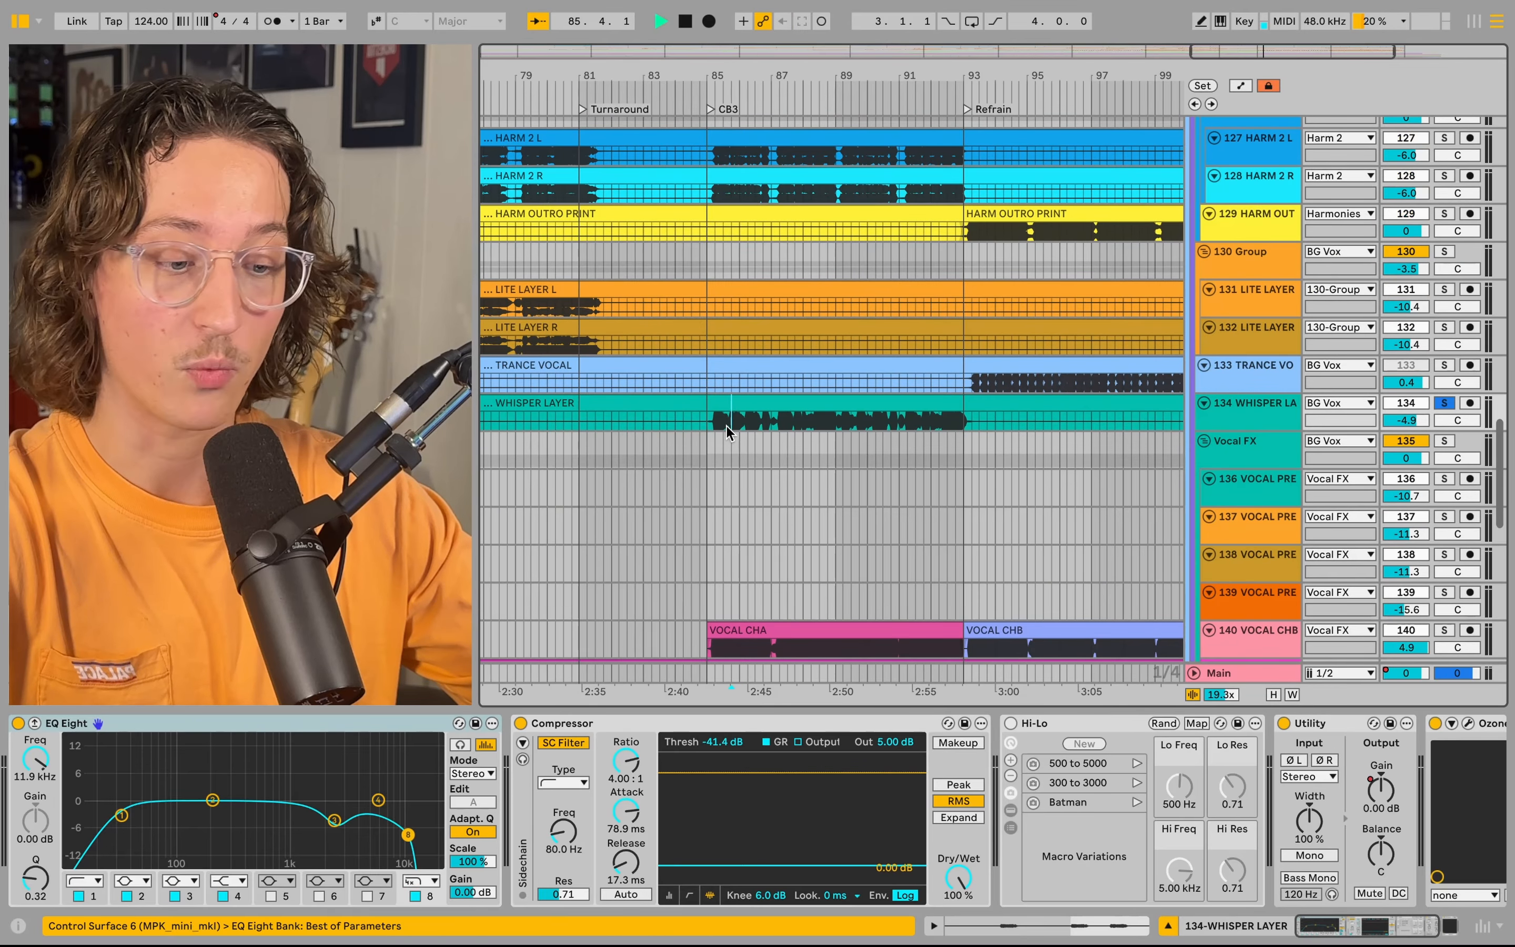
pyautogui.press('space')
pyautogui.scroll(6, 726, 425)
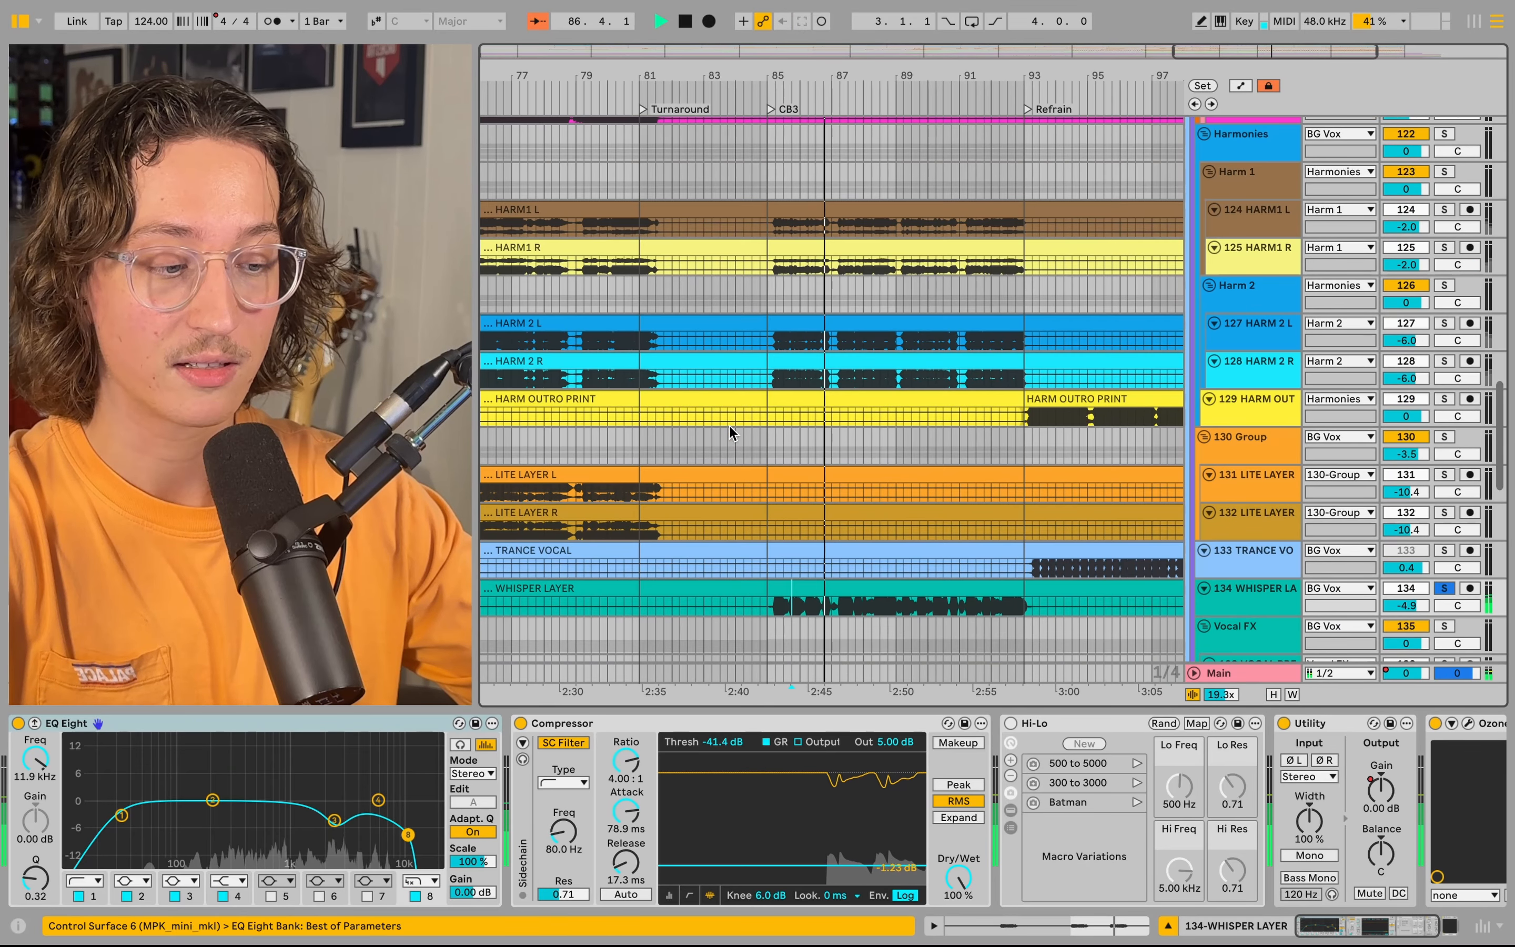
pyautogui.press('space')
# - Find the vocal throws before Pre2, solo THROW, THROW 2 and THROW 3 together, and play them from 47.1.1
pyautogui.scroll(12, 803, 422)
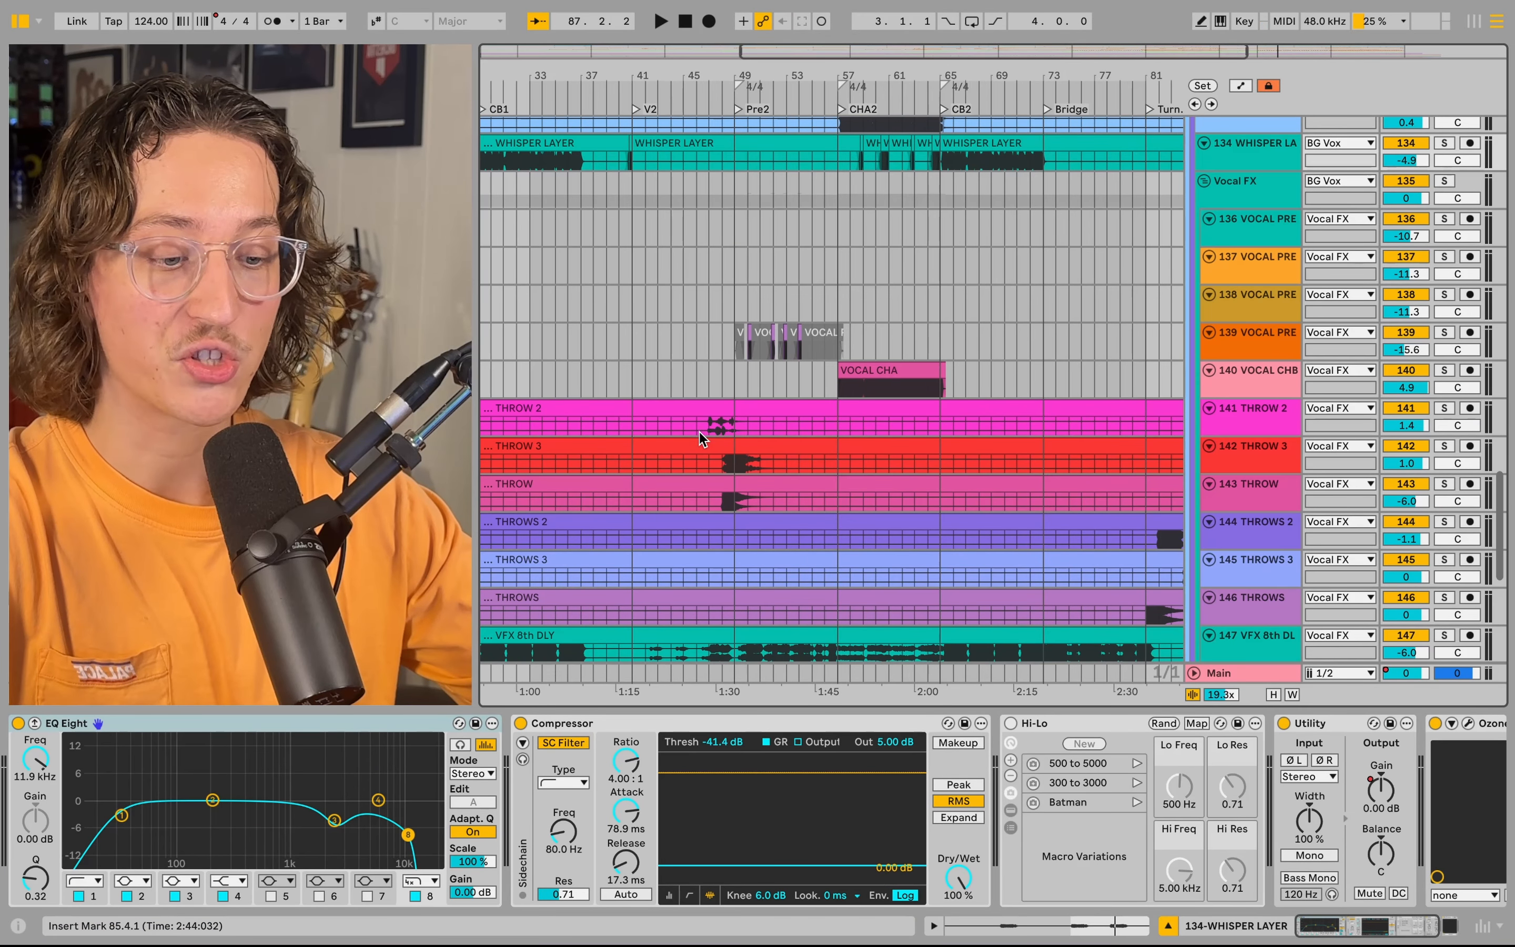
pyautogui.scroll(5, 725, 431)
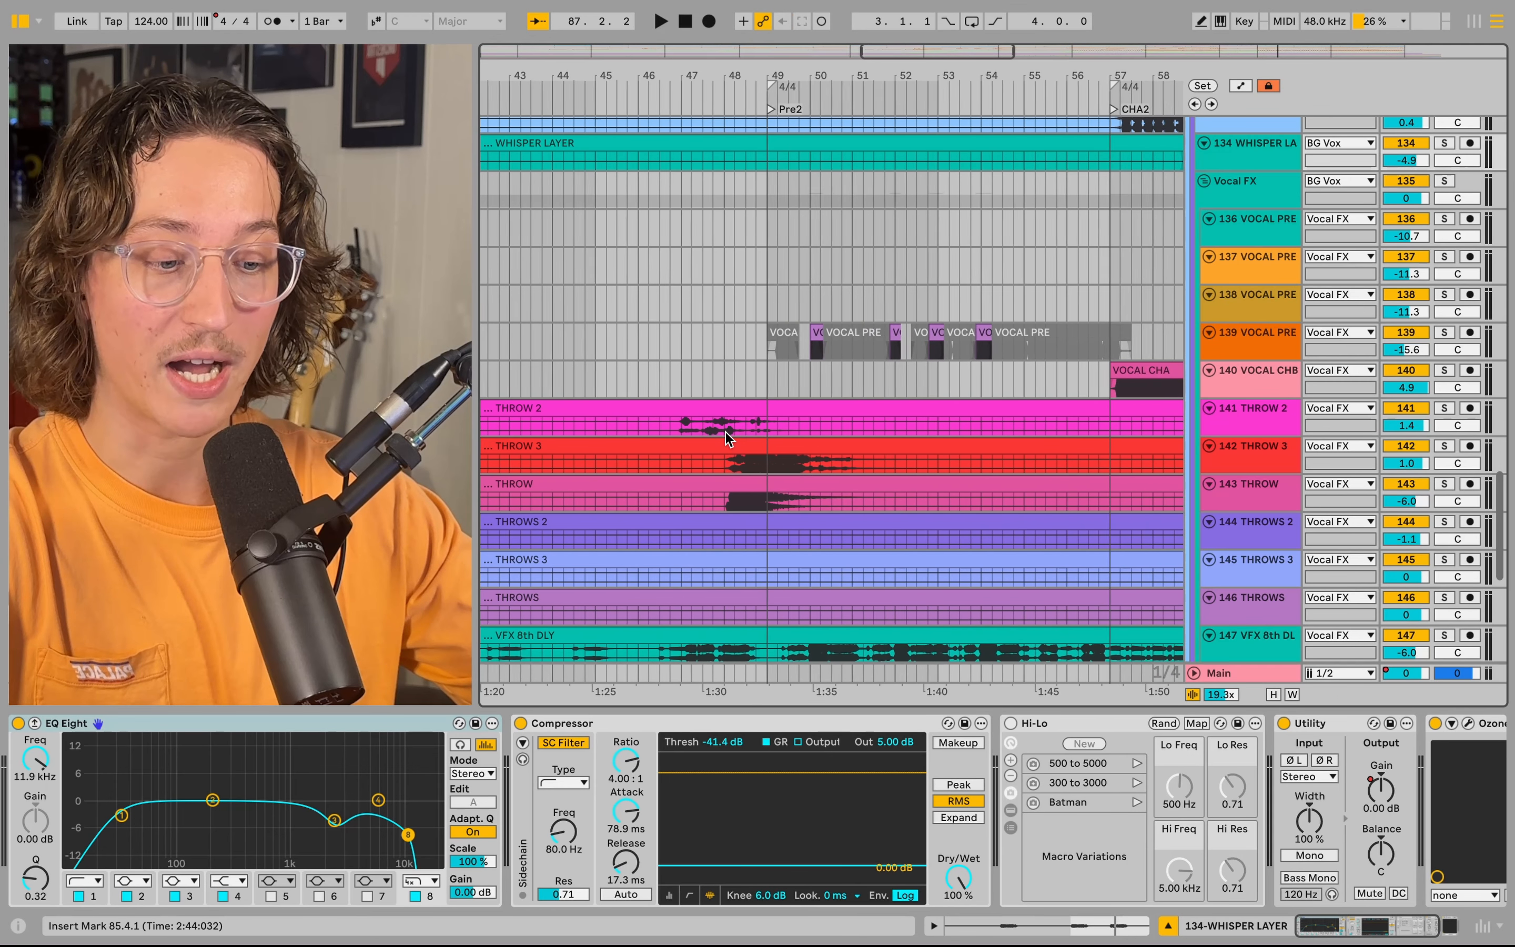
pyautogui.click(678, 425)
pyautogui.click(1265, 501)
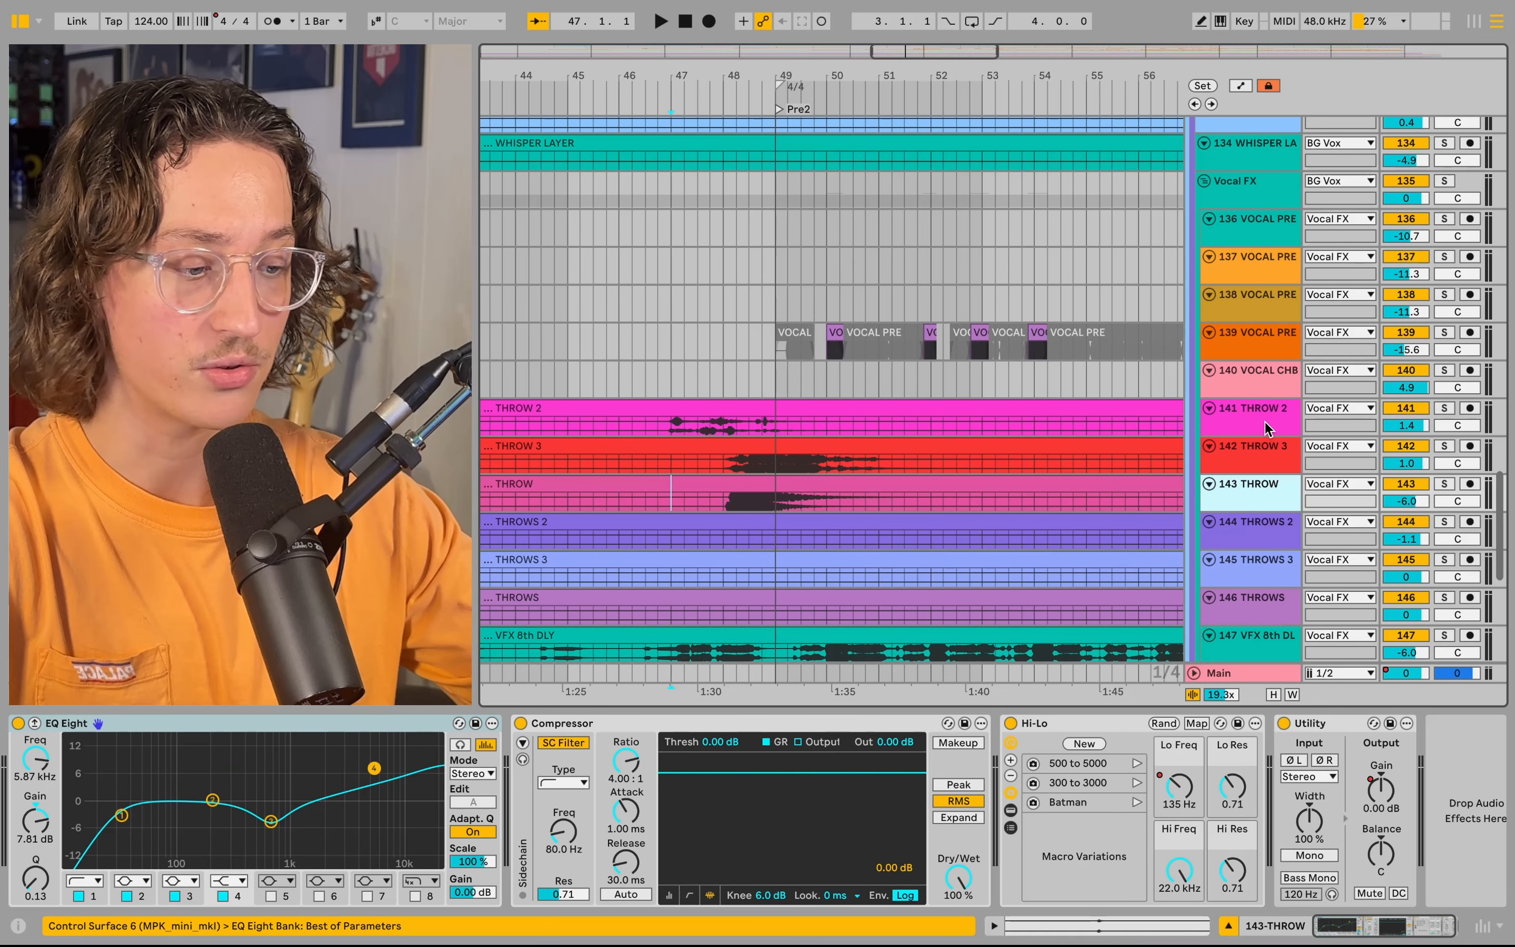
pyautogui.keyDown('shift'); pyautogui.click(1270, 429); pyautogui.keyUp('shift')
pyautogui.press('s')
pyautogui.press('space')
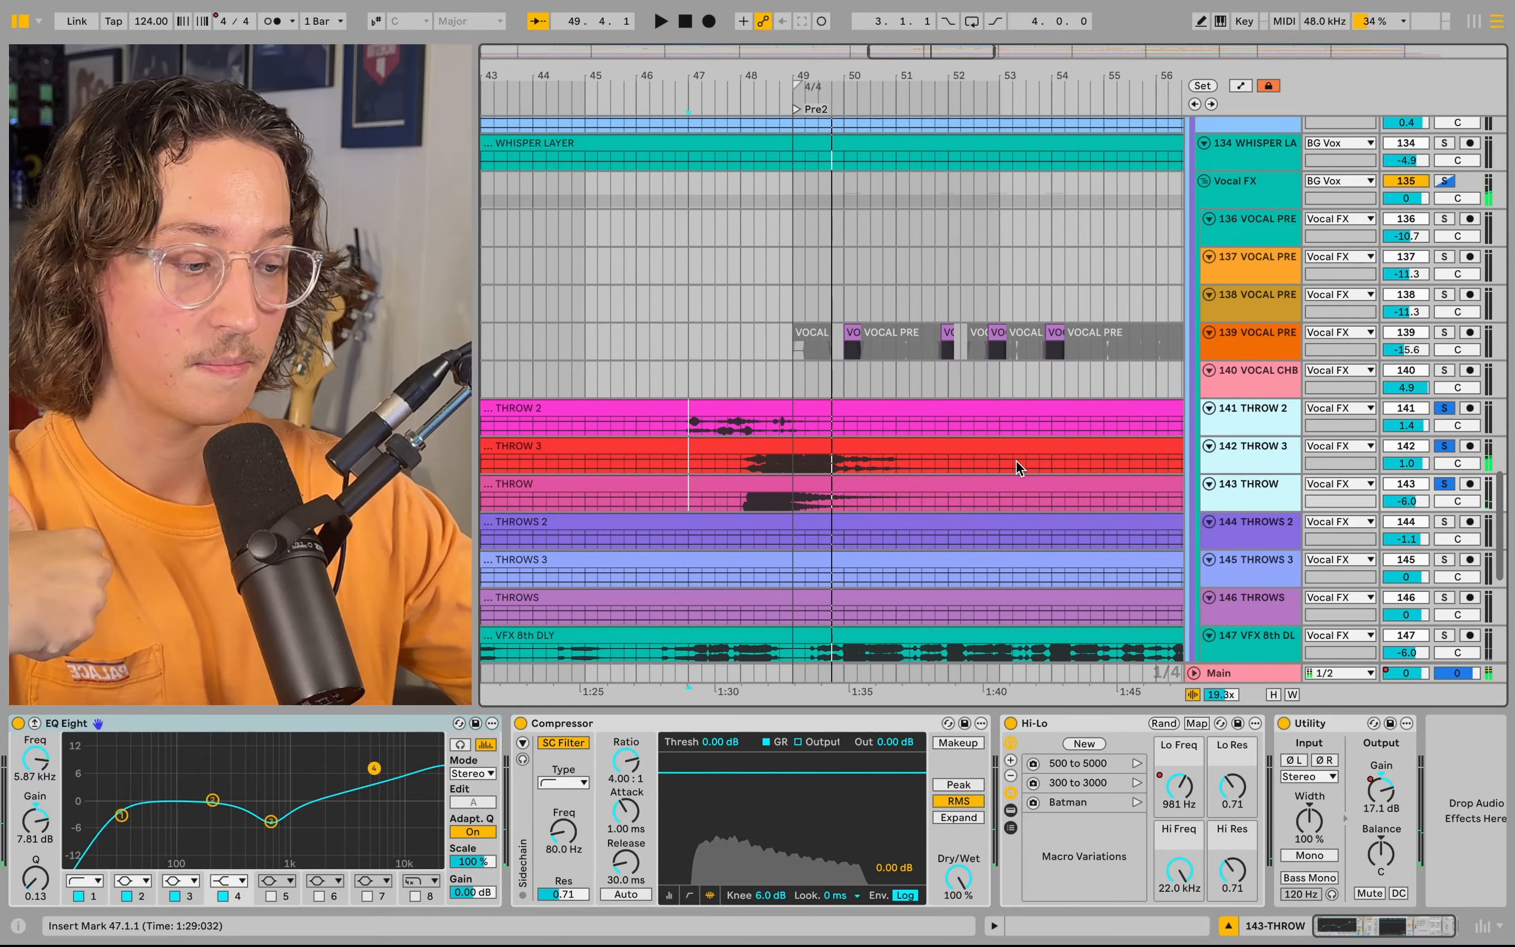
pyautogui.press('space')
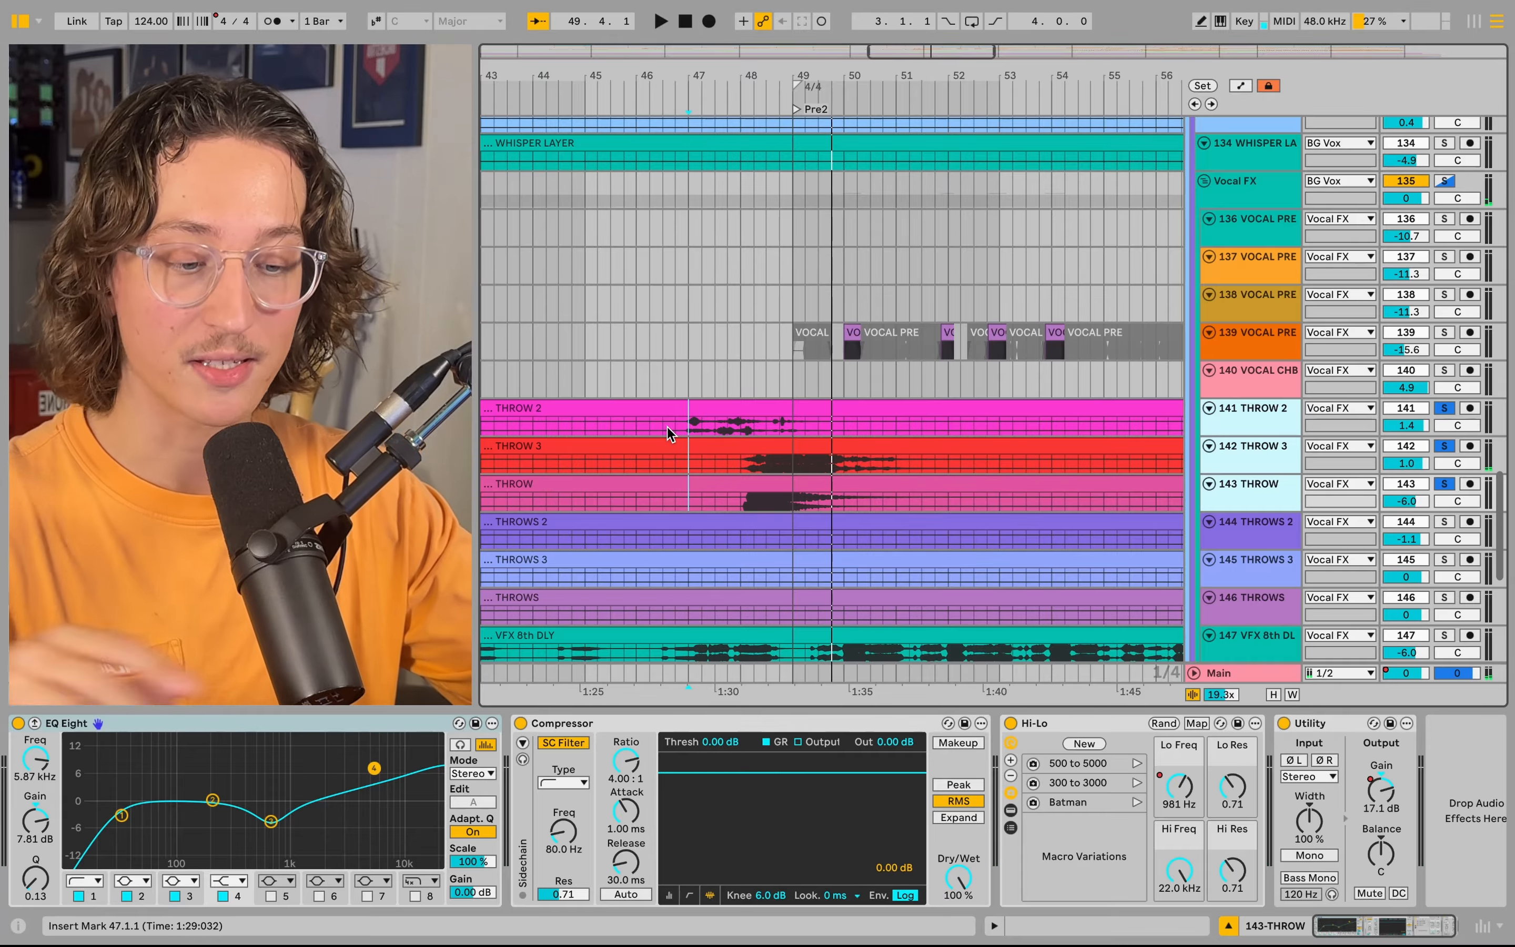
# - Clear the throw solos and play the full mix from 46.3.1 into Pre2, following the throw and VOCAL PRE clips
pyautogui.click(668, 427)
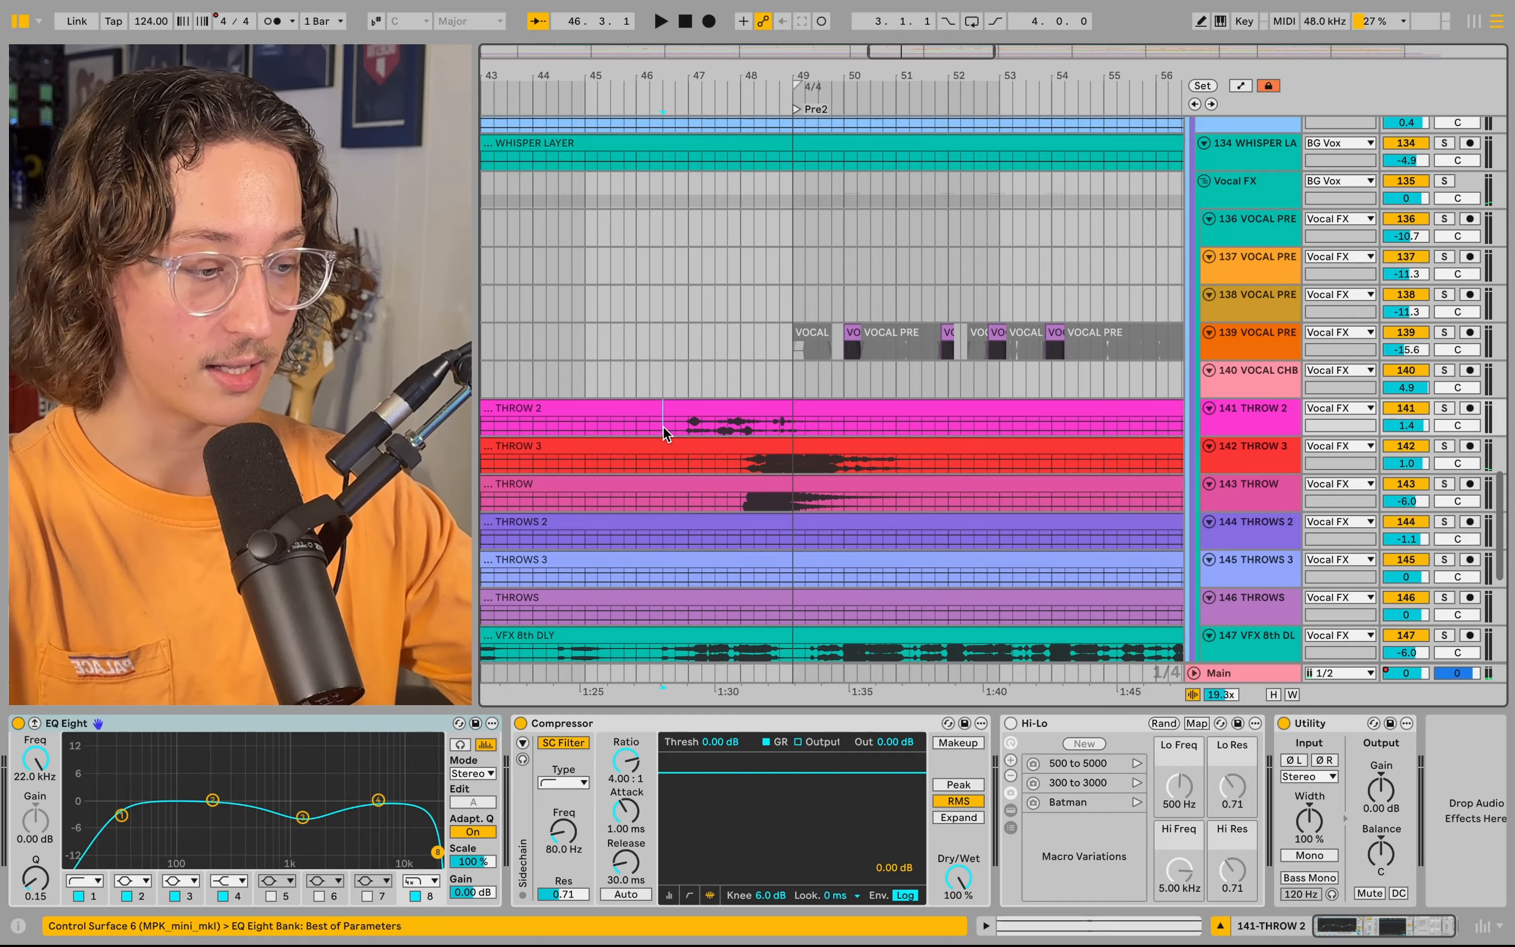
pyautogui.press('space')
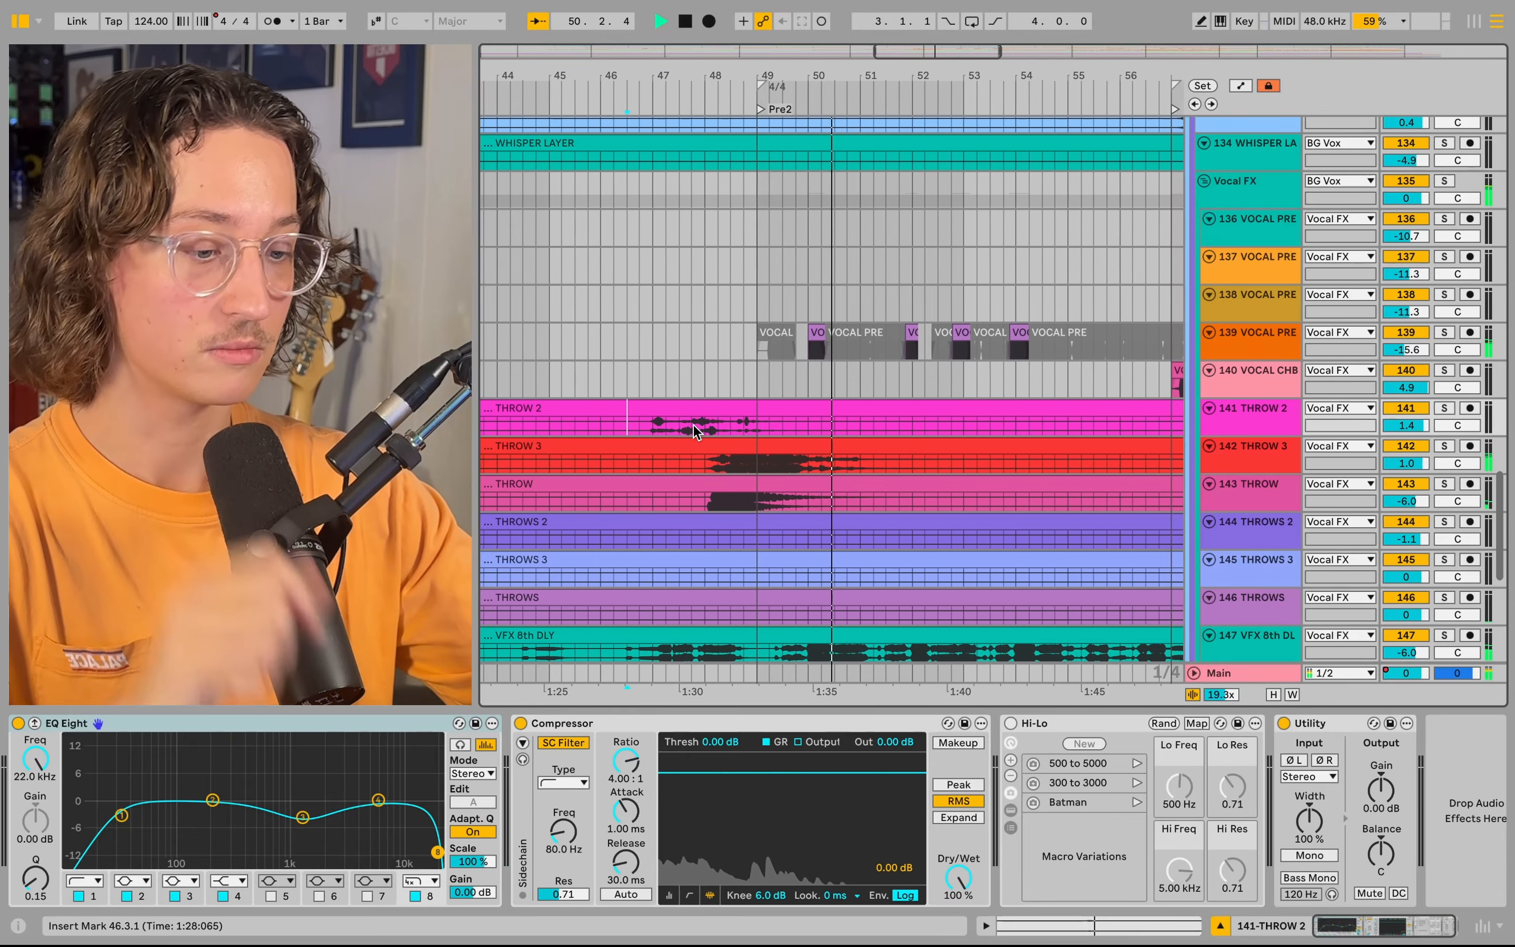
pyautogui.scroll(-5, 830, 377)
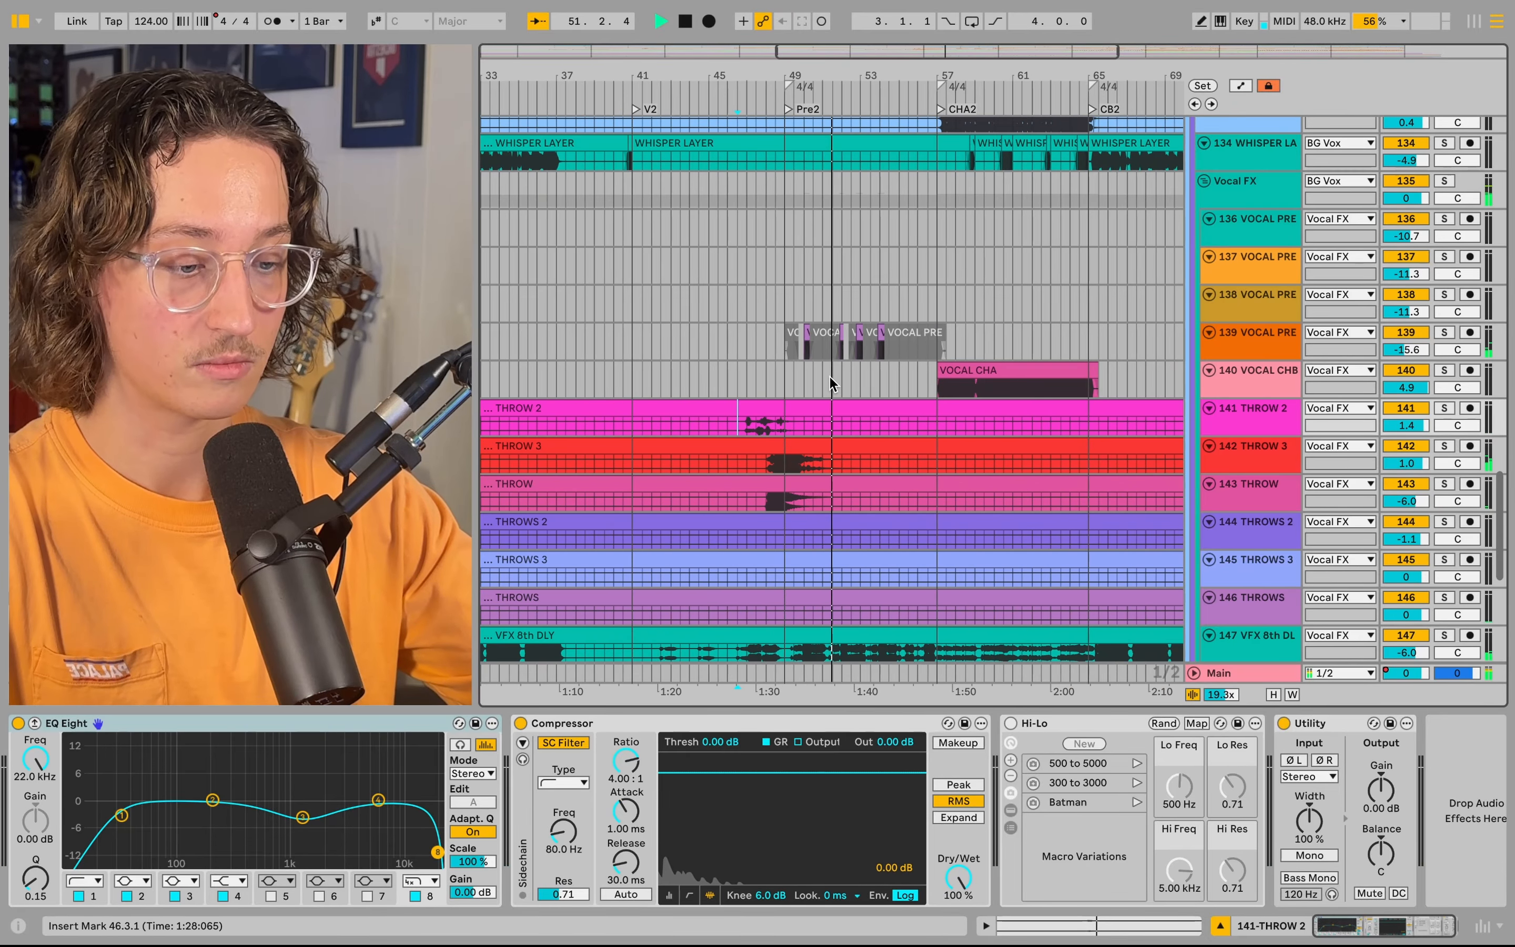
pyautogui.press('space')
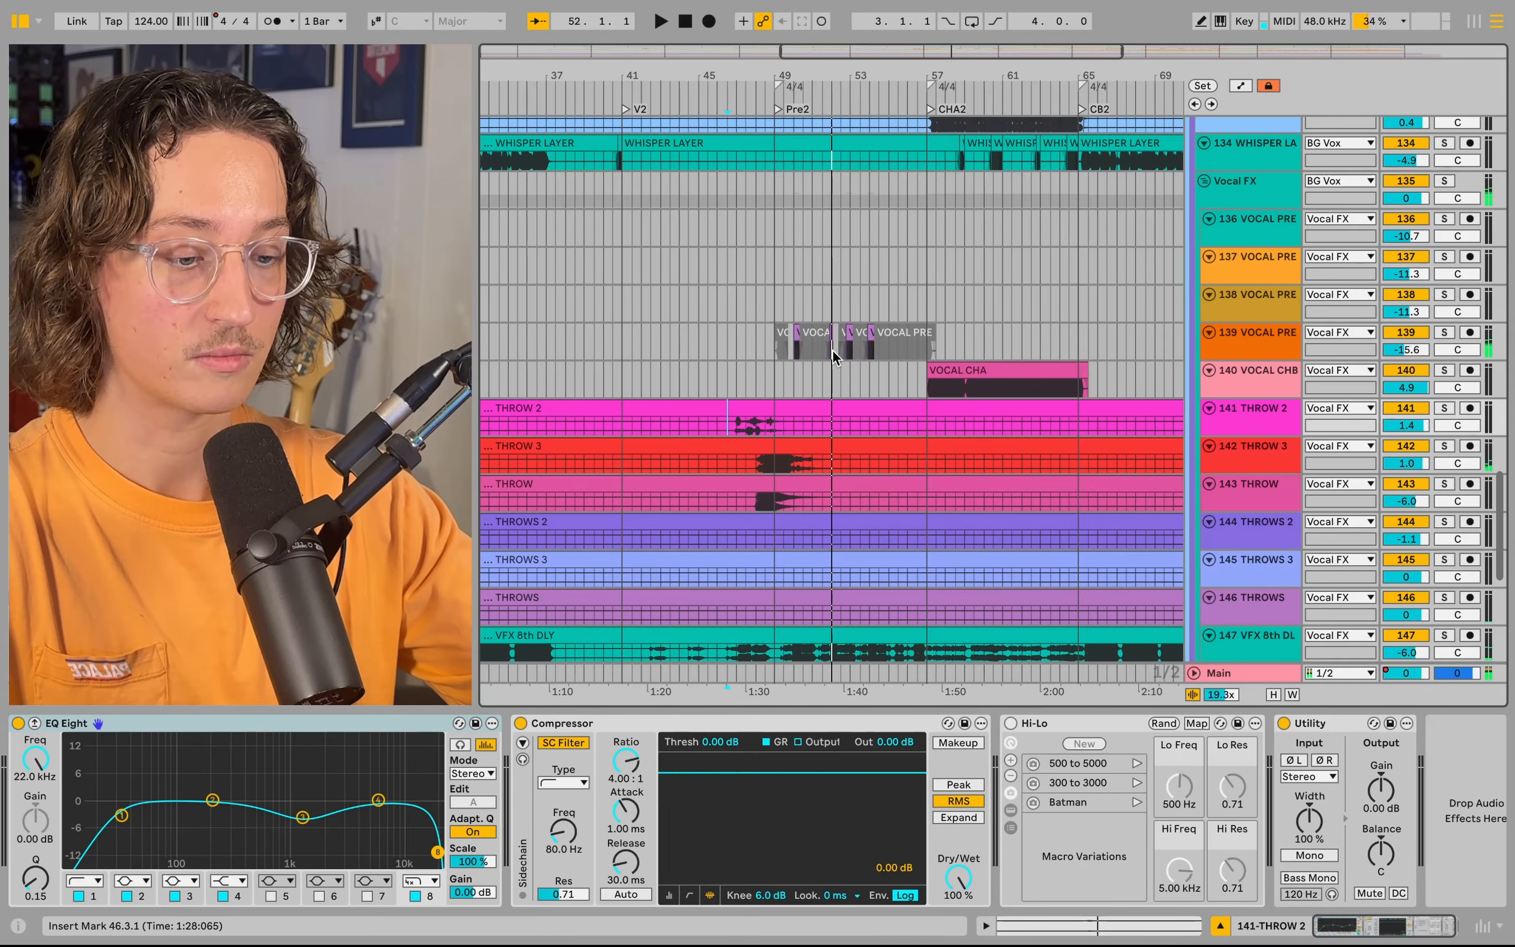
# - Solo the 139 VOCAL PRE track in the Vocal FX group and play its chopped clips in Pre2
pyautogui.scroll(5, 792, 352)
pyautogui.click(792, 353)
pyautogui.press('s')
pyautogui.press('space')
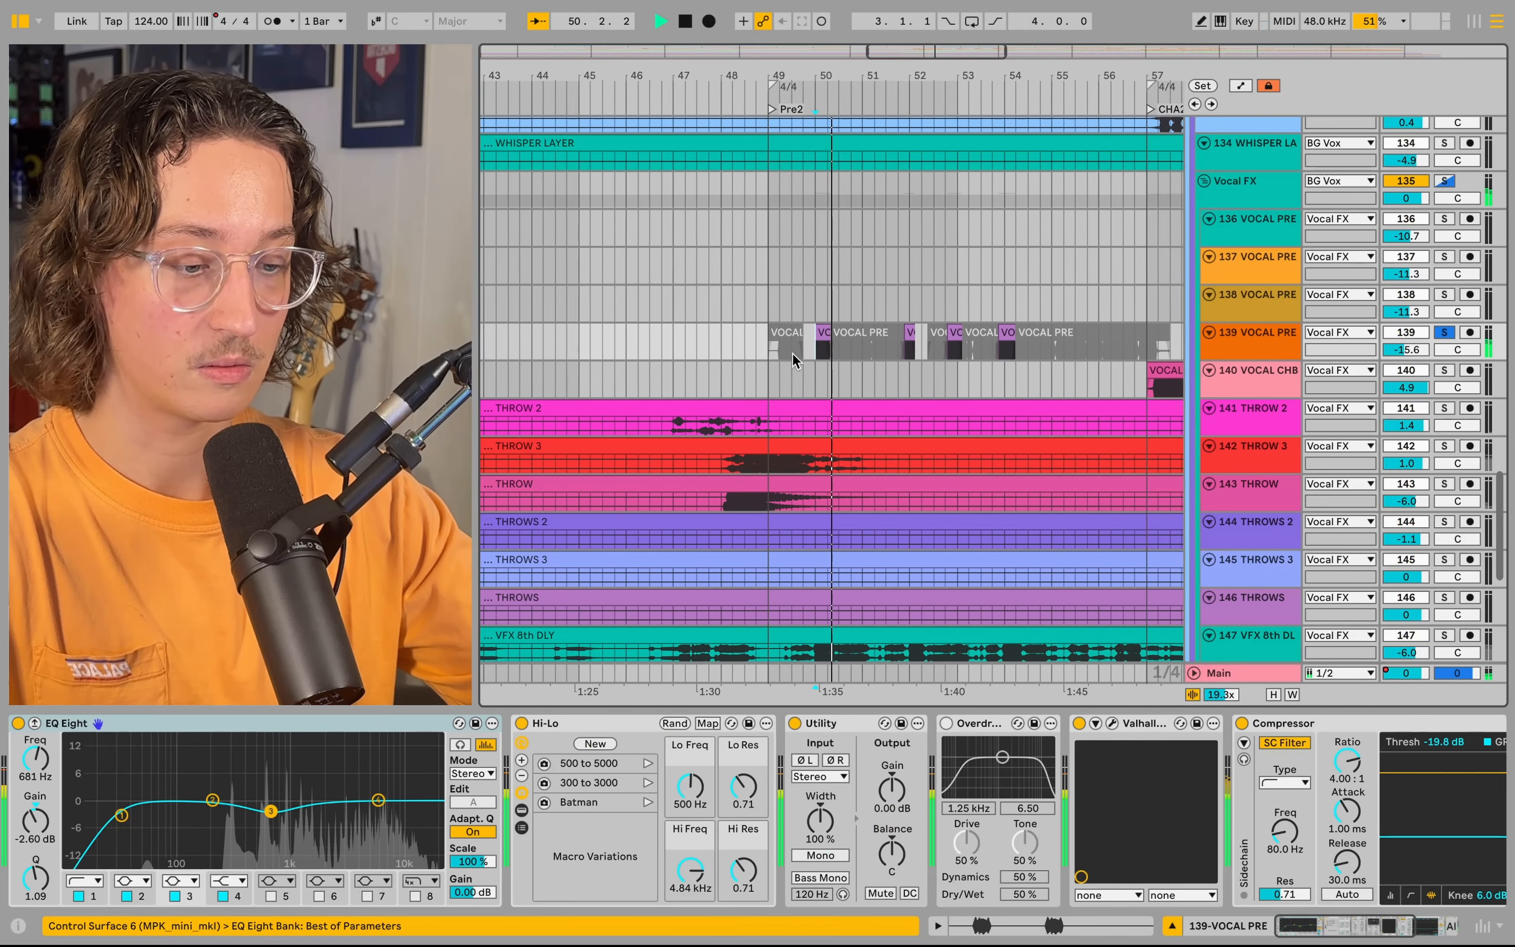
pyautogui.press('space')
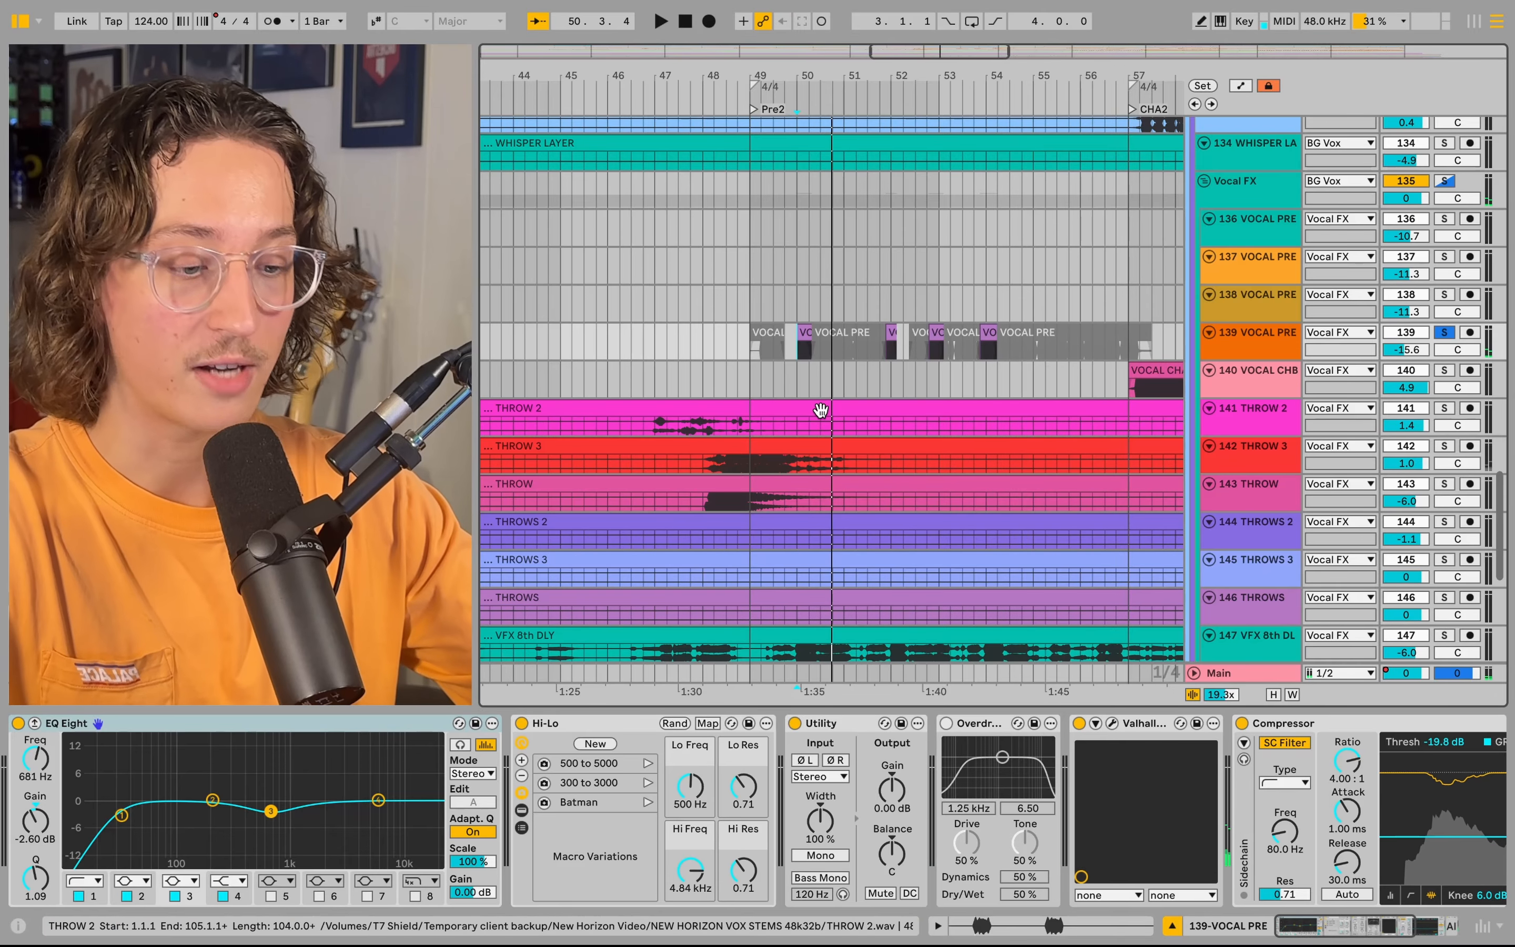
# - Enlarge the 139 VOCAL PRE track and play it while inspecting its effects from EQ Eight to the Align Delay
pyautogui.moveTo(1231, 359); pyautogui.dragTo(1231, 393)
pyautogui.press('space')
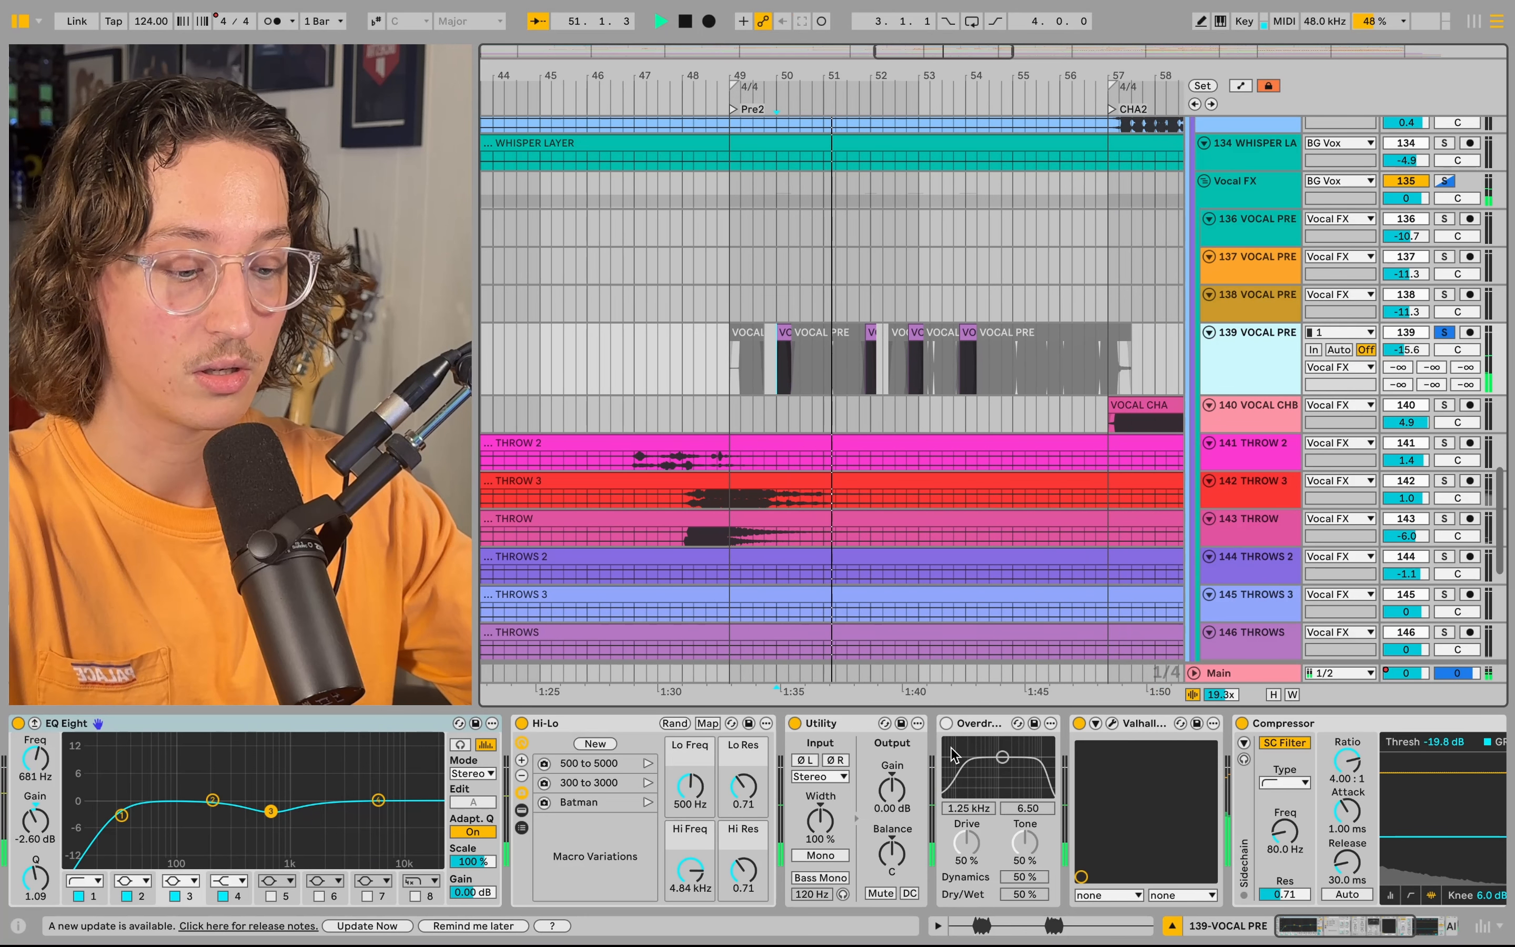
pyautogui.hscroll(5, 955, 752)
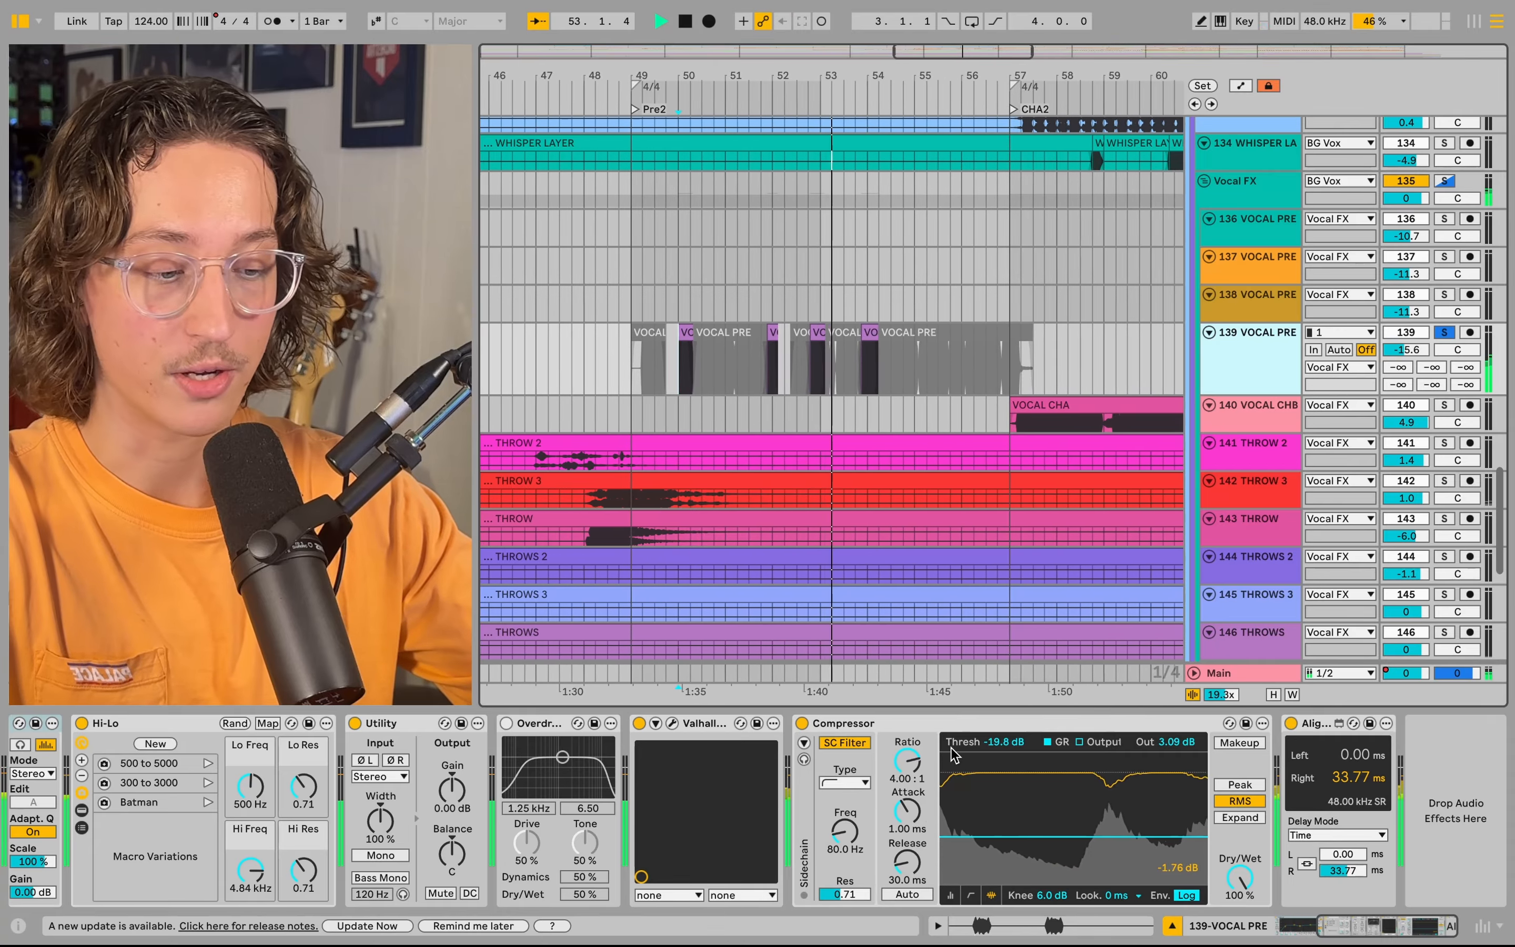
# - Solo the whole Vox group and play it from the Bridge at 73.1.1, looking over its lead, ad lib and double tracks
pyautogui.scroll(10, 1060, 520)
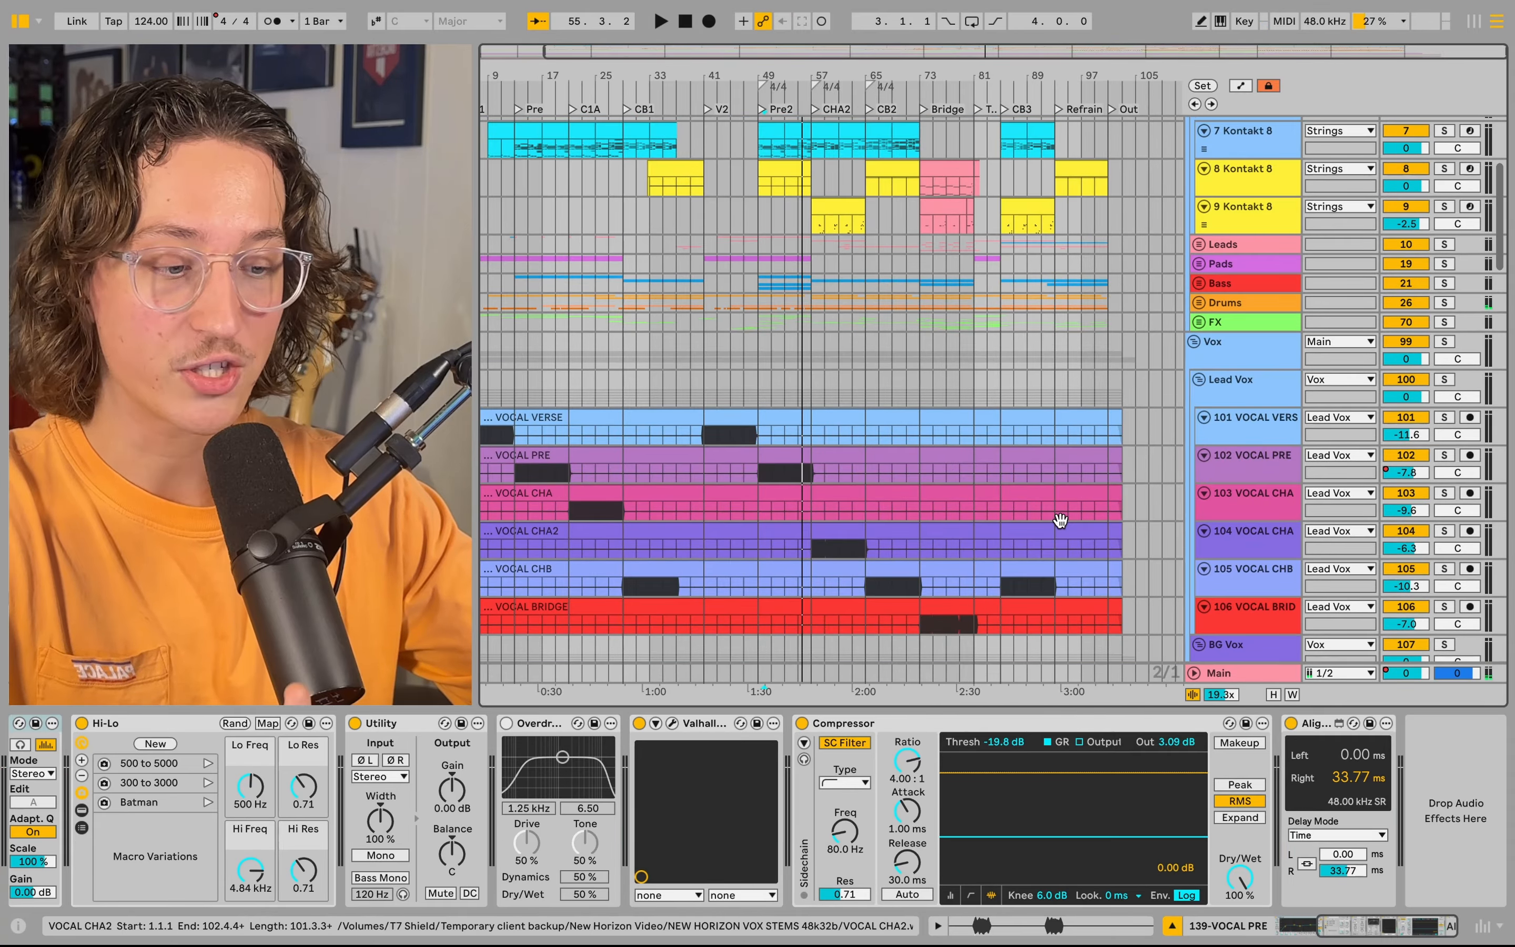
pyautogui.scroll(3, 959, 418)
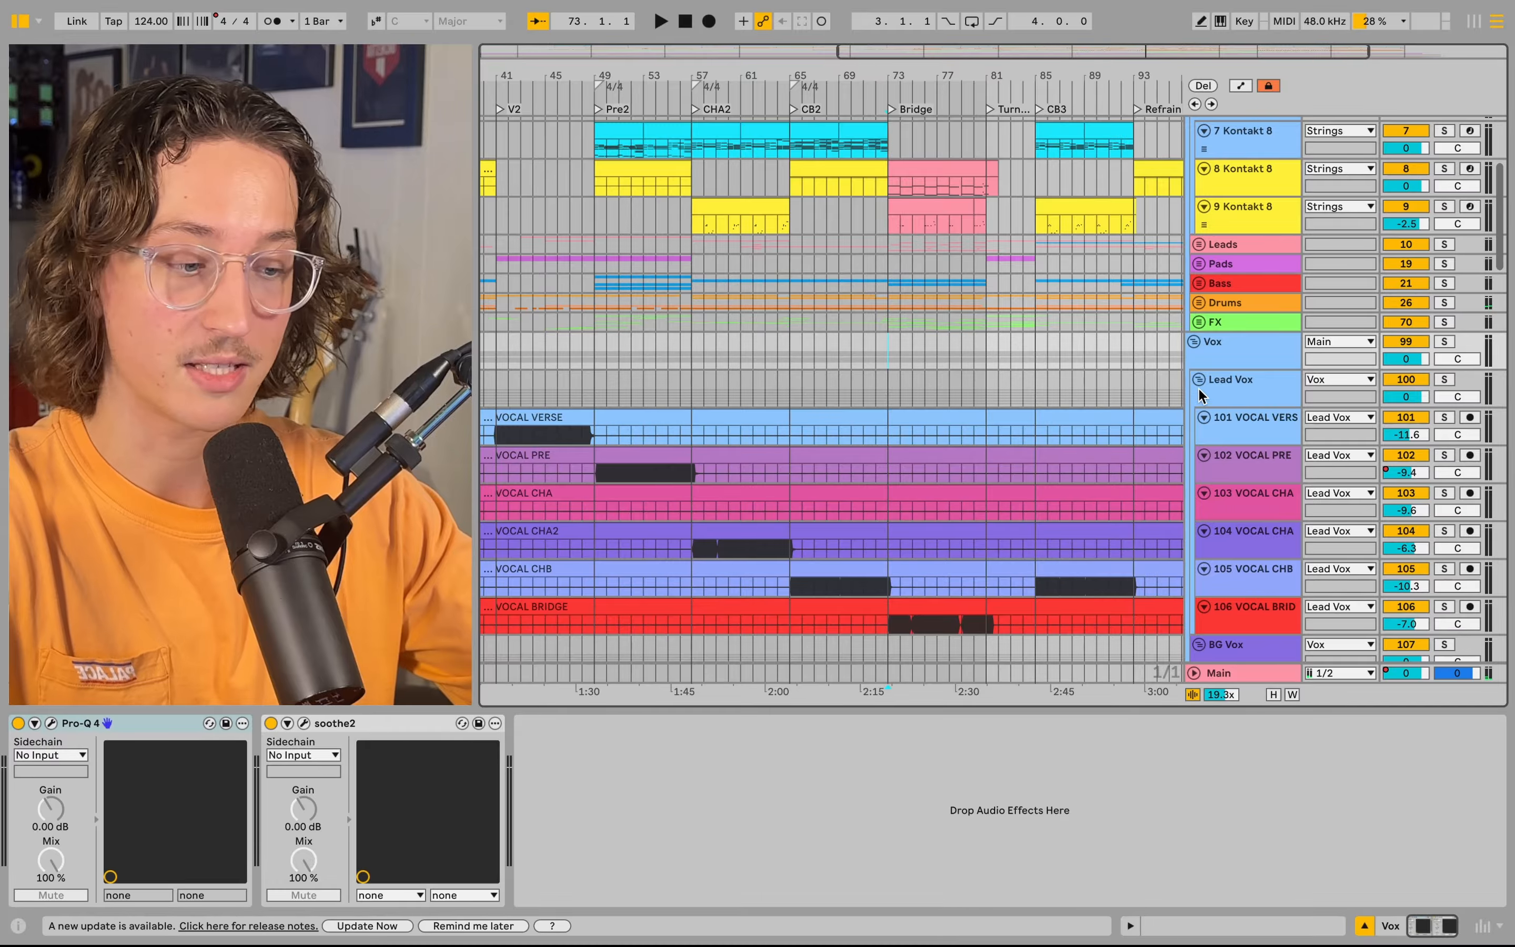
pyautogui.click(1235, 359)
pyautogui.press('s')
pyautogui.hscroll(2, 1044, 351)
pyautogui.press('space')
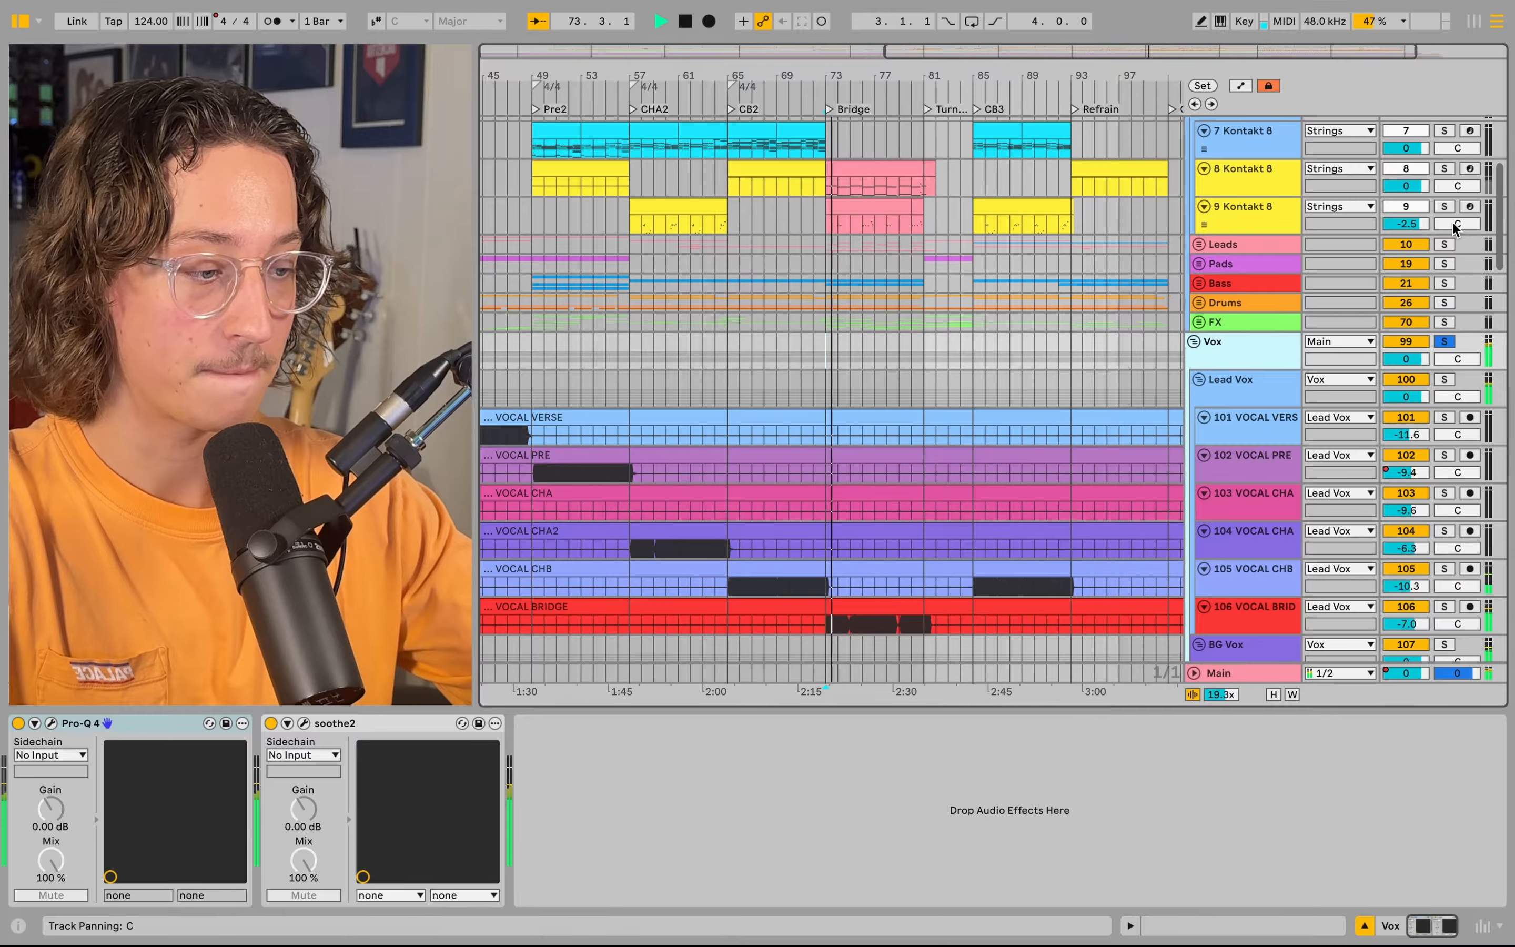
pyautogui.scroll(-5, 1501, 199)
pyautogui.scroll(-6, 1501, 203)
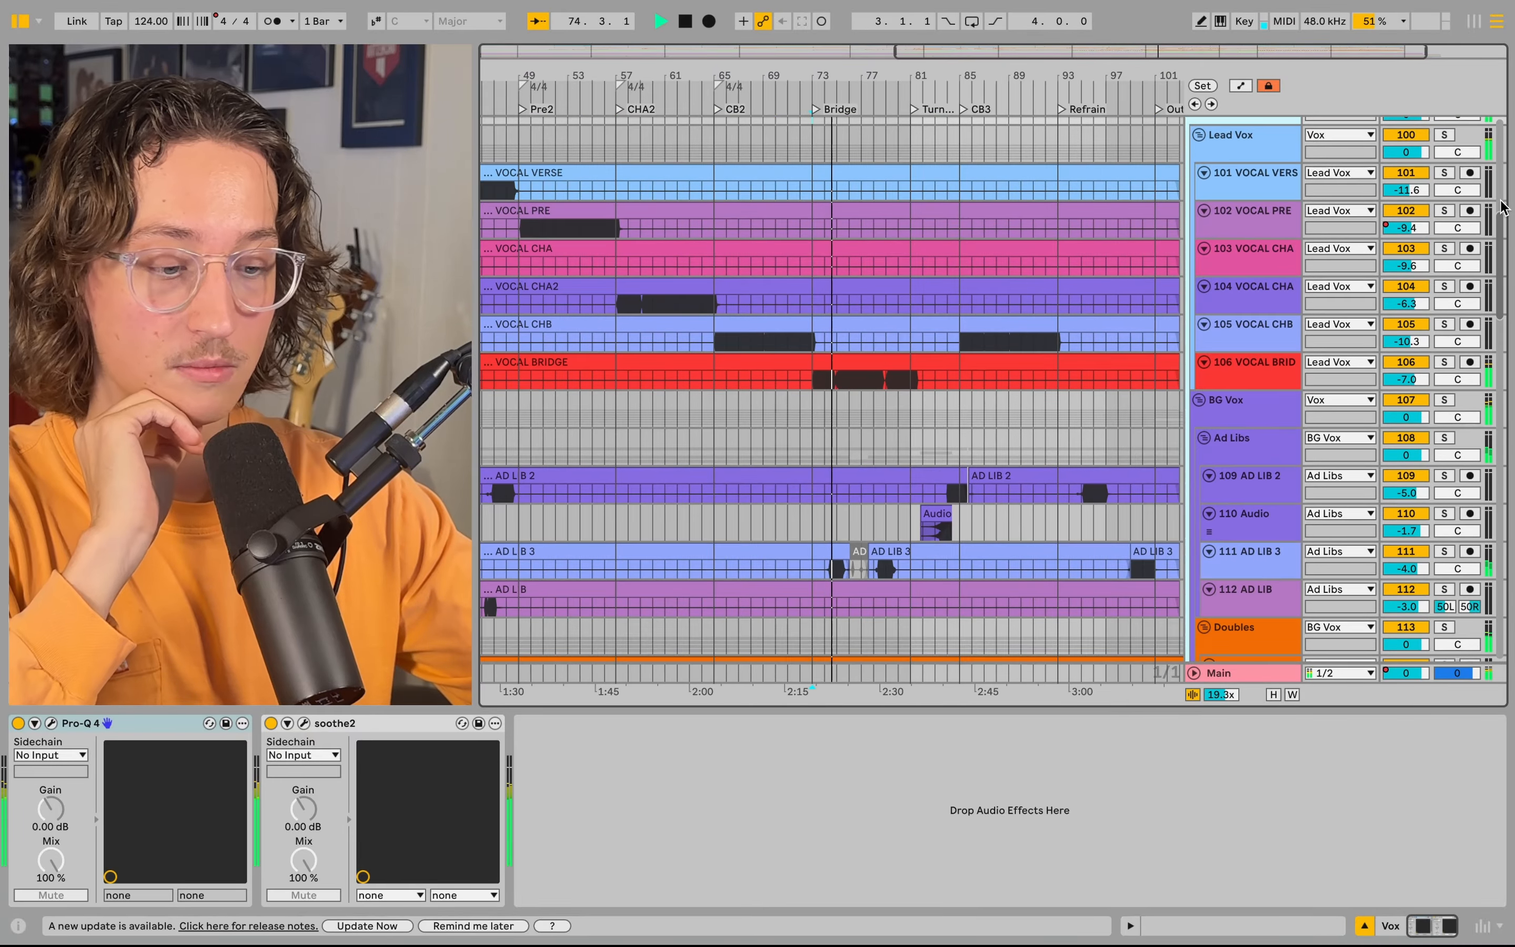
pyautogui.scroll(-1, 1501, 207)
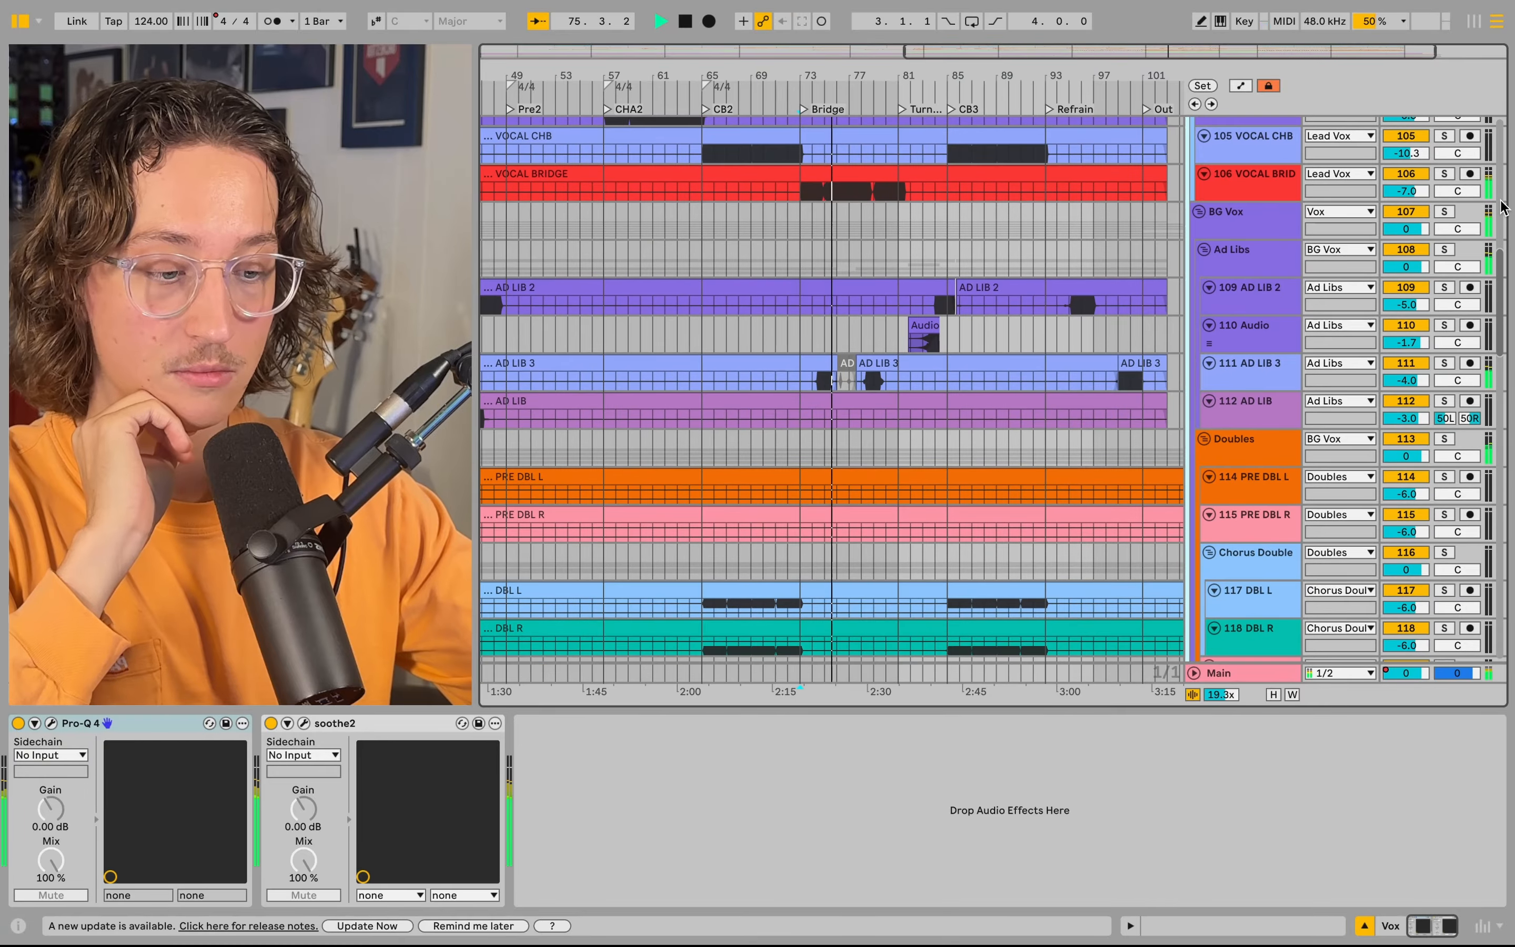
# - Inspect the 106 VOCAL BRIDGE effect chain, including EQ Eight, Compressor and Tuner, during playback, and stop
pyautogui.click(1266, 198)
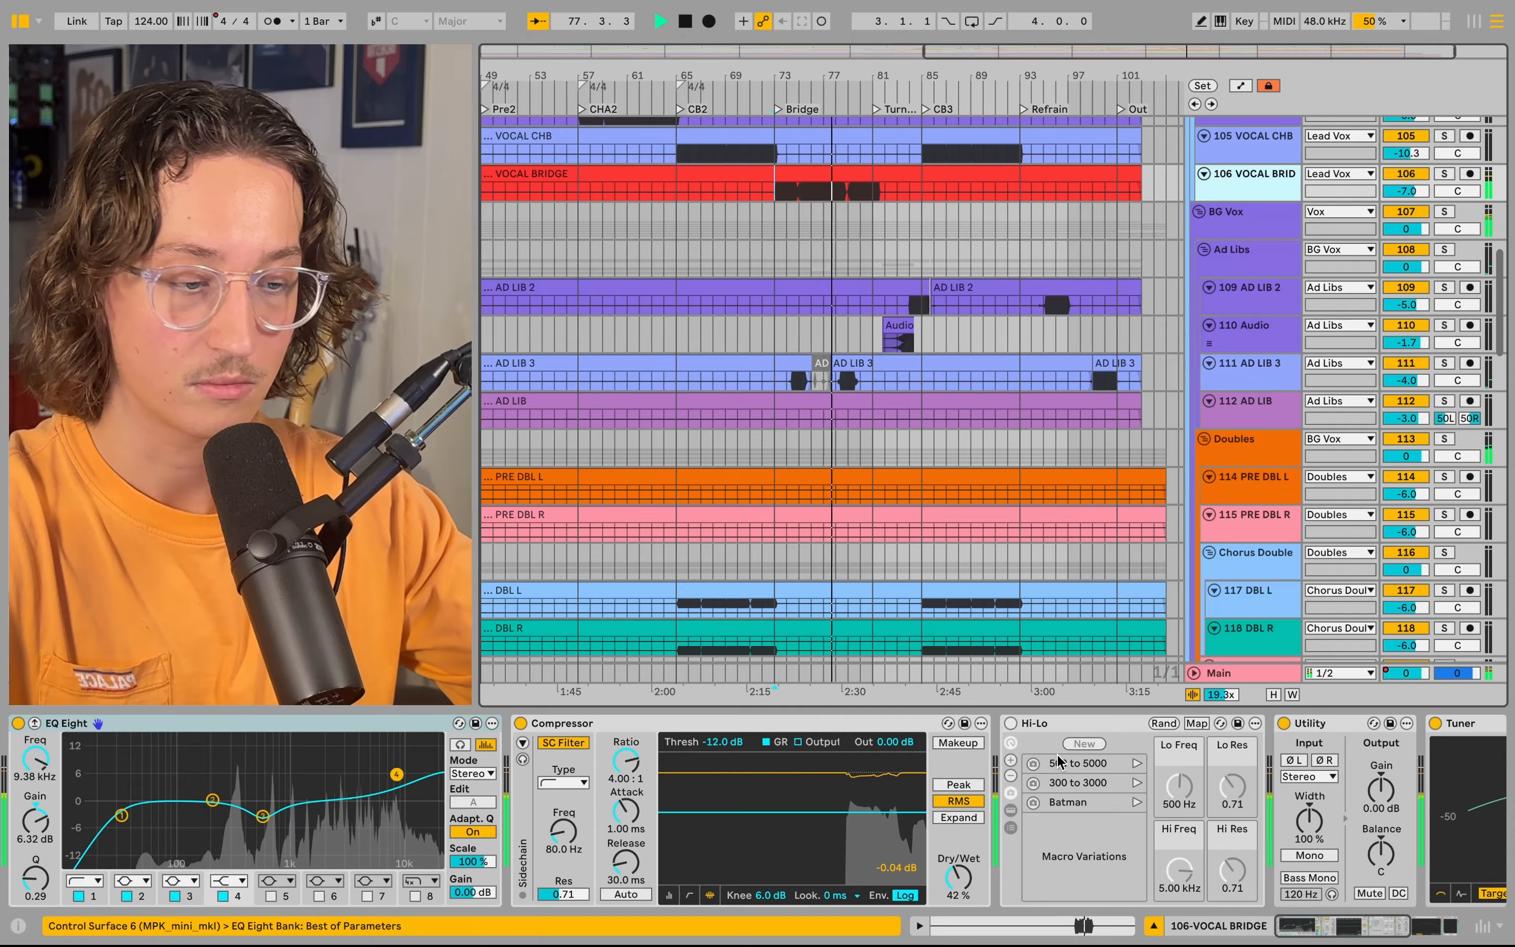
pyautogui.hscroll(10, 1064, 746)
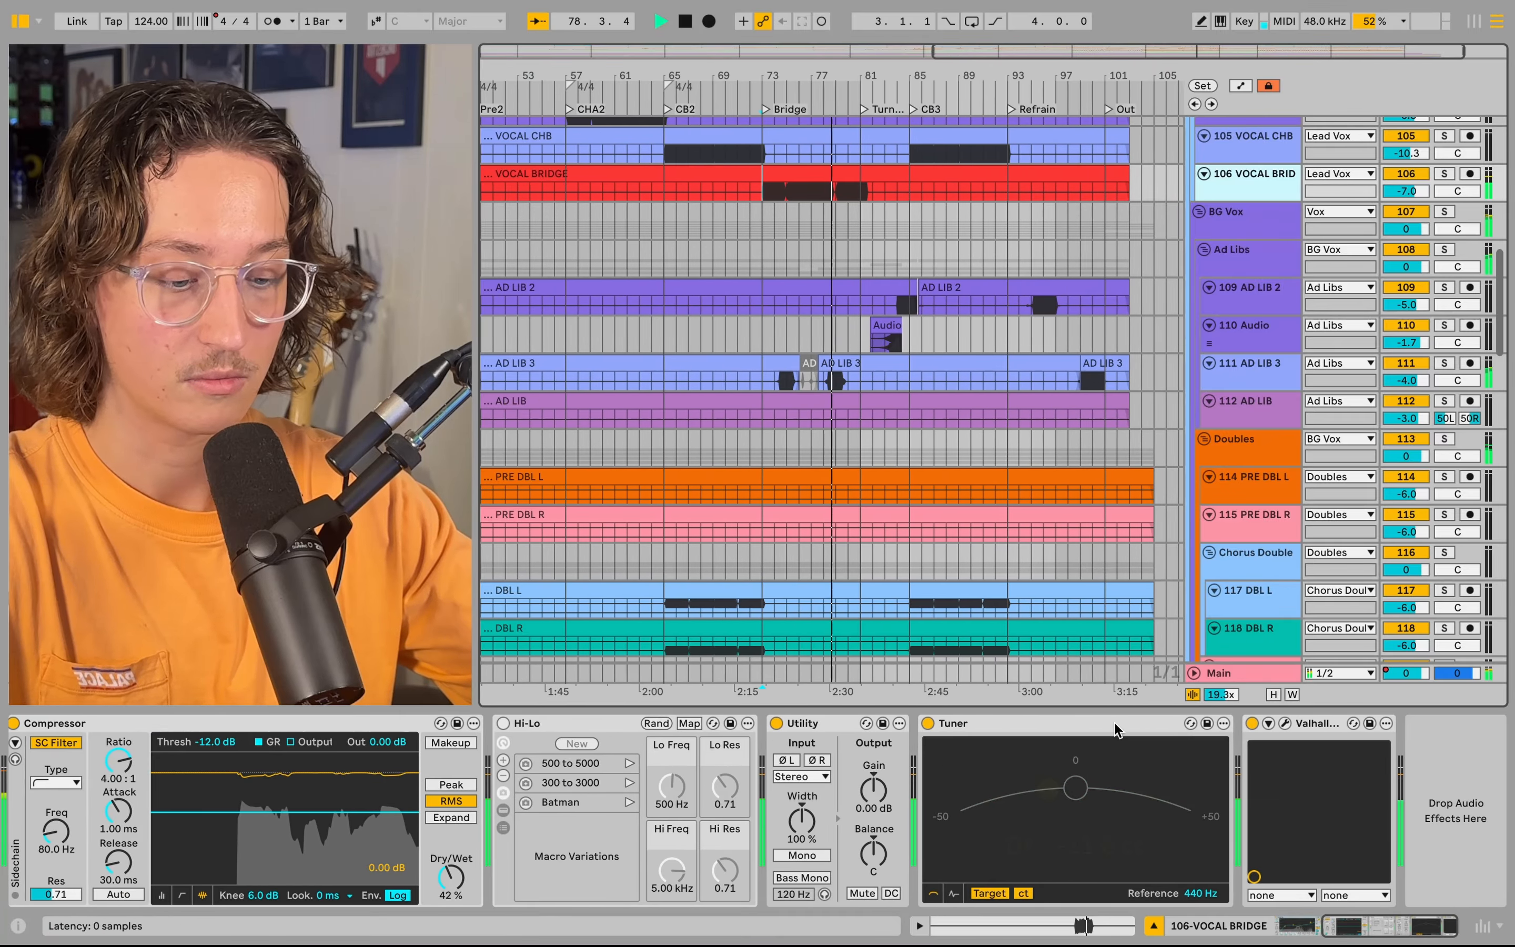
pyautogui.press('space')
# - Replace the Vox solo with the VOCAL BRIDGE track and set playback to start at 73.1.1
pyautogui.scroll(5, 1252, 300)
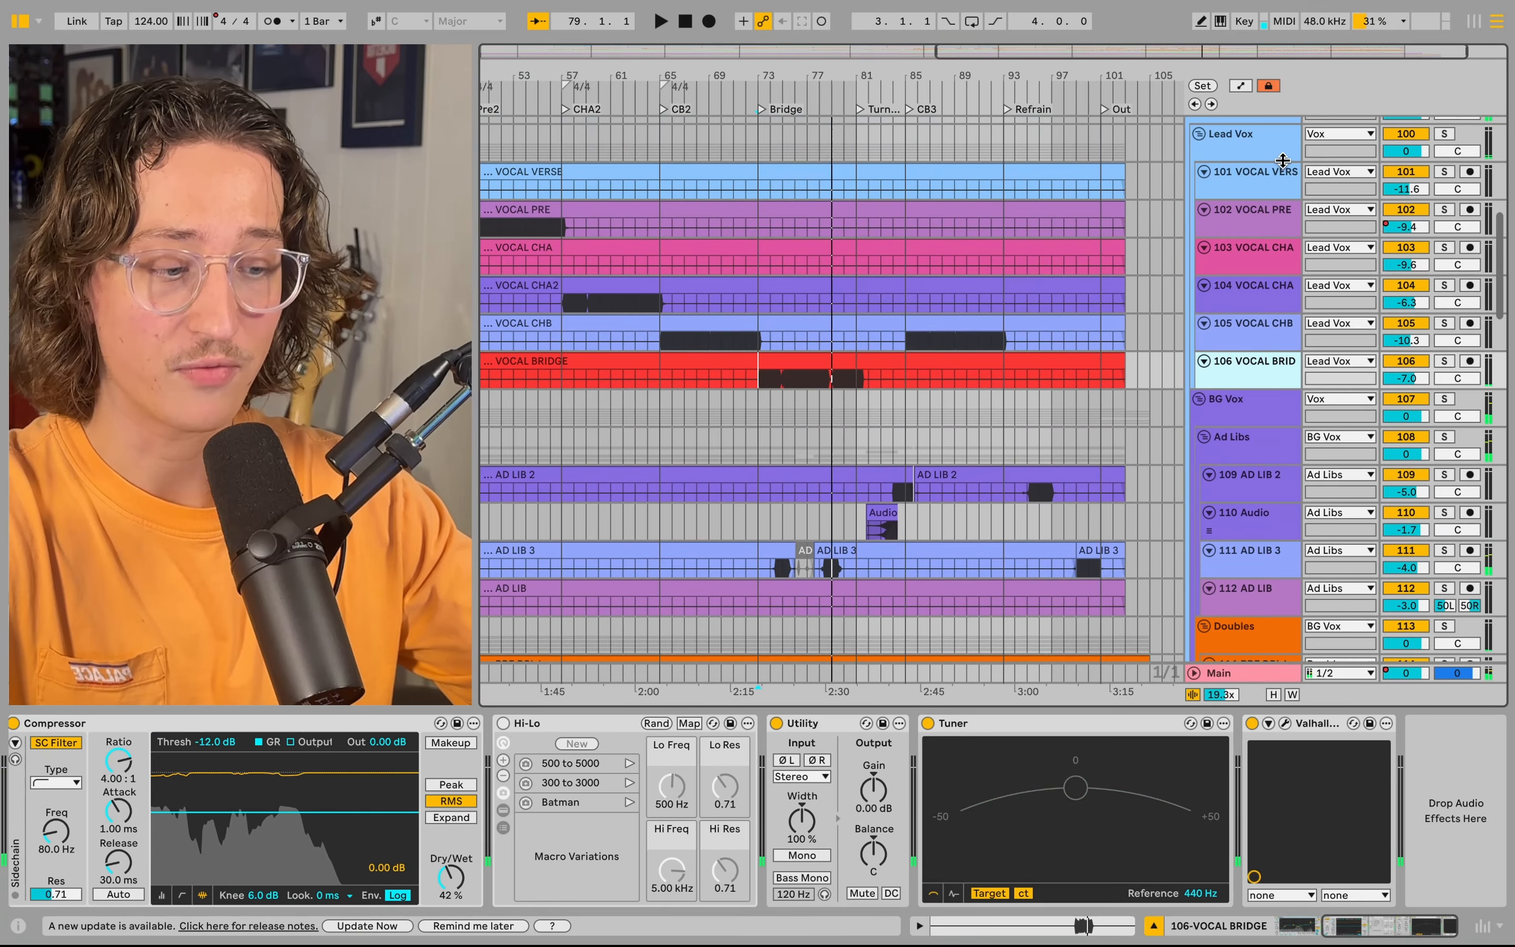
pyautogui.click(1282, 157)
pyautogui.click(1280, 387)
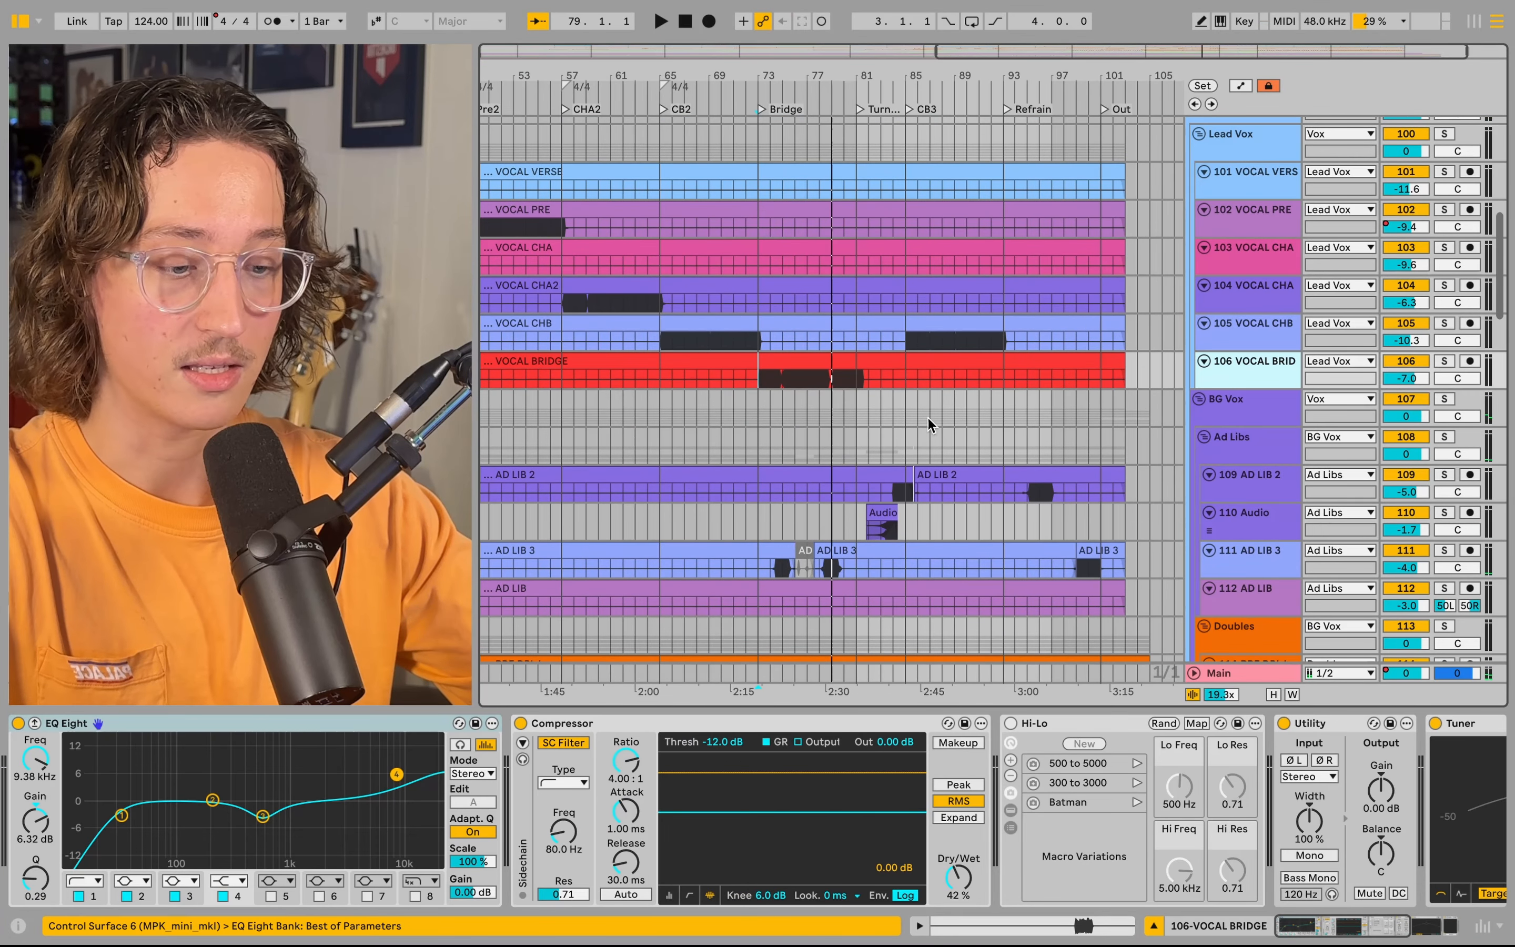
pyautogui.click(760, 380)
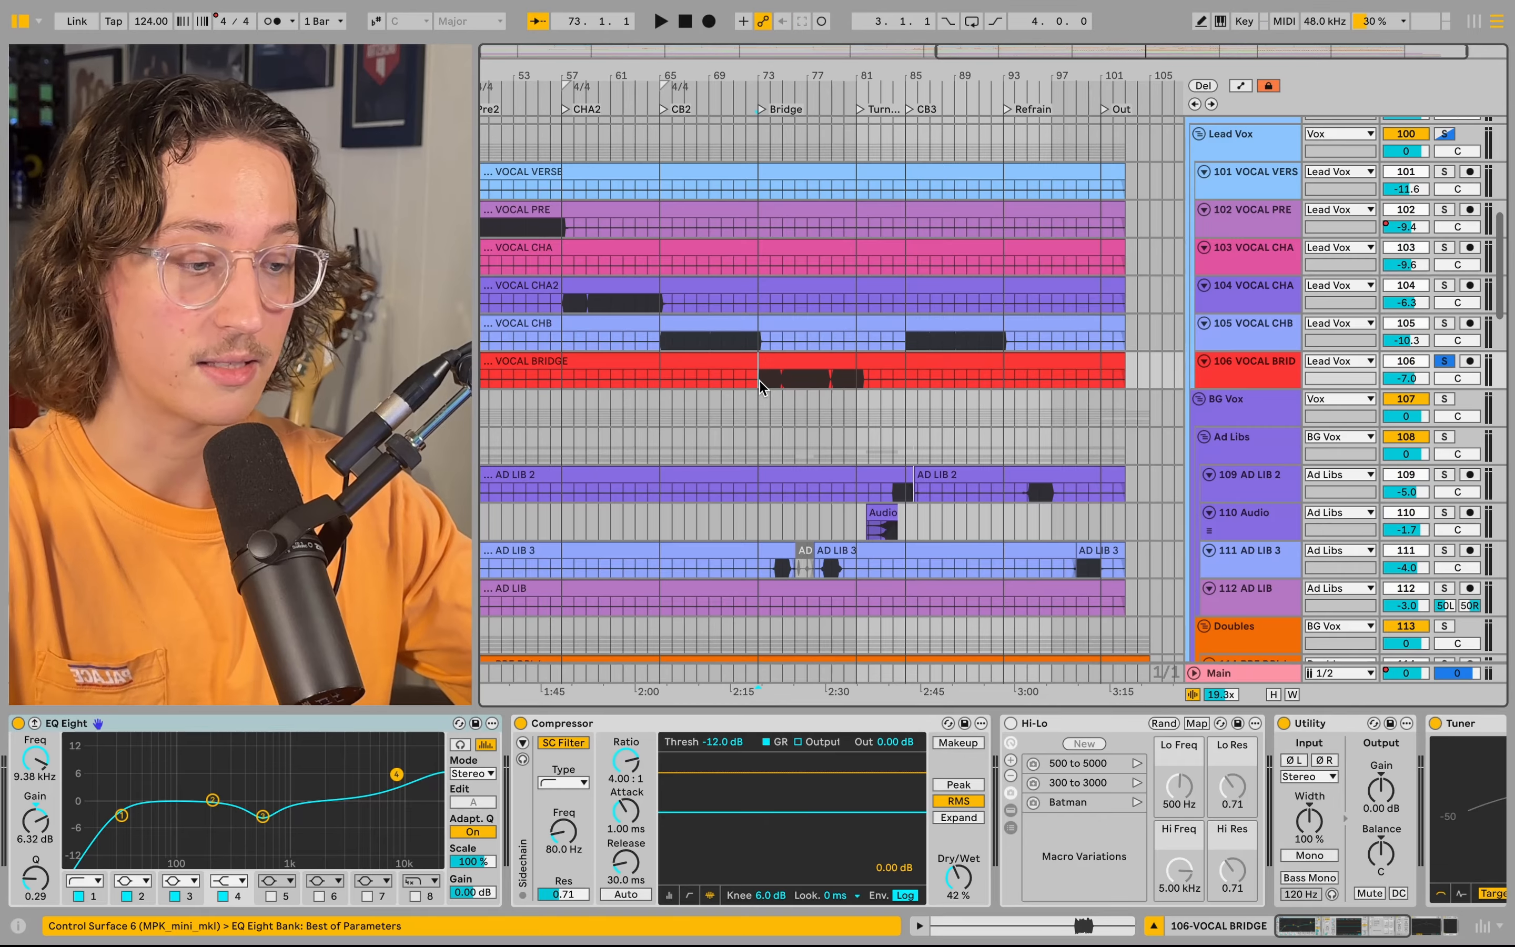
# - Solo and enlarge the VOCAL CHB track, play from 66.1.1 while inspecting its effects, and continue unsoloed into the Bridge
pyautogui.scroll(5, 759, 380)
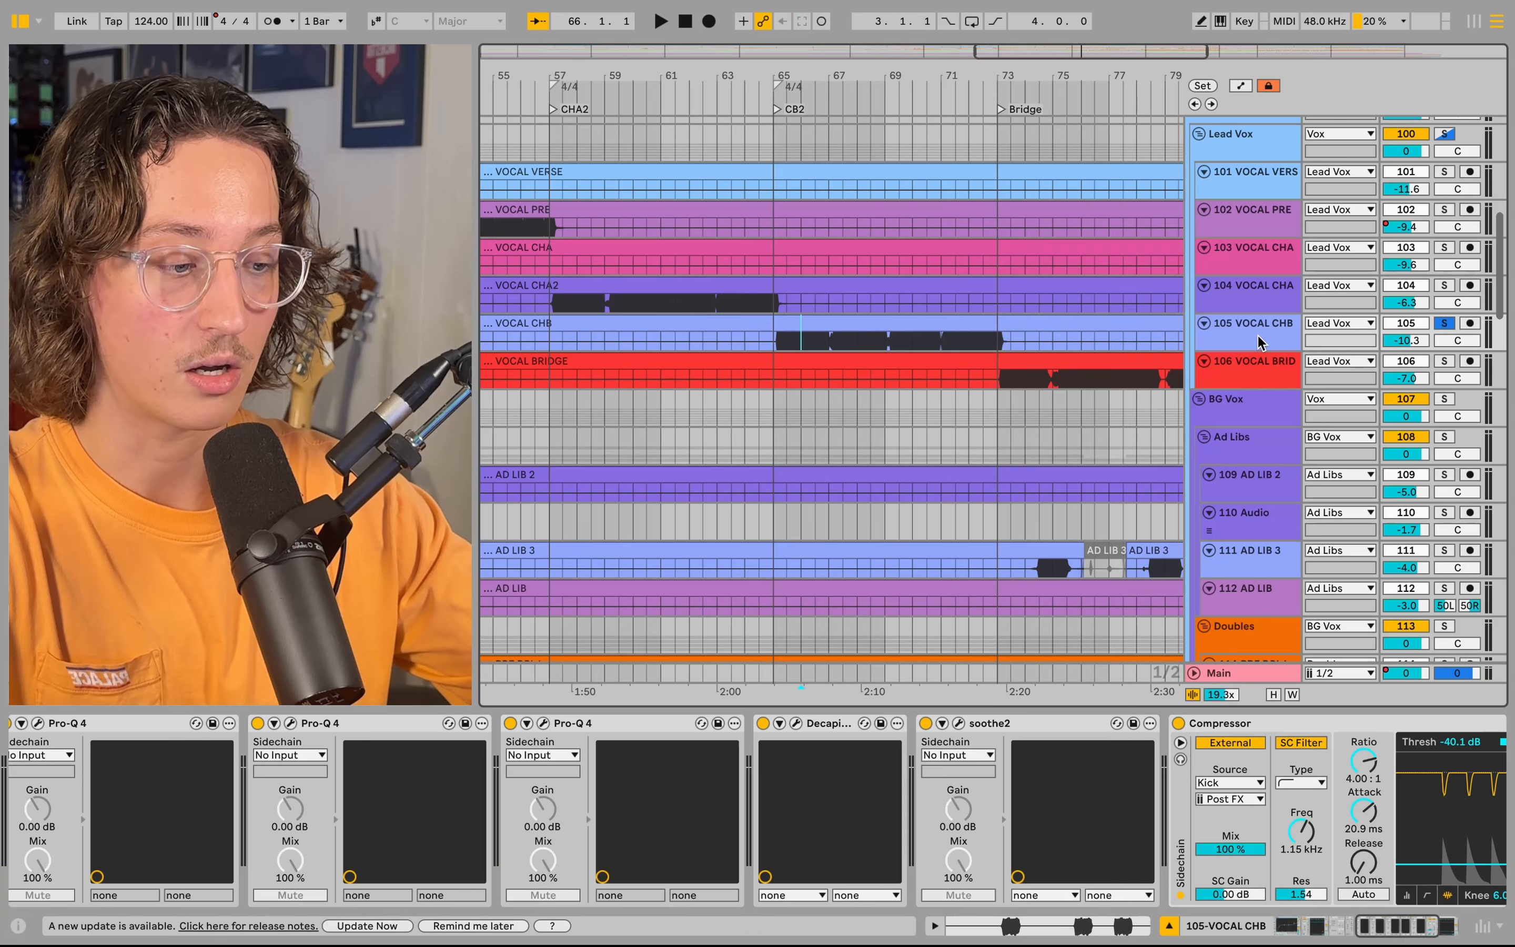
pyautogui.moveTo(1255, 352); pyautogui.dragTo(1254, 388)
pyautogui.press('space')
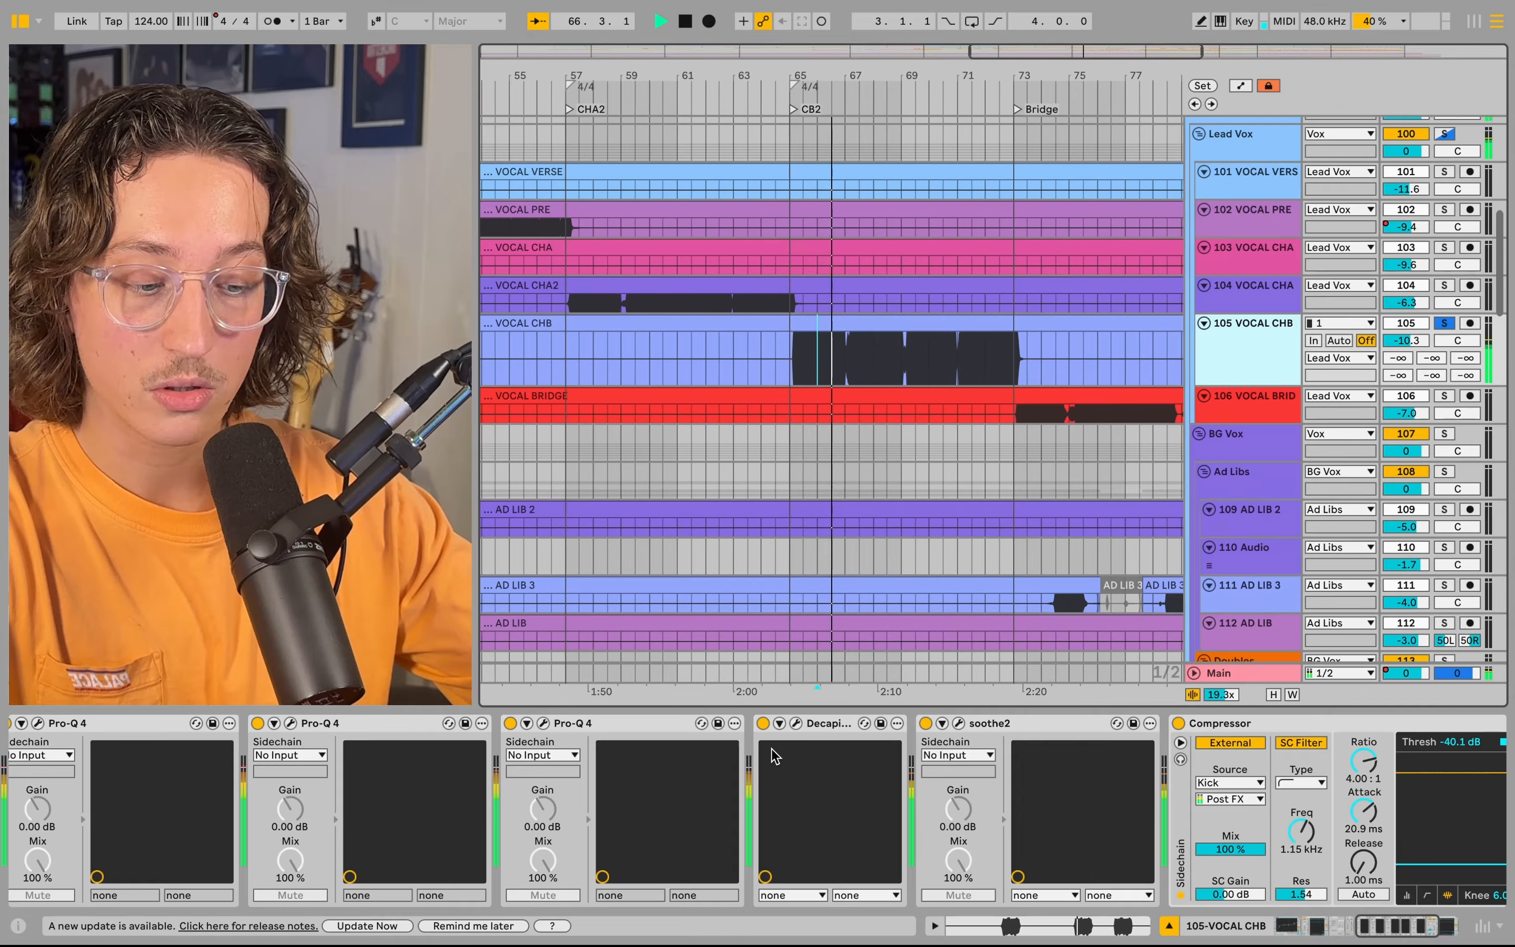
pyautogui.hscroll(3, 836, 769)
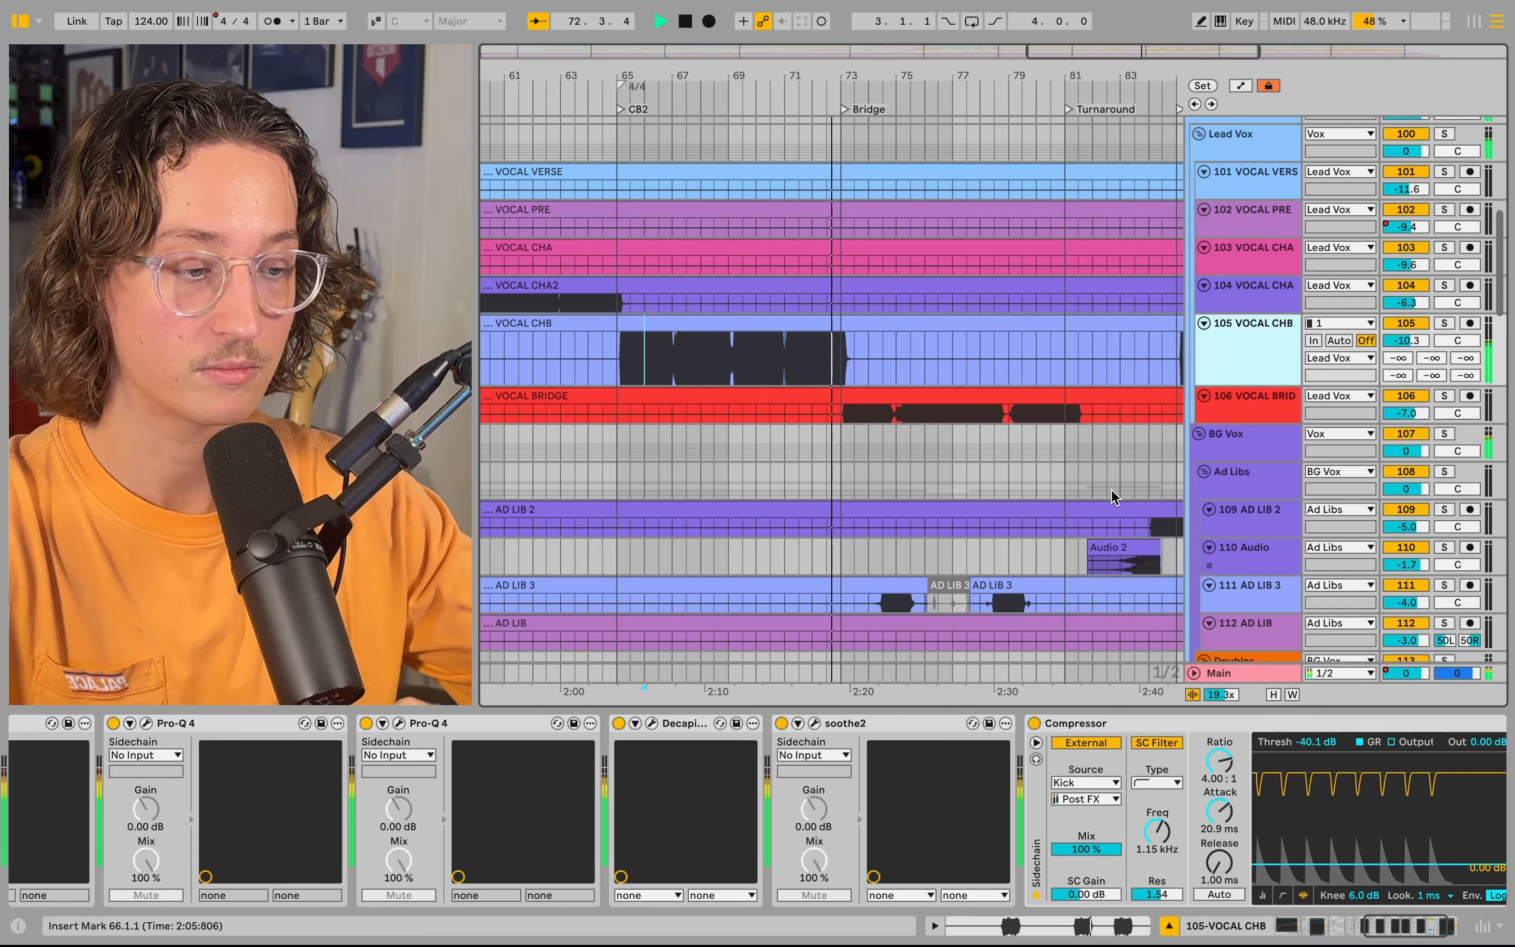
pyautogui.scroll(3, 1207, 219)
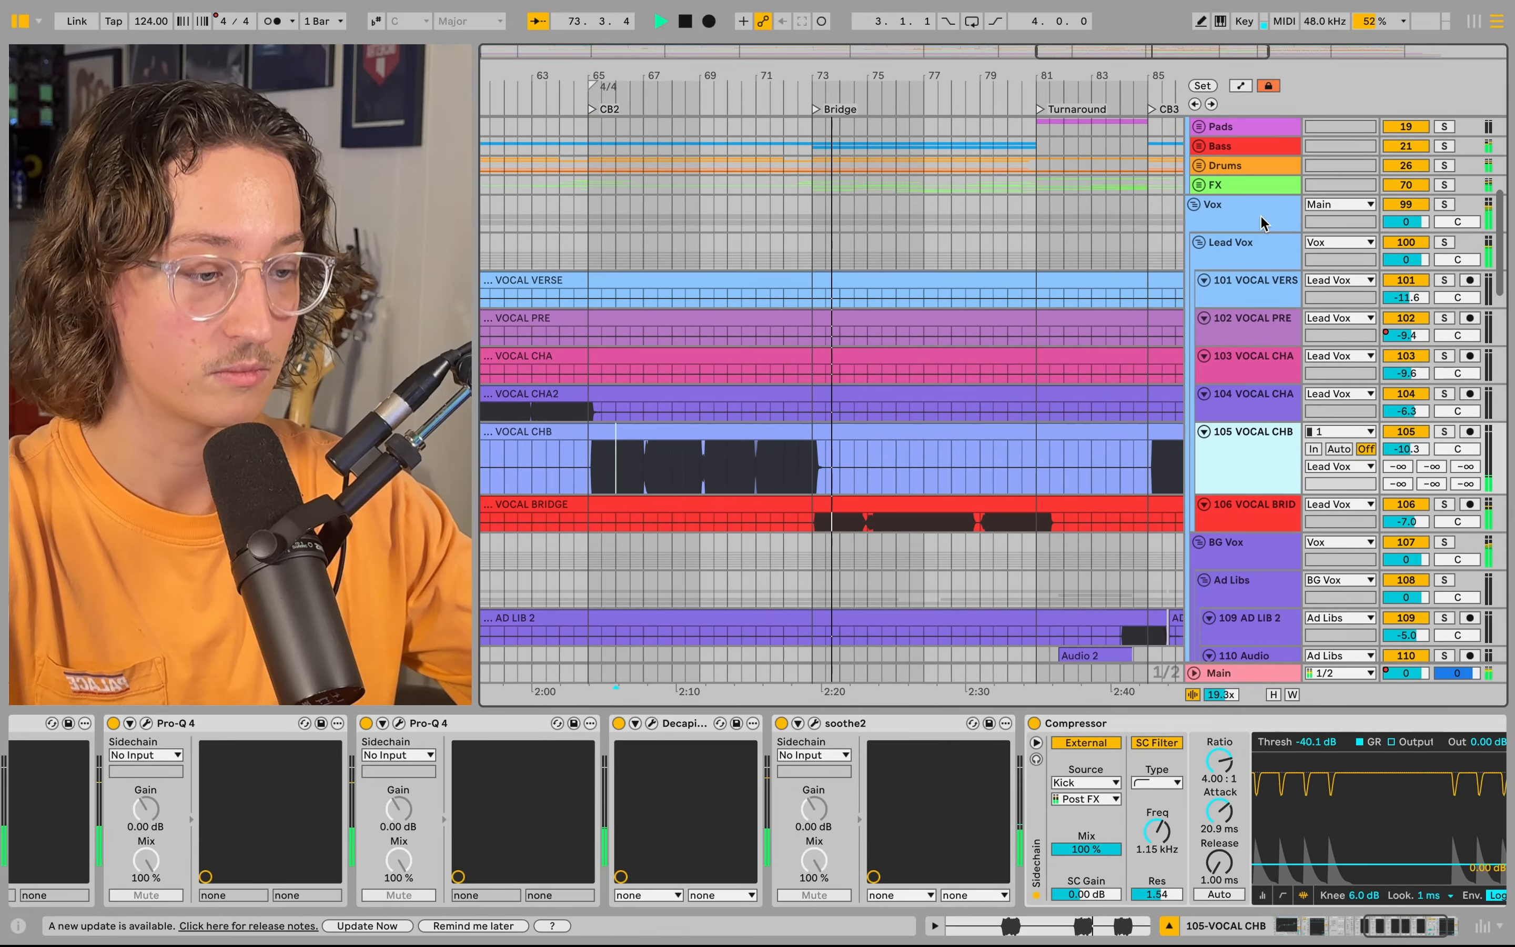